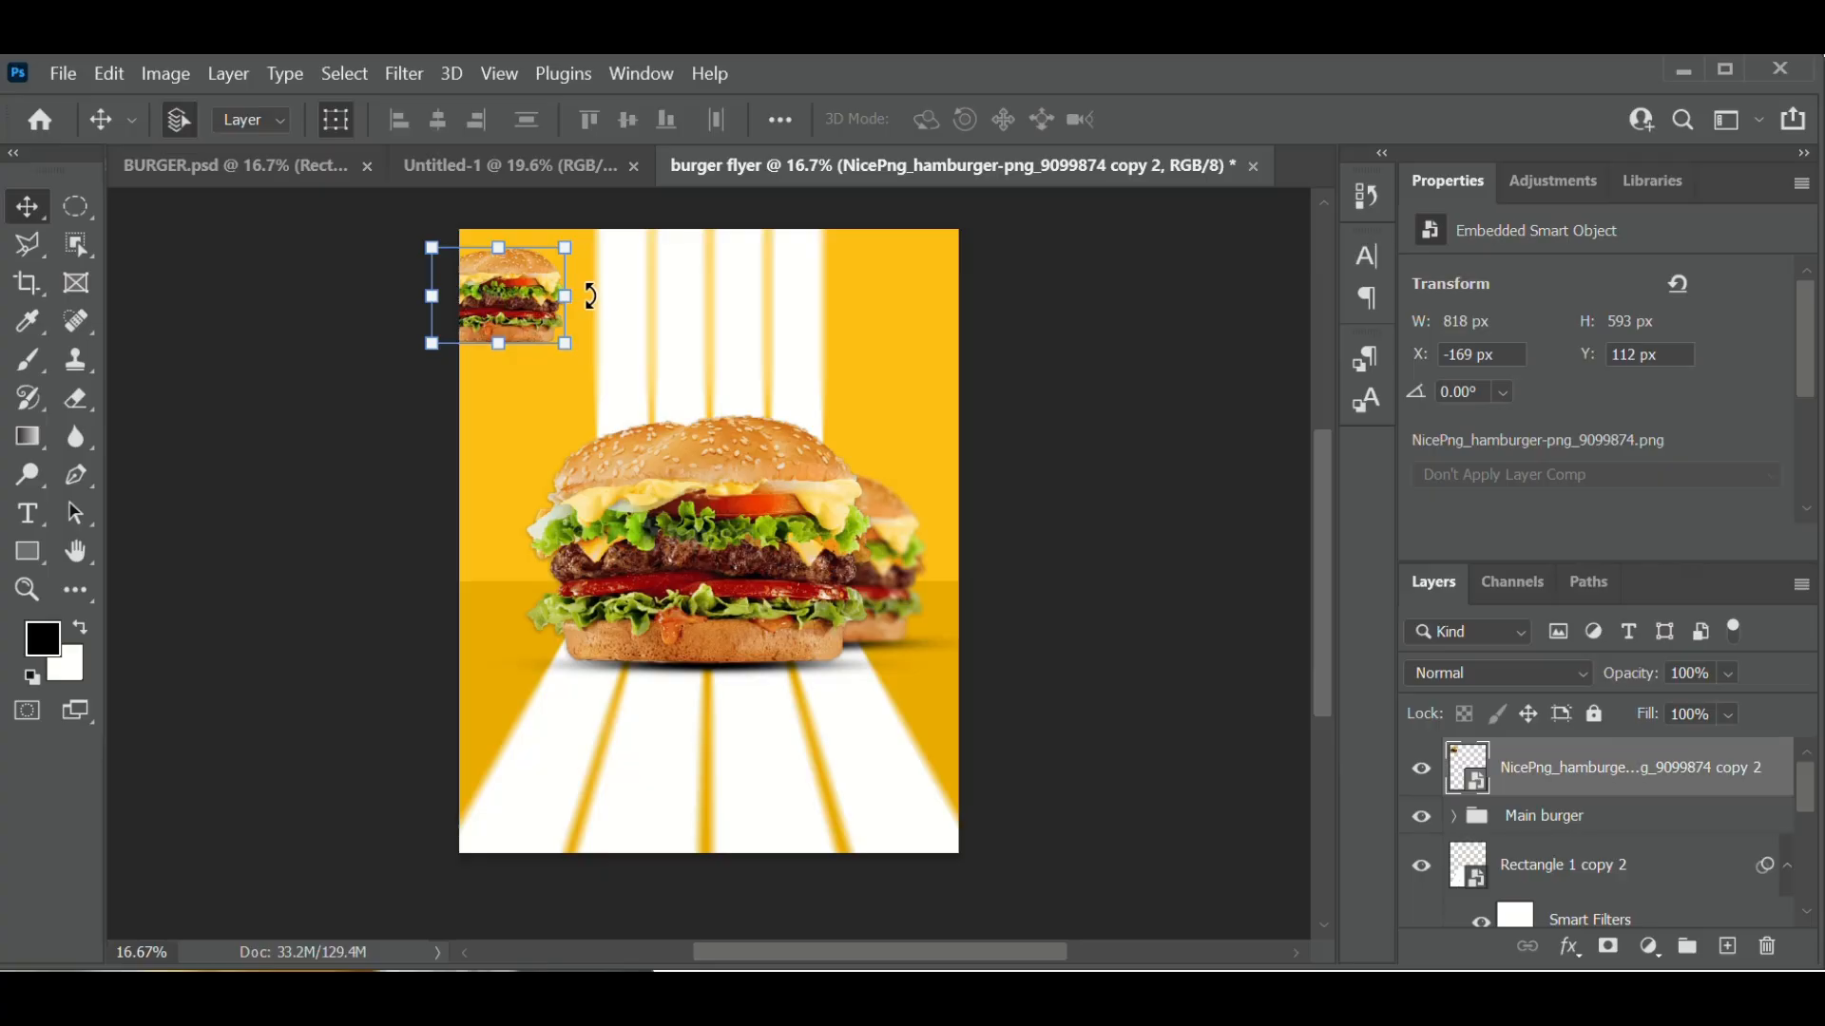
- Rotate the small burger copy to about 49.8° and commit it at the flyer's top-left corner
left_click_drag(590, 295, 565, 374)
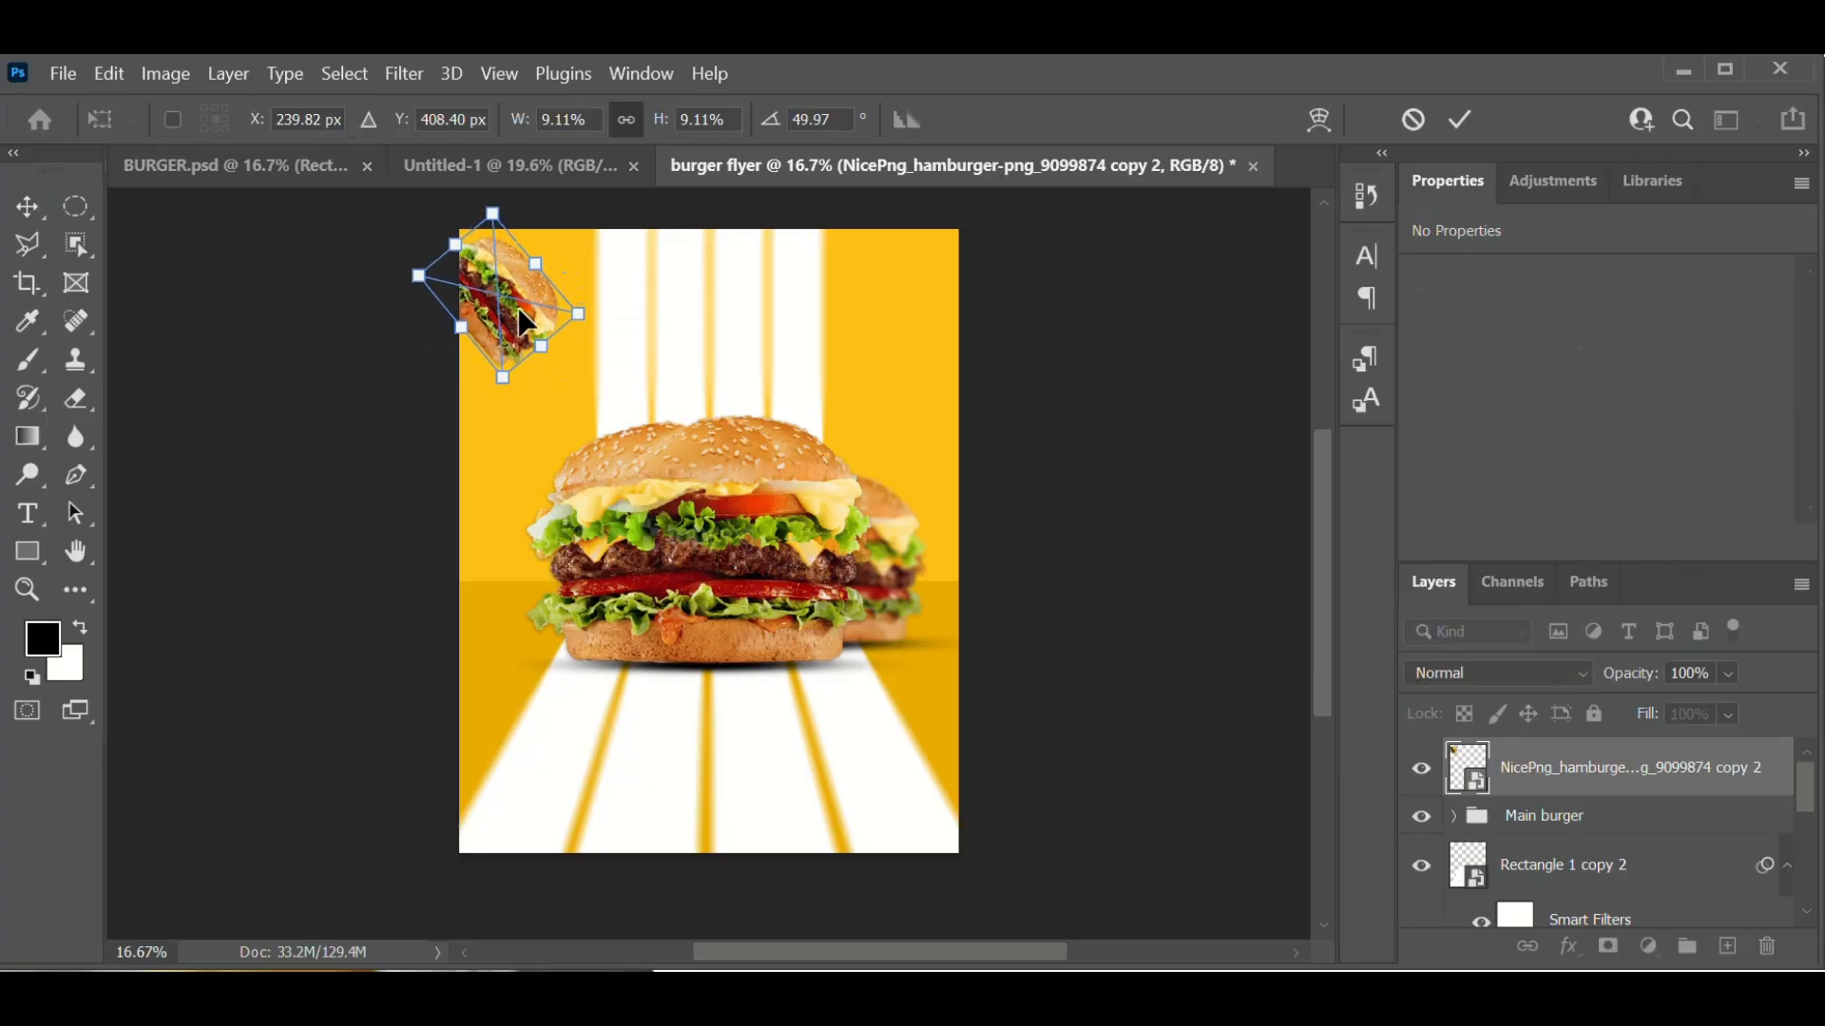
left_click(1461, 129)
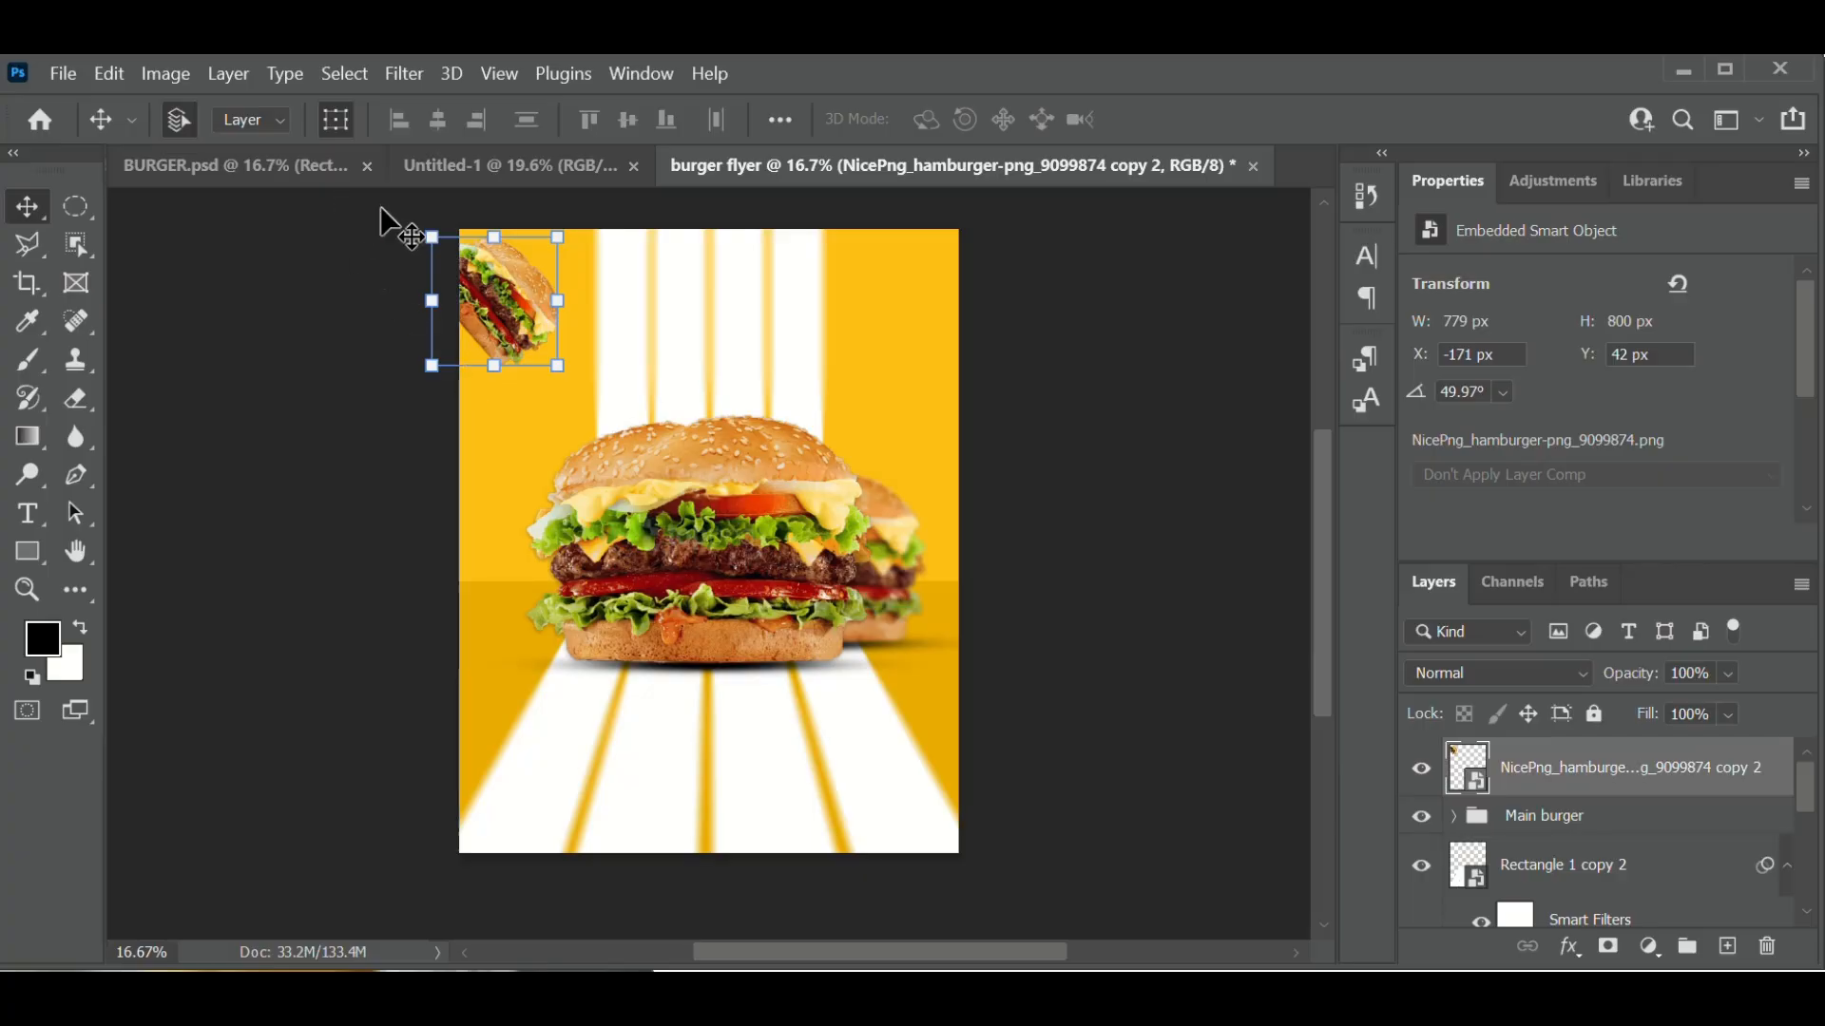
left_click(334, 129)
left_click(334, 127)
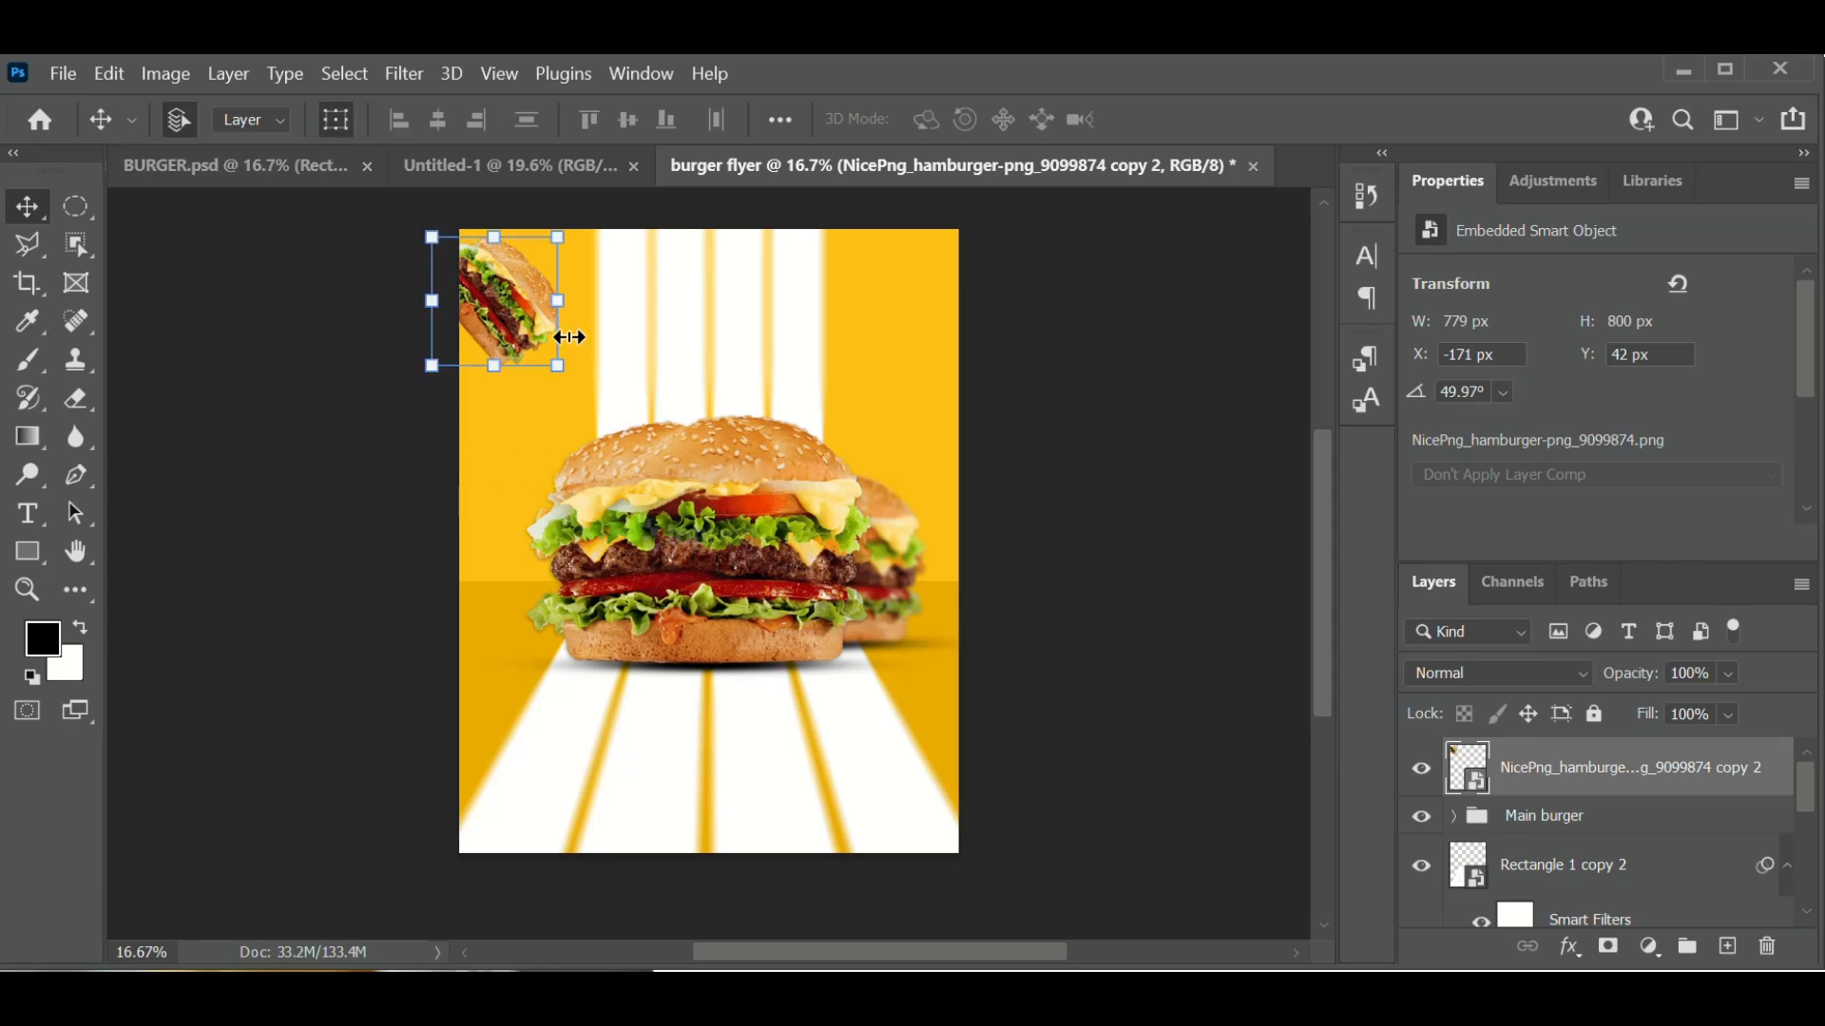
mouse_move(569, 337)
left_mouse_down()
mouse_move(602, 398)
mouse_move(570, 385)
mouse_move(573, 328)
mouse_move(613, 323)
mouse_move(583, 324)
left_mouse_up()
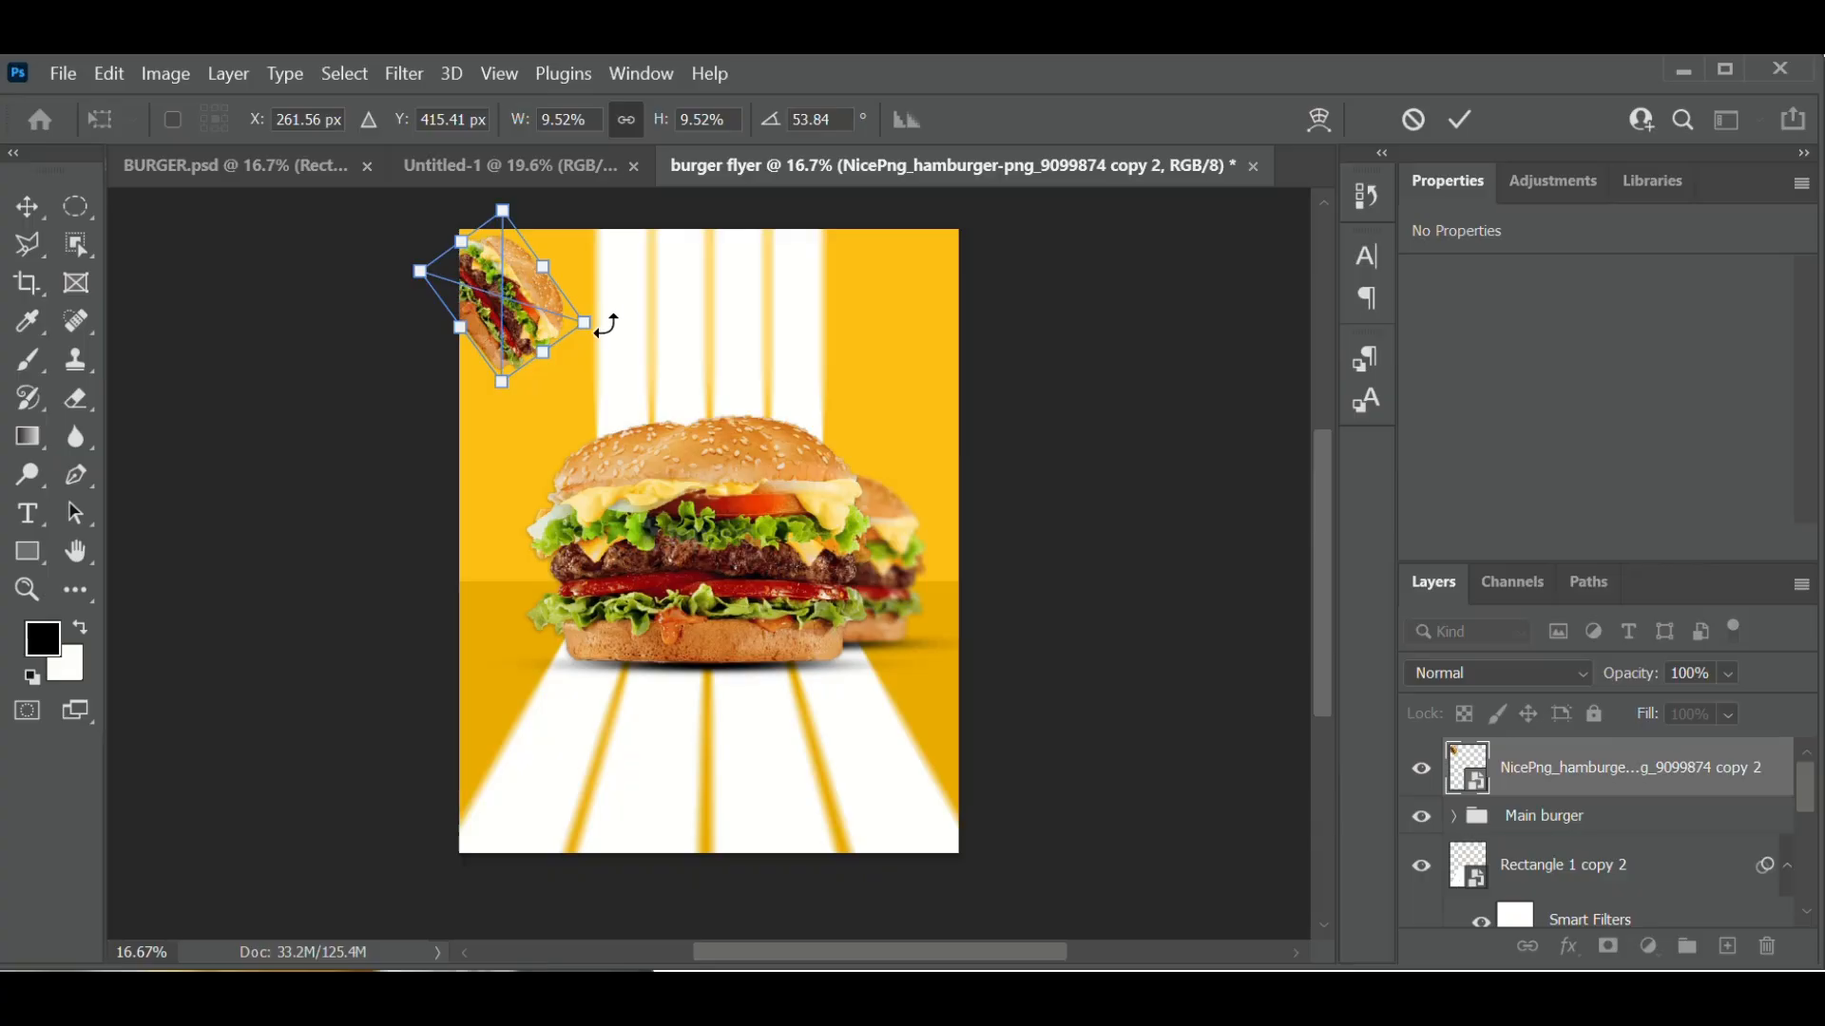
left_click_drag(606, 326, 508, 294)
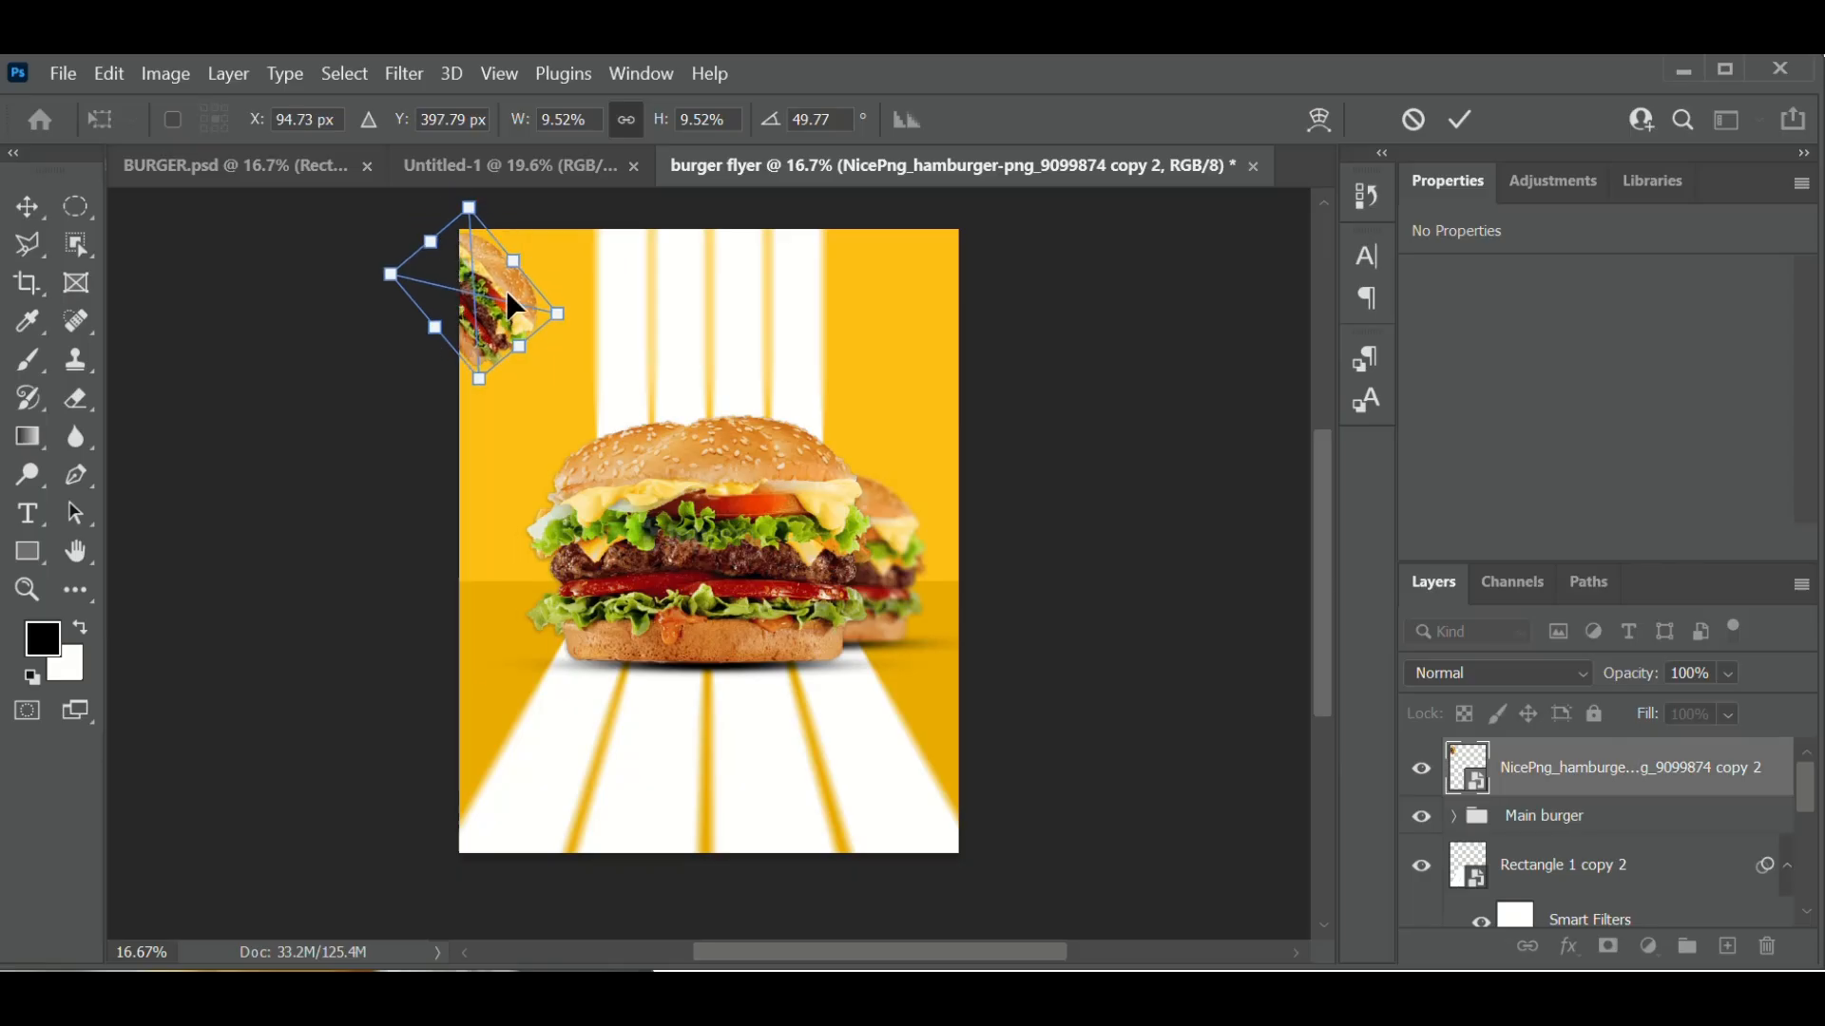
key("Return")
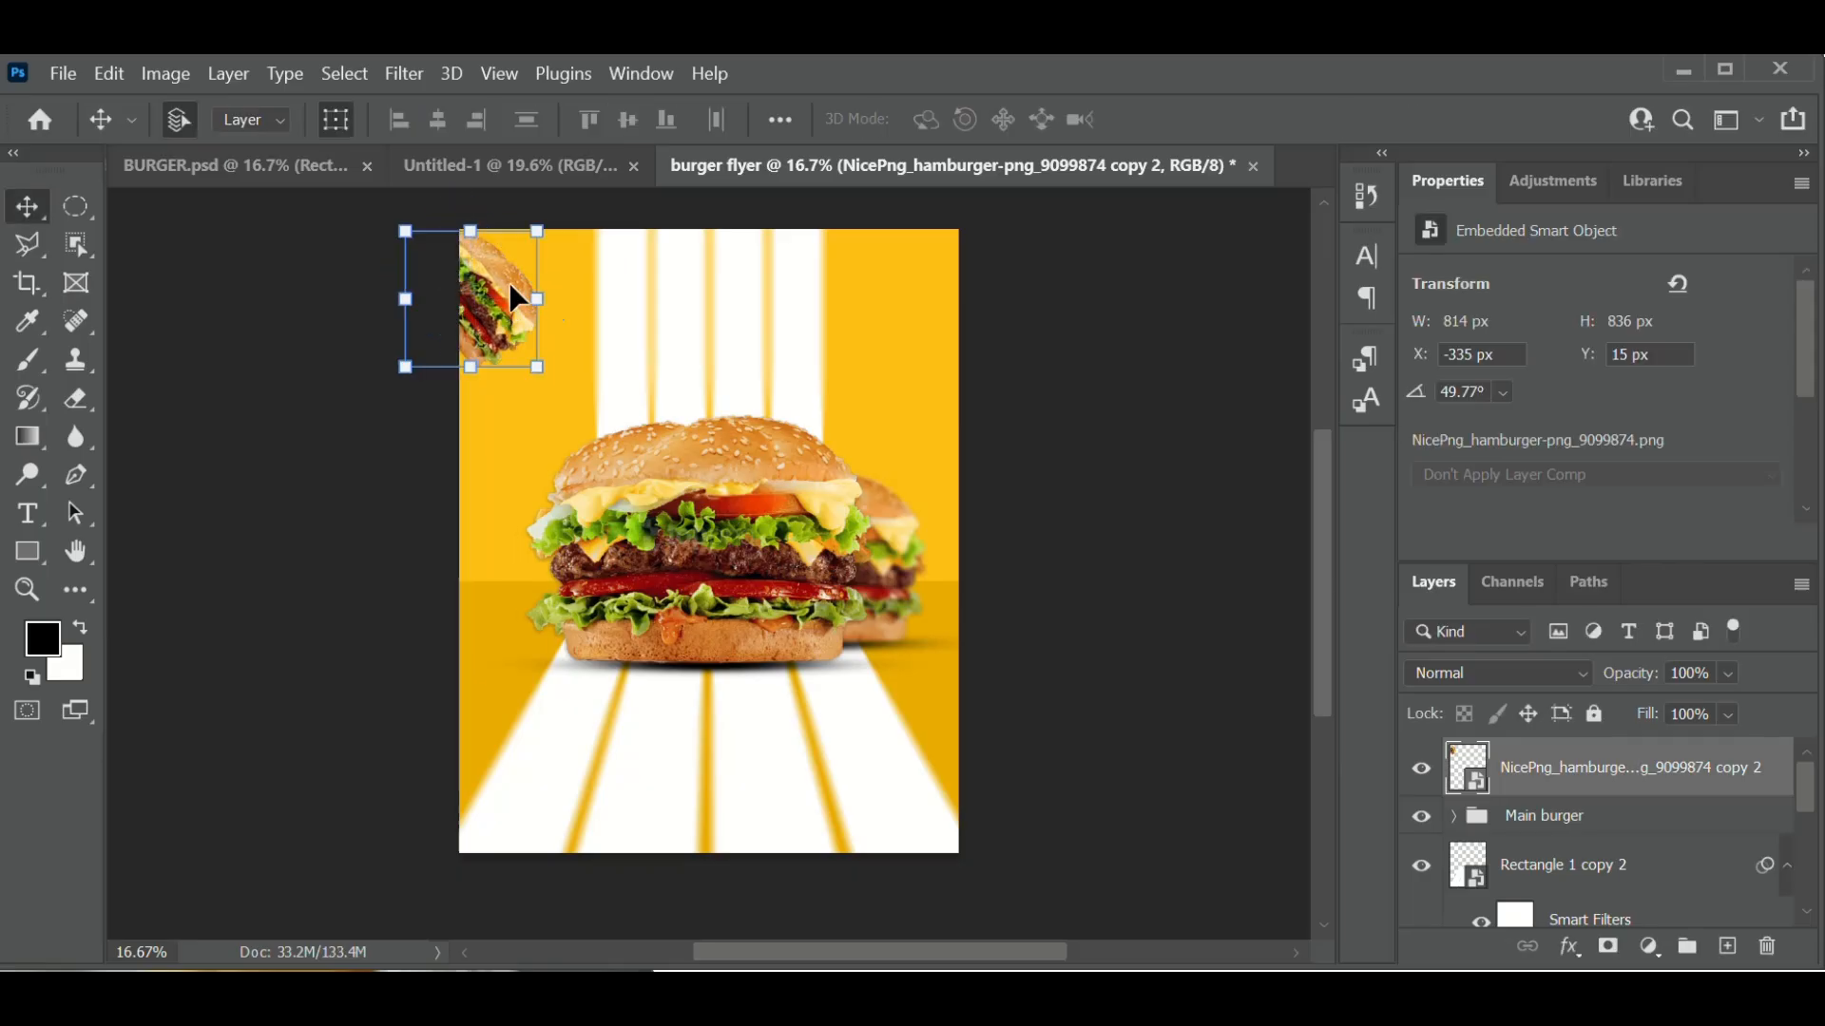
- Apply a Gaussian Blur smart filter with a 12.5-pixel radius to the tilted corner burger
left_click(404, 74)
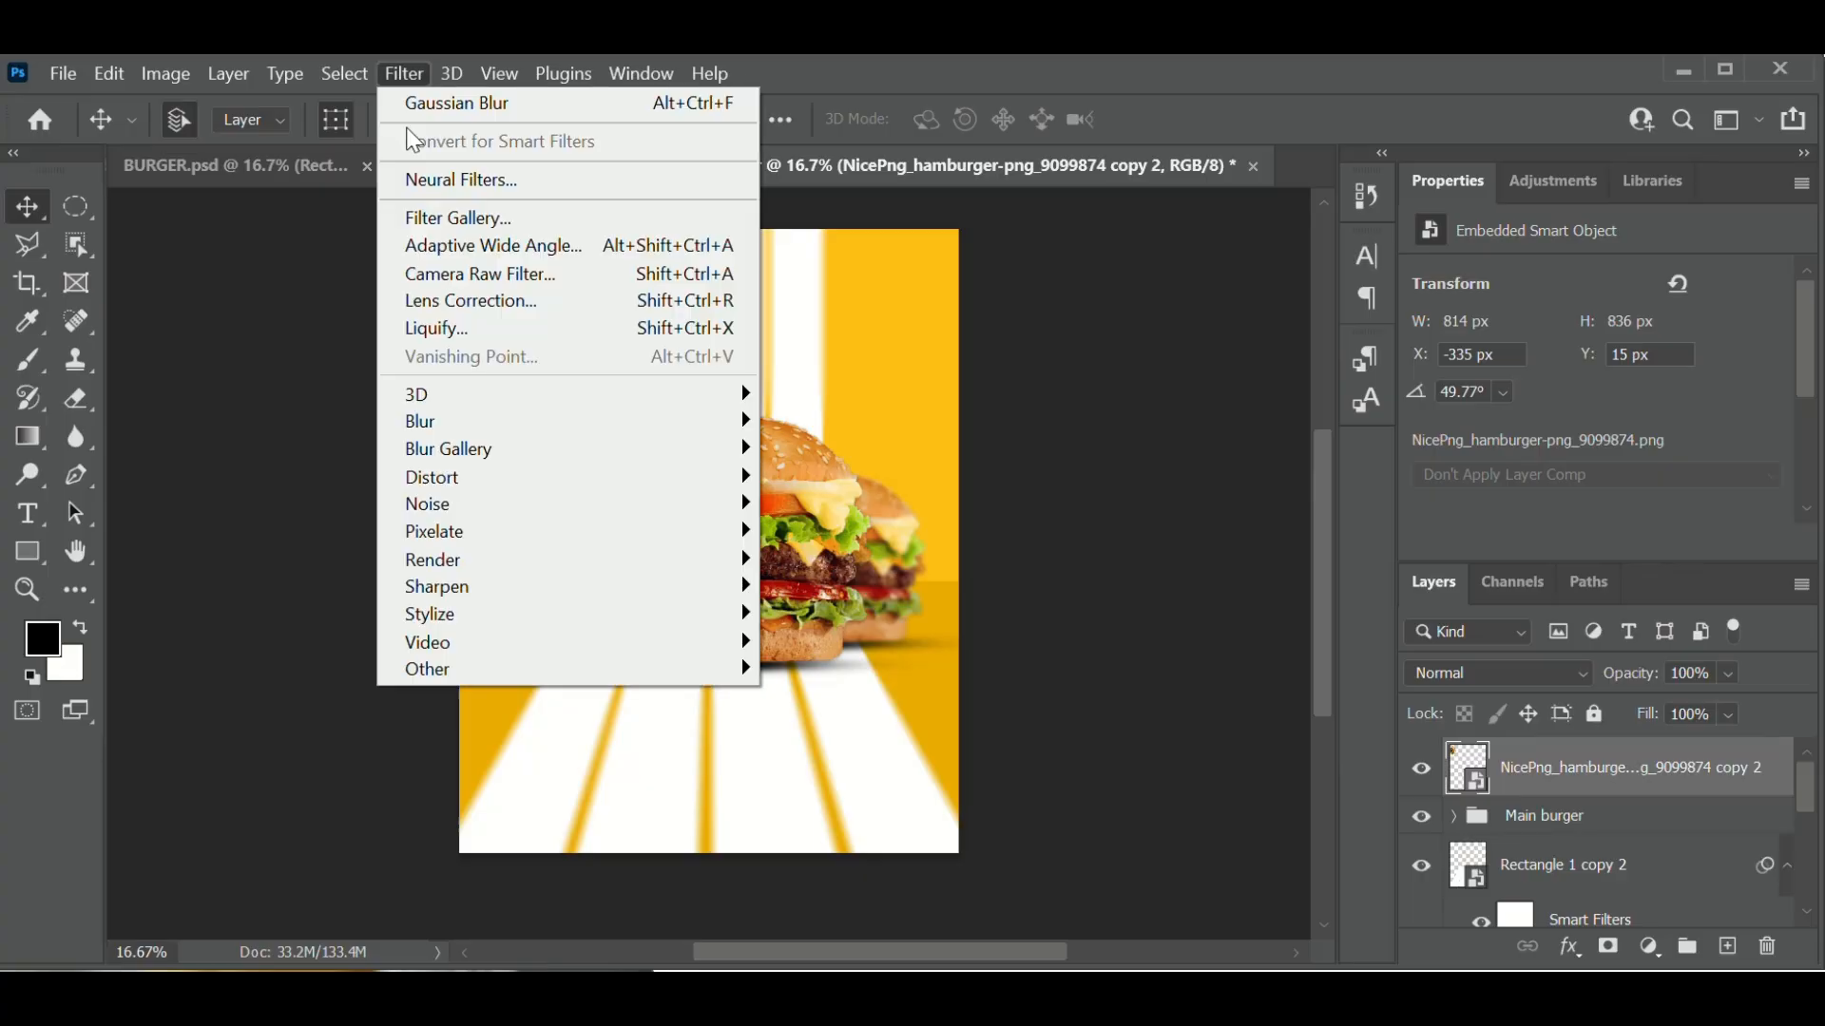
mouse_move(554, 419)
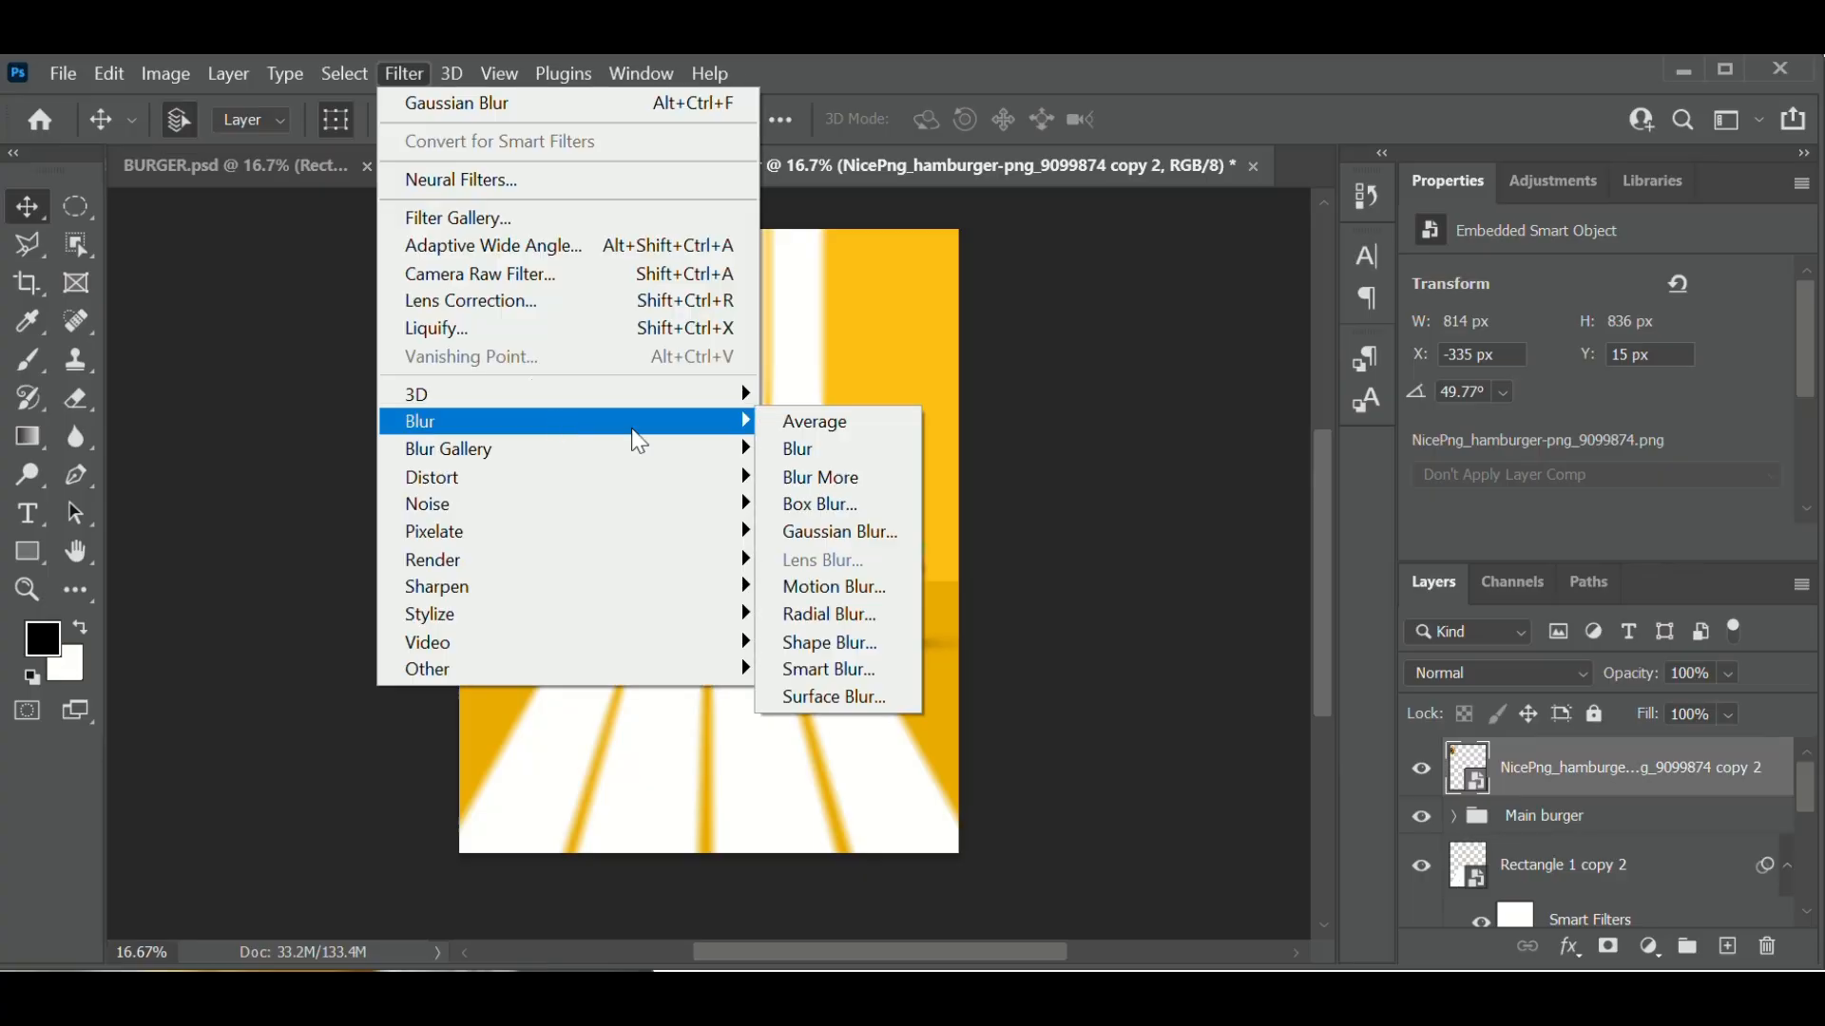
left_click(880, 541)
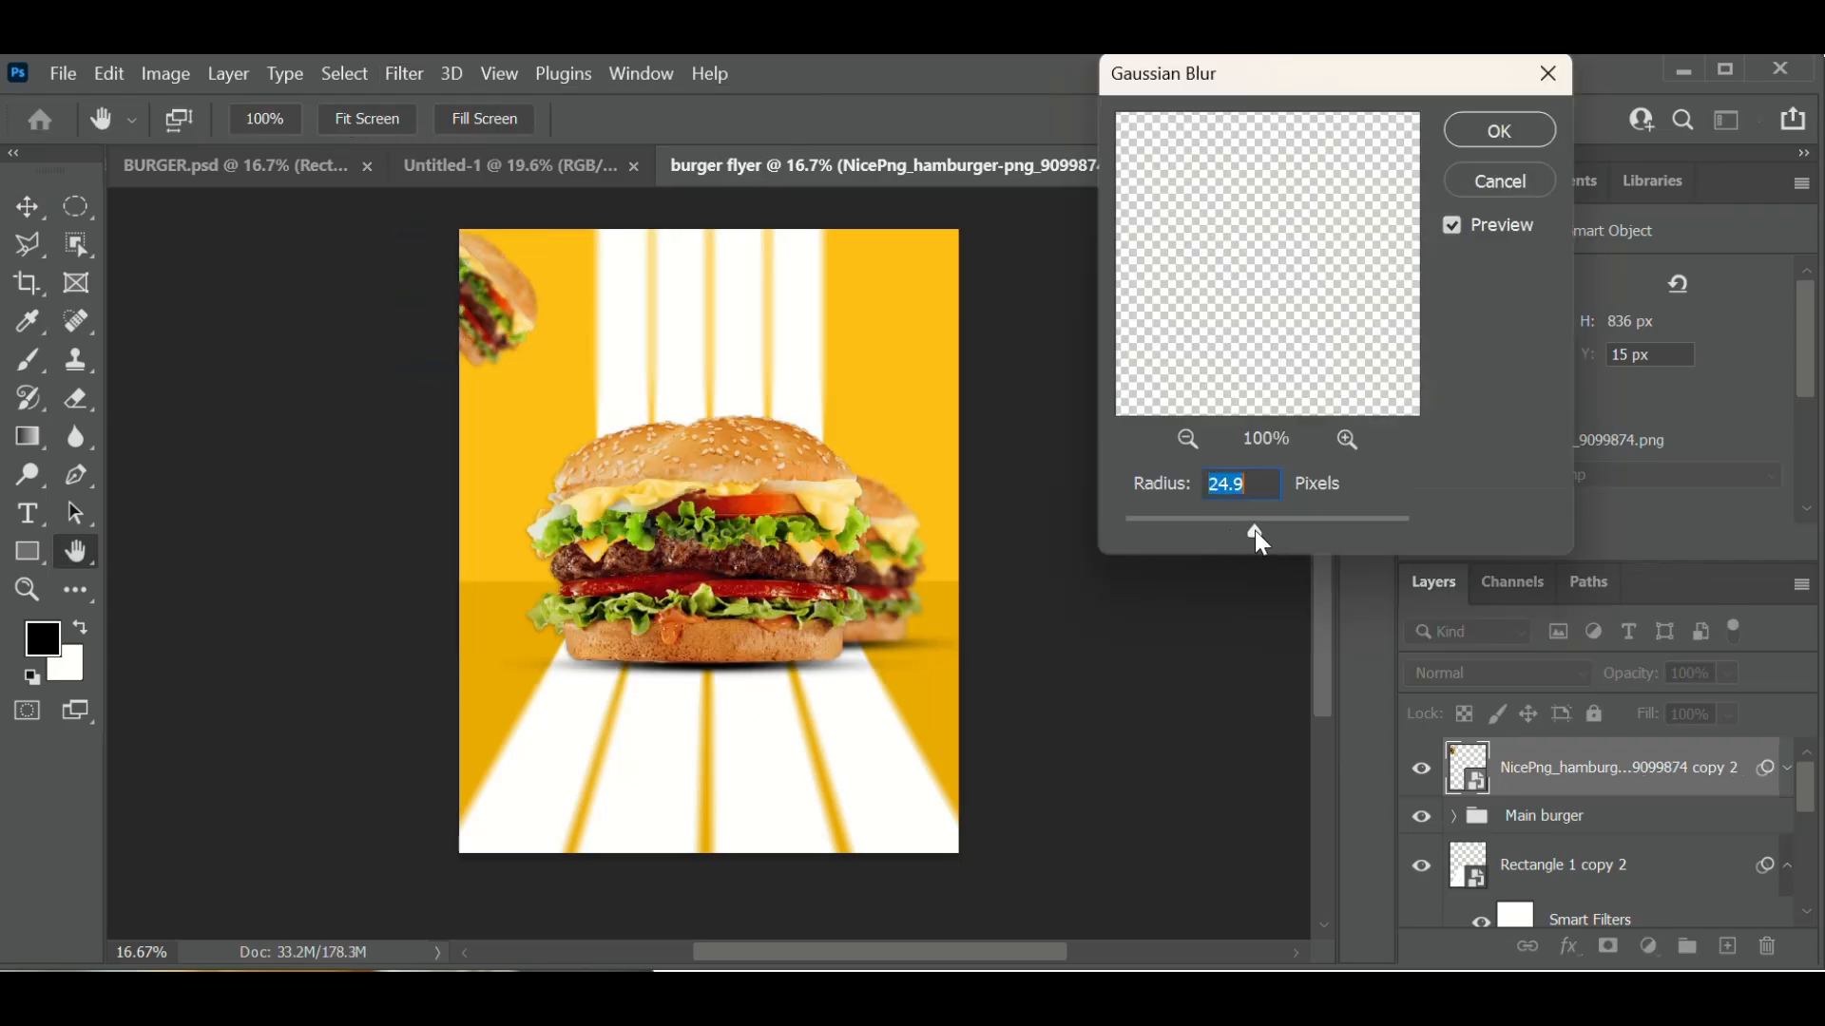
left_click_drag(1256, 531, 1241, 531)
left_click(1528, 125)
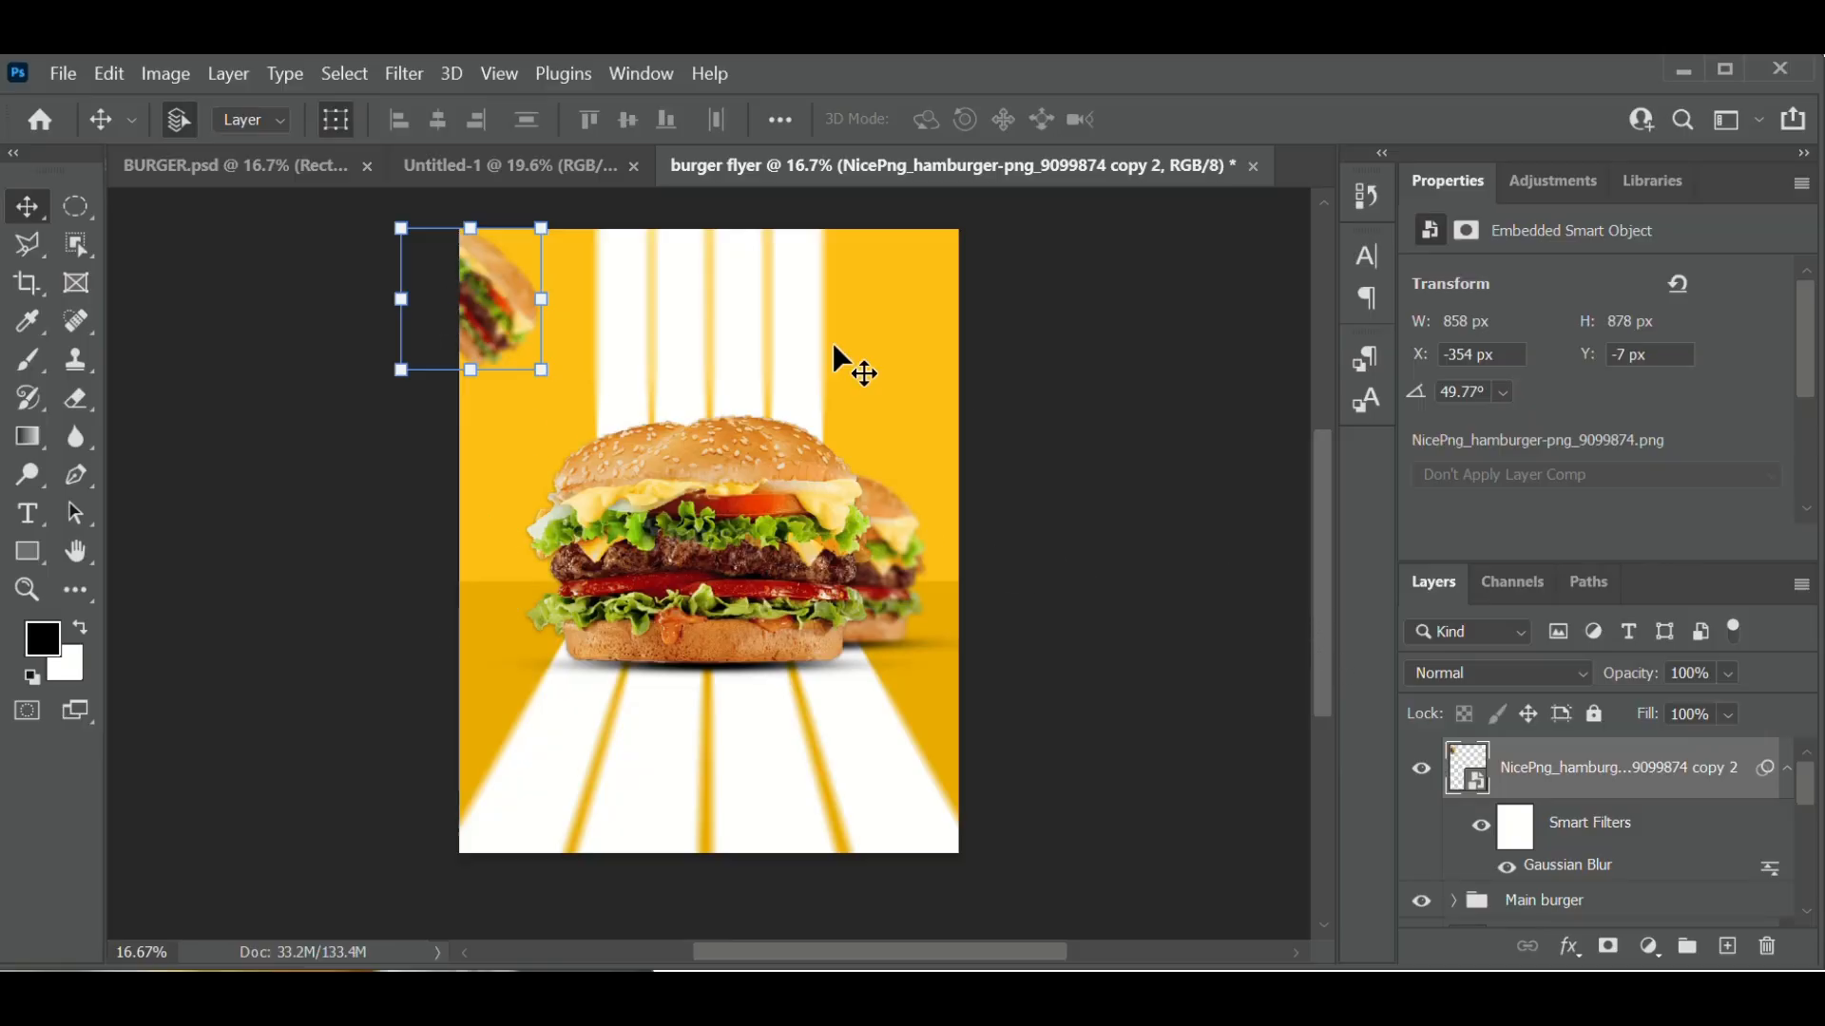
- Add a Motion Blur smart filter at 0° angle and 64-pixel distance to the corner burger
left_click(414, 67)
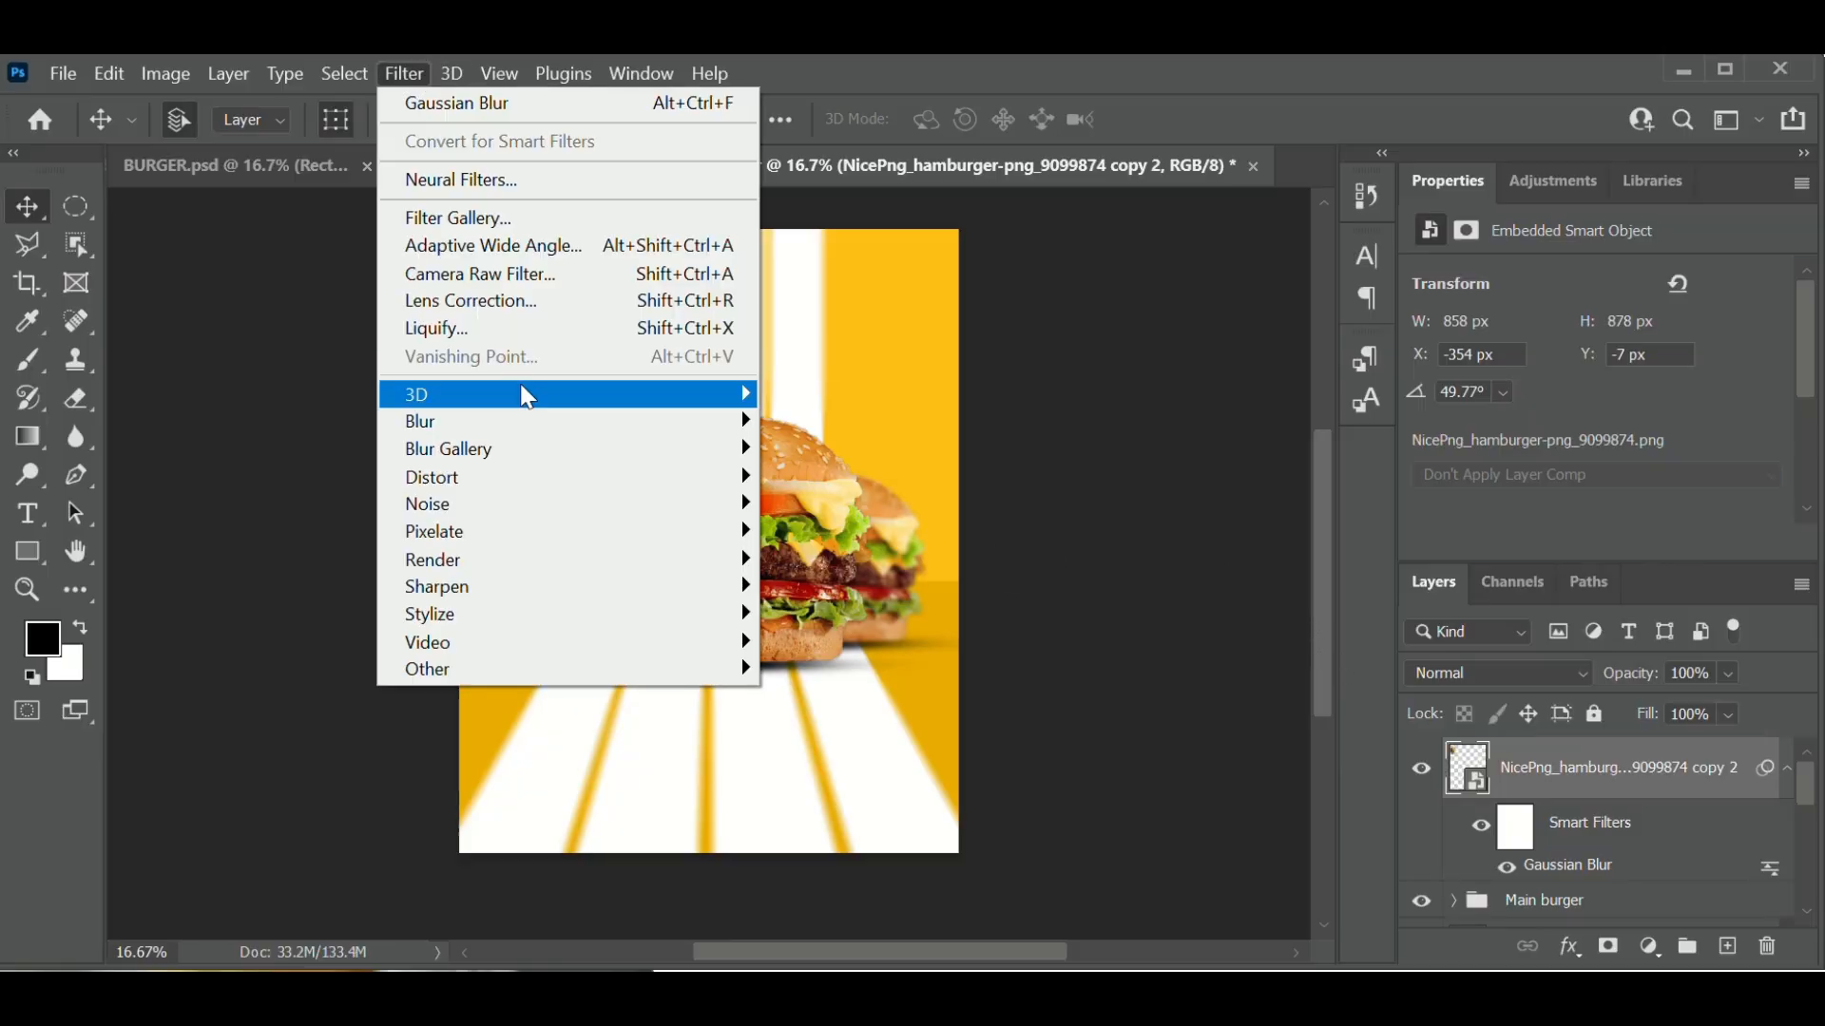
mouse_move(681, 468)
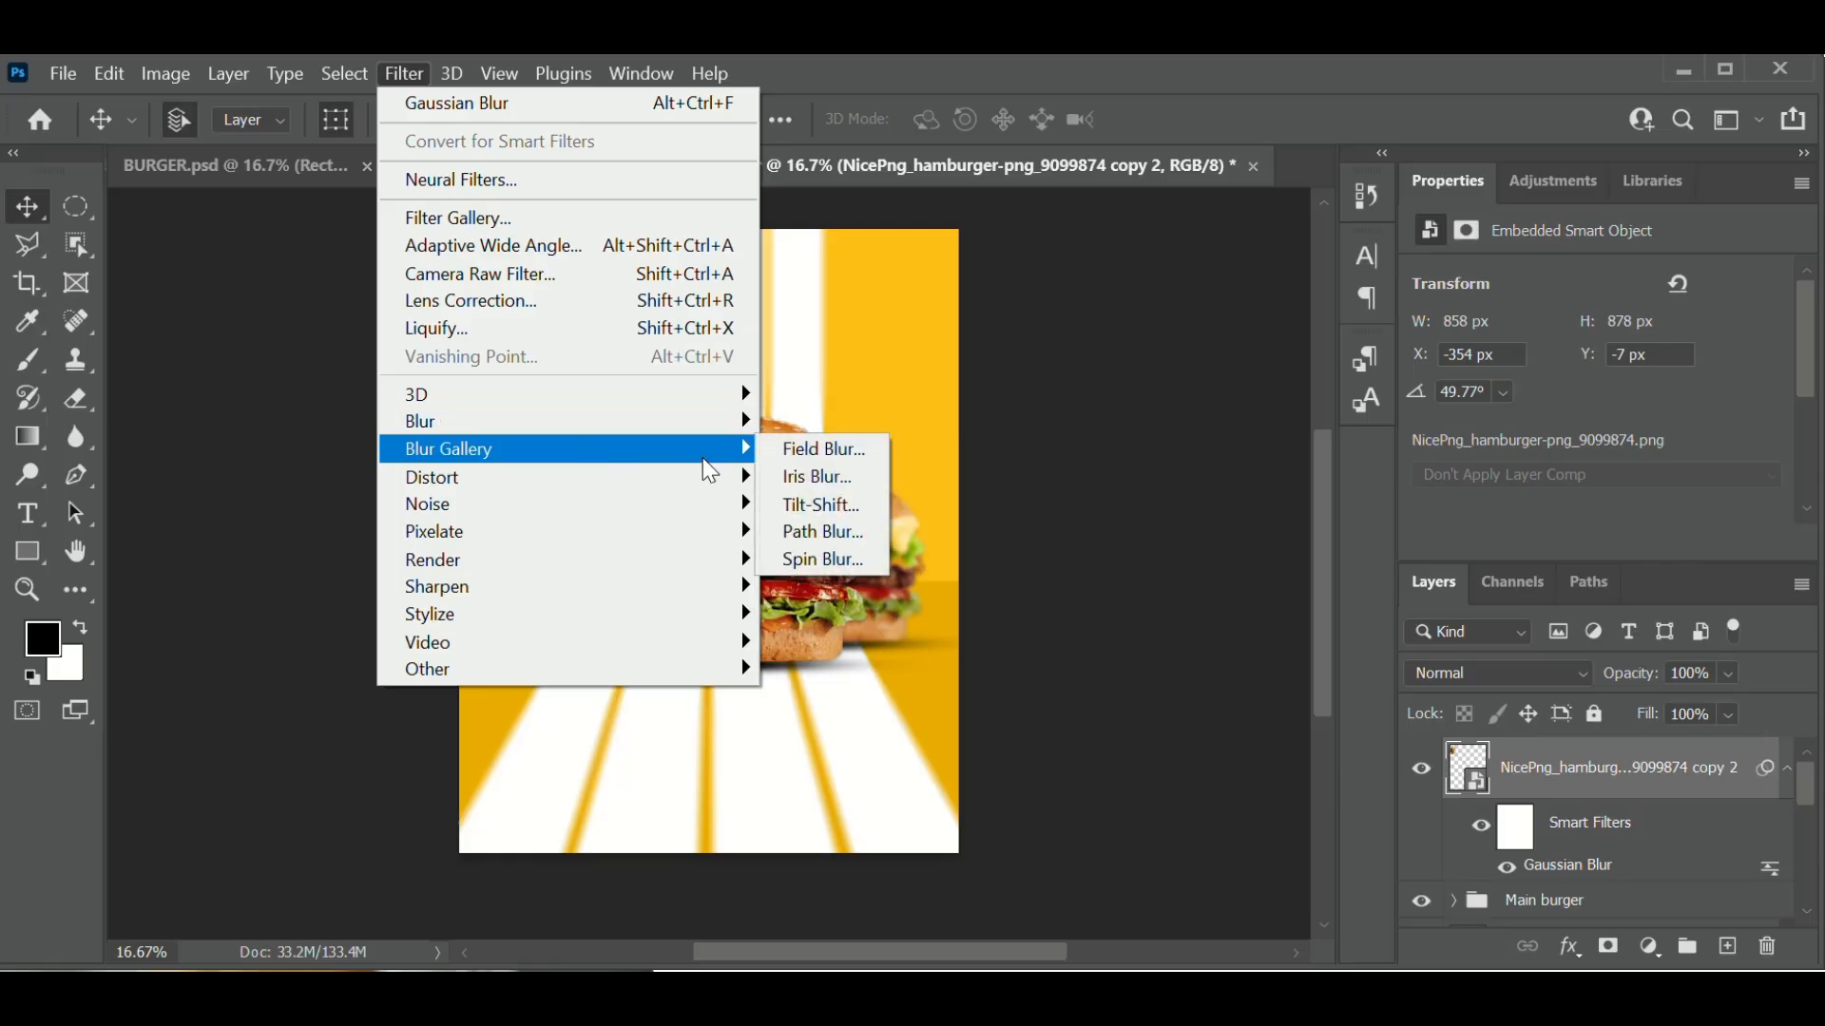
mouse_move(739, 421)
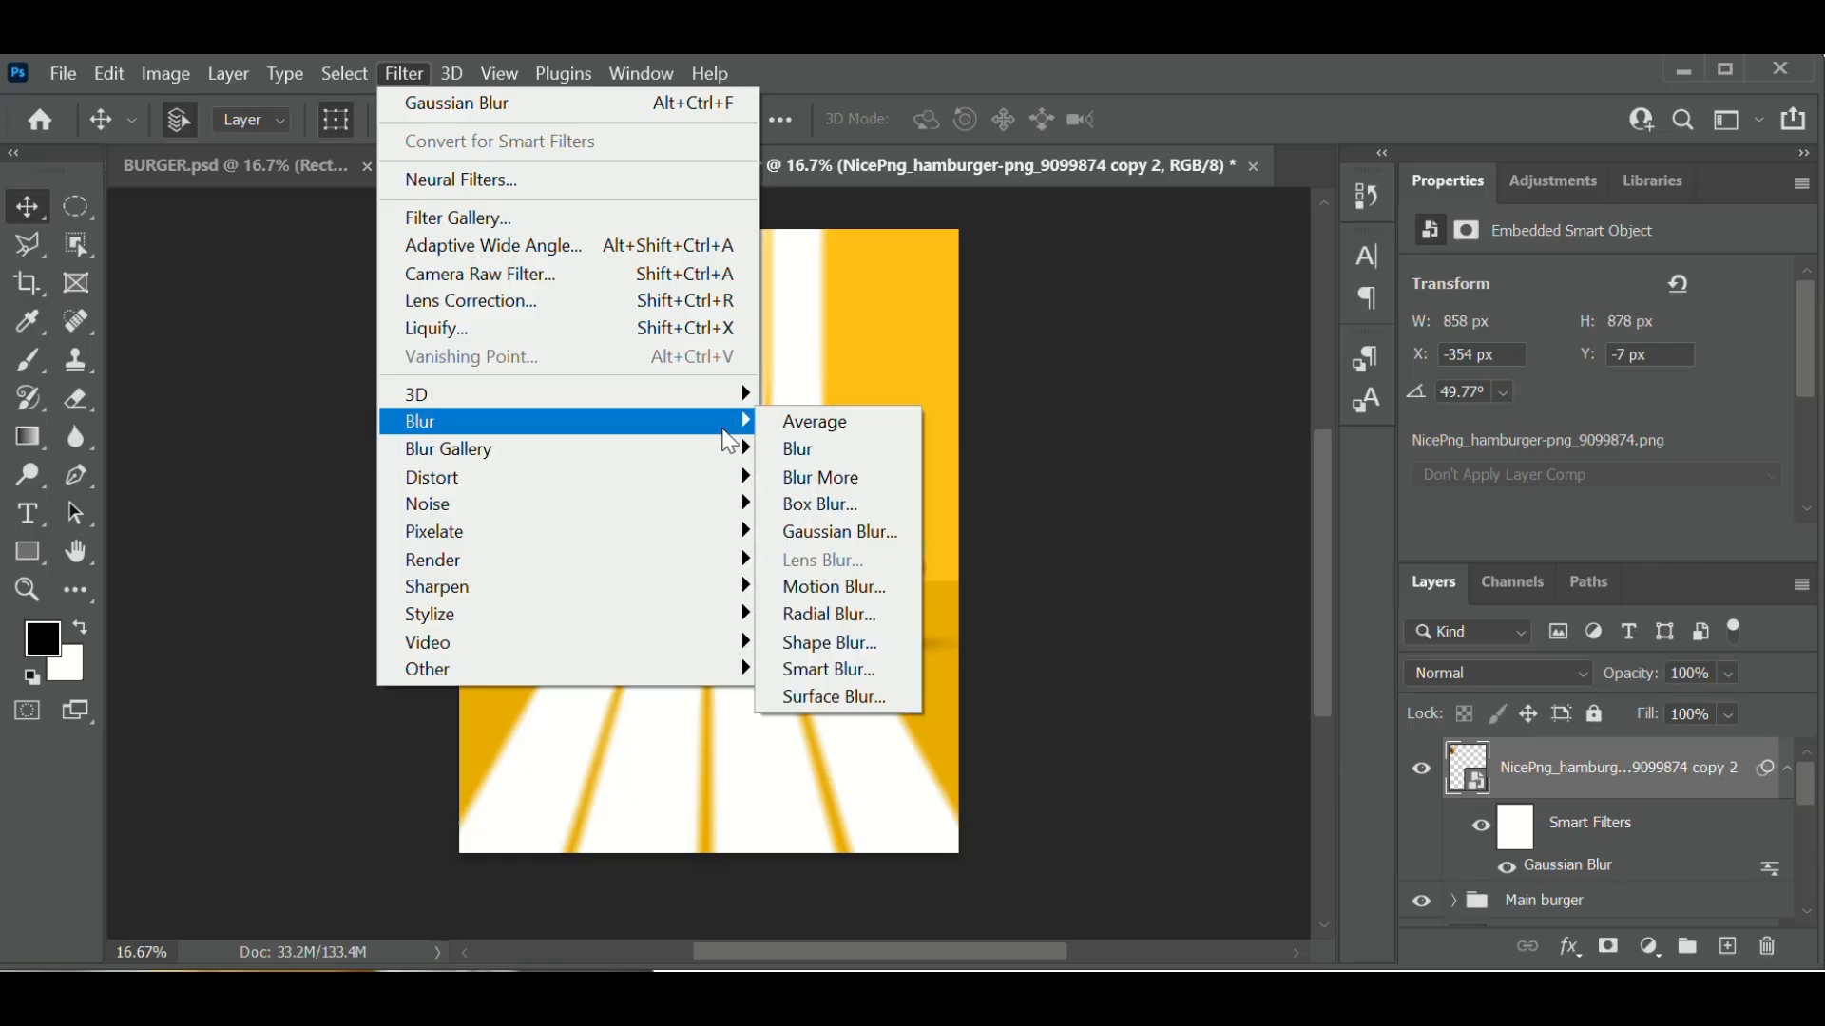
left_click(884, 586)
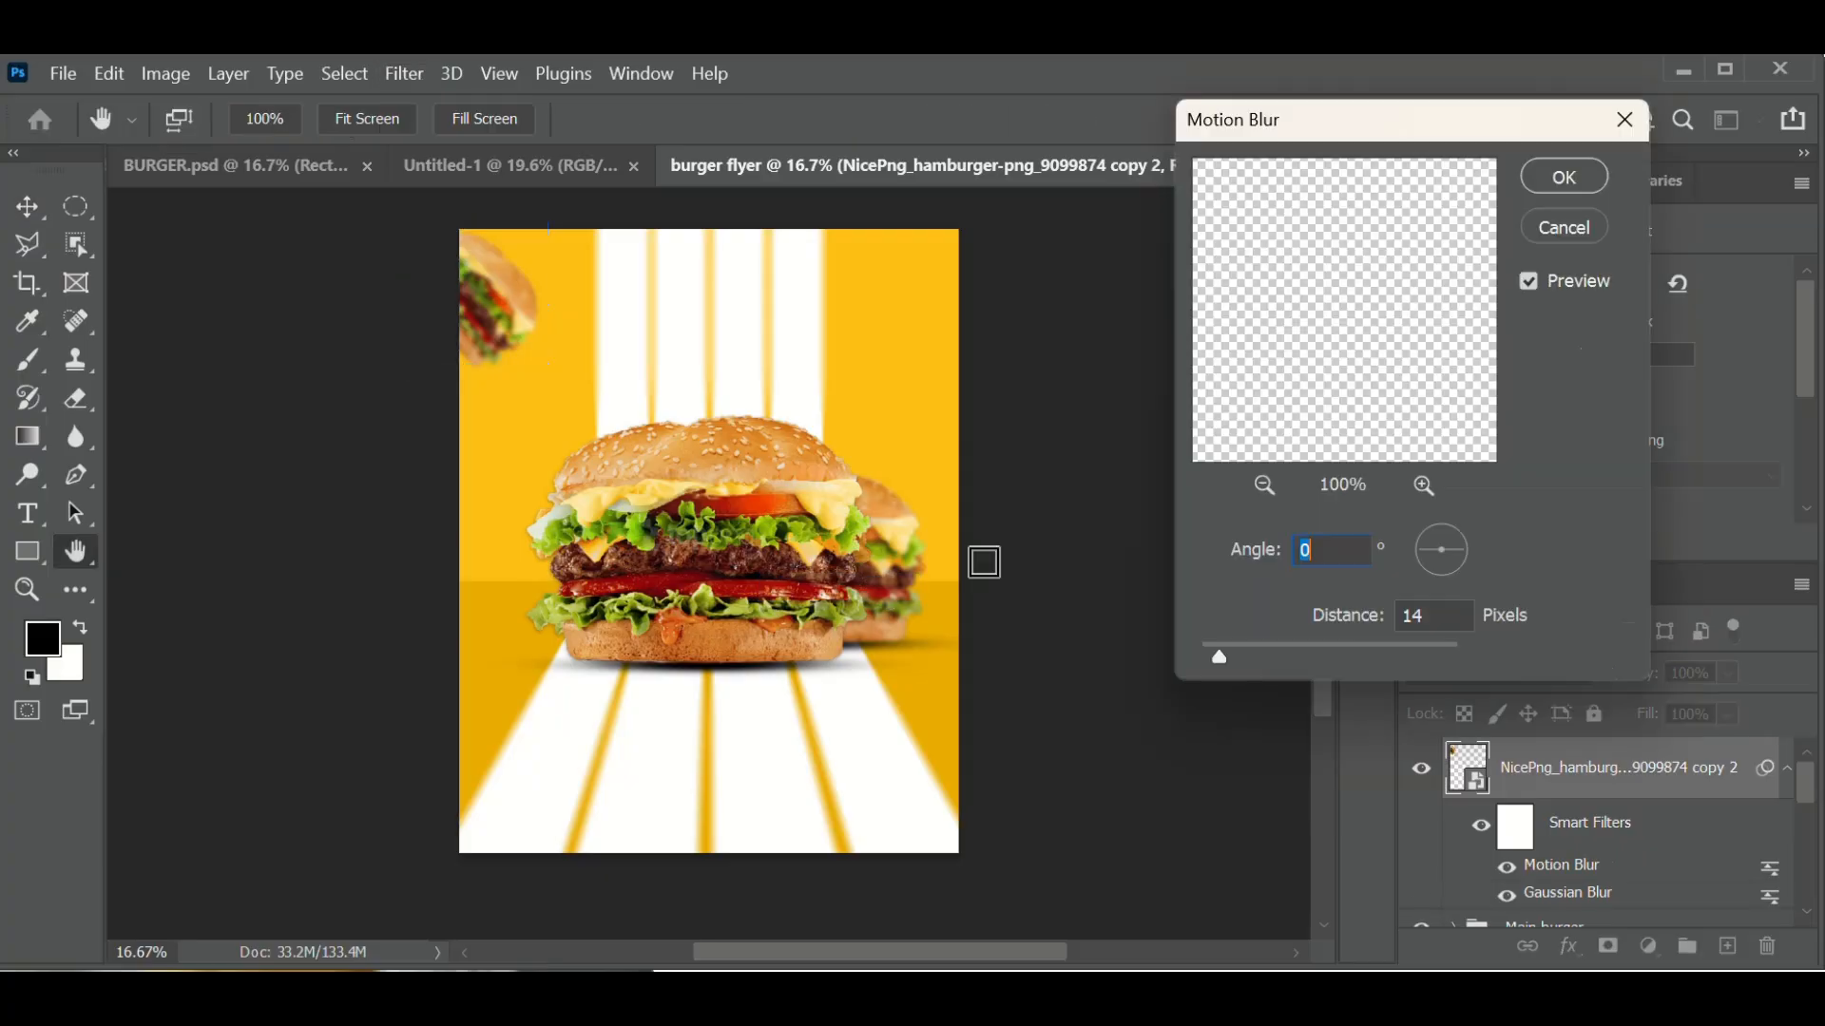
left_click_drag(1224, 658, 1277, 660)
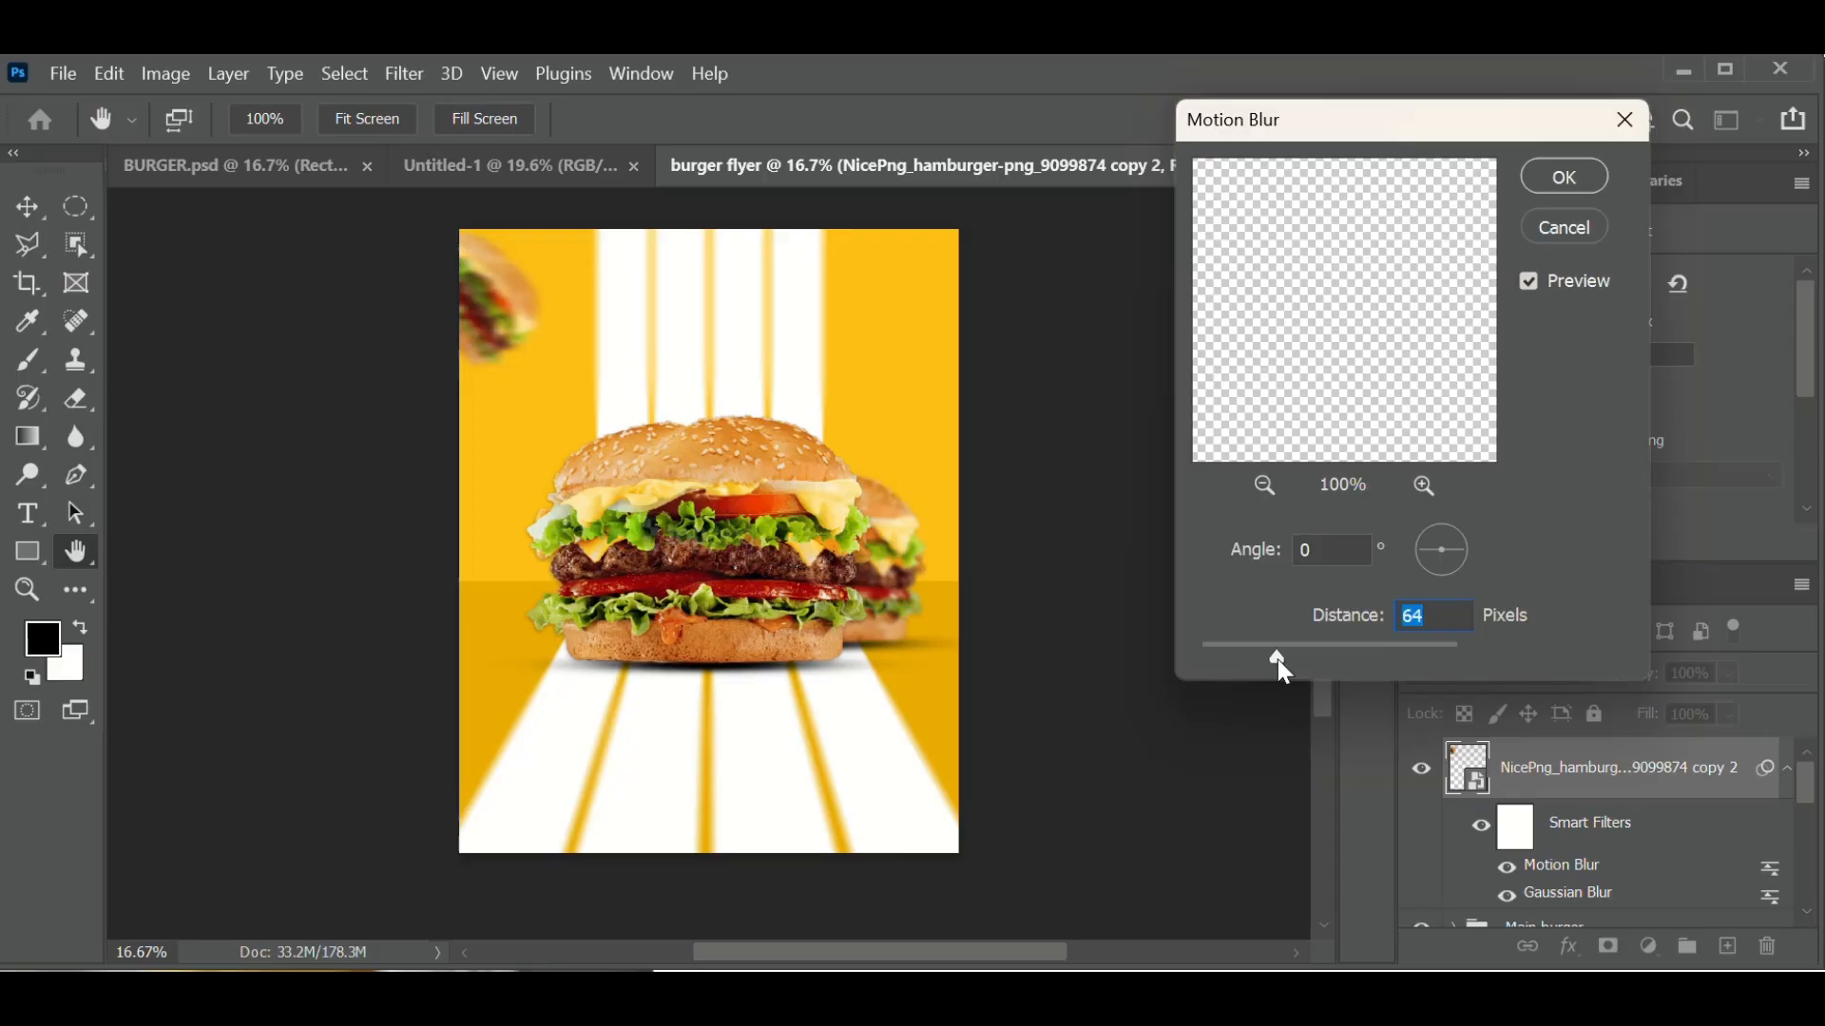
left_click(1562, 181)
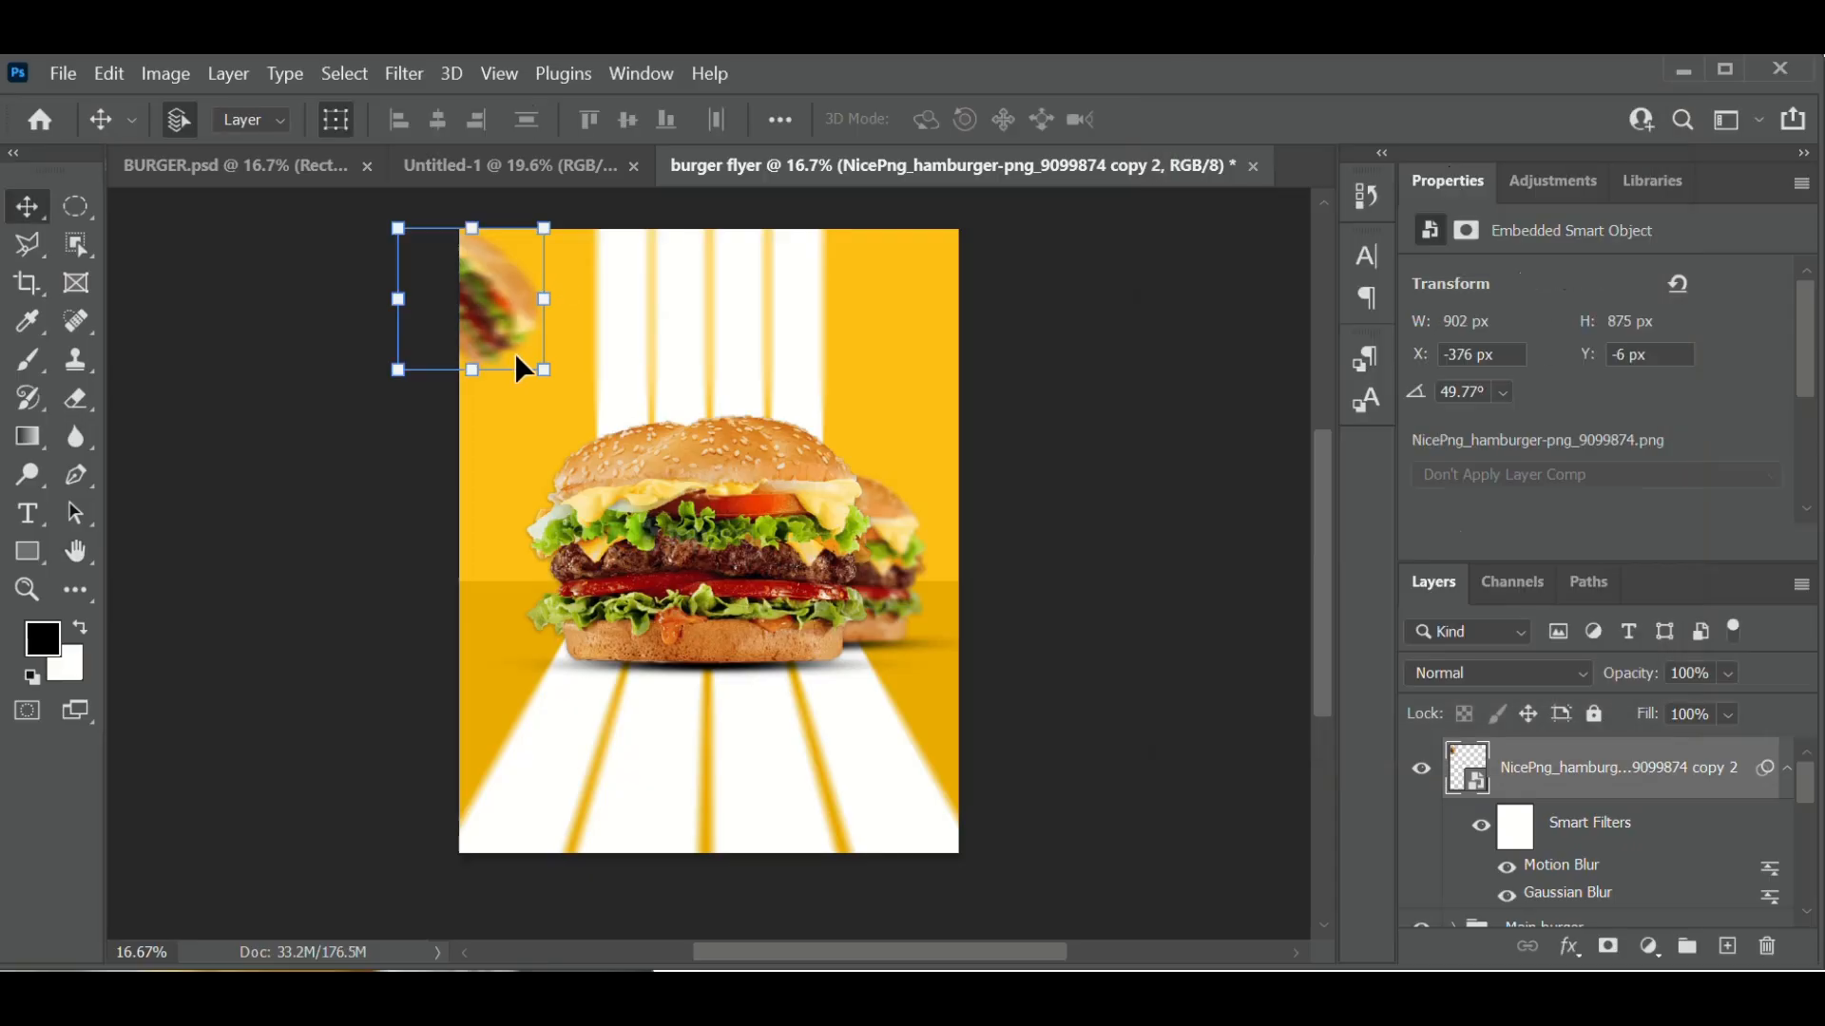
- Enlarge and slightly re-rotate the blurred corner burger, then duplicate its layer as copy 3
left_click_drag(551, 371, 592, 321)
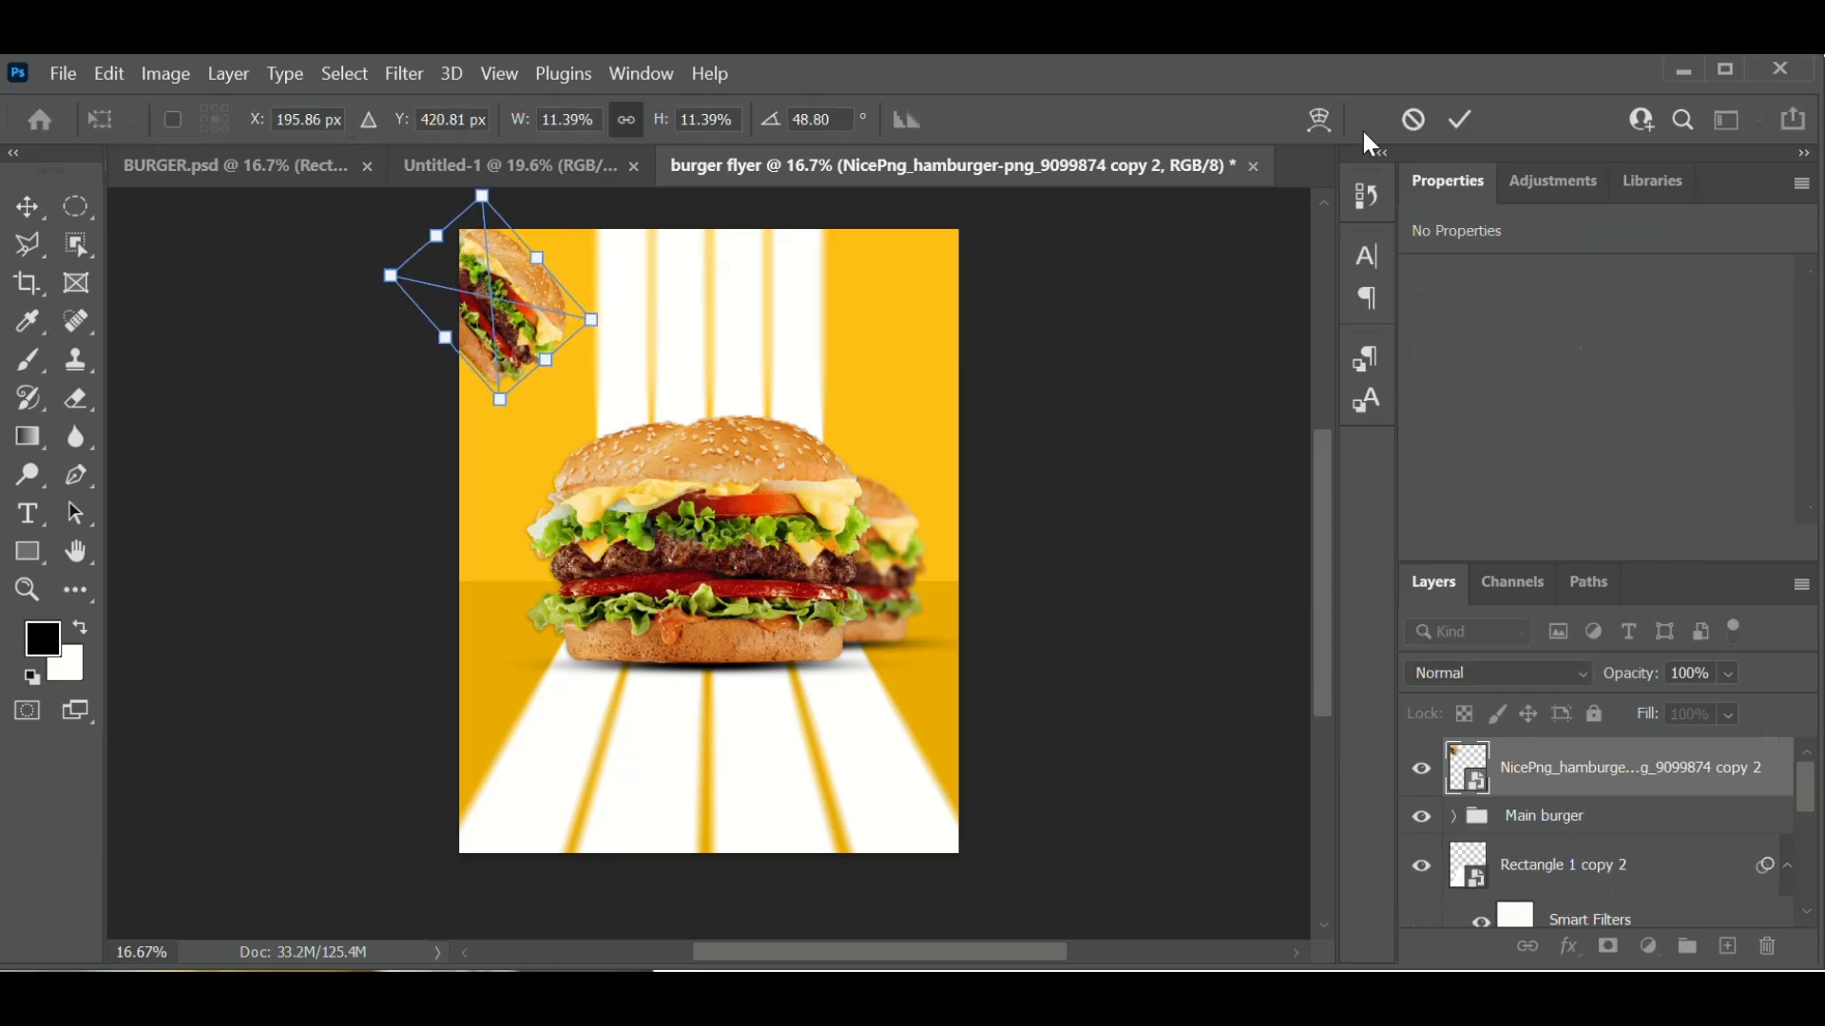
left_click(1461, 120)
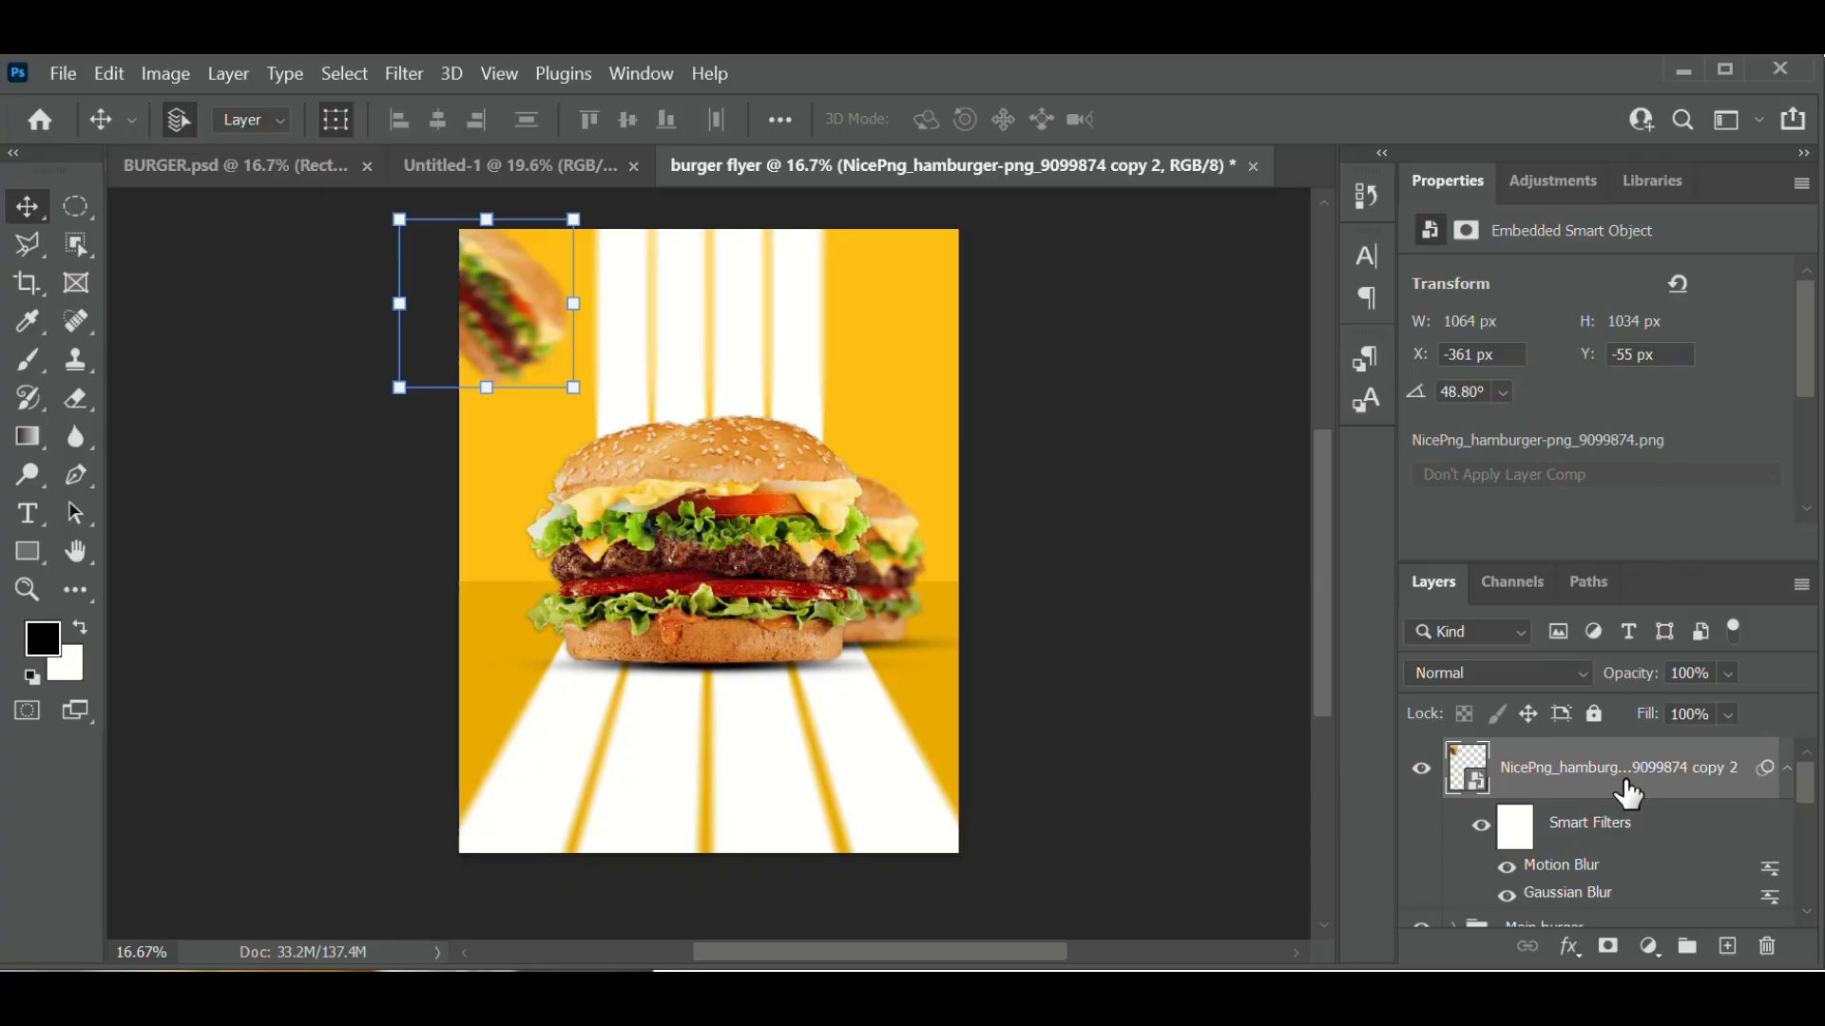
right_click(1627, 787)
left_click(1376, 82)
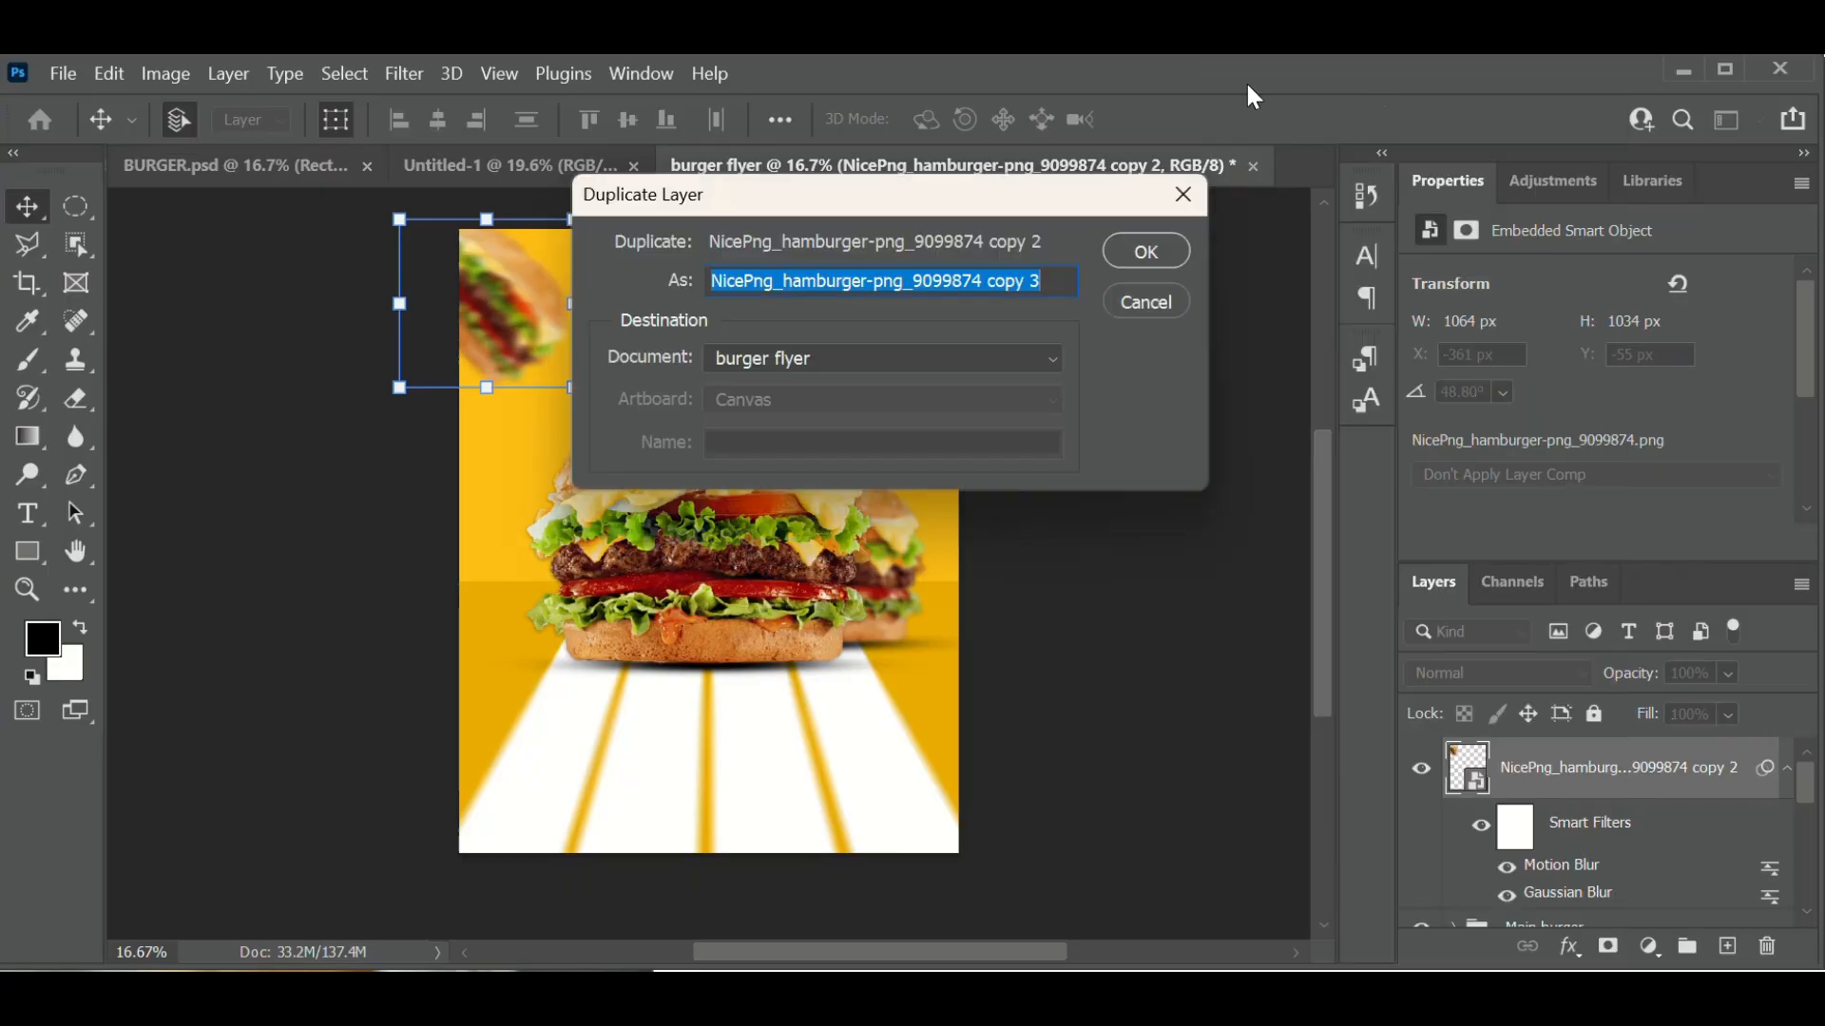
left_click(1142, 251)
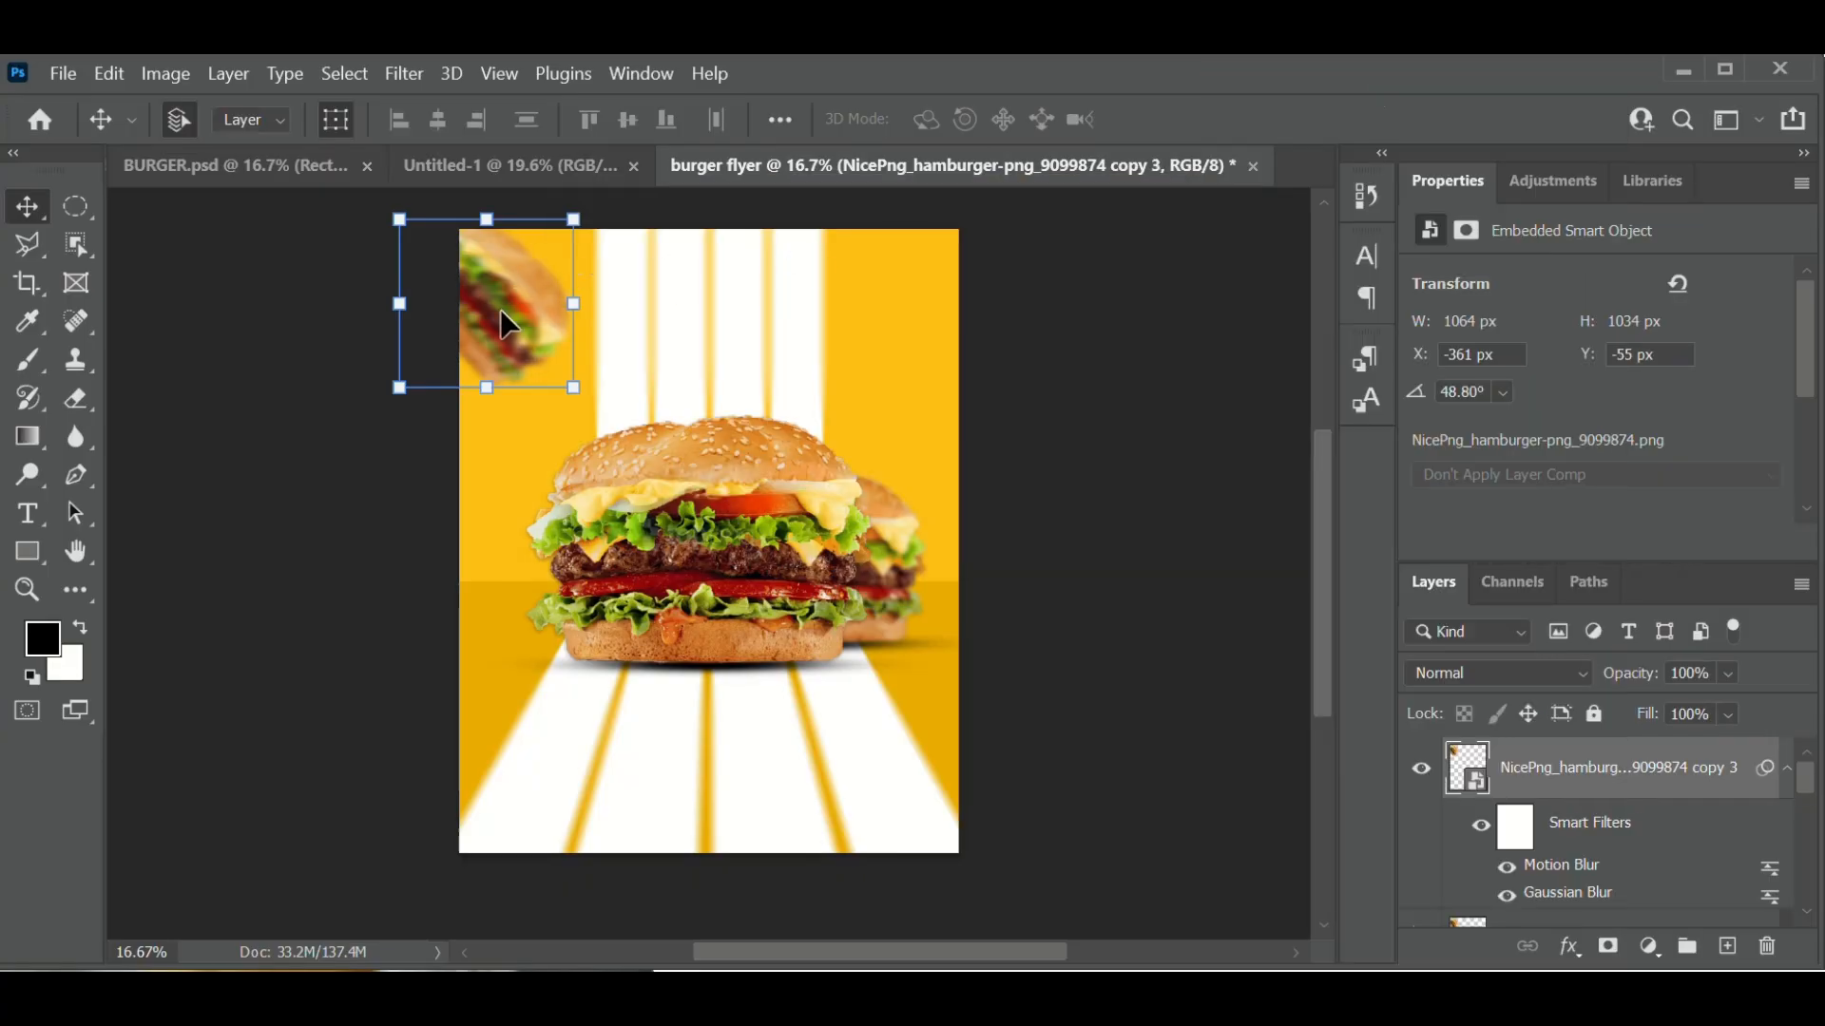
- Move the duplicate burger to the top-right corner and shift the original further up-left
left_click_drag(500, 309, 981, 323)
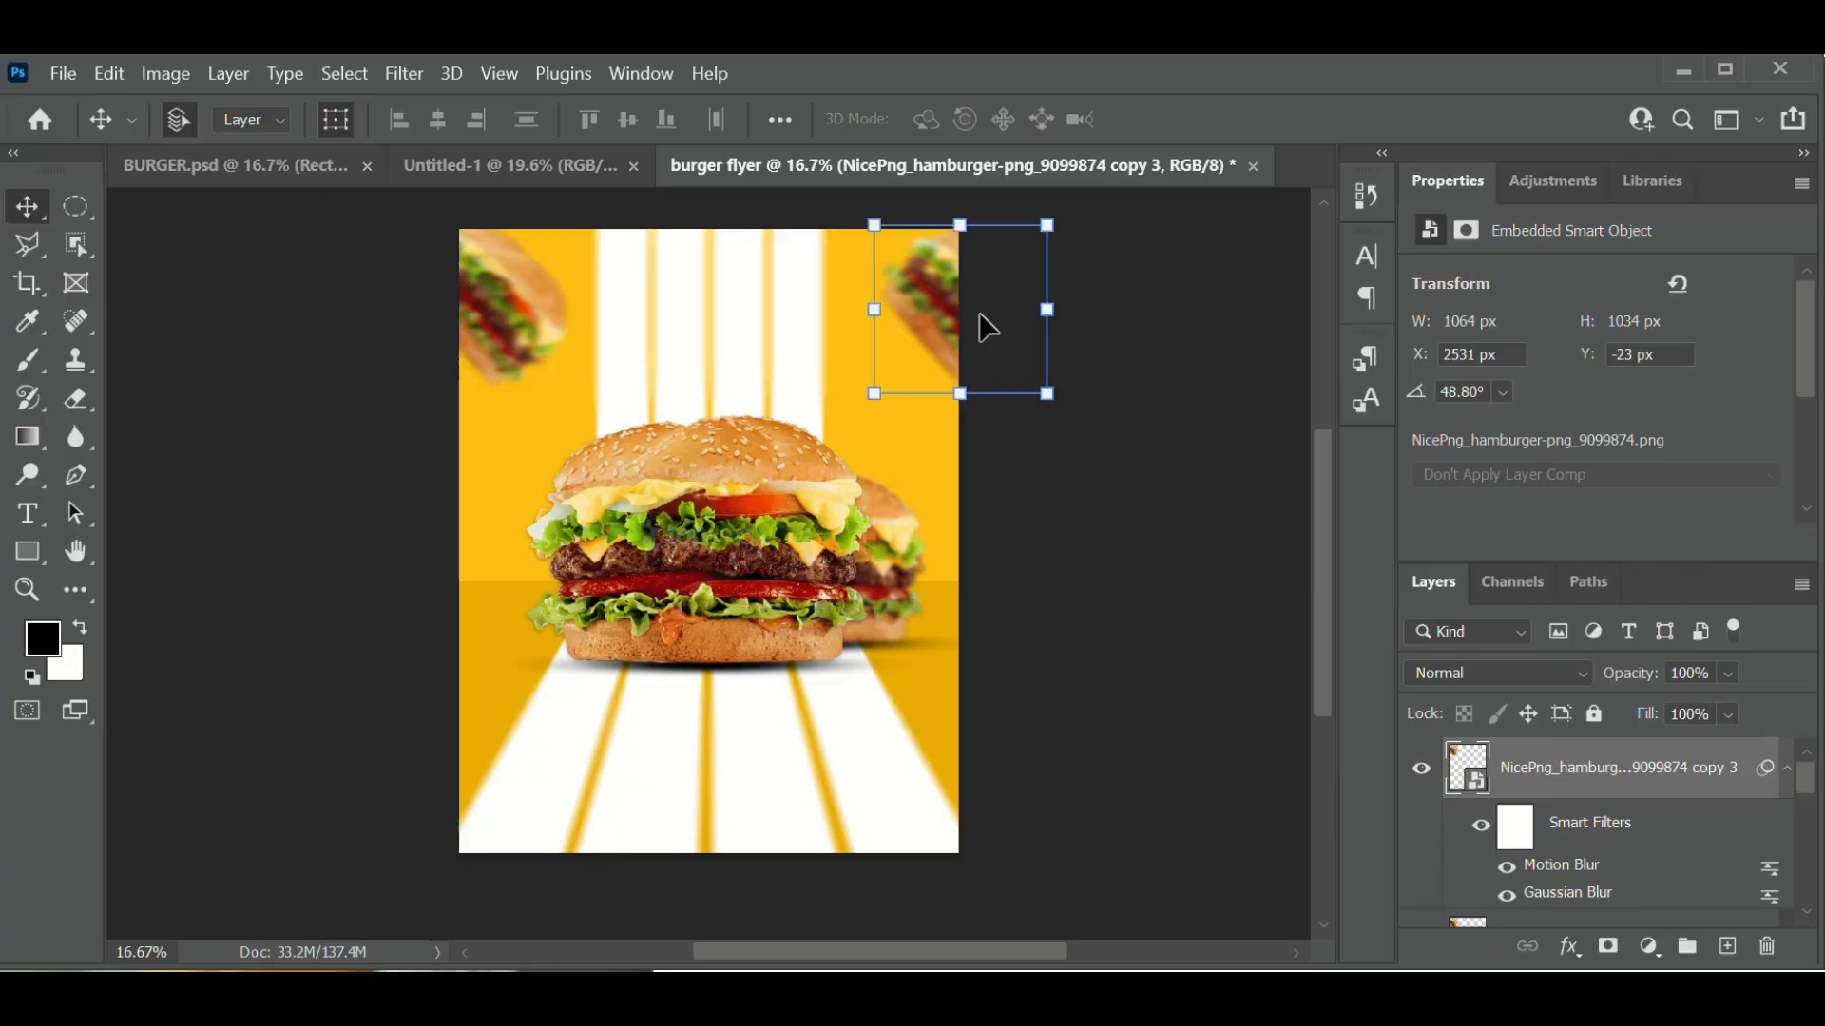
left_click(1182, 443)
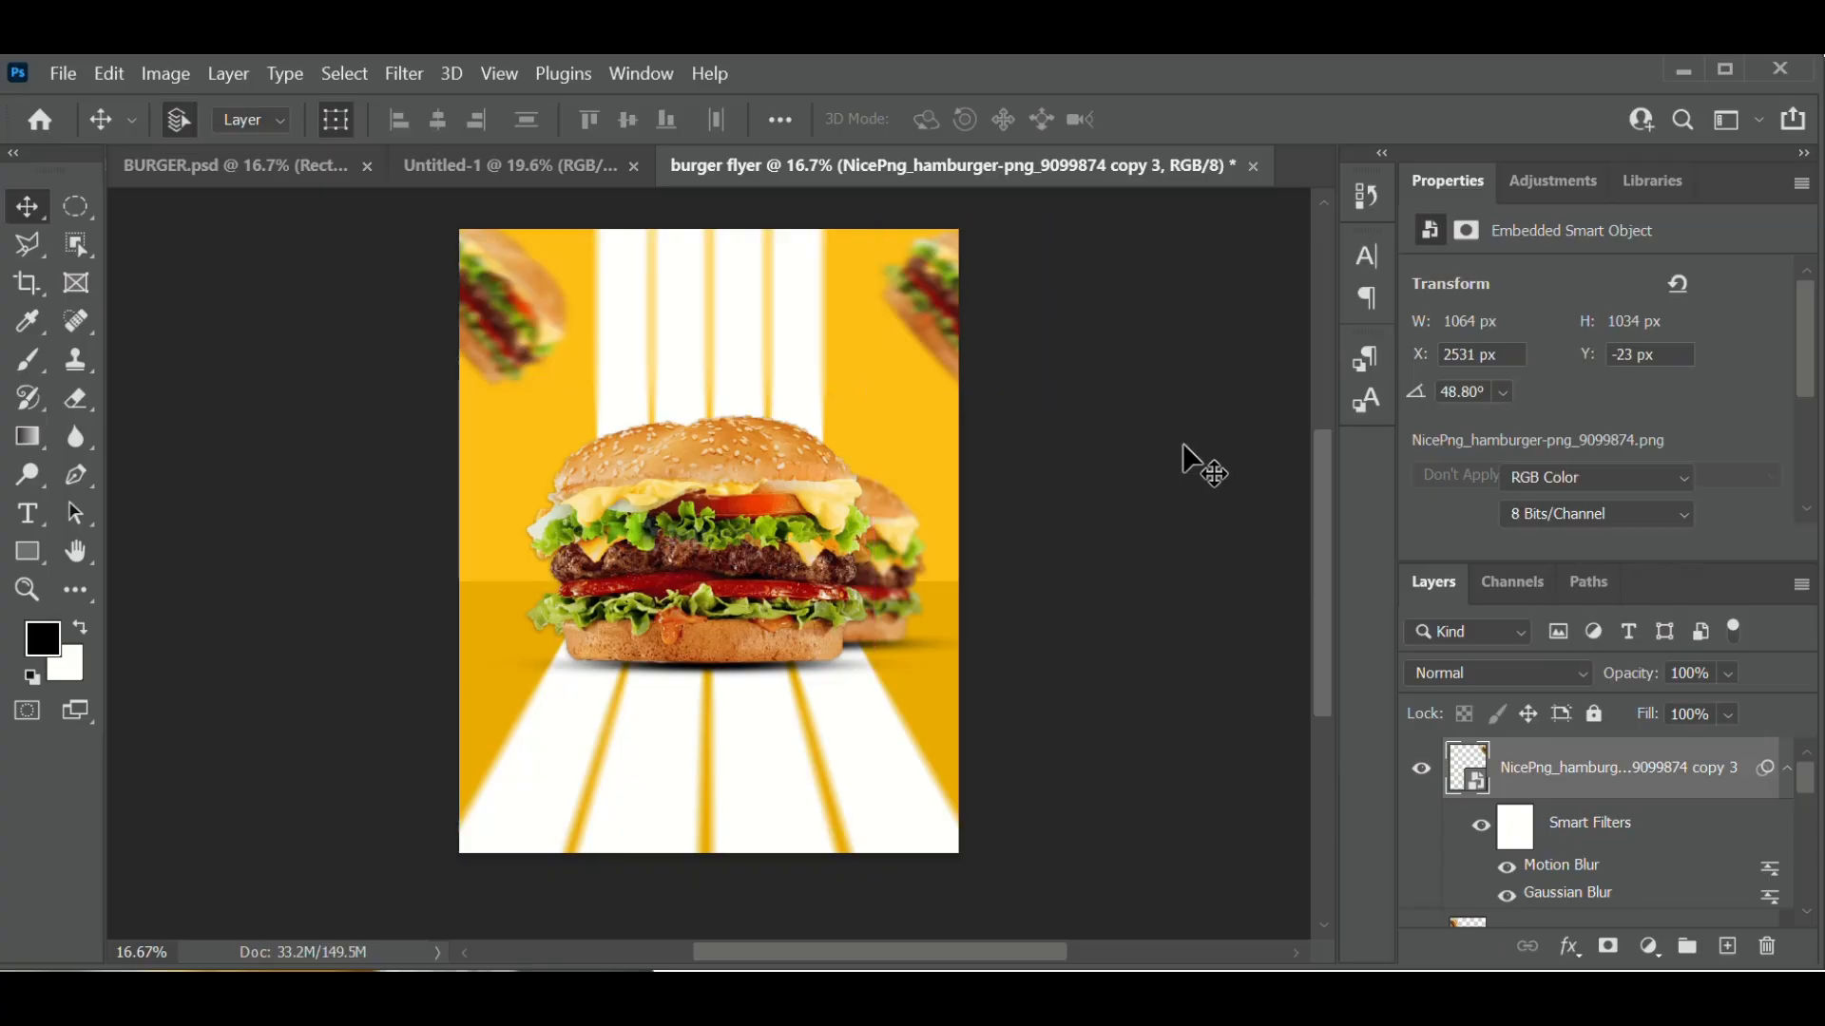
left_click_drag(497, 291, 491, 281)
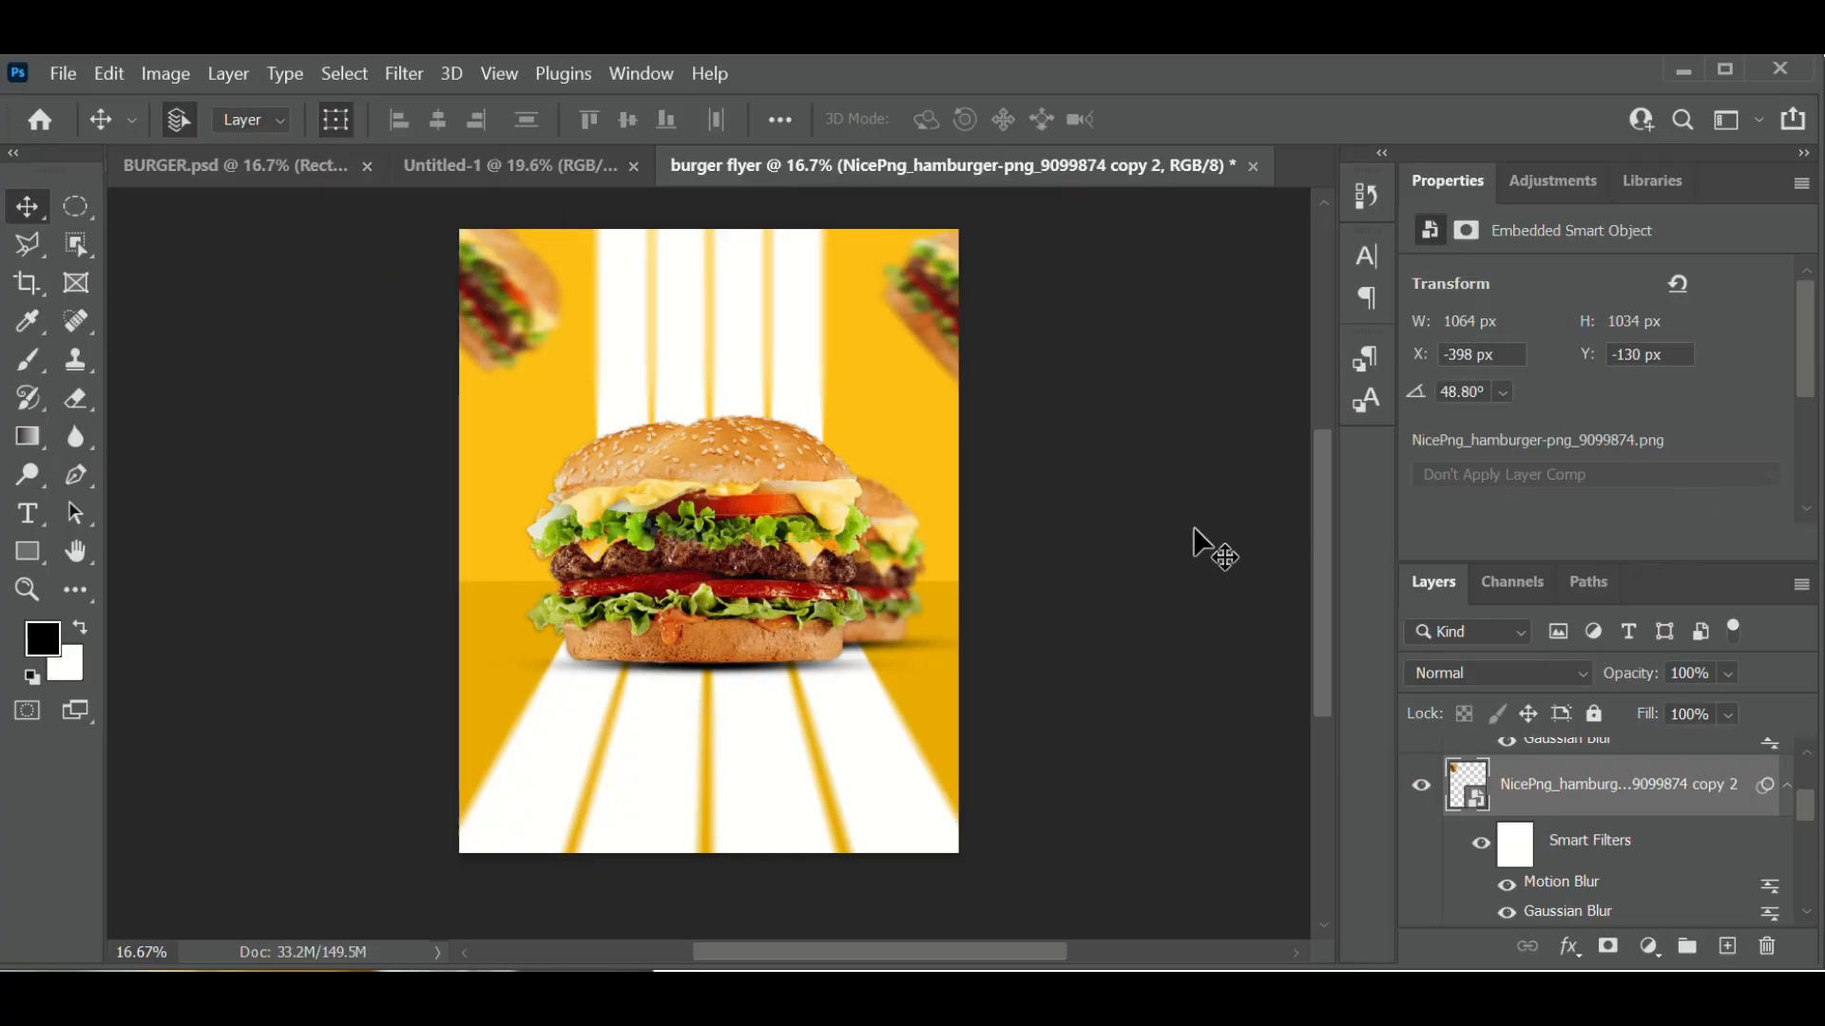
left_click(1246, 570)
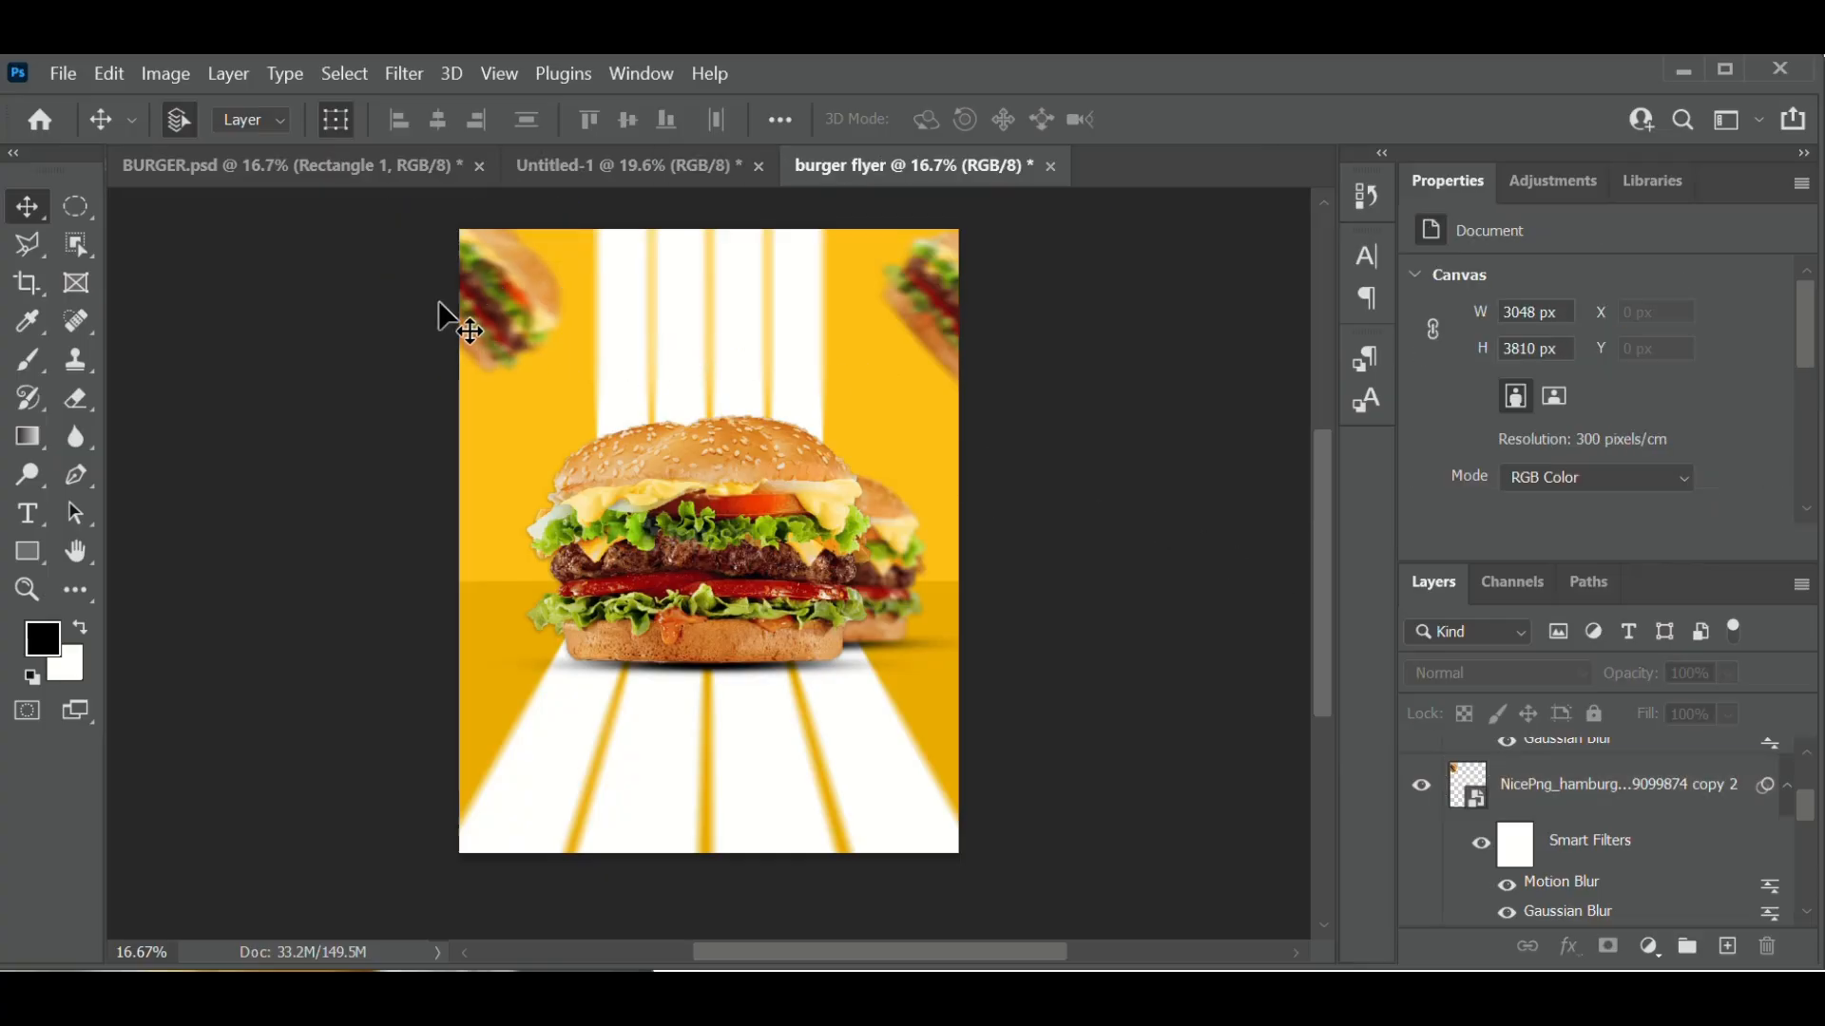
- Add a new Layer 2 above the top-left burger and set up a soft 1102-px brush
left_click(487, 298)
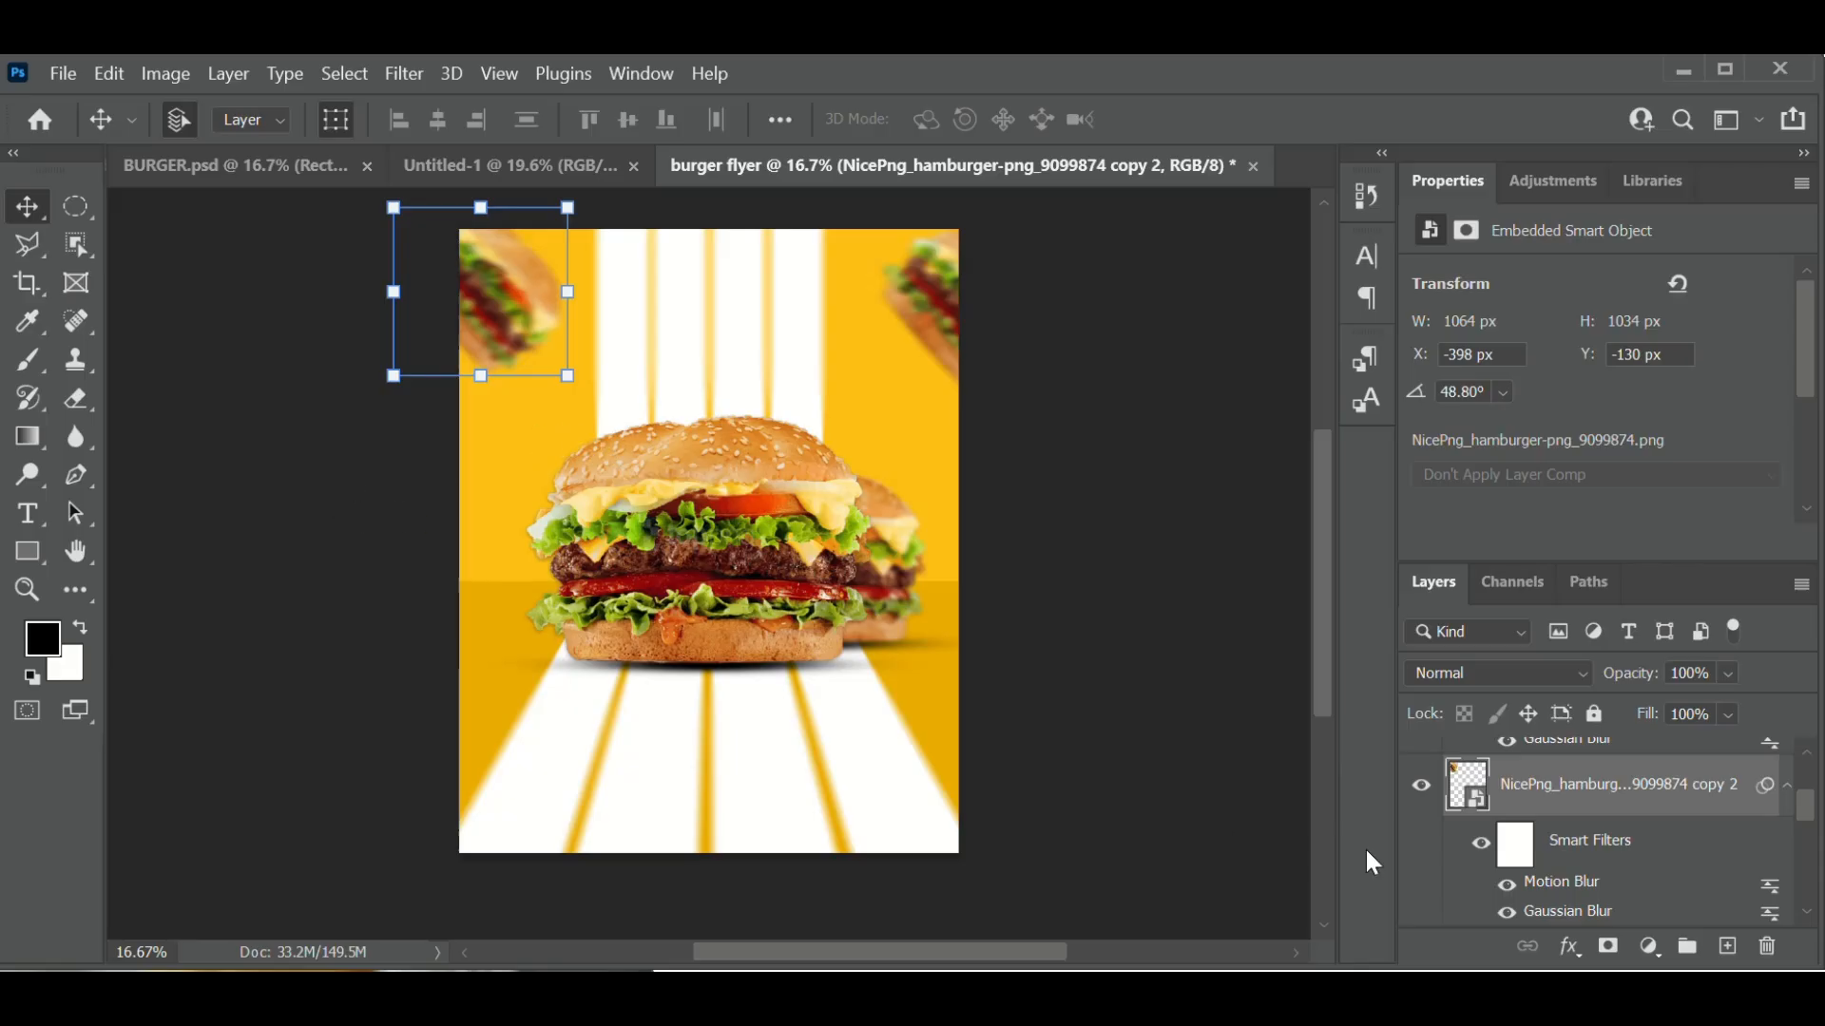
left_click(1728, 948)
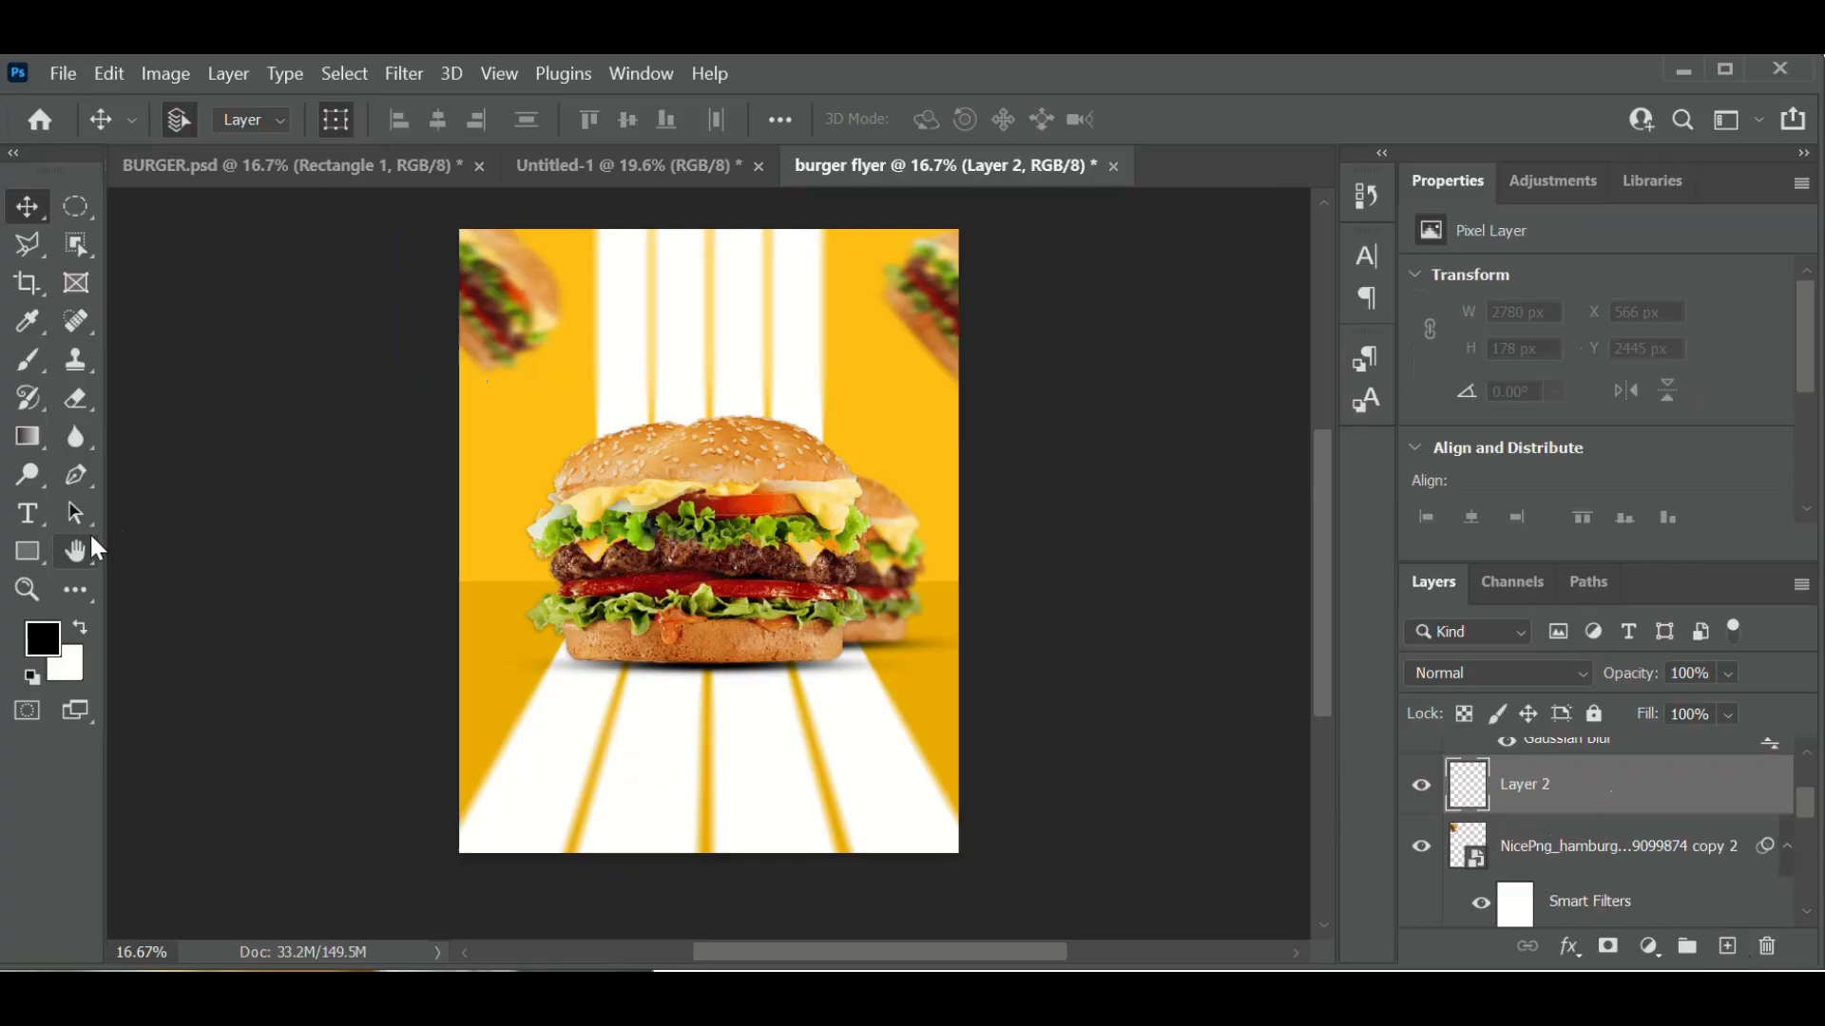
left_click(28, 361)
left_click(26, 357)
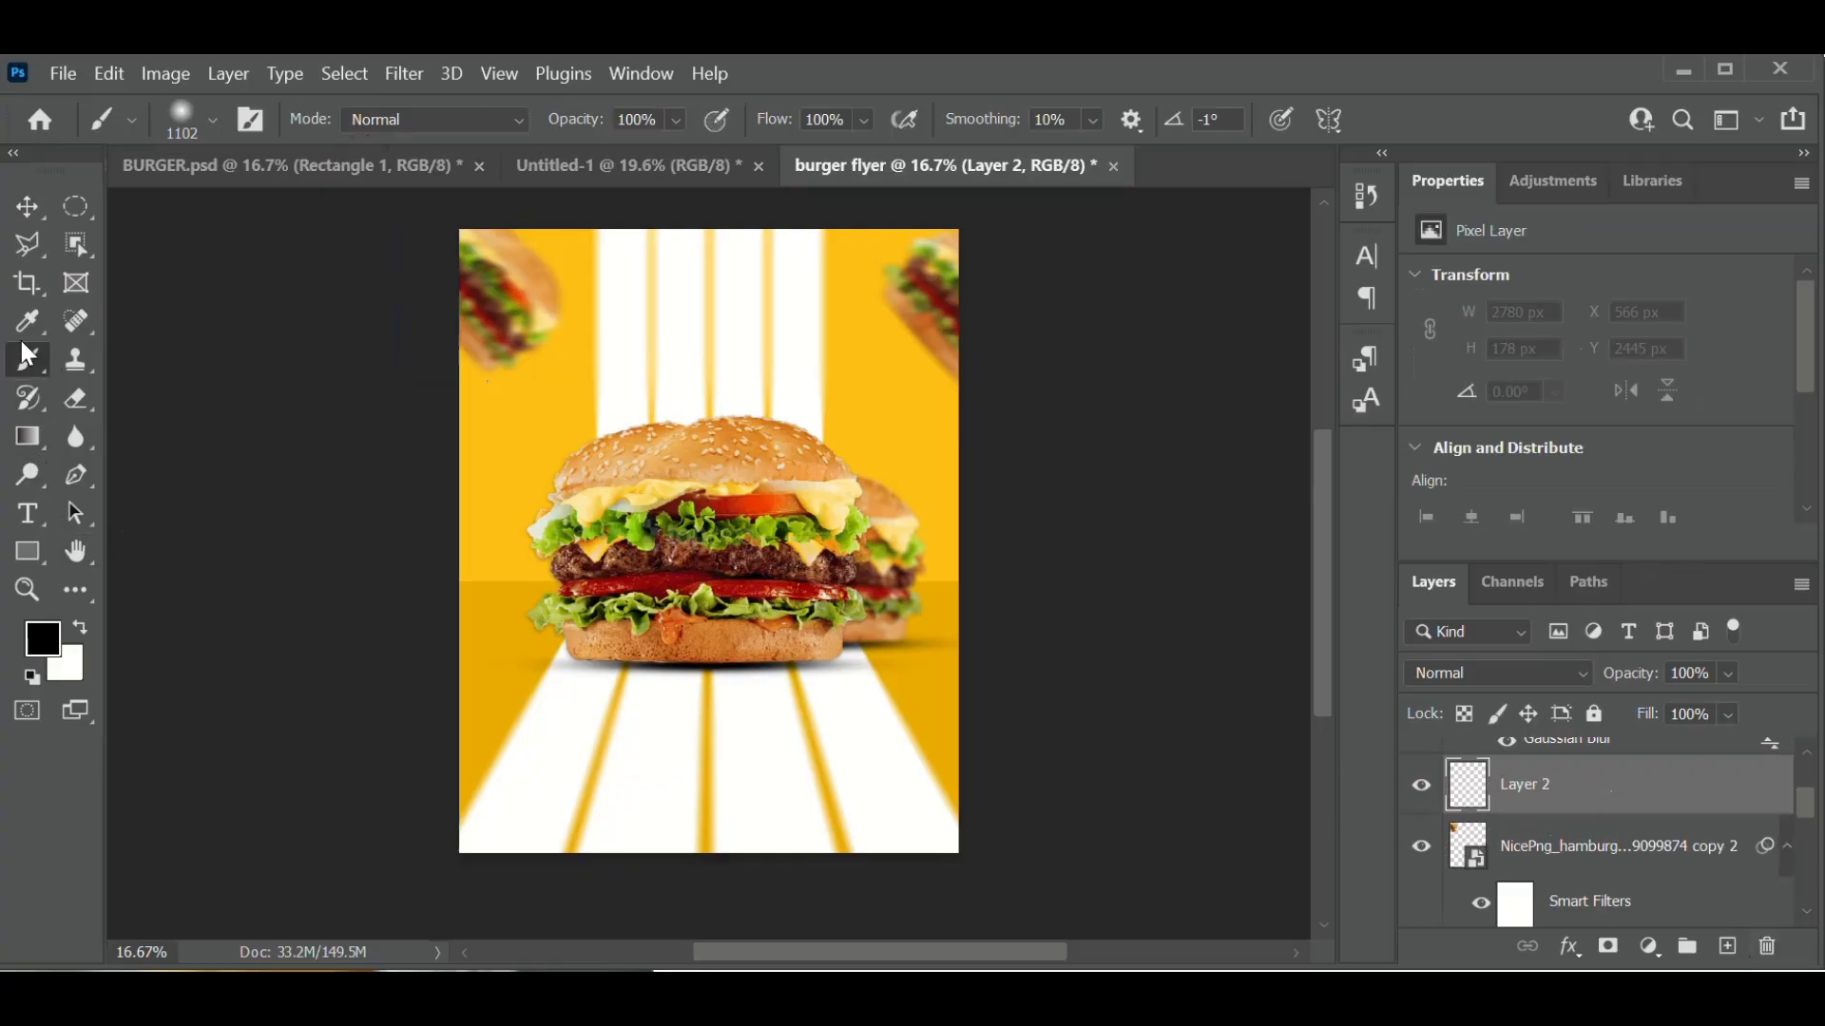
left_click(215, 122)
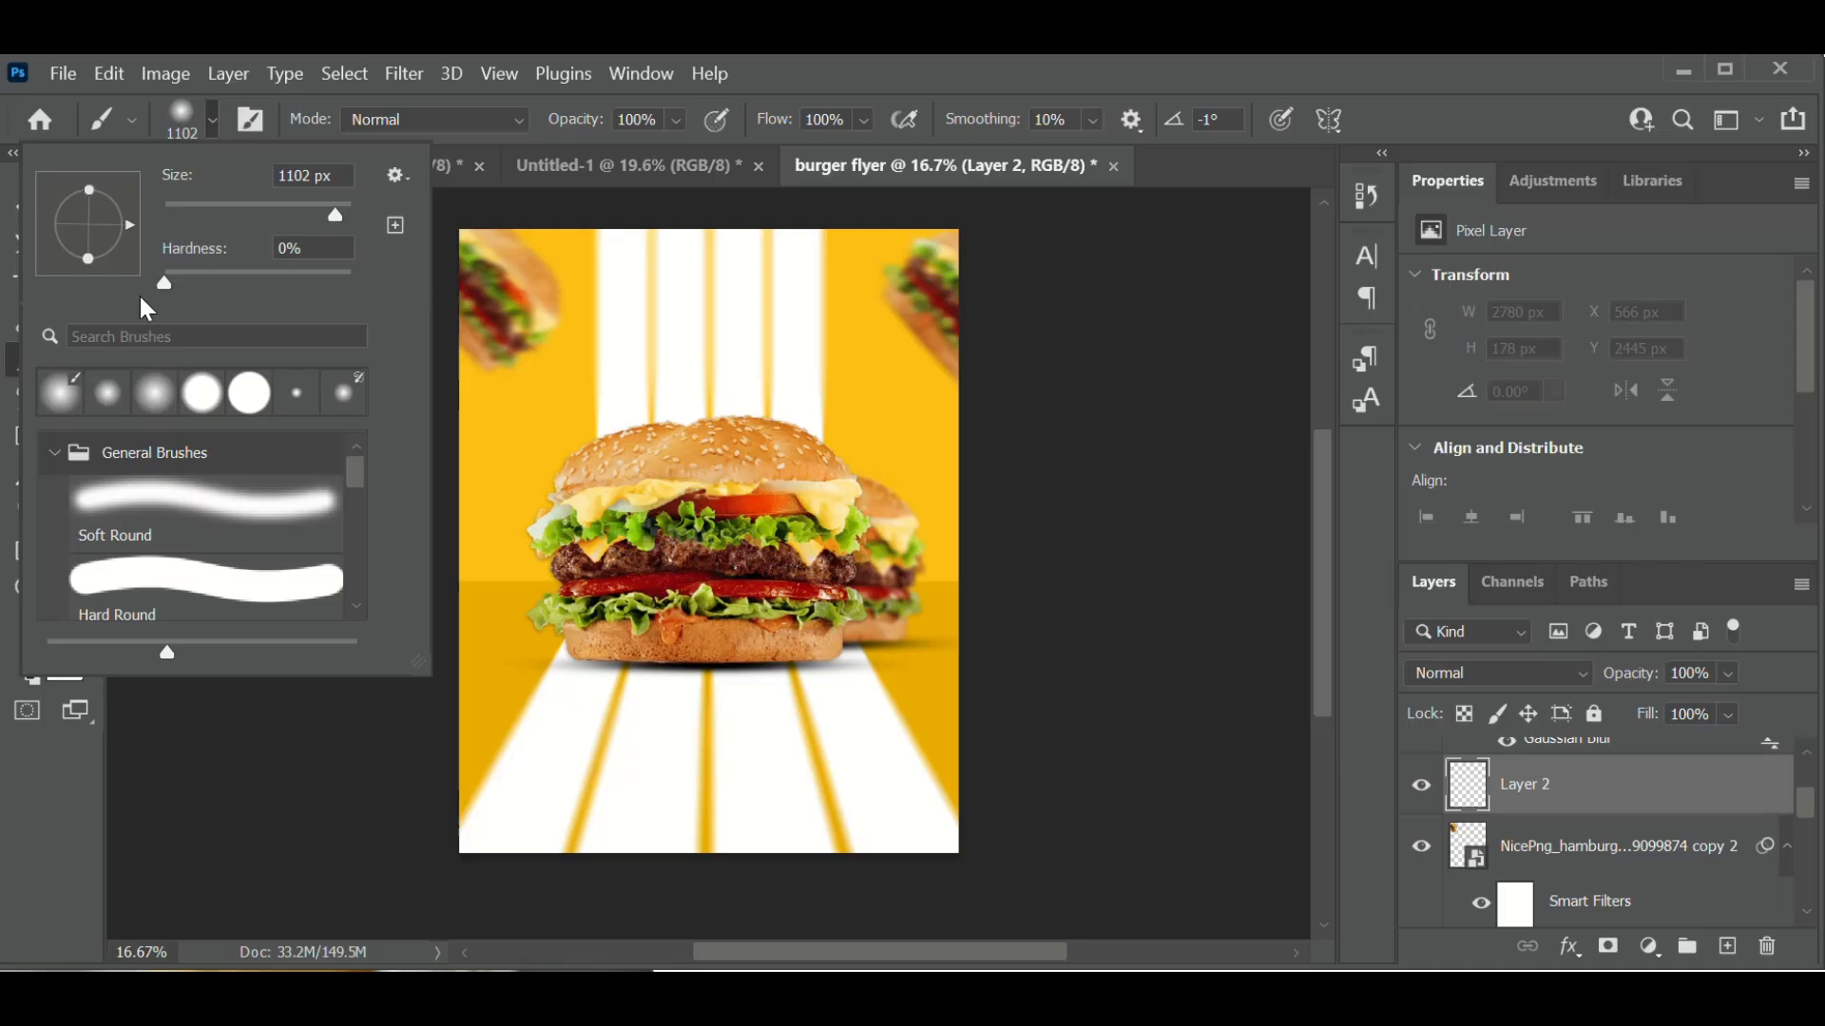
left_click(205, 91)
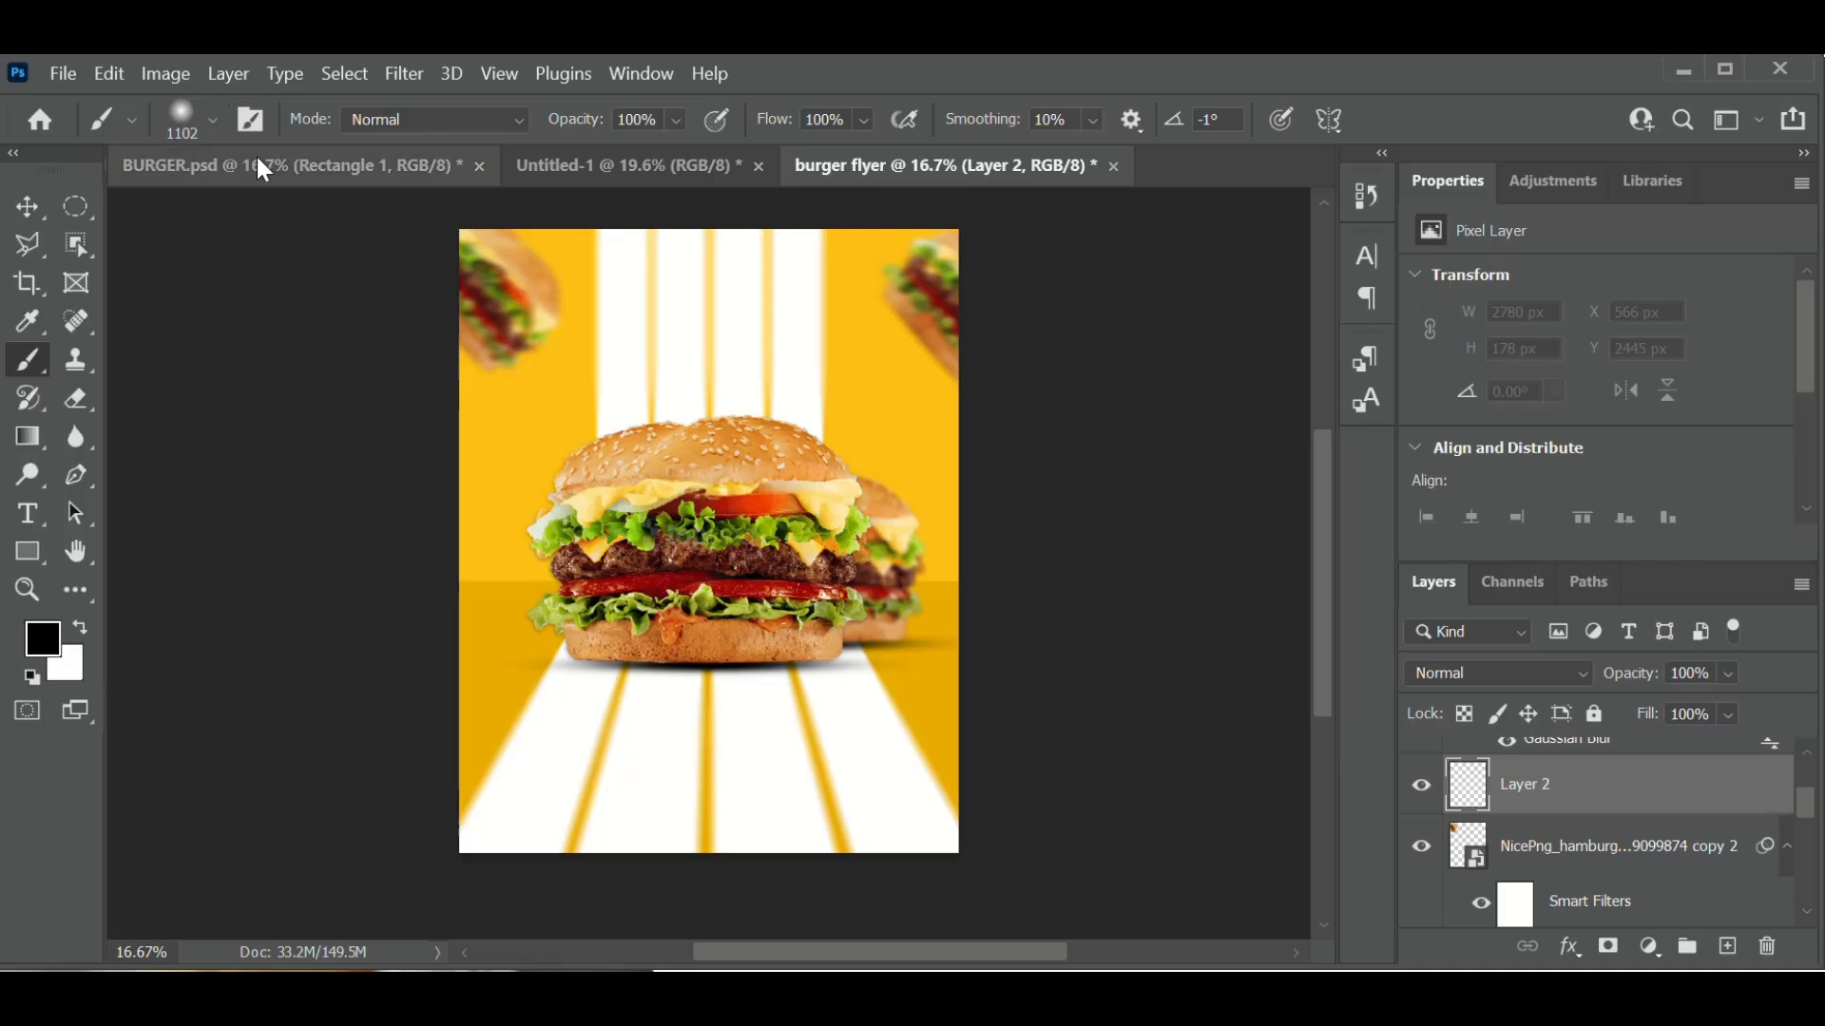
- Dab black paint over the top-left burger, then undo the dark smudge
left_click(495, 295)
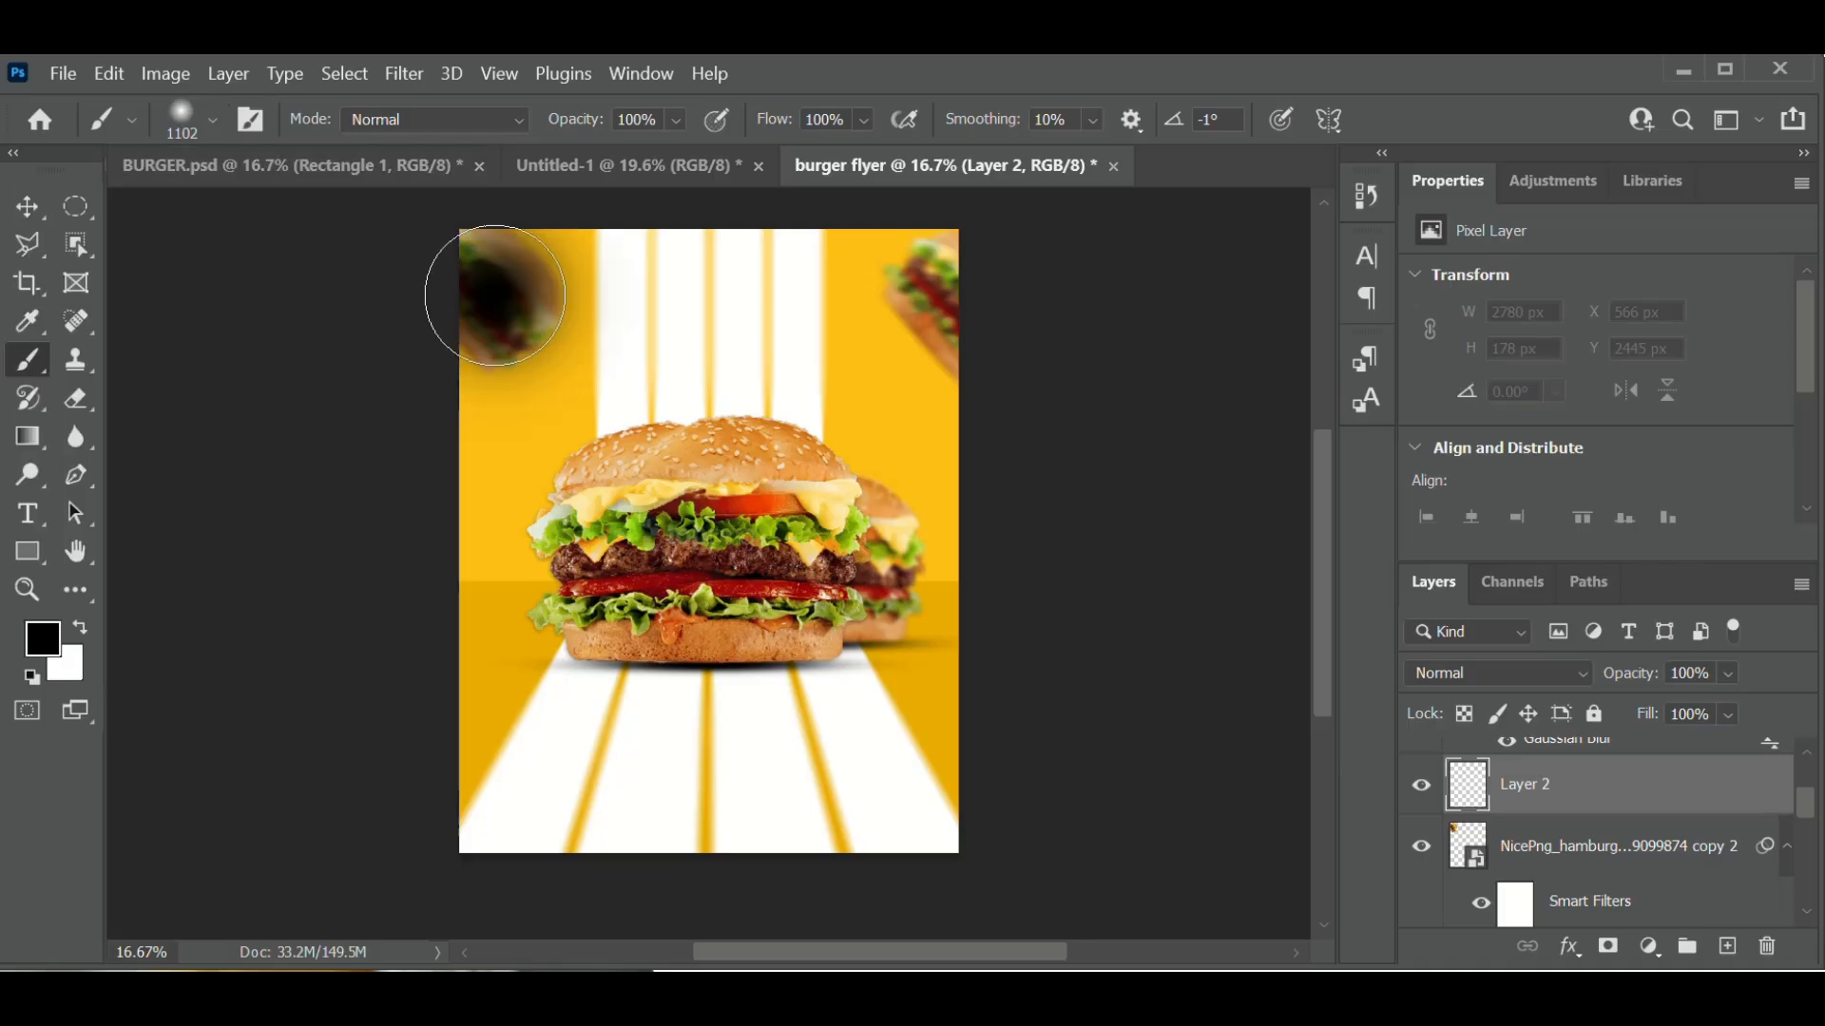
key("ctrl+z")
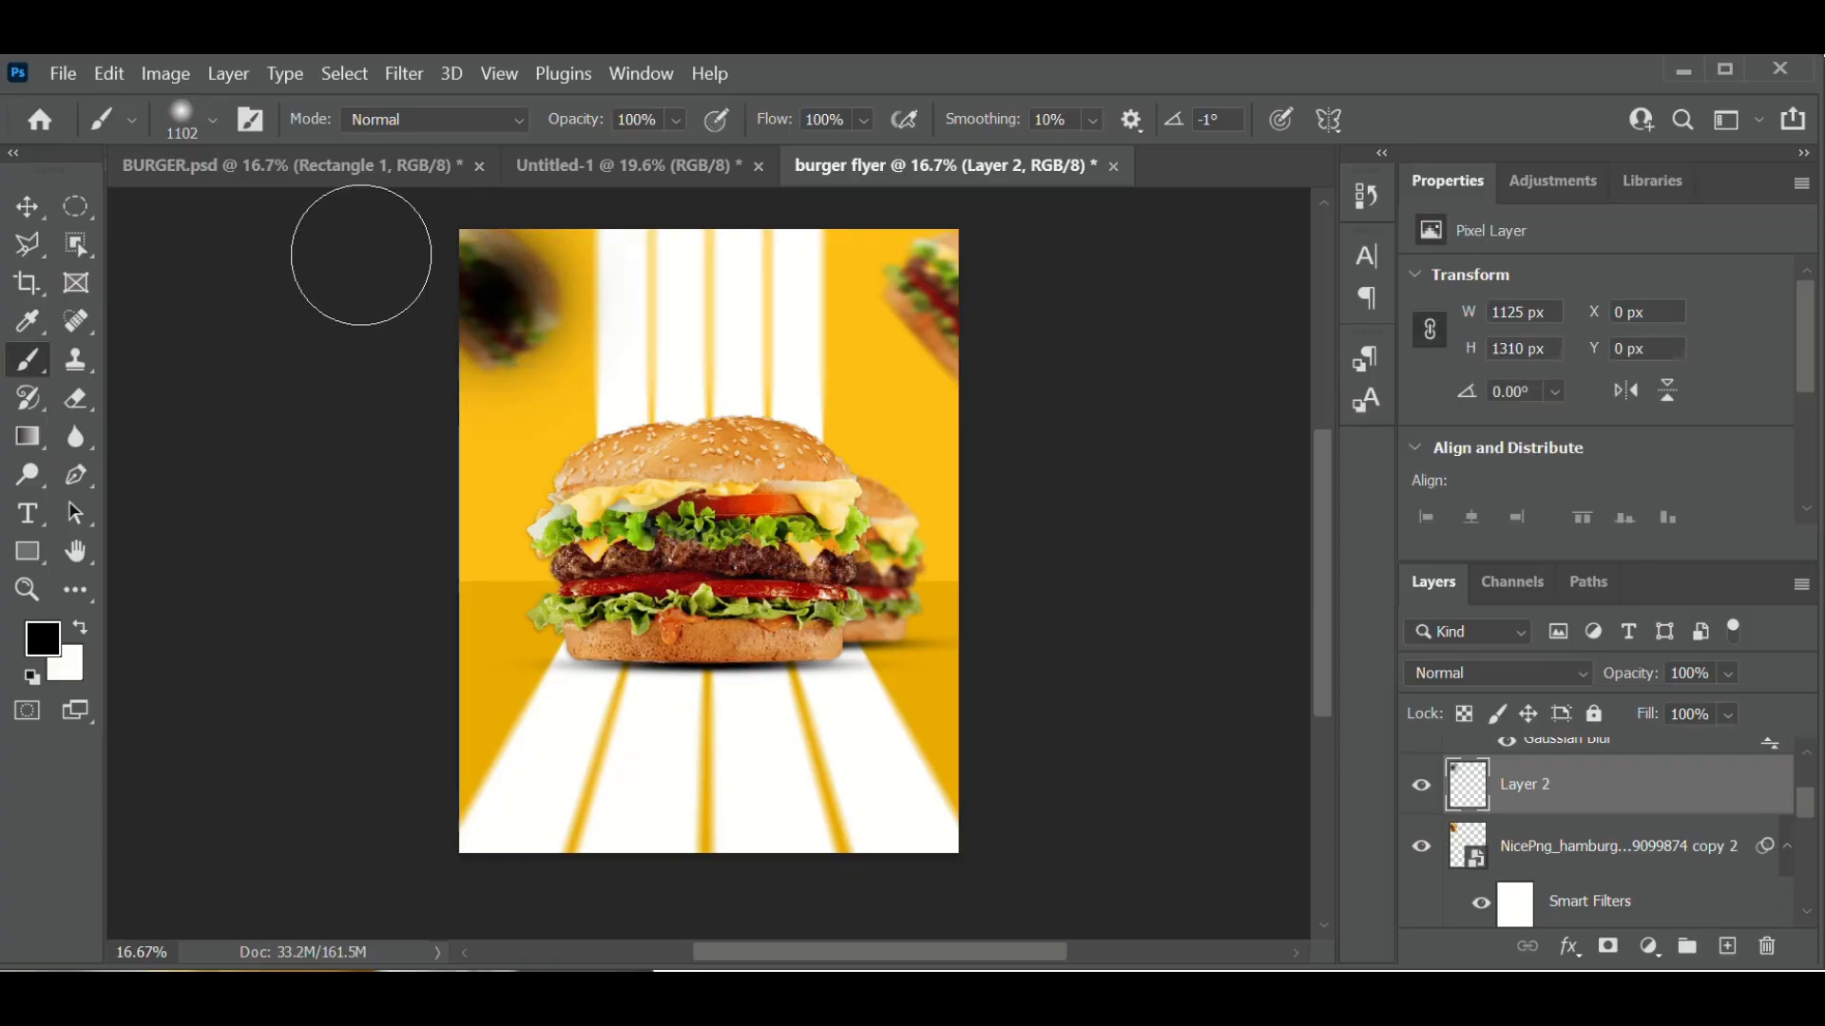
left_click(35, 202)
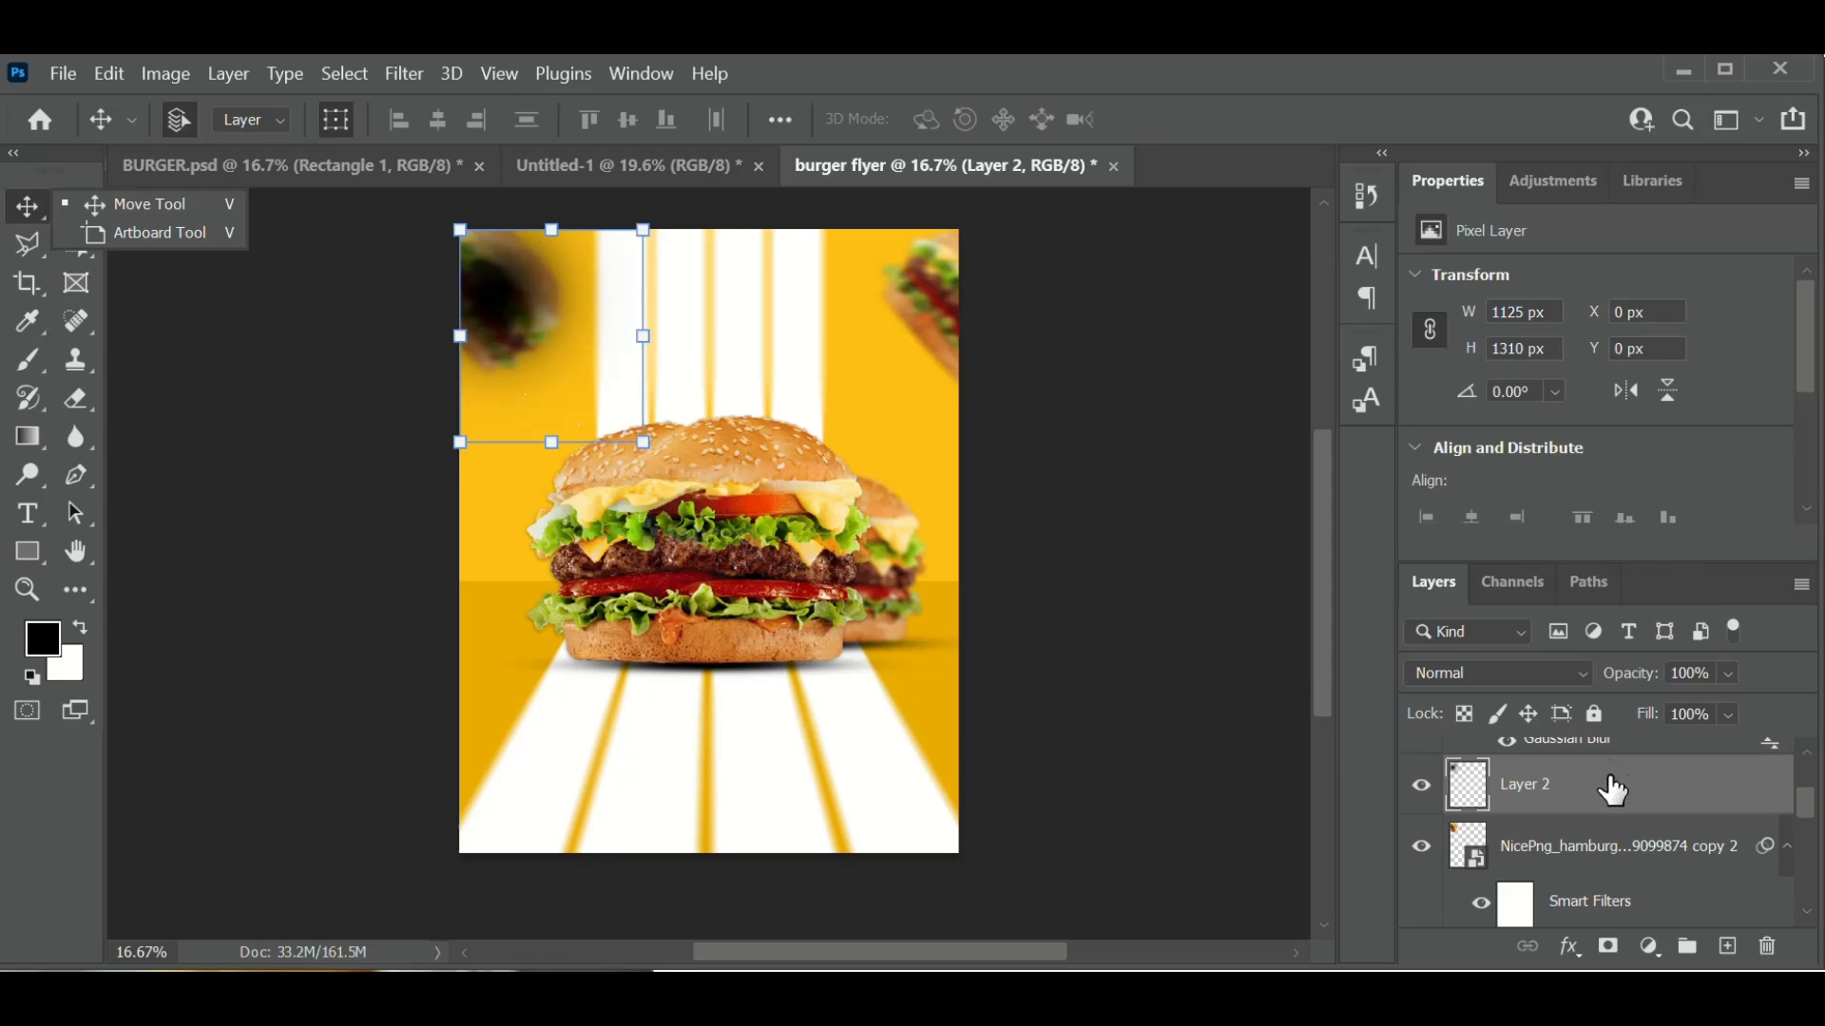
- Move Layer 2 below the NicePng burger layer and nudge it to X -114 px, Y -120 px
left_click_drag(1606, 787, 1613, 914)
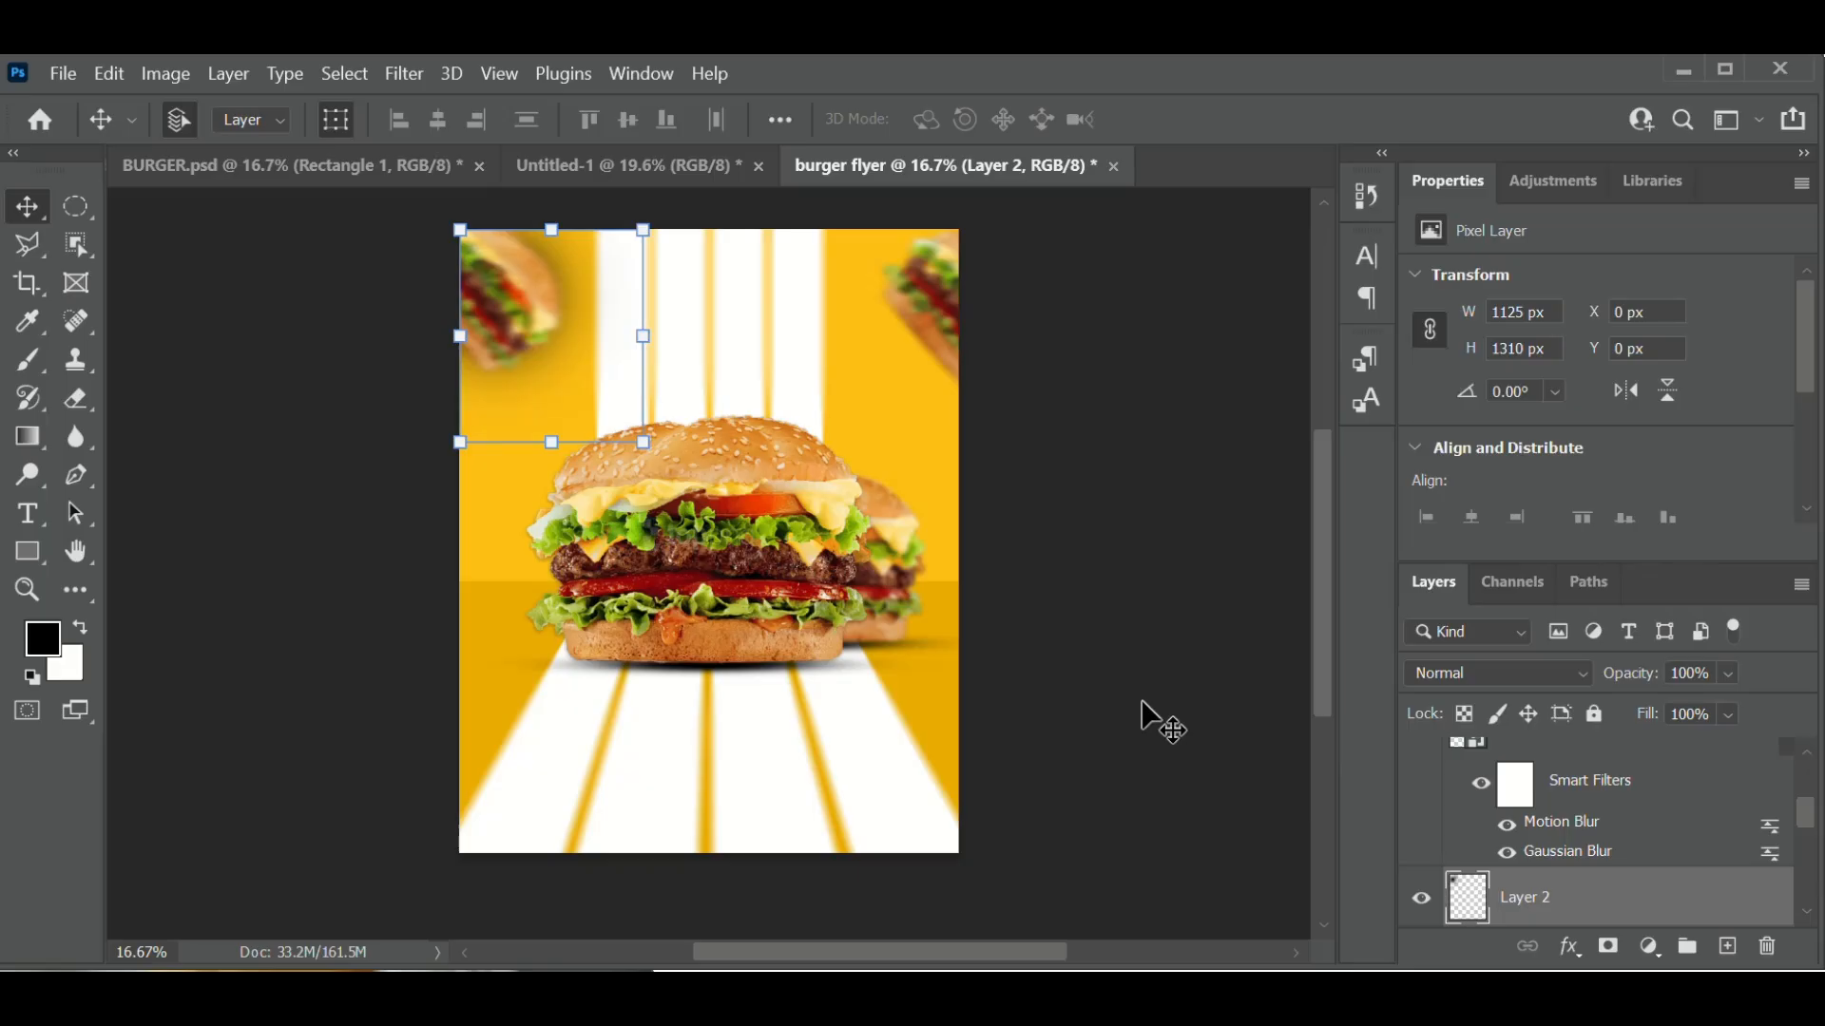
key("super+p")
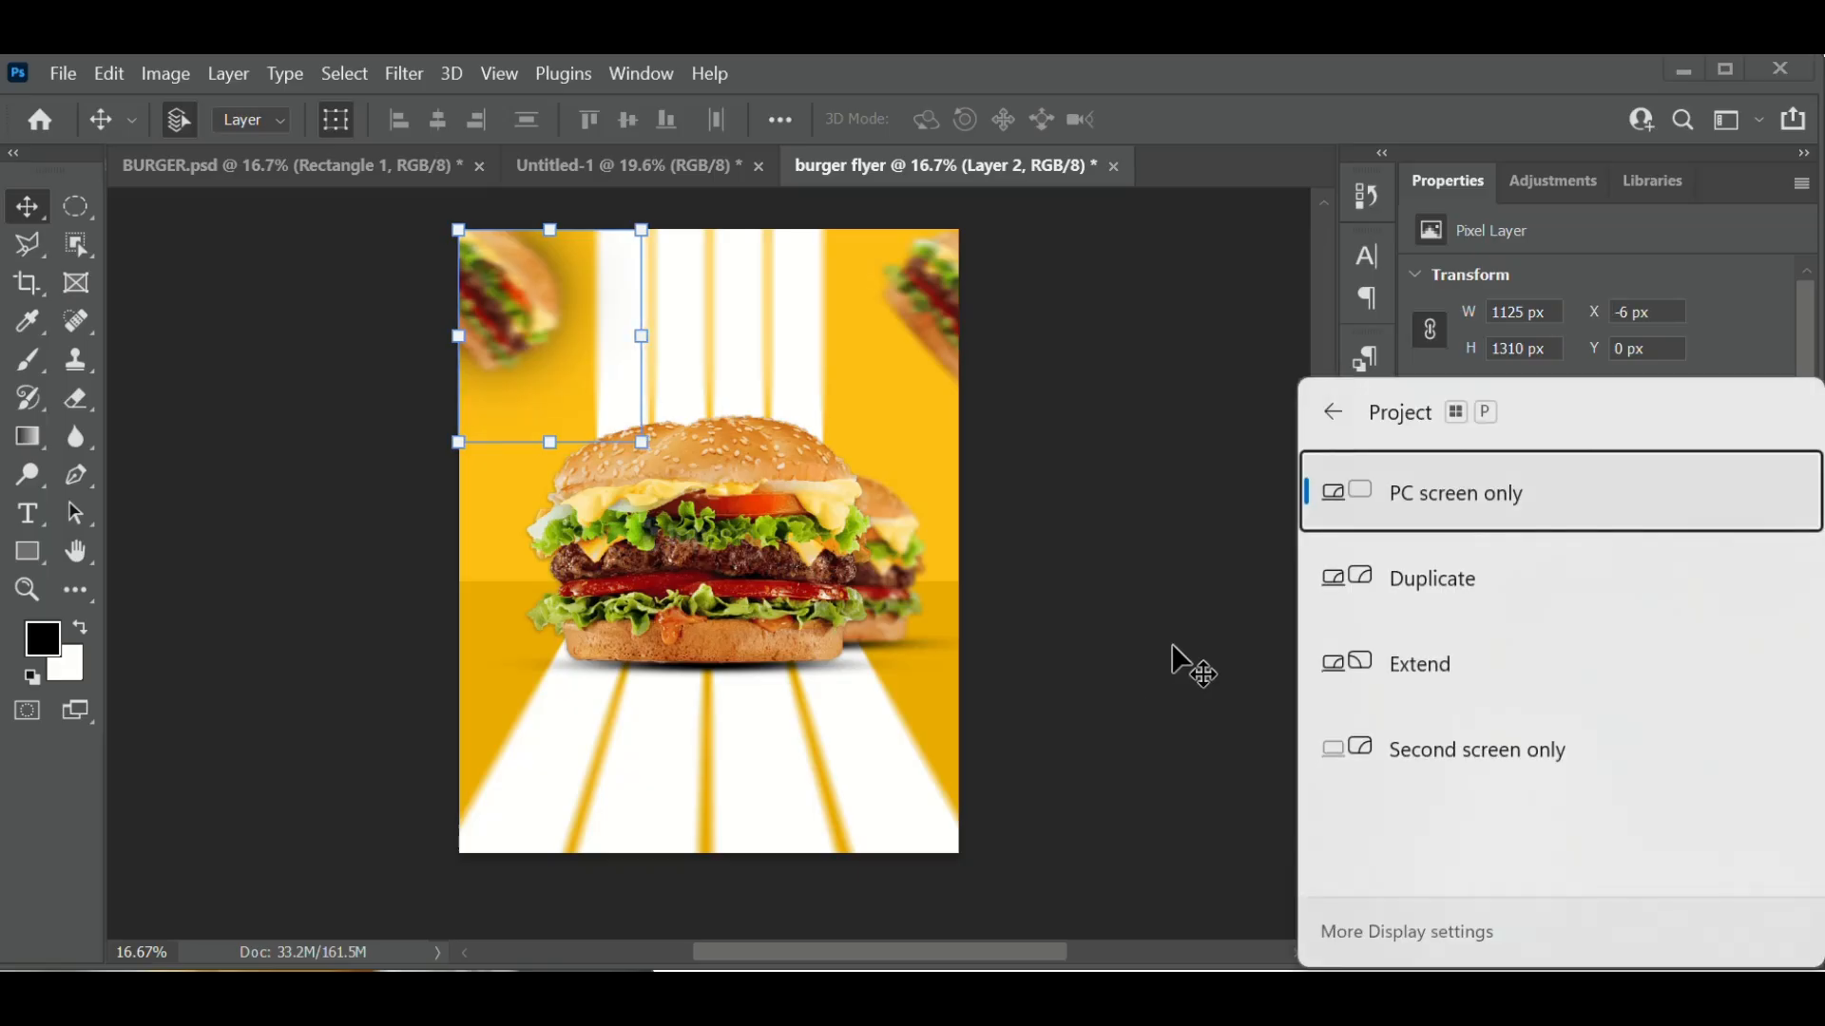
key("Escape")
key("Left")
key("Left")
key("Left")
key("Left")
key("Left")
key("Left")
key("Left")
key("Left")
key("Left")
key("Left")
key("Left")
key("Left")
key("Left")
key("Left")
key("Left")
key("Left")
key("Left")
key("Left")
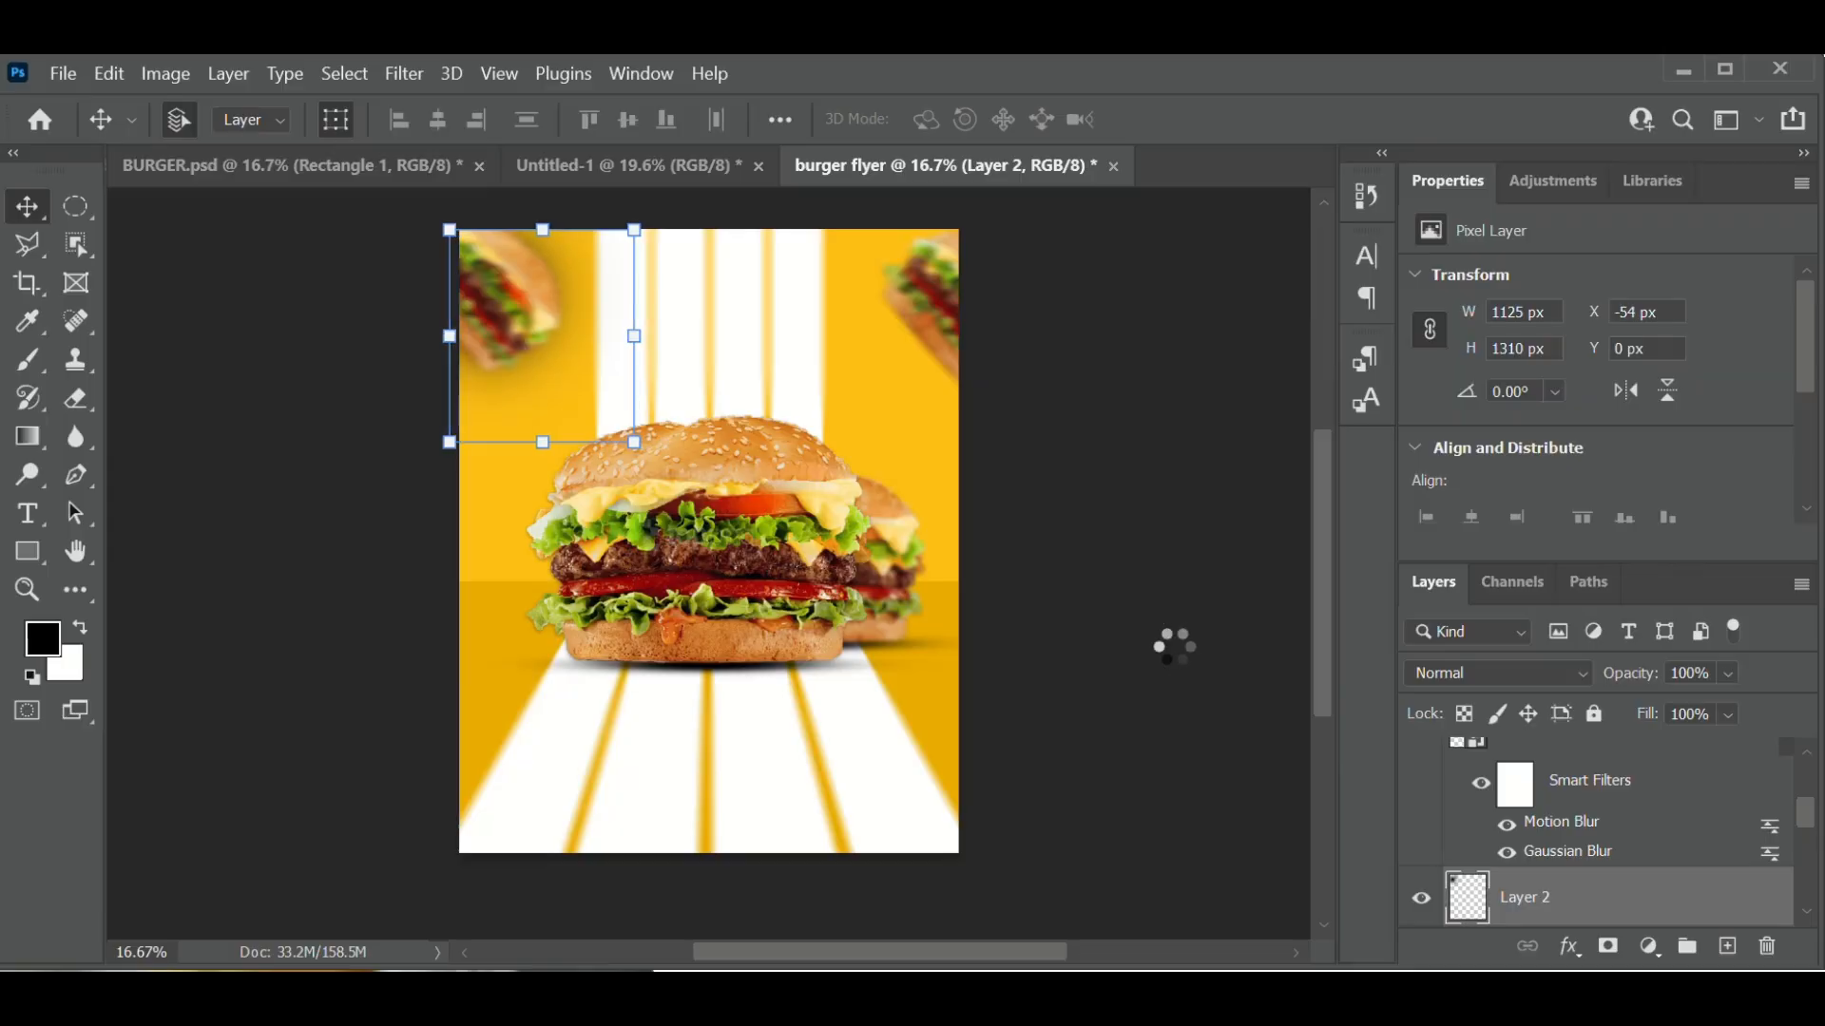
key("Up")
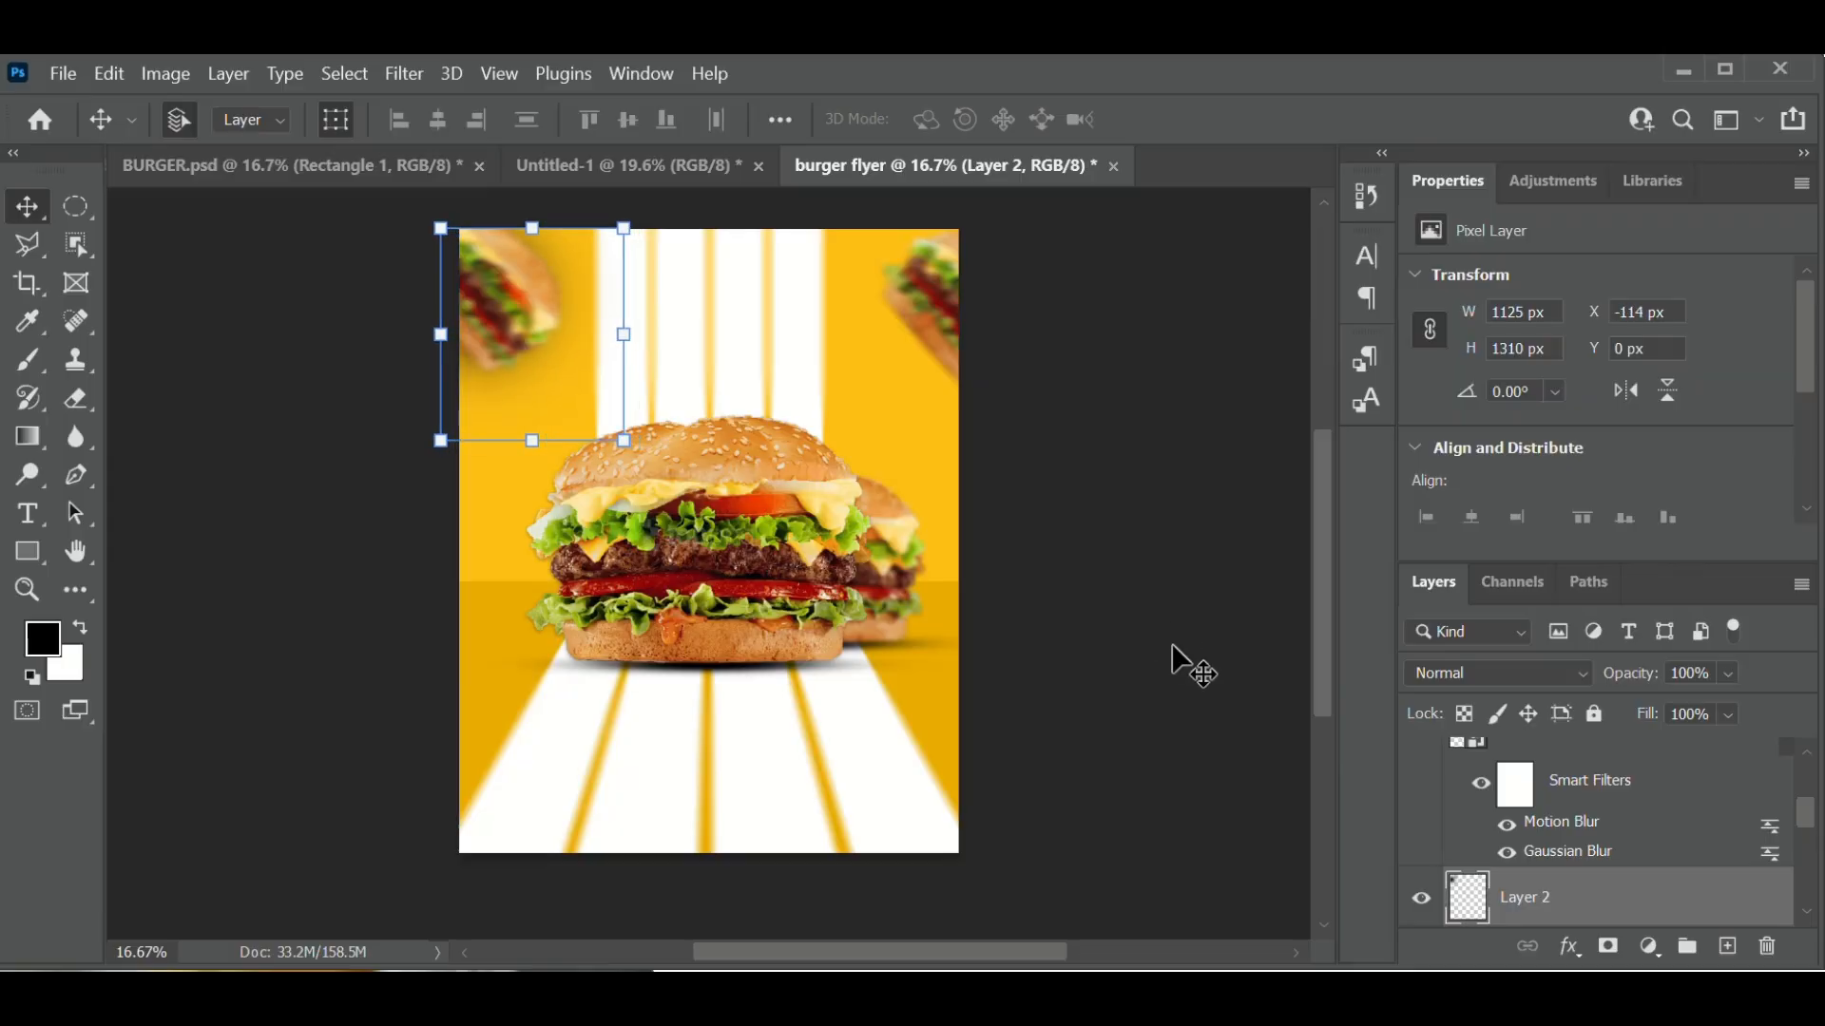
key("shift+Up")
key("shift+Up")
key("shift+Up")
key("shift+Up")
key("shift+Up")
key("shift+Up")
key("shift+Up")
key("shift+Up")
key("shift+Up")
key("shift+Up")
key("shift+Up")
key("shift+Up")
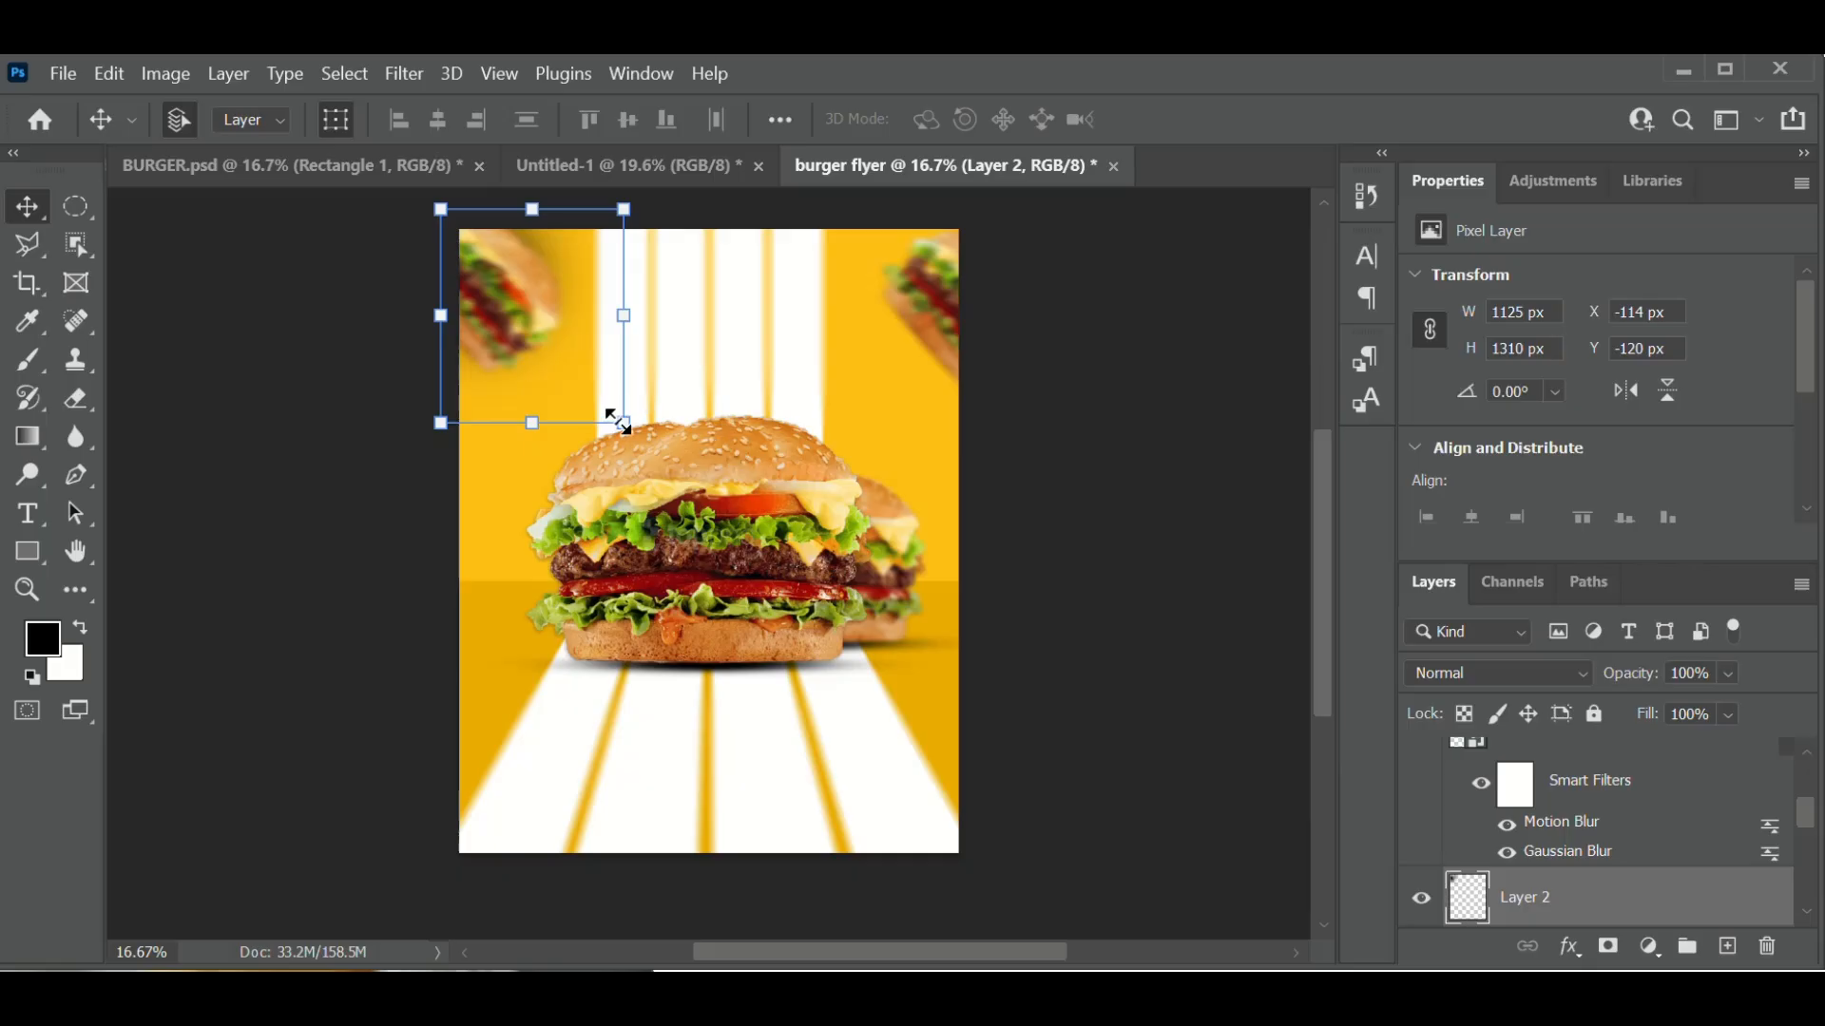
- Scale Layer 2 to about 83% (935 × 1088 px) and move it down to Y 144 px
left_click_drag(614, 412, 589, 389)
key("Down")
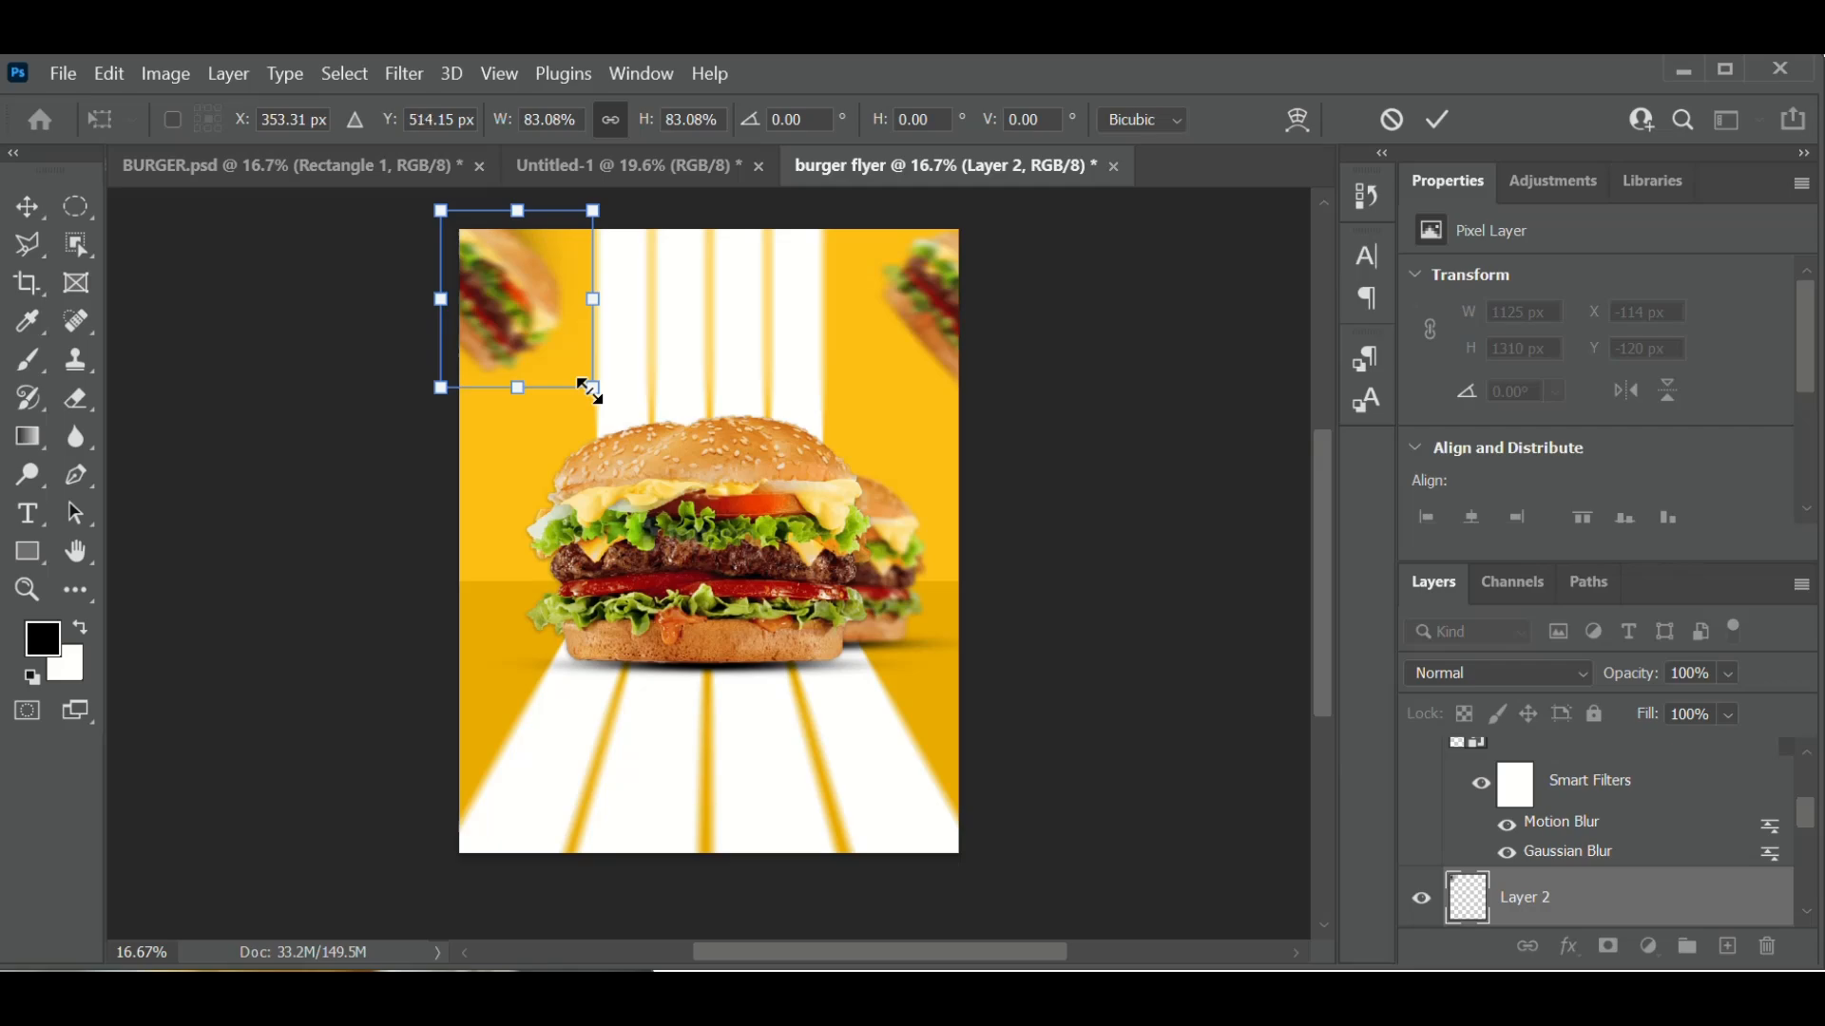
key("Down")
key("Down")
key("Down")
key("Down")
key("Down")
key("Down")
key("Down")
key("Down")
key("Down")
key("Down")
key("Down")
key("Down")
key("Down")
key("Down")
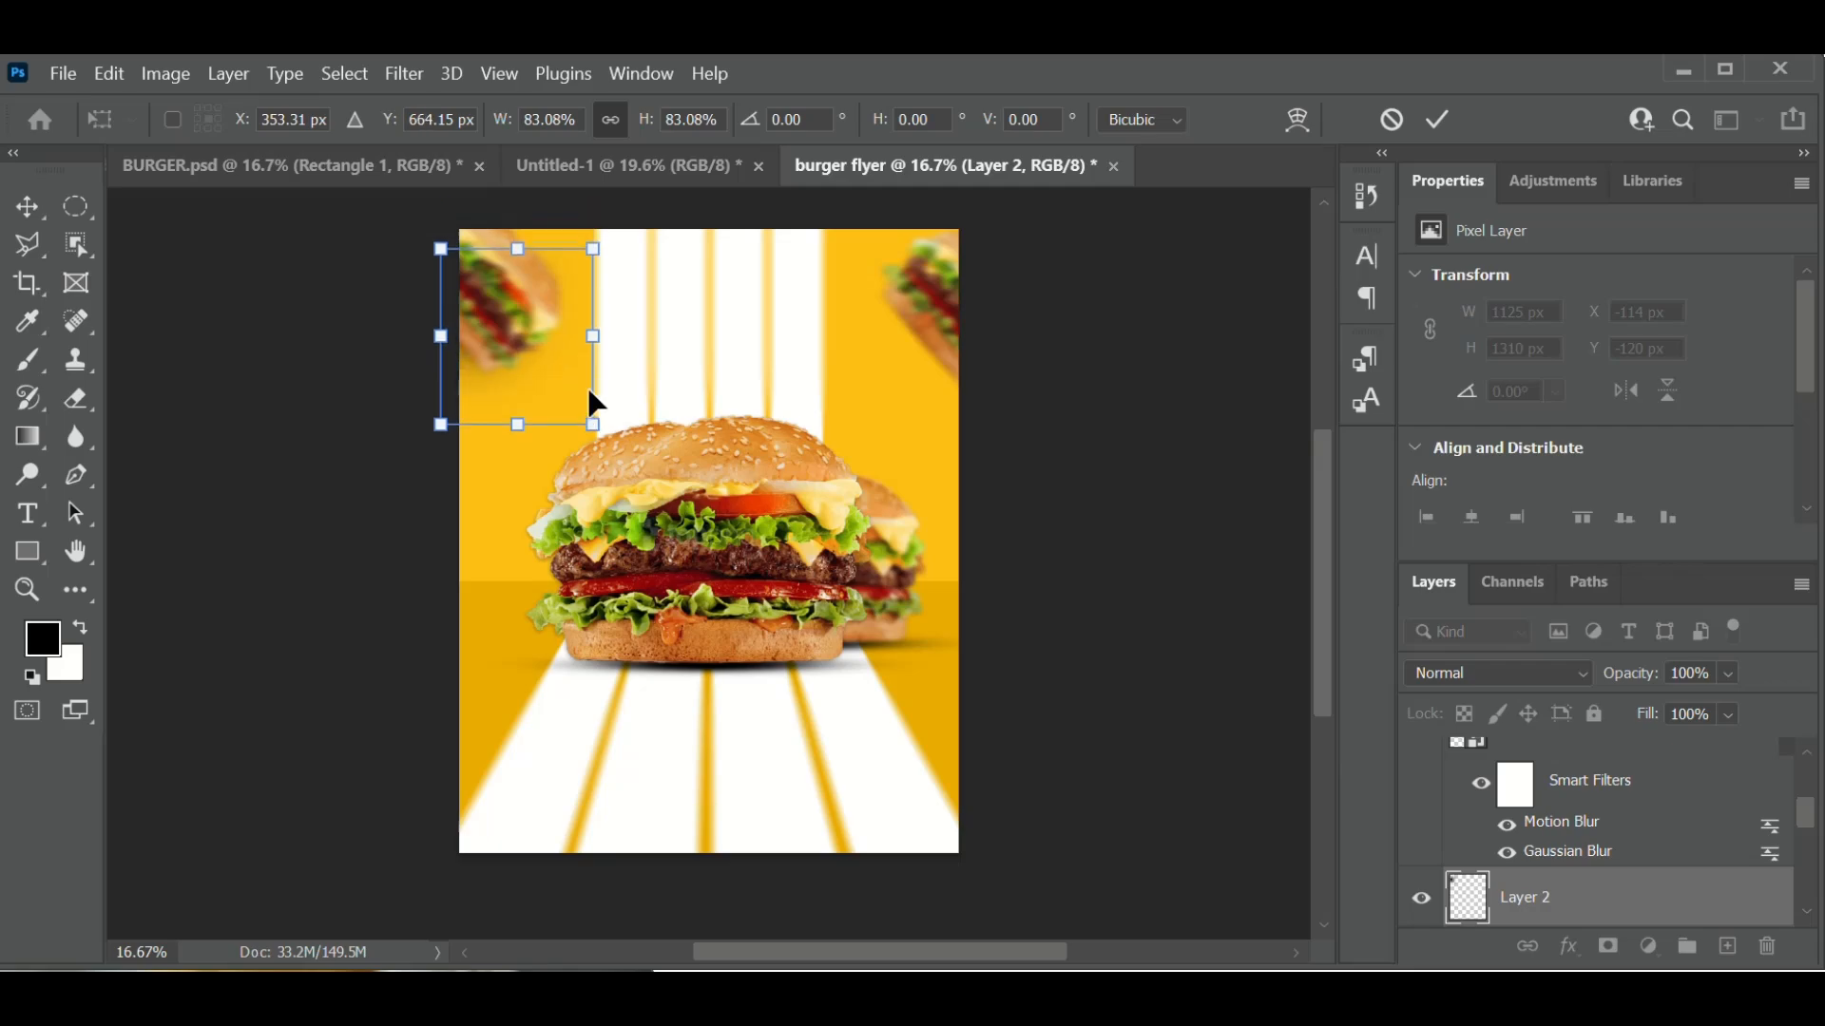
key("Down")
key("Down")
key("Down")
key("Down")
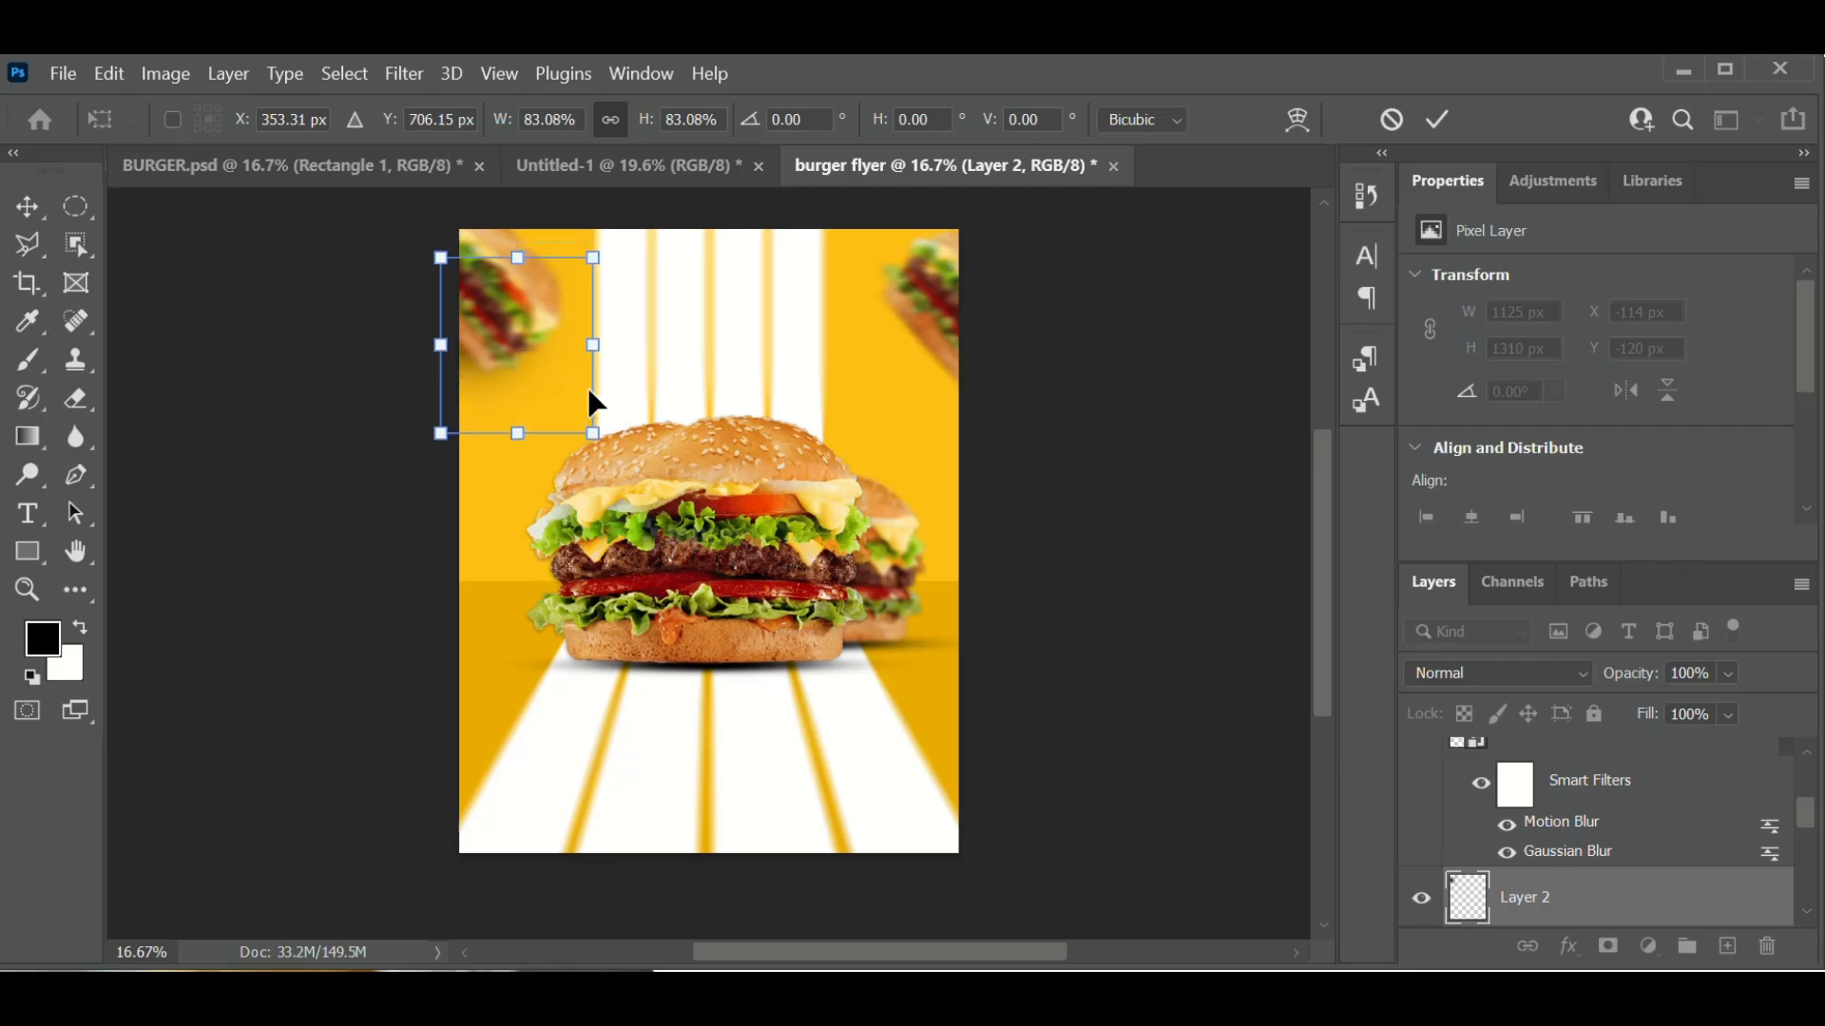
key("Up")
key("Up")
key("Up")
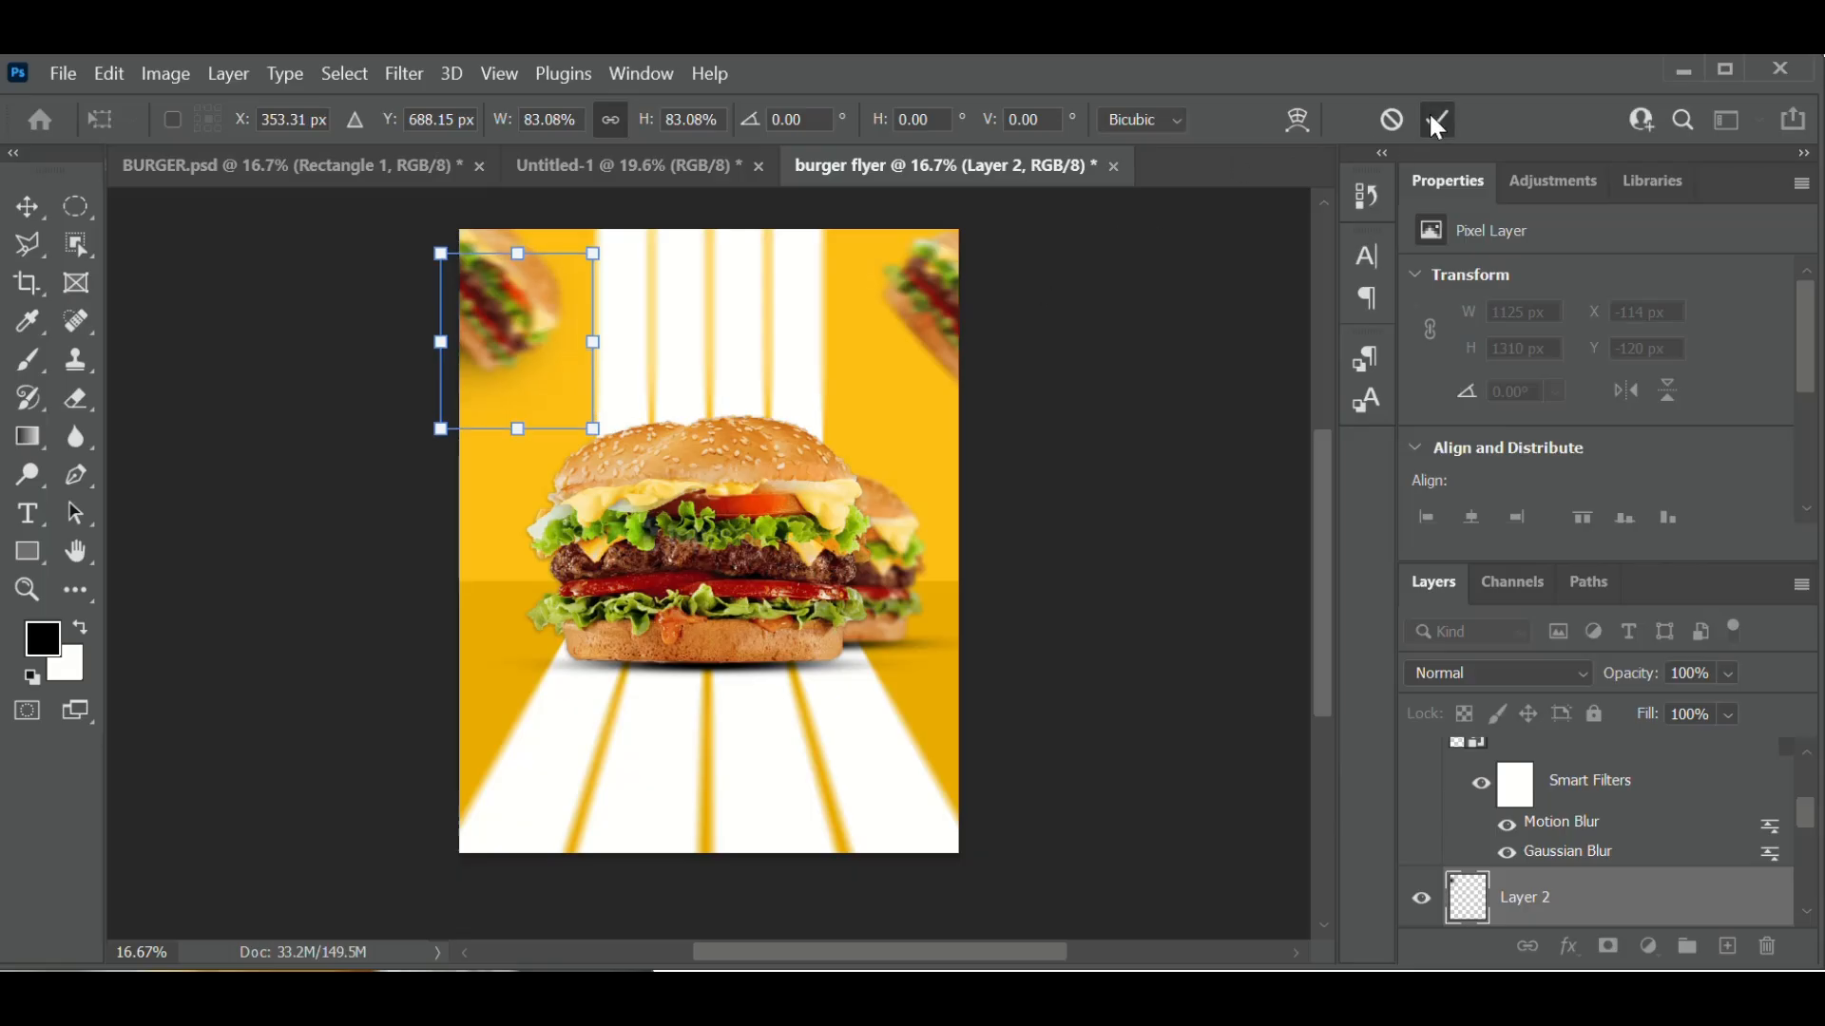
left_click(1436, 123)
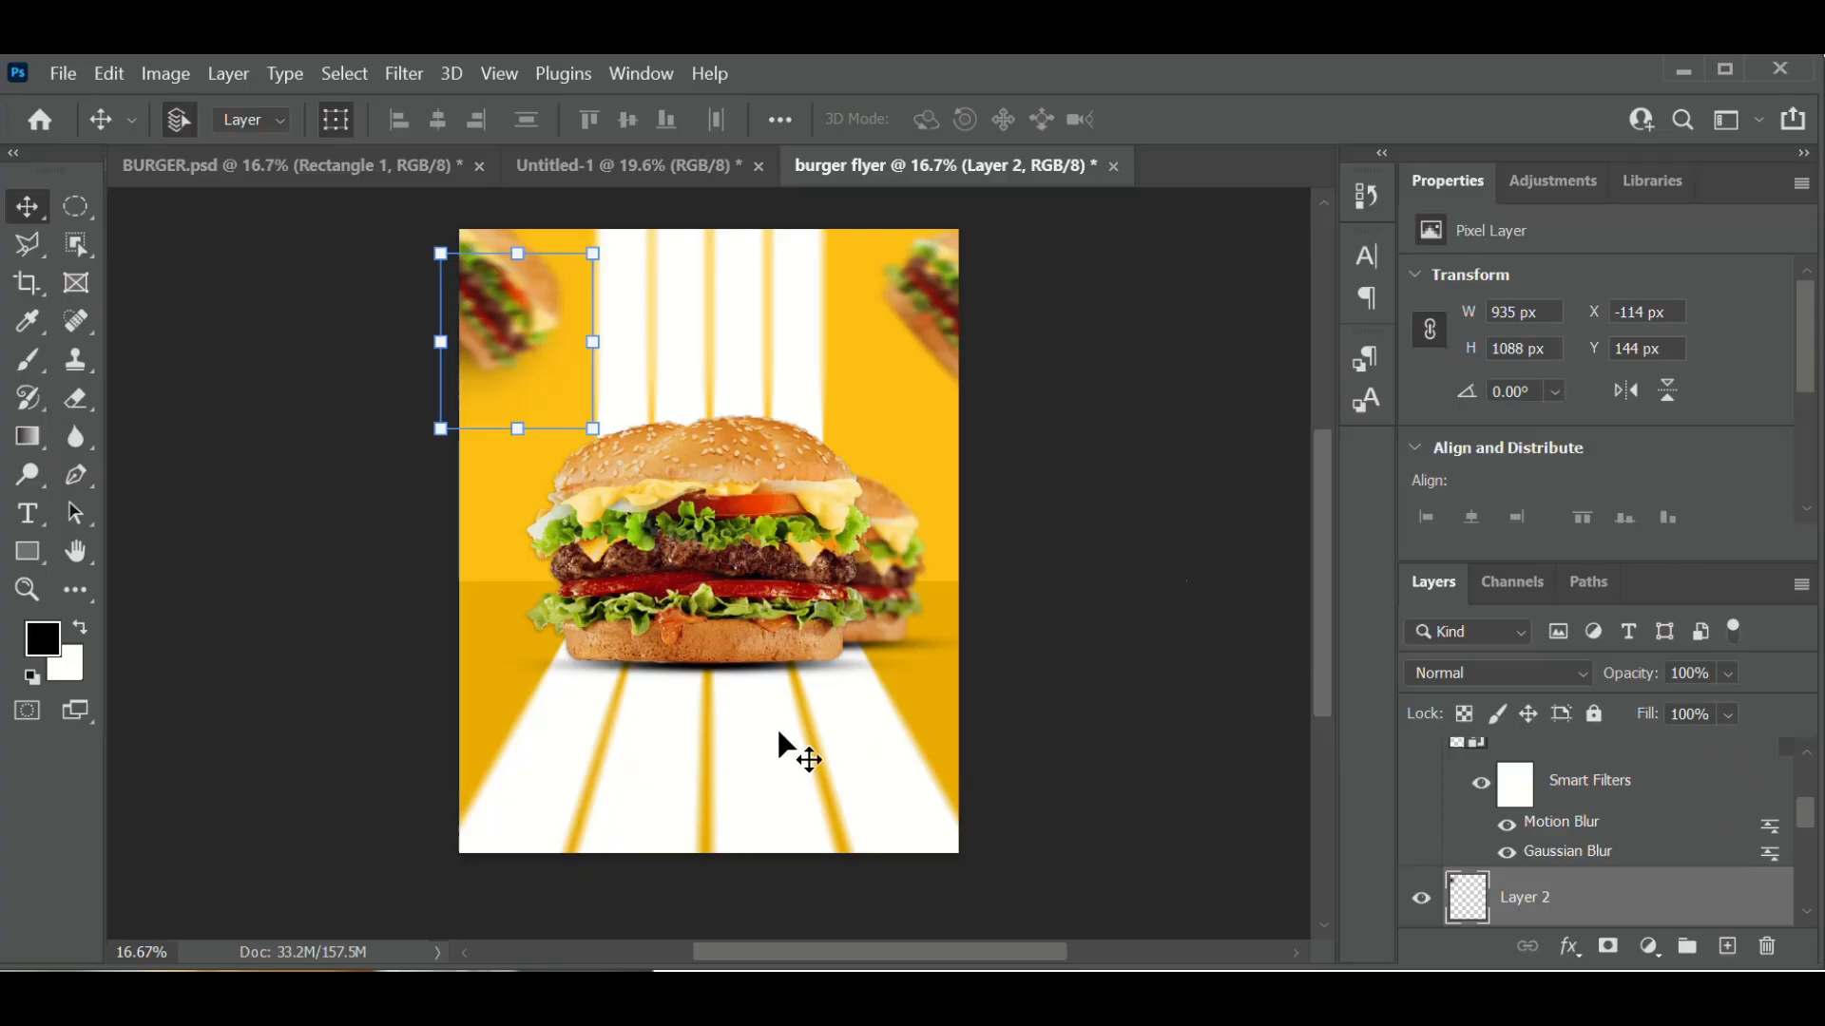
left_click(1100, 700)
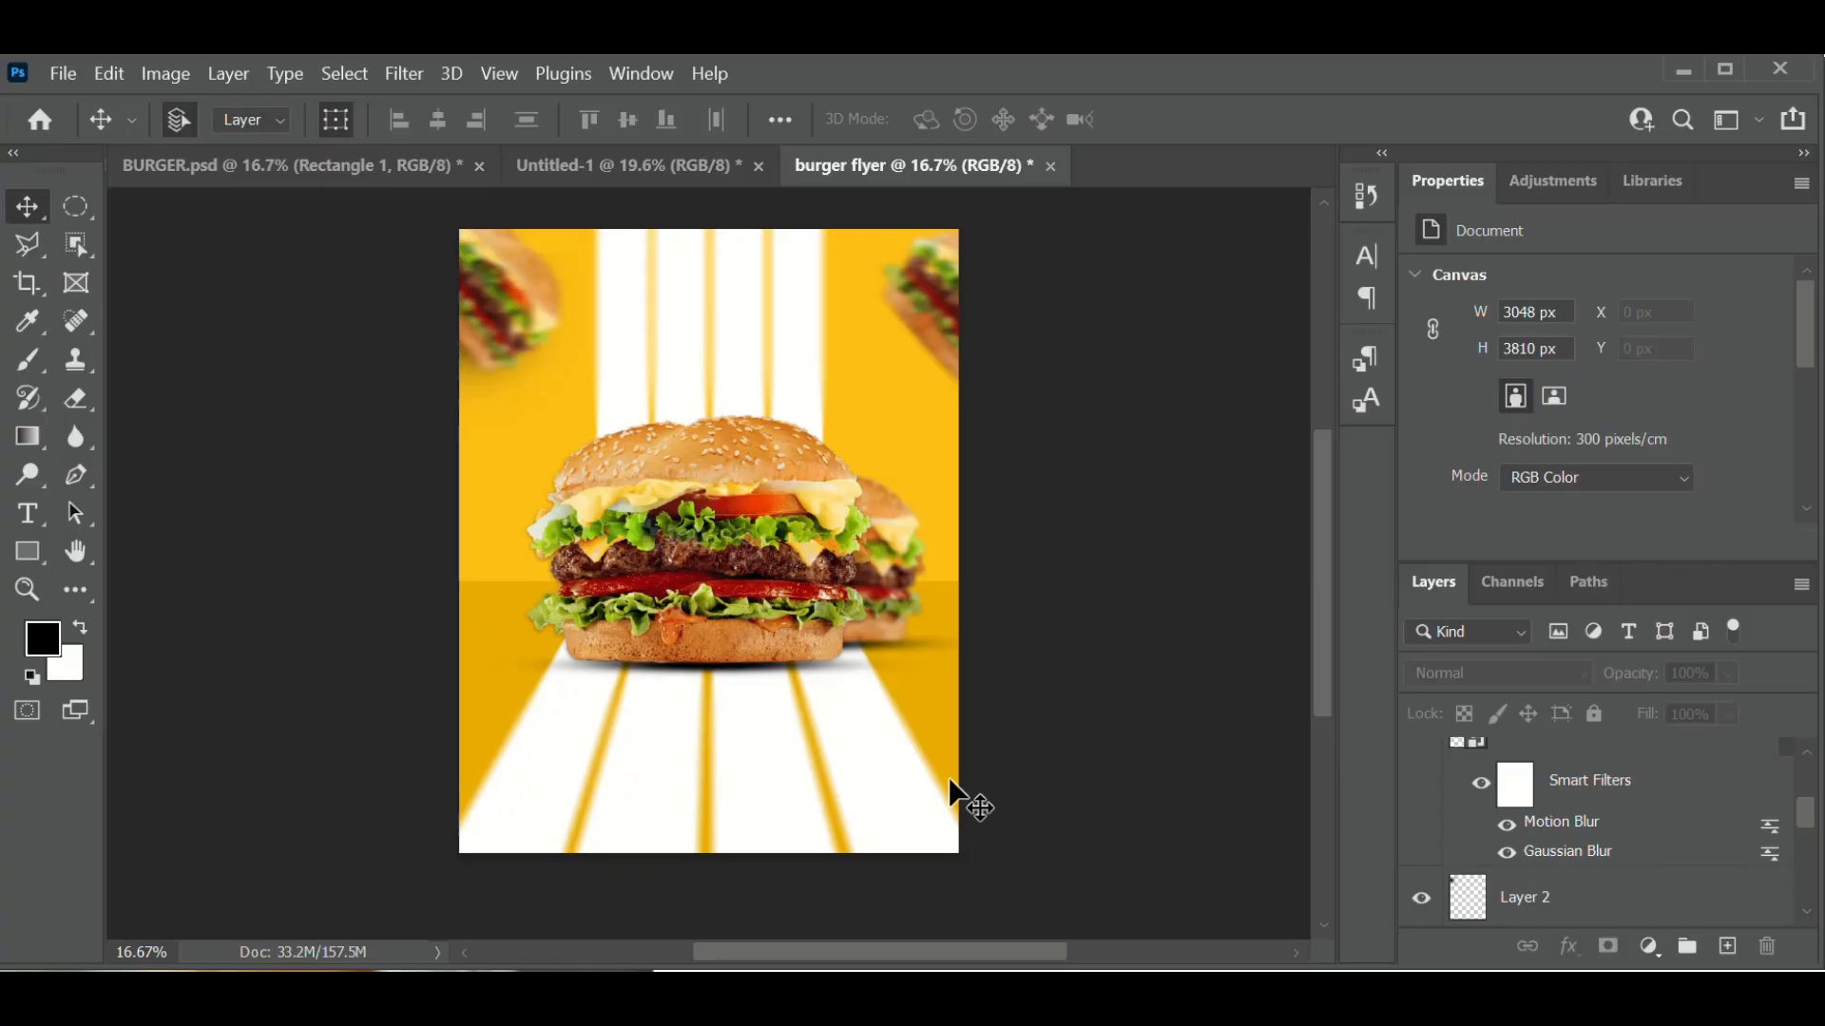
scroll(1673, 860, "up", 1)
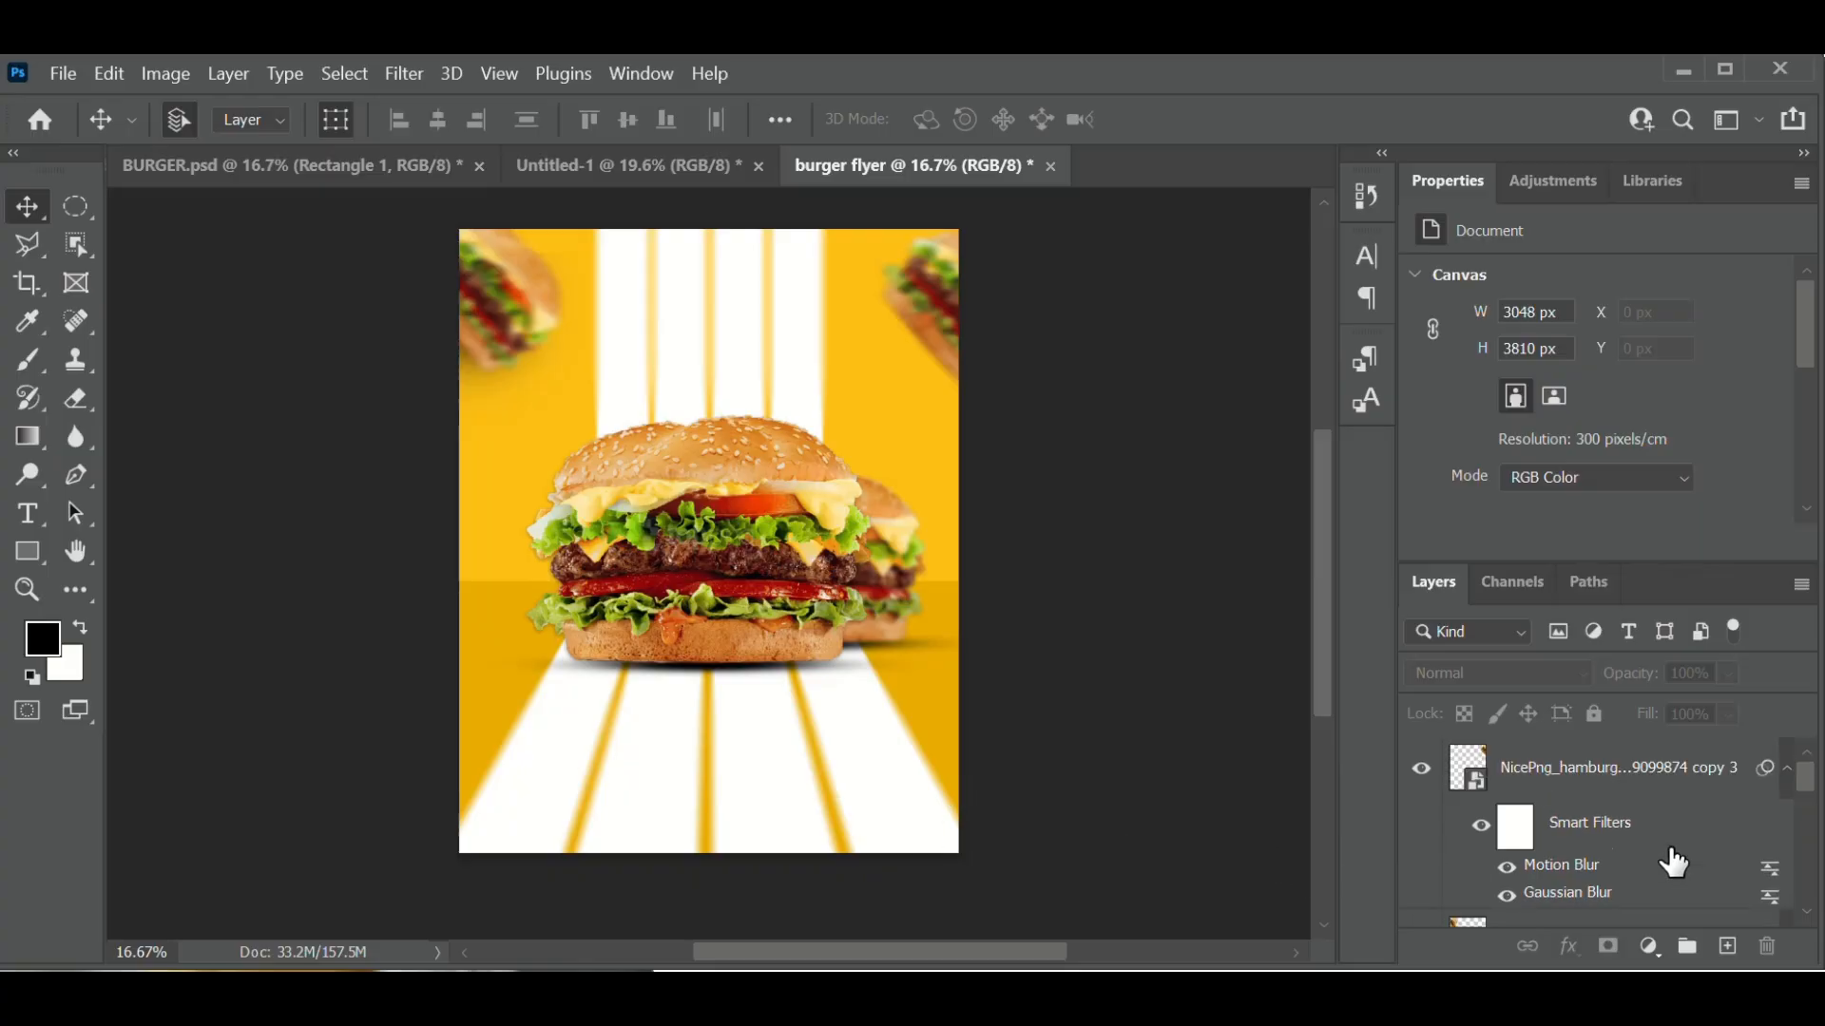
- Add empty Layer 3 above burger copy 3 and set the brush colour to the flyer's yellow #ffbf14
left_click(1621, 779)
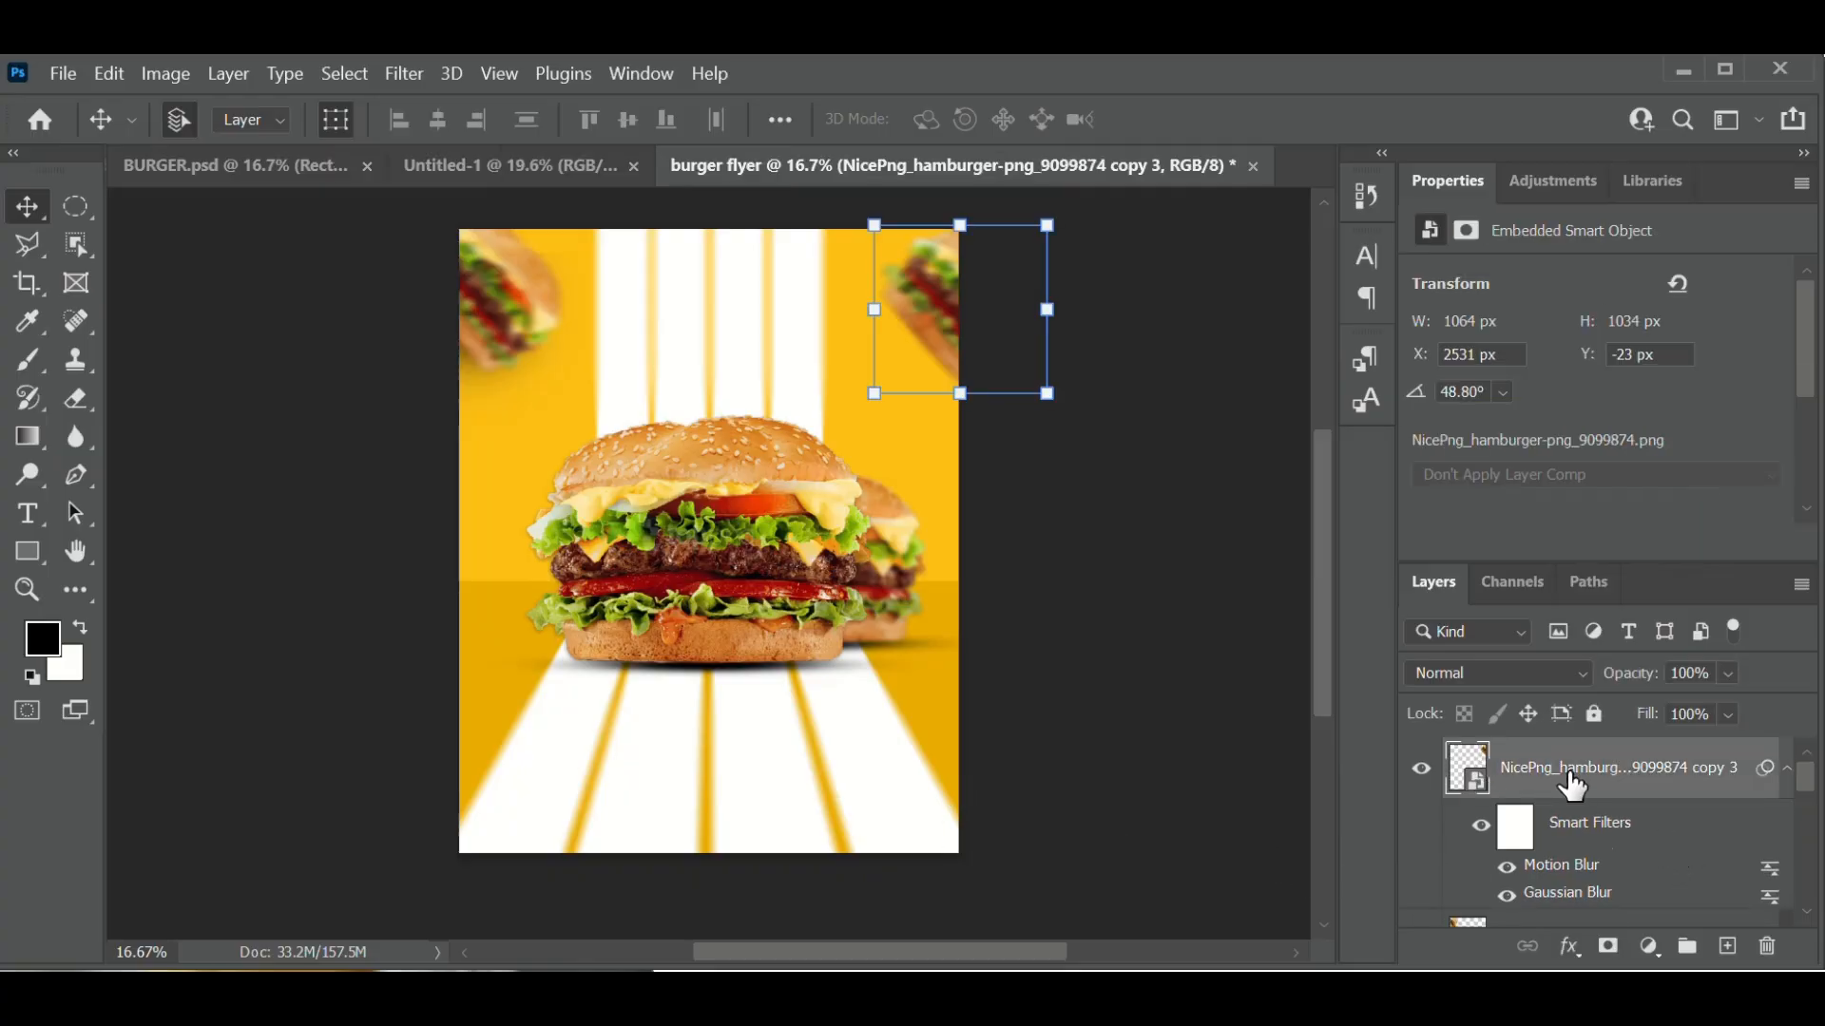
left_click(1730, 949)
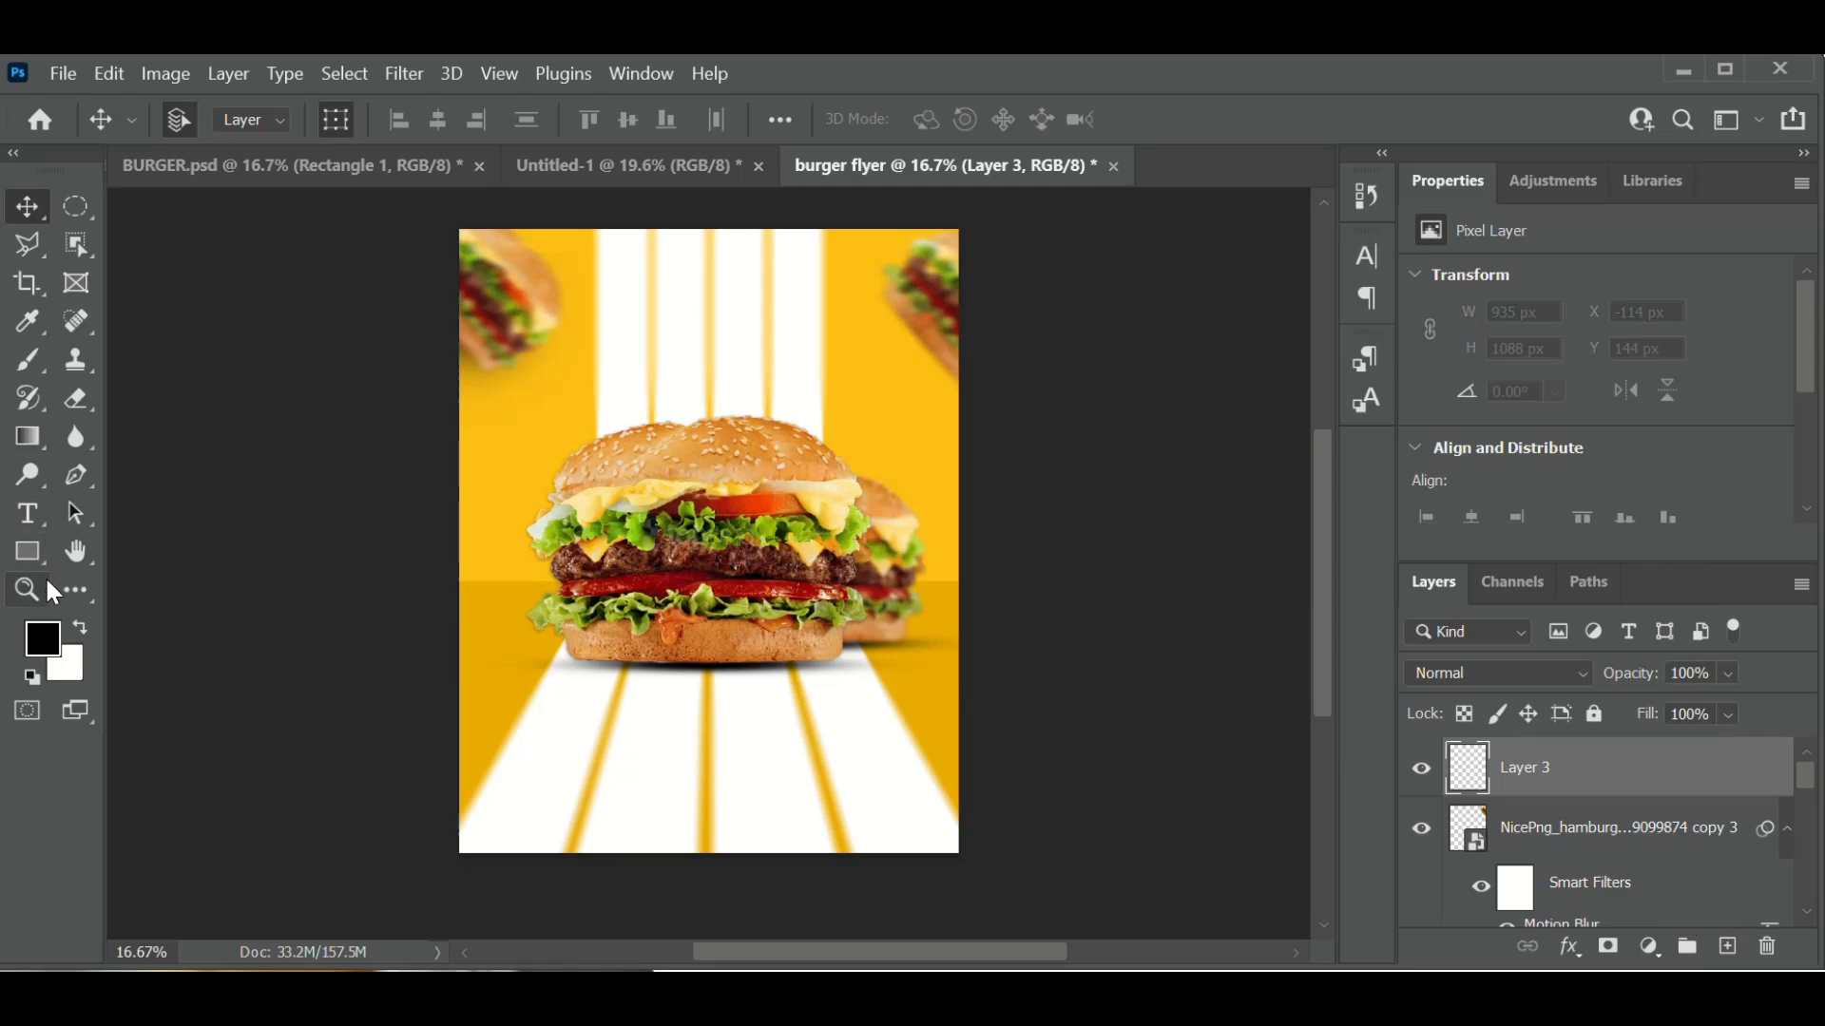
left_click(26, 357)
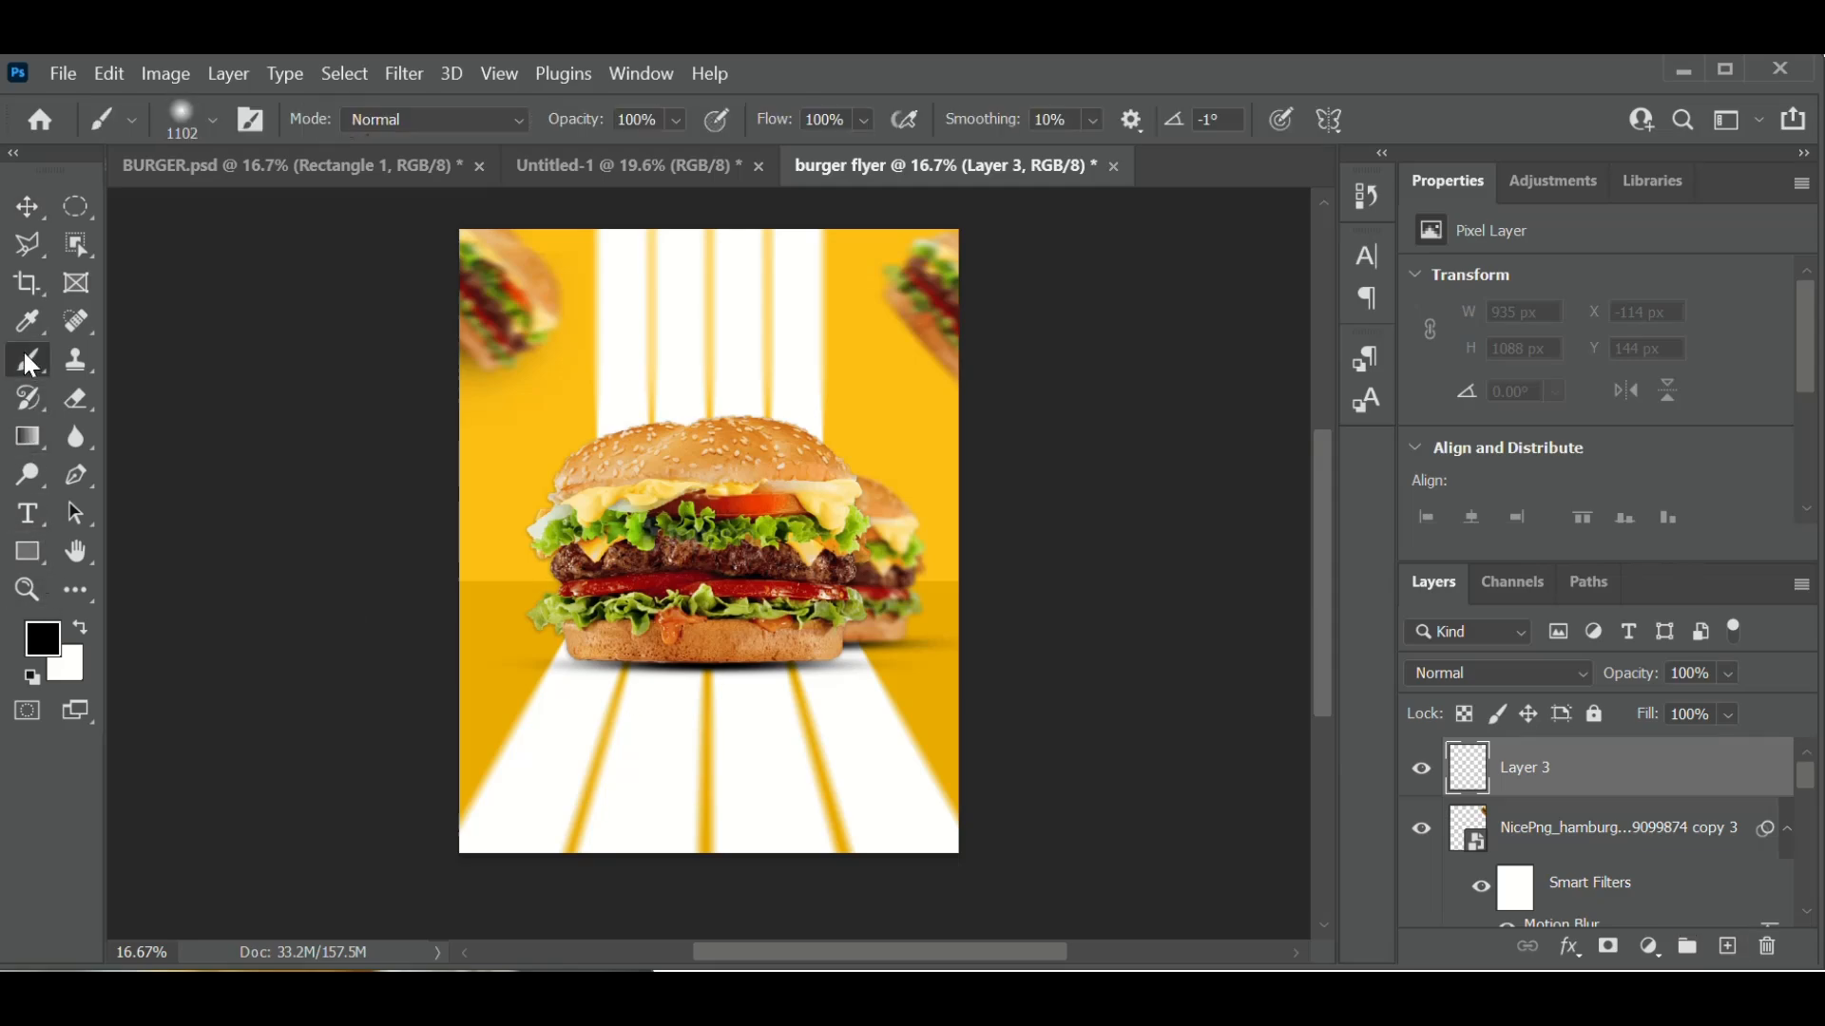
left_click(43, 638)
left_click(502, 447)
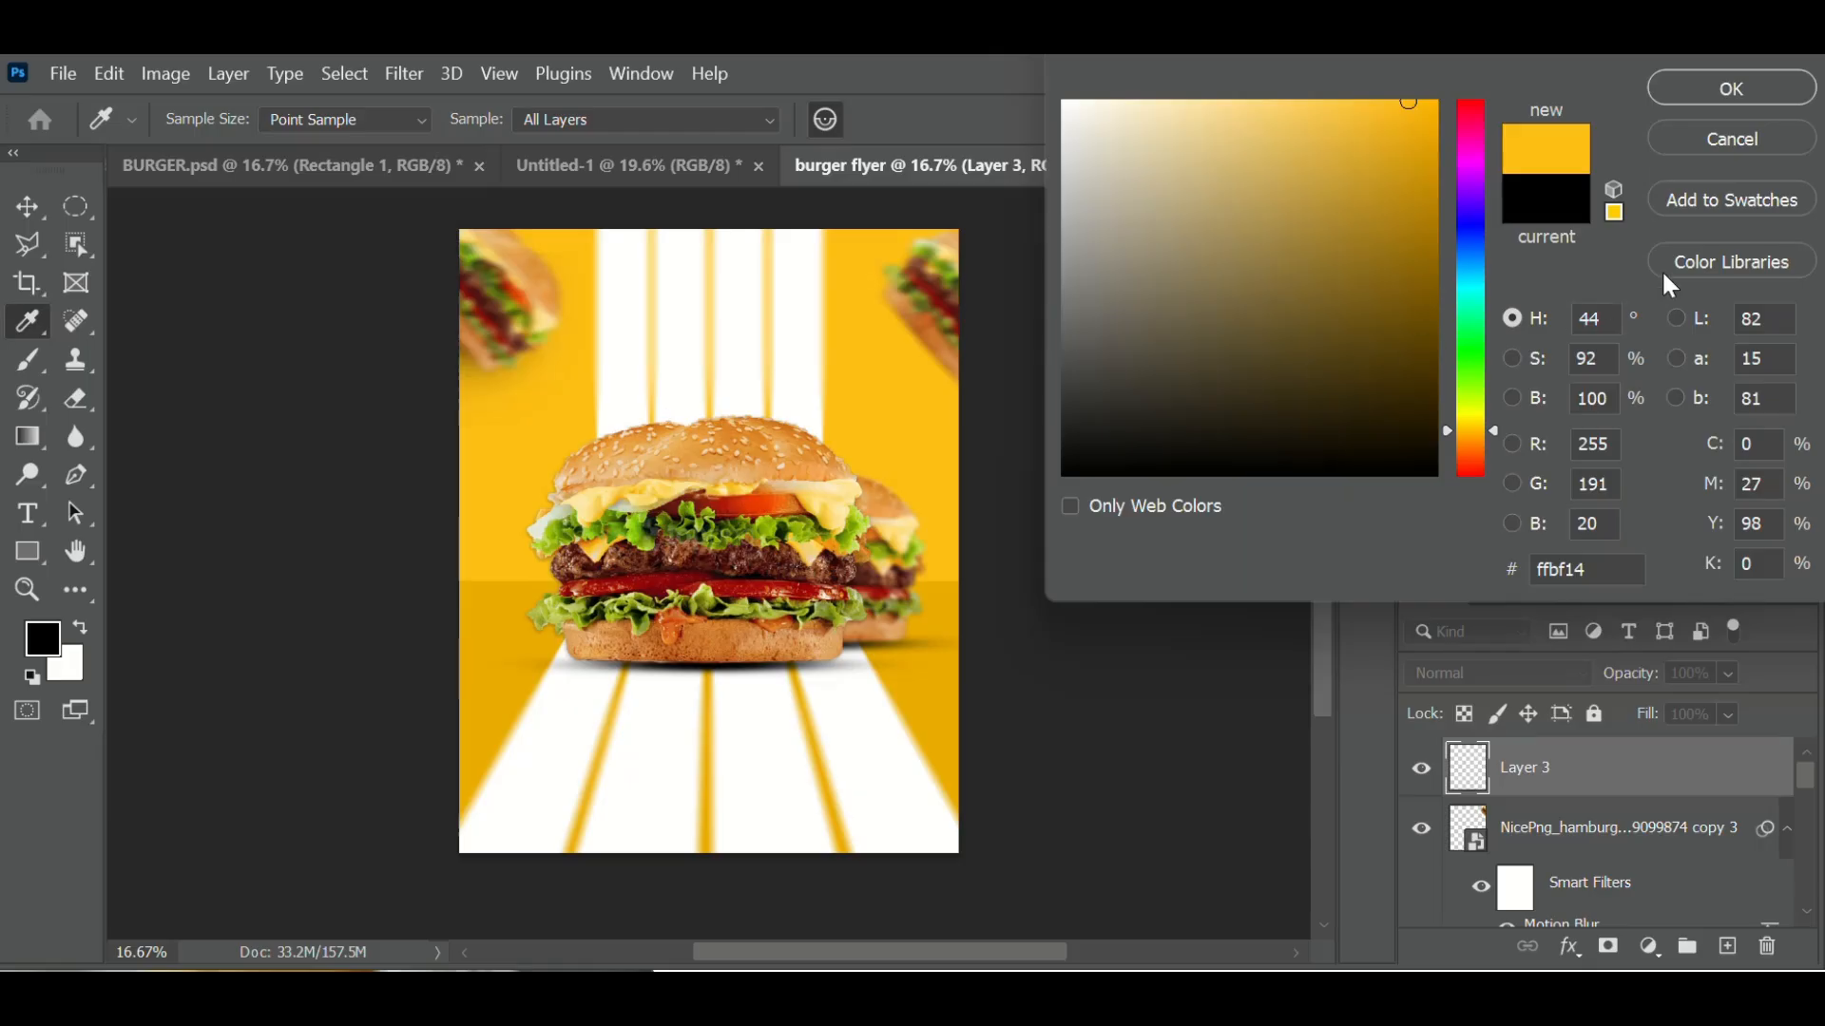
left_click(1711, 91)
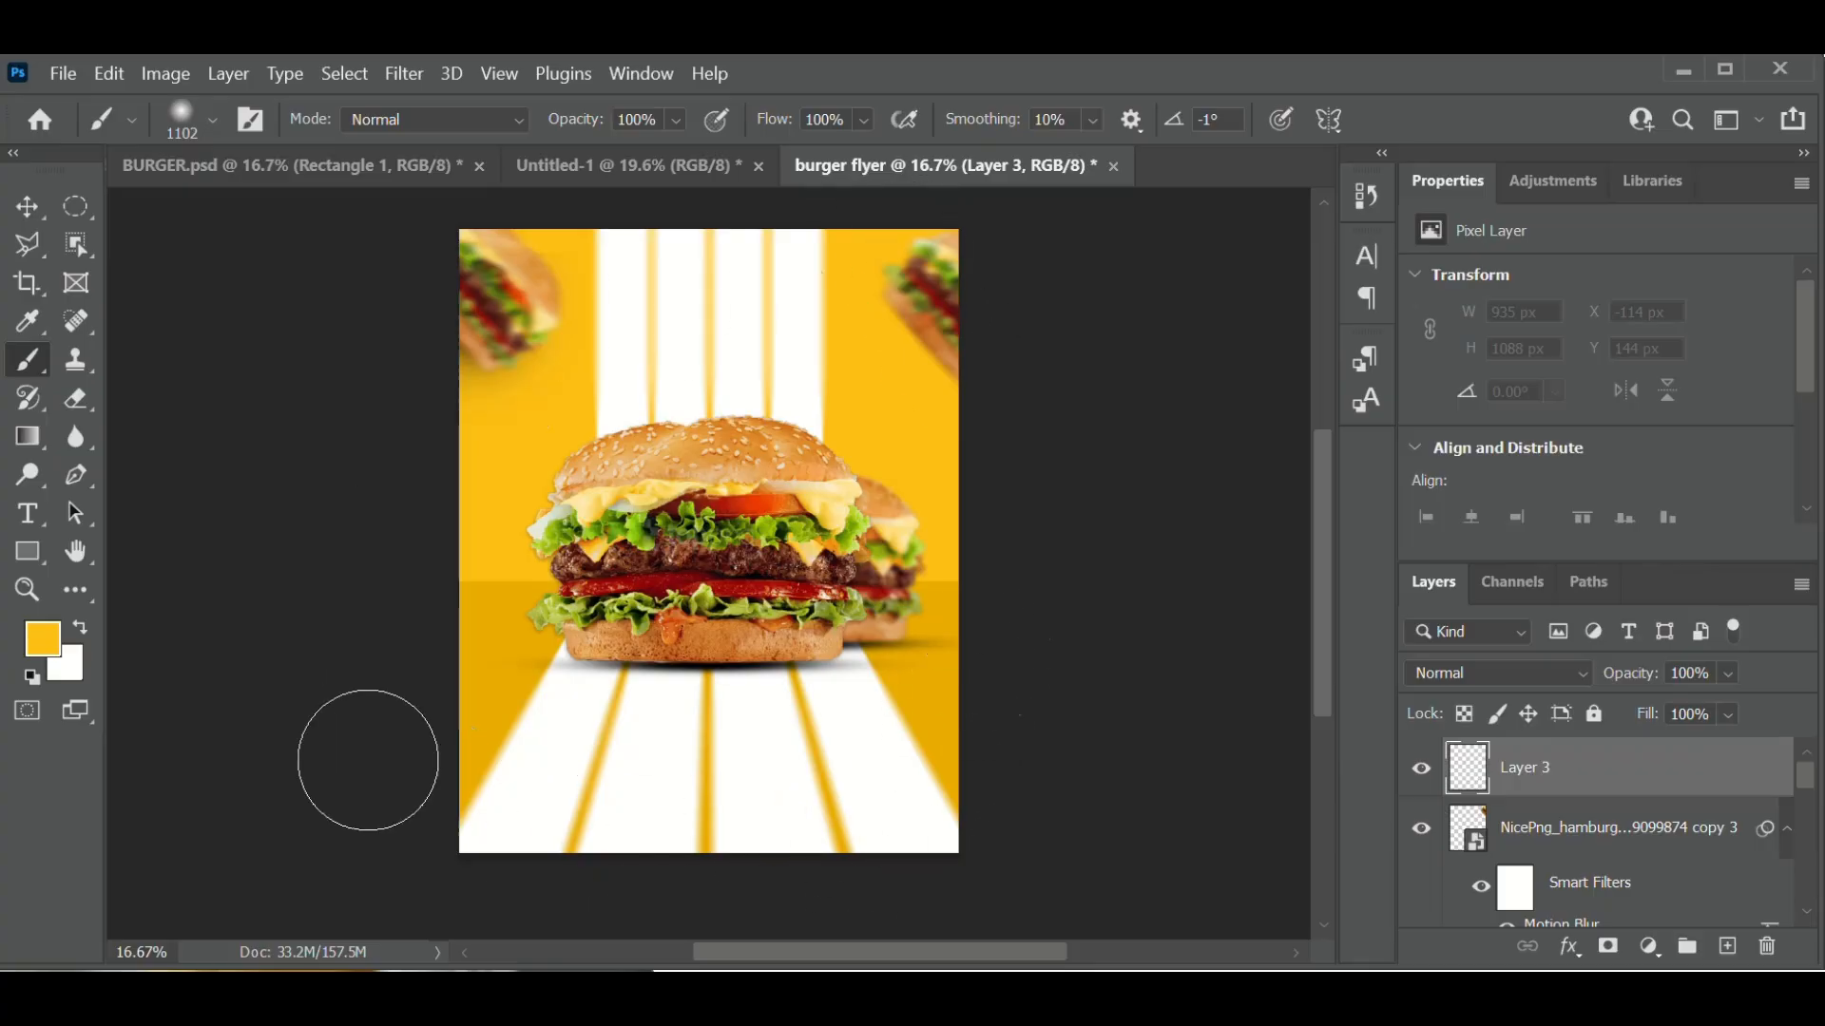
- Paint yellow strokes over the bottom stripes, top-right burger and ray tops, then undo the last ones
mouse_move(428, 806)
left_mouse_down()
mouse_move(726, 859)
mouse_move(853, 849)
mouse_move(994, 789)
left_mouse_up()
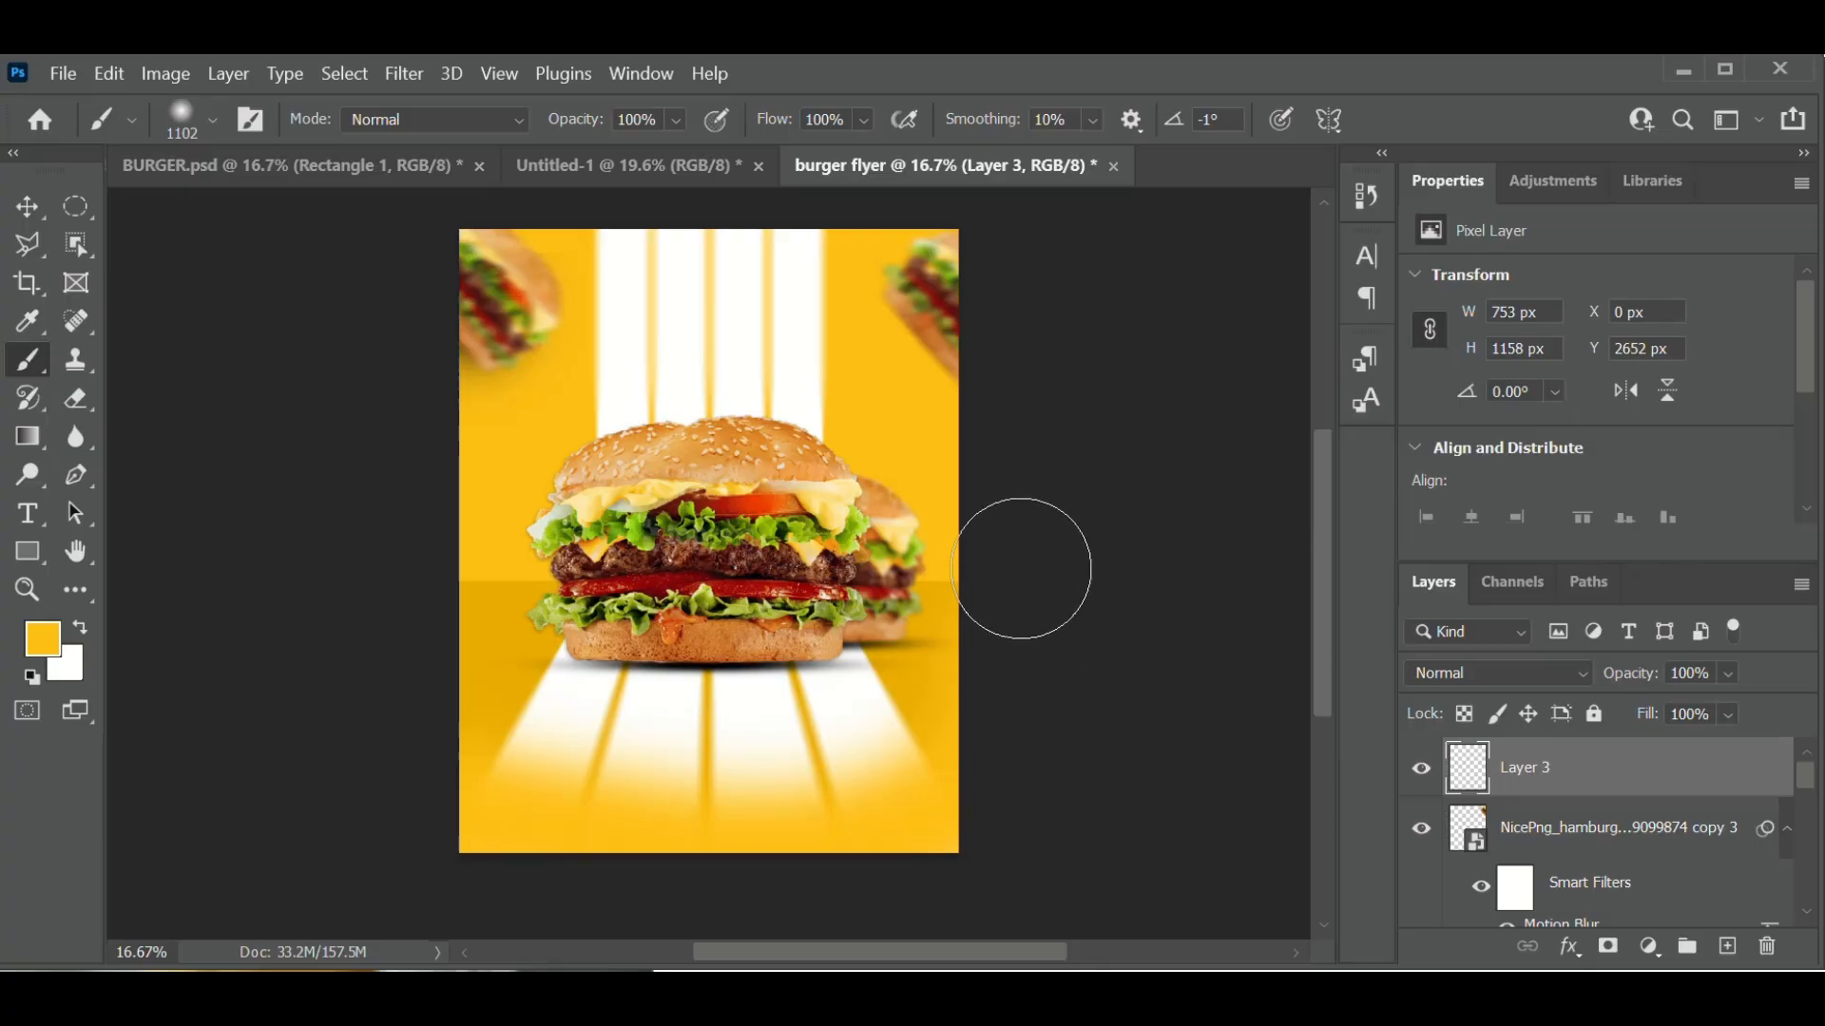
left_click_drag(1010, 326, 984, 304)
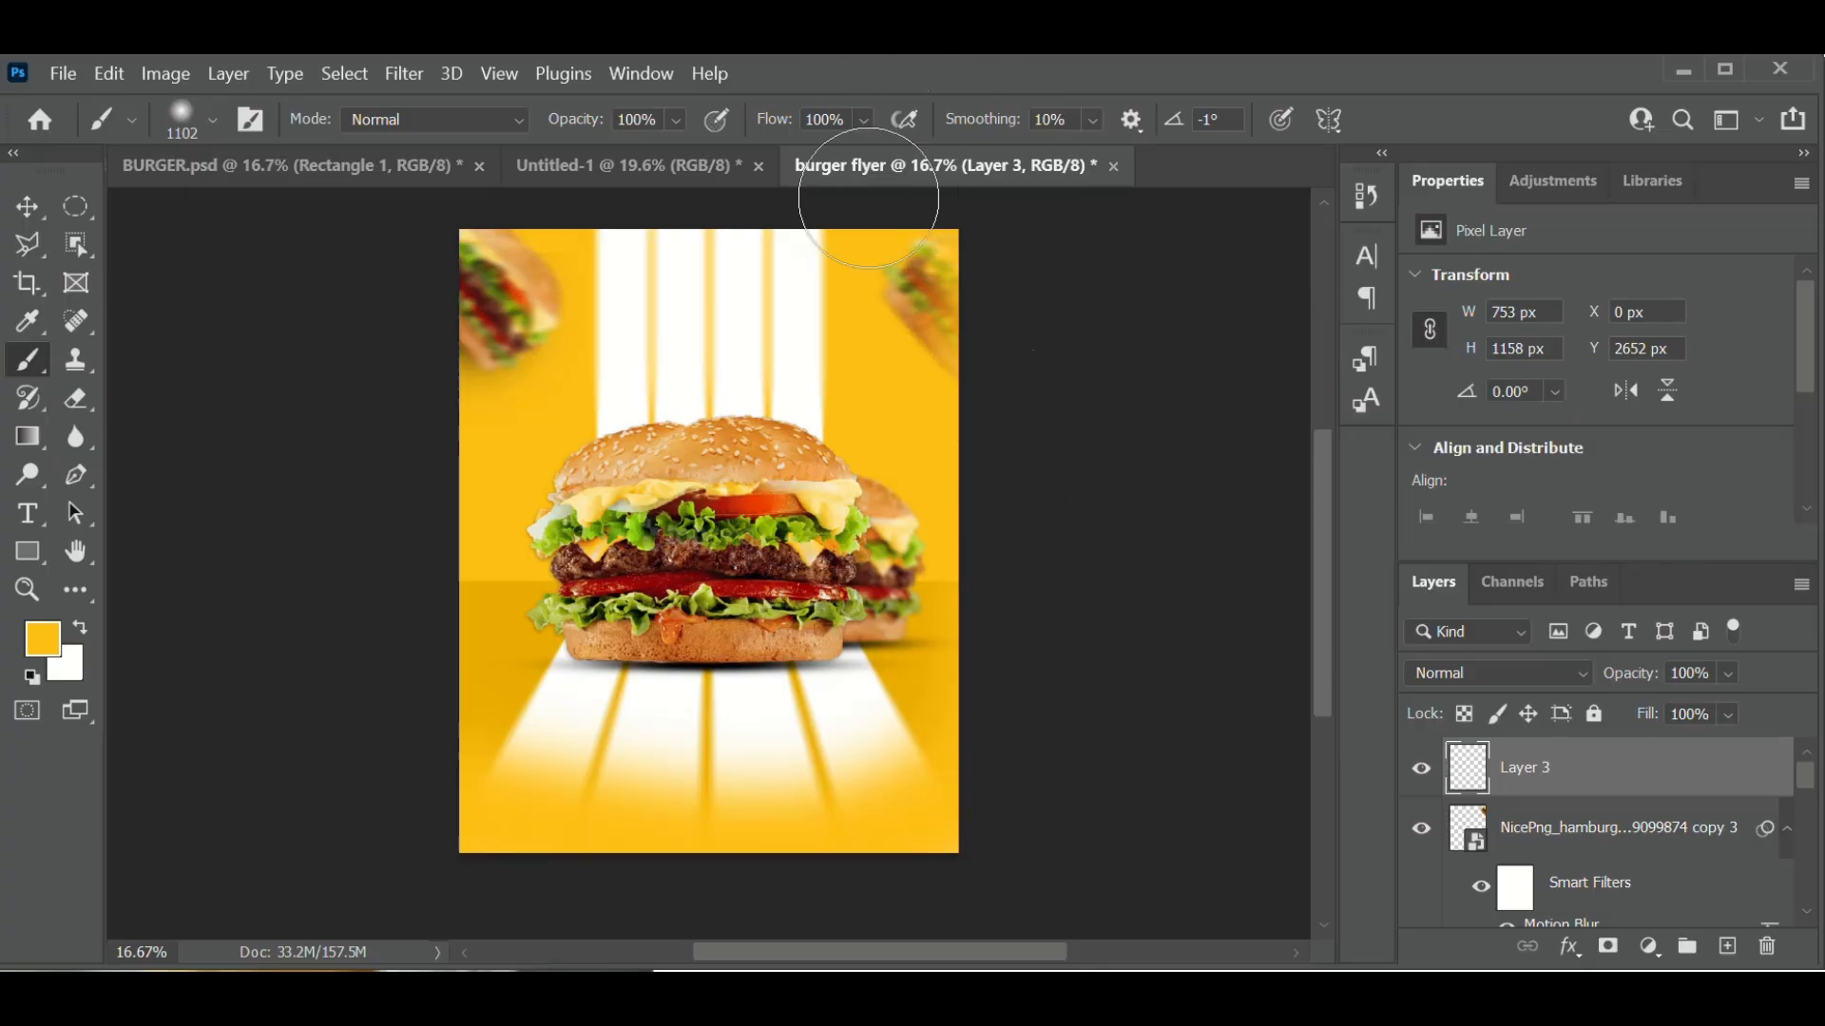
mouse_move(869, 199)
left_mouse_down()
mouse_move(544, 219)
mouse_move(466, 264)
mouse_move(394, 415)
mouse_move(400, 597)
left_mouse_up()
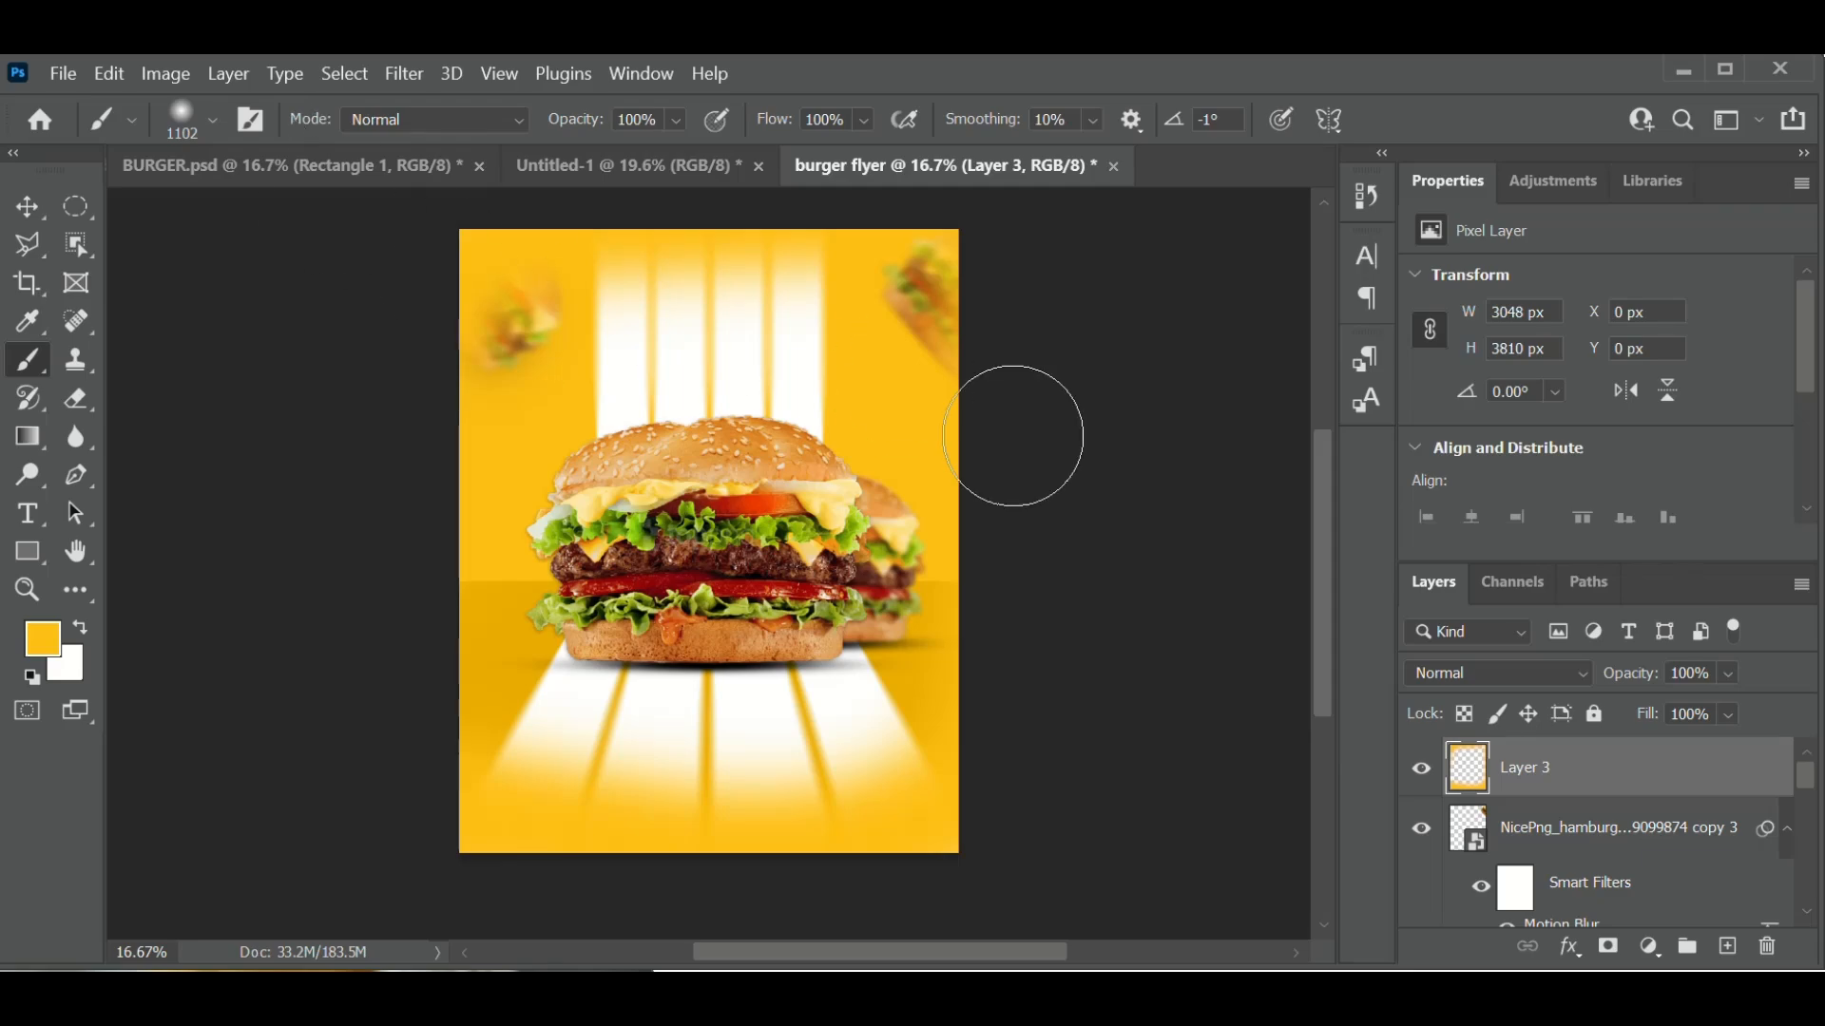
left_click(29, 202)
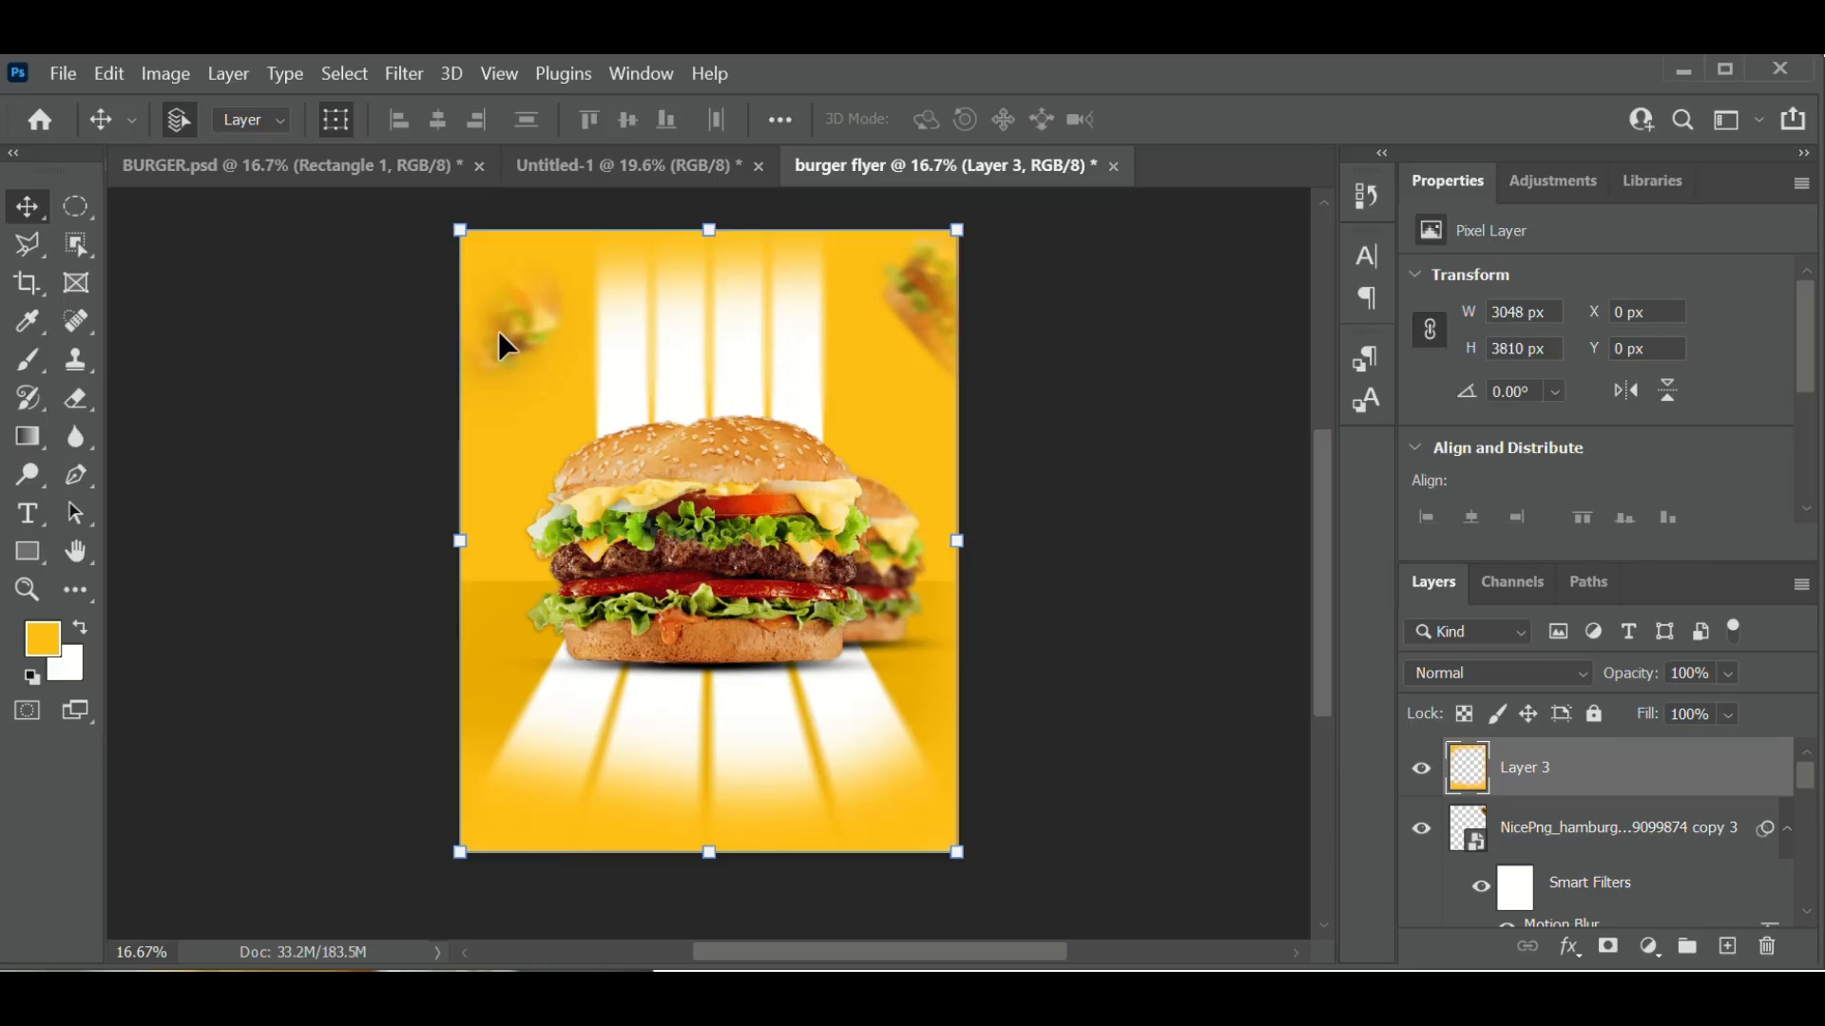
key("ctrl+z")
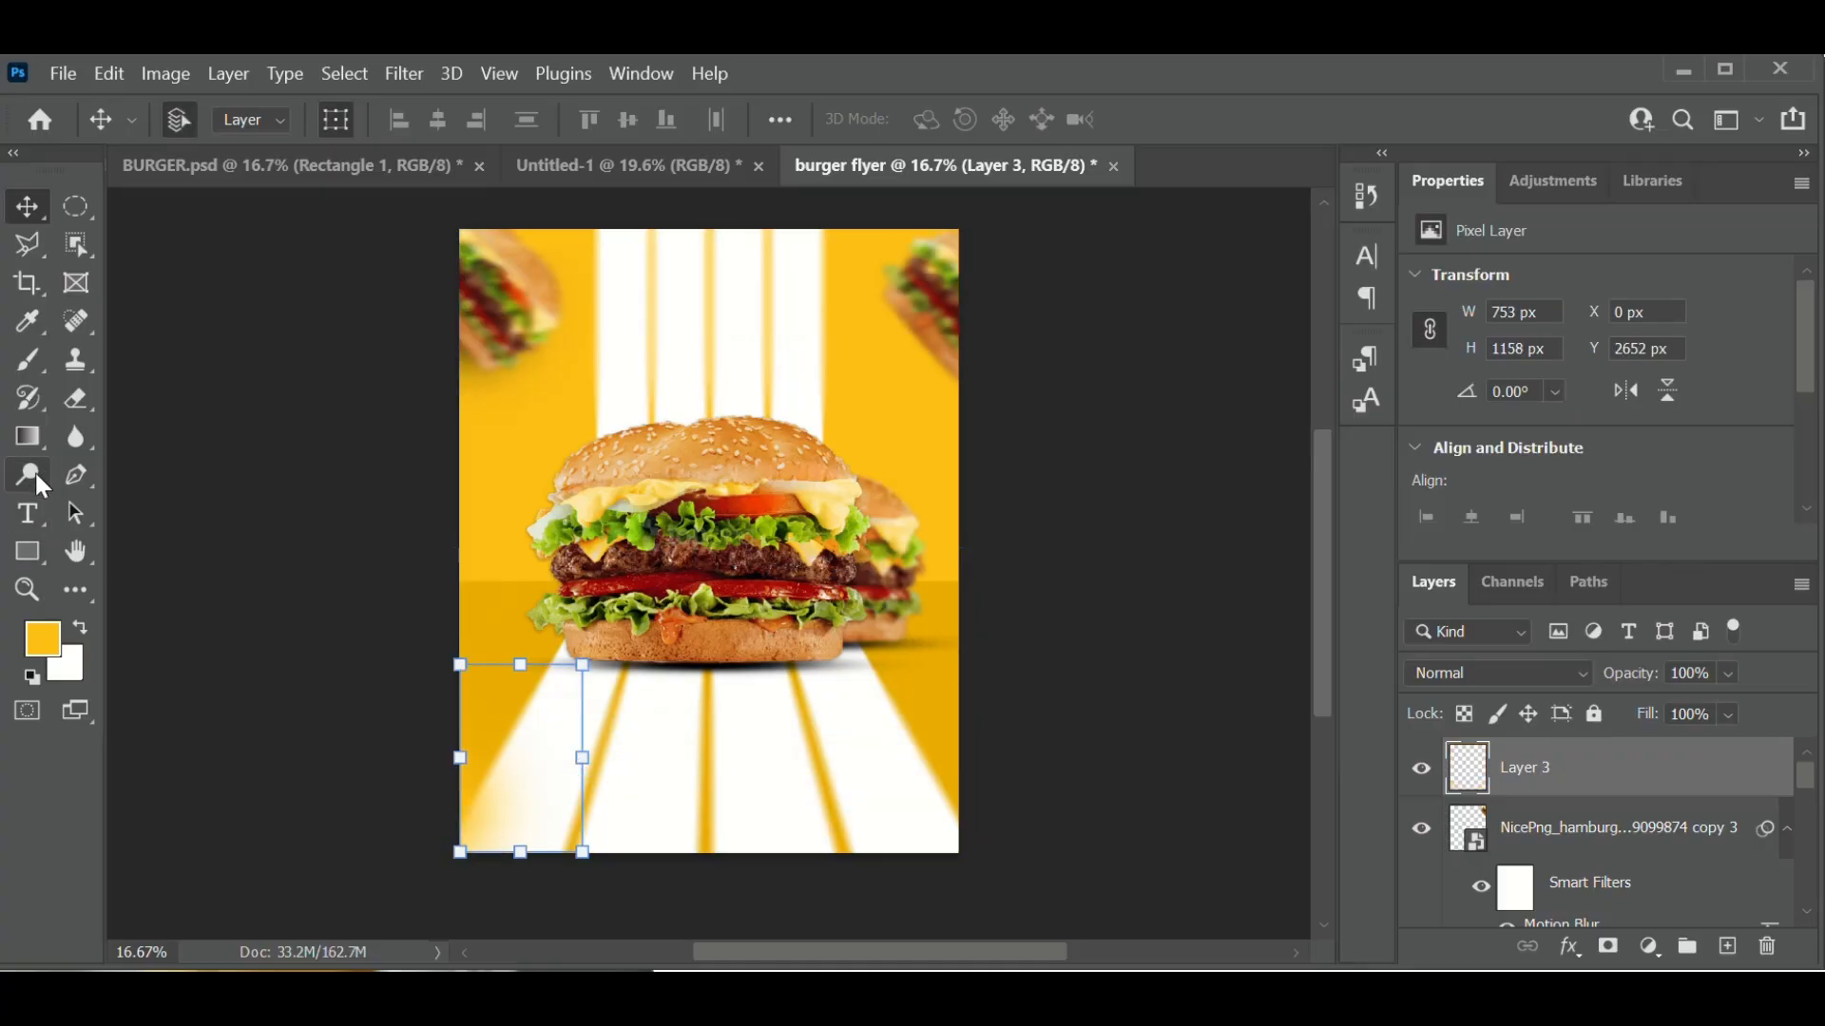
- Paint soft yellow along the bottom, left and top edges to fade the white rays' ends
left_click(36, 349)
left_click_drag(522, 846, 522, 835)
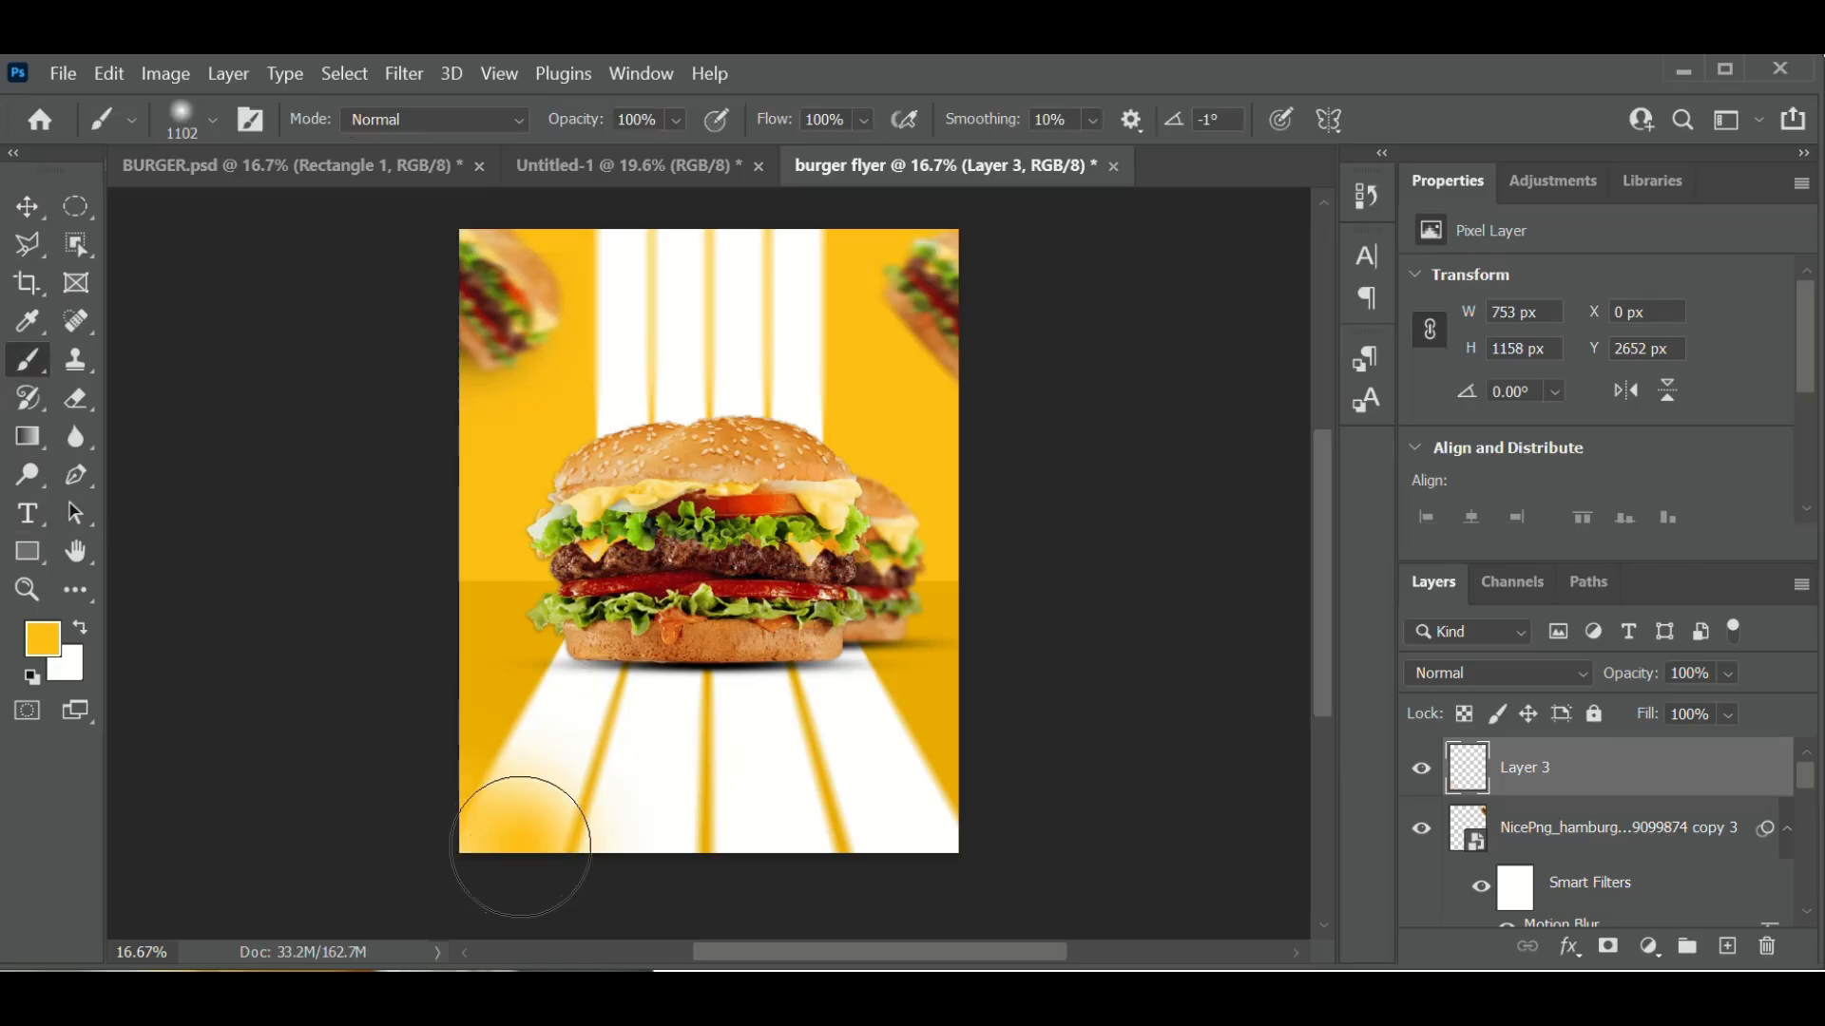
left_click(580, 847)
left_click(710, 855)
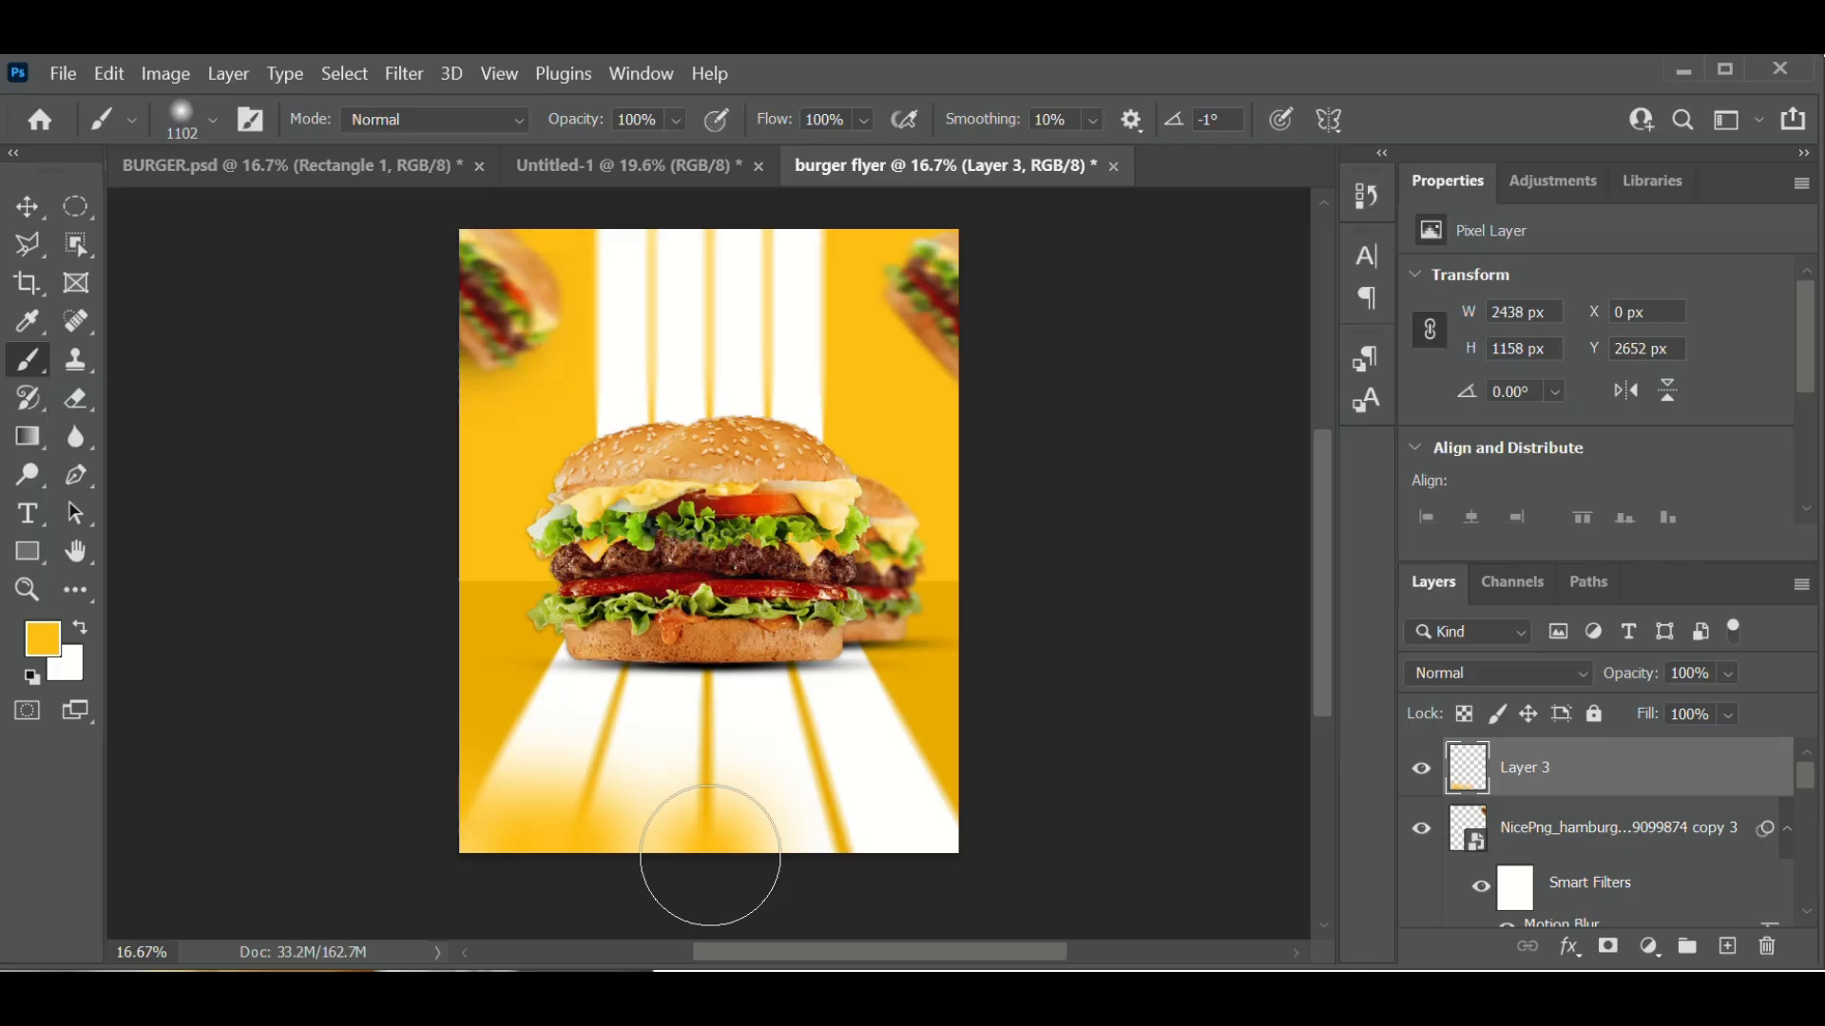
left_click(710, 855)
mouse_move(710, 855)
left_mouse_down()
mouse_move(831, 870)
mouse_move(964, 830)
left_mouse_up()
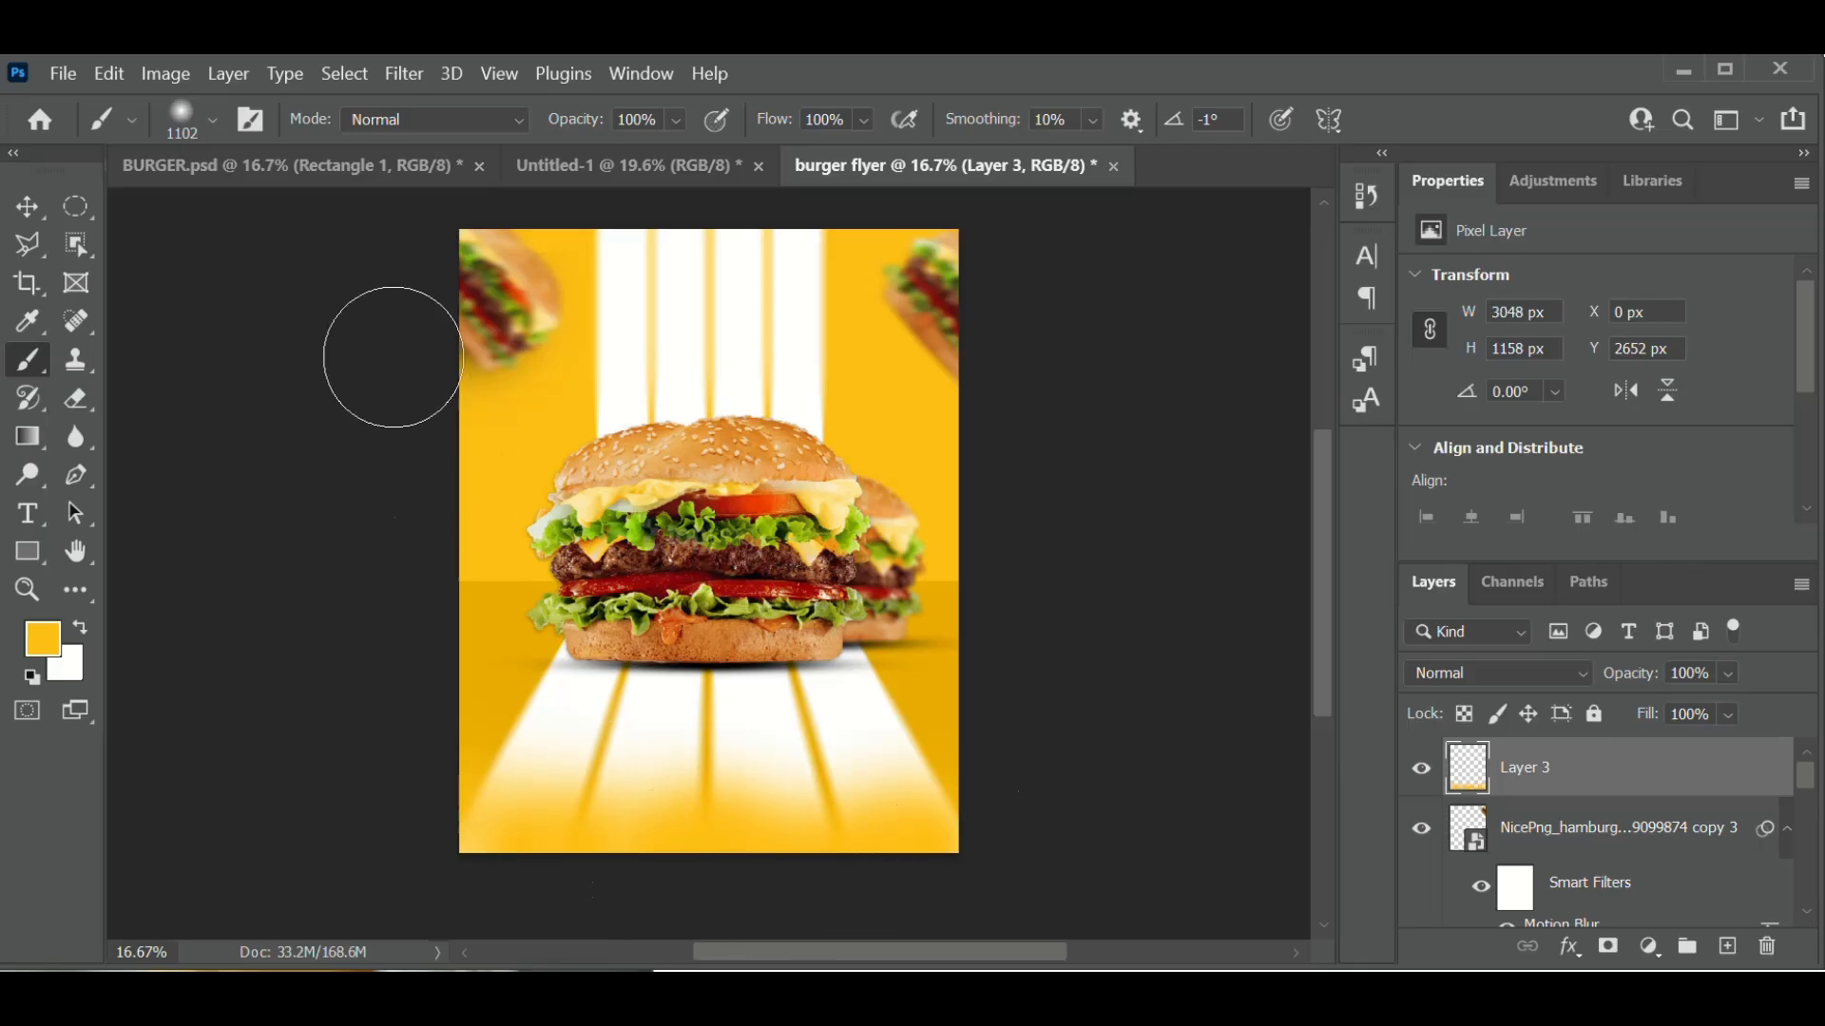
left_click_drag(393, 345, 419, 250)
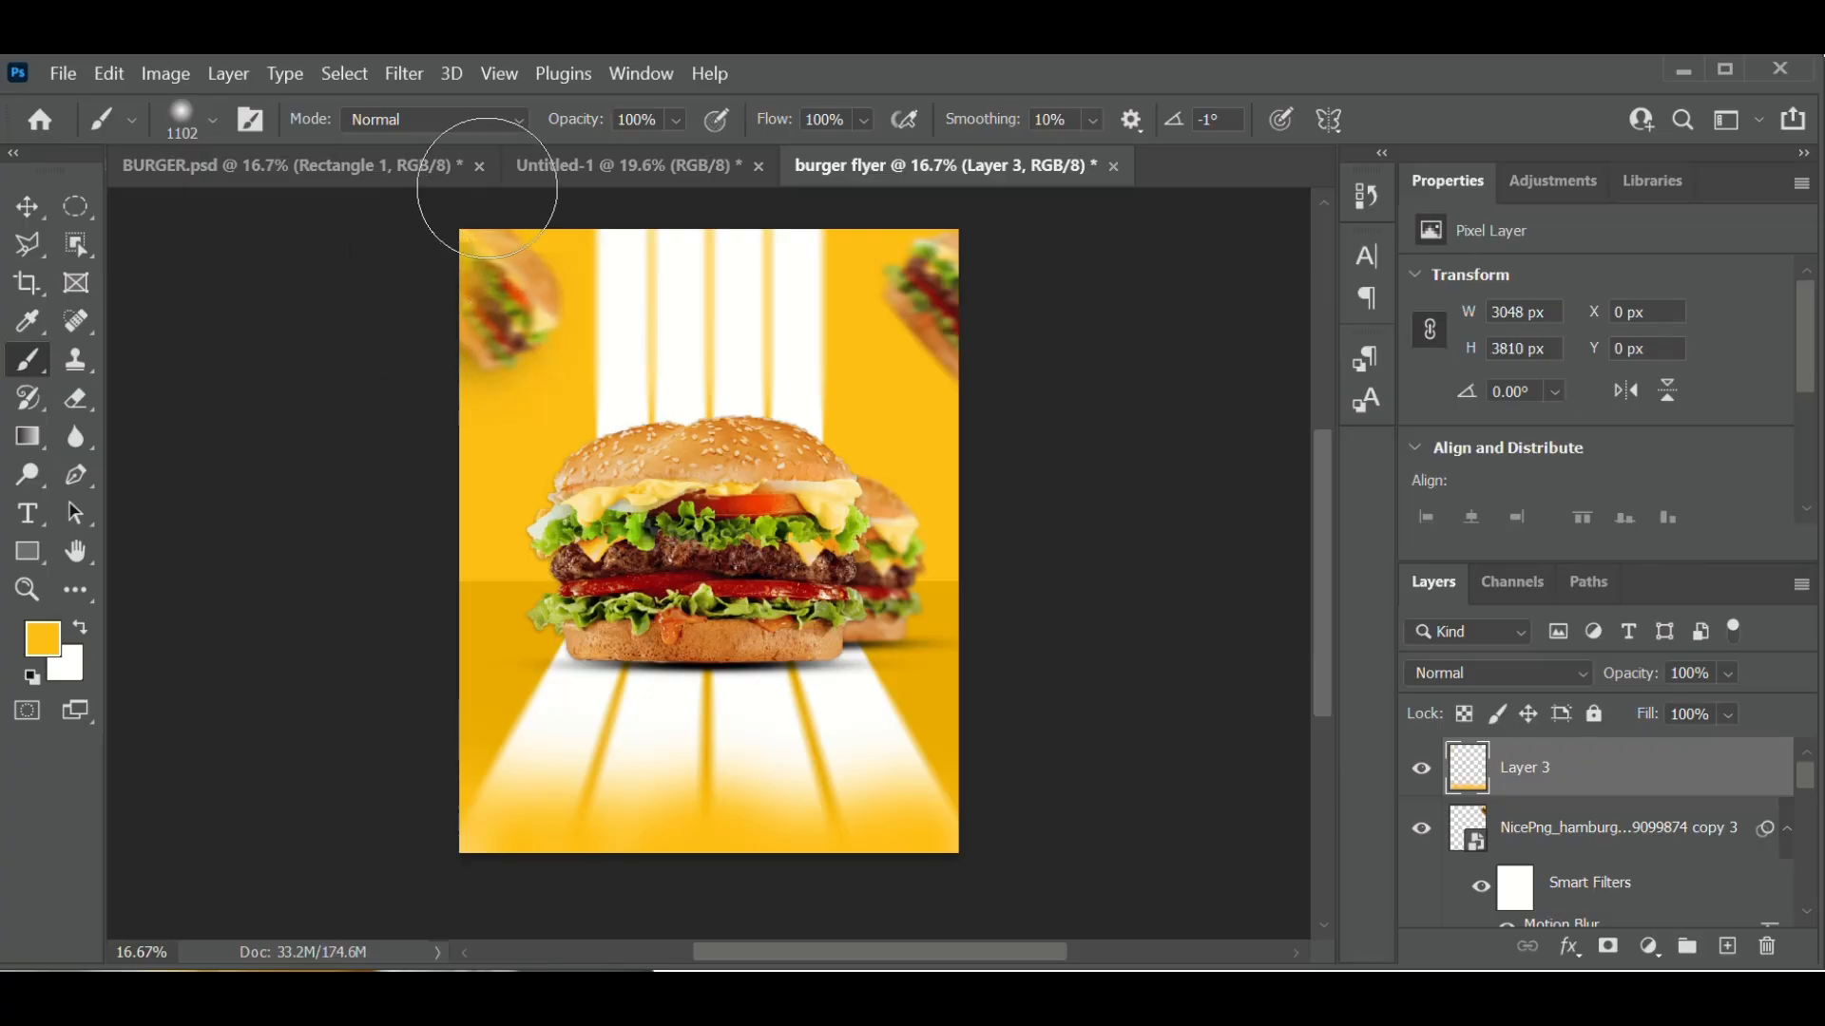
mouse_move(544, 196)
left_mouse_down()
mouse_move(672, 200)
mouse_move(724, 228)
mouse_move(818, 213)
mouse_move(1020, 274)
left_mouse_up()
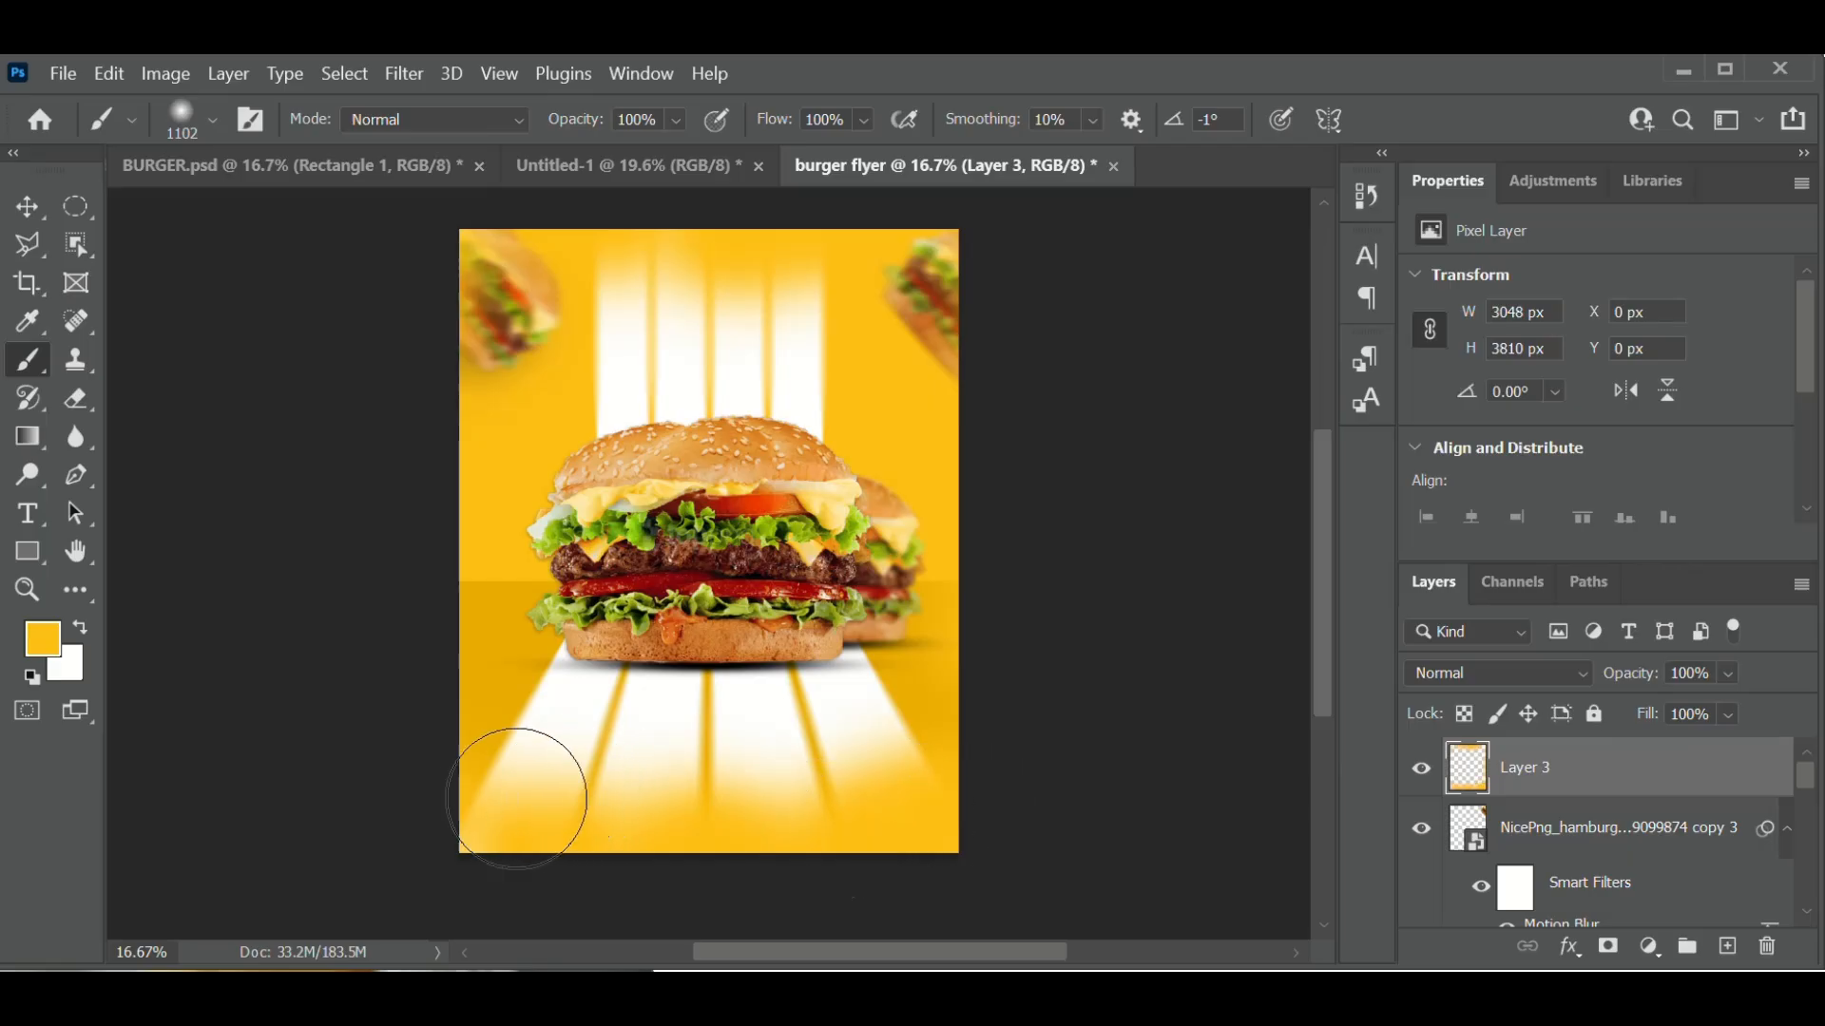
left_click_drag(516, 798, 475, 804)
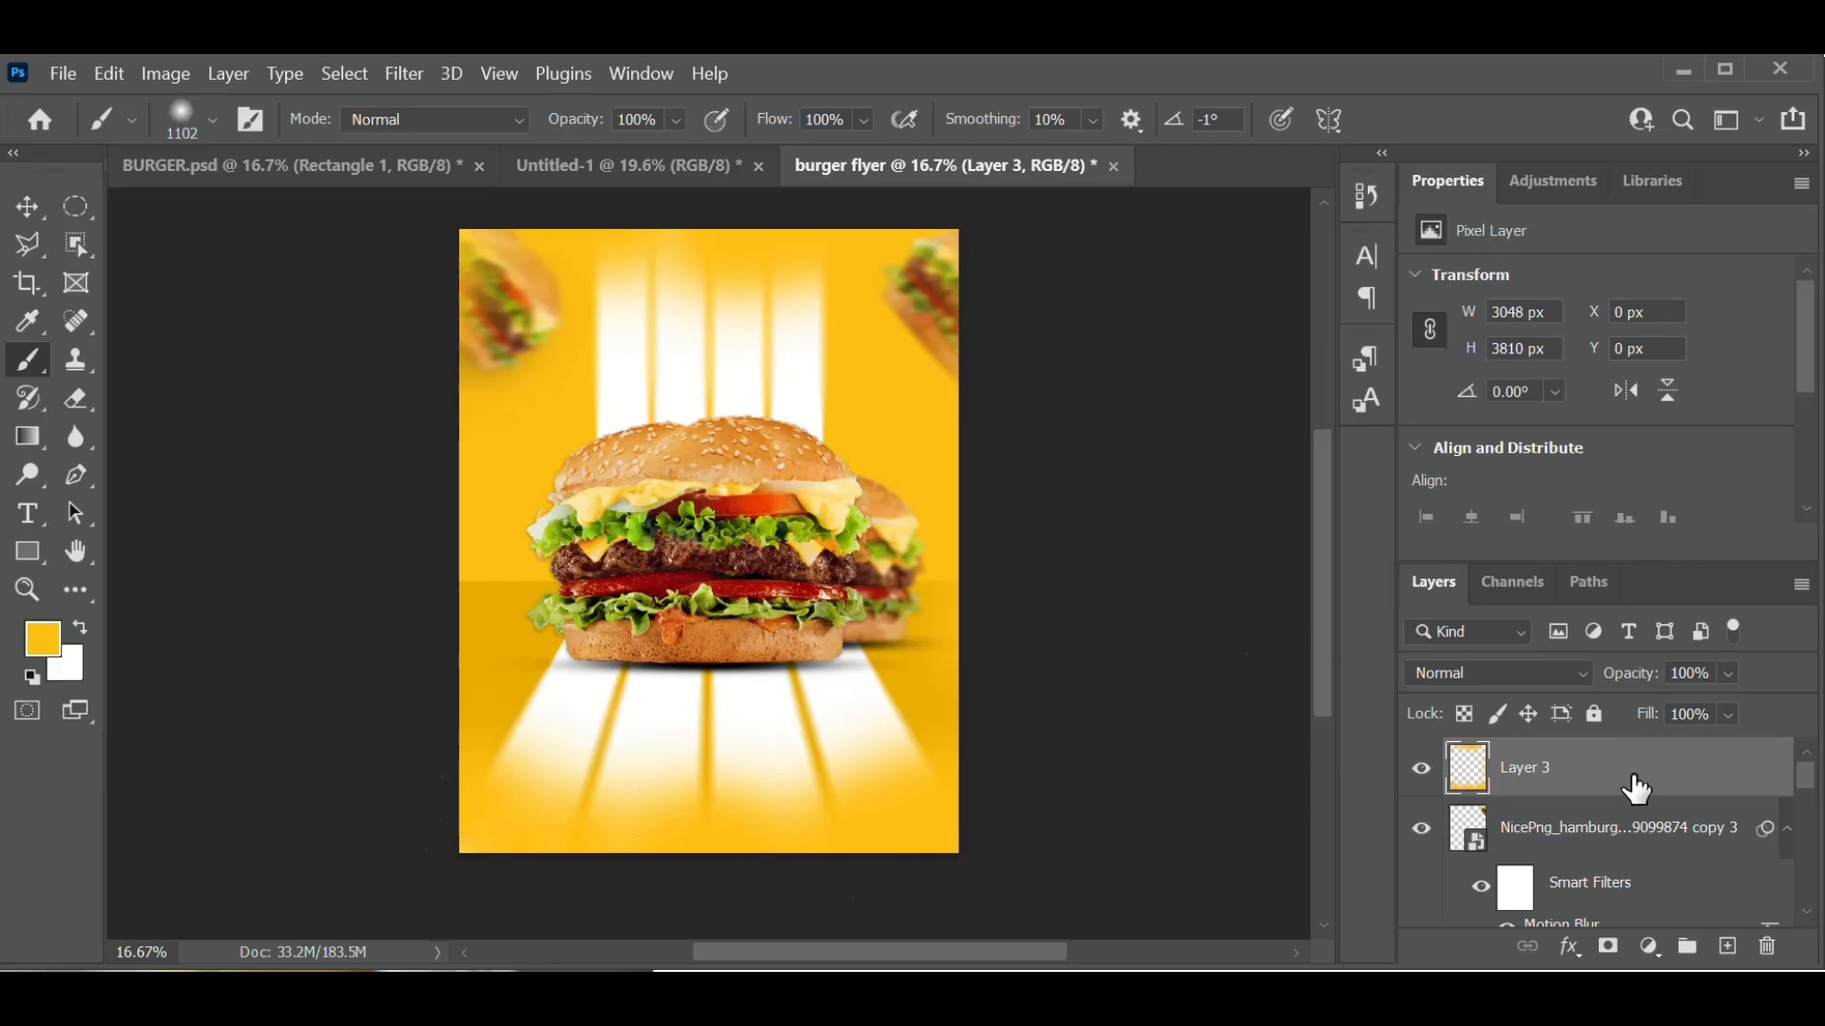
- Add Layer 4 above Layer 3 and set the painting colour to a darker yellow, #ecad06
left_click(1728, 948)
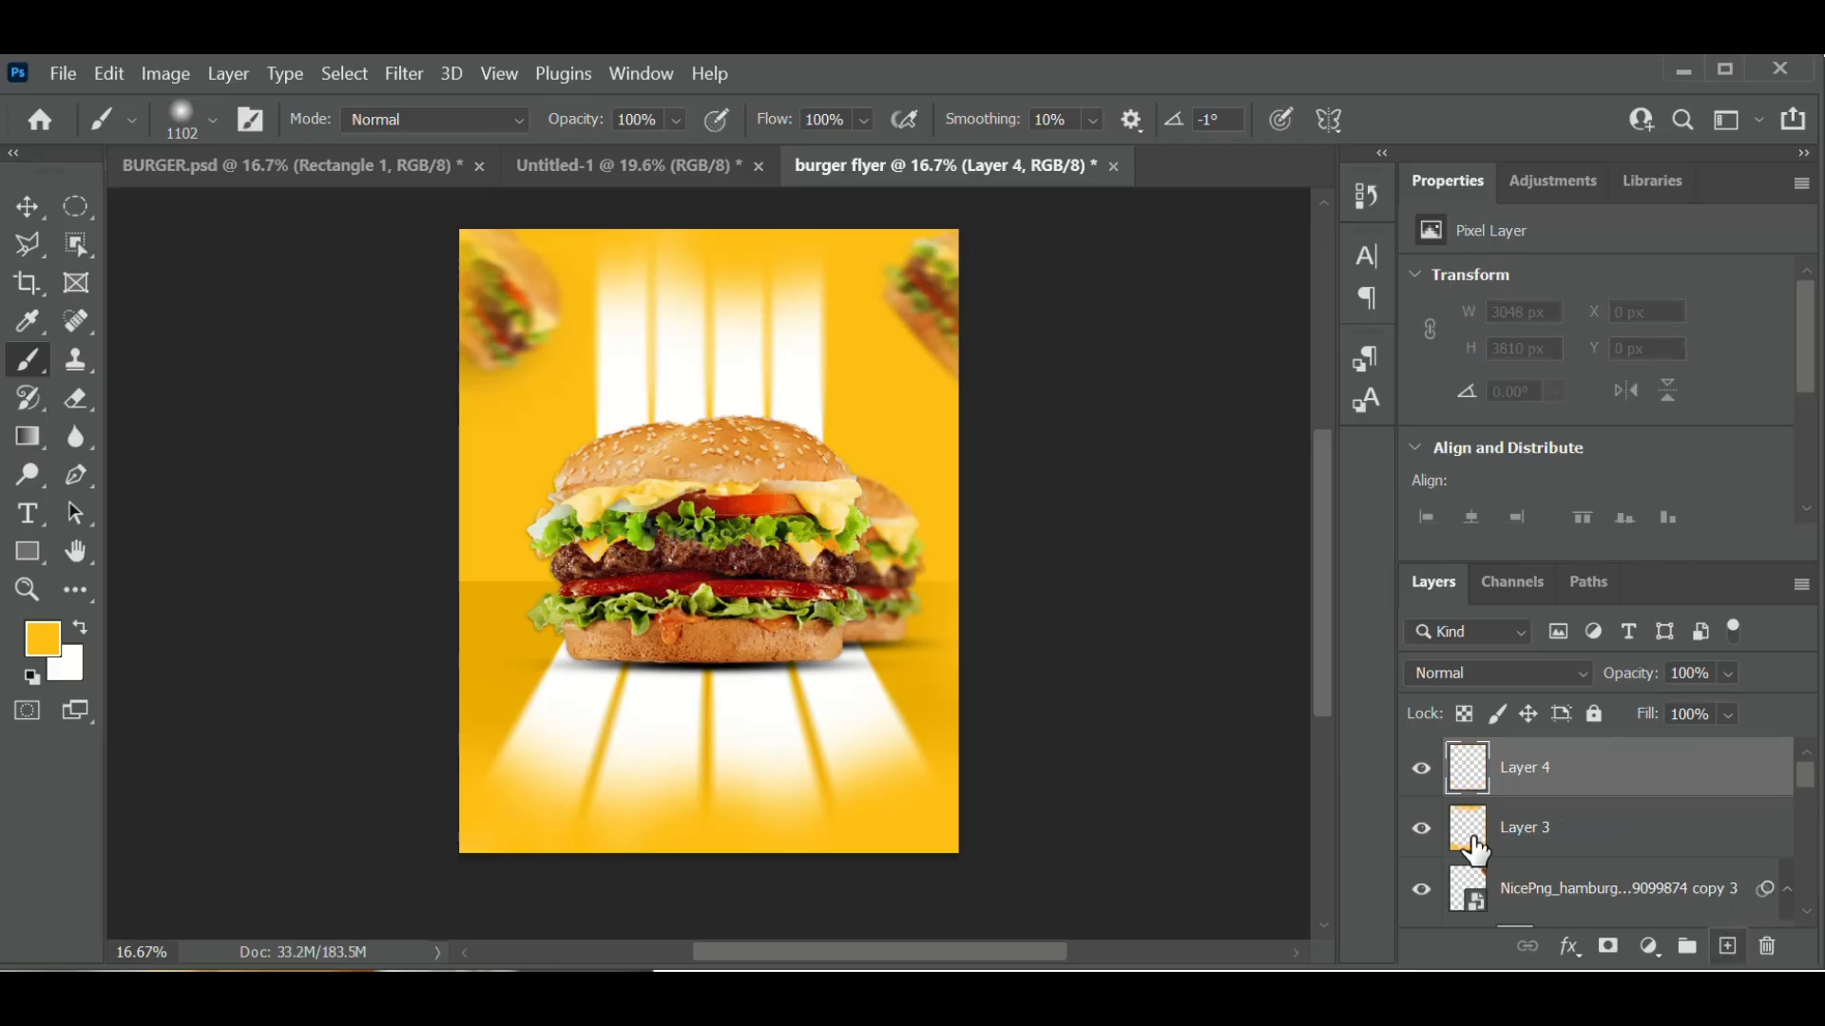
left_click(50, 643)
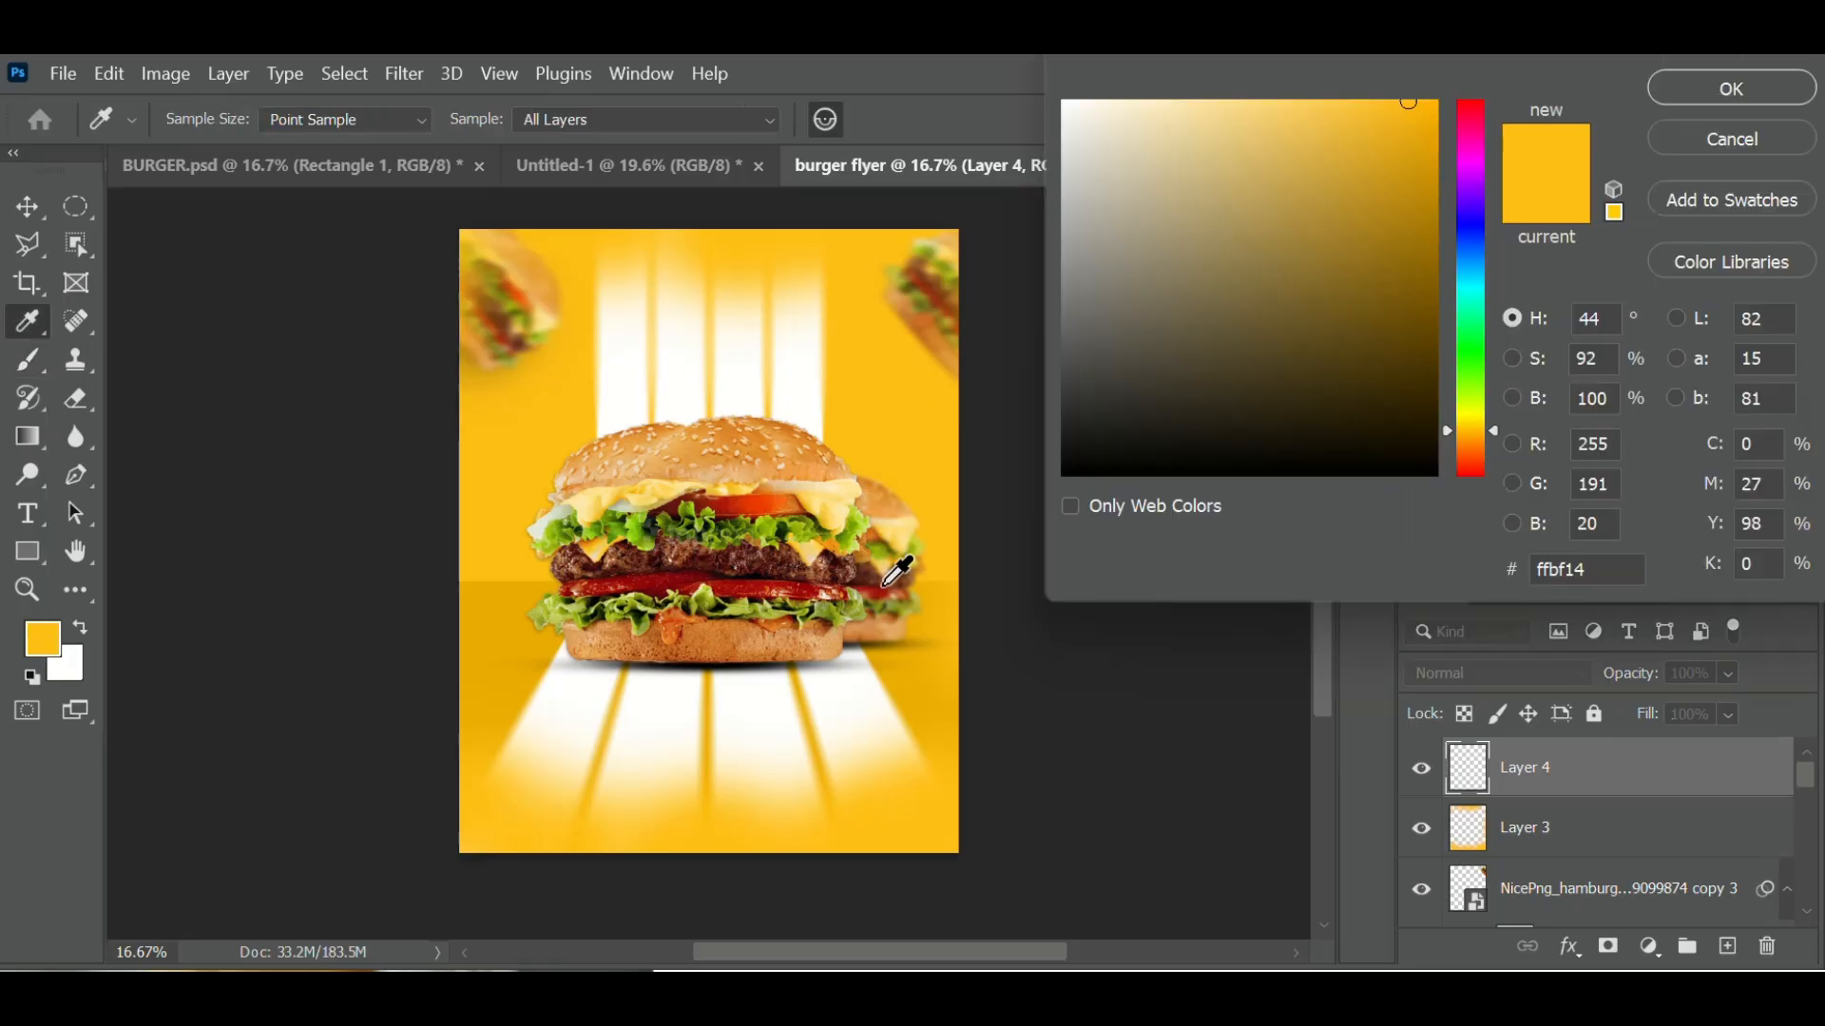
left_click(932, 613)
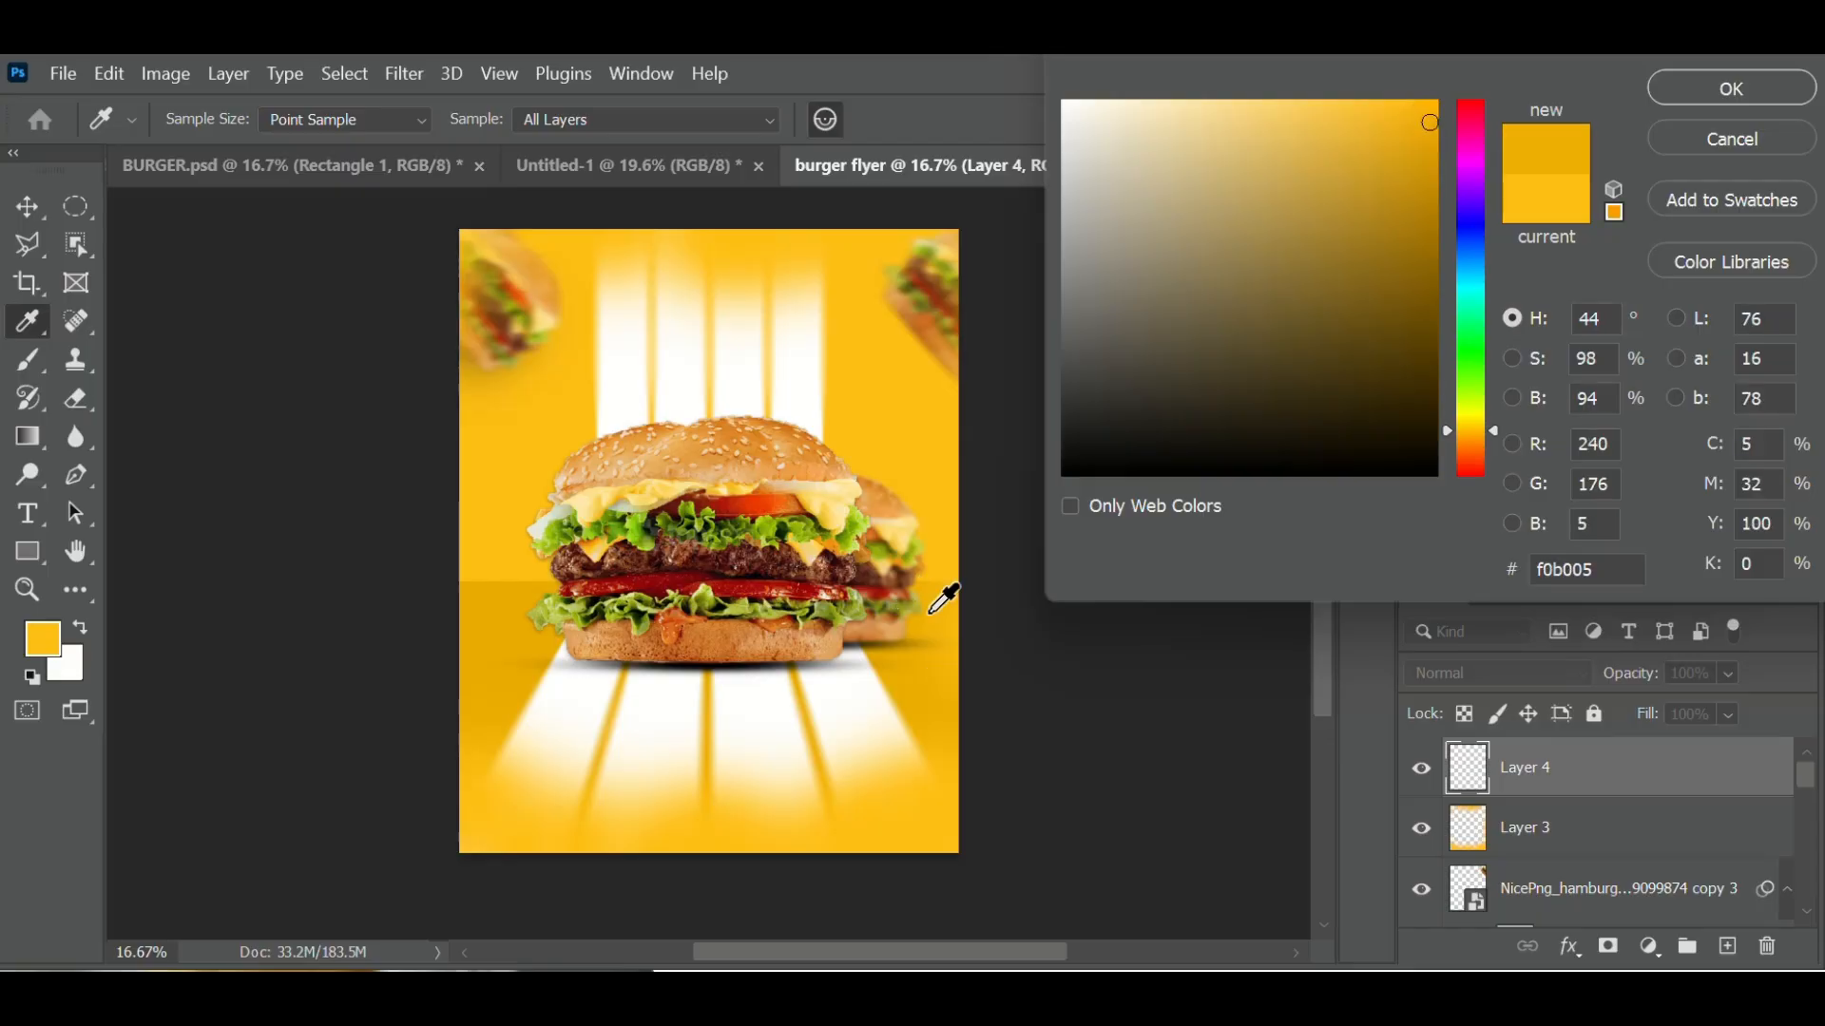
left_click(931, 437)
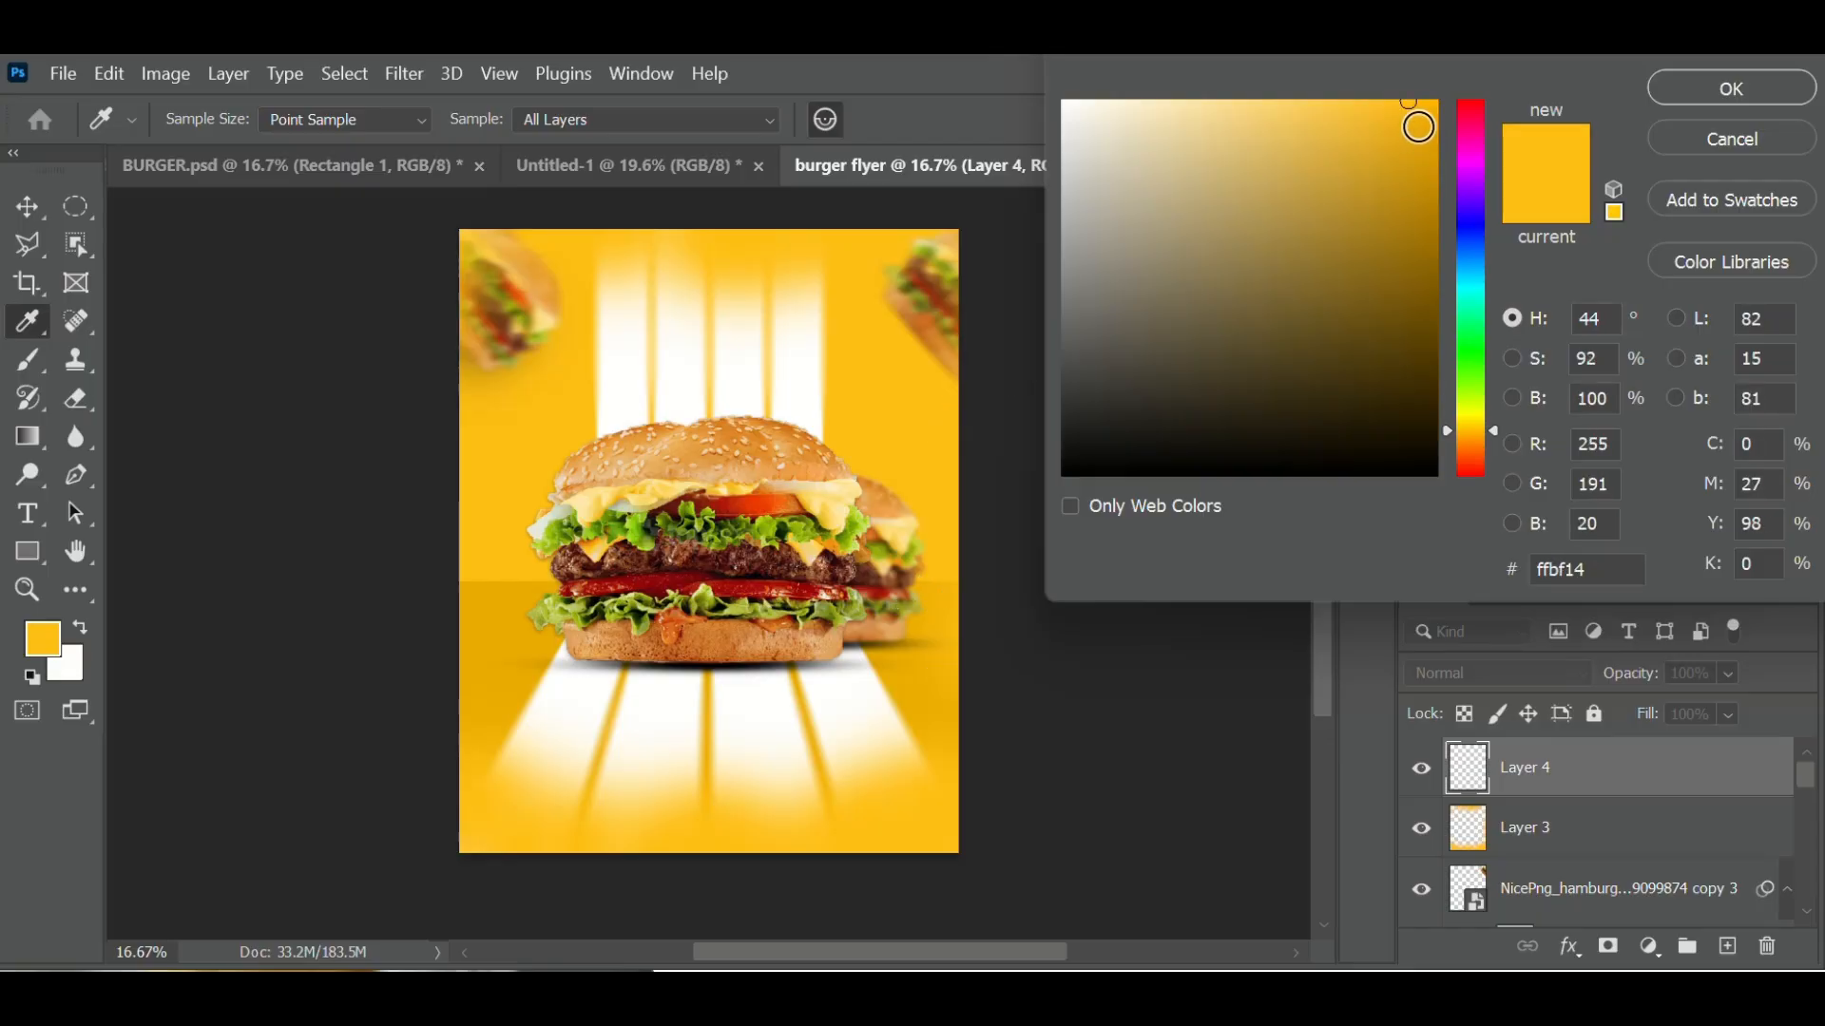
left_click_drag(1418, 126, 1427, 128)
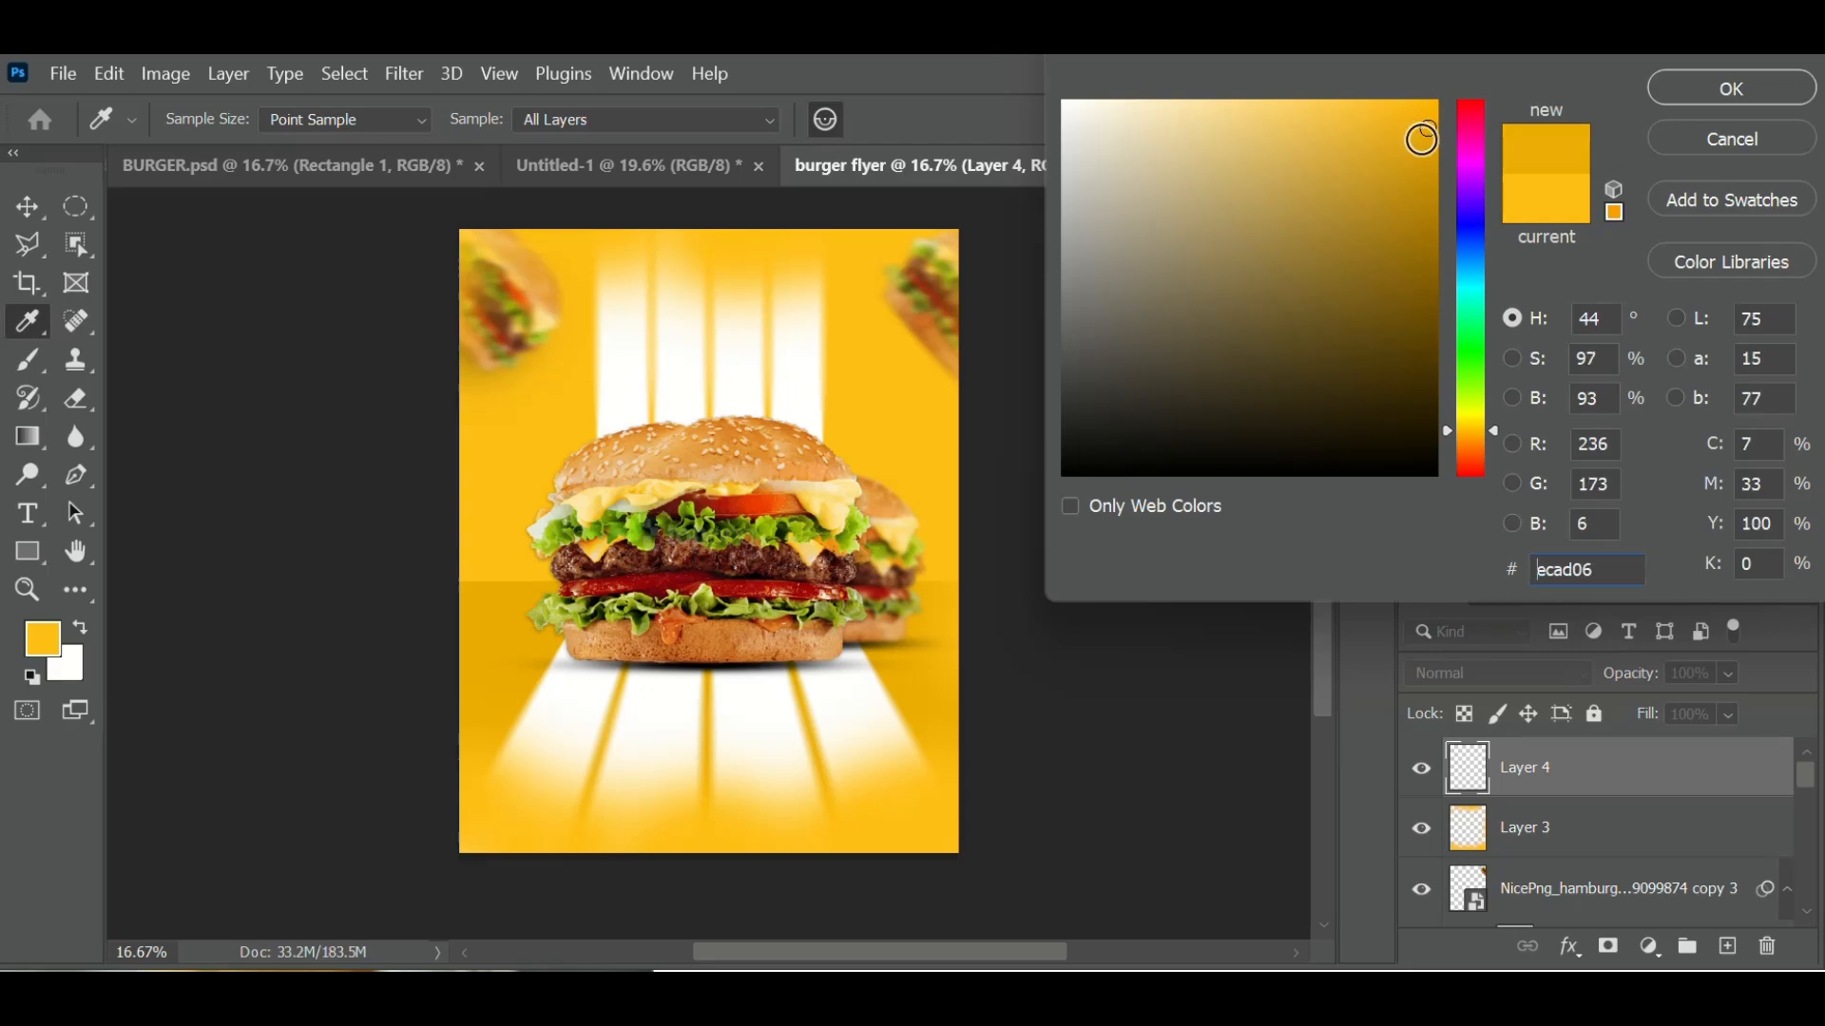
left_click(1716, 89)
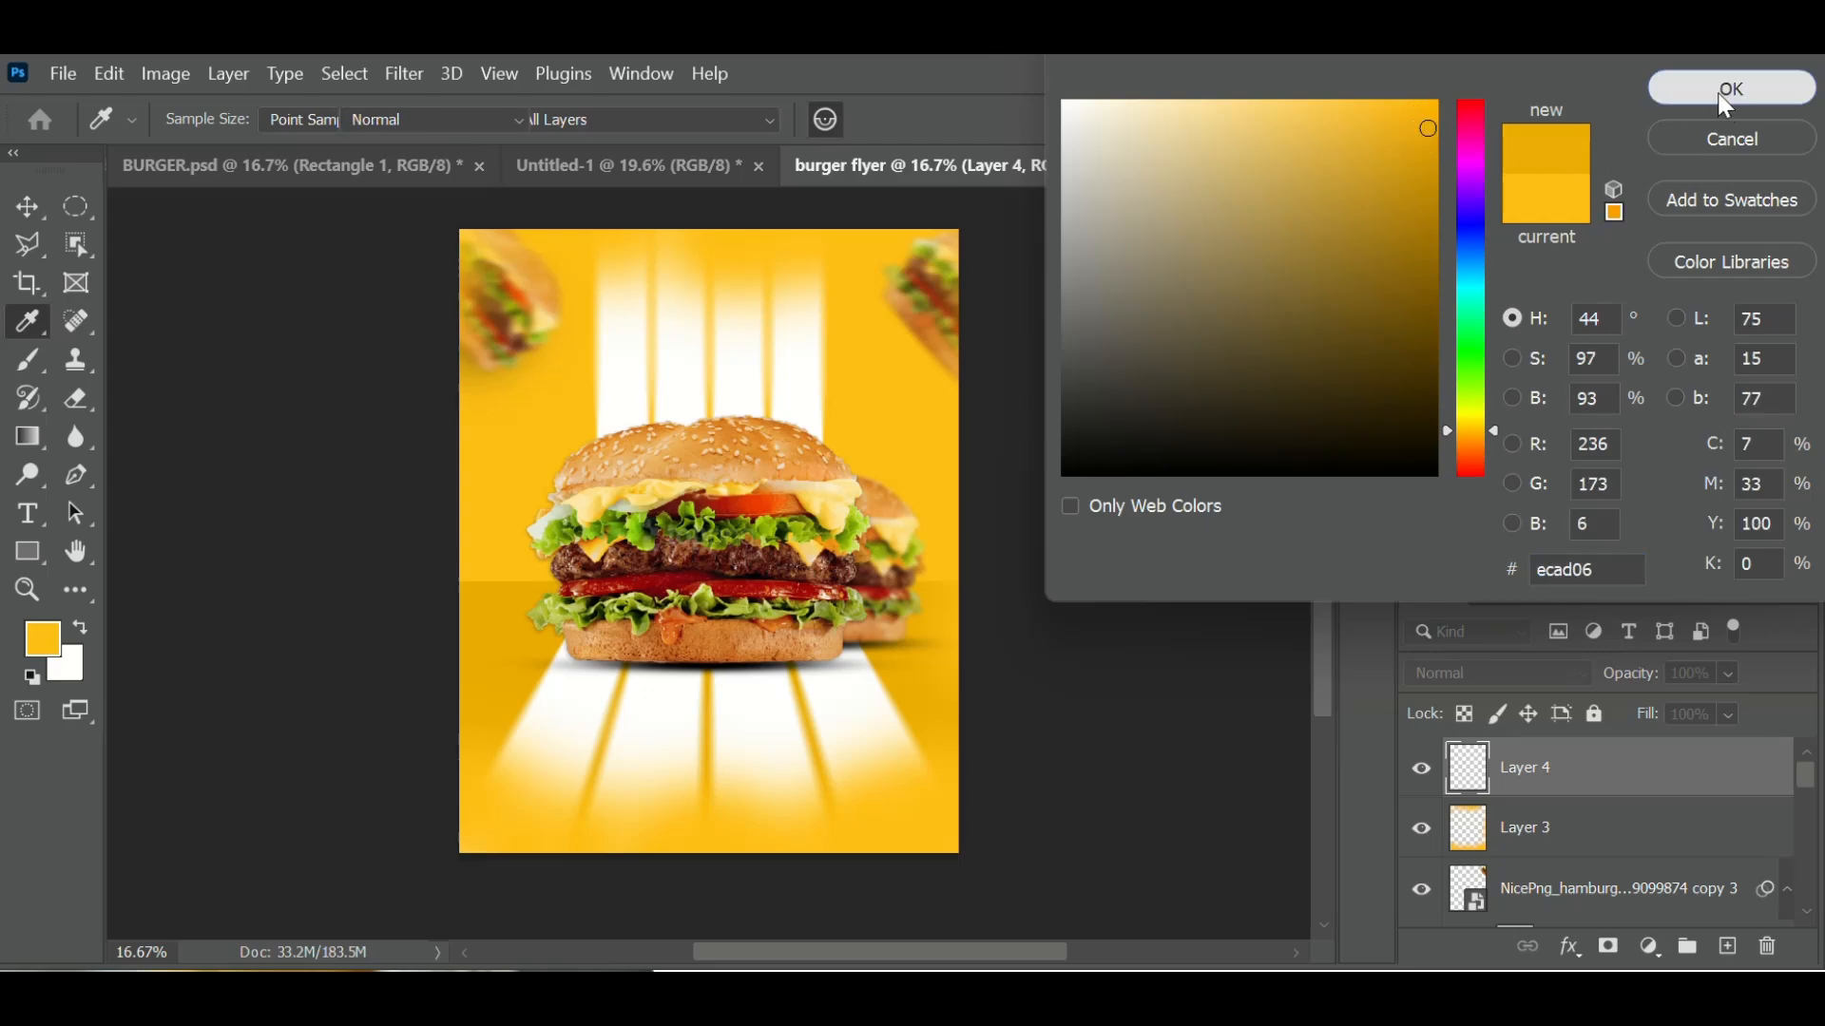
- Paint the darker yellow with a soft brush along the flyer's bottom-left and left edges
key("b")
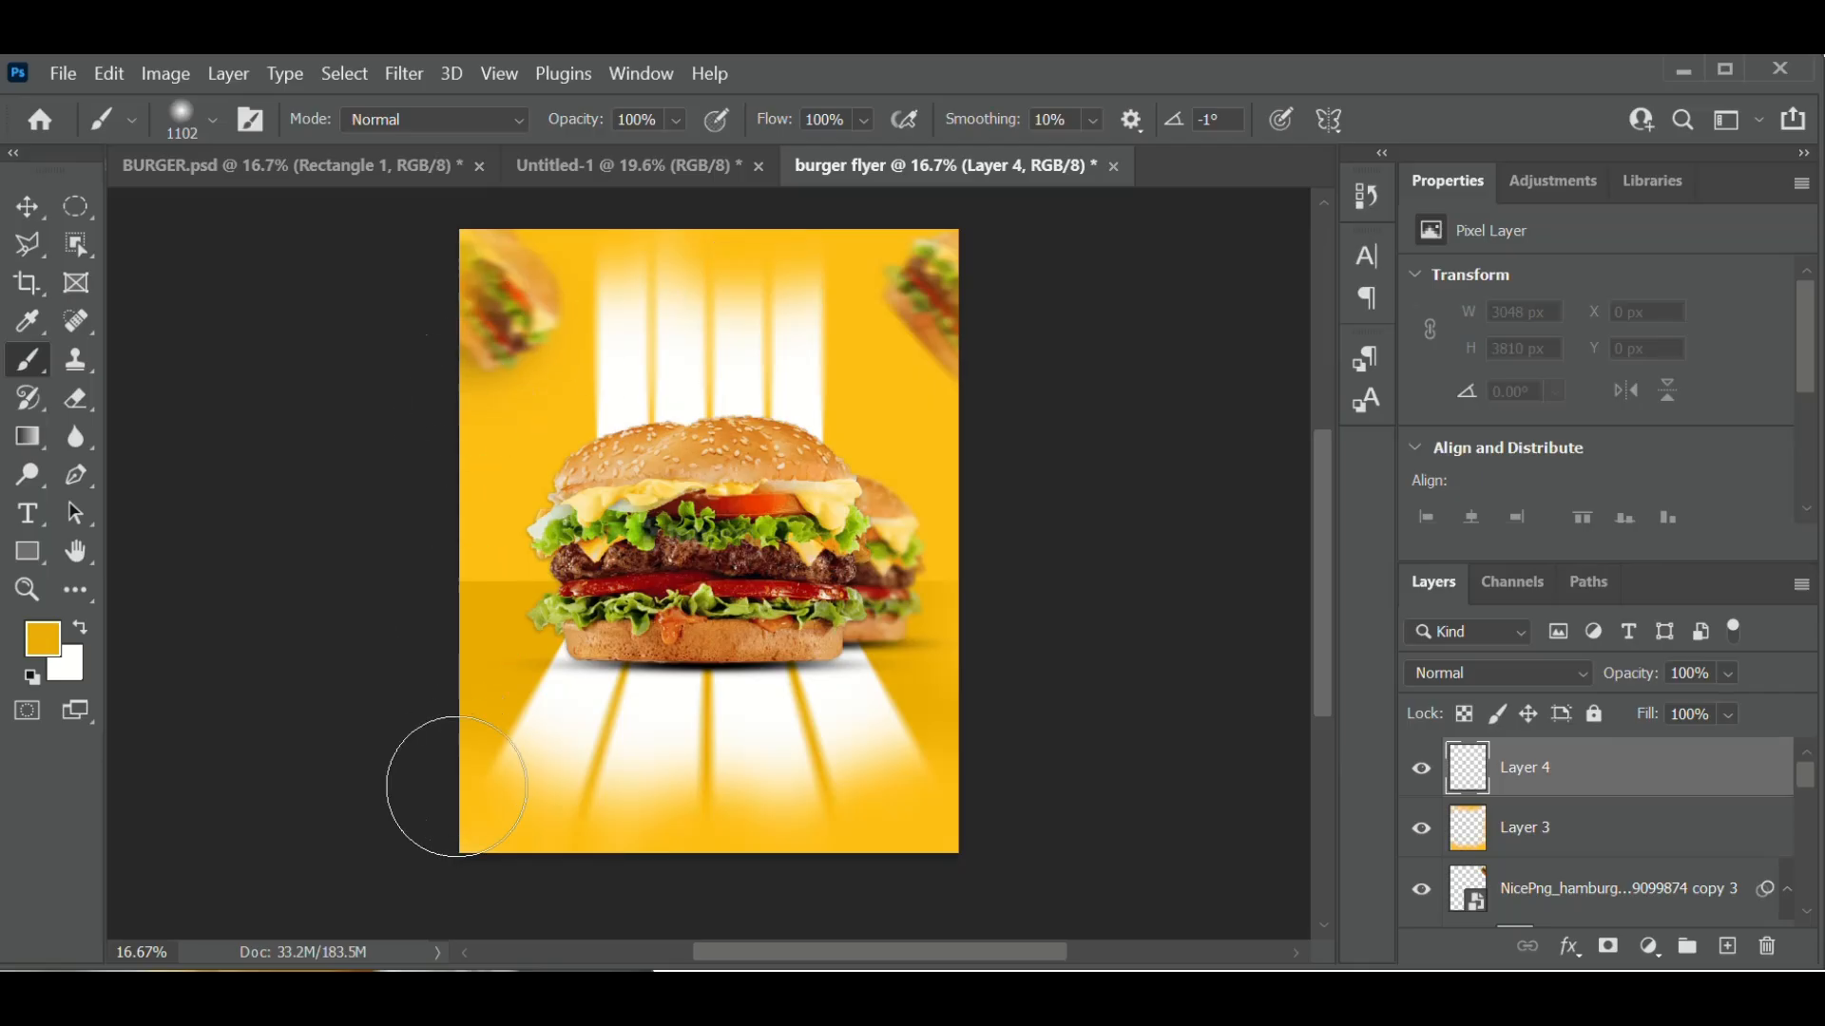
left_click(457, 814)
mouse_move(457, 814)
left_mouse_down()
mouse_move(469, 795)
mouse_move(621, 847)
mouse_move(766, 830)
mouse_move(906, 851)
mouse_move(994, 538)
mouse_move(994, 437)
mouse_move(977, 421)
mouse_move(997, 346)
mouse_move(989, 267)
mouse_move(950, 204)
mouse_move(488, 183)
mouse_move(430, 210)
left_mouse_up()
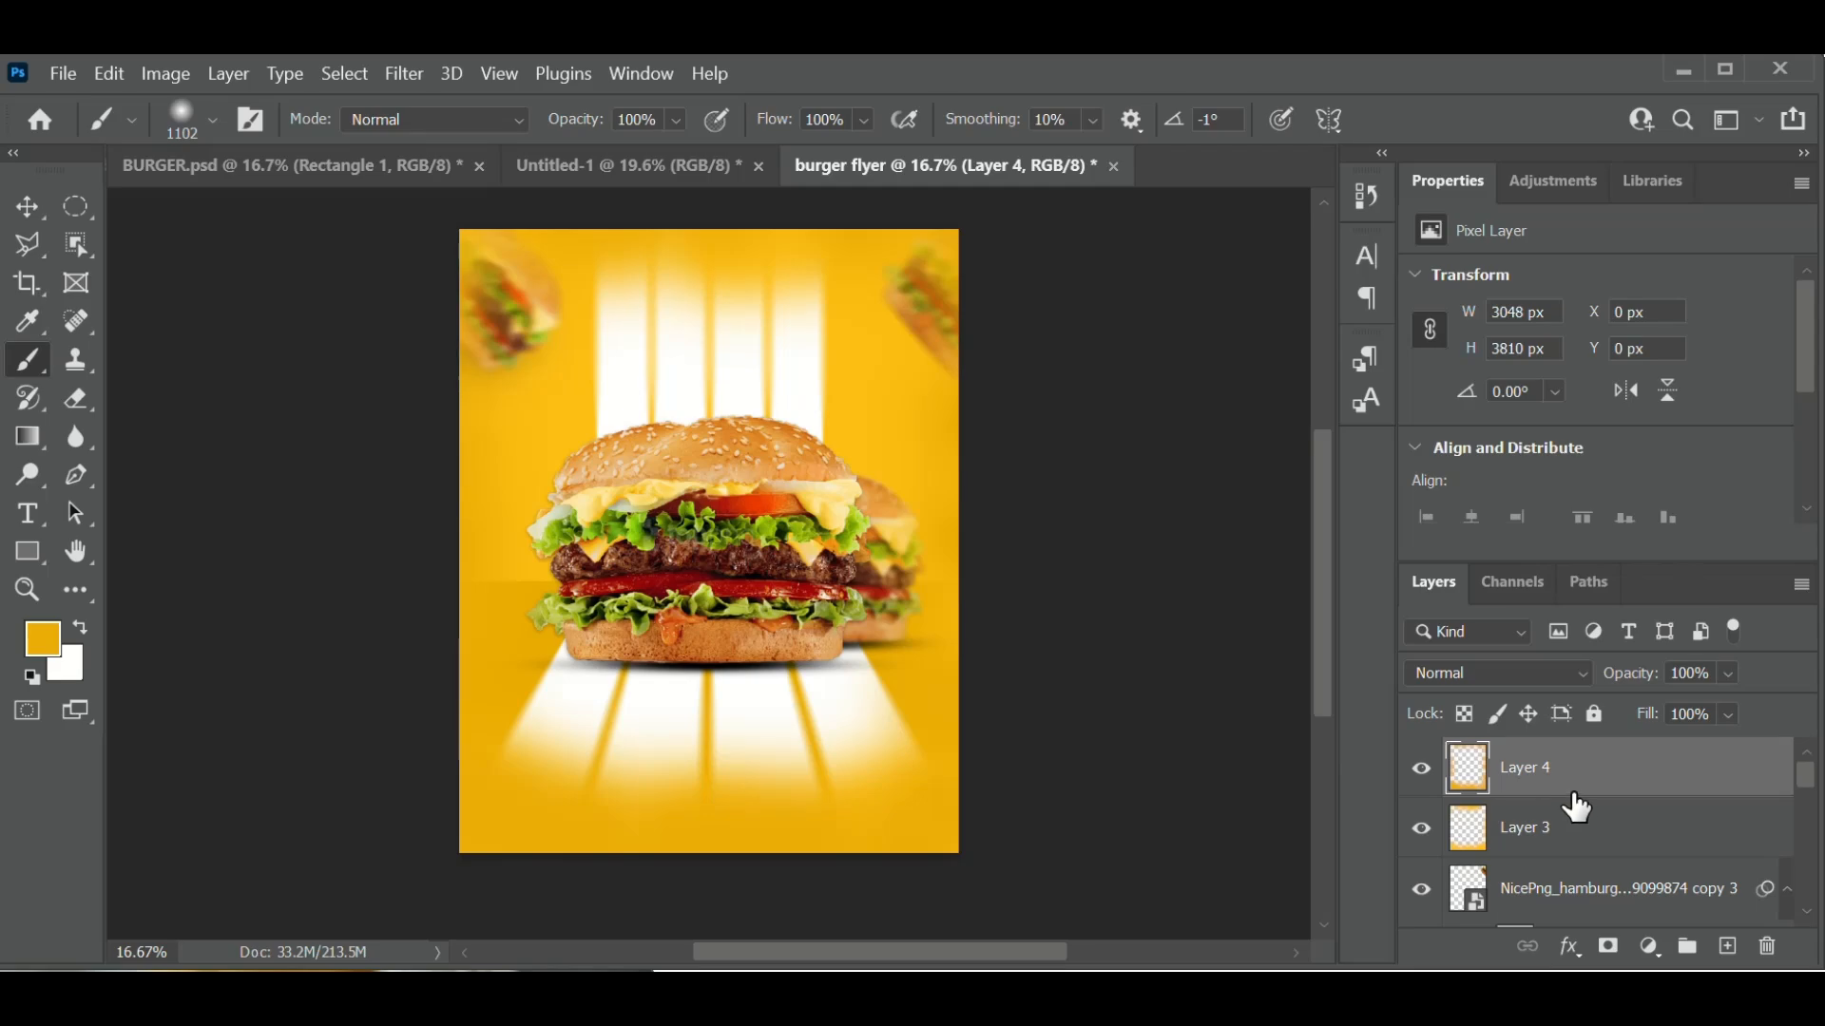
left_click(1559, 667)
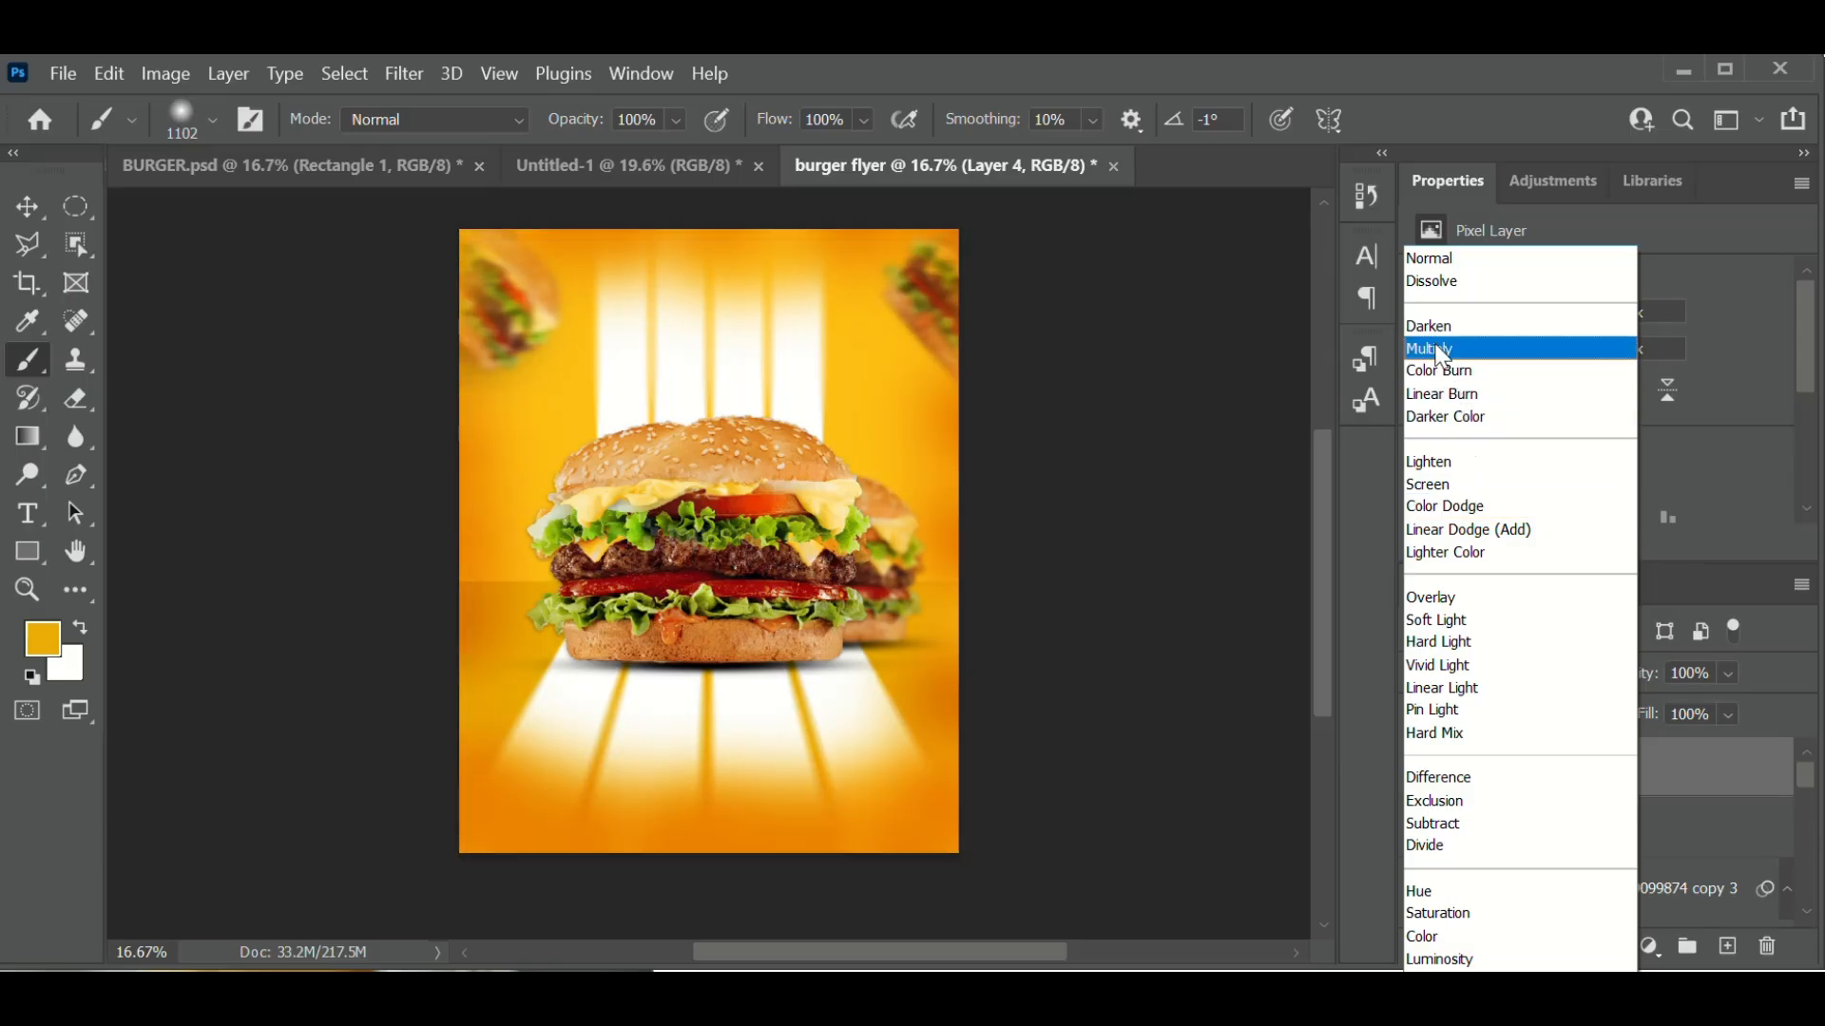
- Blend Layer 4 in Multiply at 80% opacity, turning the flyer's edges into a warm orange vignette
left_click(1442, 350)
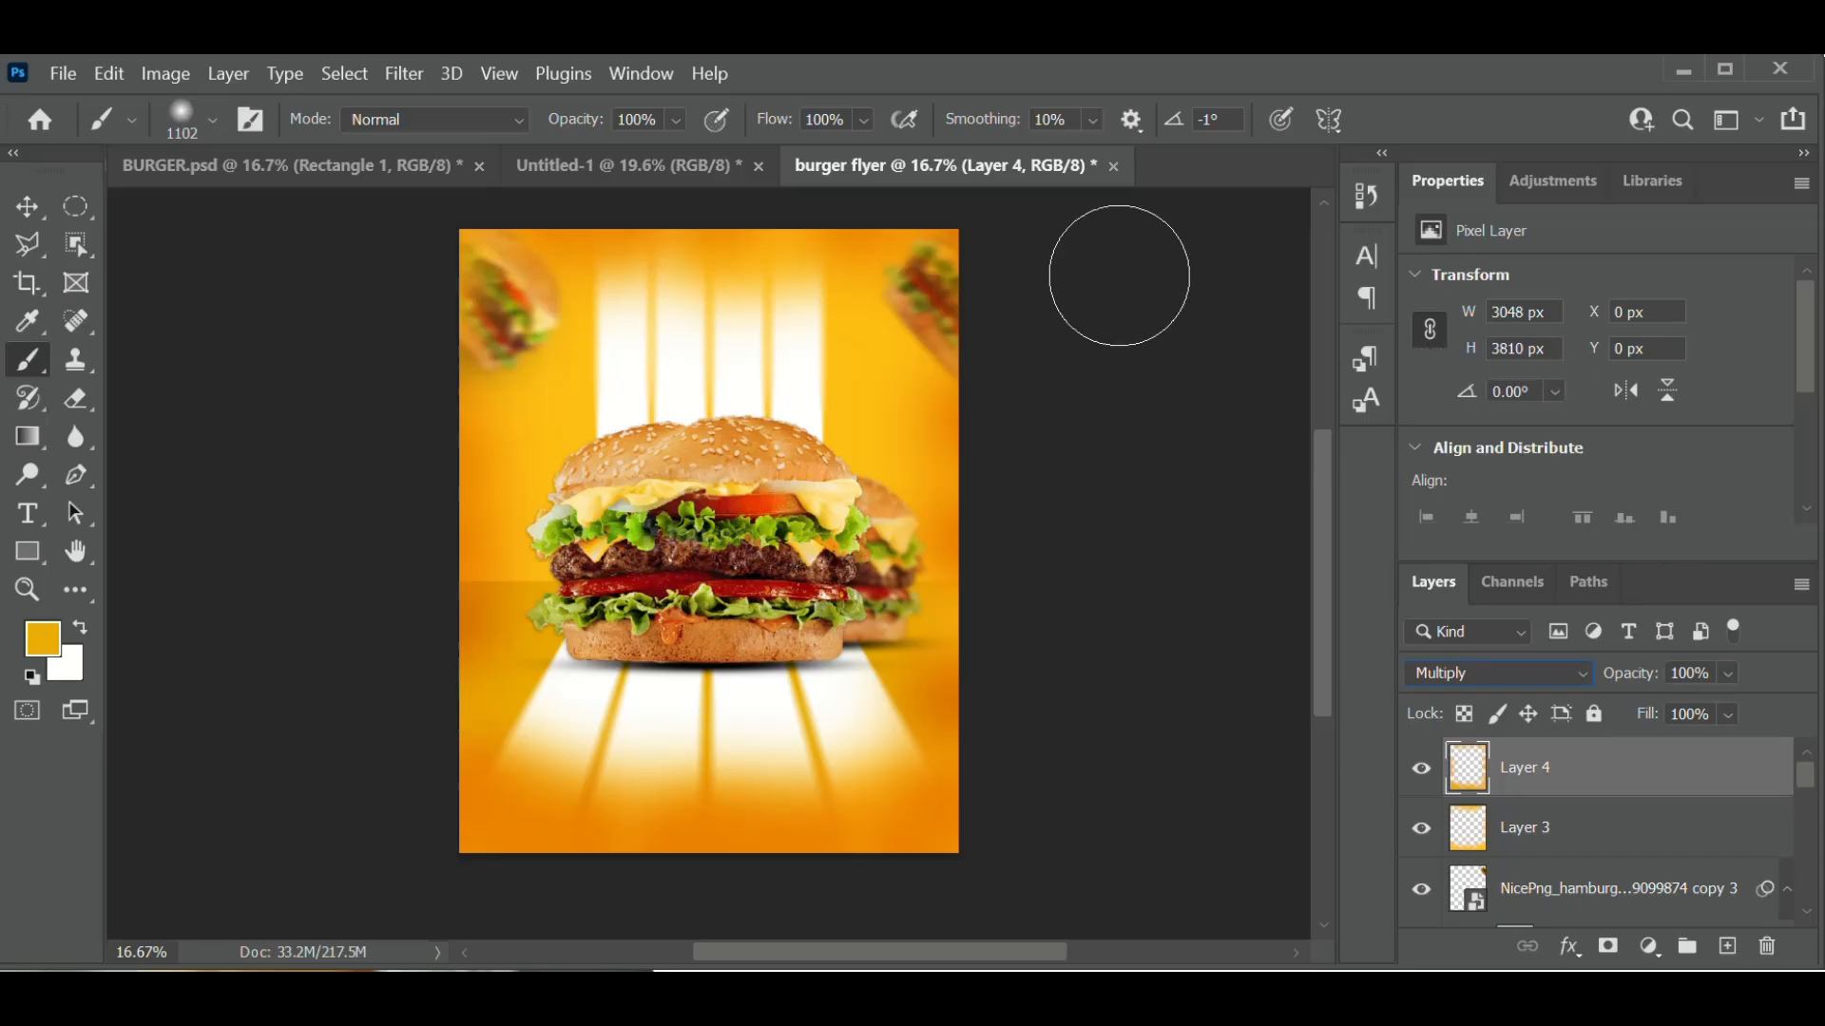
left_click(27, 206)
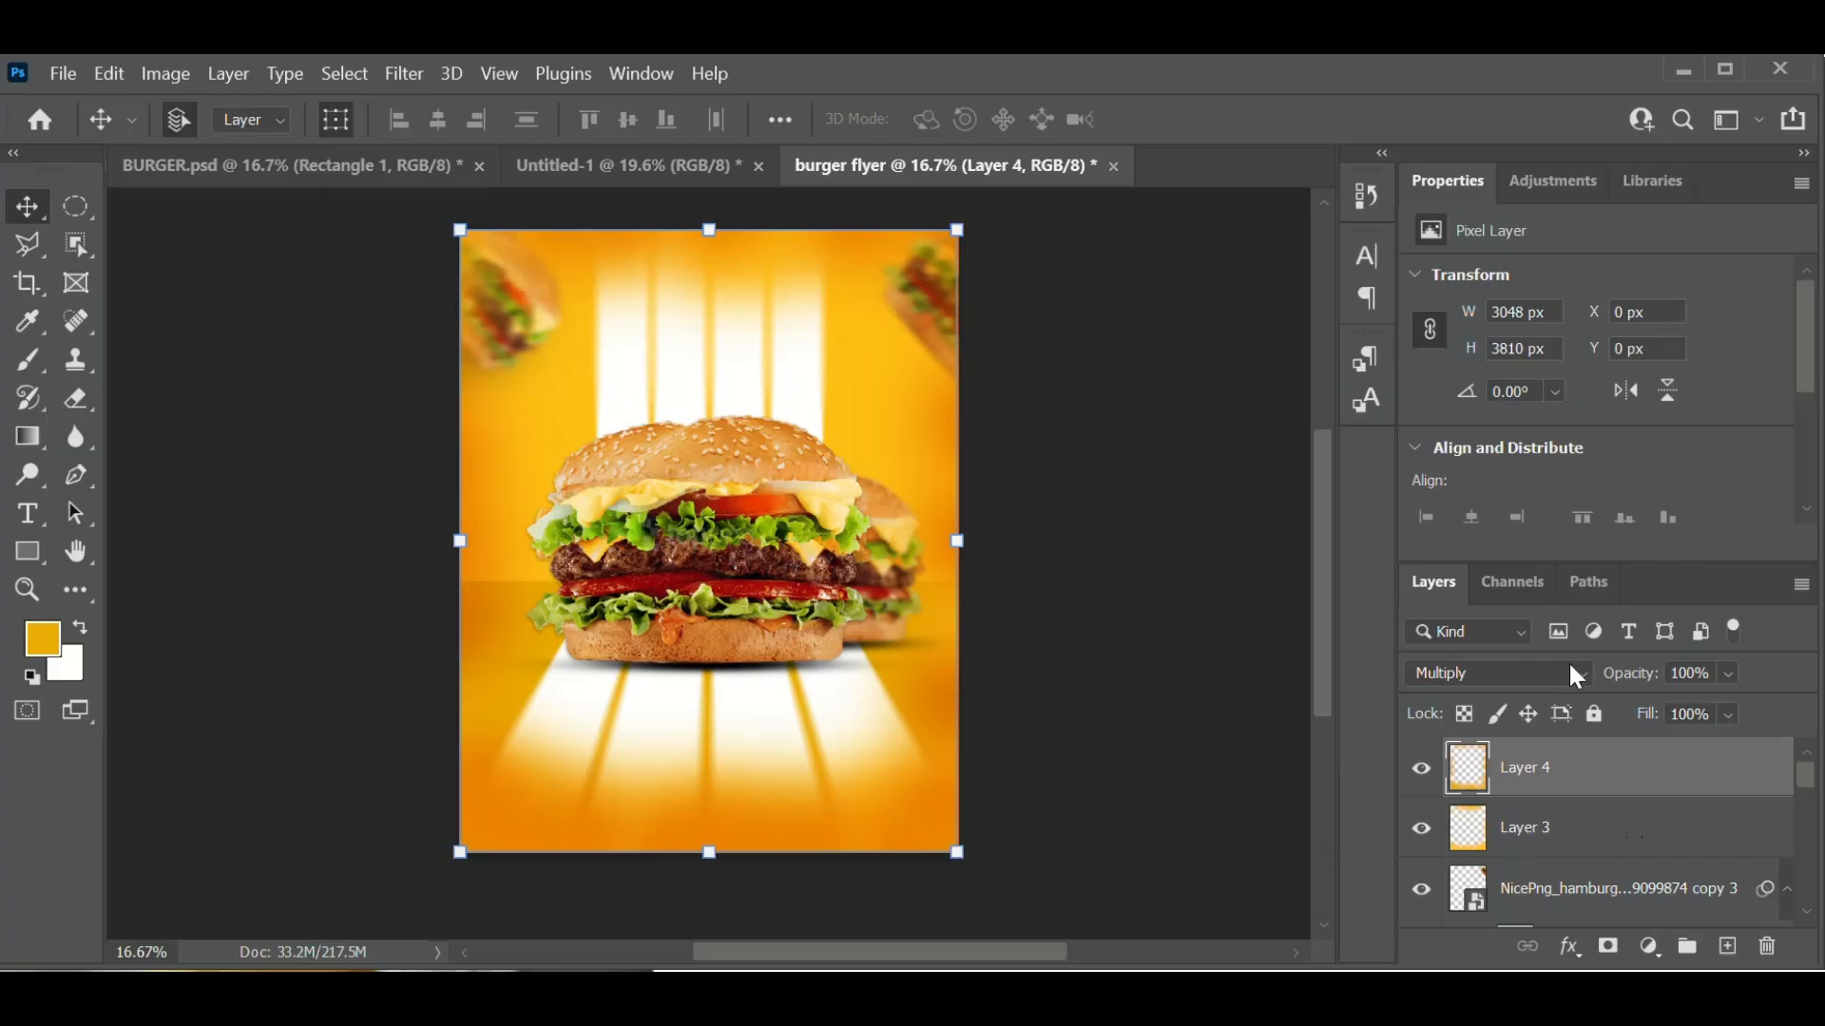
left_click(1726, 675)
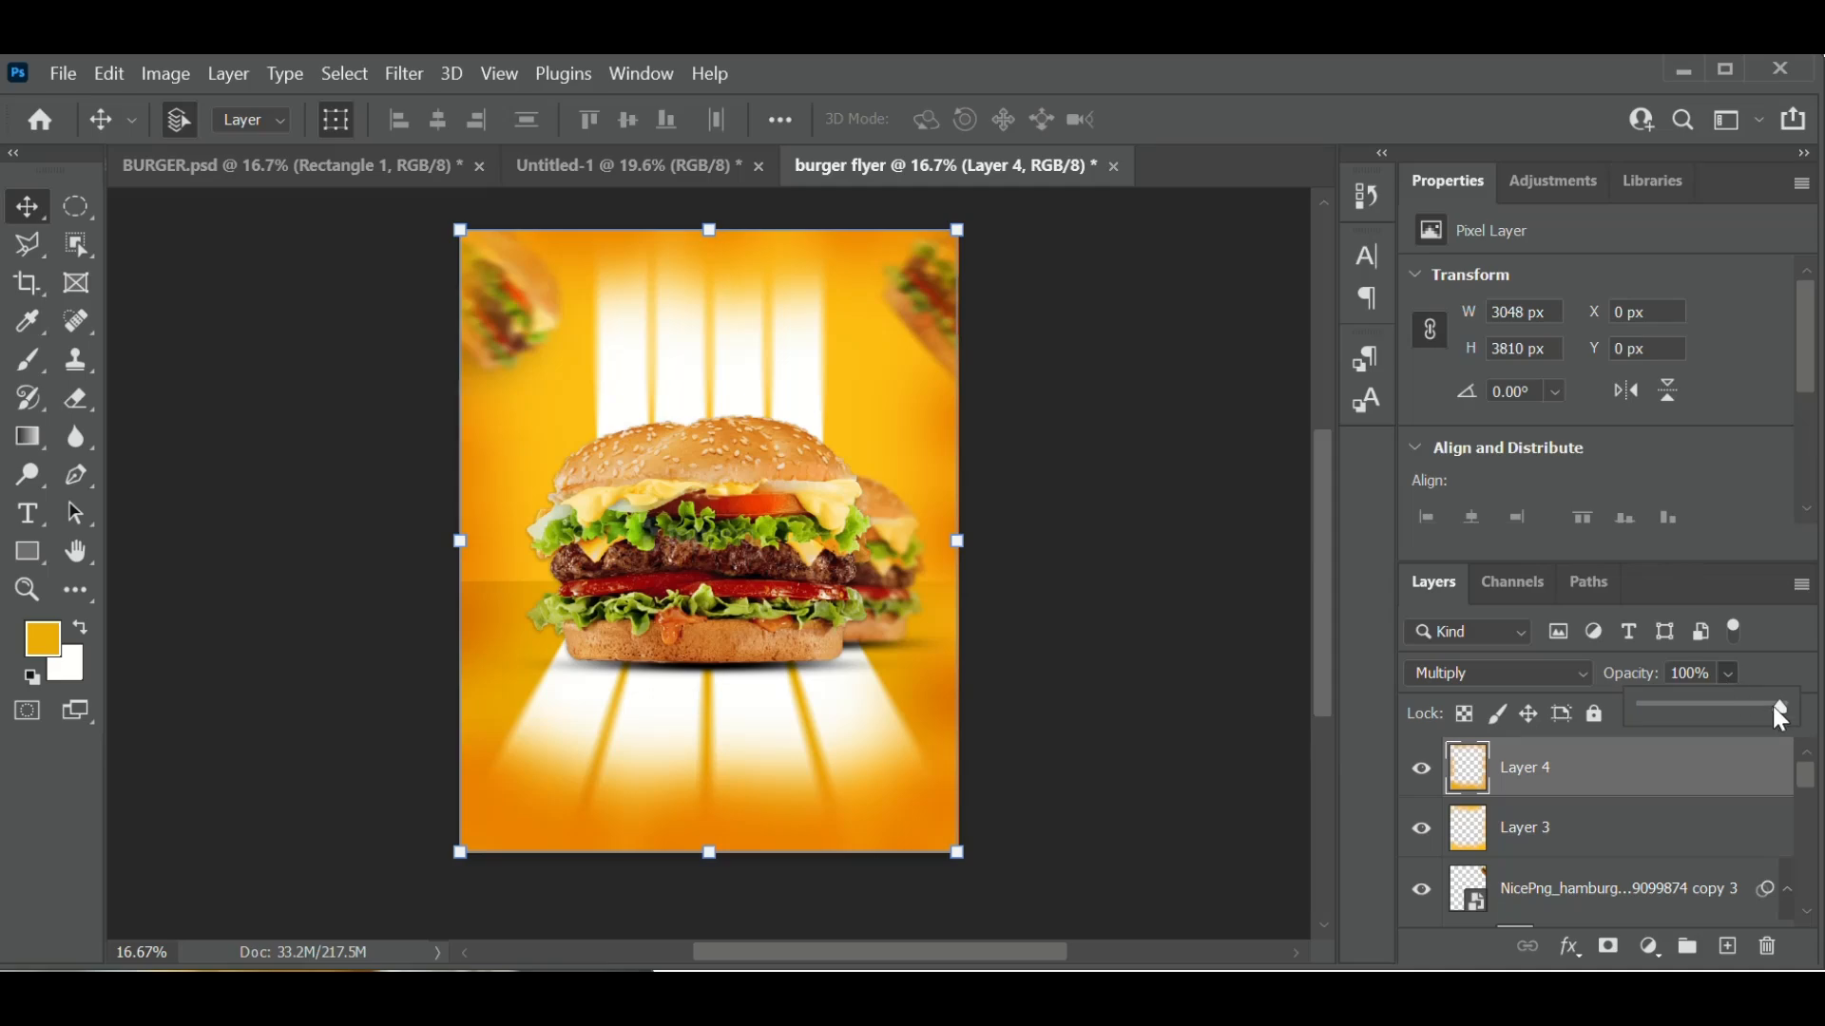
left_click(1772, 706)
left_click_drag(1772, 704, 1737, 708)
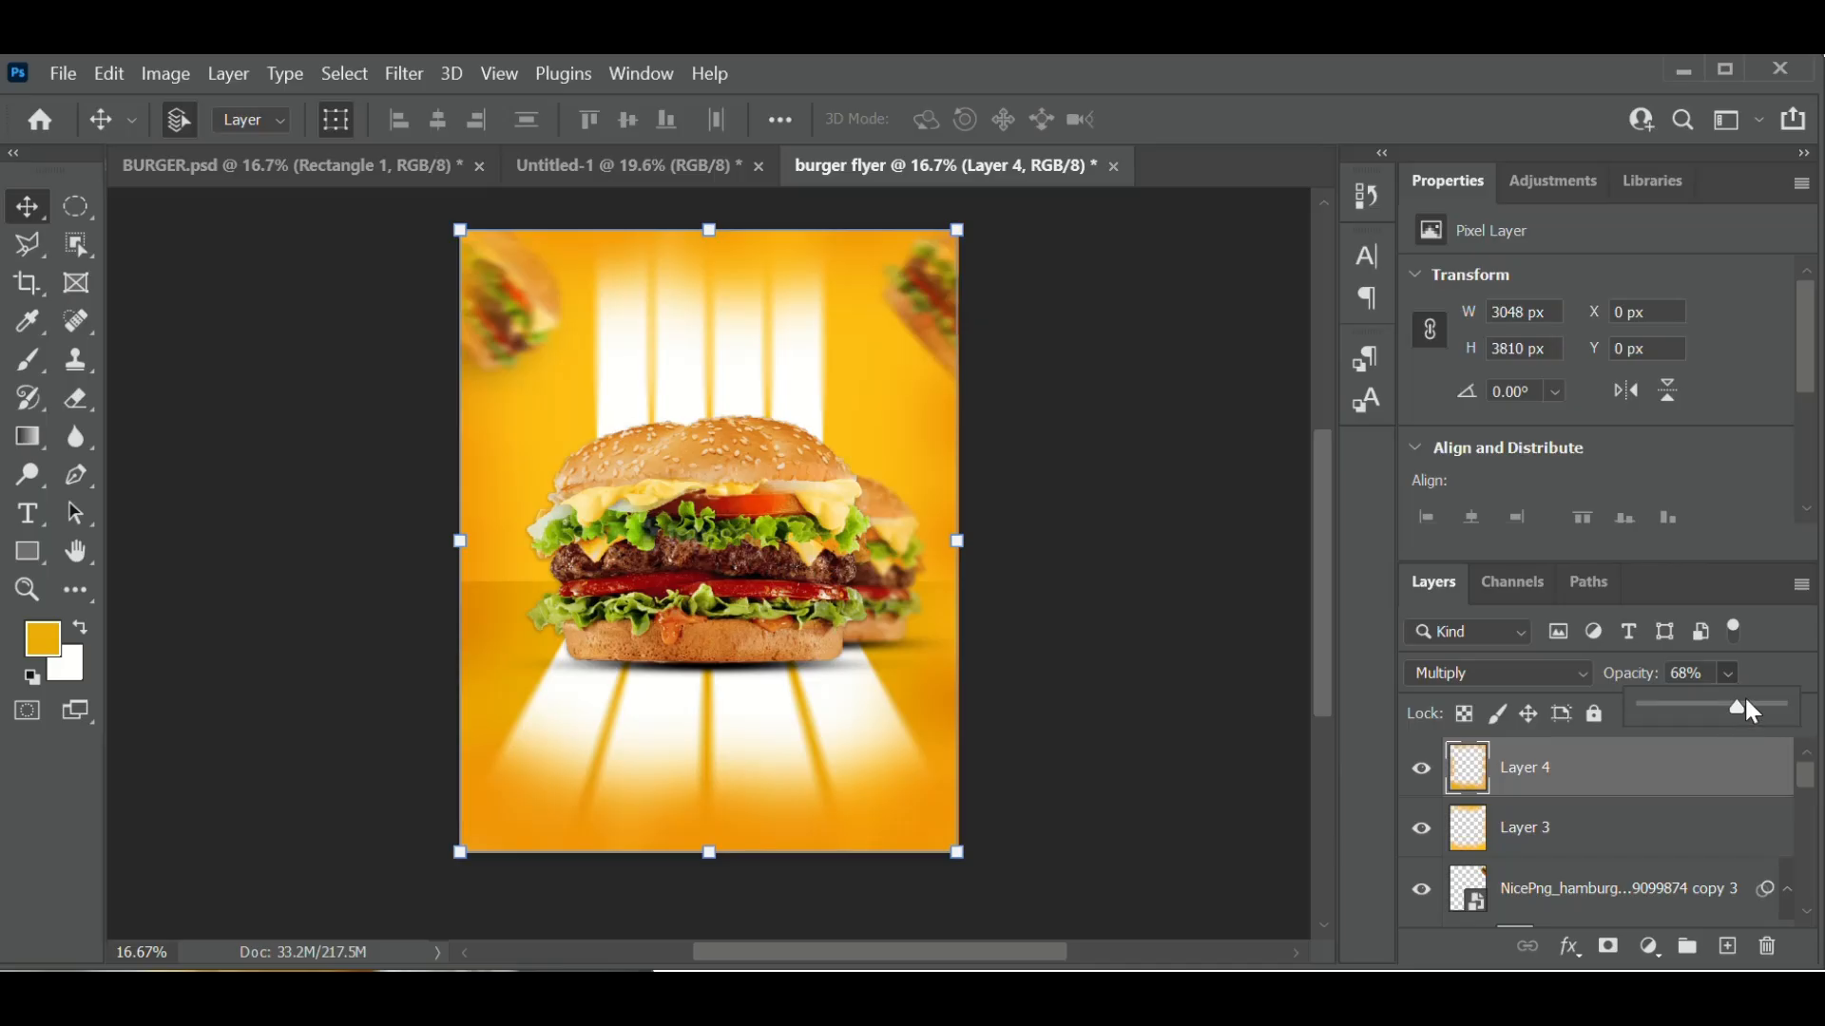
left_click_drag(1737, 707, 1787, 704)
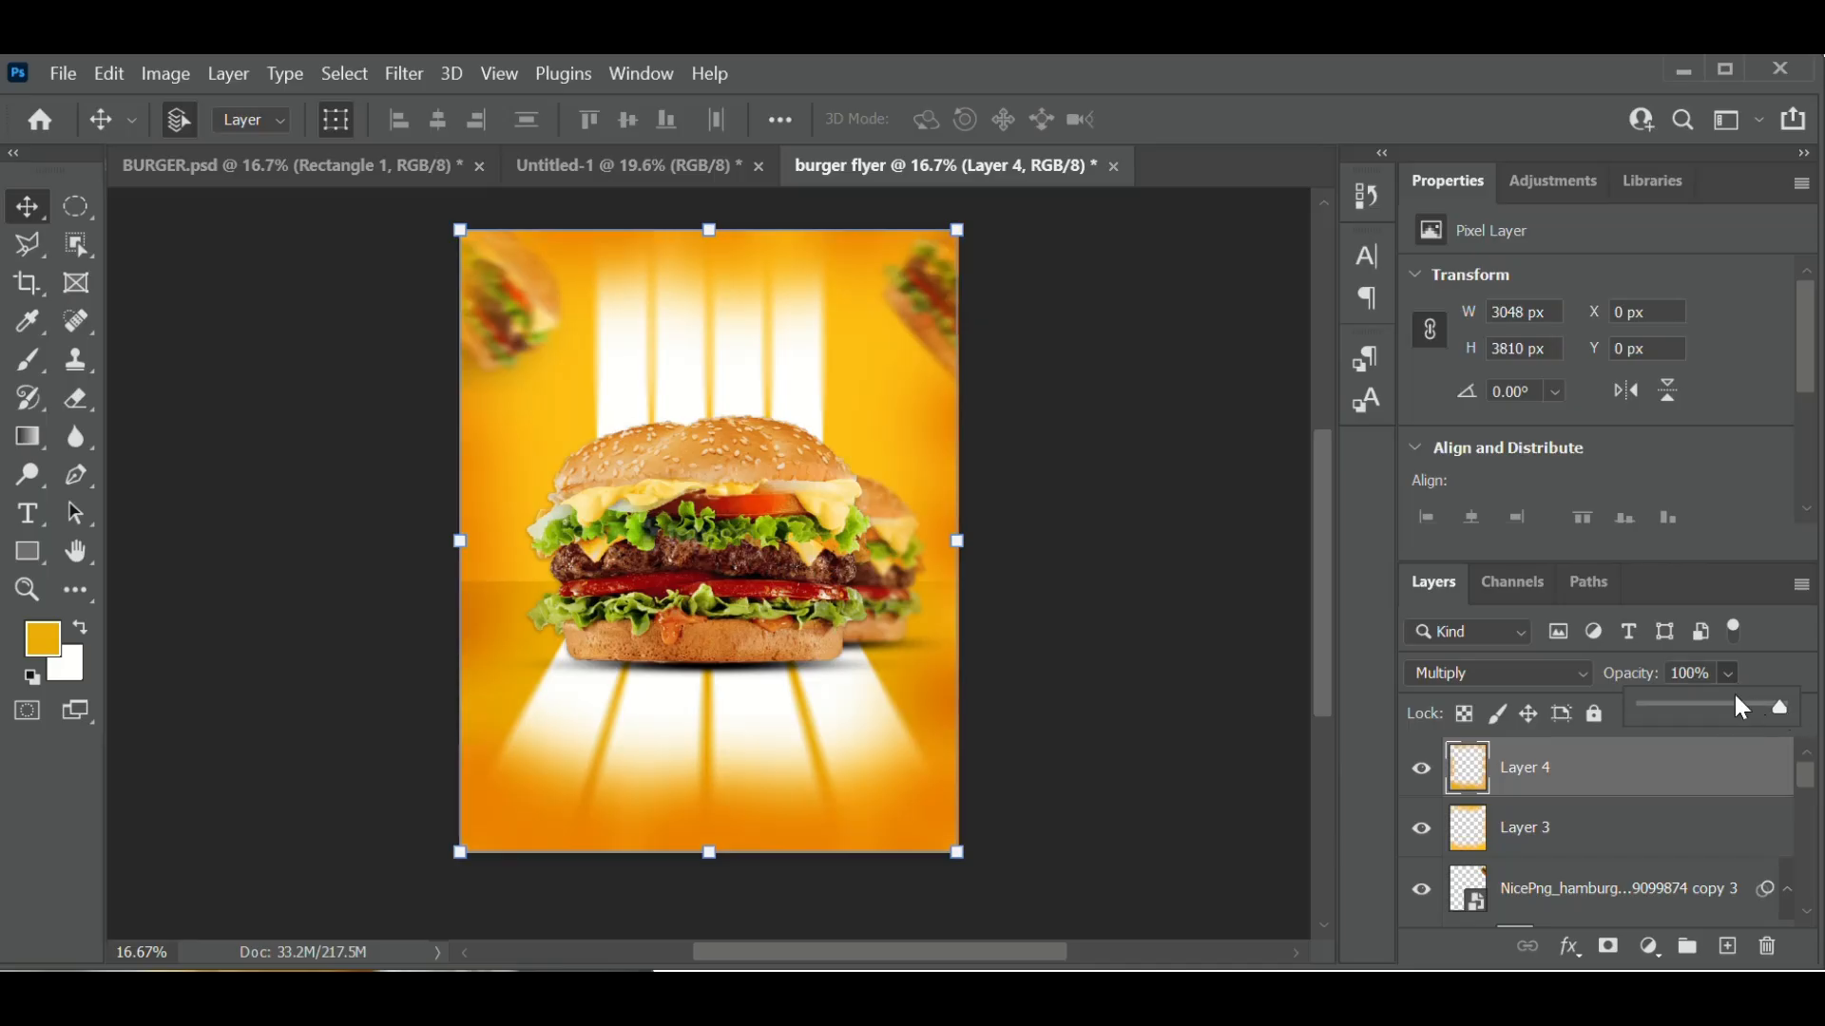
left_click(1717, 665)
left_click(1720, 666)
left_click_drag(1779, 715, 1760, 727)
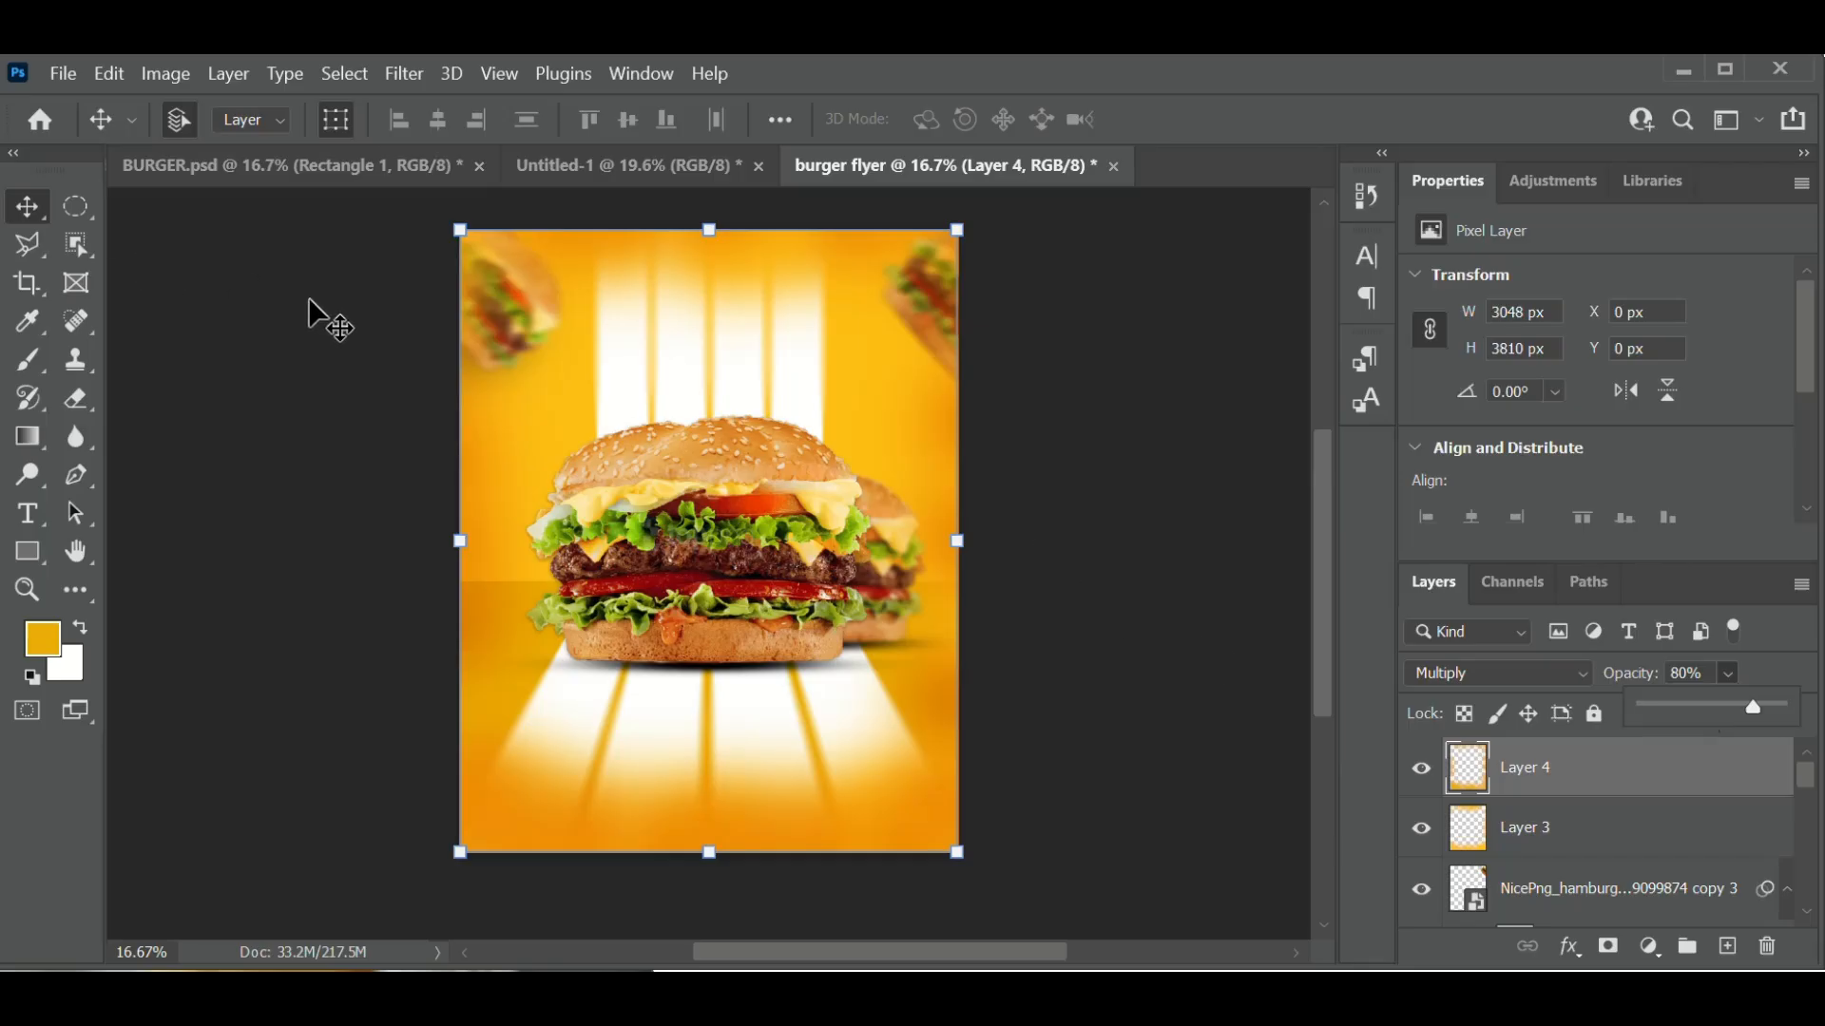
left_click(283, 312)
left_click(285, 326)
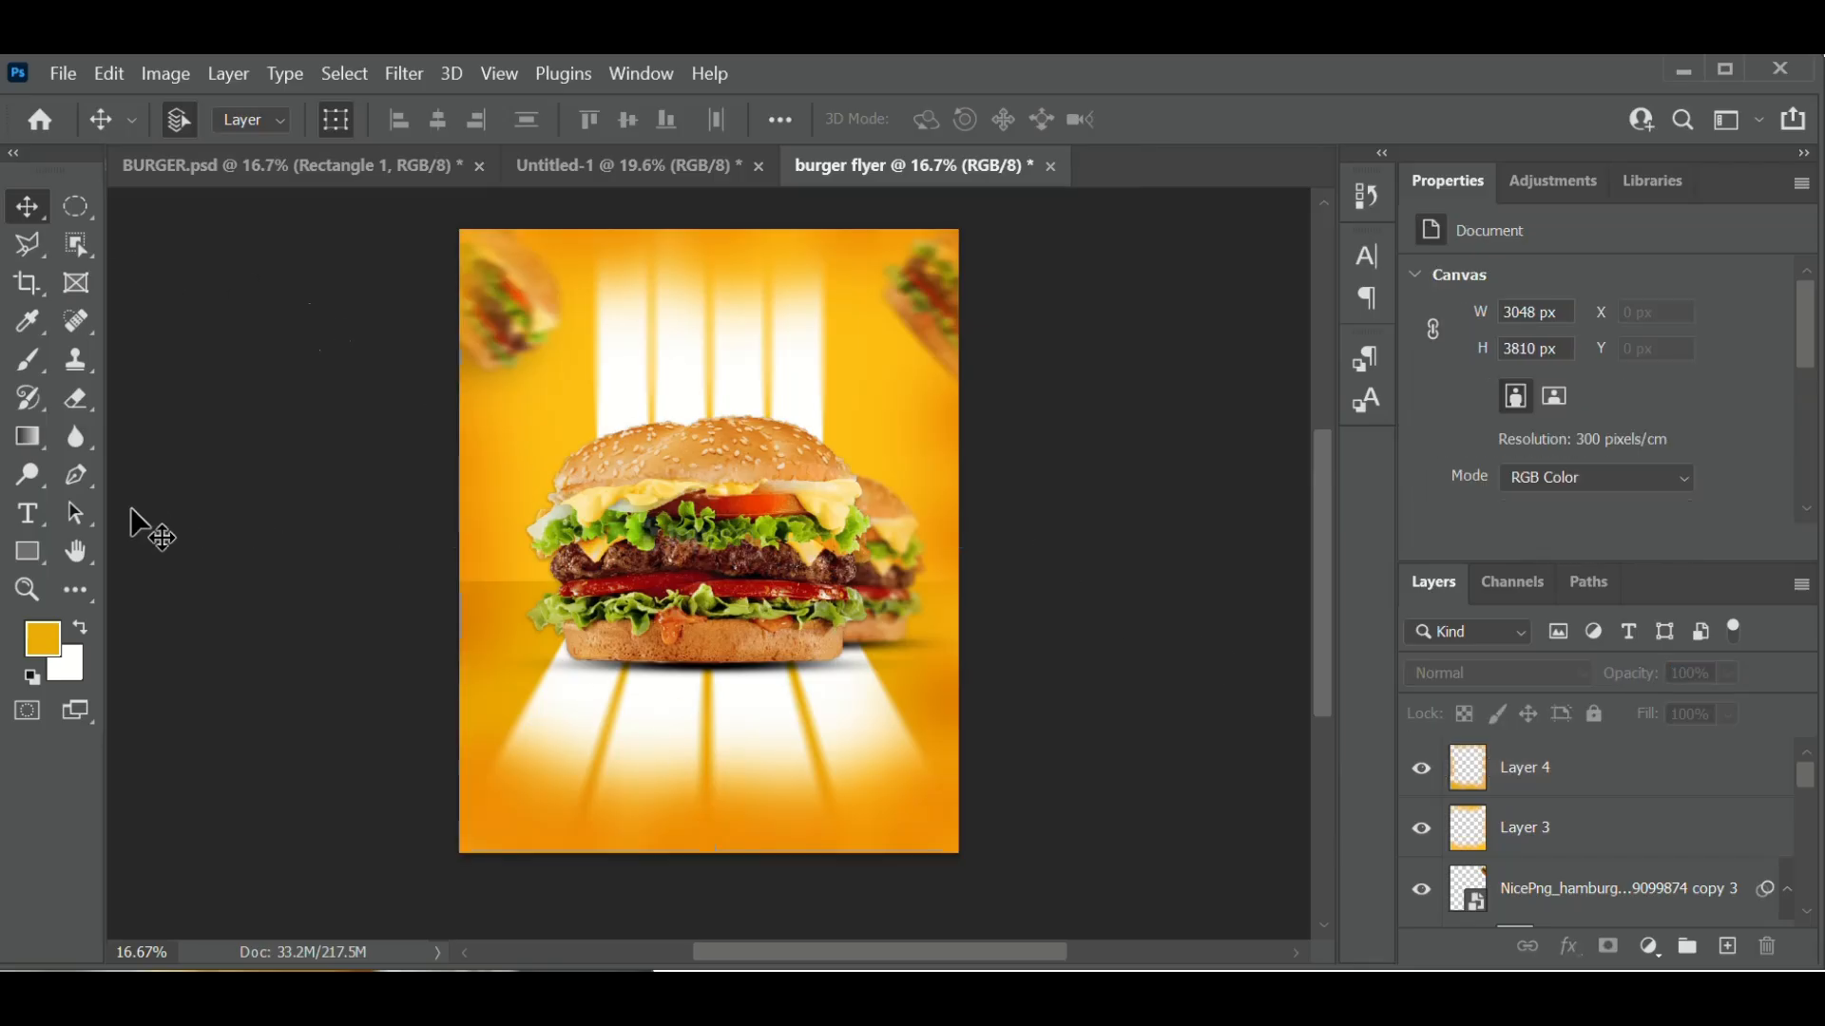
- Draw a 608 × 619 px yellow Rectangle 2 shape over the burger's lower right
left_click(33, 553)
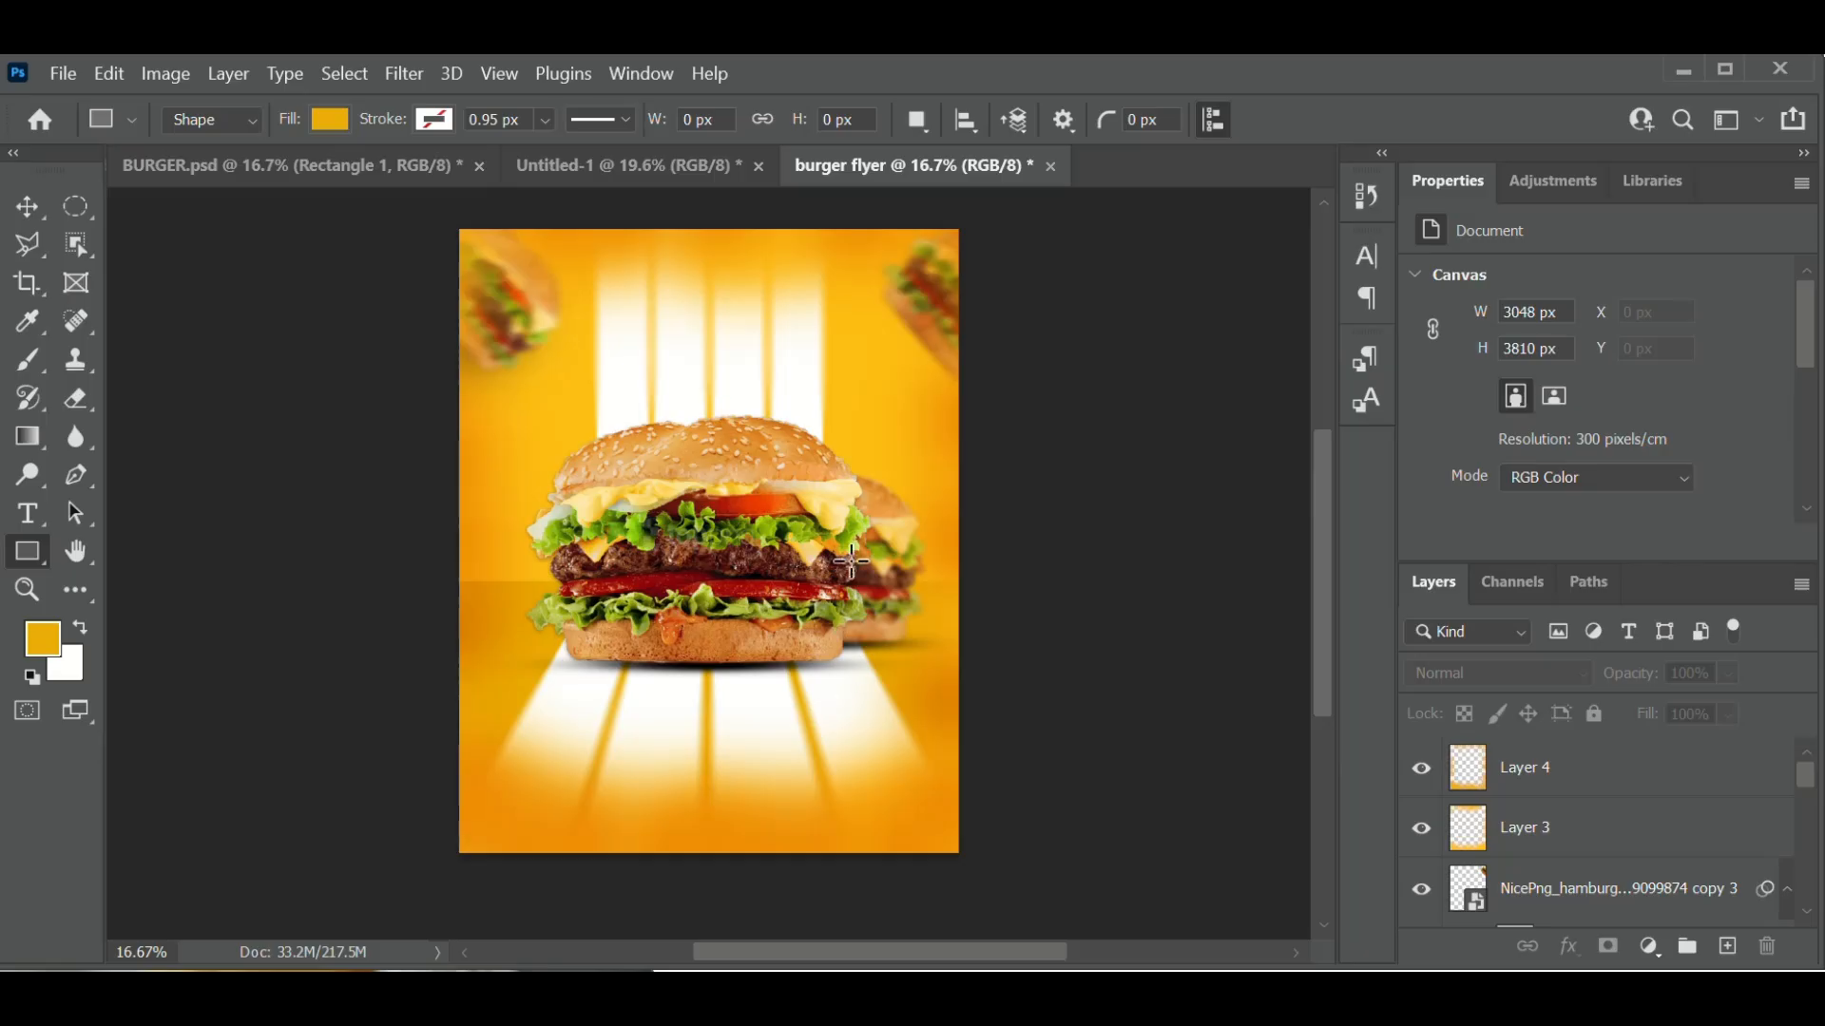
left_click(439, 121)
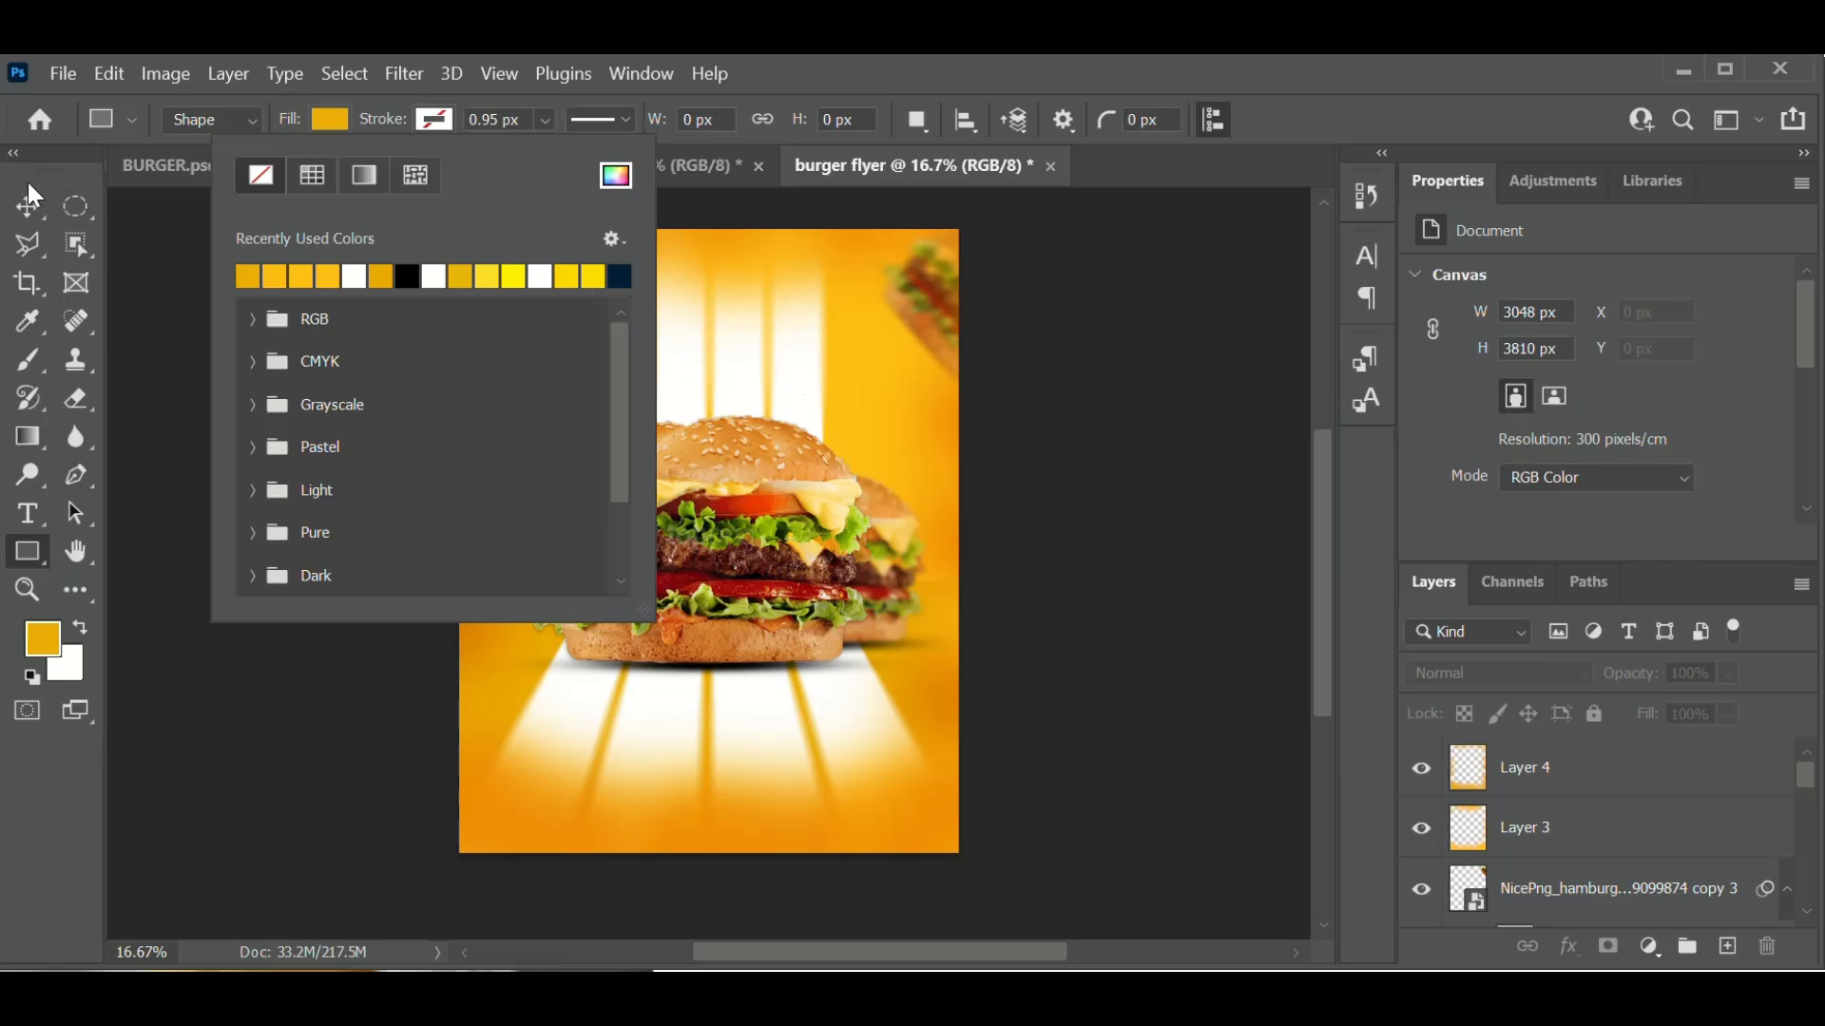
left_click(27, 215)
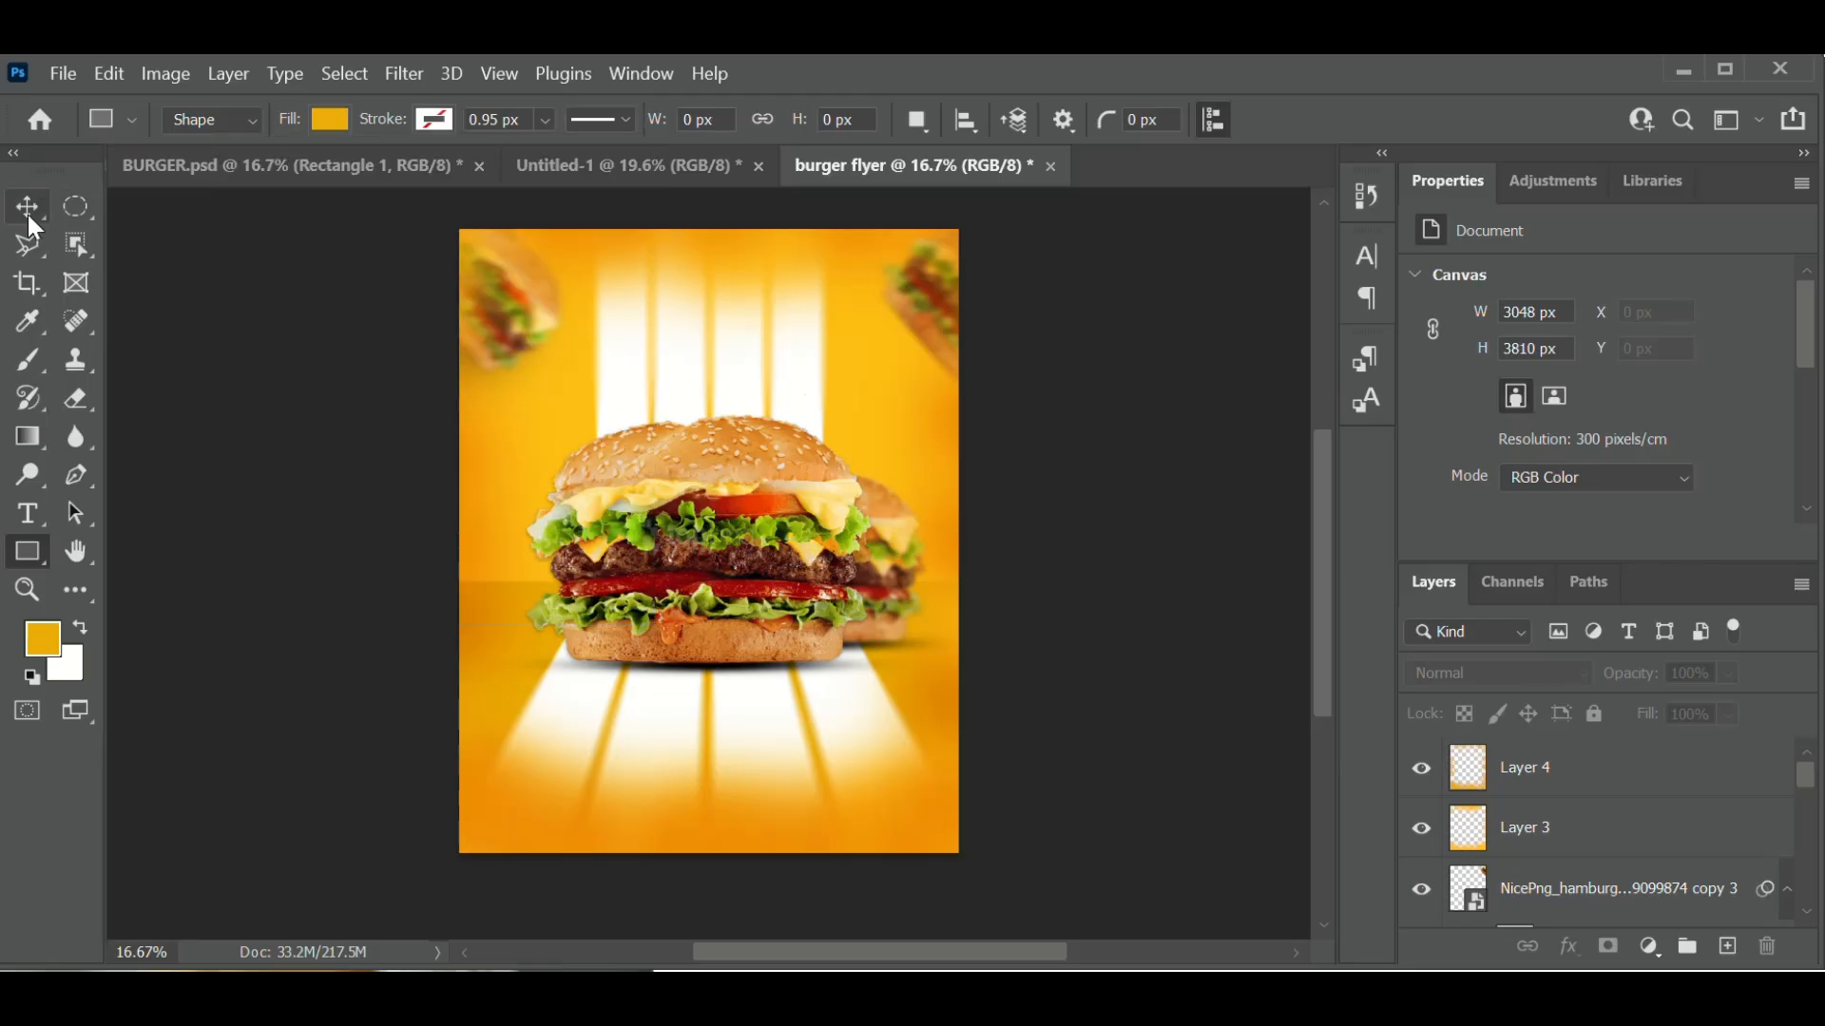
right_click(34, 551)
left_click(143, 549)
left_click(138, 554)
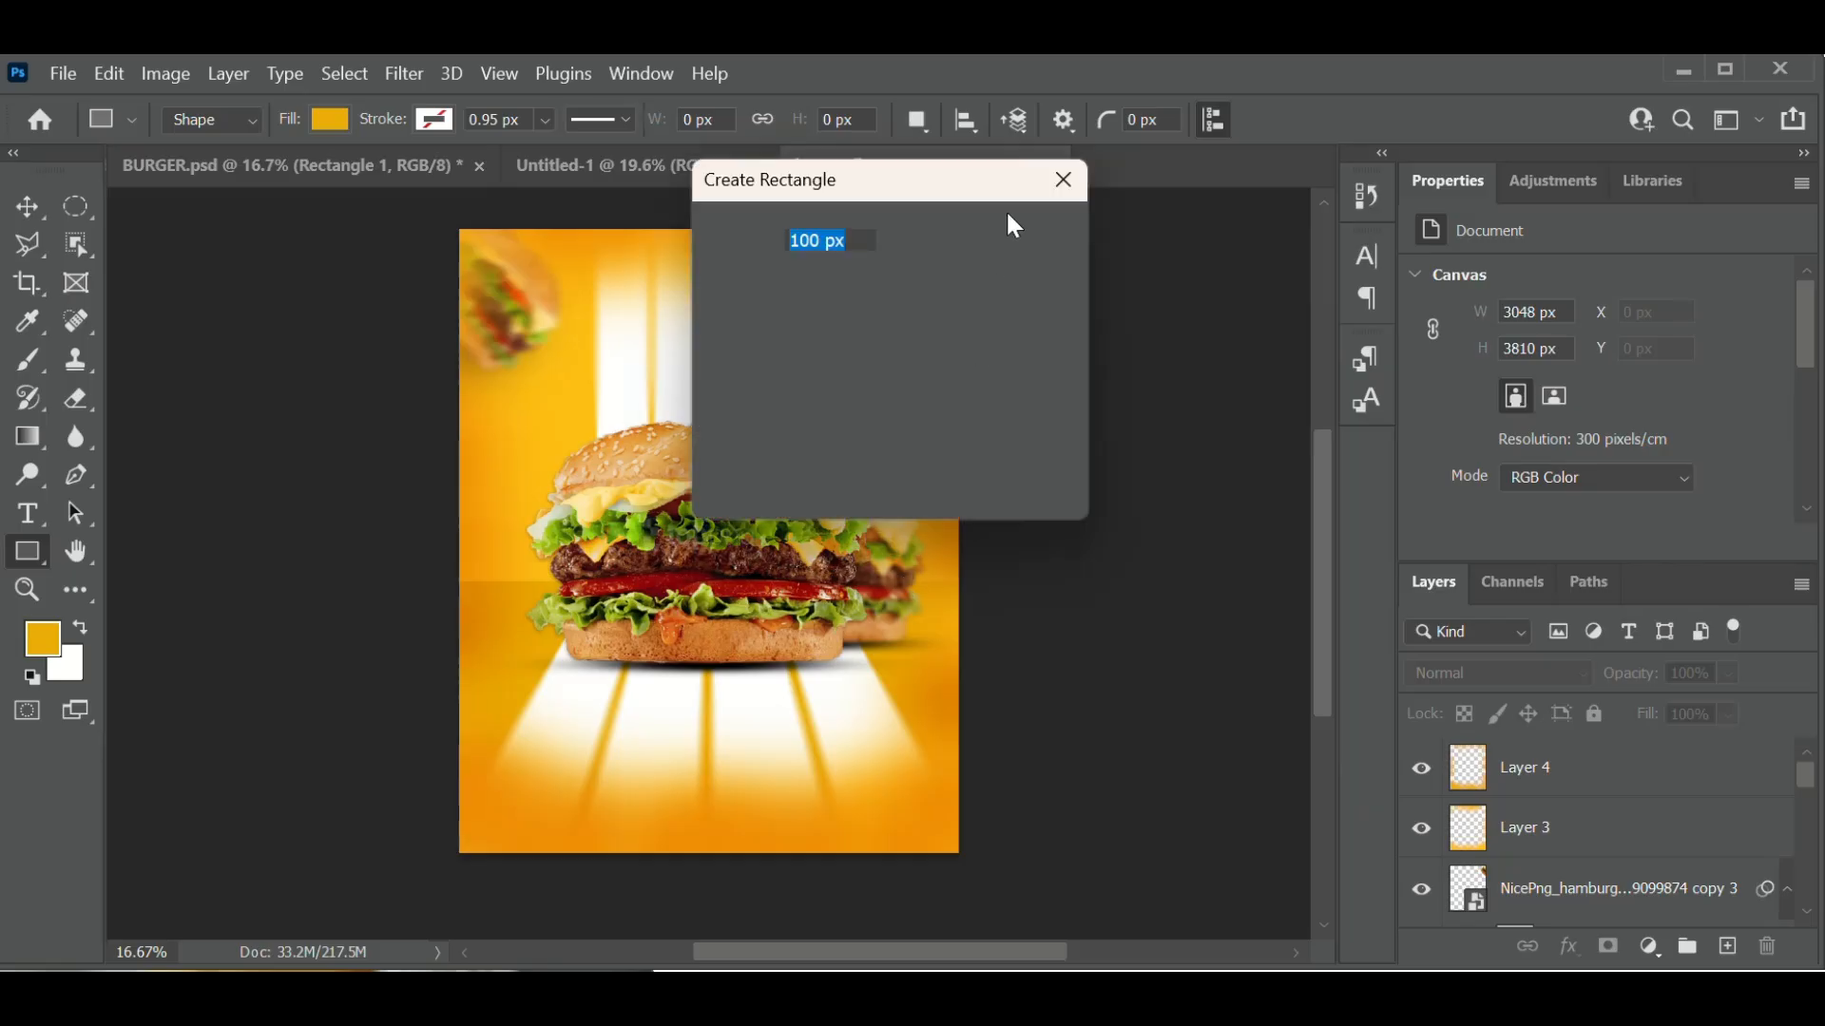
left_click(1068, 177)
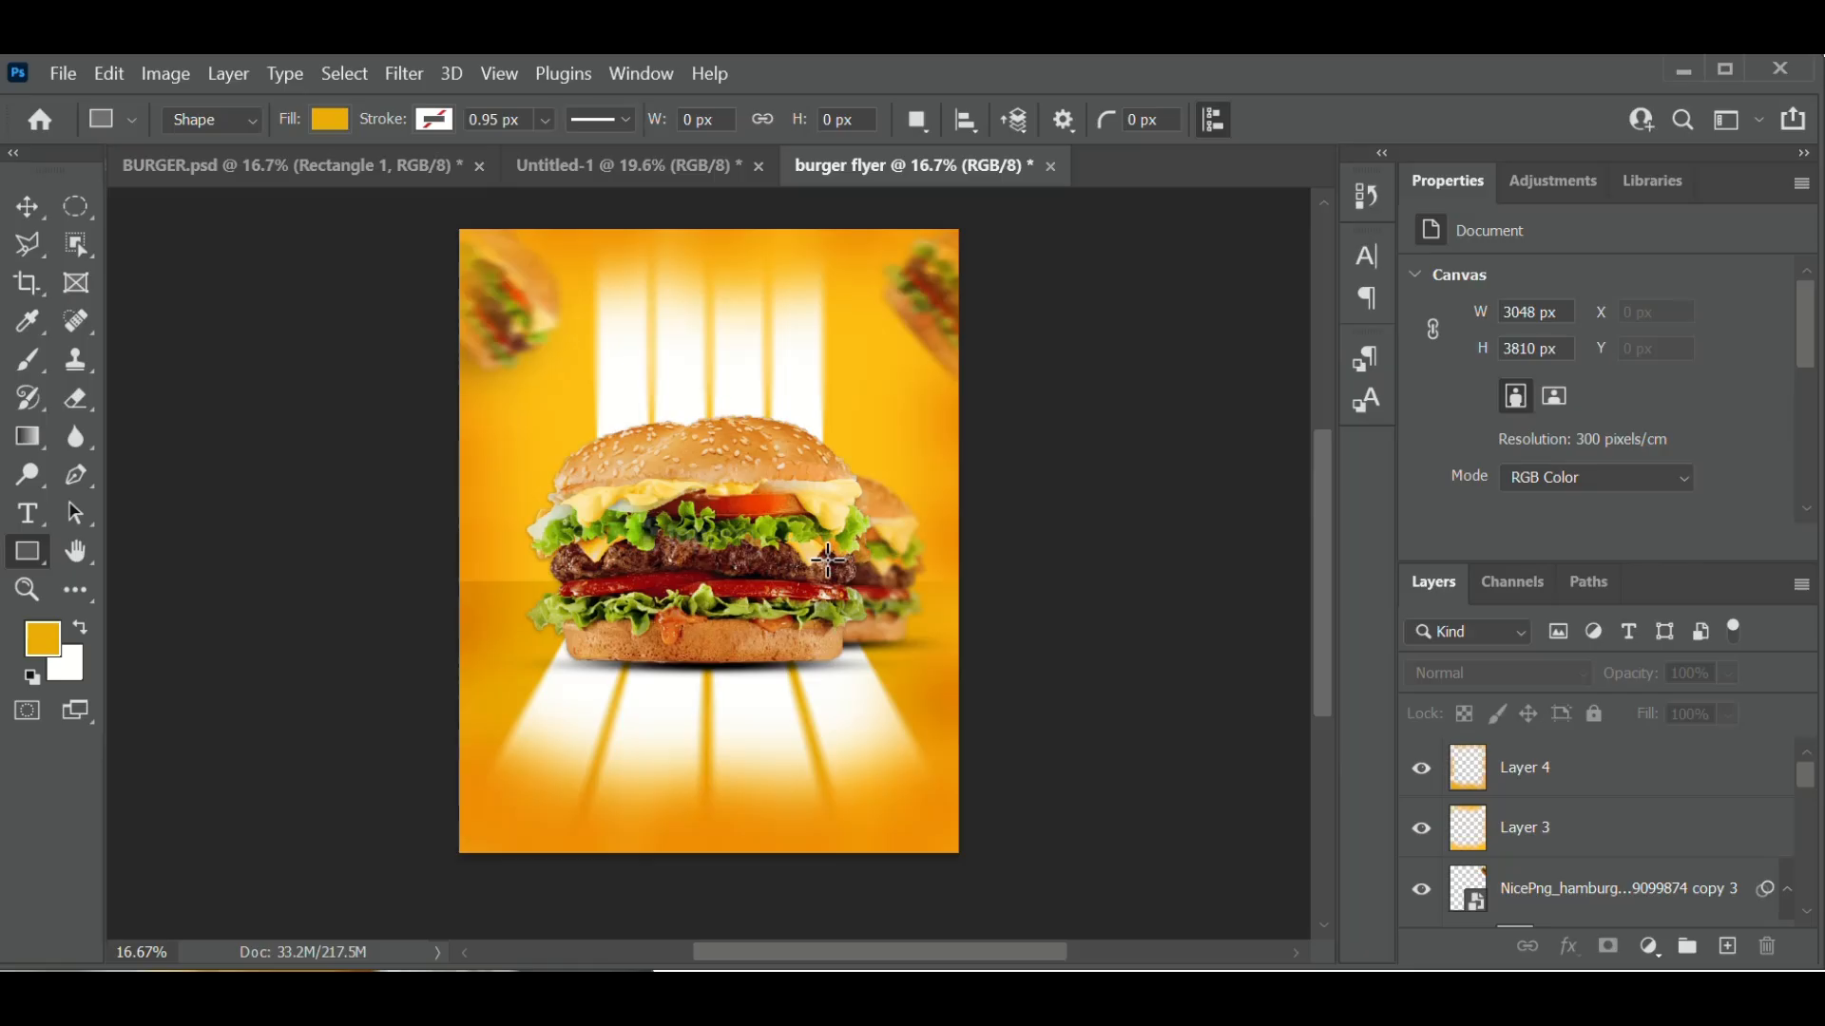
left_click_drag(828, 561, 910, 641)
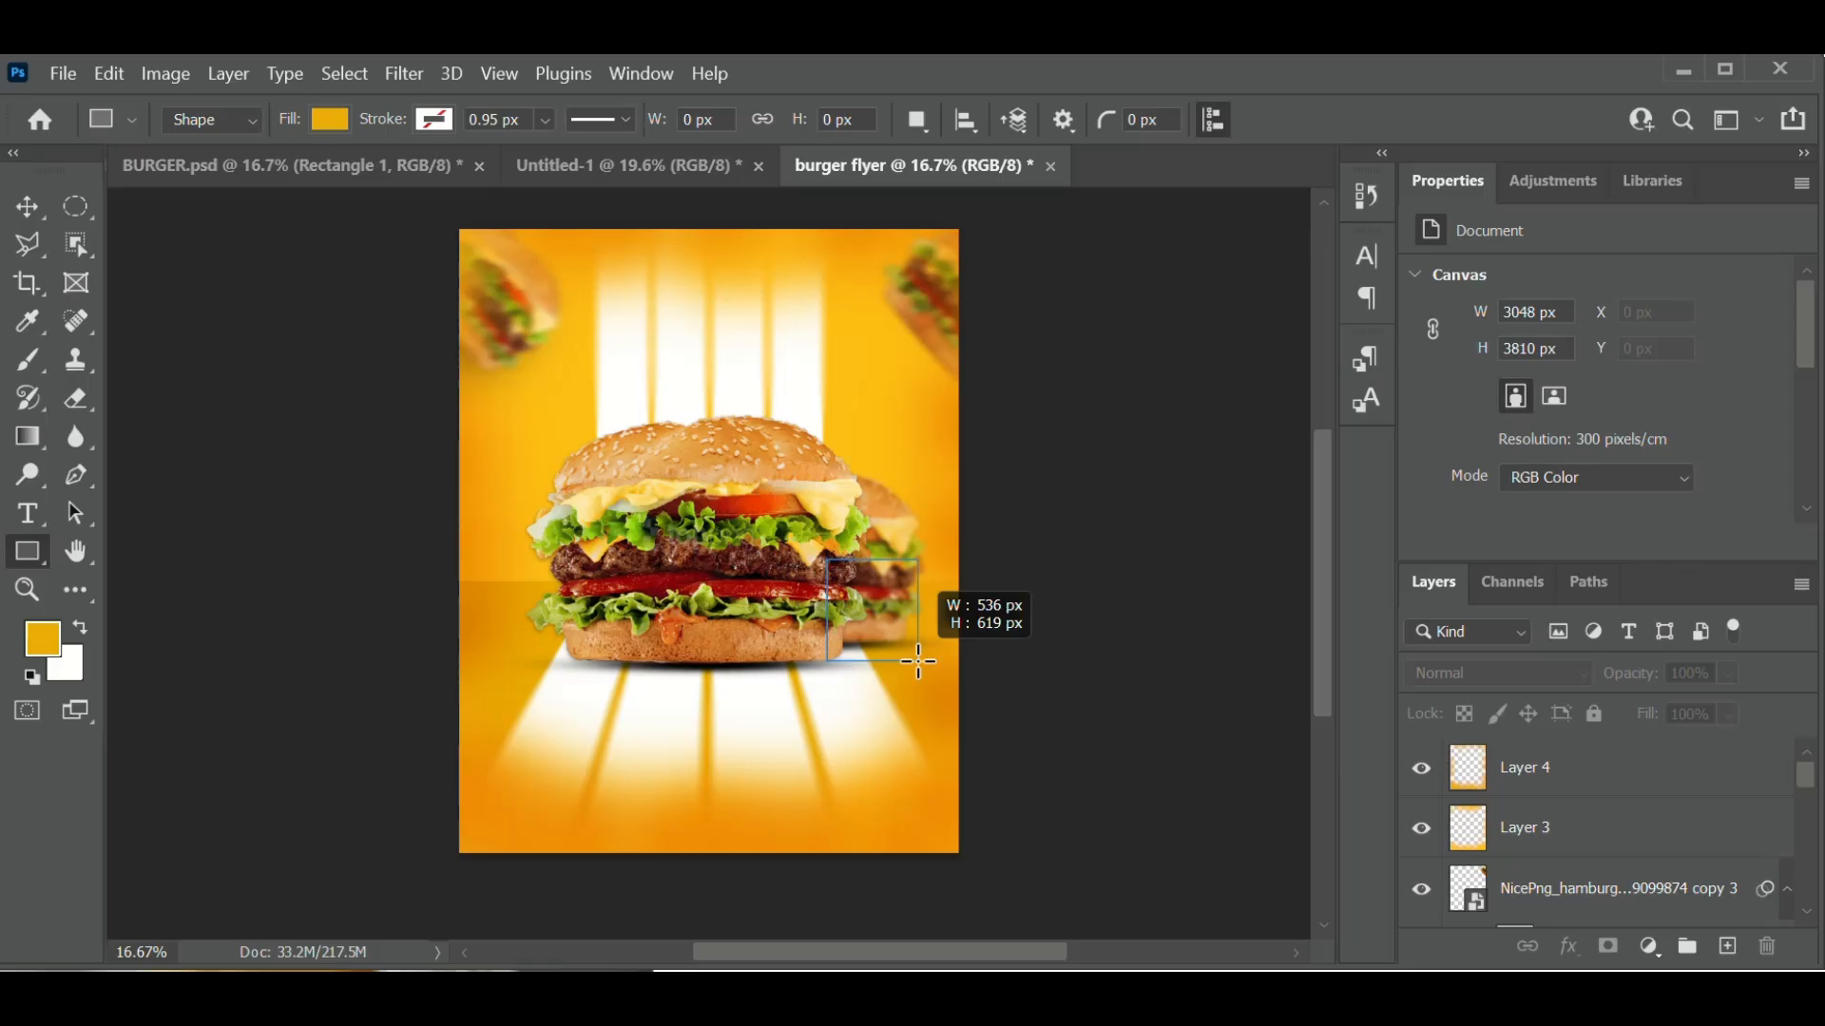
left_click_drag(918, 661, 926, 661)
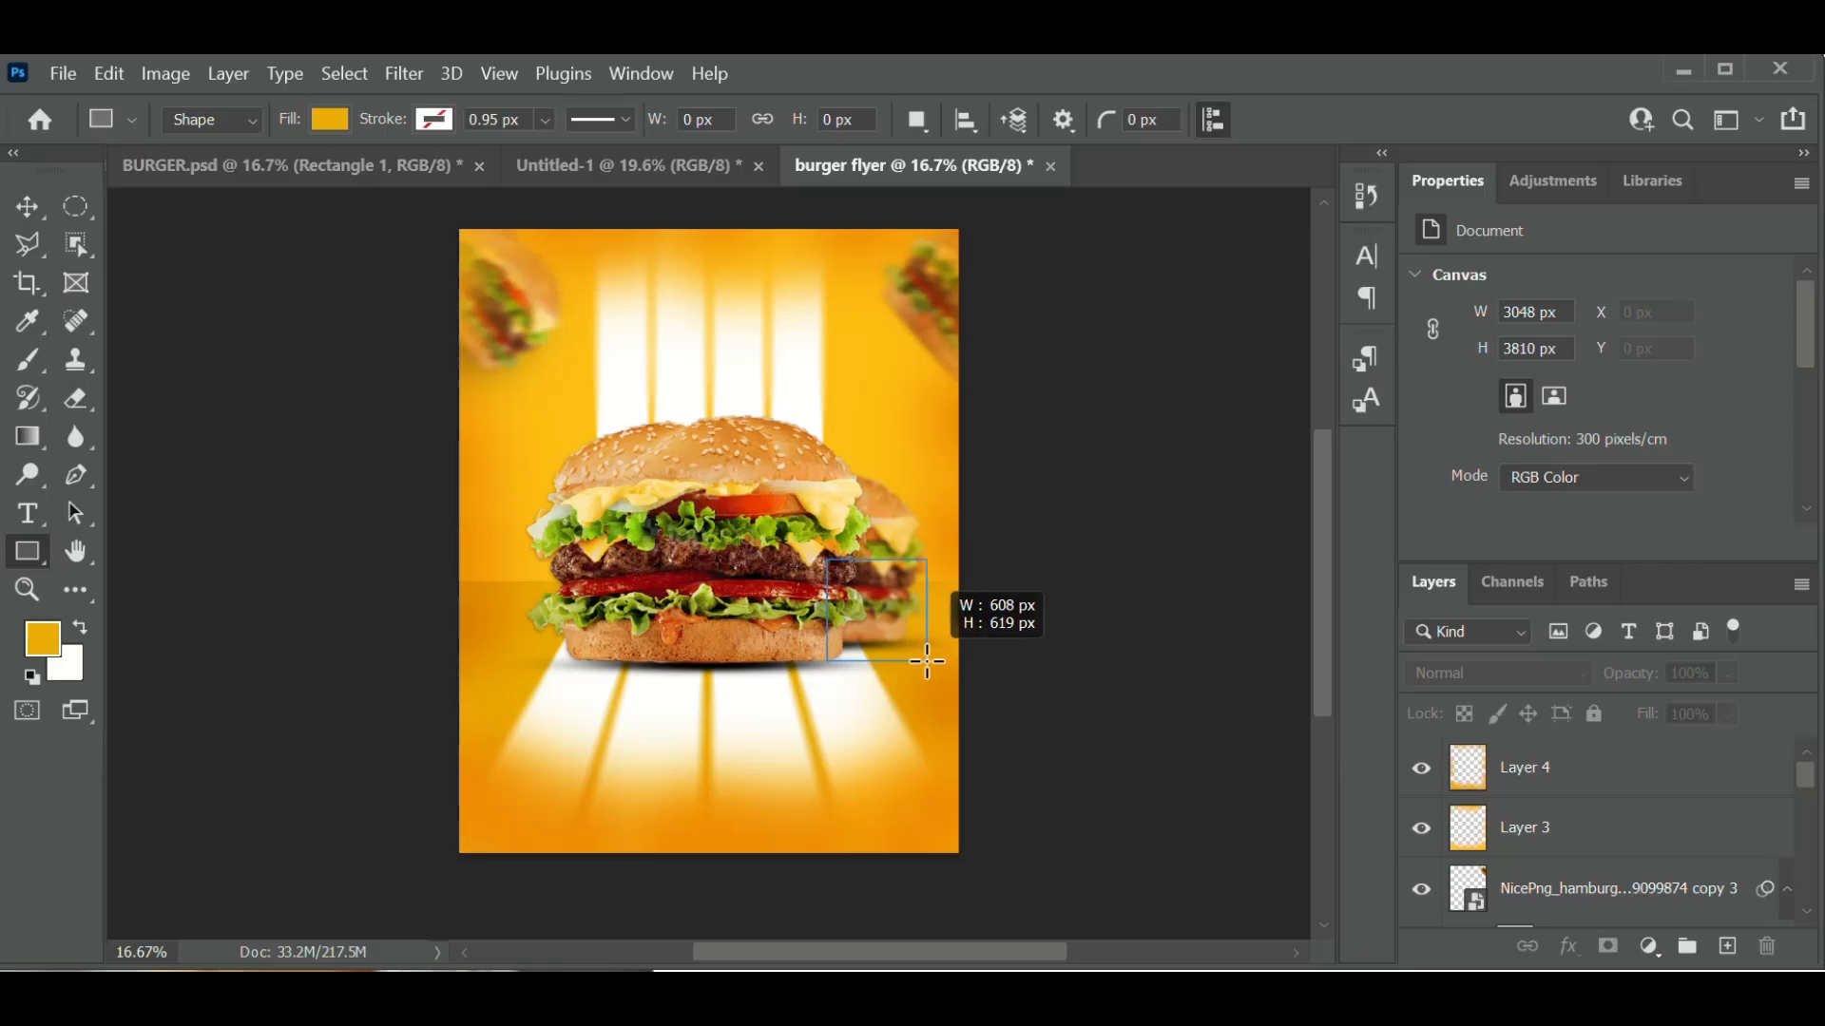
left_click_drag(927, 661, 927, 661)
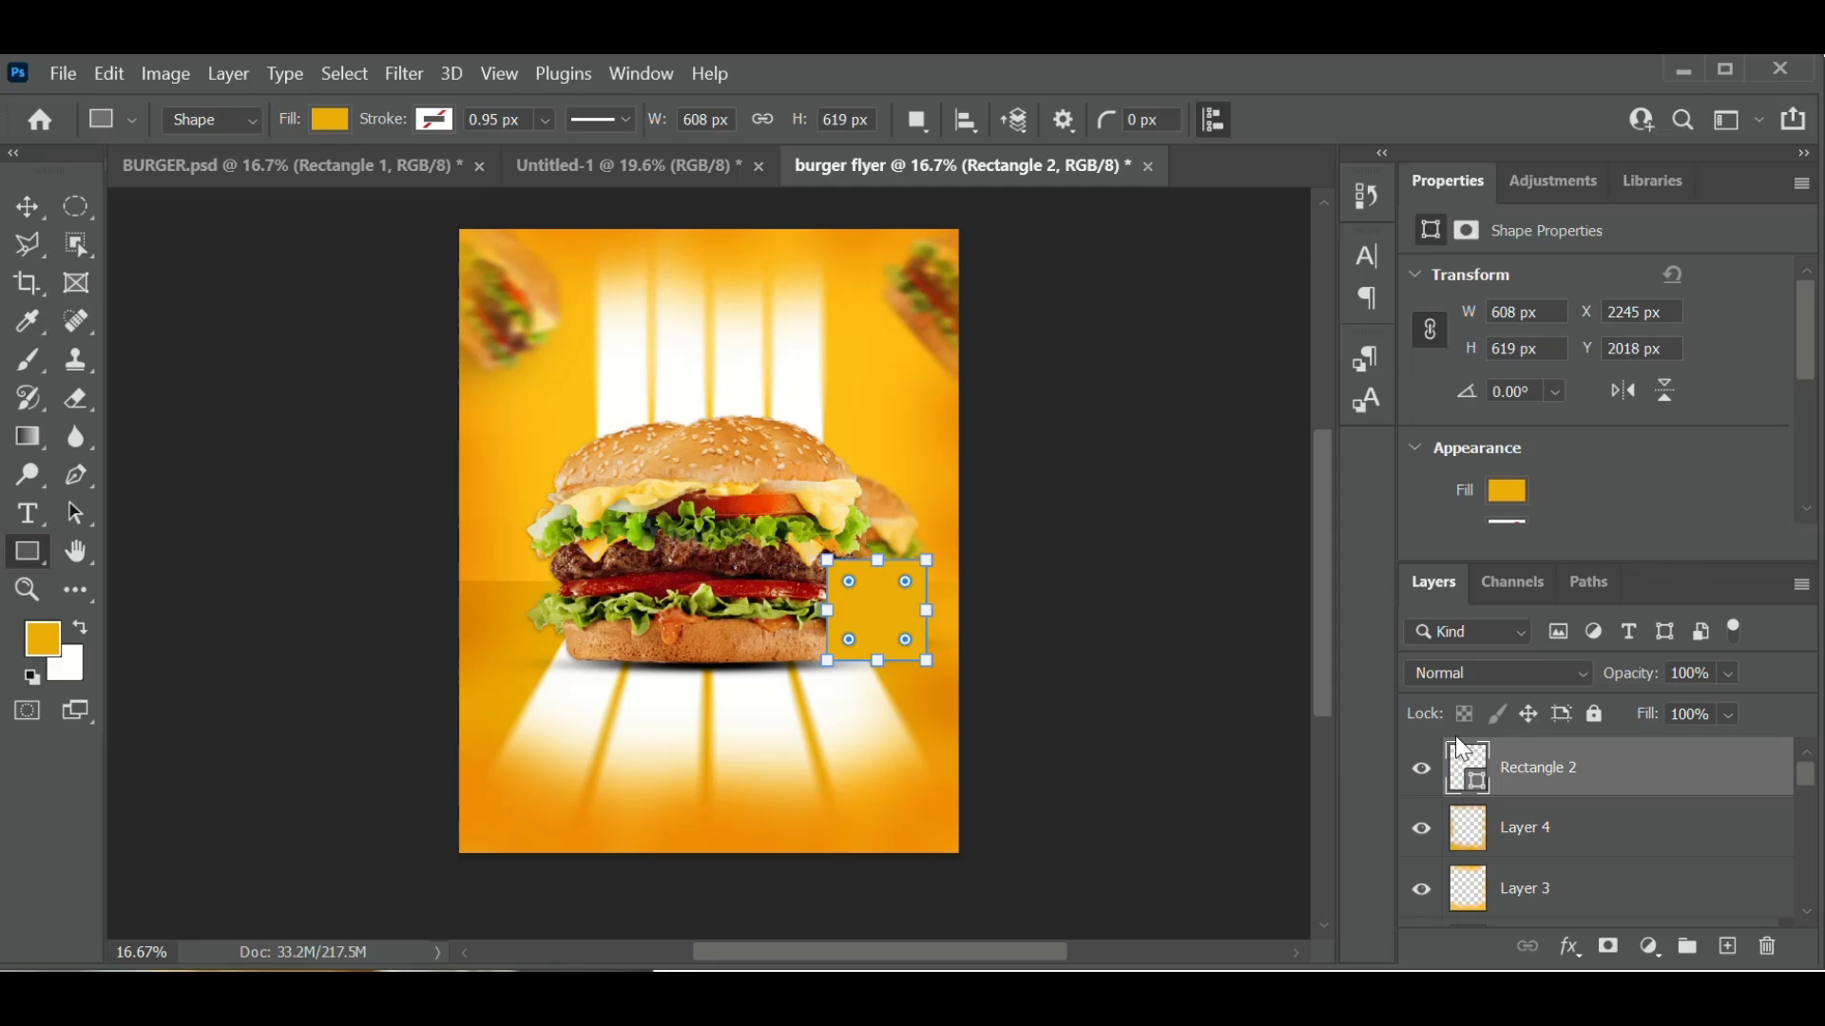
- Change Rectangle 2's fill to a brighter lemon yellow, #ffe400
double_click(1468, 772)
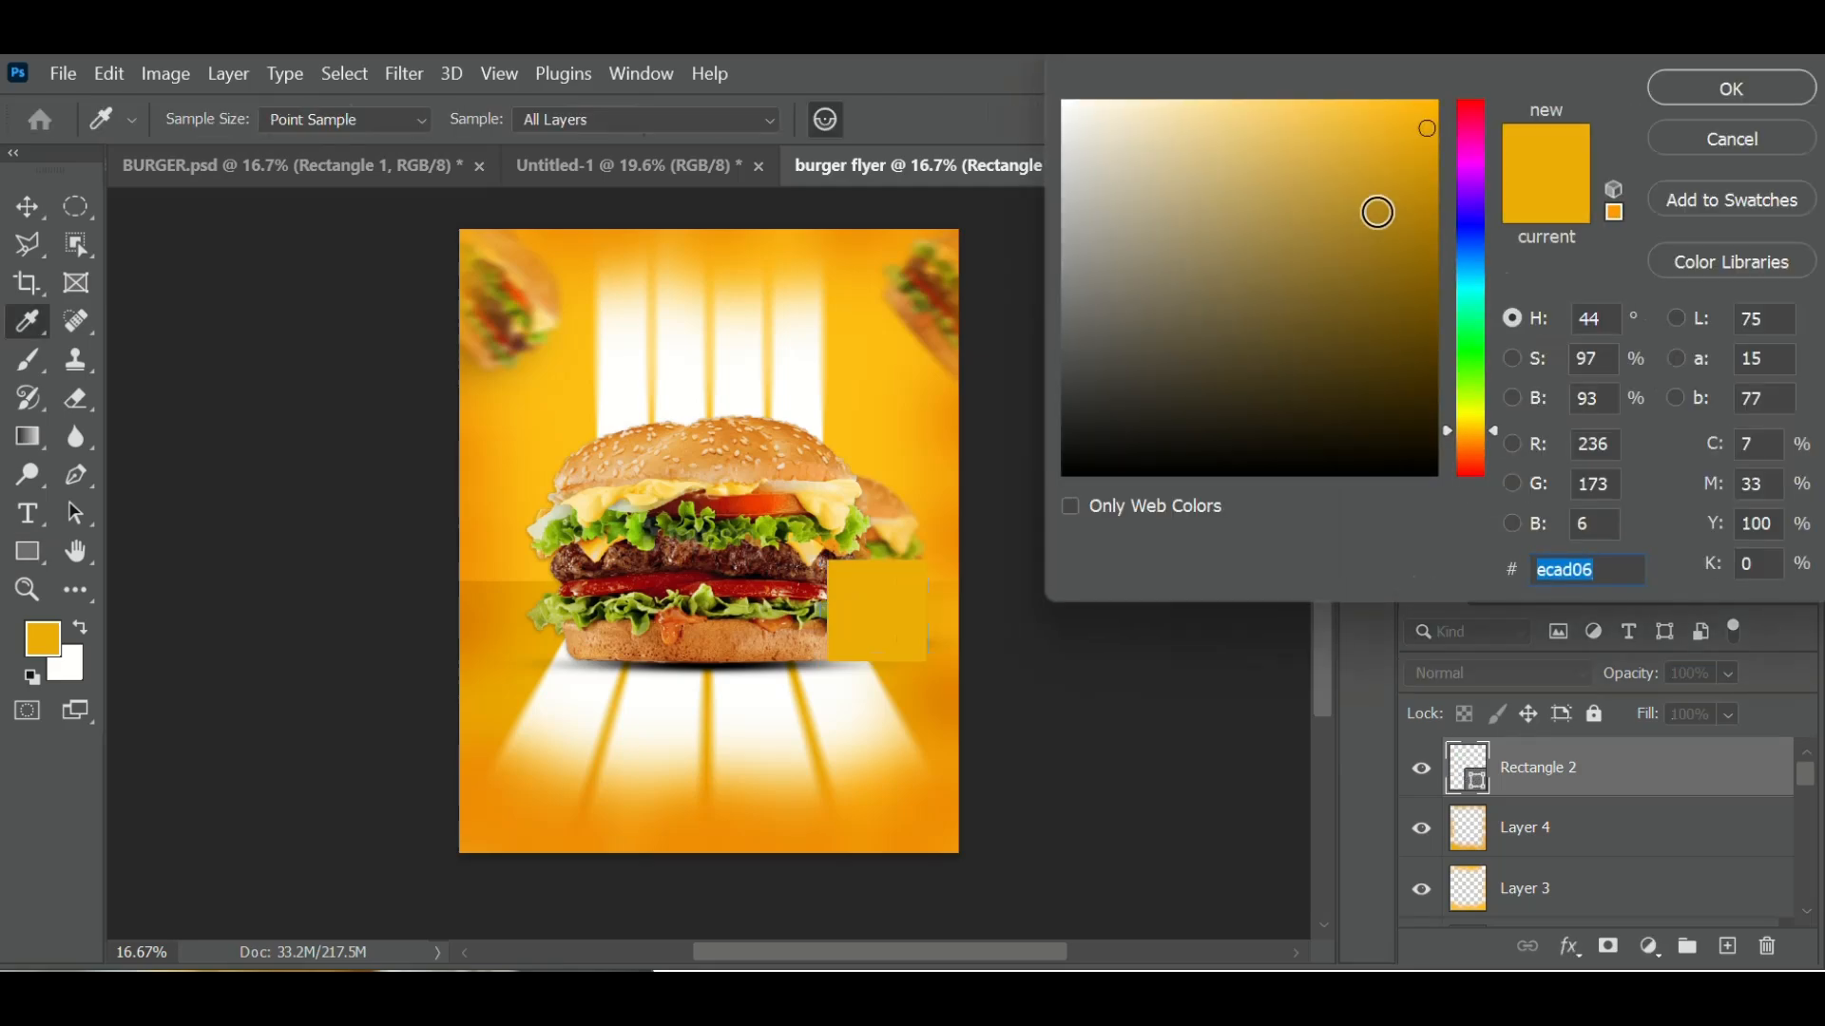
left_click_drag(1420, 125, 1437, 101)
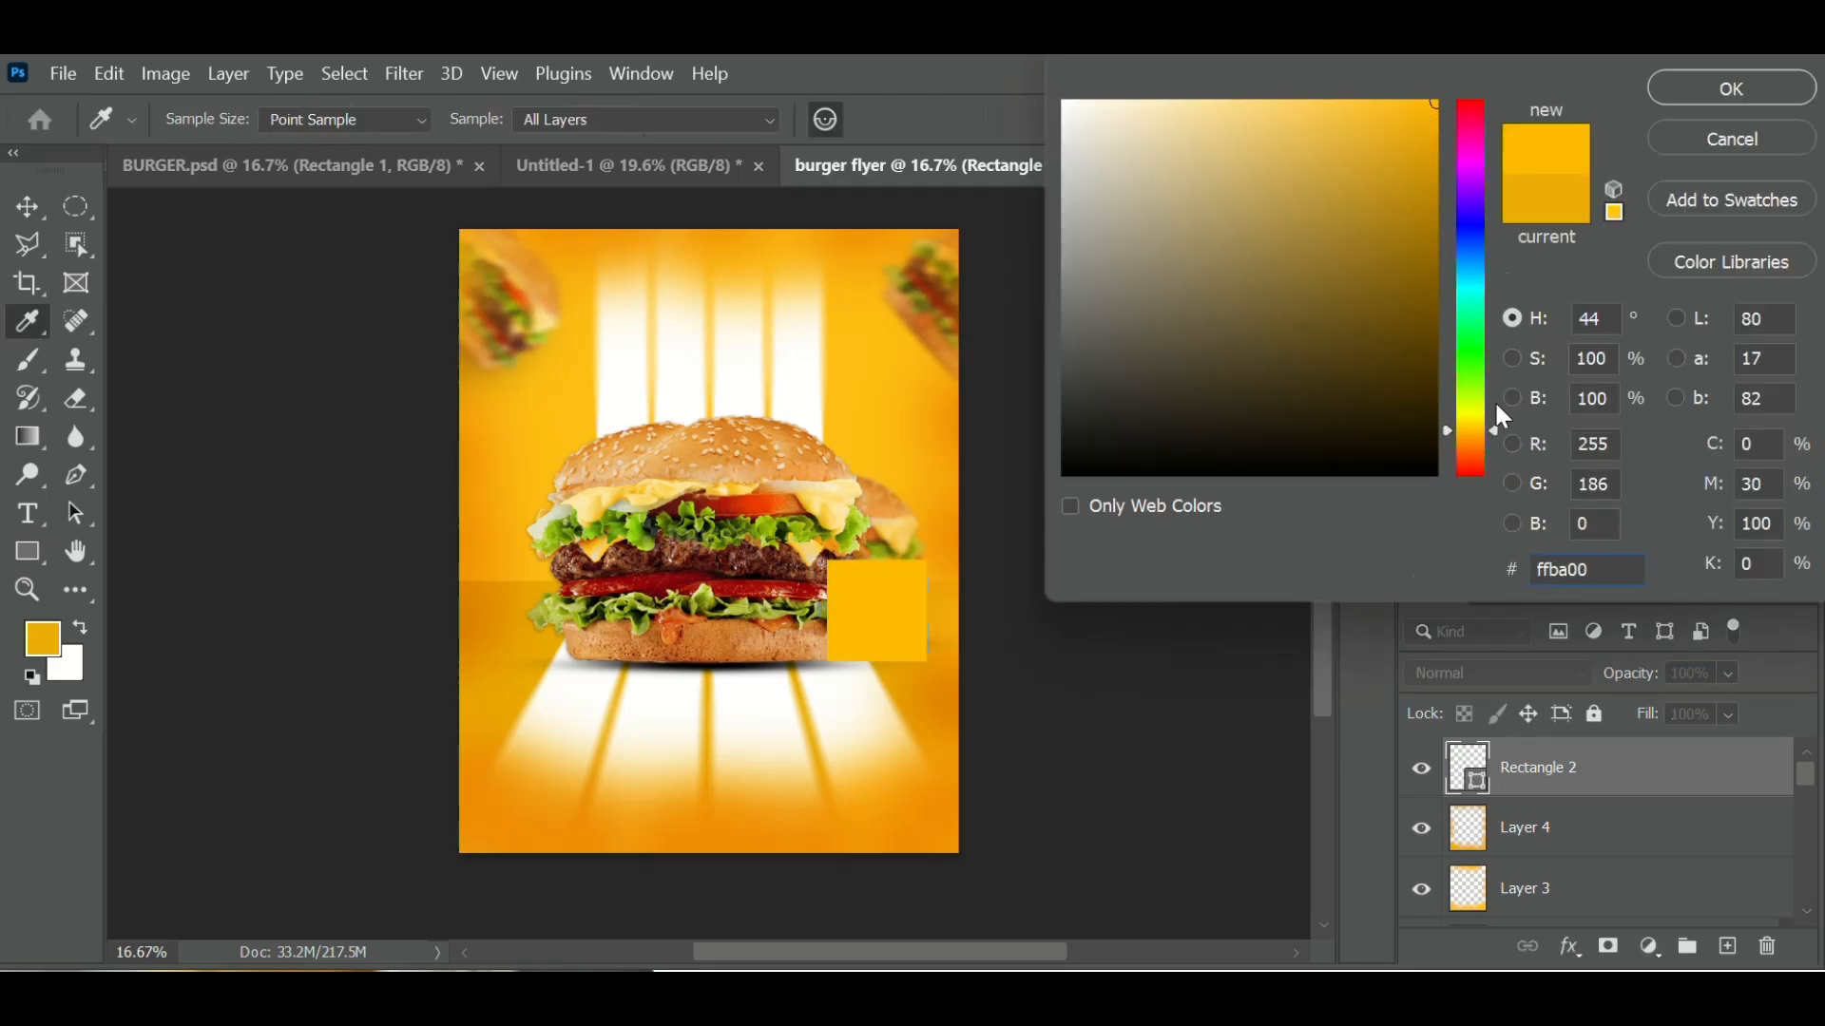
left_click_drag(1478, 427, 1478, 414)
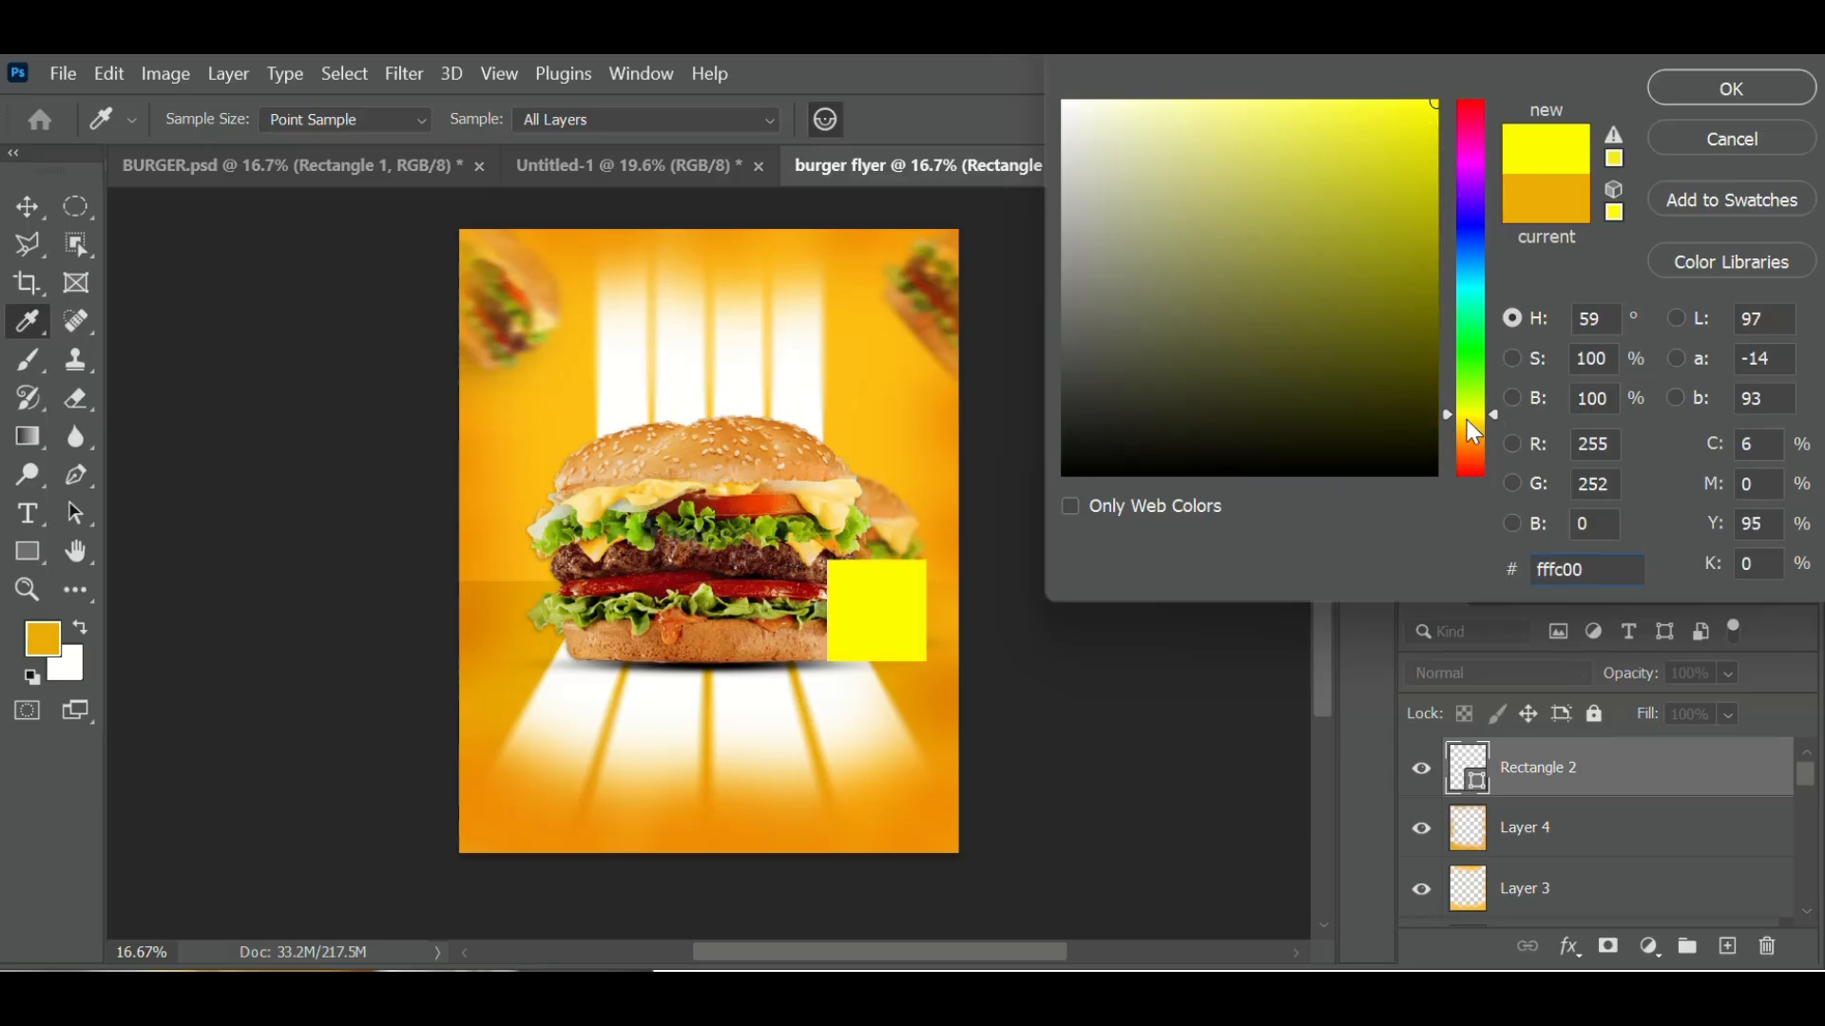
left_click(1467, 419)
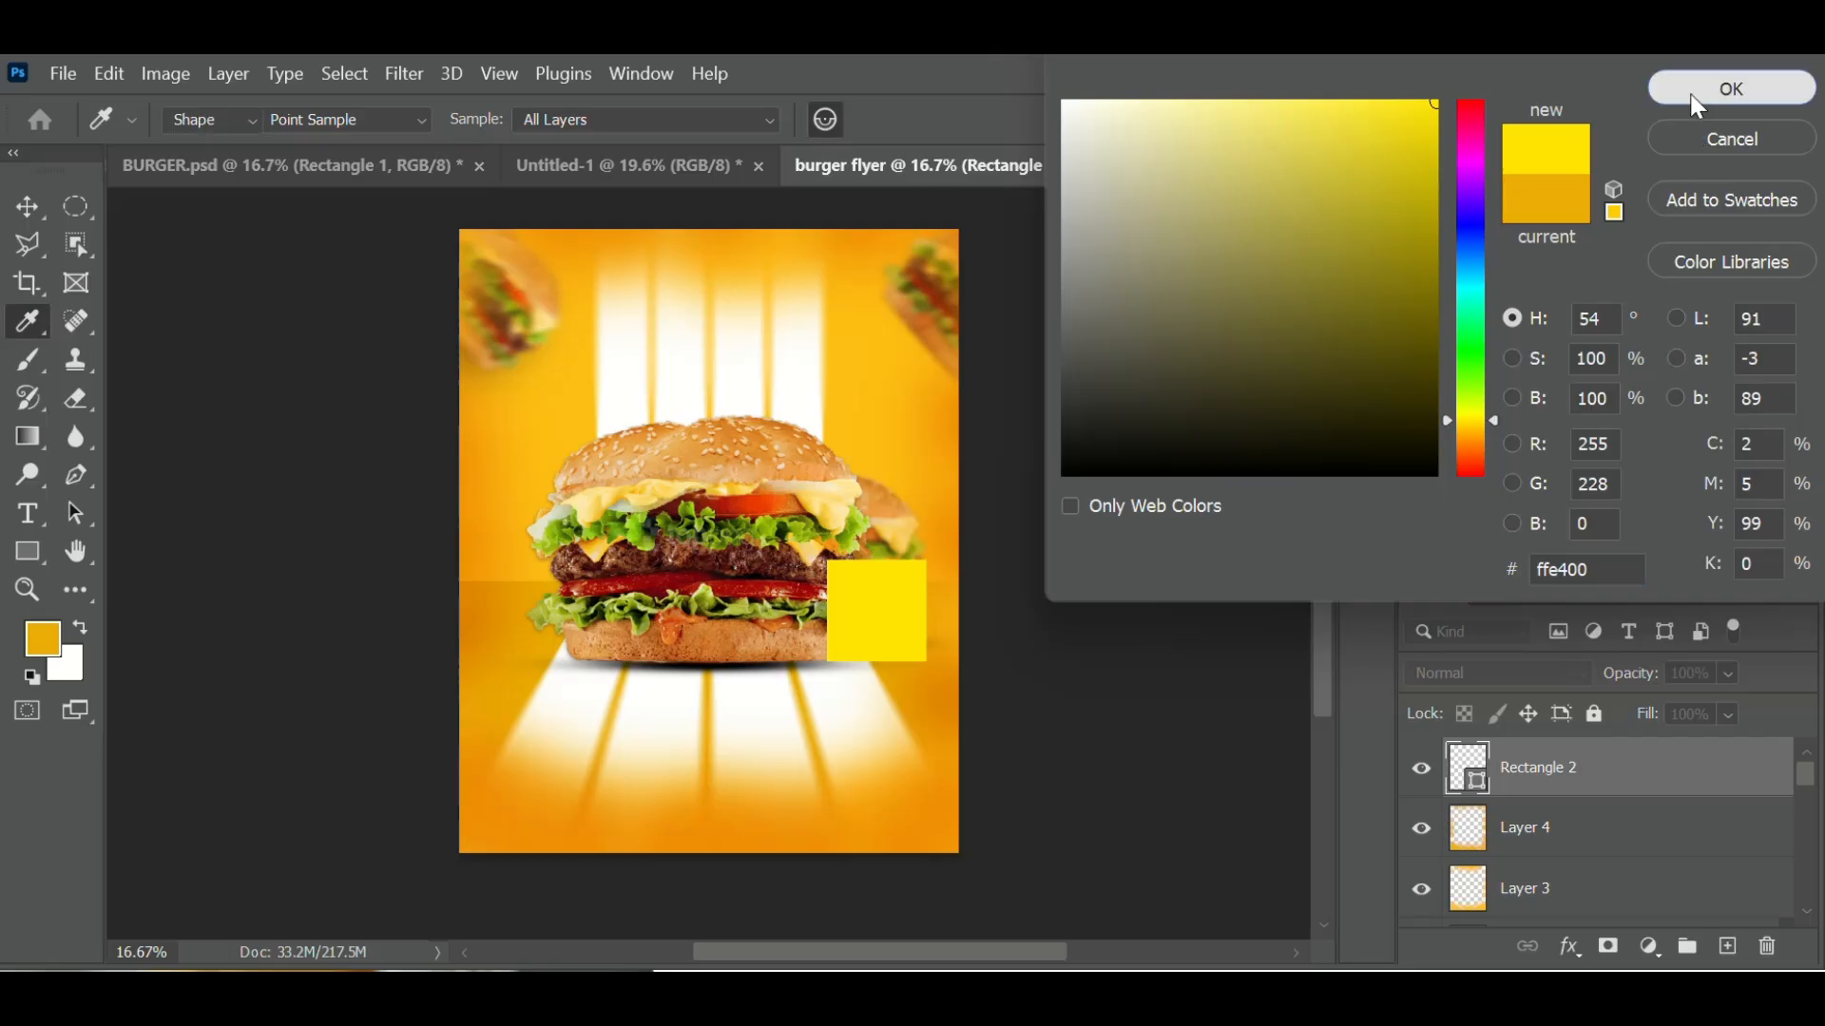
left_click(1692, 91)
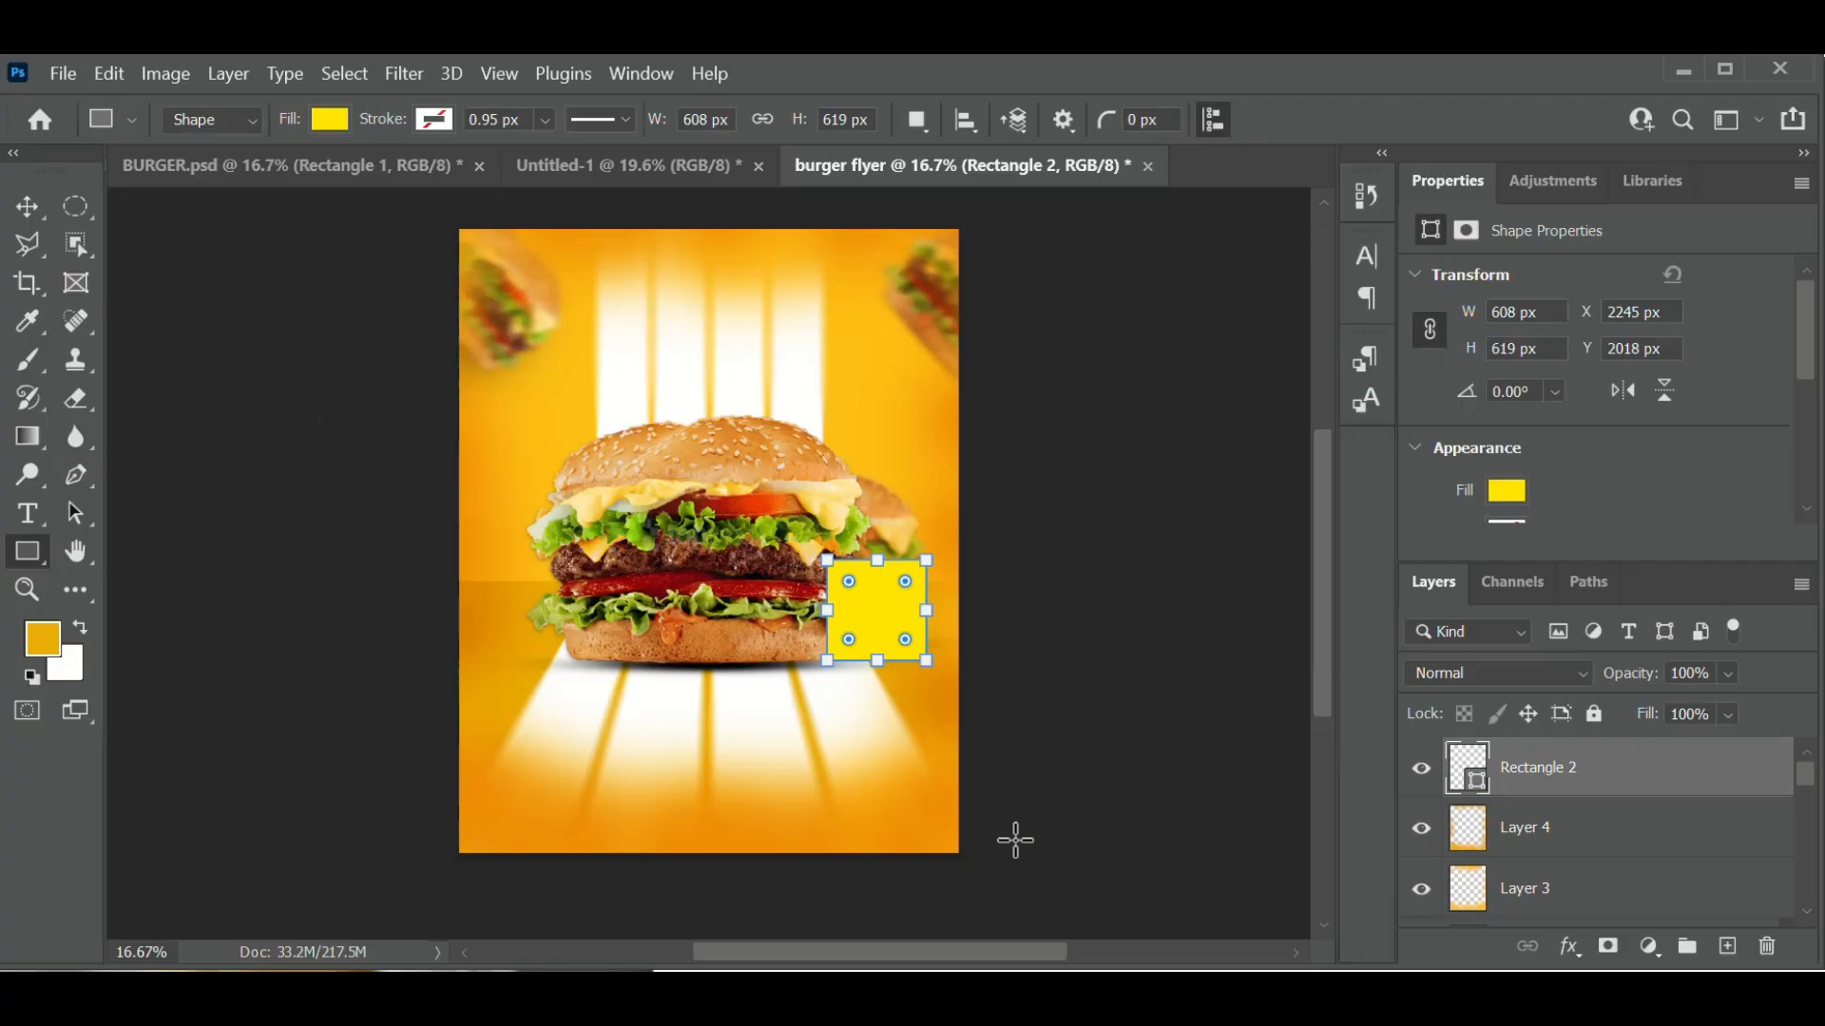
- Duplicate the Rectangle 2 layer as Rectangle 2 copy
right_click(1572, 788)
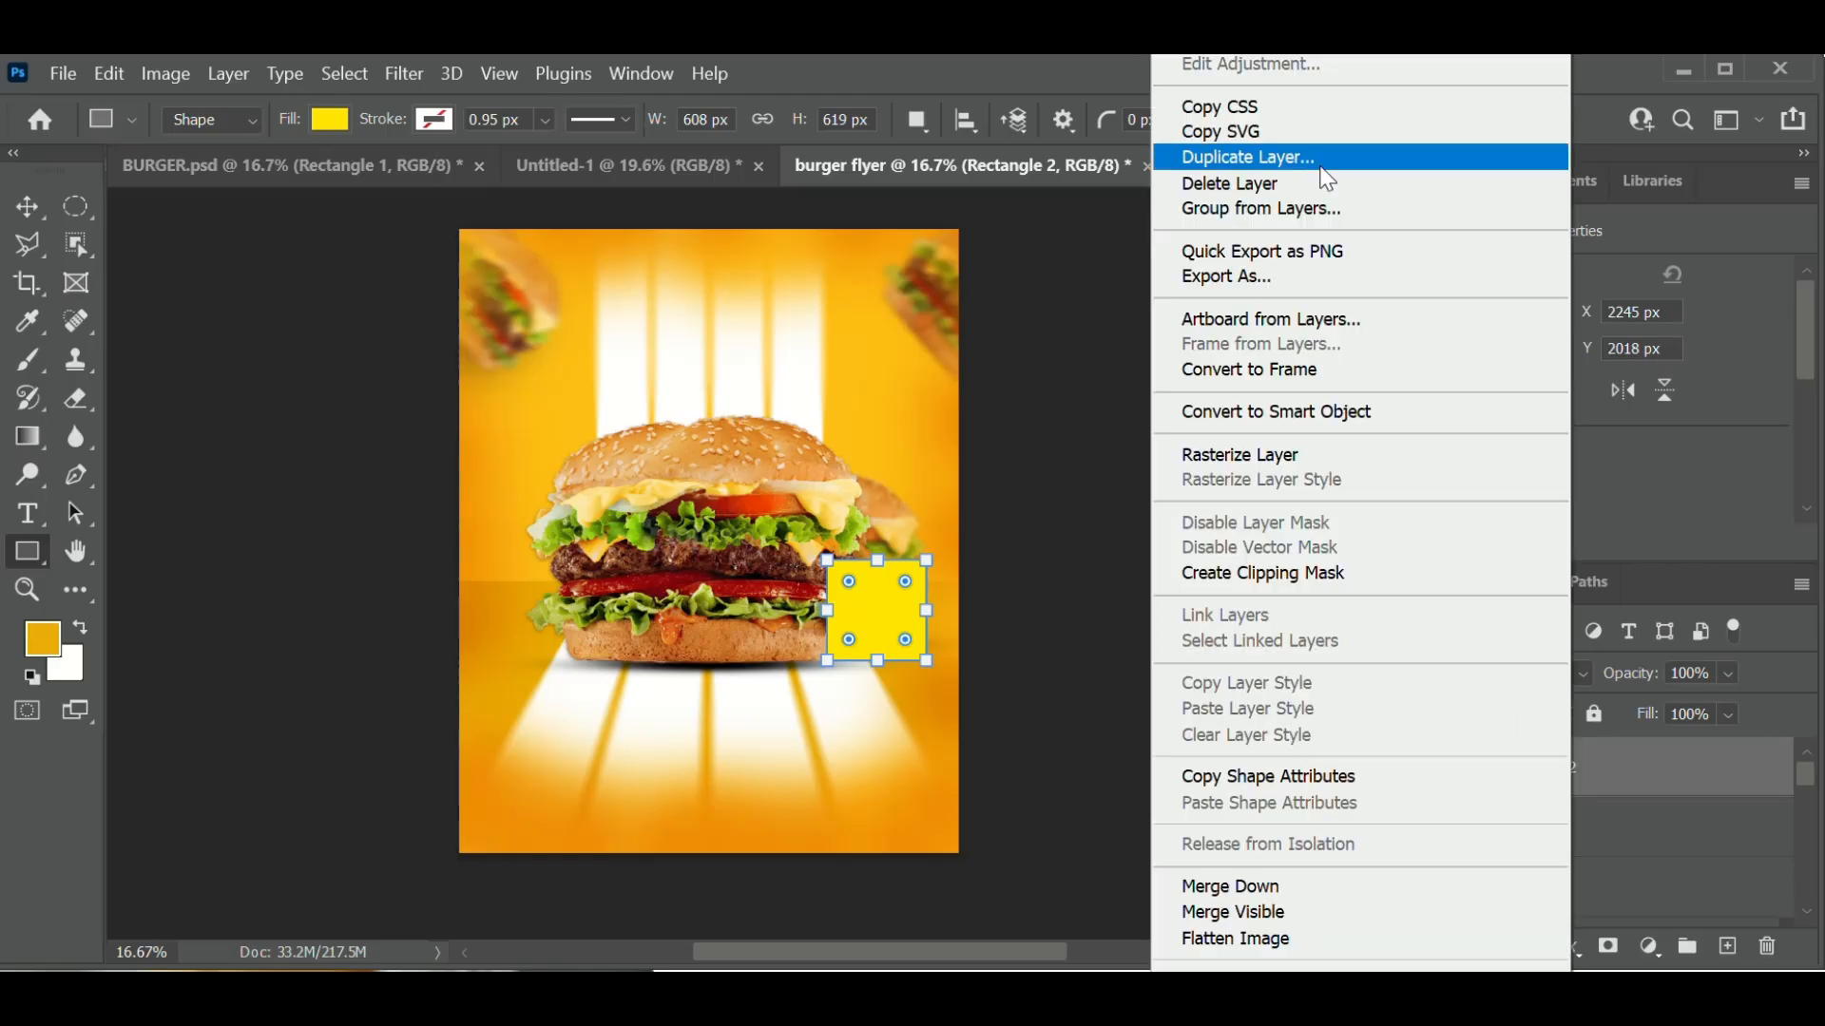
left_click(1292, 167)
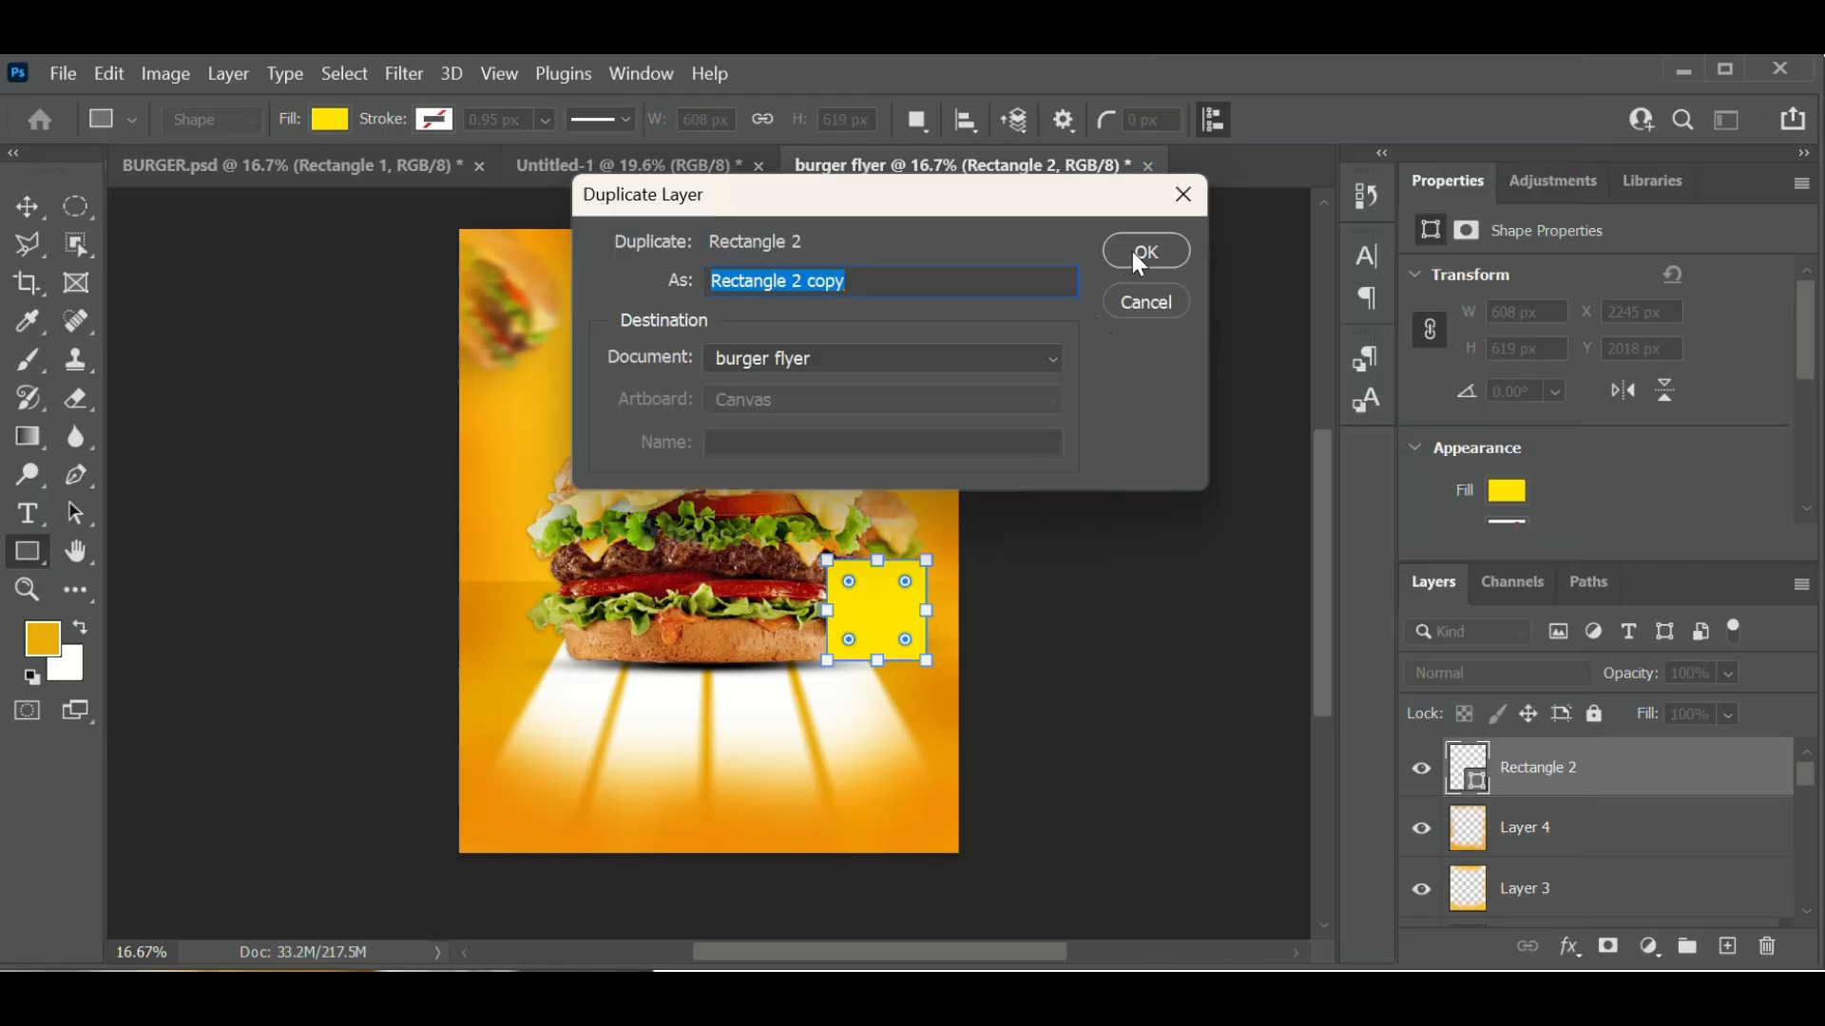
left_click(1132, 250)
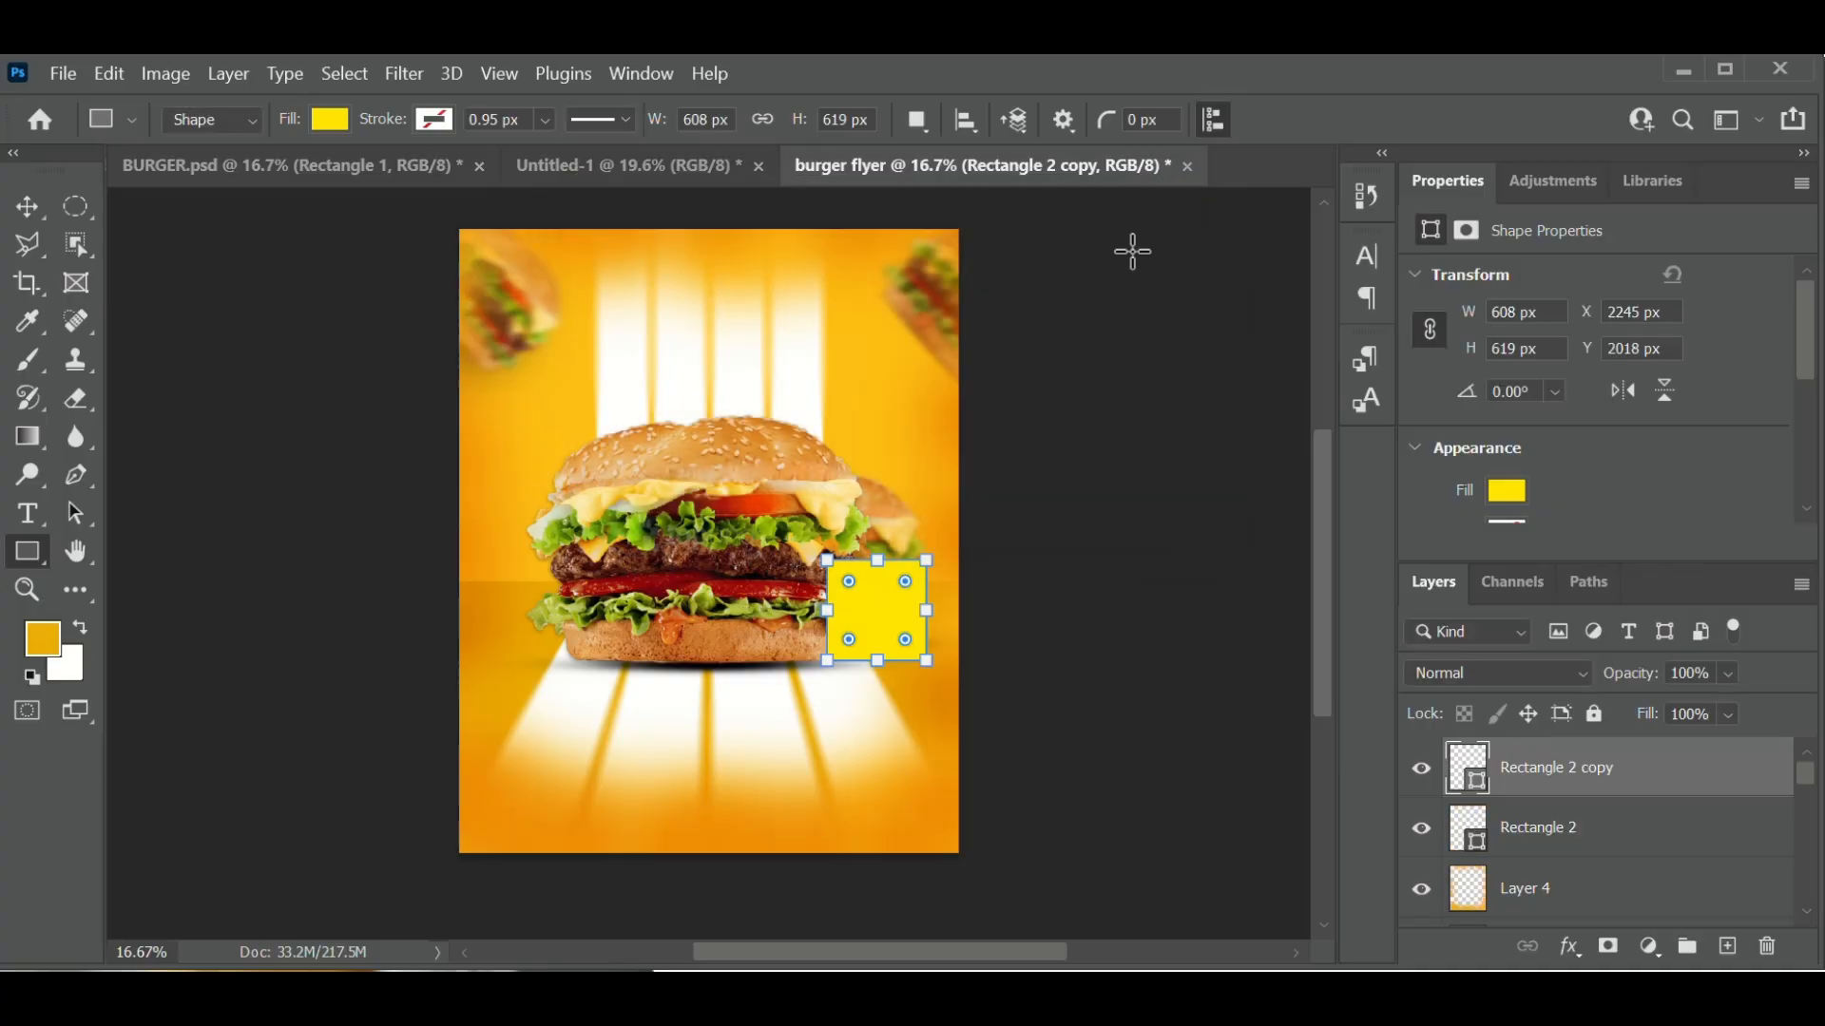
- Place the square copy directly beneath the original with a small gap
left_click(22, 205)
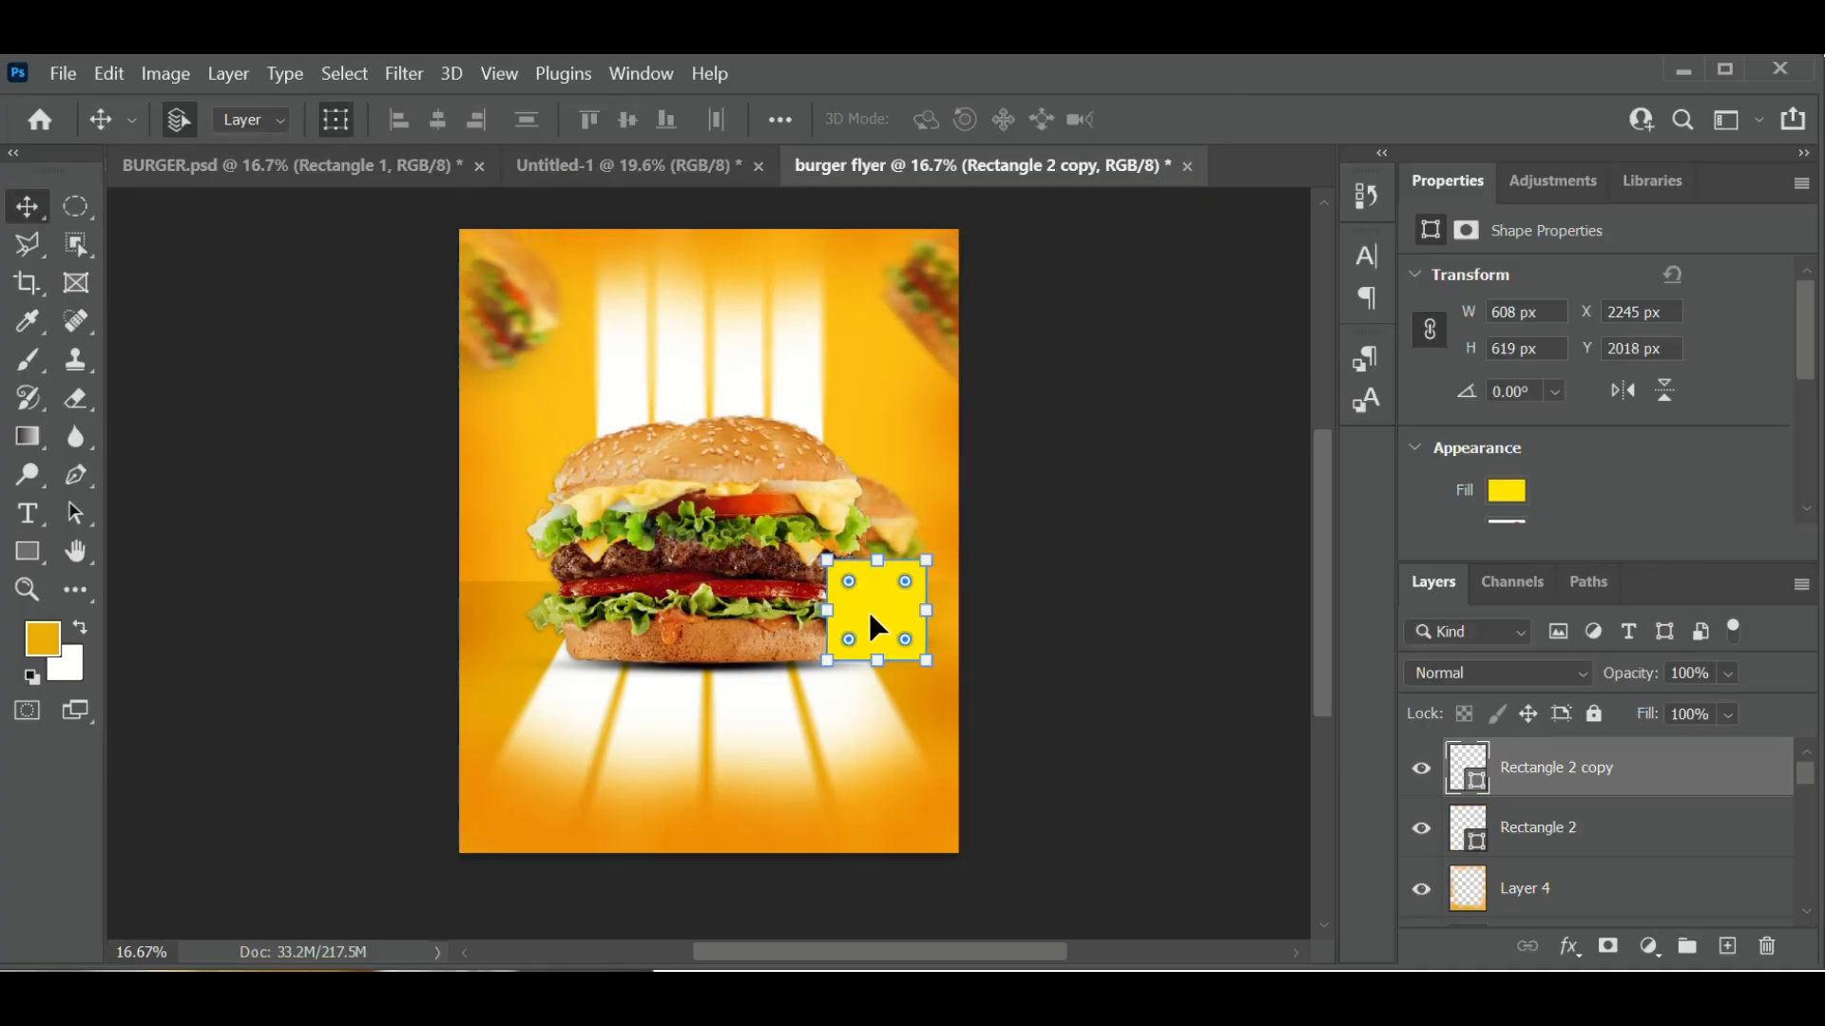
left_click_drag(870, 616, 865, 731)
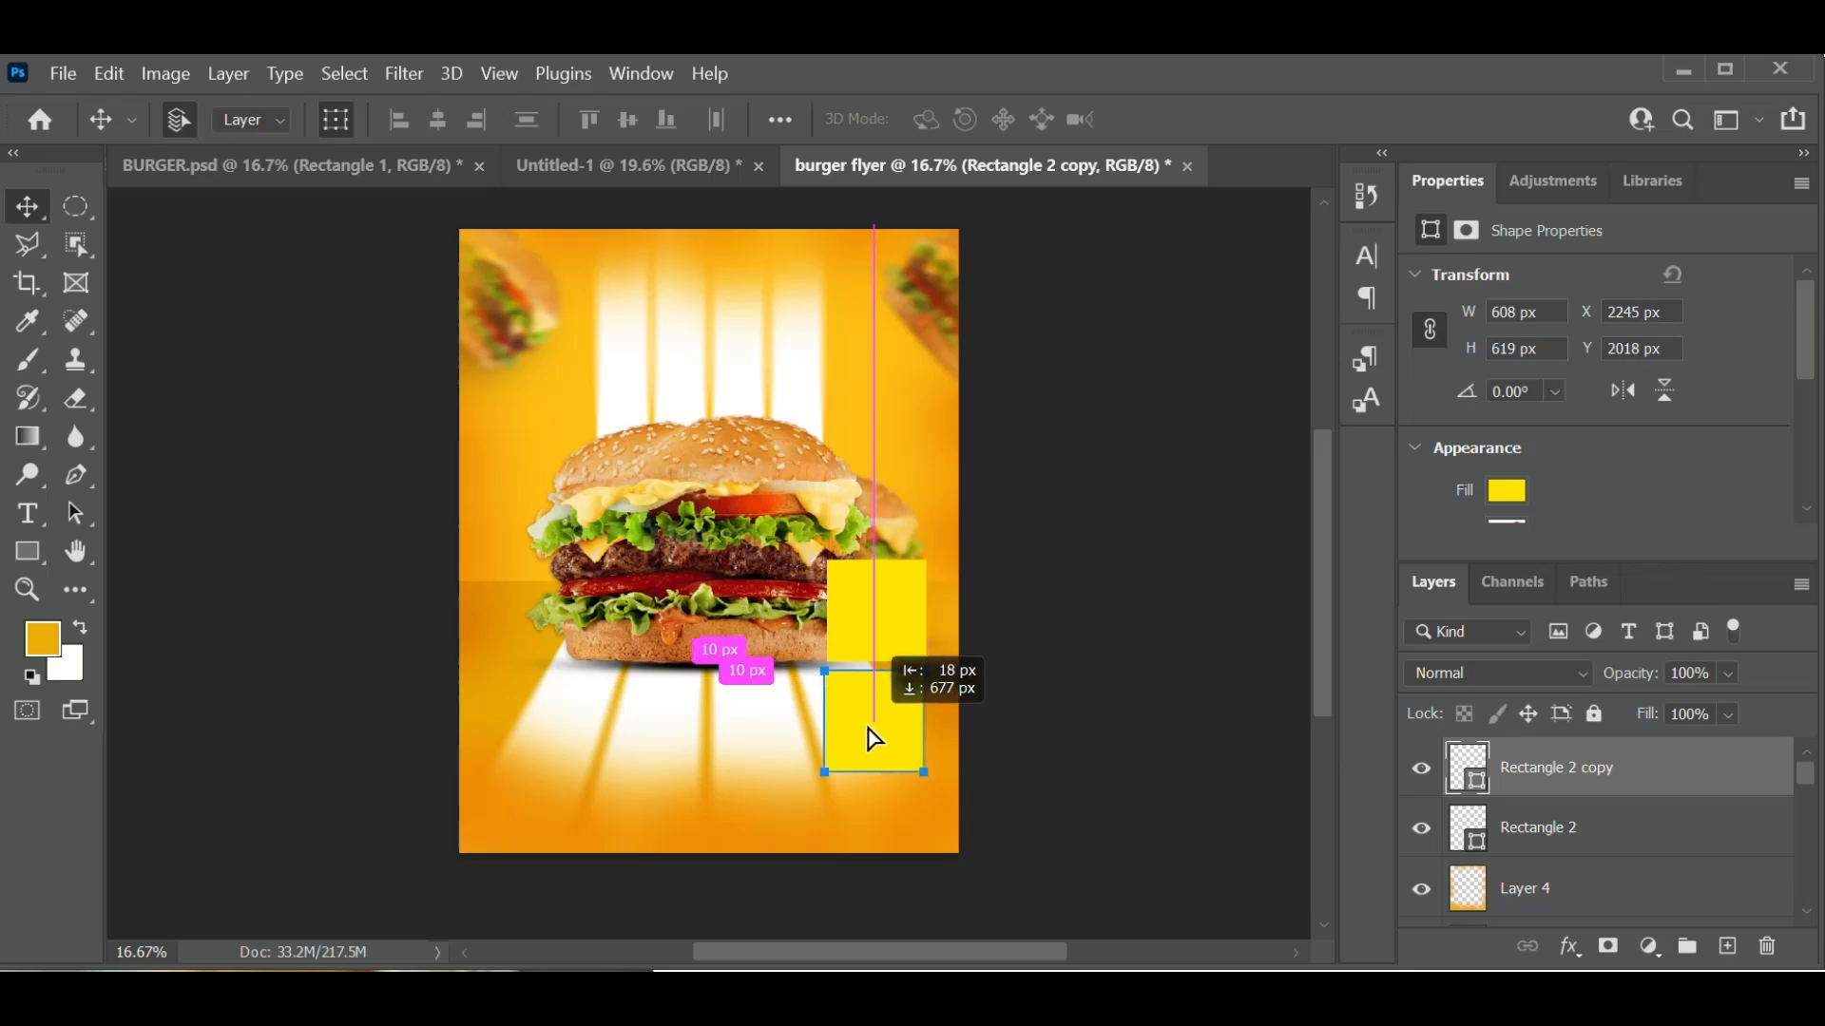
left_click_drag(872, 739, 875, 733)
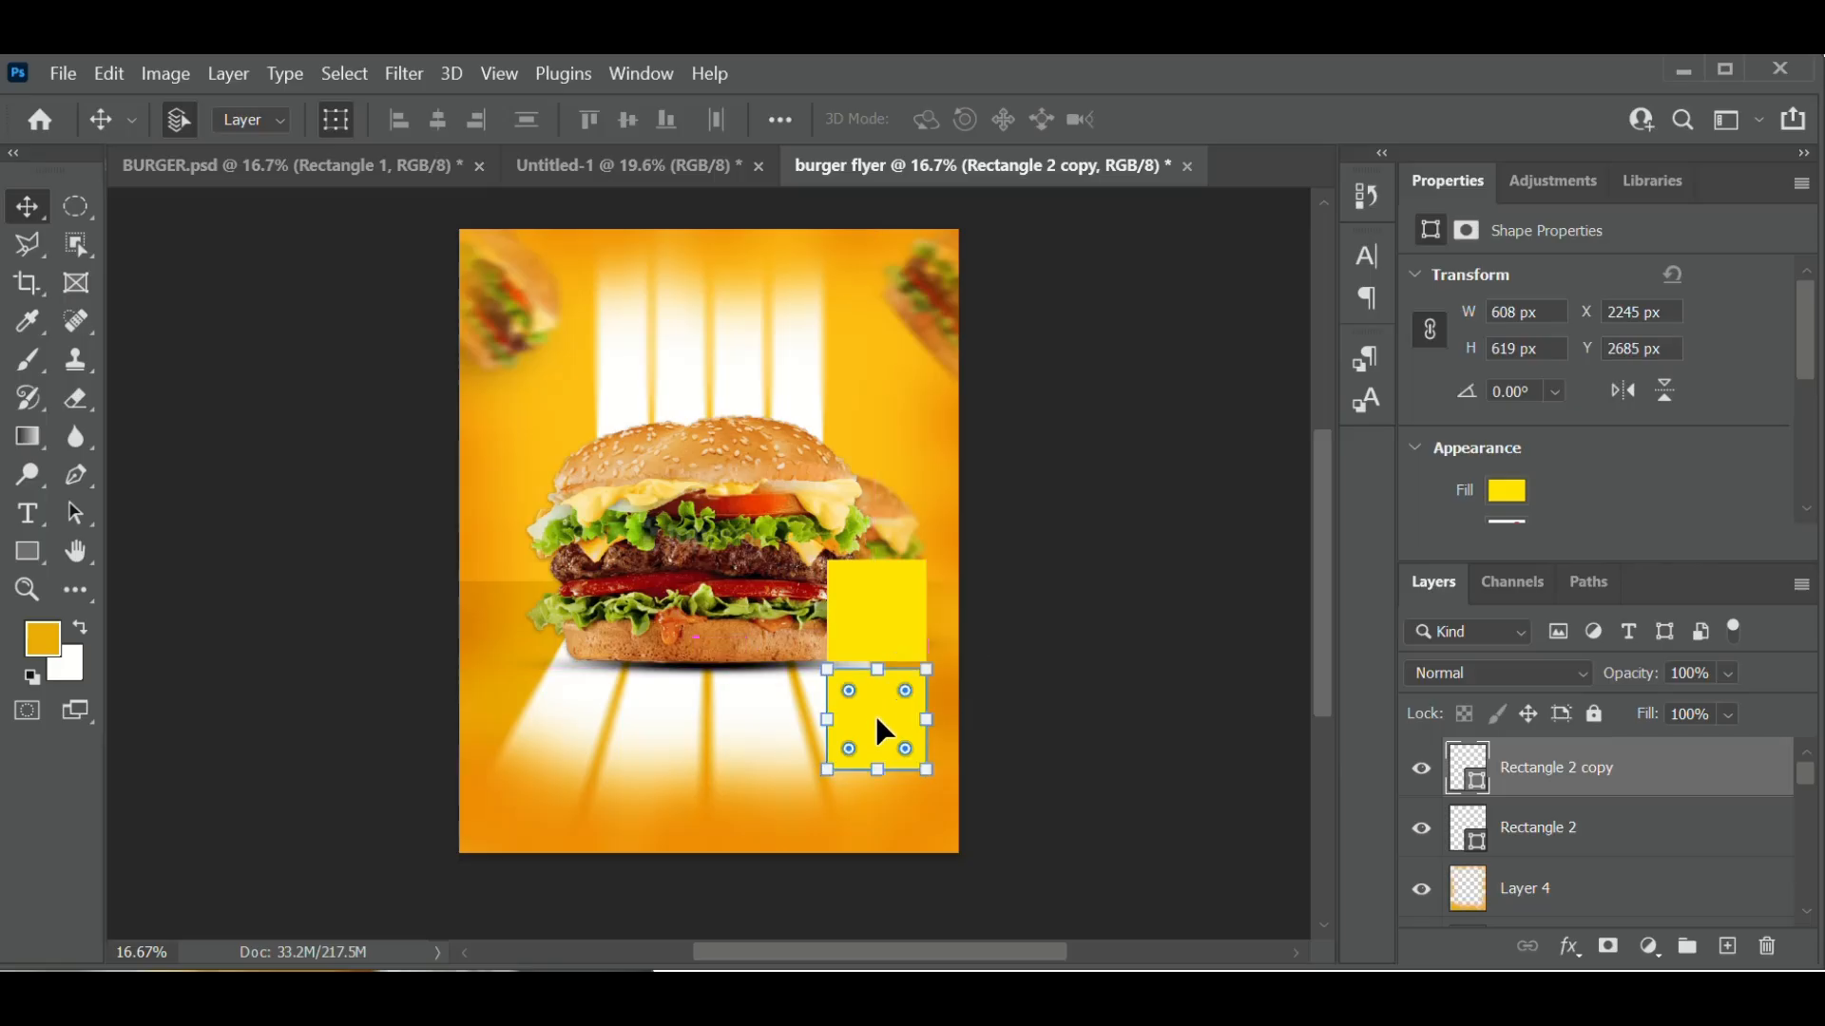
key("Up")
key("Up")
key("Up")
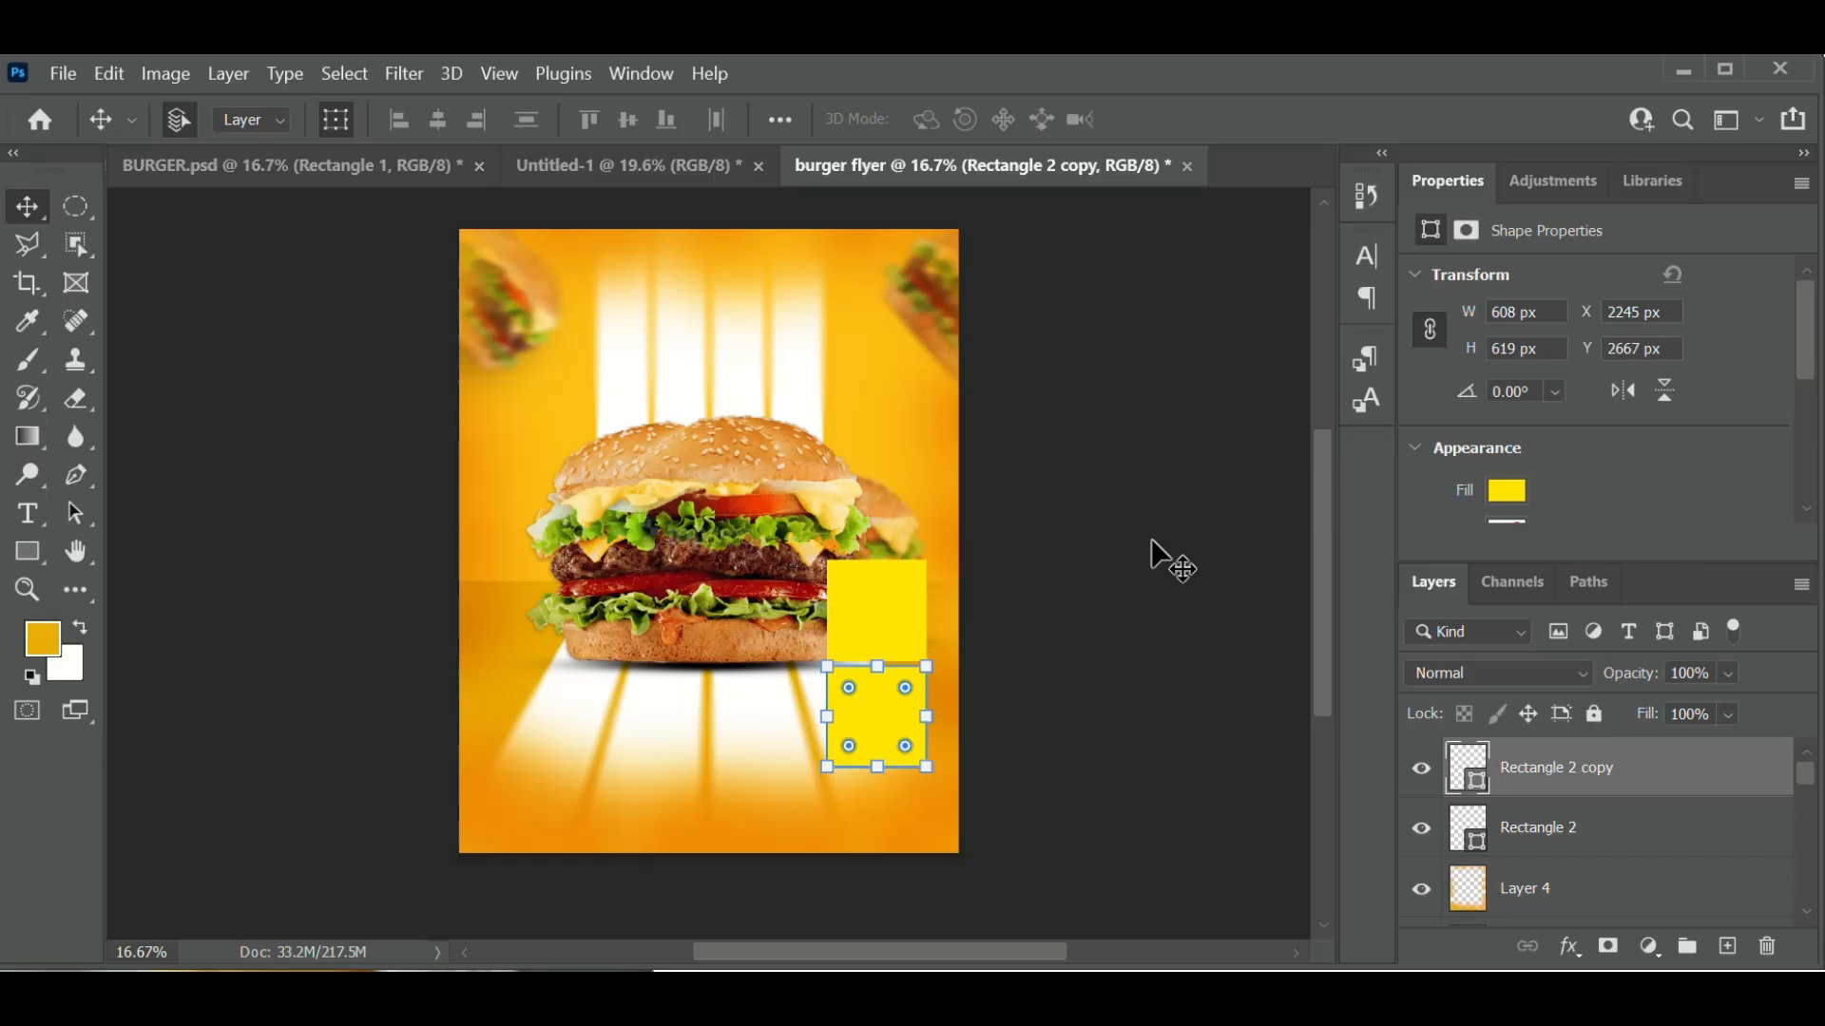
left_click(1130, 651)
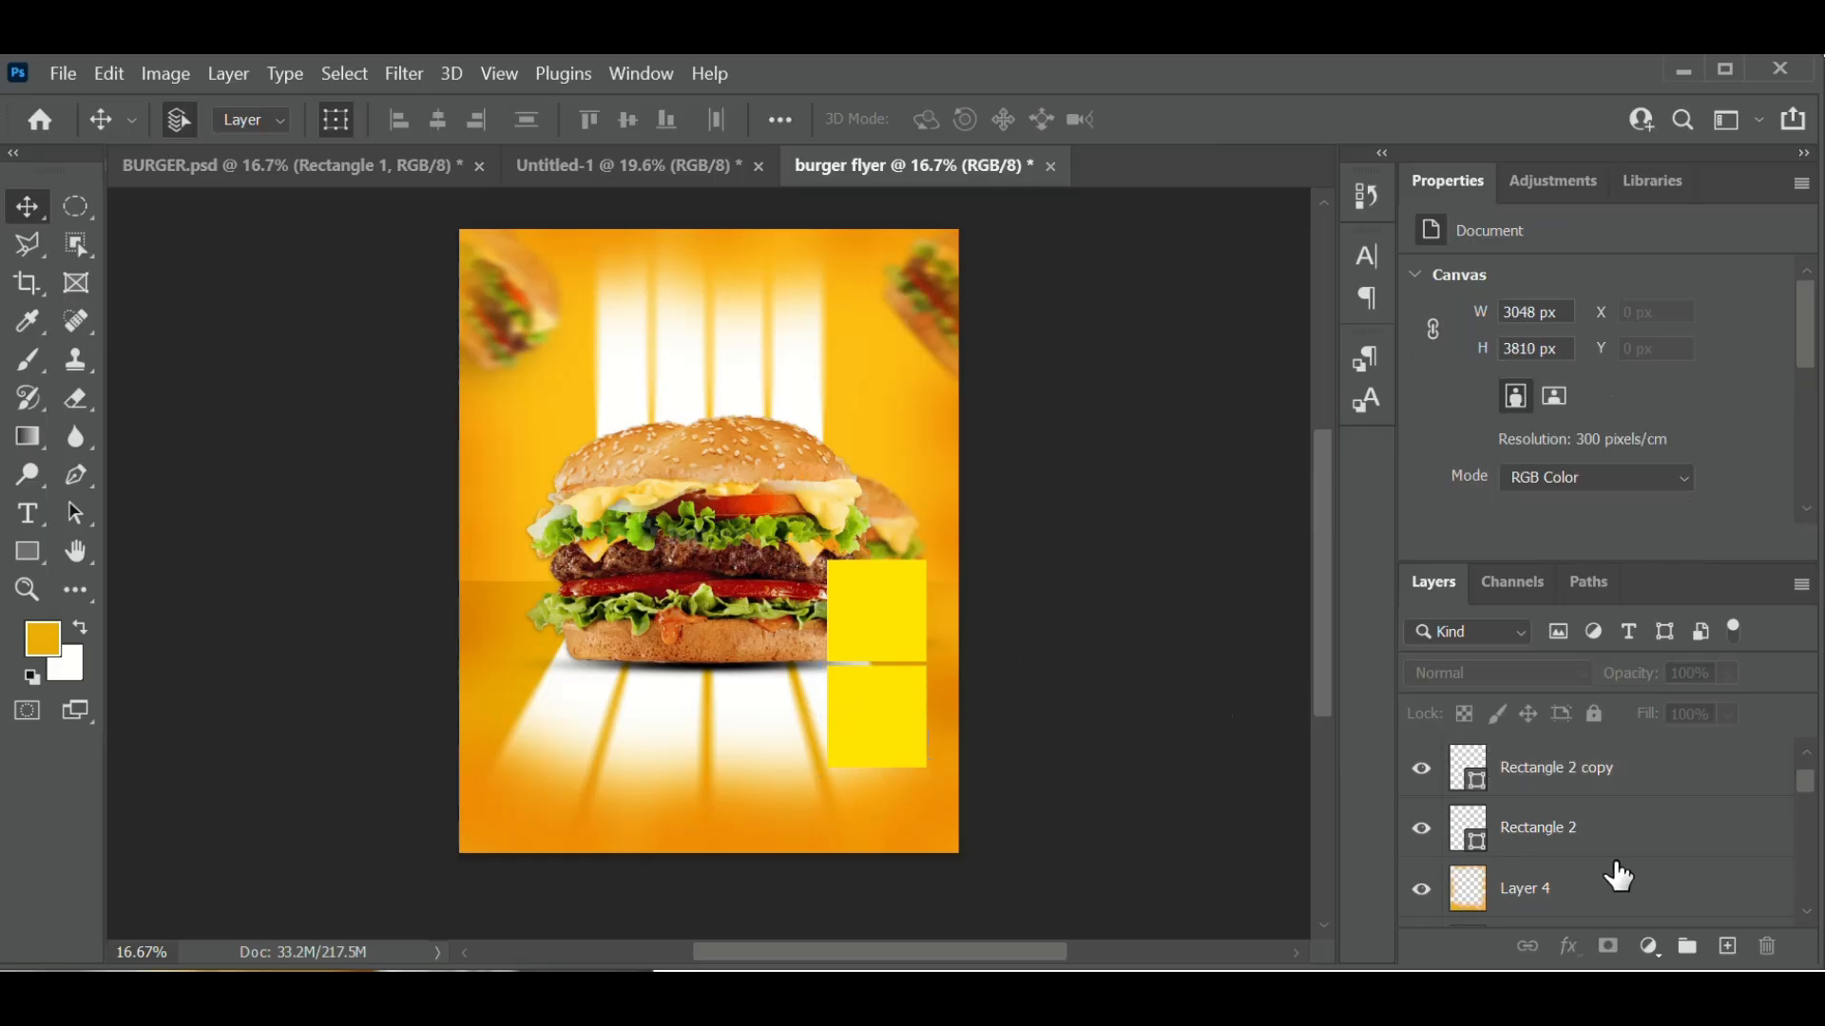
- Scale the Main burger group up to about 110%
scroll(1620, 877, "down", 3)
scroll(1620, 876, "up", 1)
scroll(1620, 876, "down", 2)
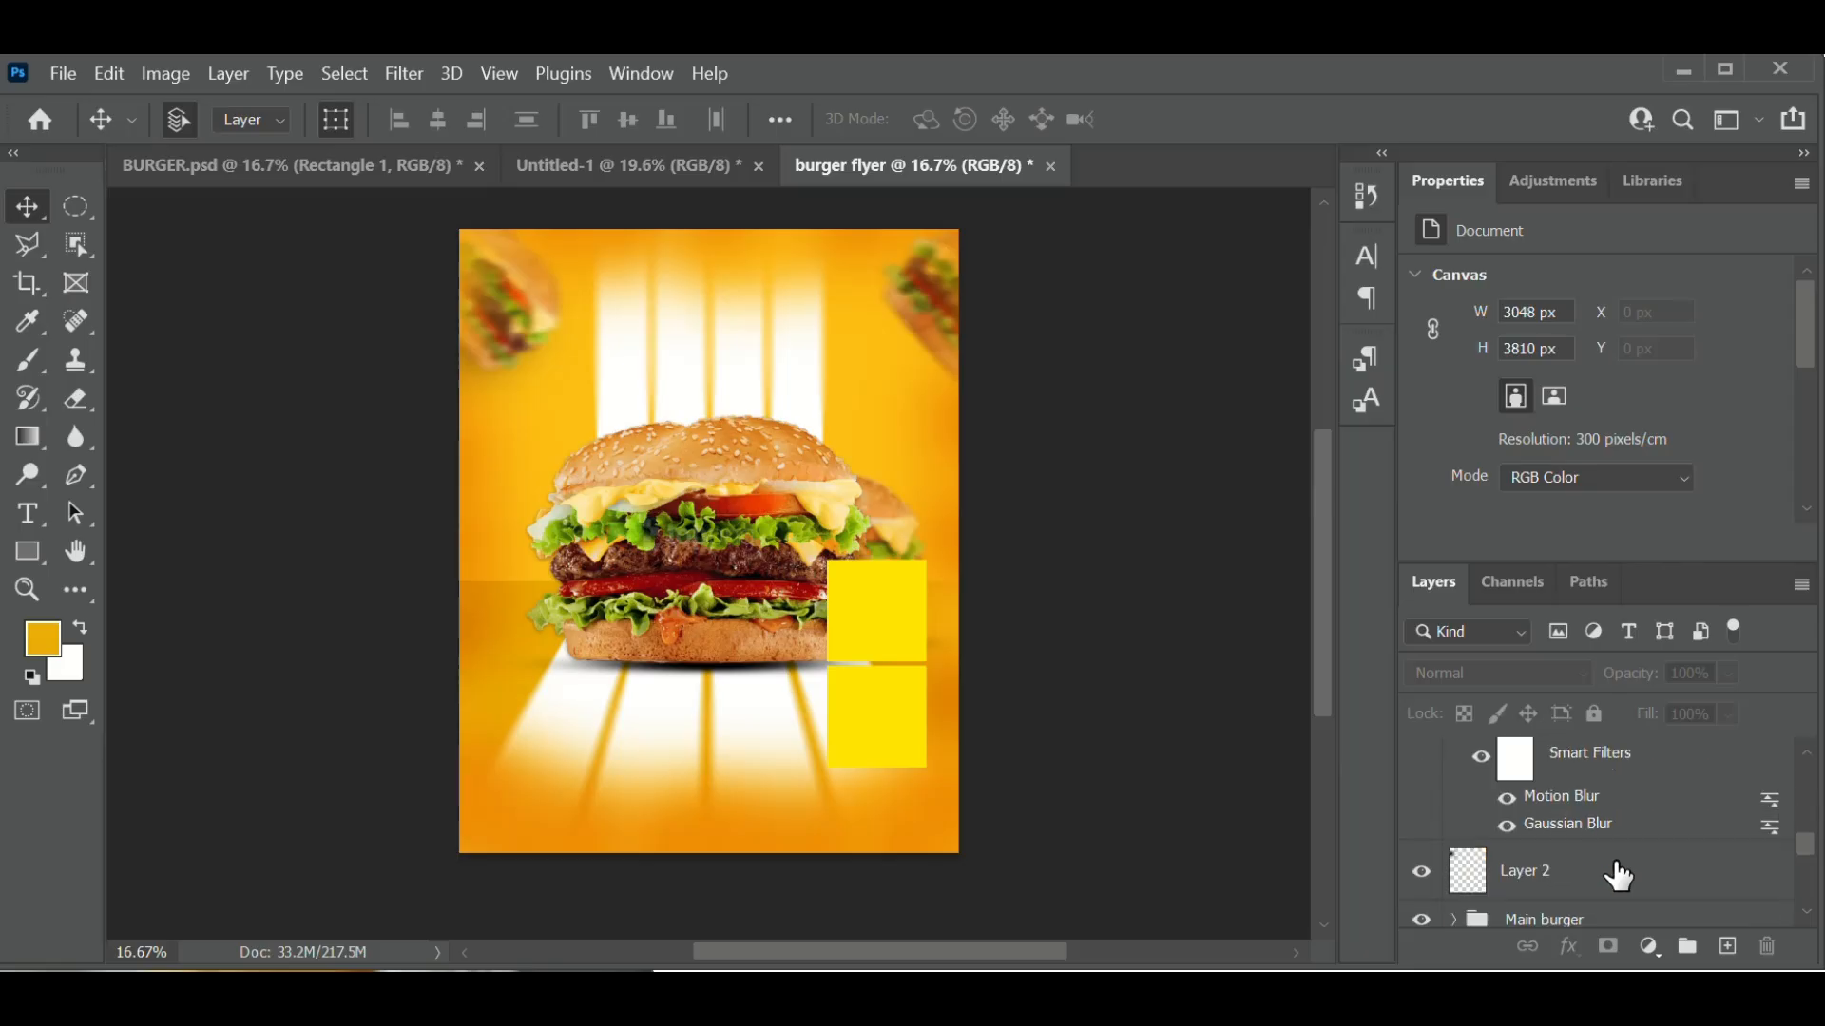
scroll(1620, 876, "down", 2)
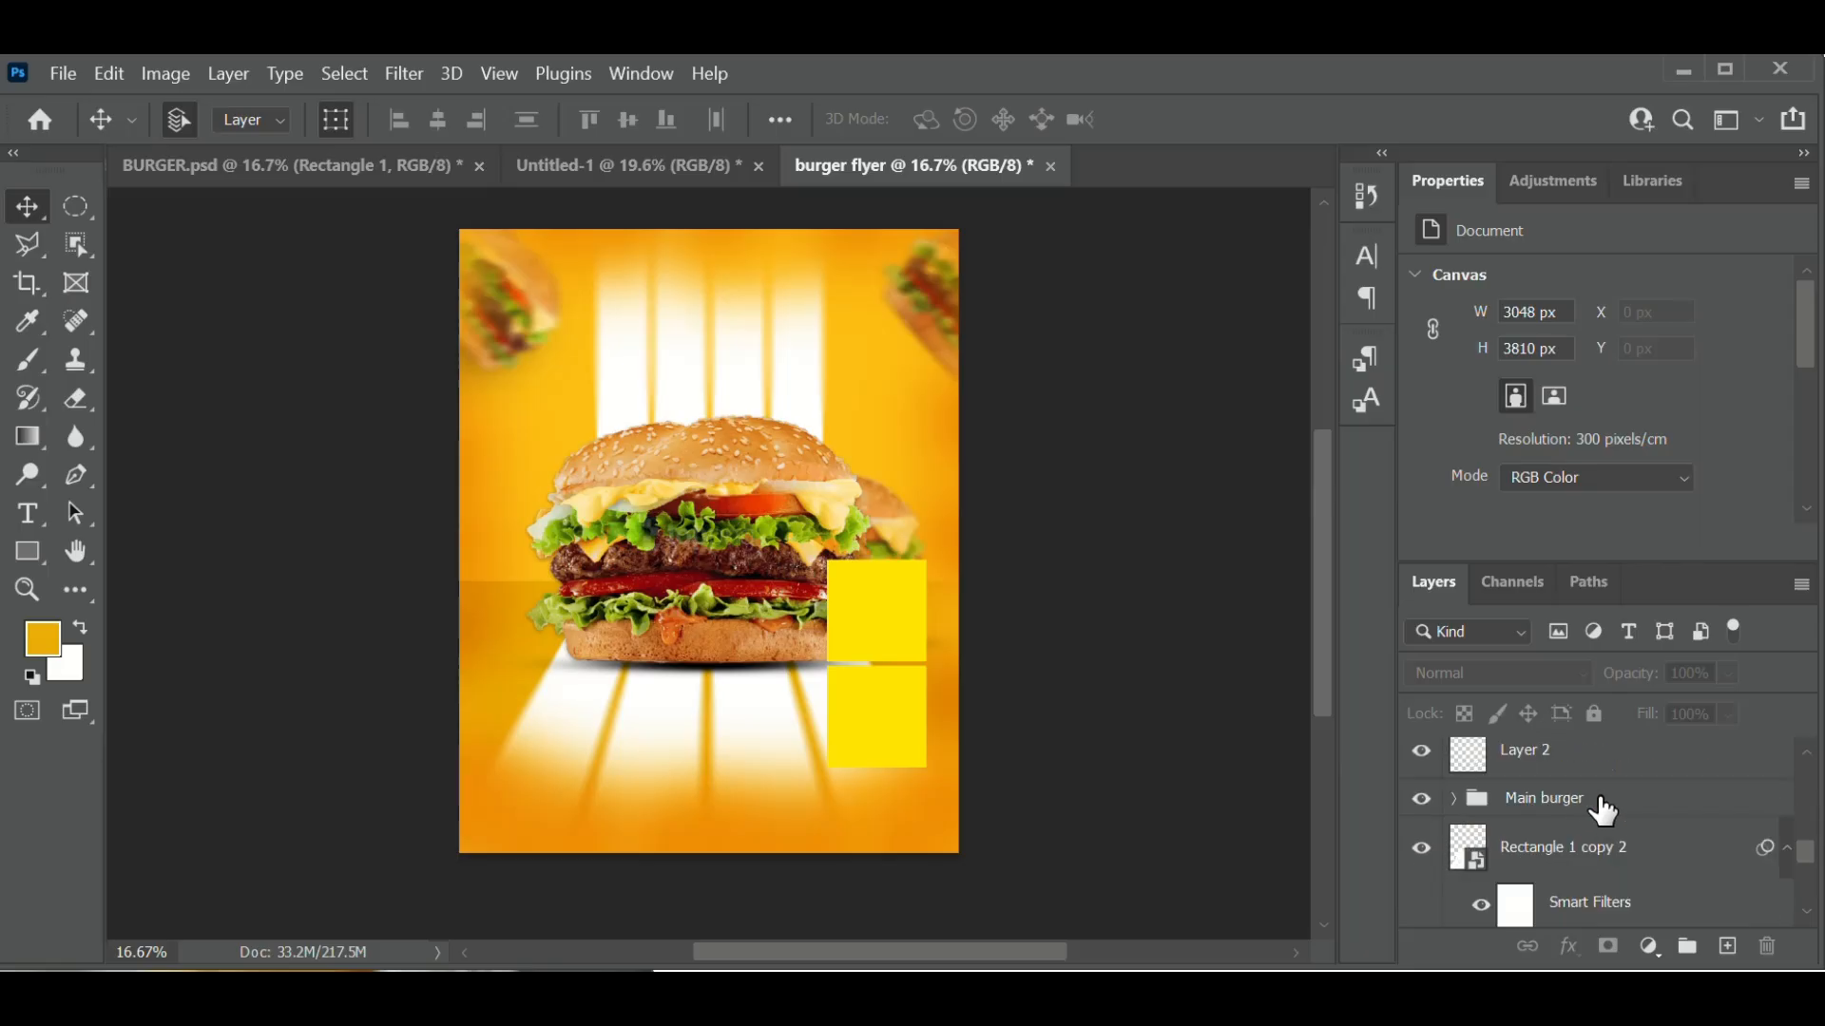
left_click(1600, 804)
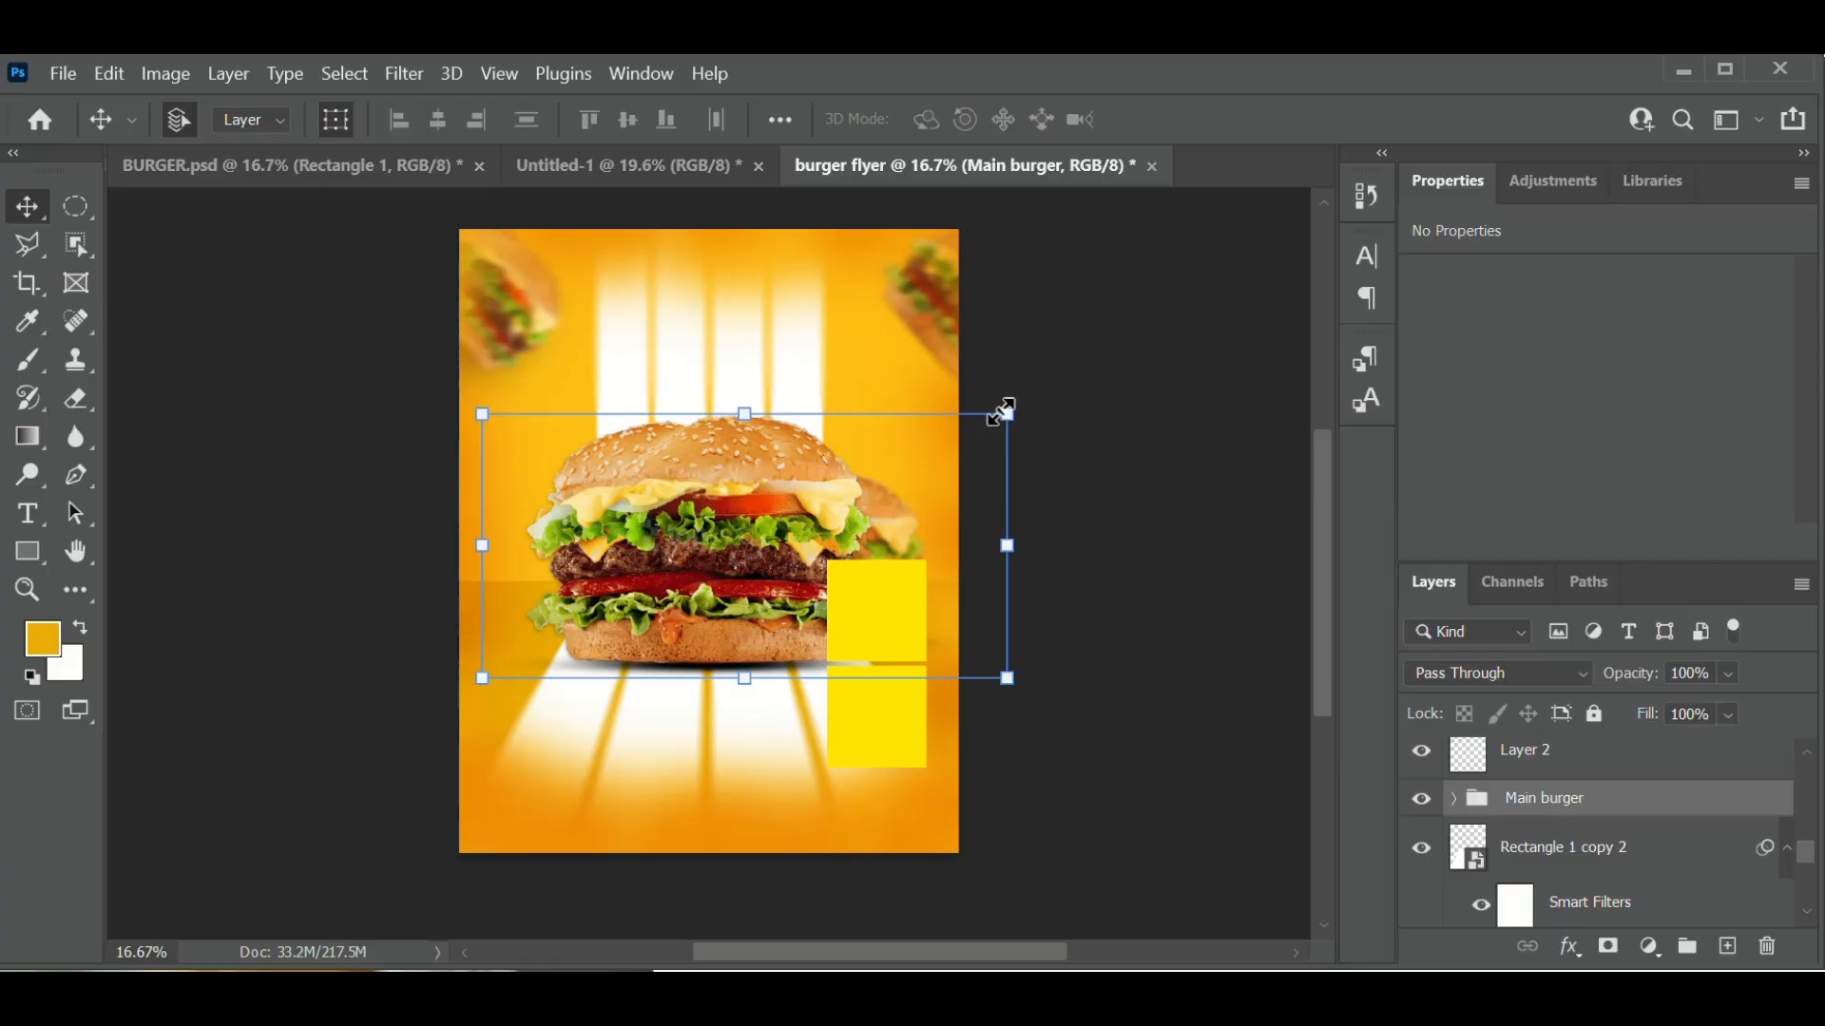
left_click_drag(1008, 413, 1059, 372)
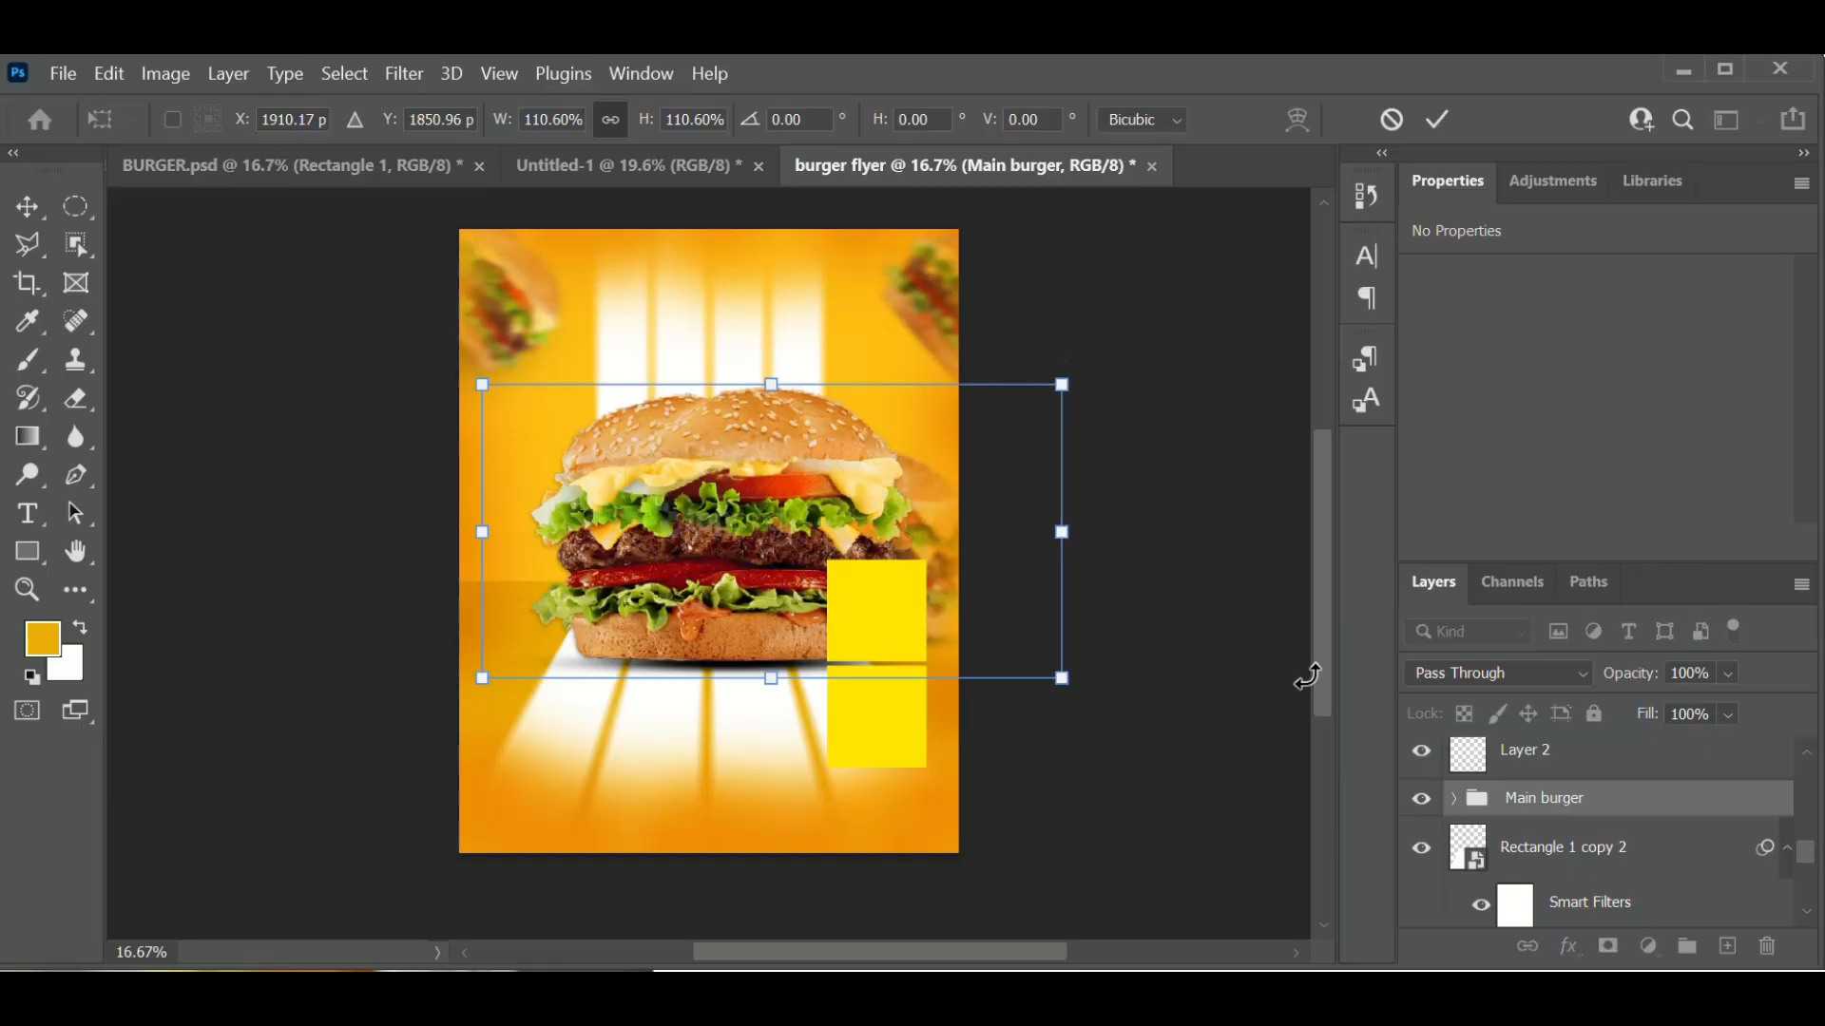
- Shift the enlarged burger slightly left and commit the transform
key("Left")
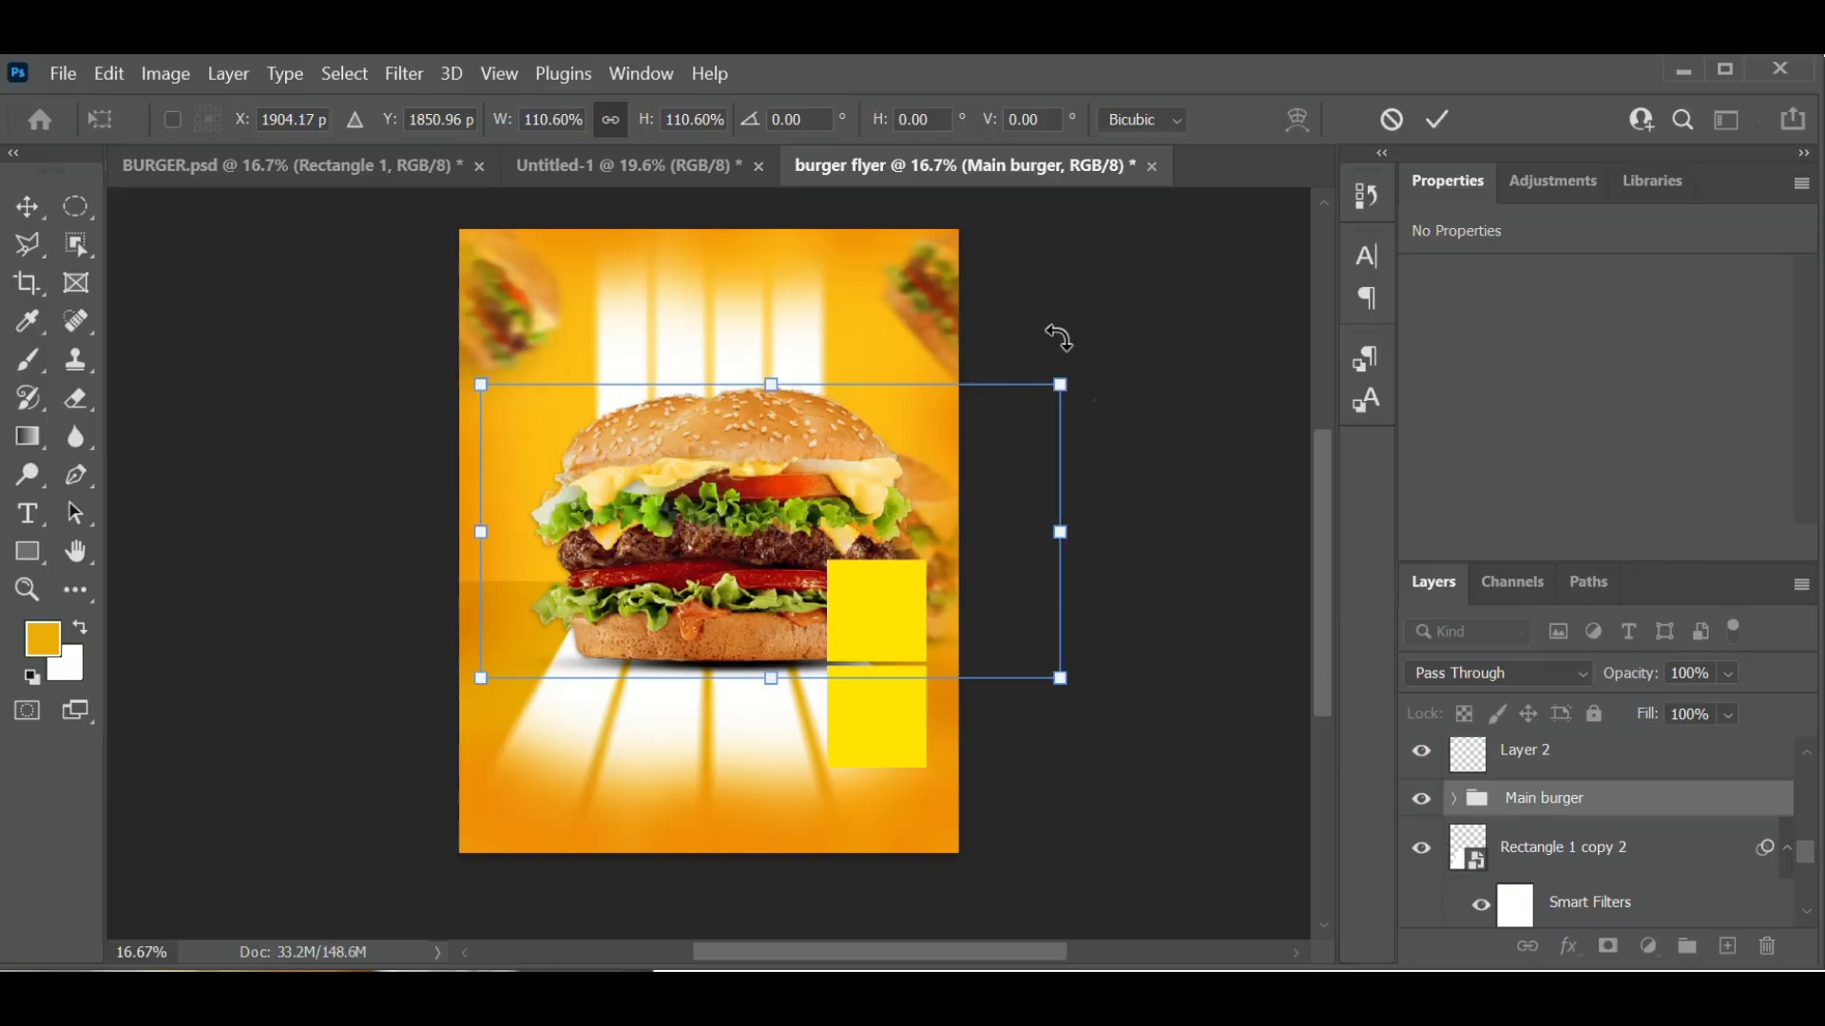
key("Left")
key("Left")
key("Left")
key("Left")
key("Left")
key("Left")
key("Left")
key("Left")
key("Left")
key("Left")
key("Left")
key("Left")
key("Left")
key("Left")
key("Left")
key("Left")
key("Left")
key("Left")
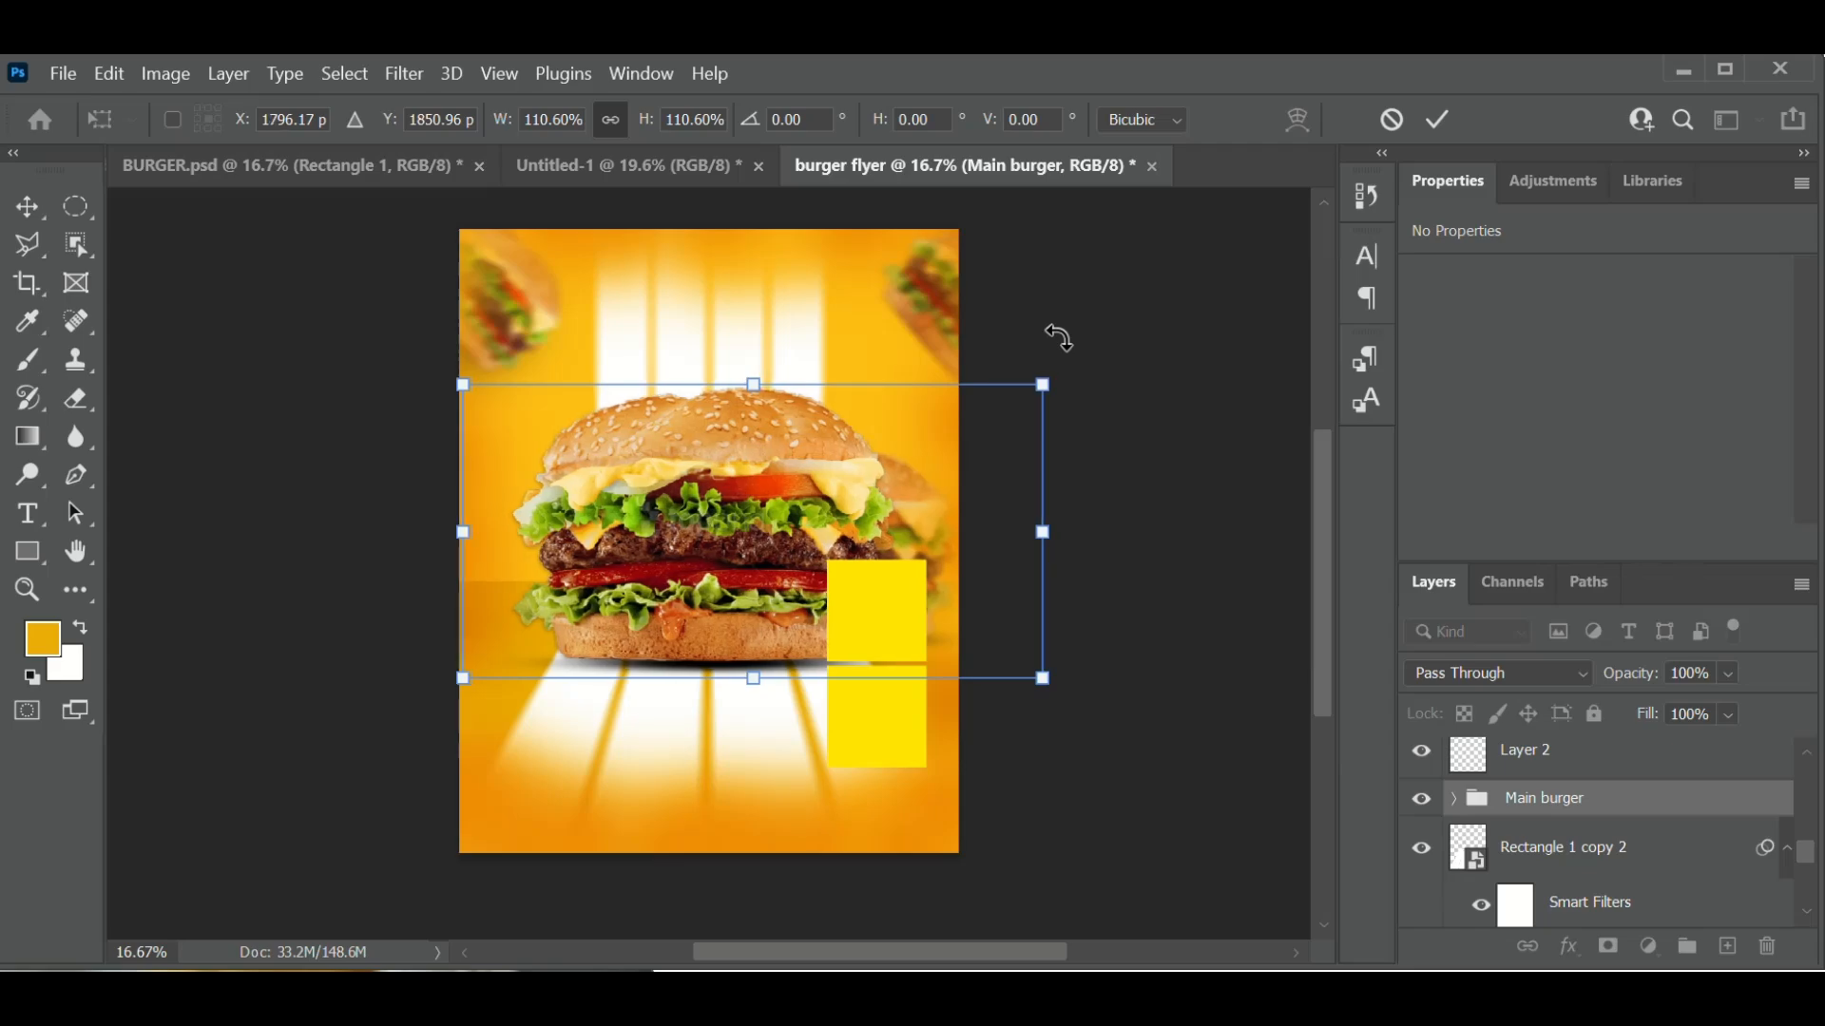
key("Left")
key("Left")
key("Left")
key("Left")
key("Left")
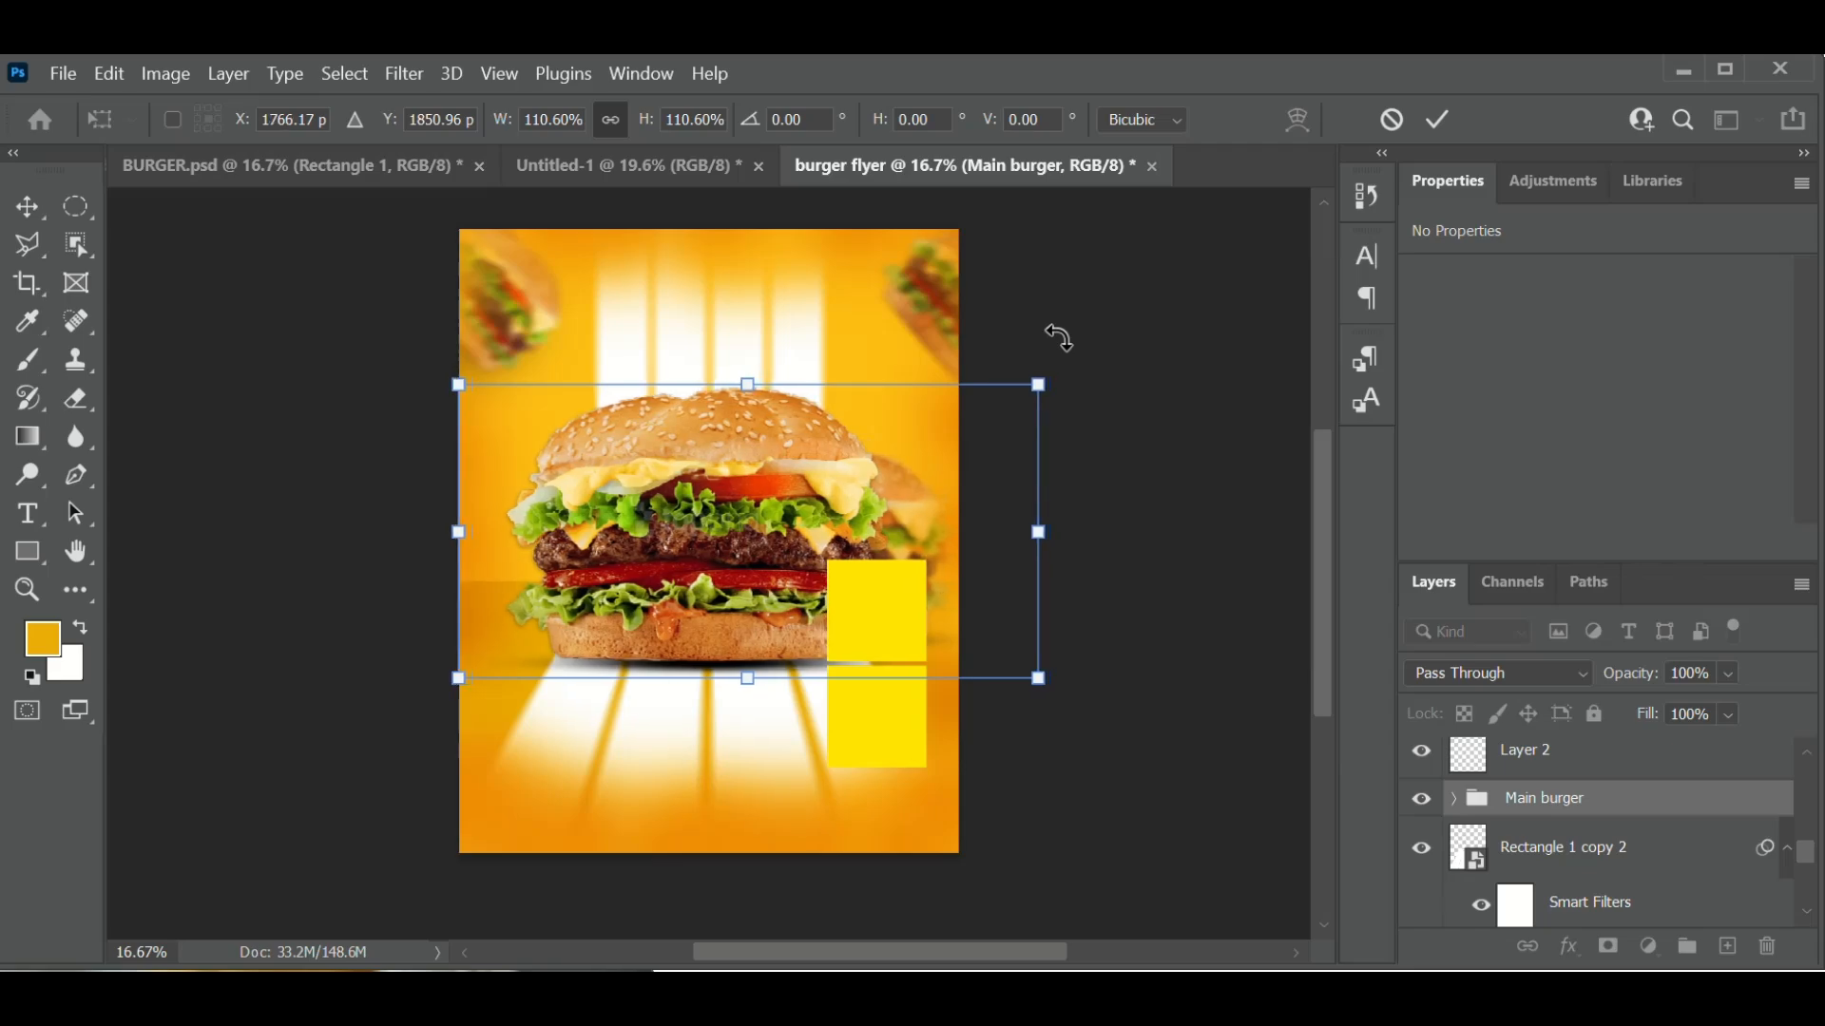
key("Right")
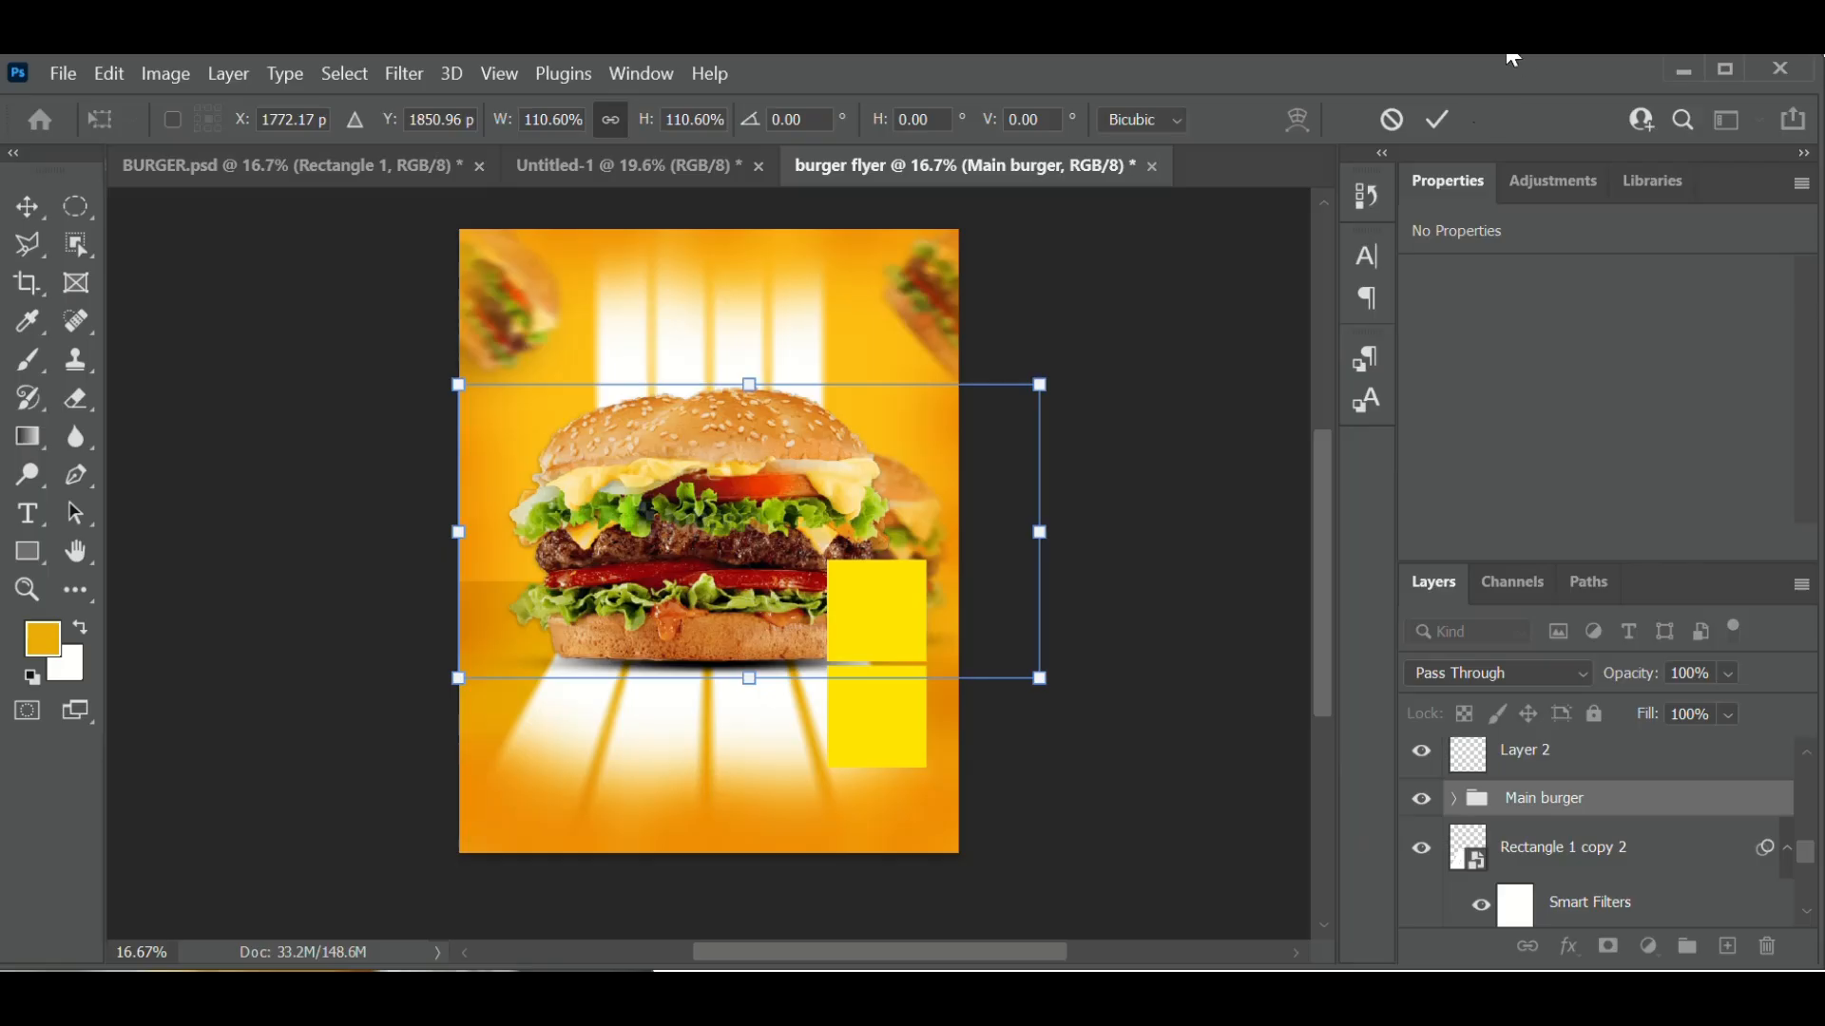
left_click(1444, 116)
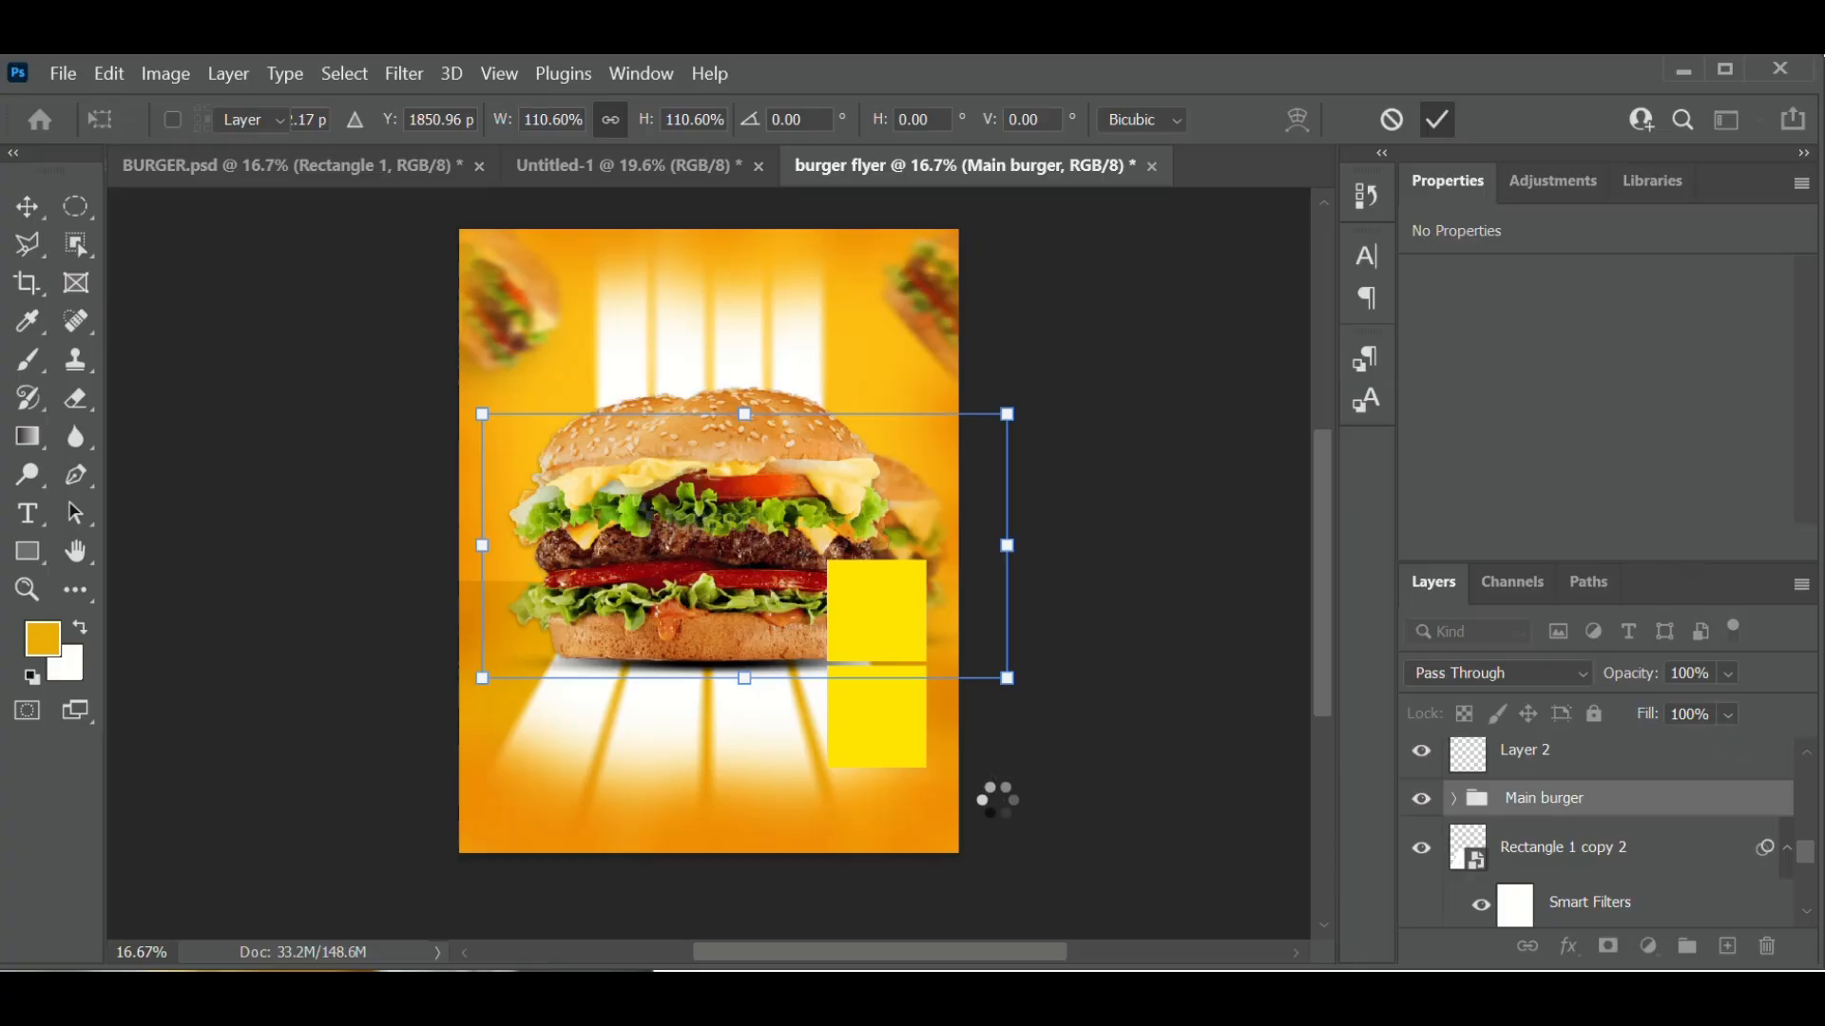
left_click(888, 618)
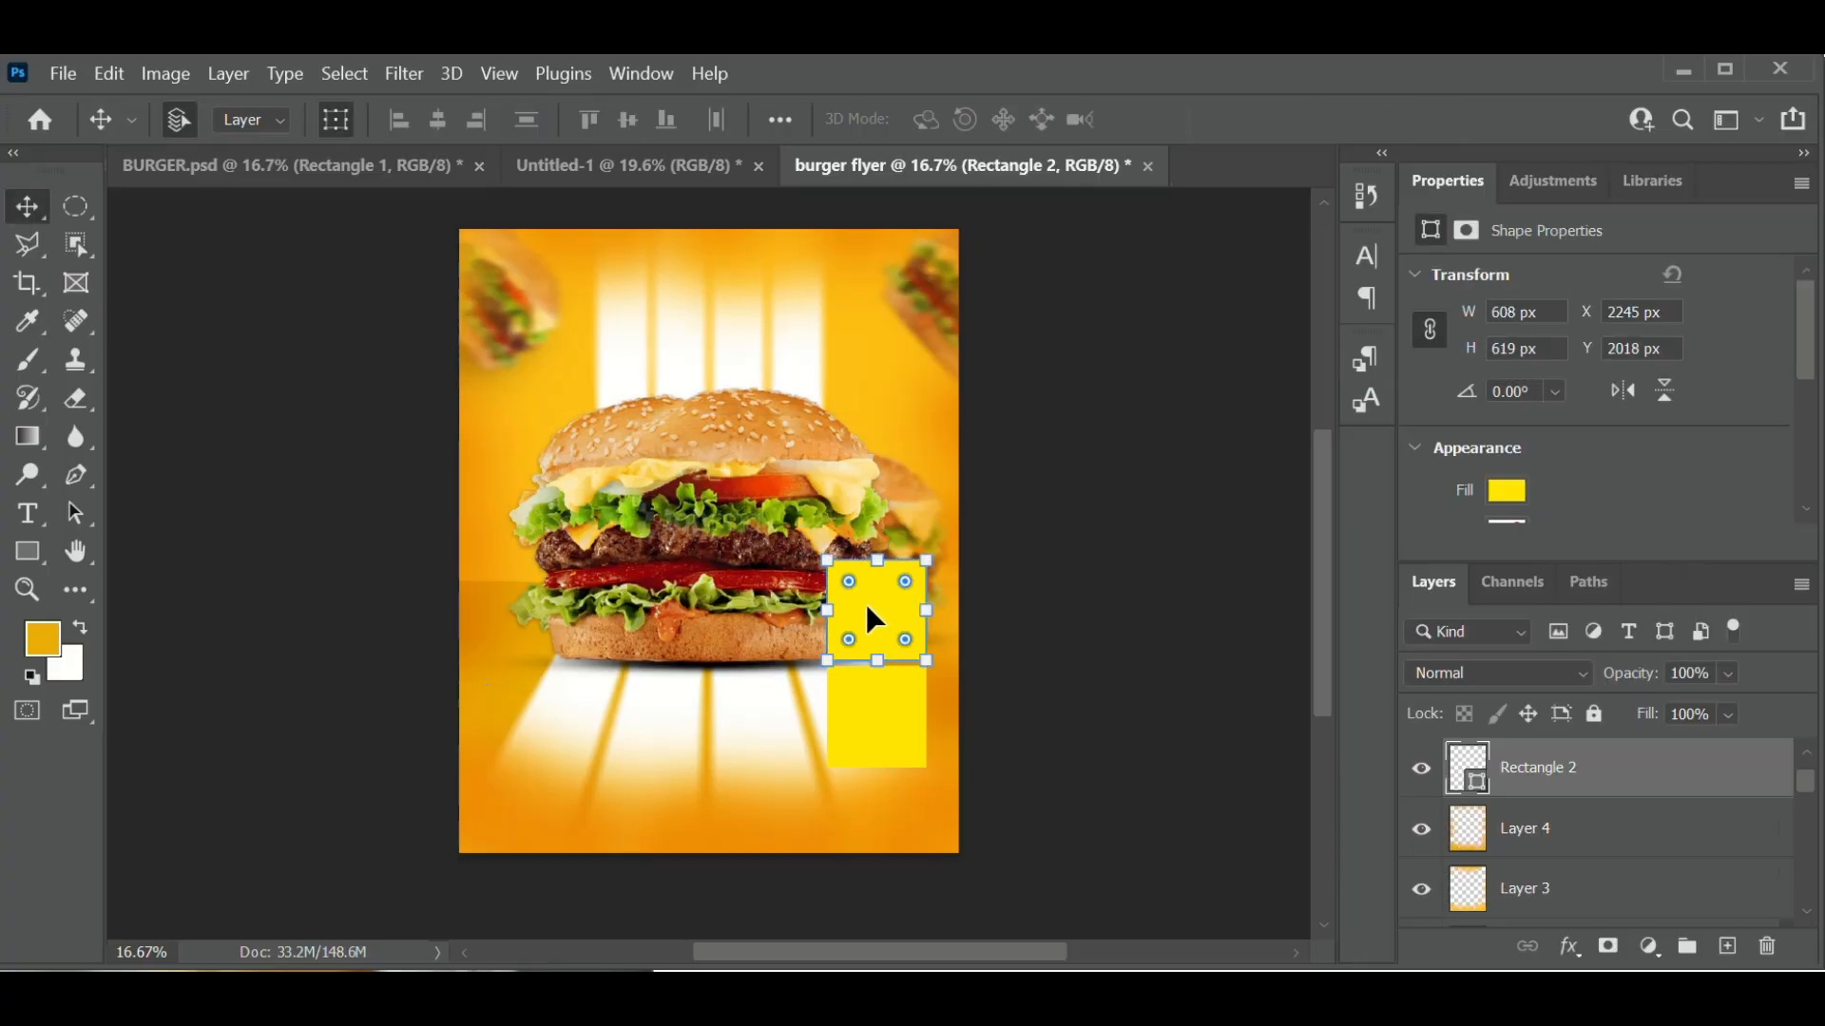
- Raise both yellow squares, bringing the lower copy up to Y 2469 px beneath the upper
left_click_drag(875, 619, 871, 607)
key("Up")
key("Up")
key("Up")
key("Up")
key("Up")
key("Up")
key("Up")
key("Up")
key("Up")
key("Up")
key("Up")
key("Up")
key("Up")
key("Up")
key("Up")
key("Up")
key("Up")
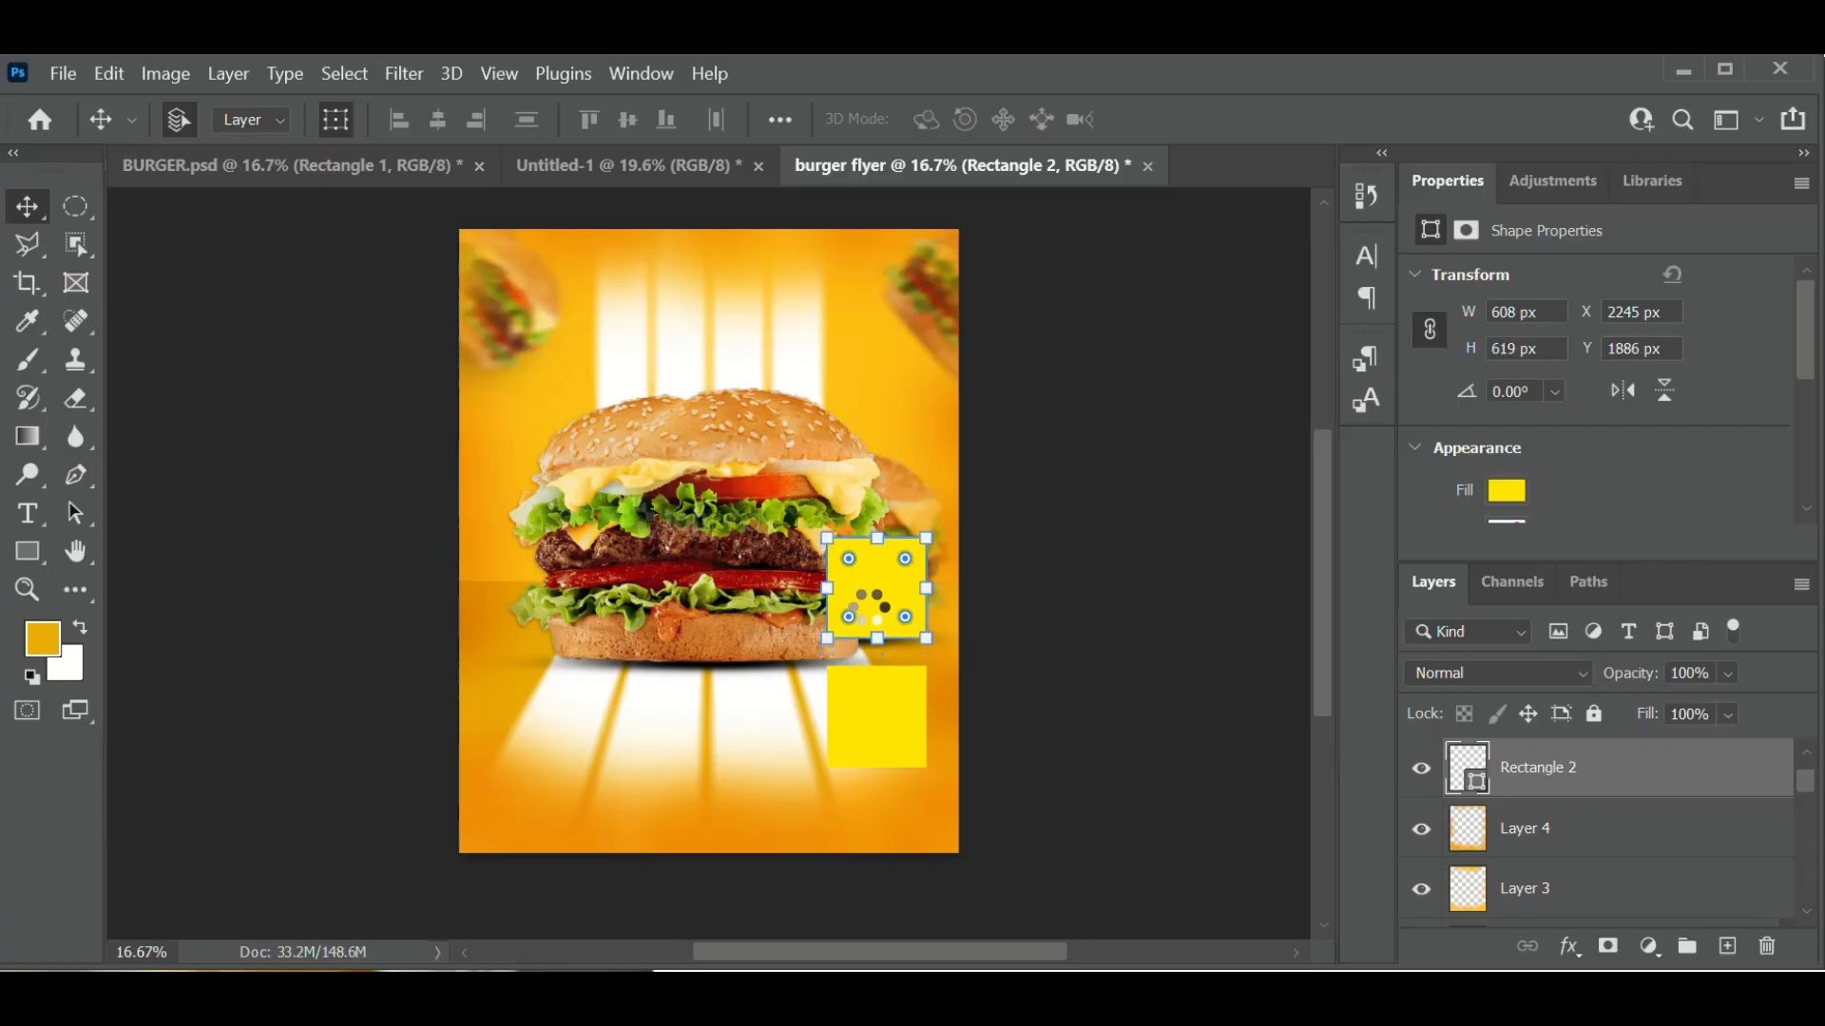
left_click_drag(869, 613, 868, 751)
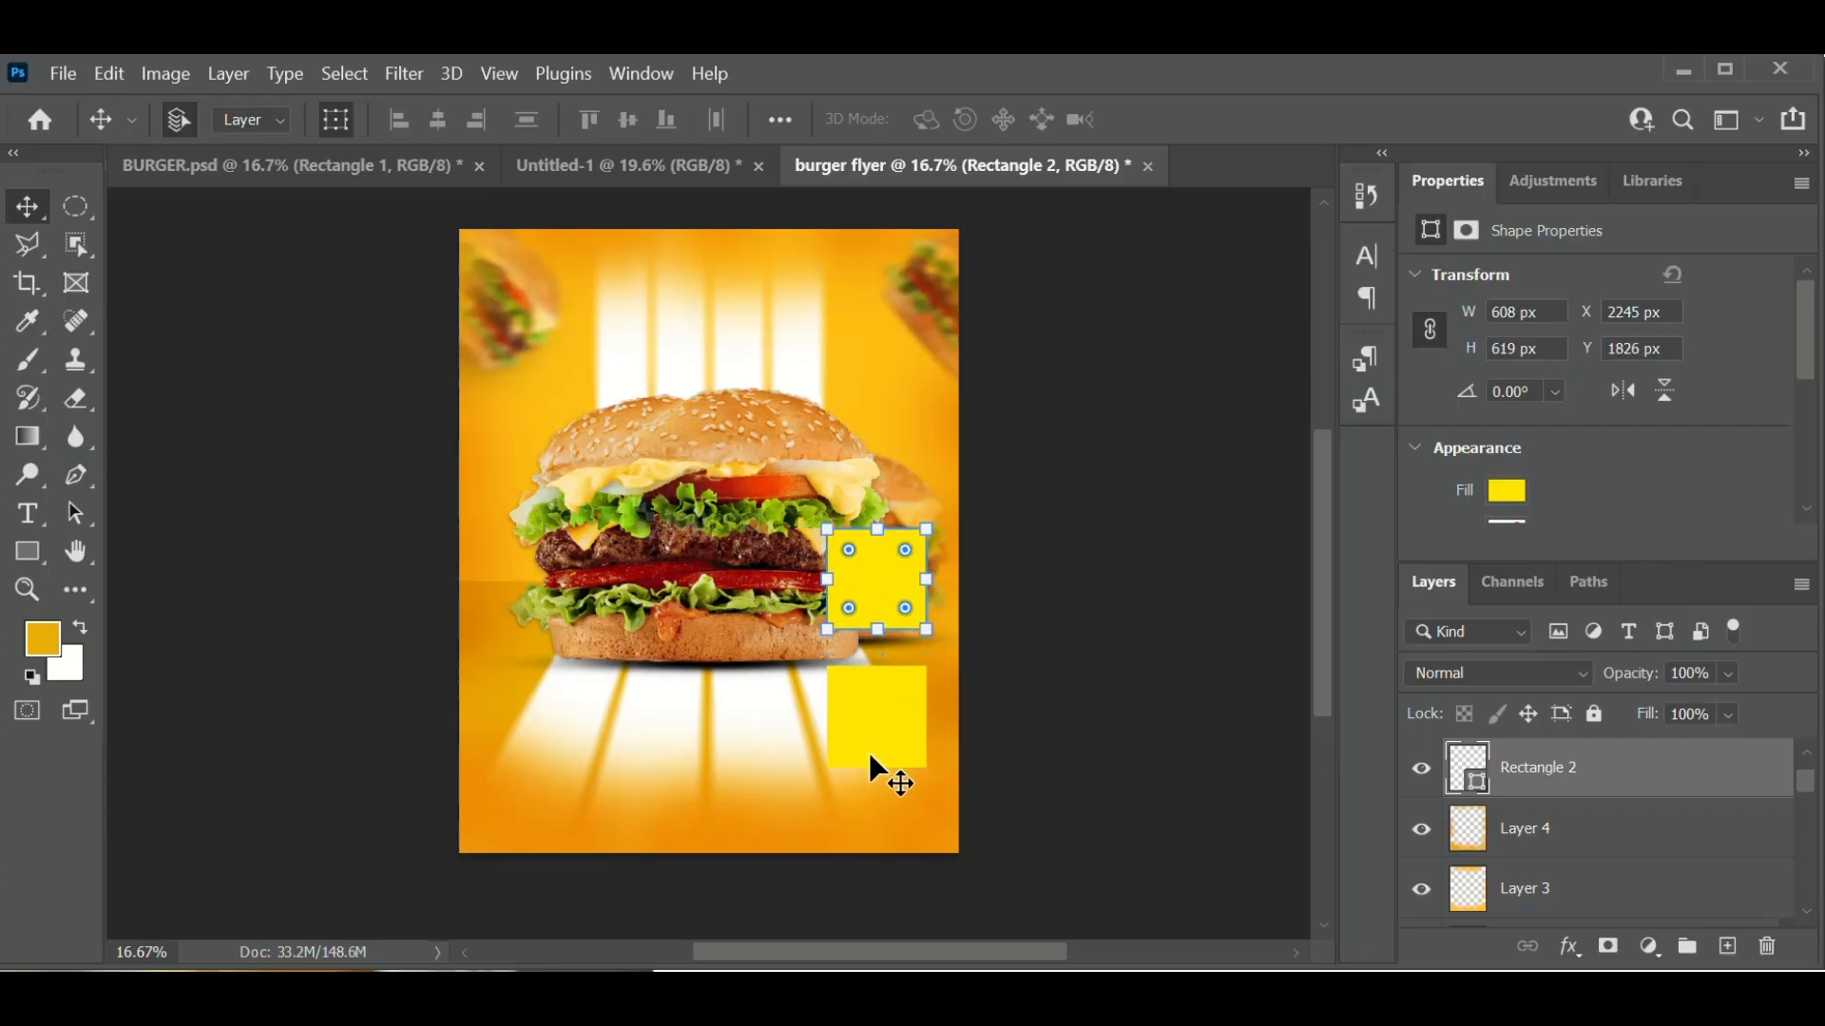
key("Up")
key("Up")
key("Up")
key("Up")
key("Up")
key("Up")
key("Up")
key("Up")
key("Up")
key("Up")
key("Up")
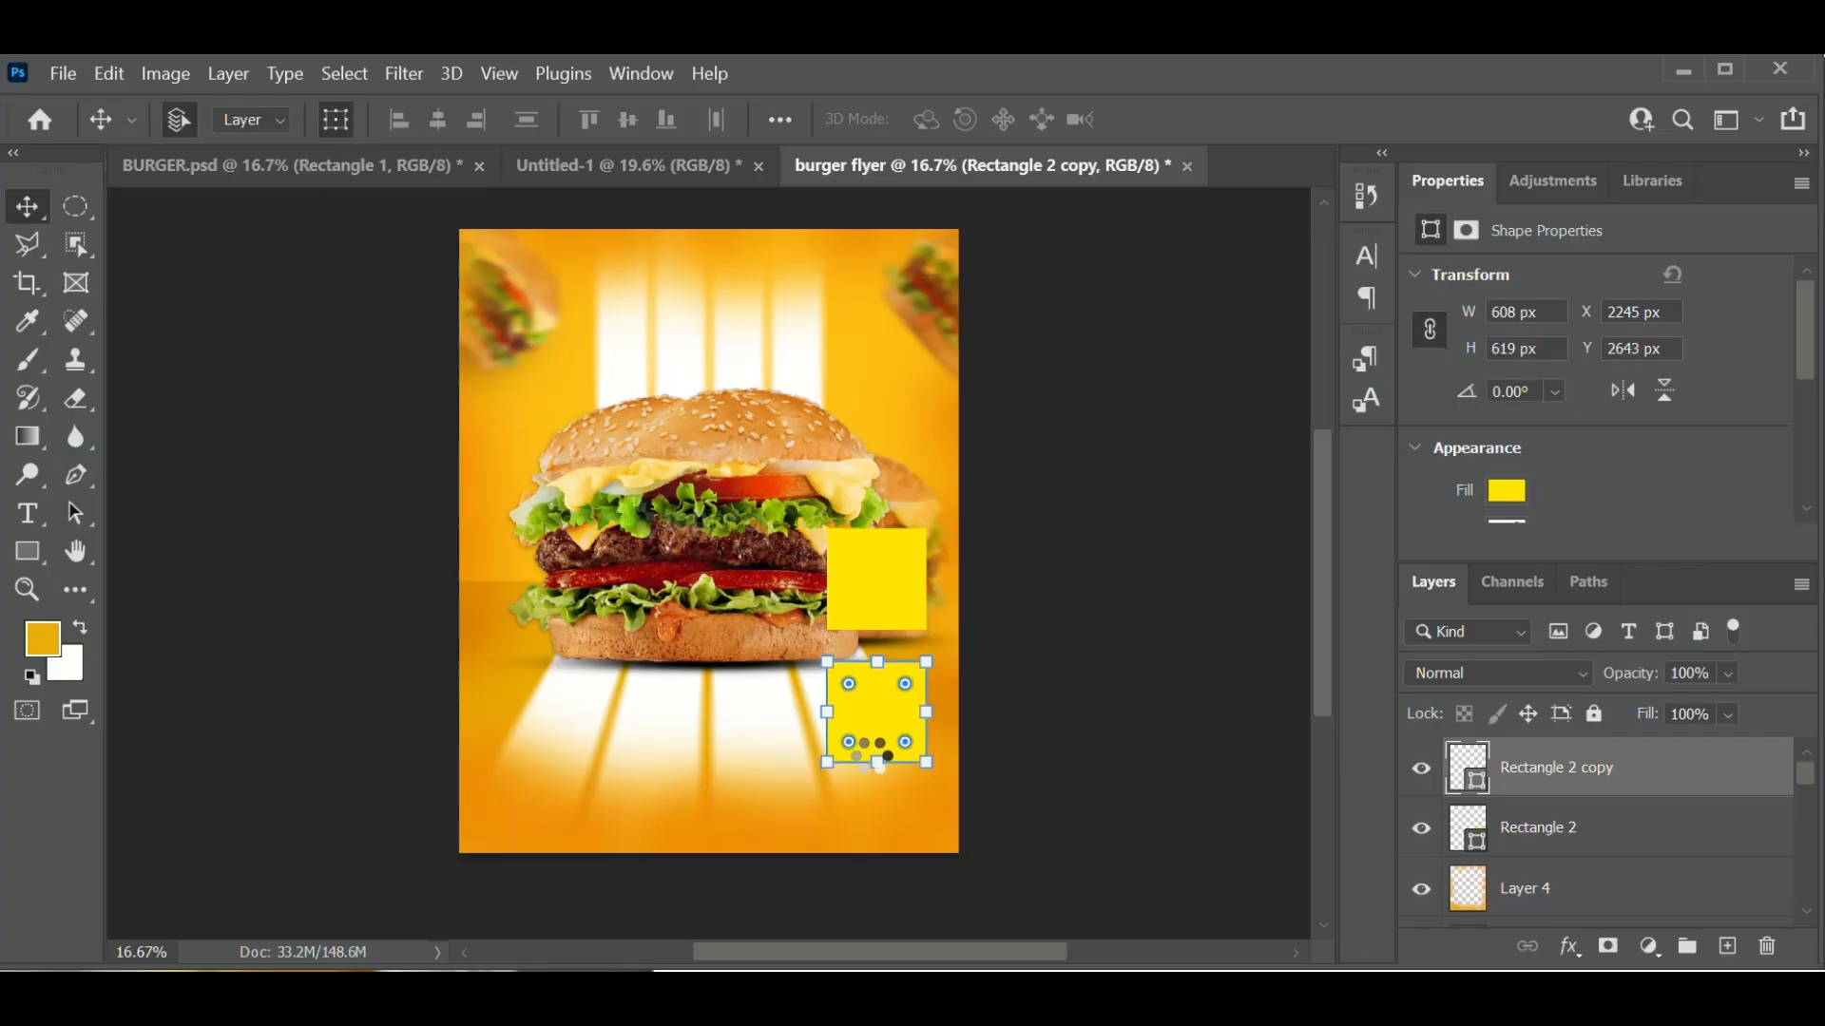
key("Up")
key("Up")
key("Up")
key("Up")
key("Up")
key("Up")
key("Up")
key("Up")
key("Up")
key("Up")
key("Up")
key("Up")
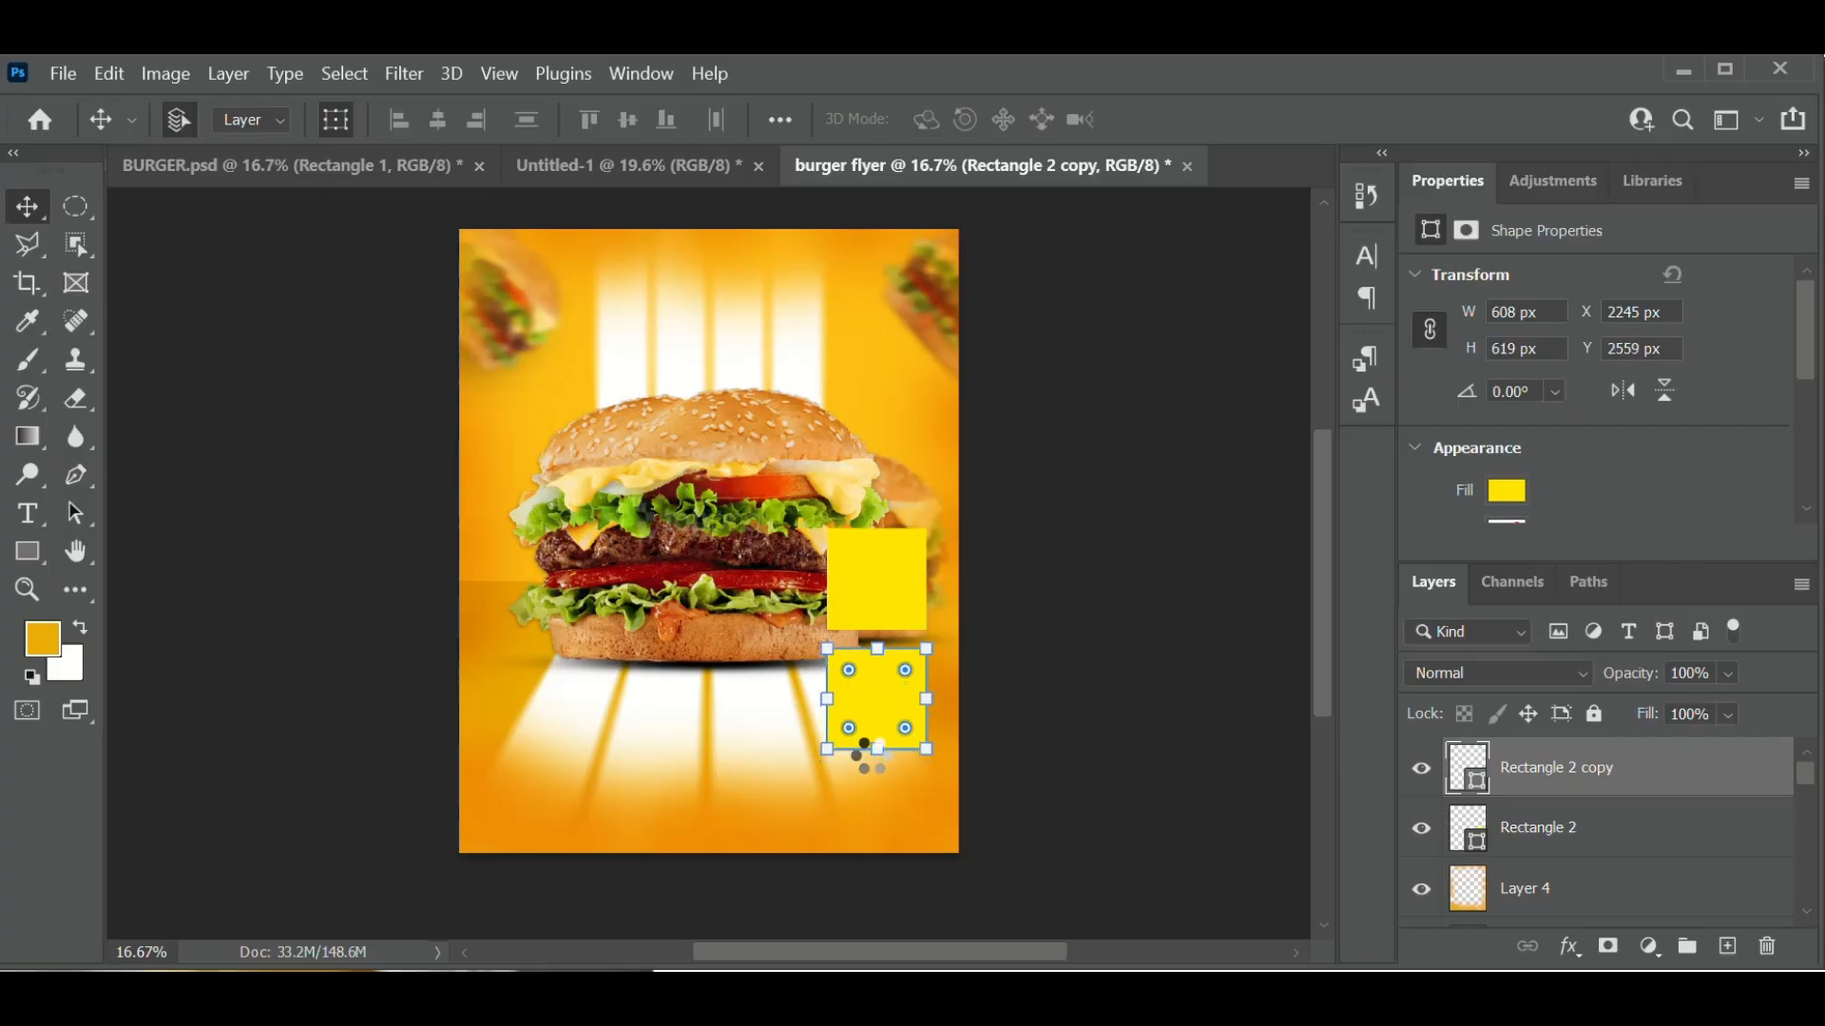
key("Up")
key("Up")
key("Up")
key("Up")
key("Up")
key("Up")
key("Up")
key("Up")
key("Up")
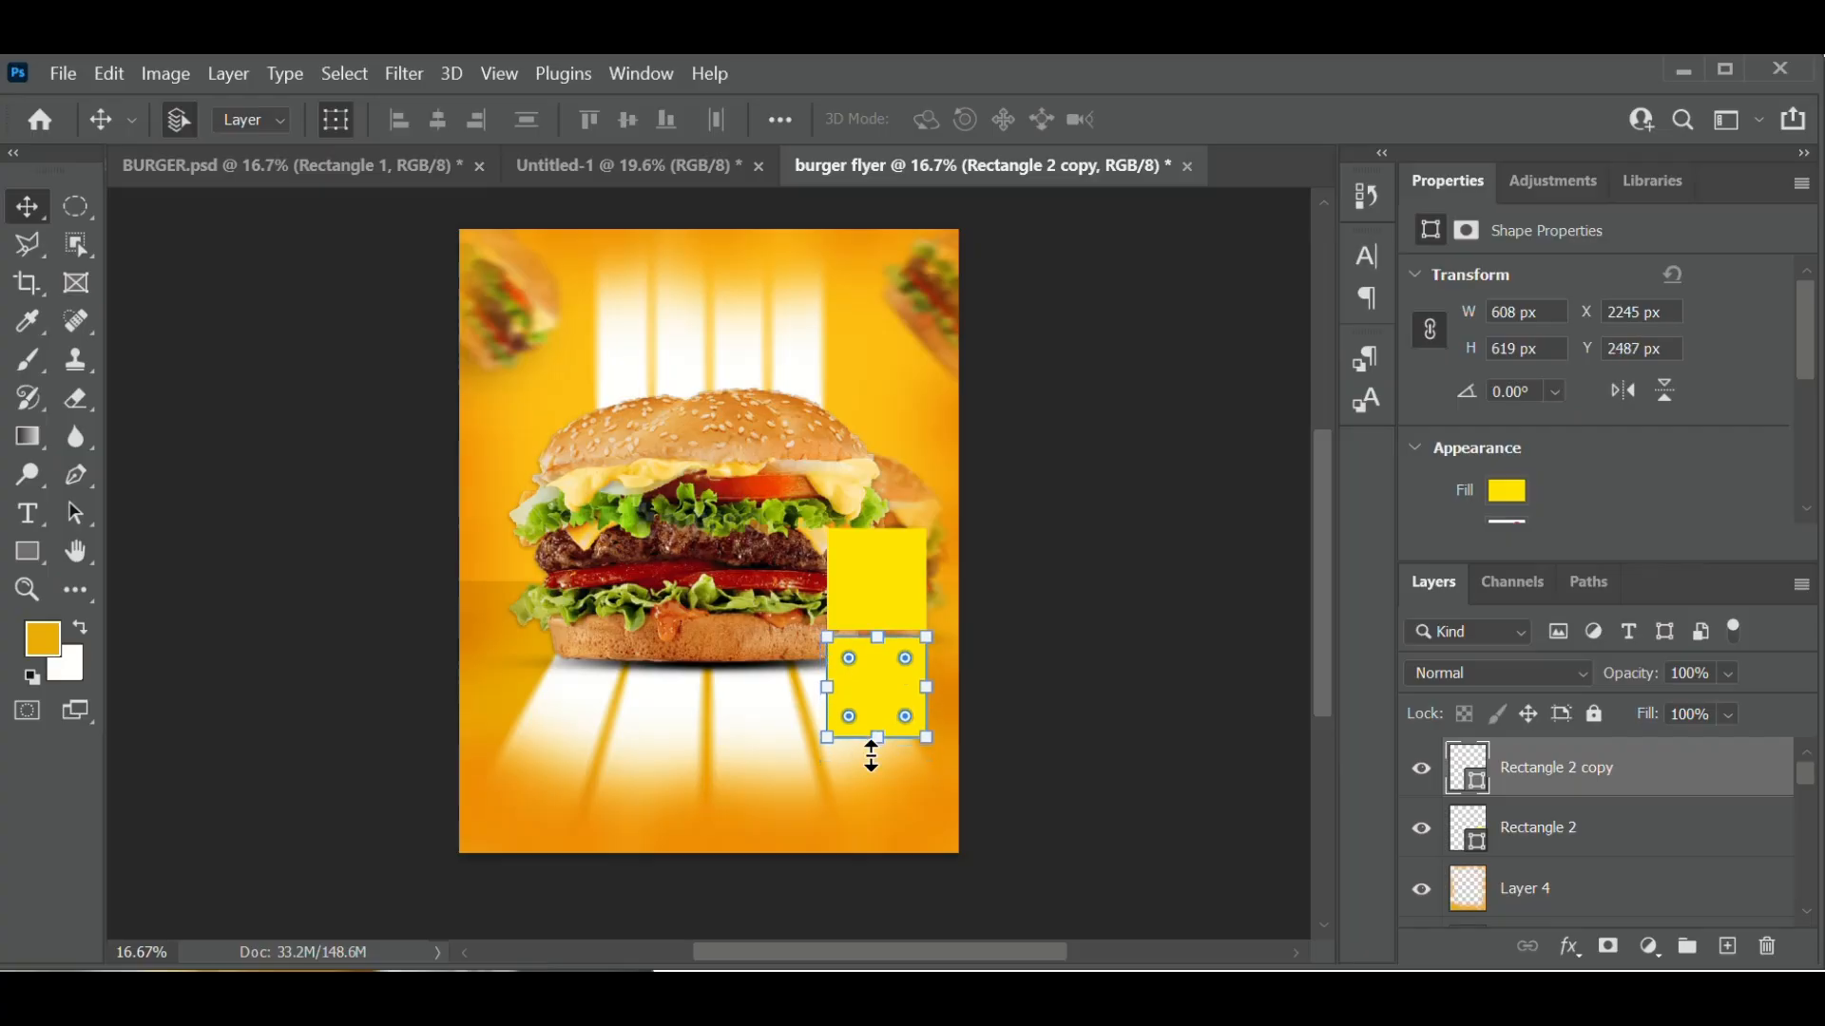
key("Up")
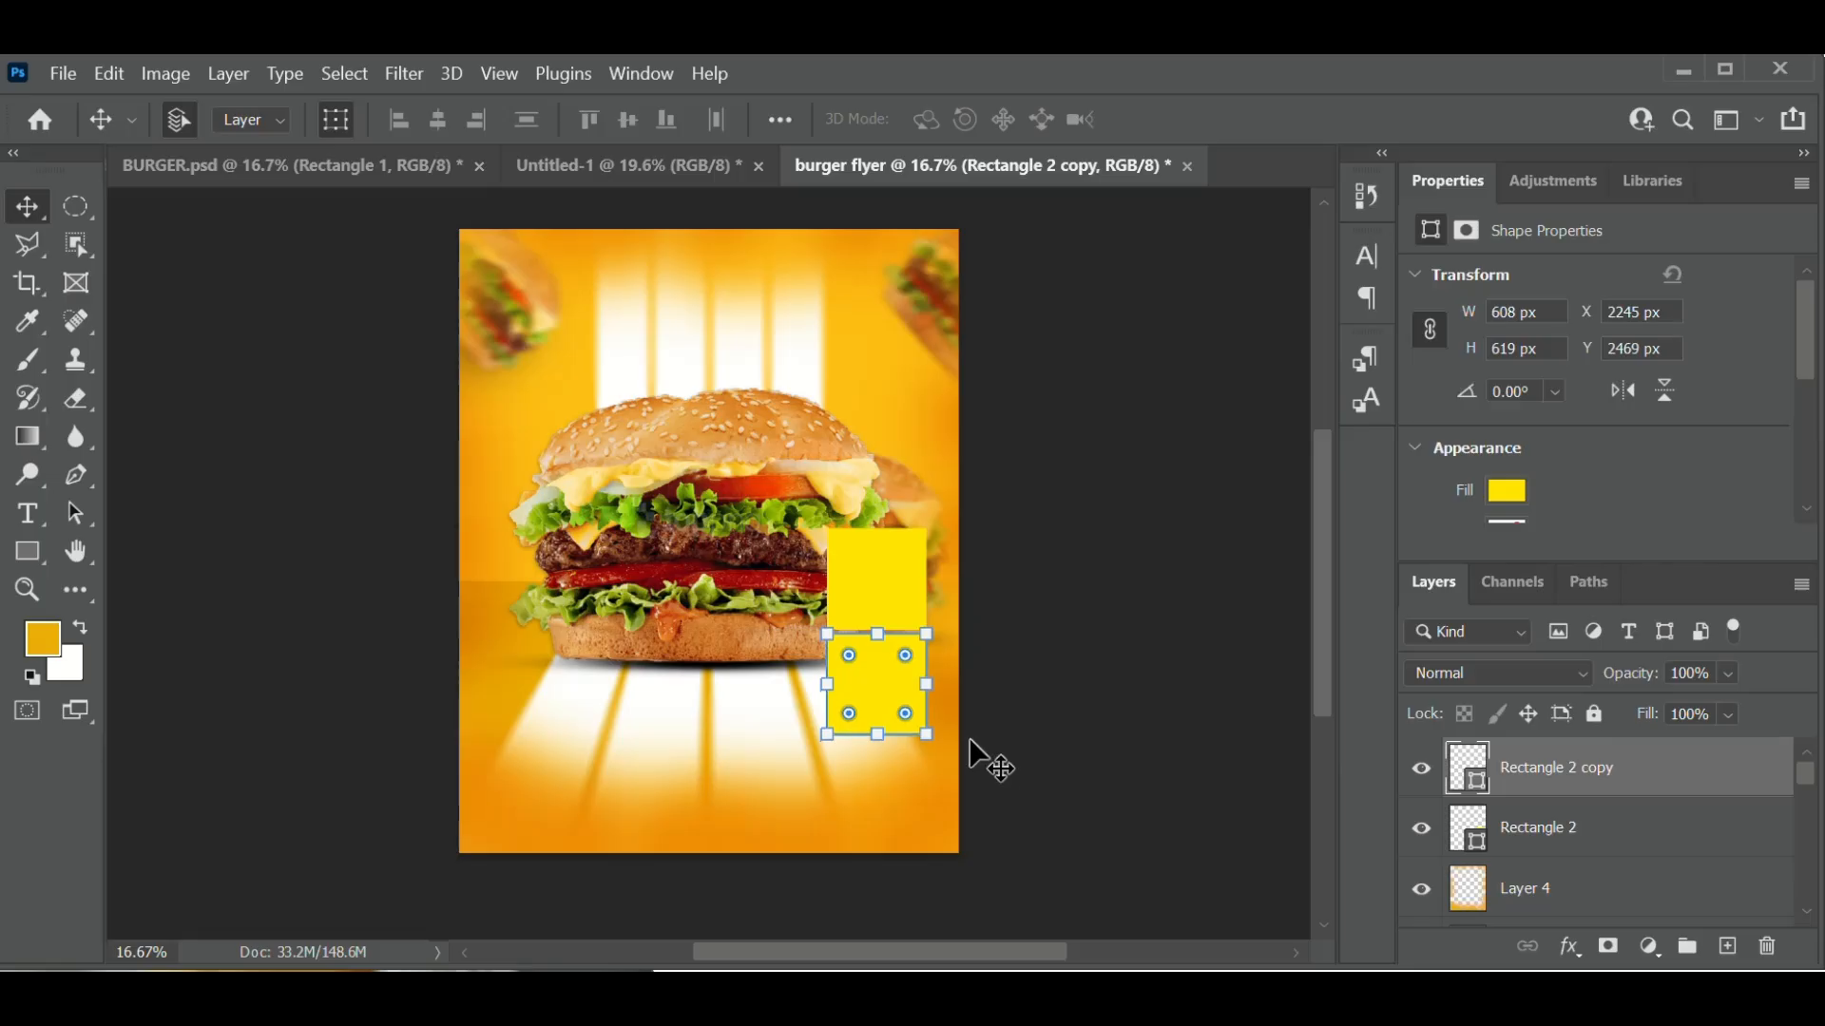
left_click(1105, 654)
left_click(879, 694)
- Sample the burger's tomato and set the lower square's fill to orange-red #f63a04
double_click(1462, 766)
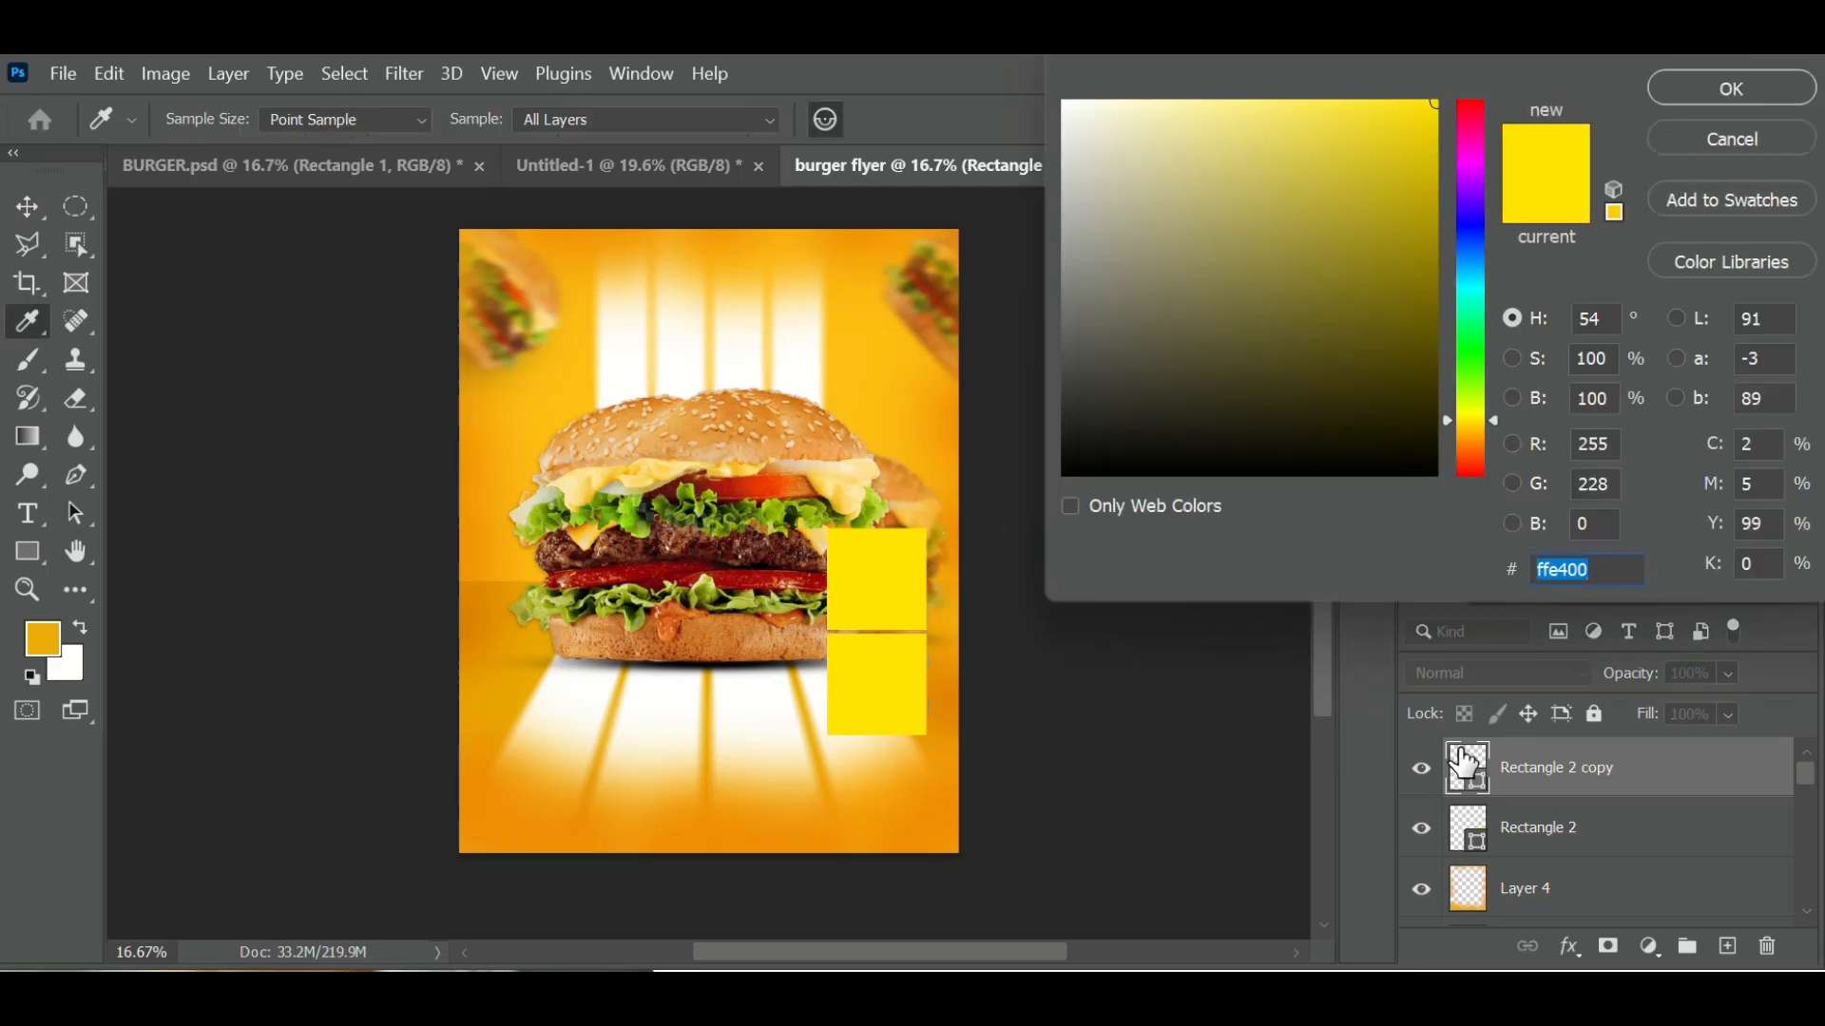
left_click(756, 492)
left_click_drag(1414, 143, 1418, 57)
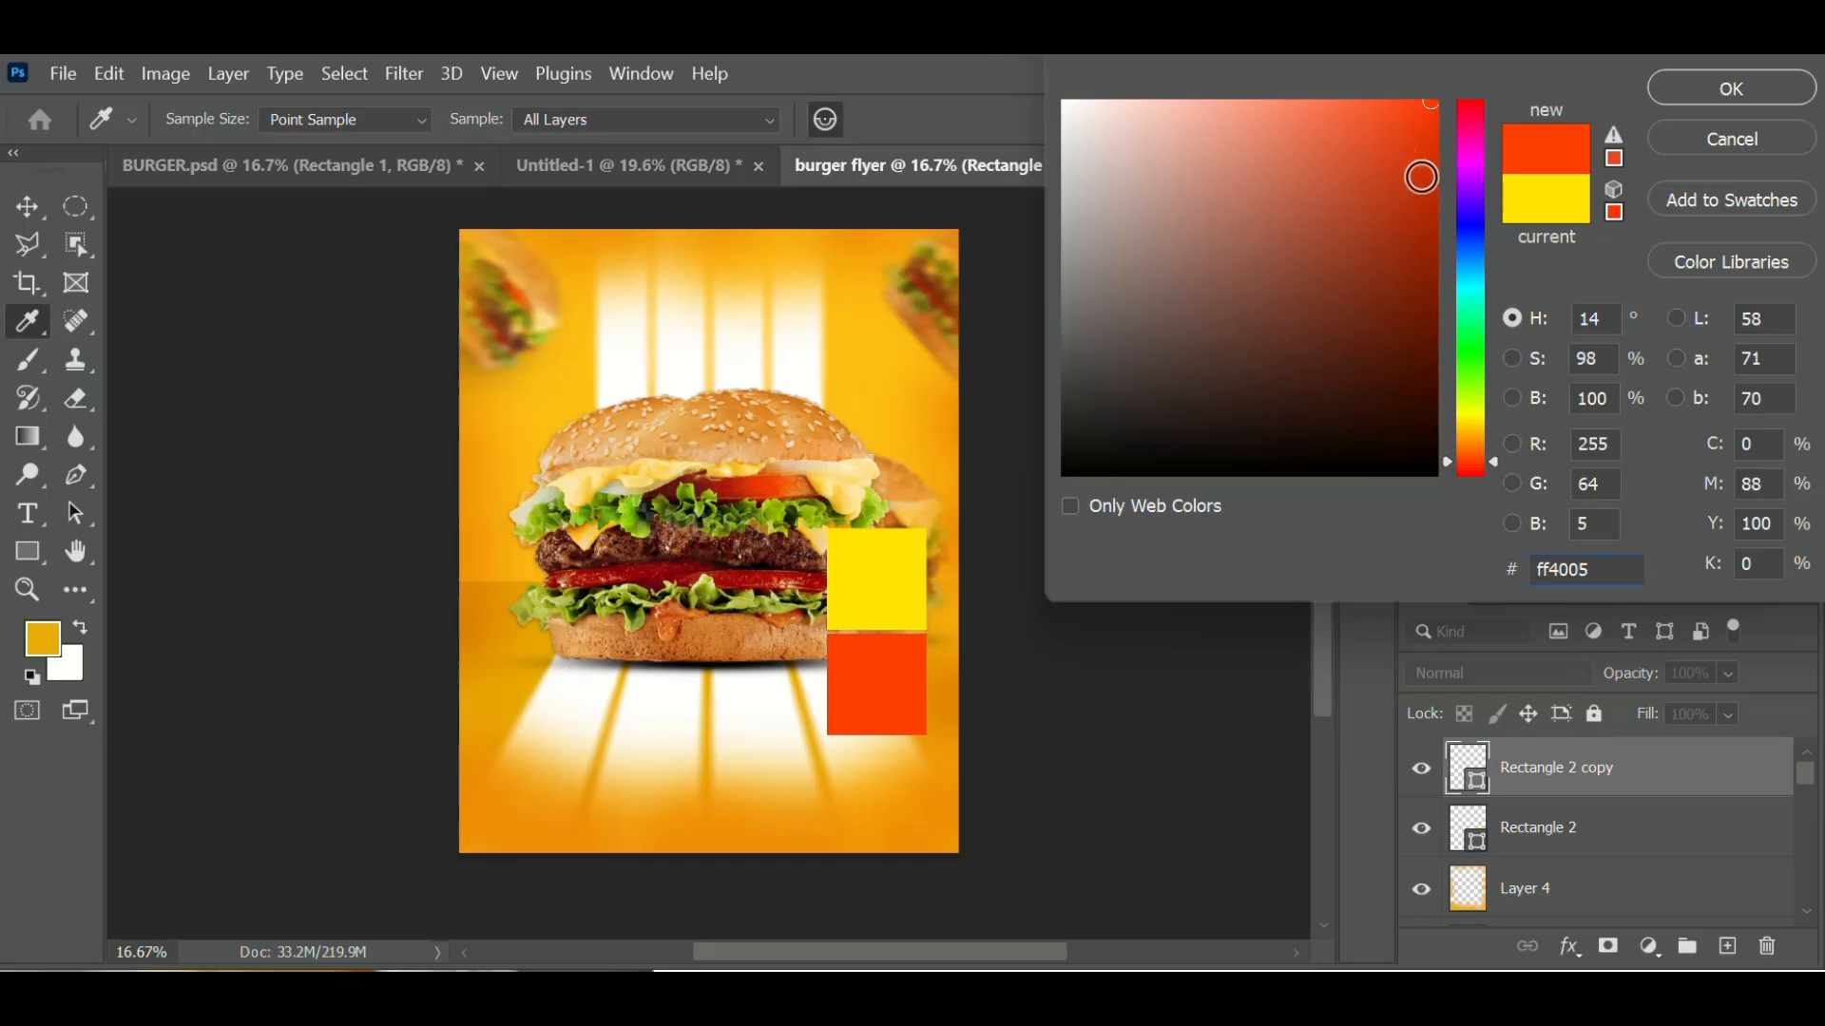
mouse_move(1417, 171)
left_mouse_down()
mouse_move(1449, 133)
mouse_move(1450, 156)
mouse_move(1452, 114)
left_mouse_up()
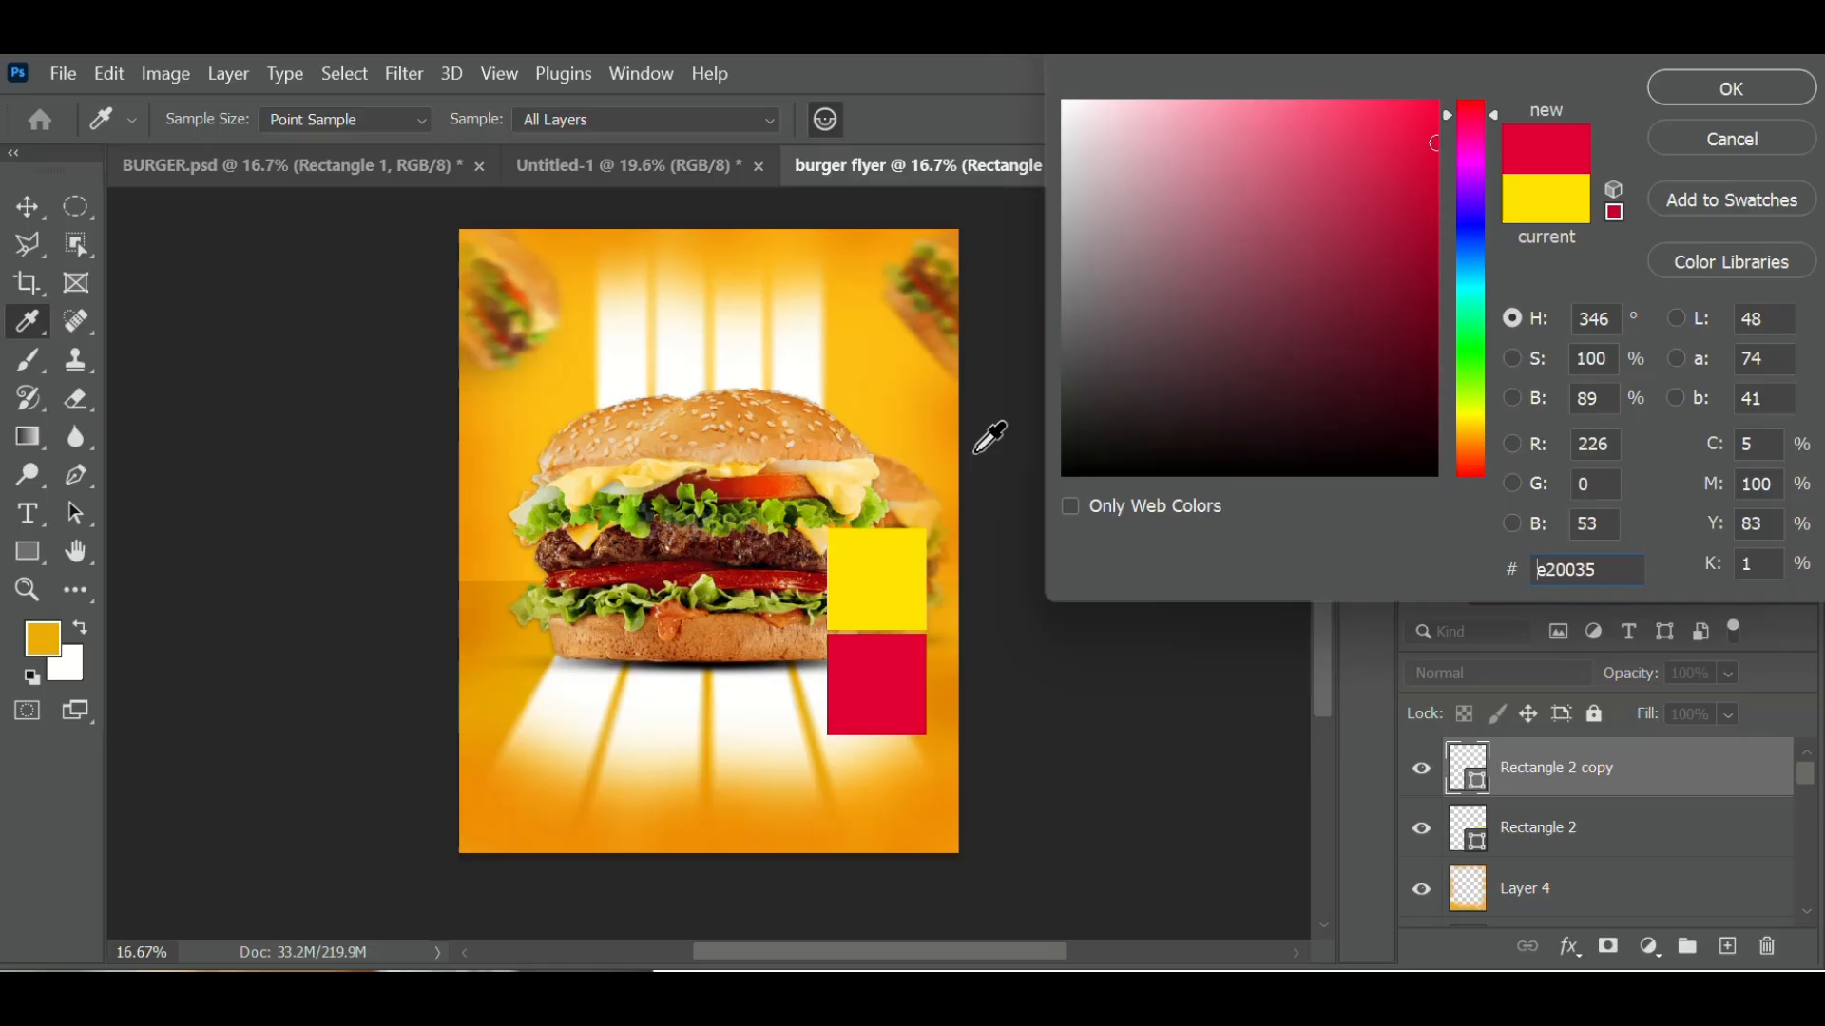
left_click(752, 489)
left_click_drag(1430, 122, 1433, 114)
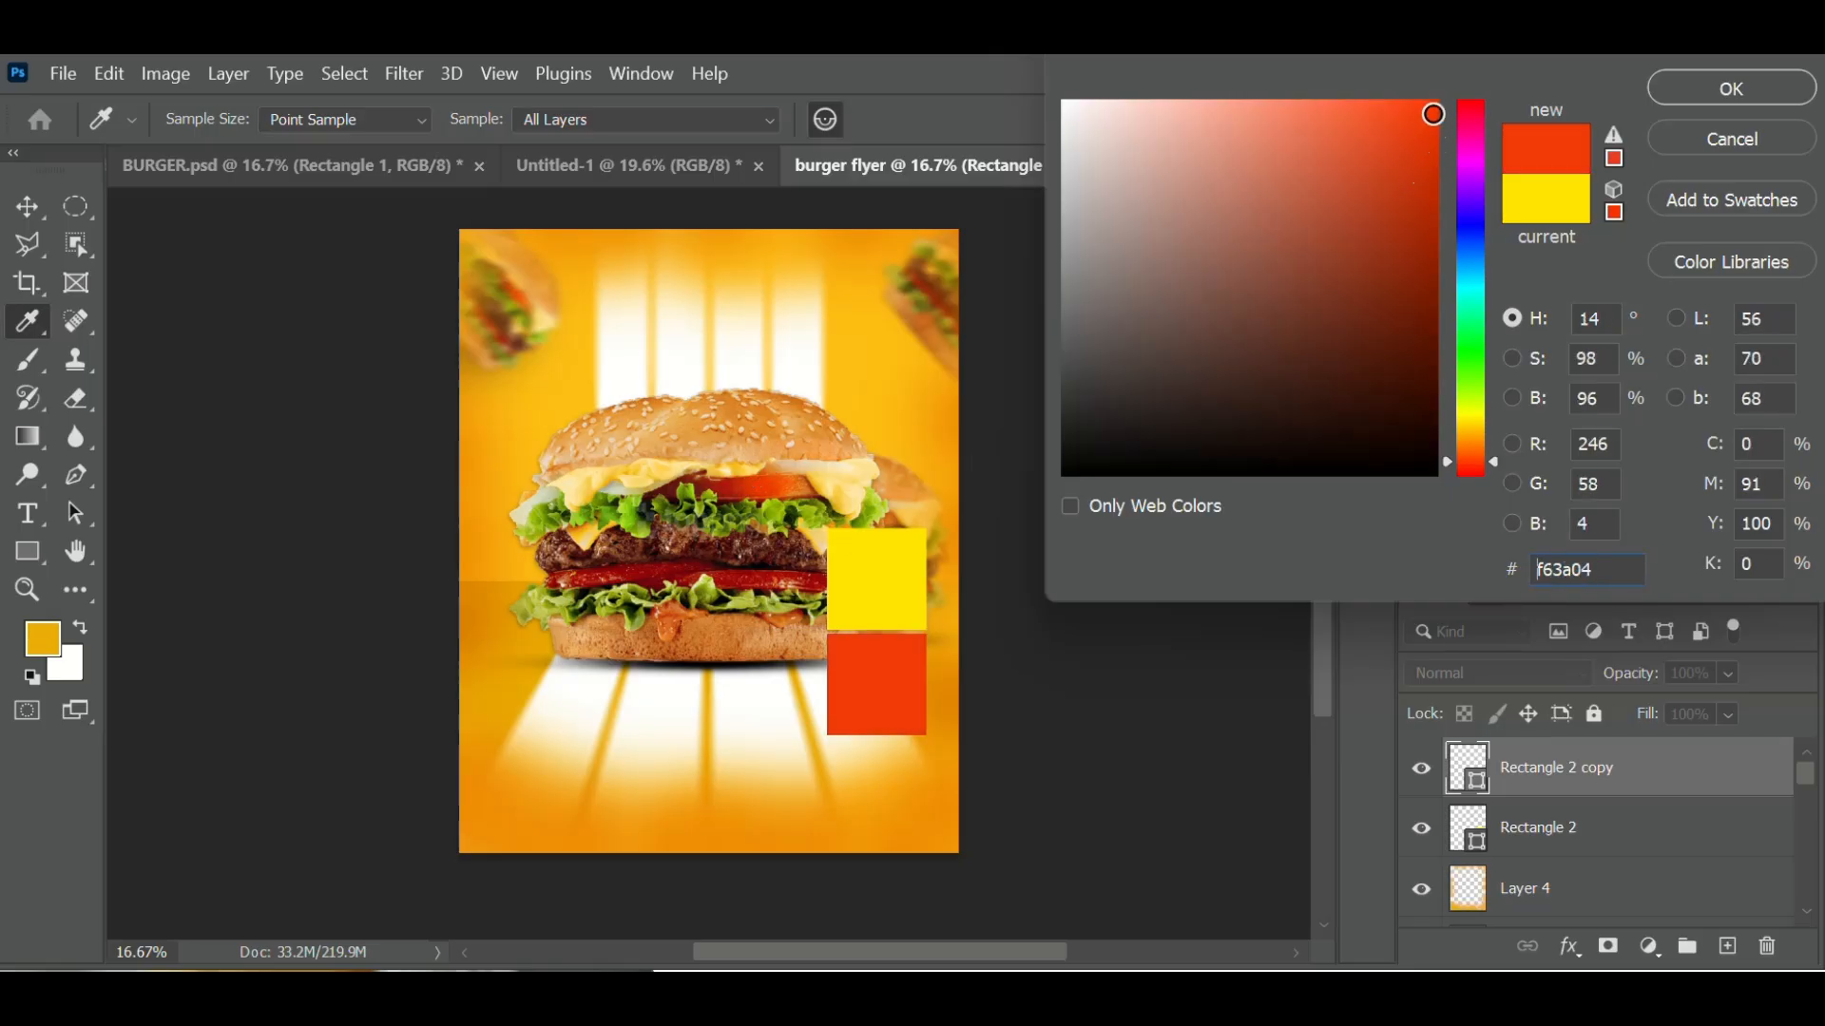
left_click(1701, 95)
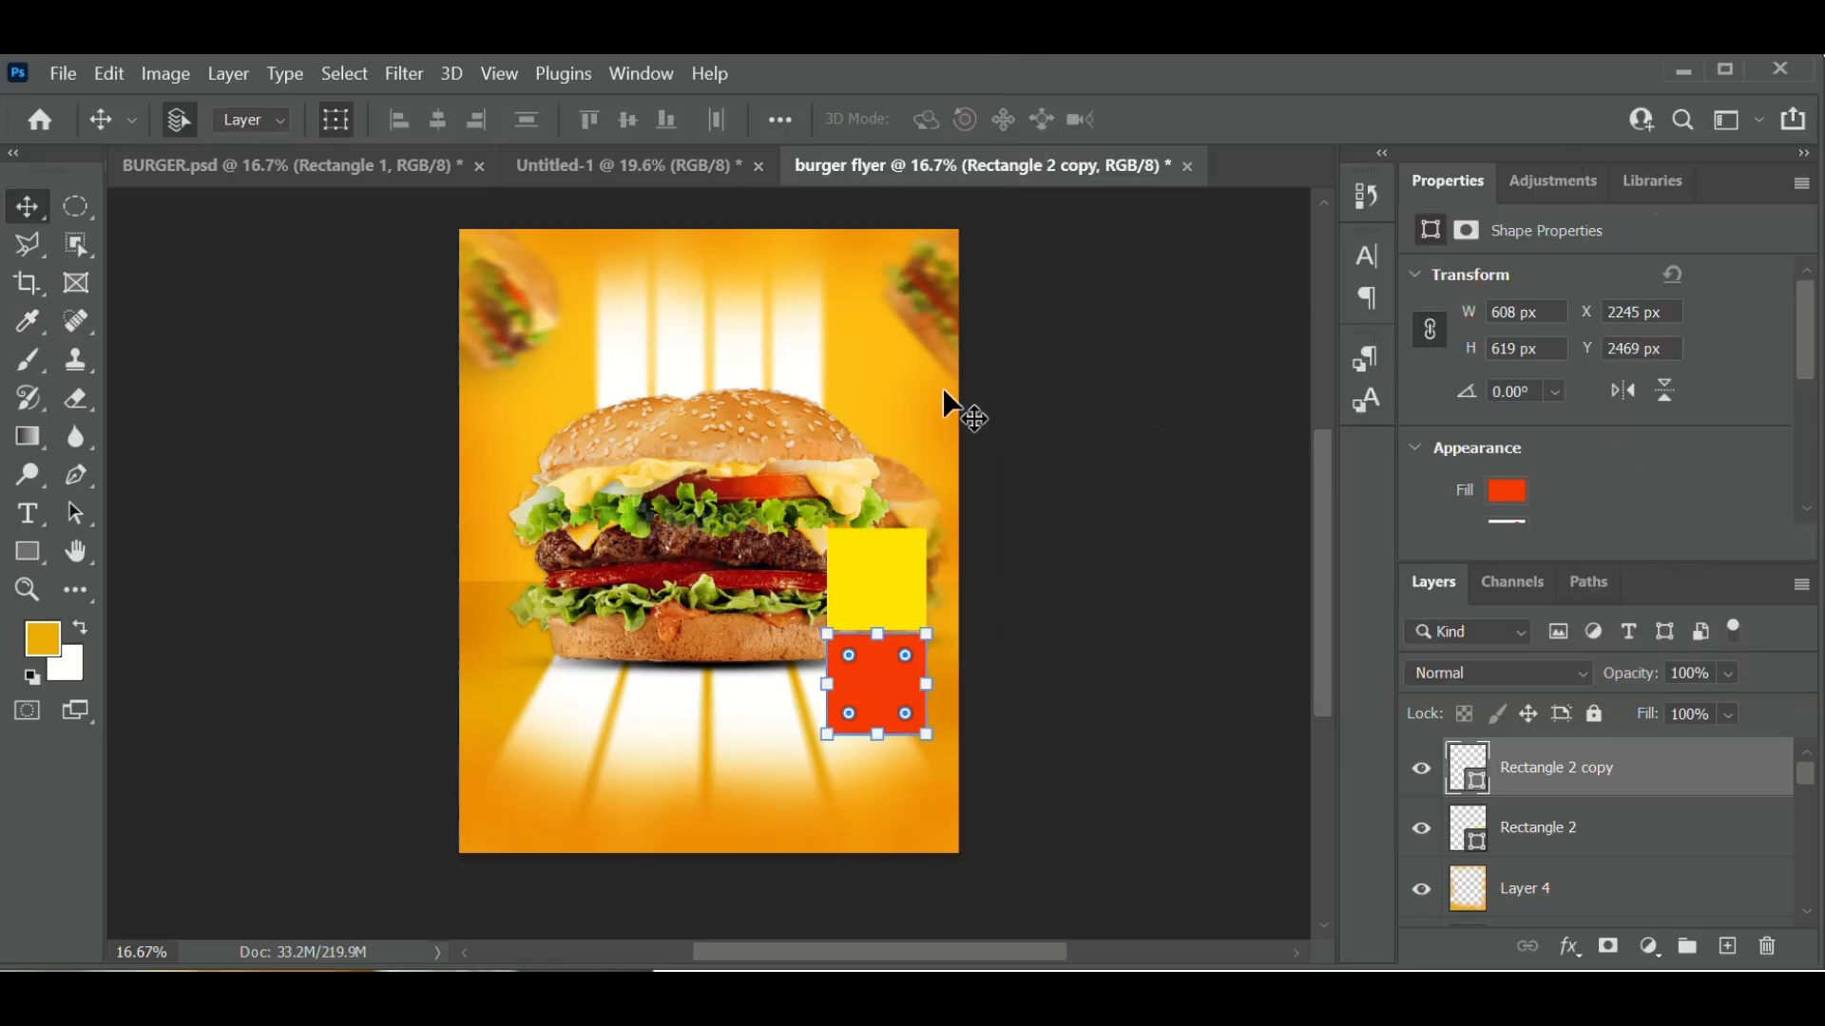
- Draw a small red triangle with the Pen tool jutting from the red square's right edge
left_click(87, 474)
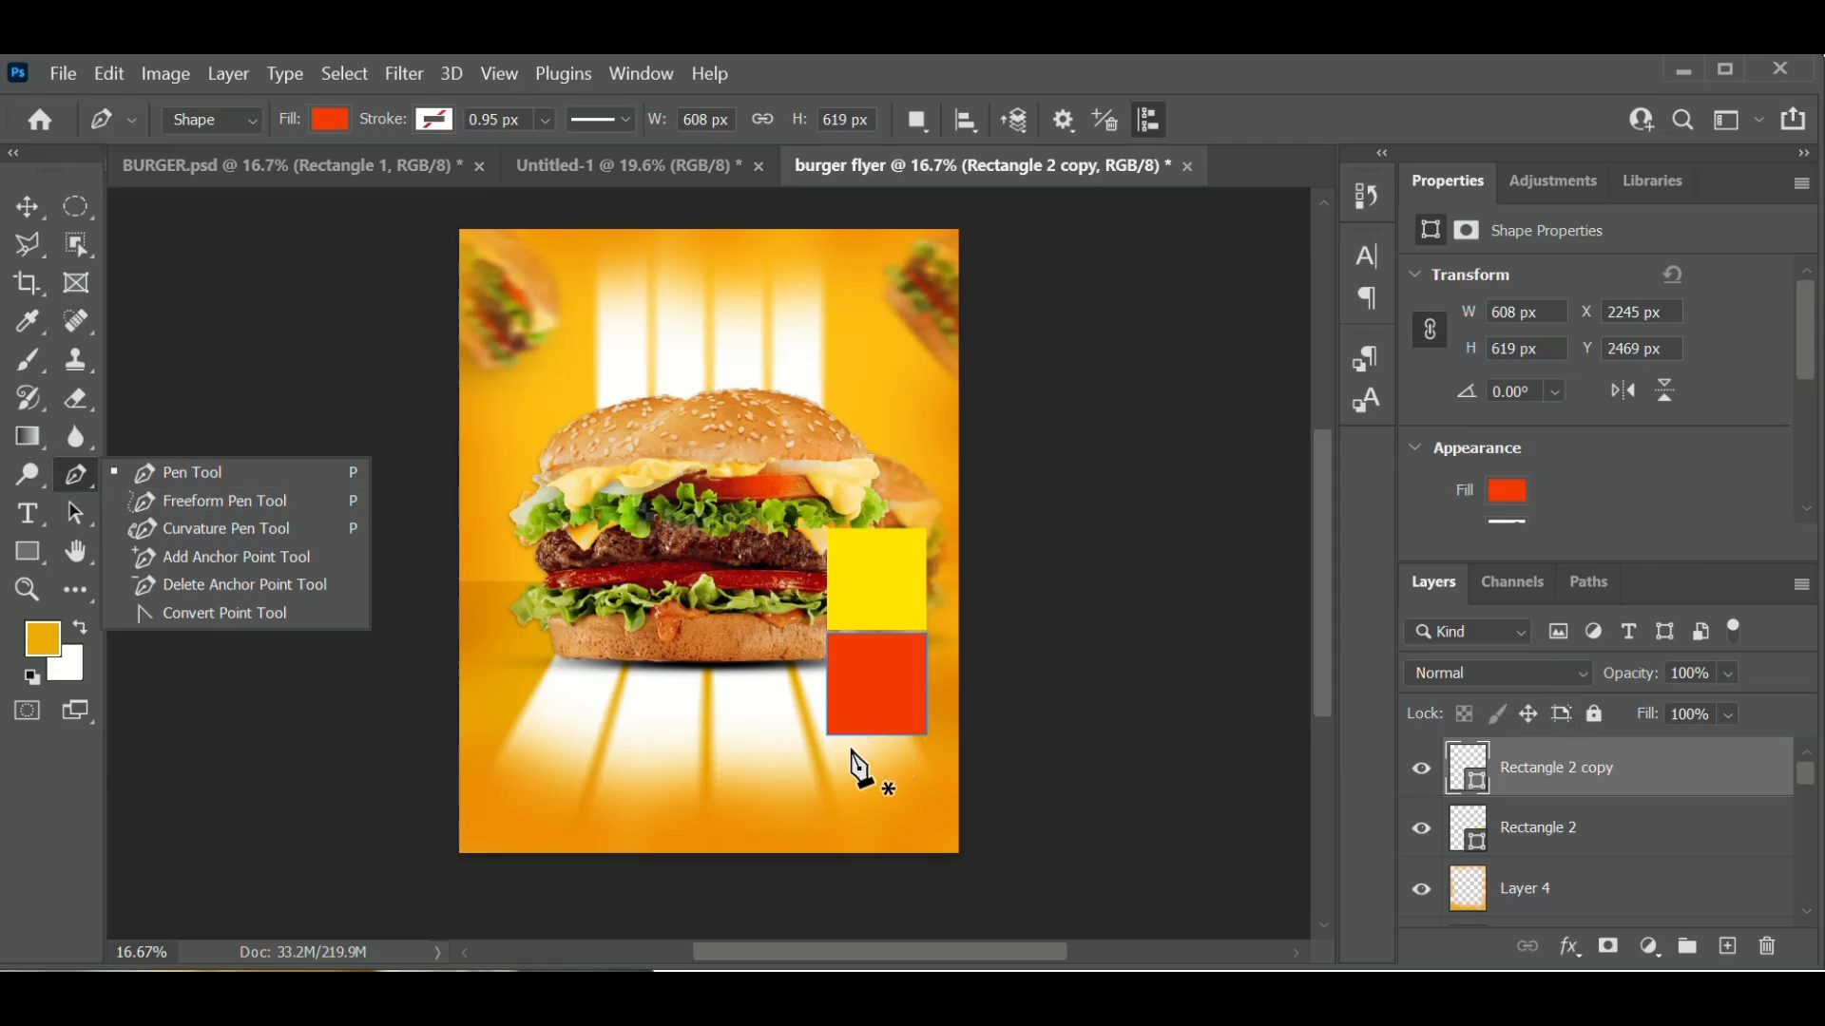
left_click(946, 700)
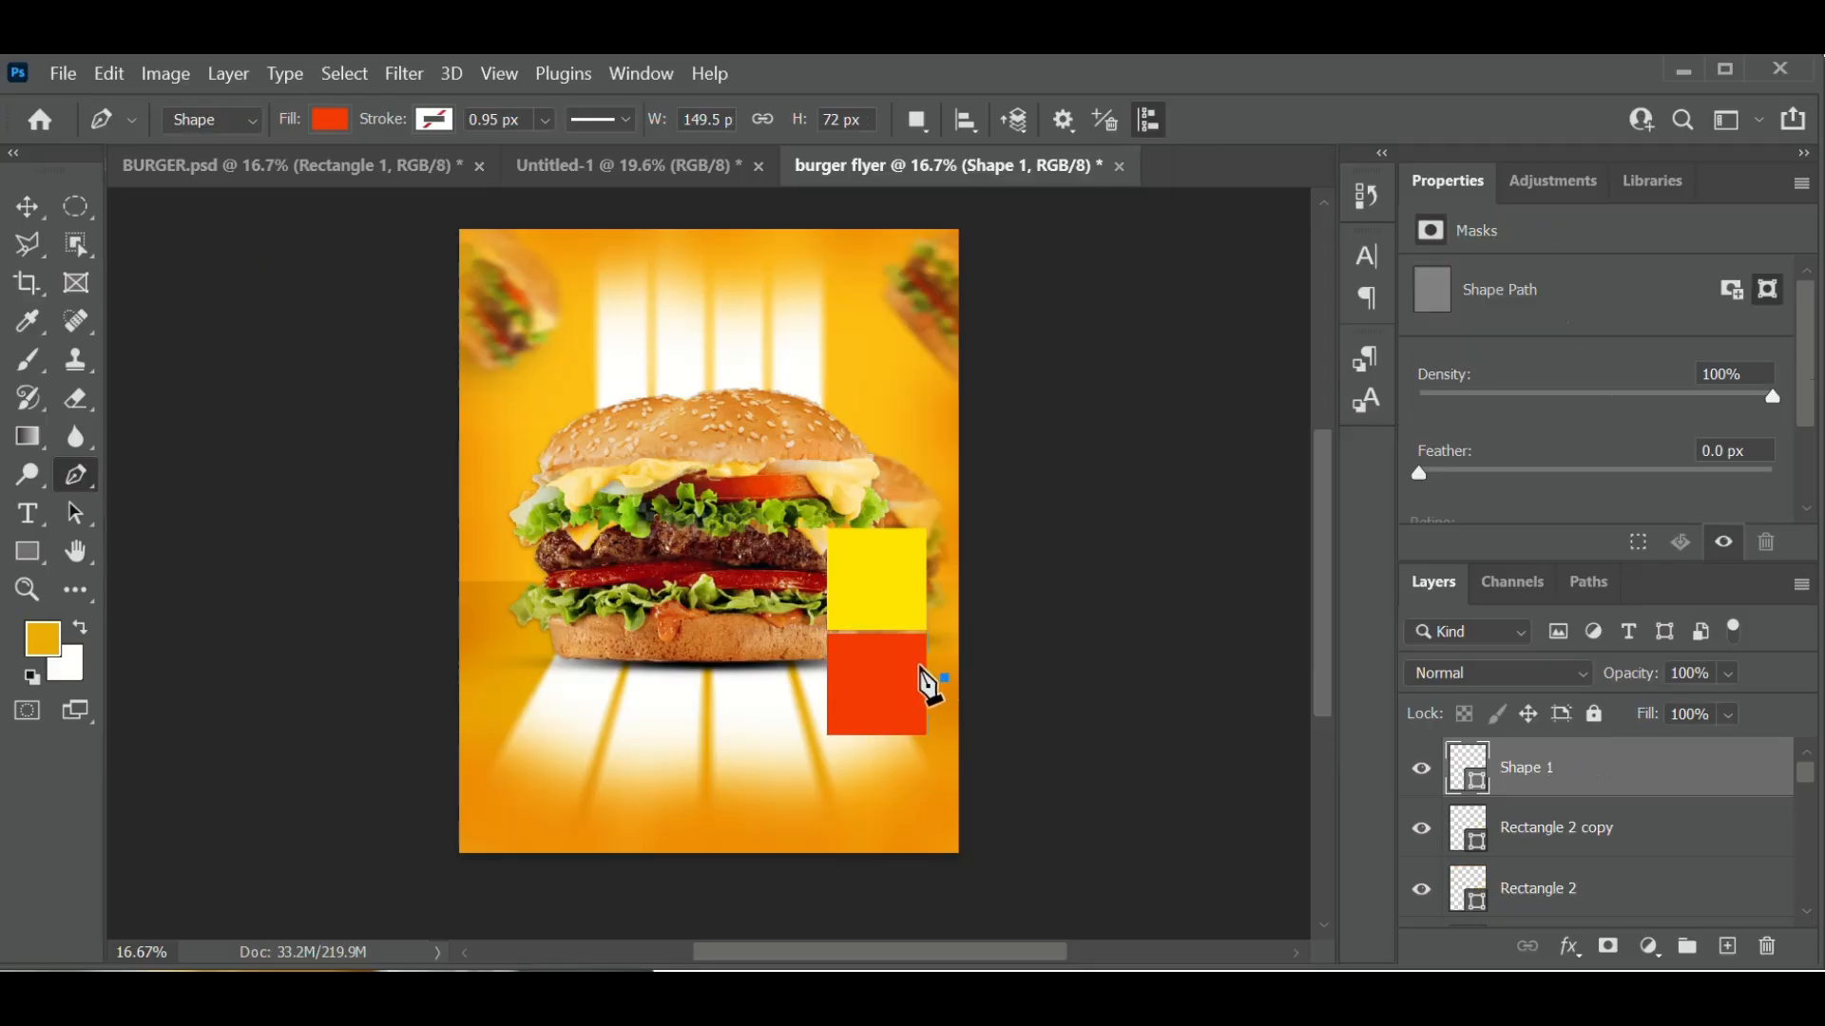
left_click(919, 667)
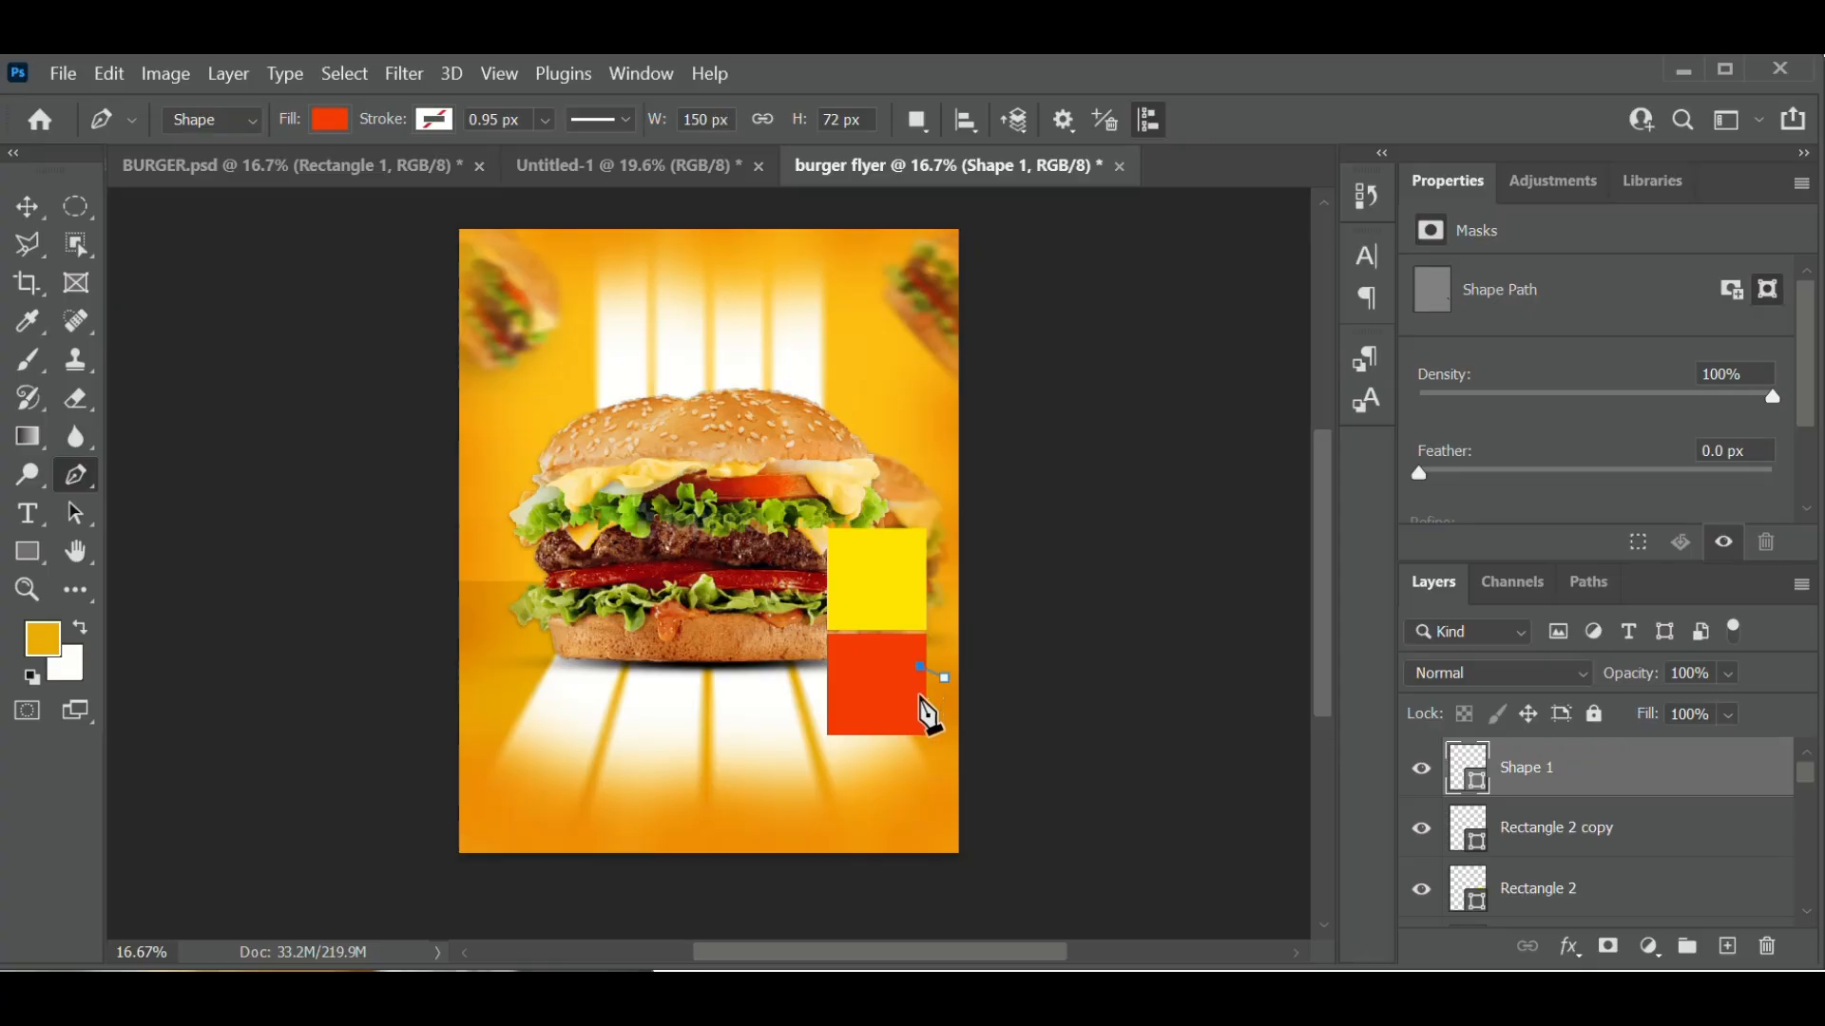
left_click(920, 696)
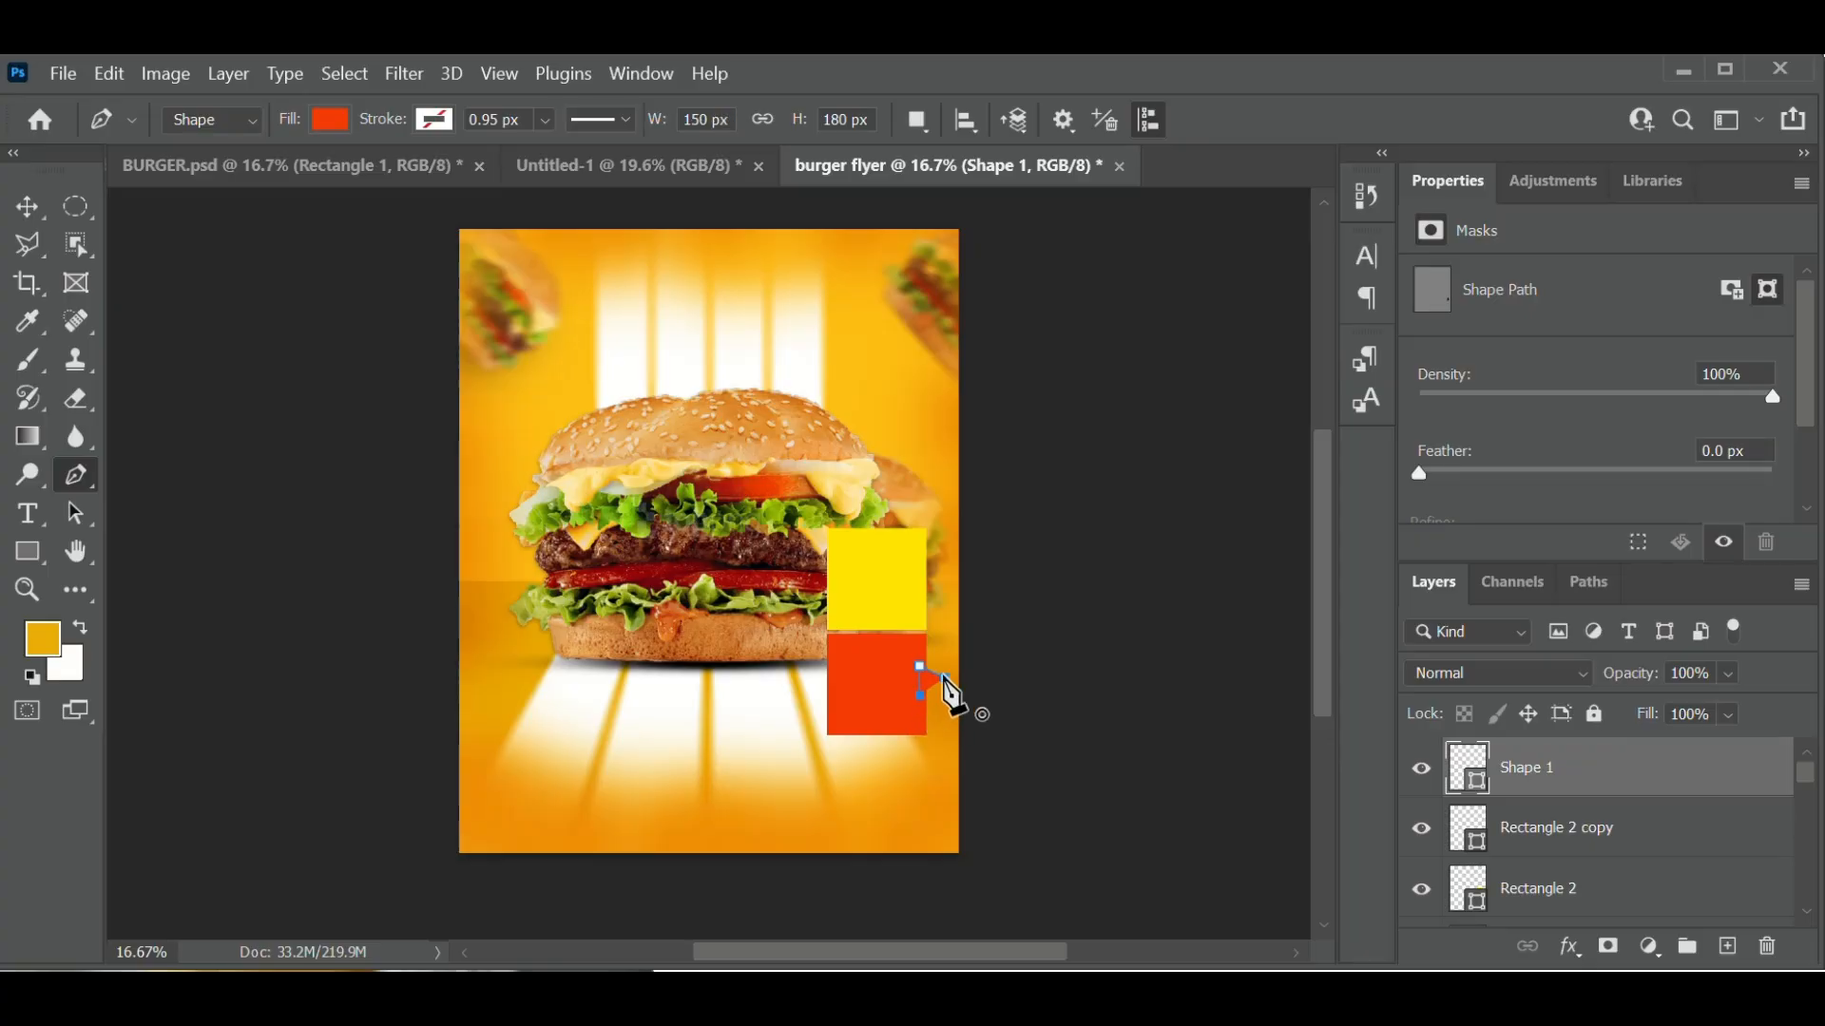
left_click(944, 677)
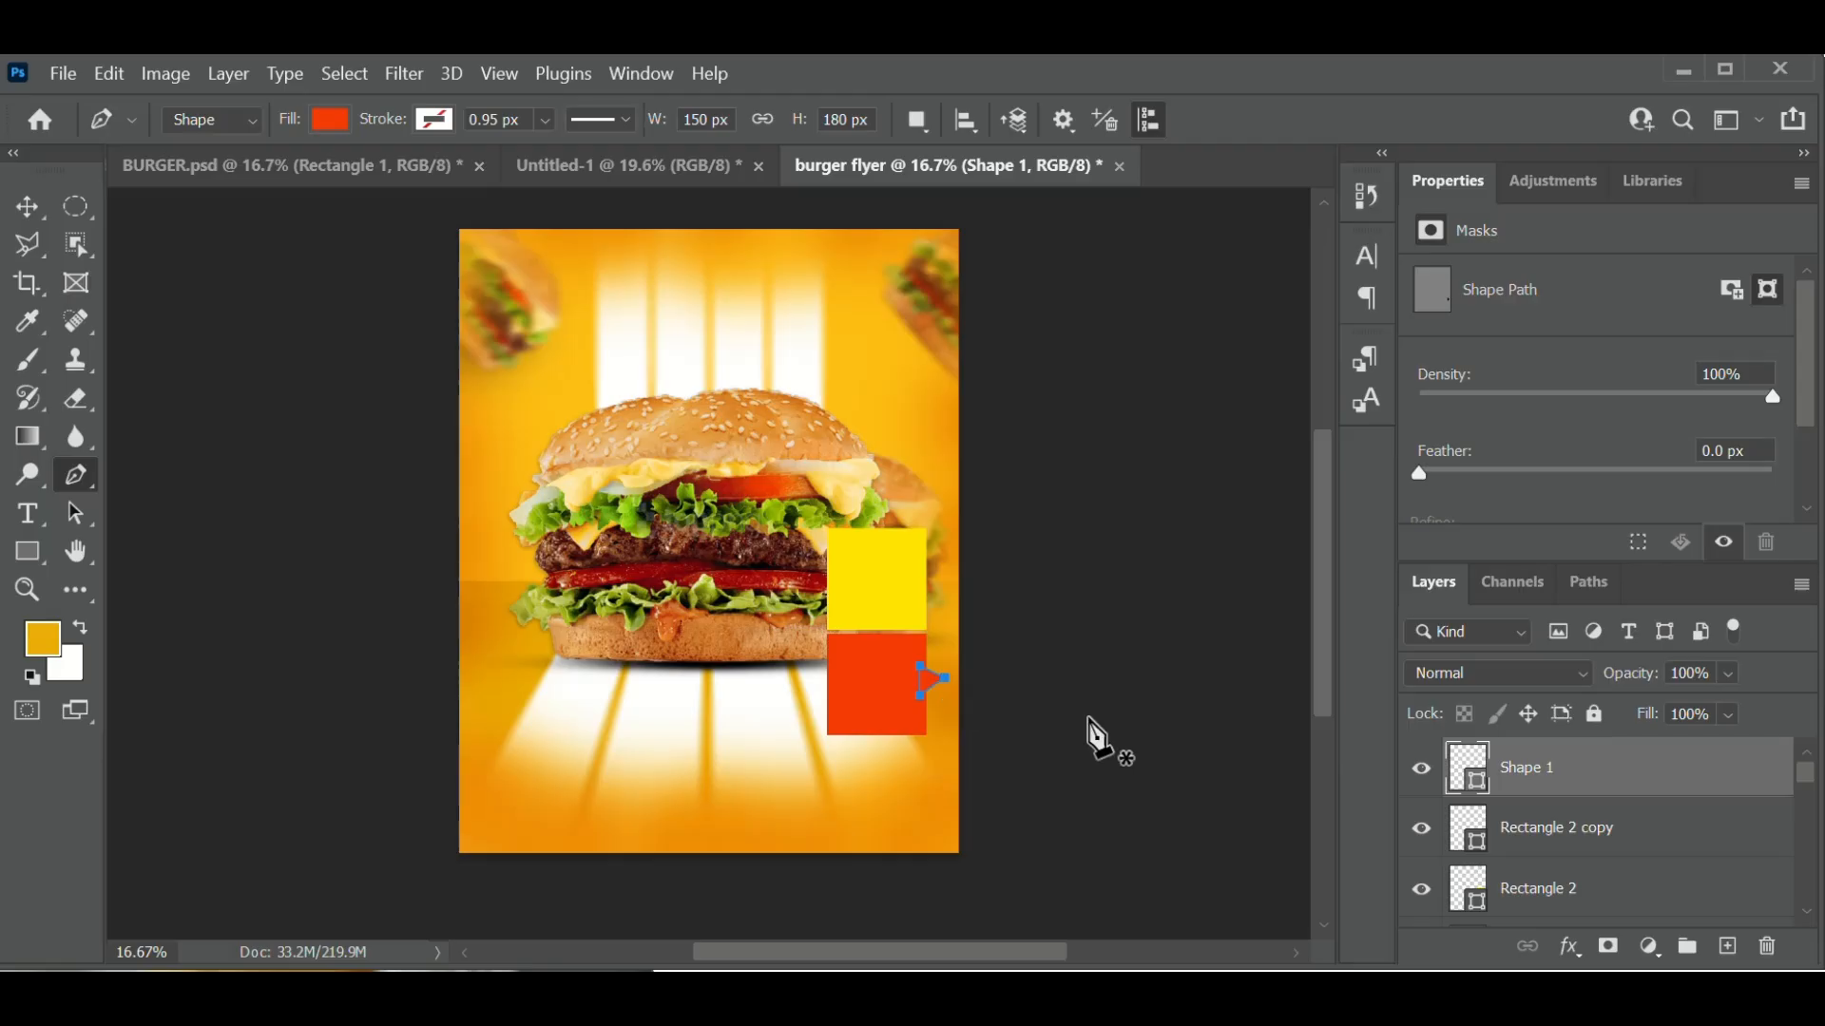
- Select both the Shape 1 triangle and Rectangle 2 copy layers
left_click(30, 211)
left_click(1115, 751)
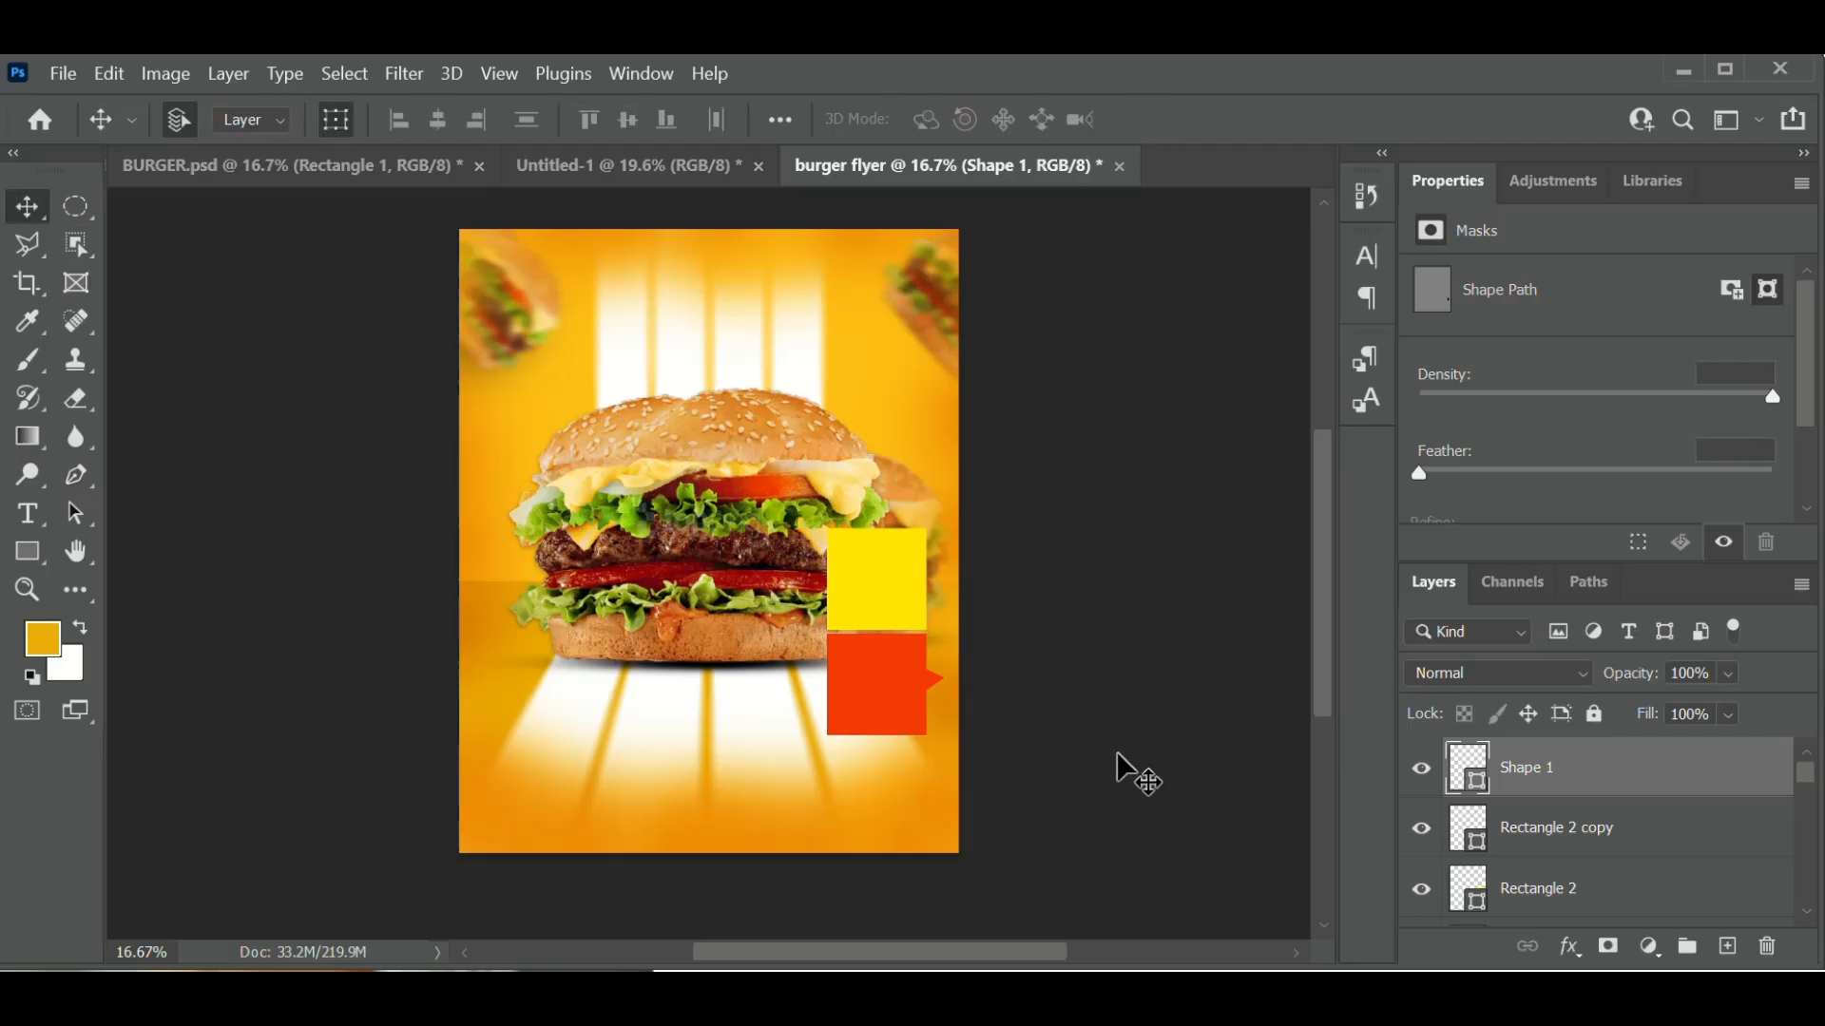
left_click(1606, 788)
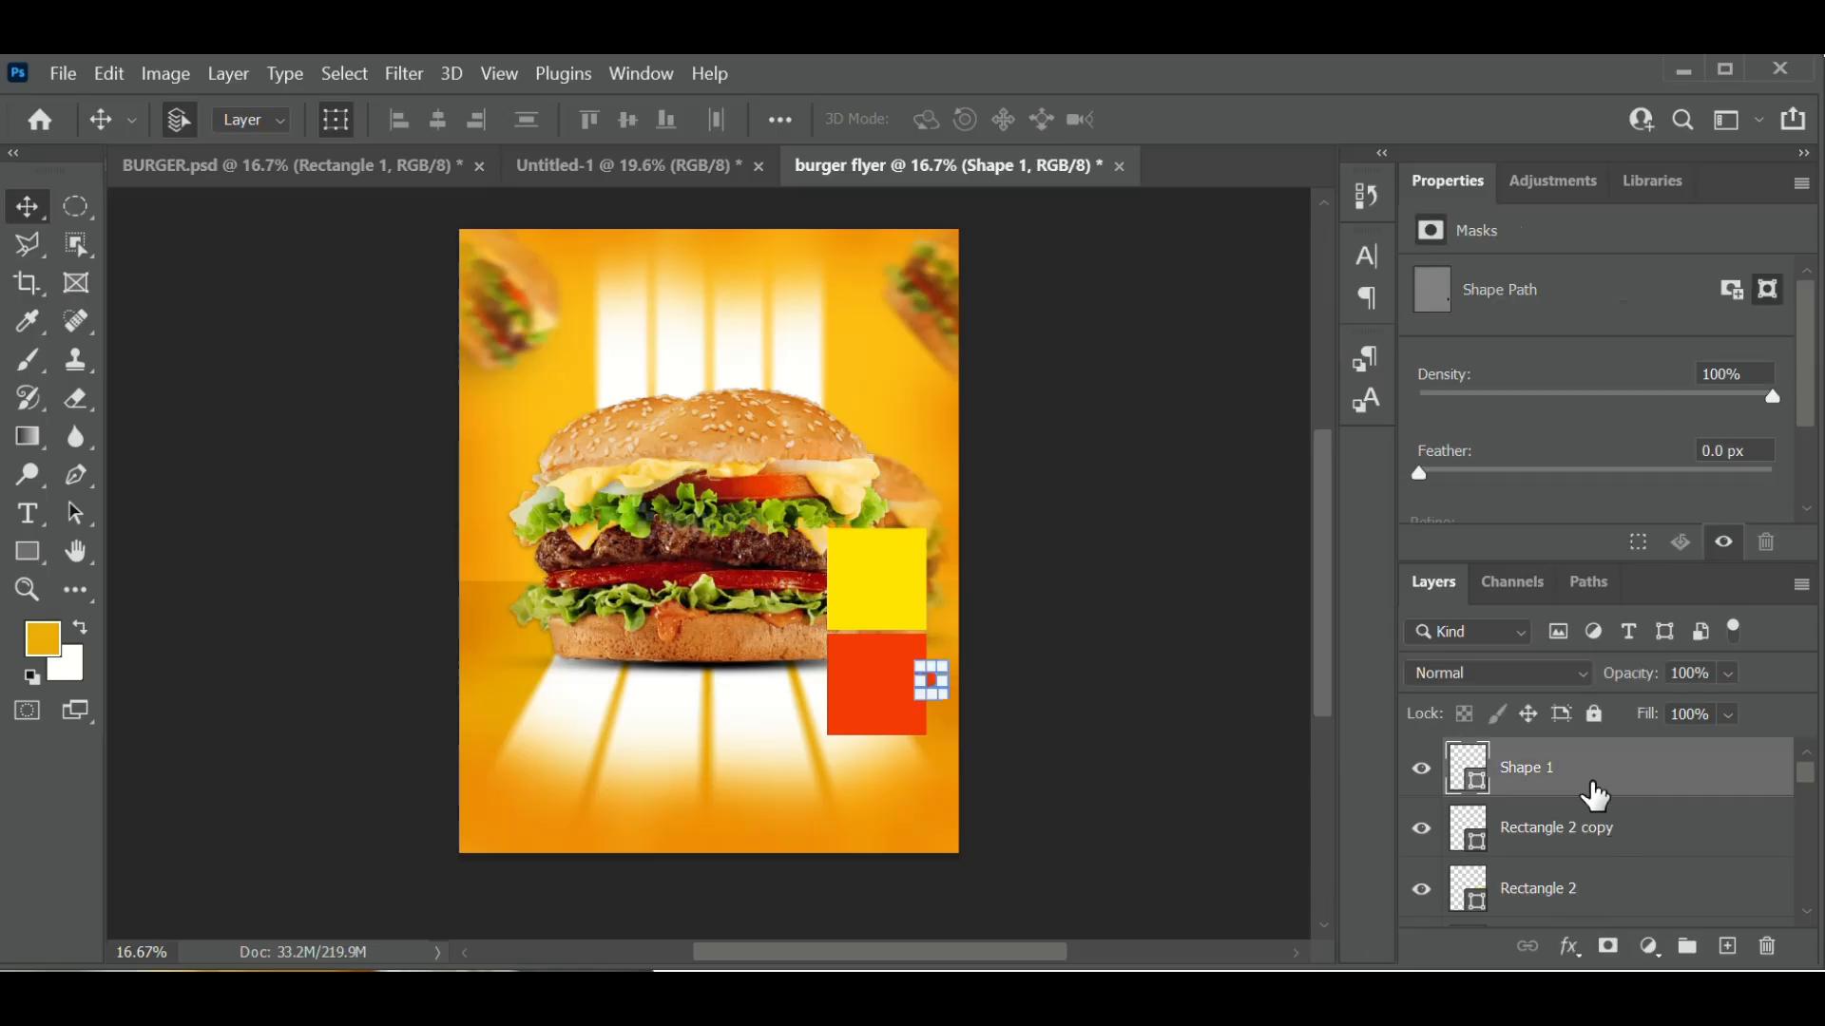
left_click(1651, 855, "ctrl")
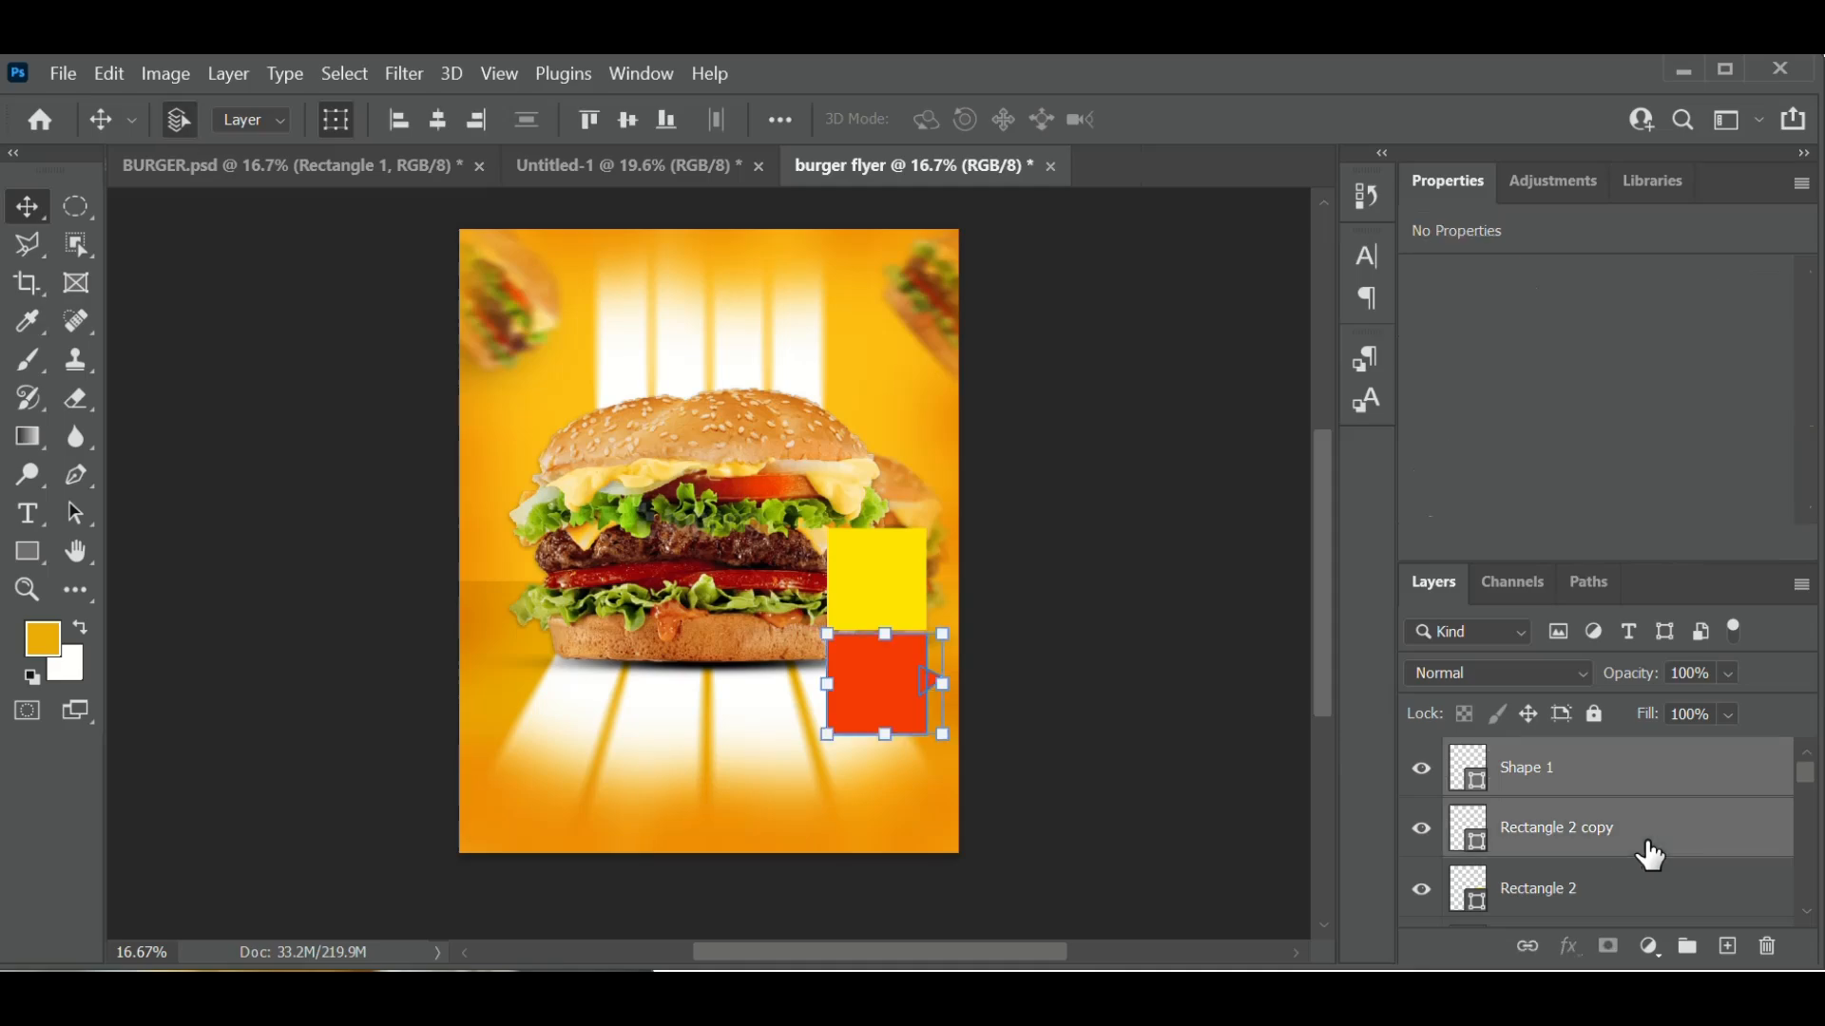
- Convert the red square and its triangle into a single Shape 1 smart object
right_click(1650, 856)
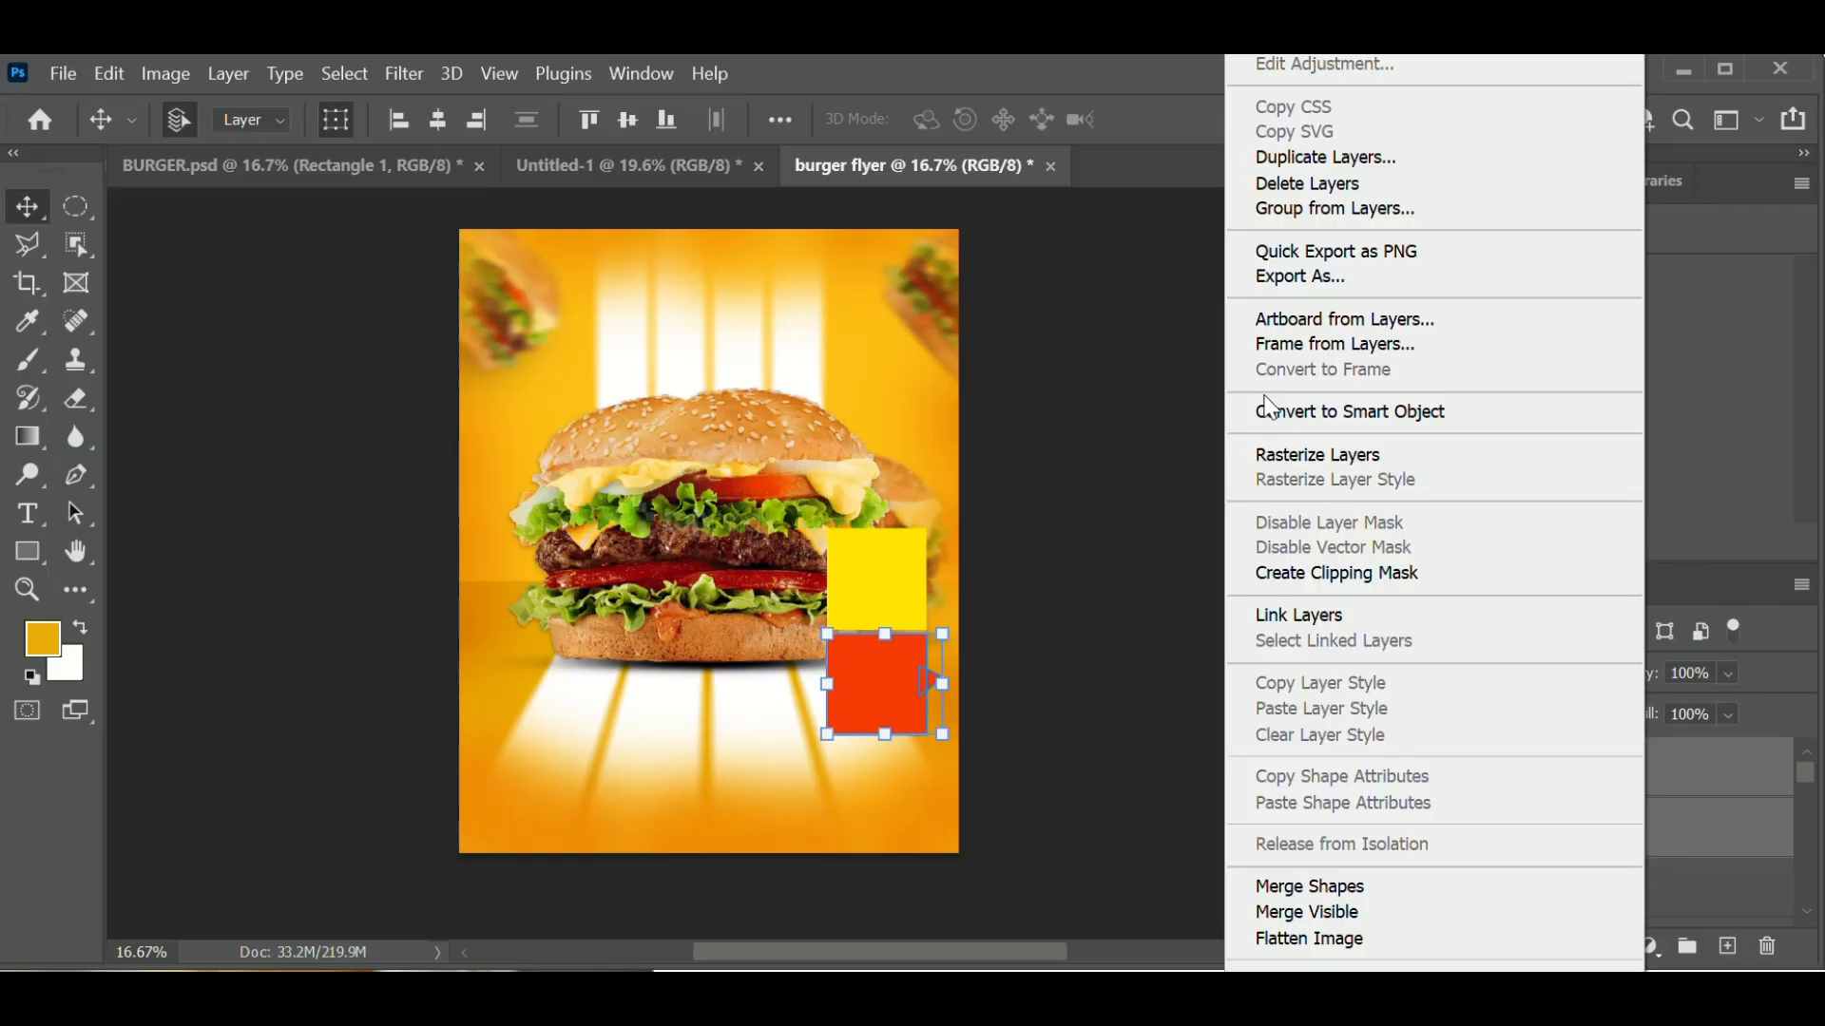
left_click(1346, 412)
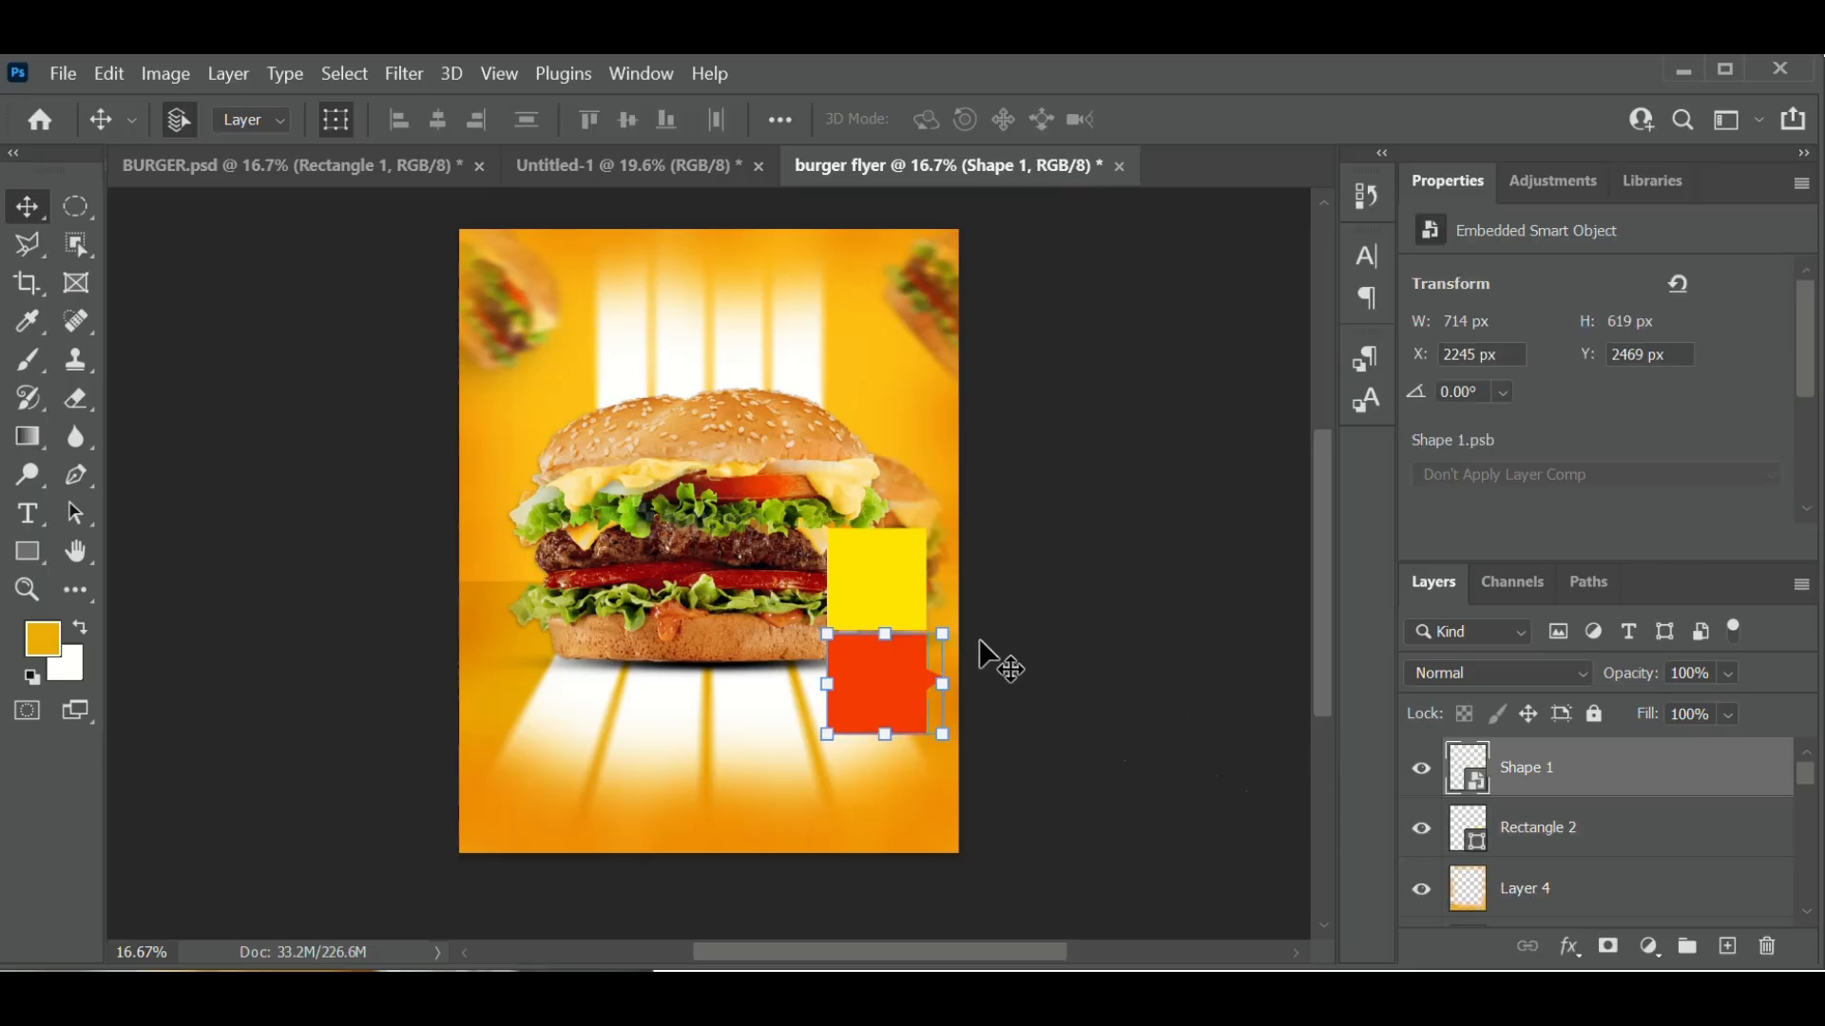
left_click(875, 587)
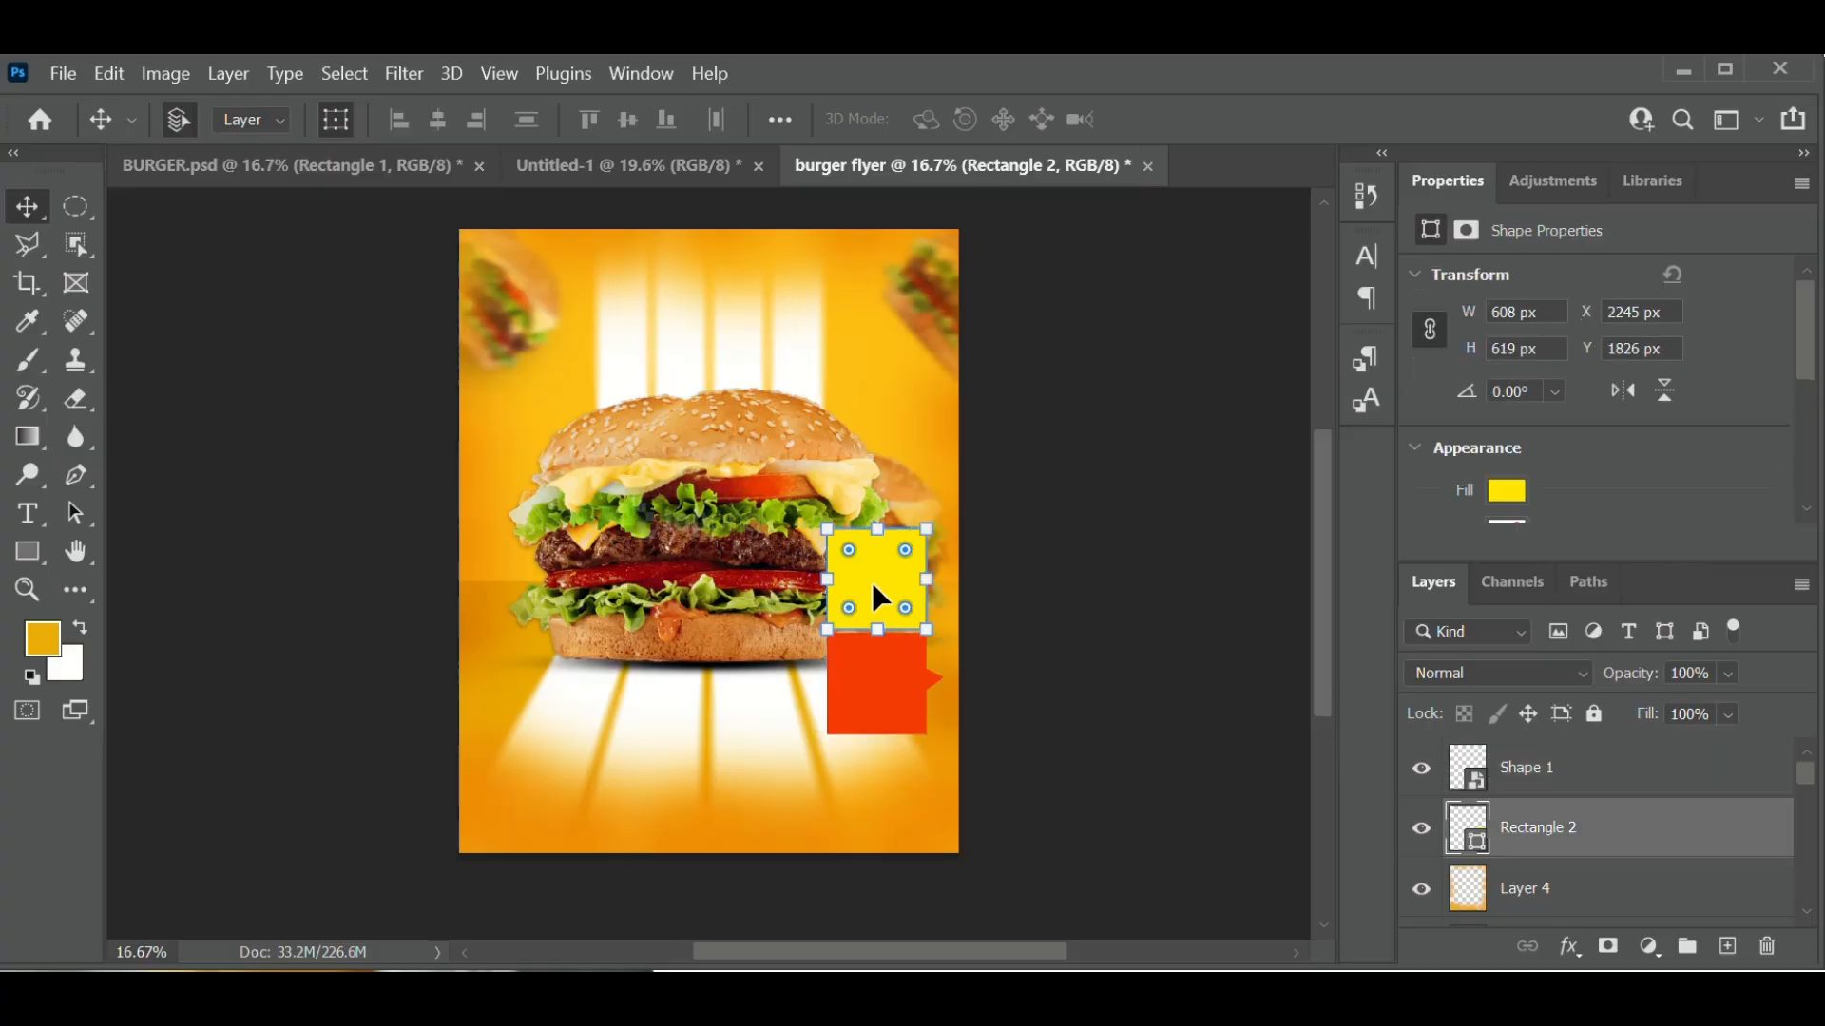
left_click(68, 484)
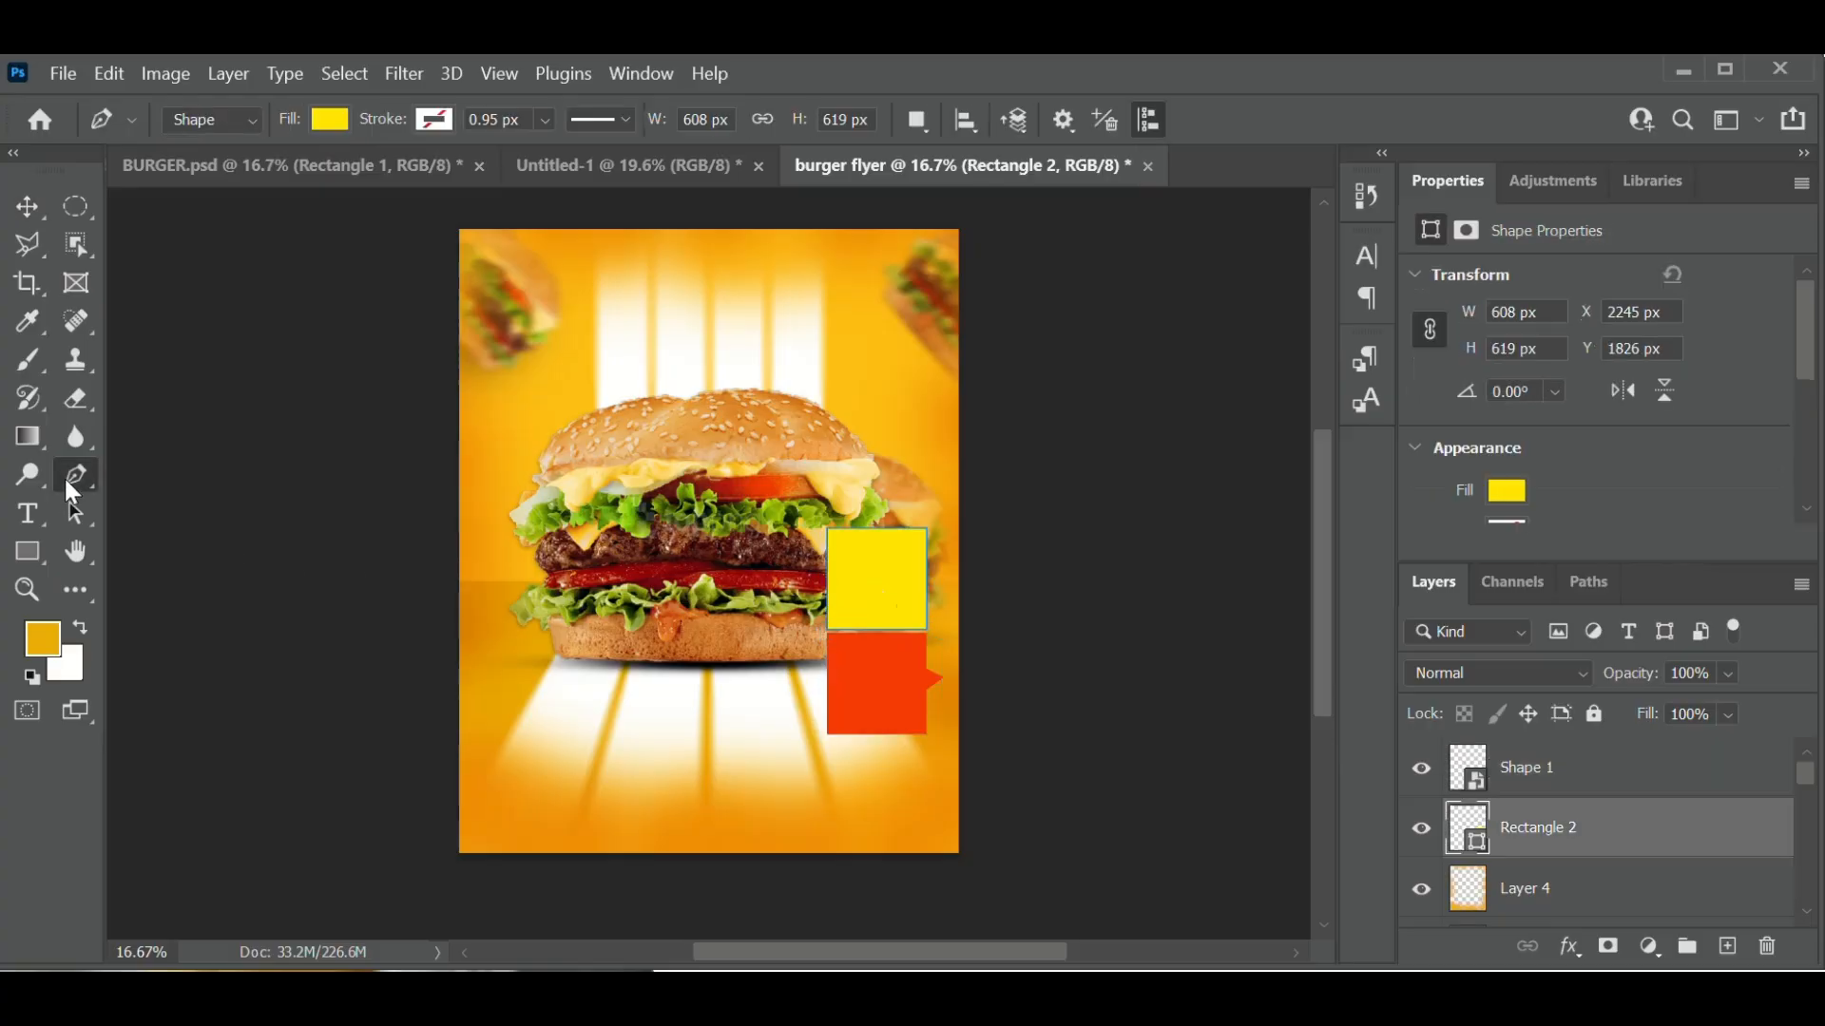
- Draw a yellow Shape 2 triangle pointing left from the yellow square's left edge
left_click(795, 577)
left_click(843, 556)
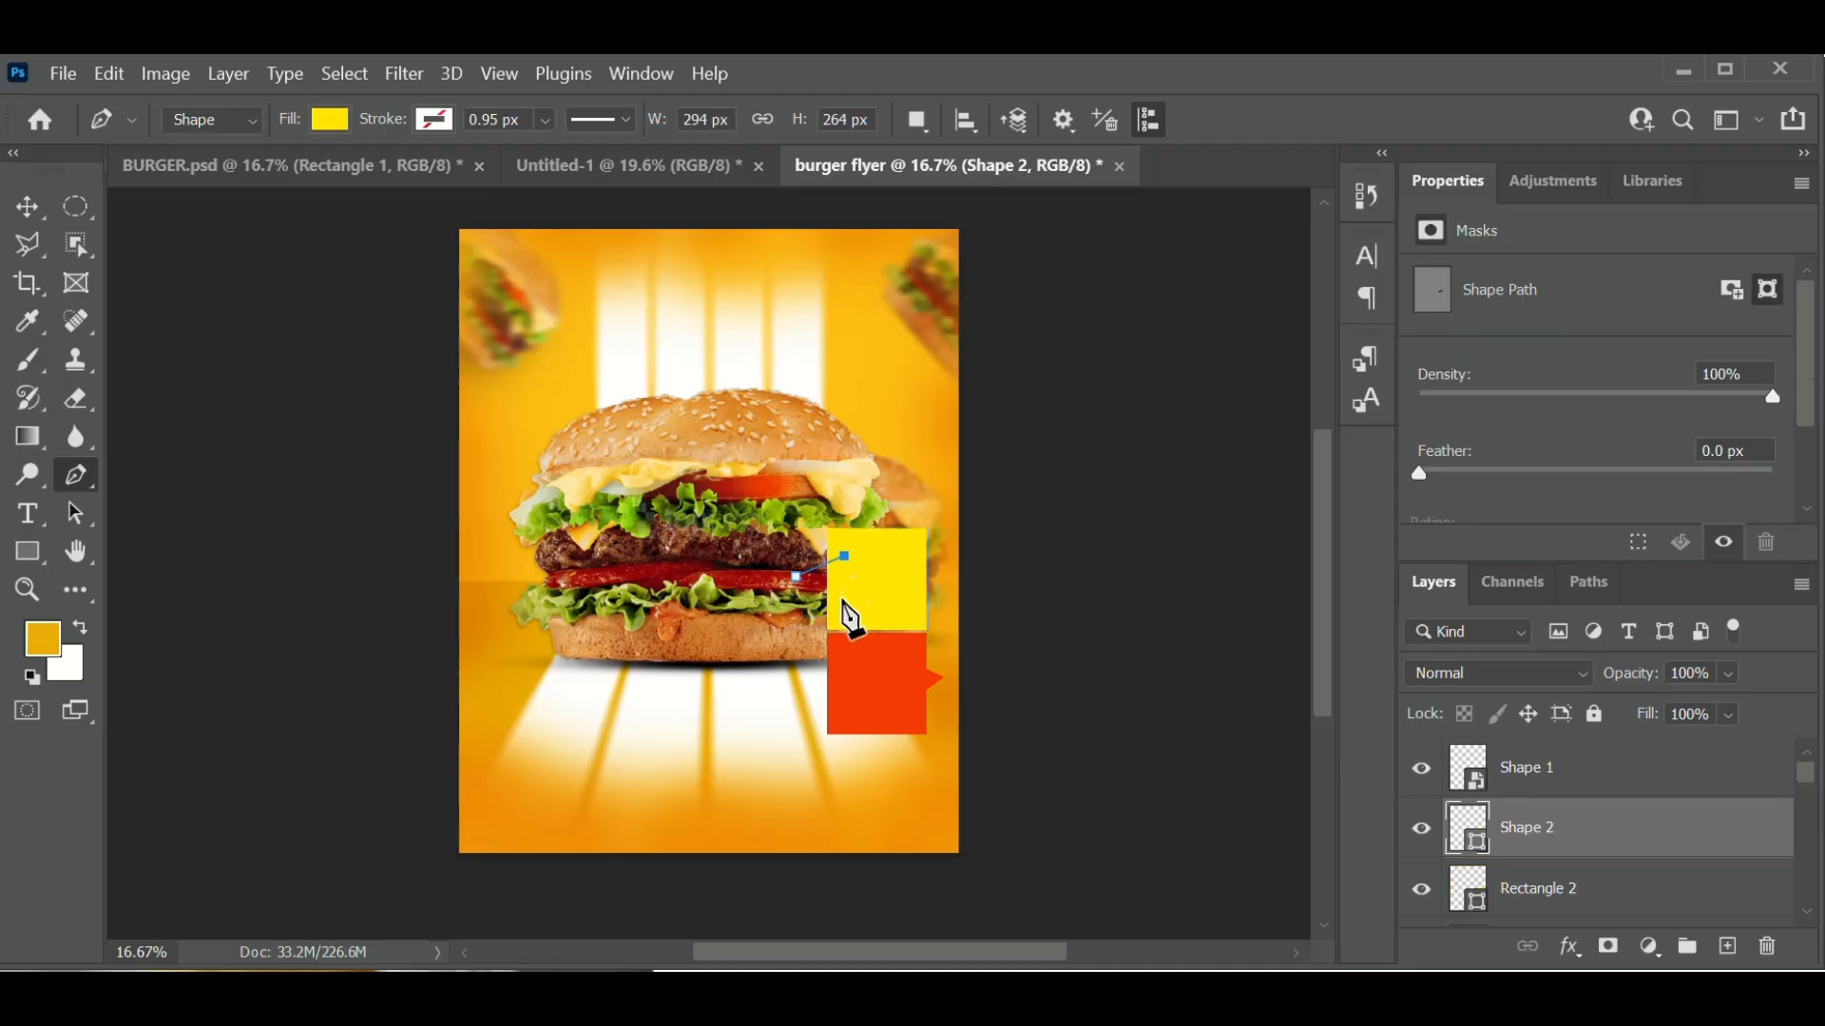
left_click(796, 576)
- Toggle the red arrow's visibility to check the result, then select the Shape 2 layer
left_click(1590, 787)
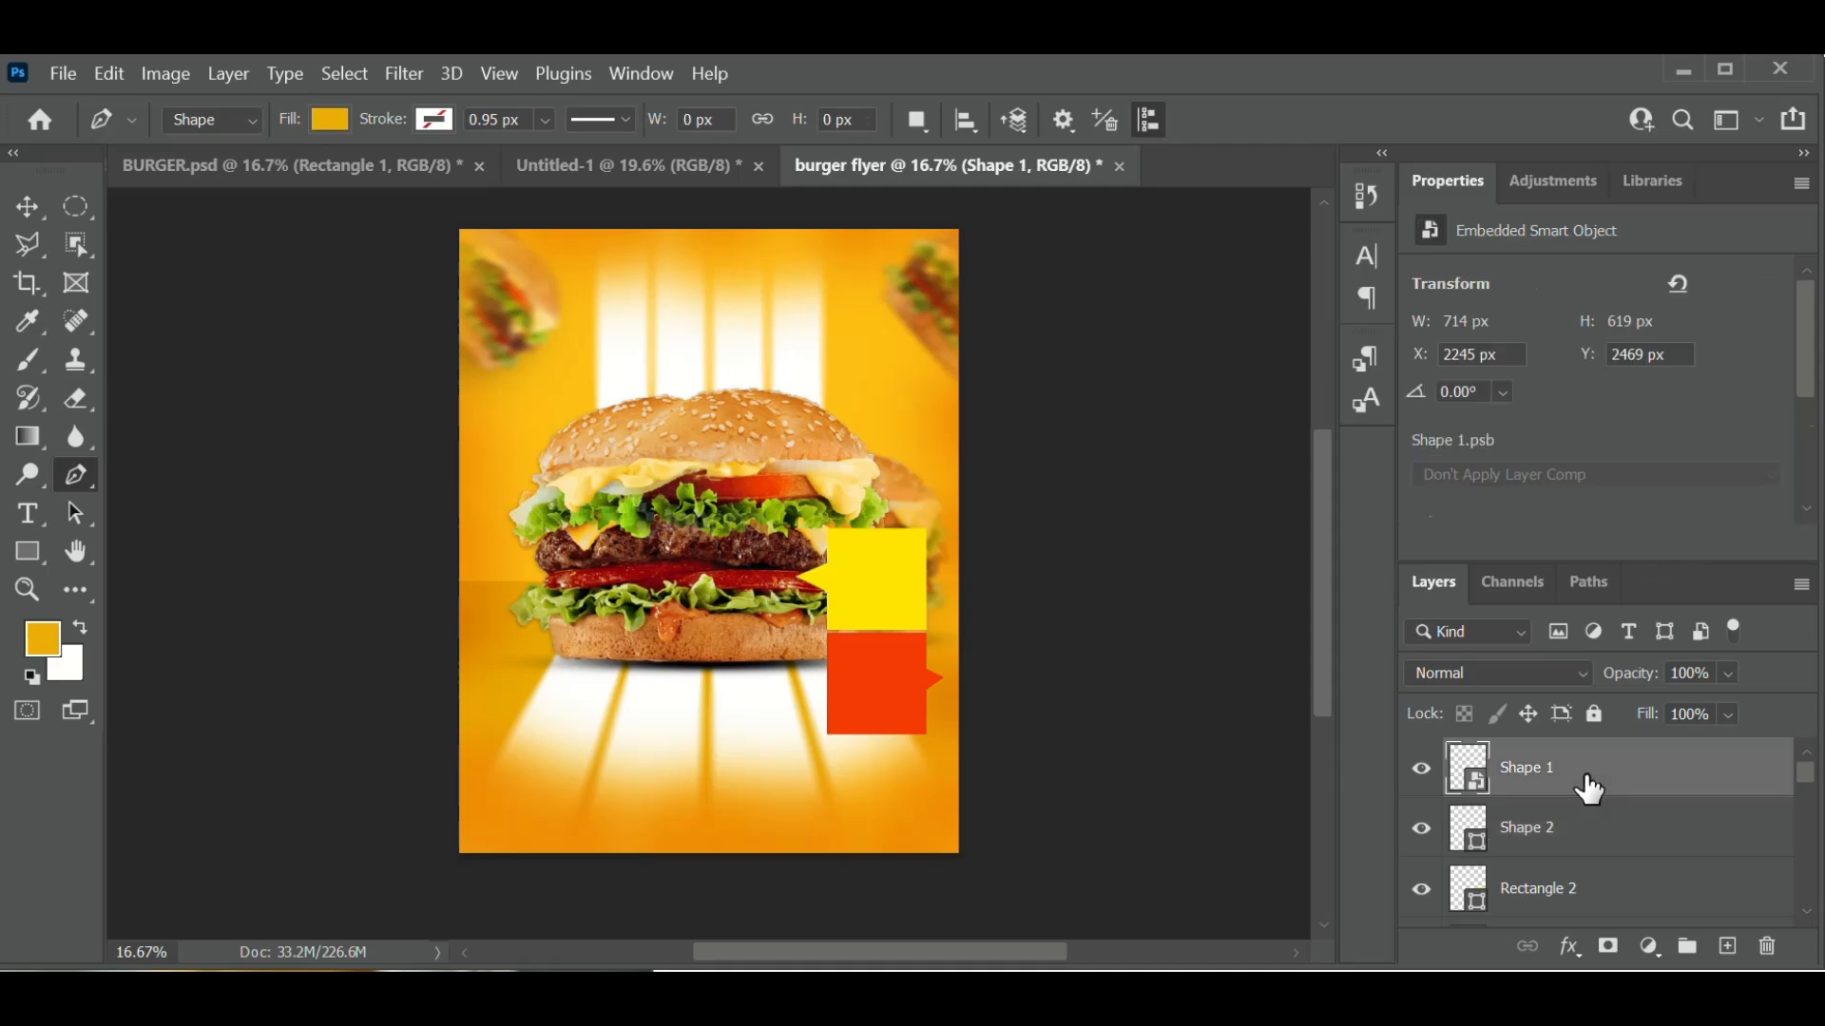
left_click(1420, 772)
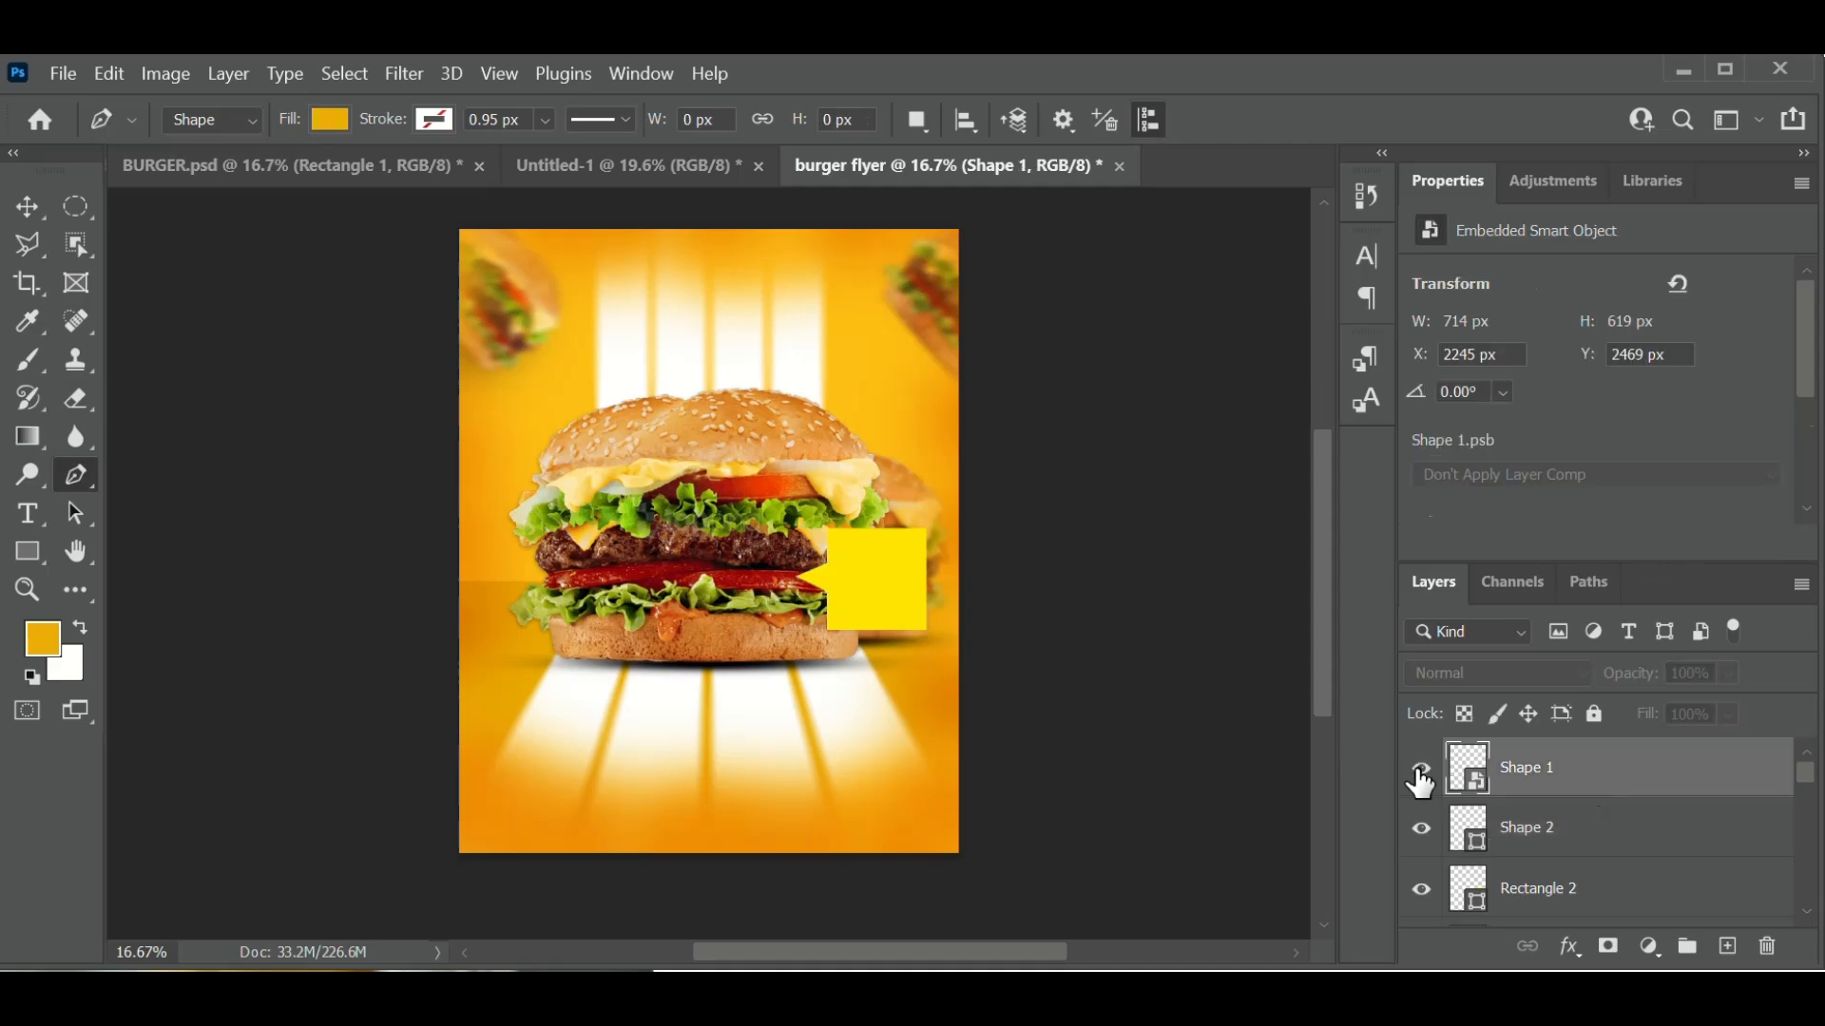
left_click(1420, 772)
left_click(1596, 851)
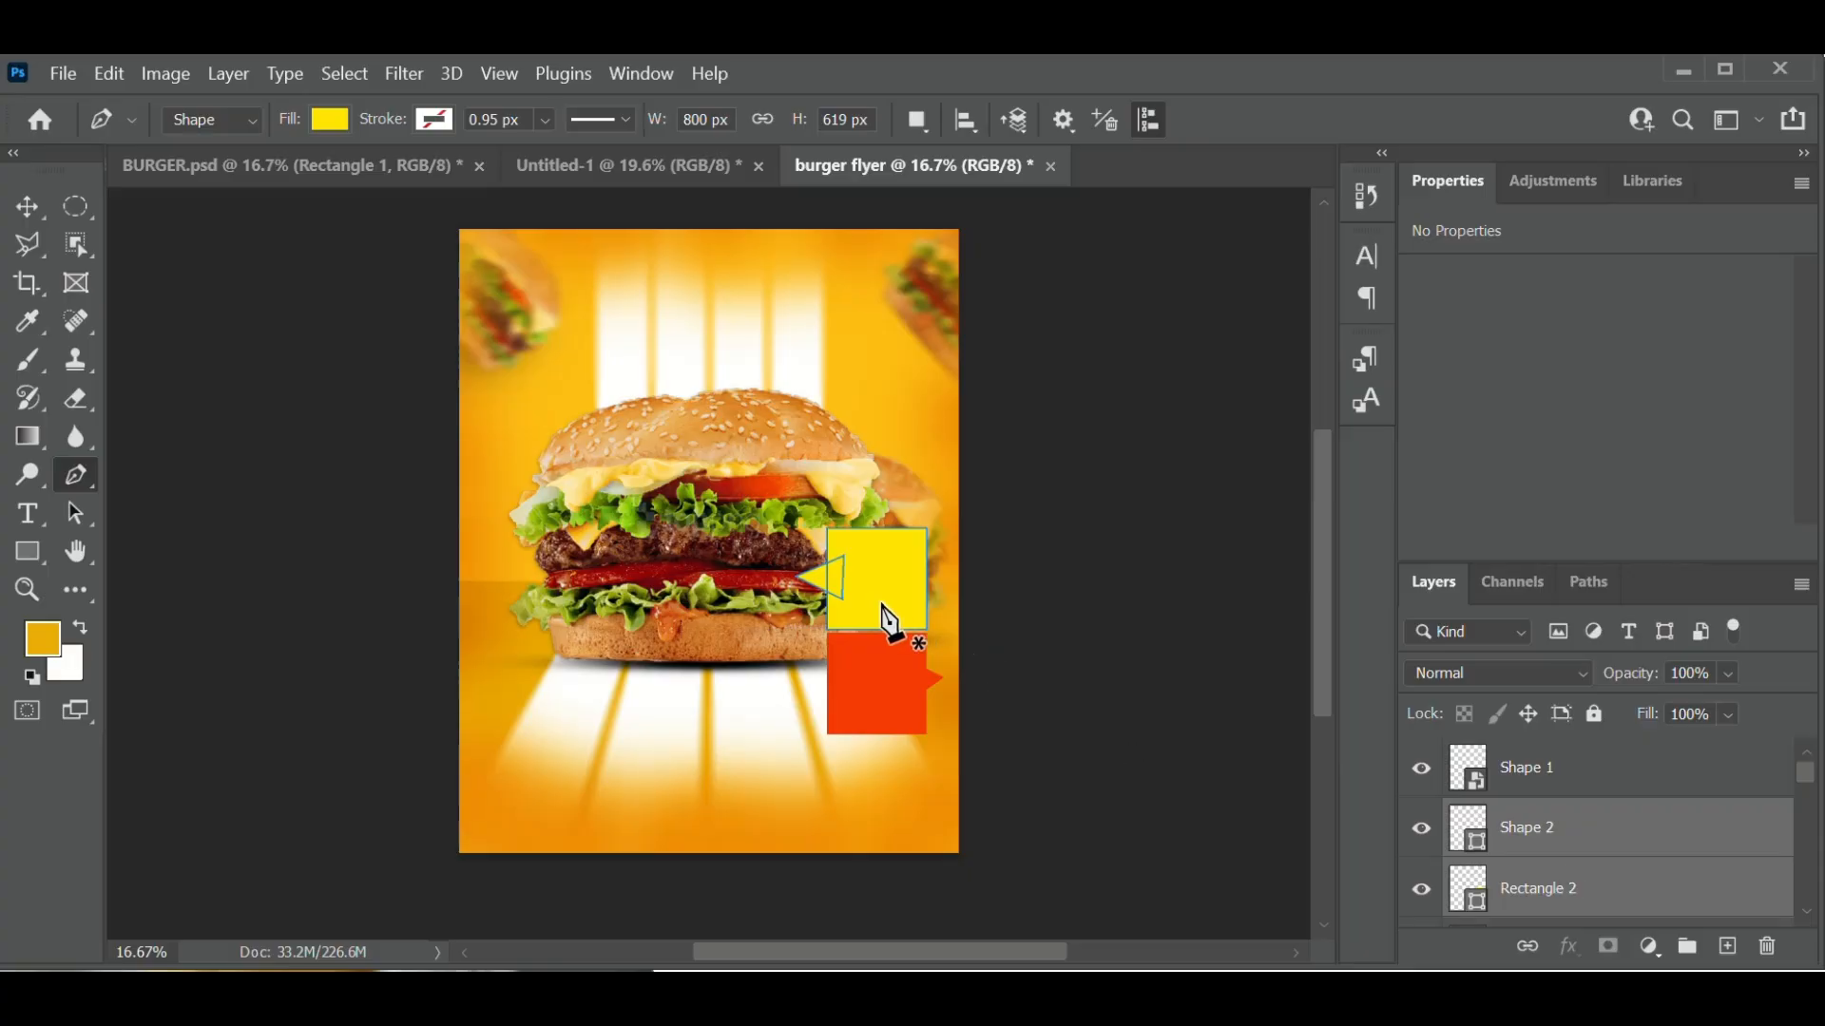
- Convert the yellow square and triangle layers into one smart object, undoing a mistaken clipping mask
right_click(1637, 887)
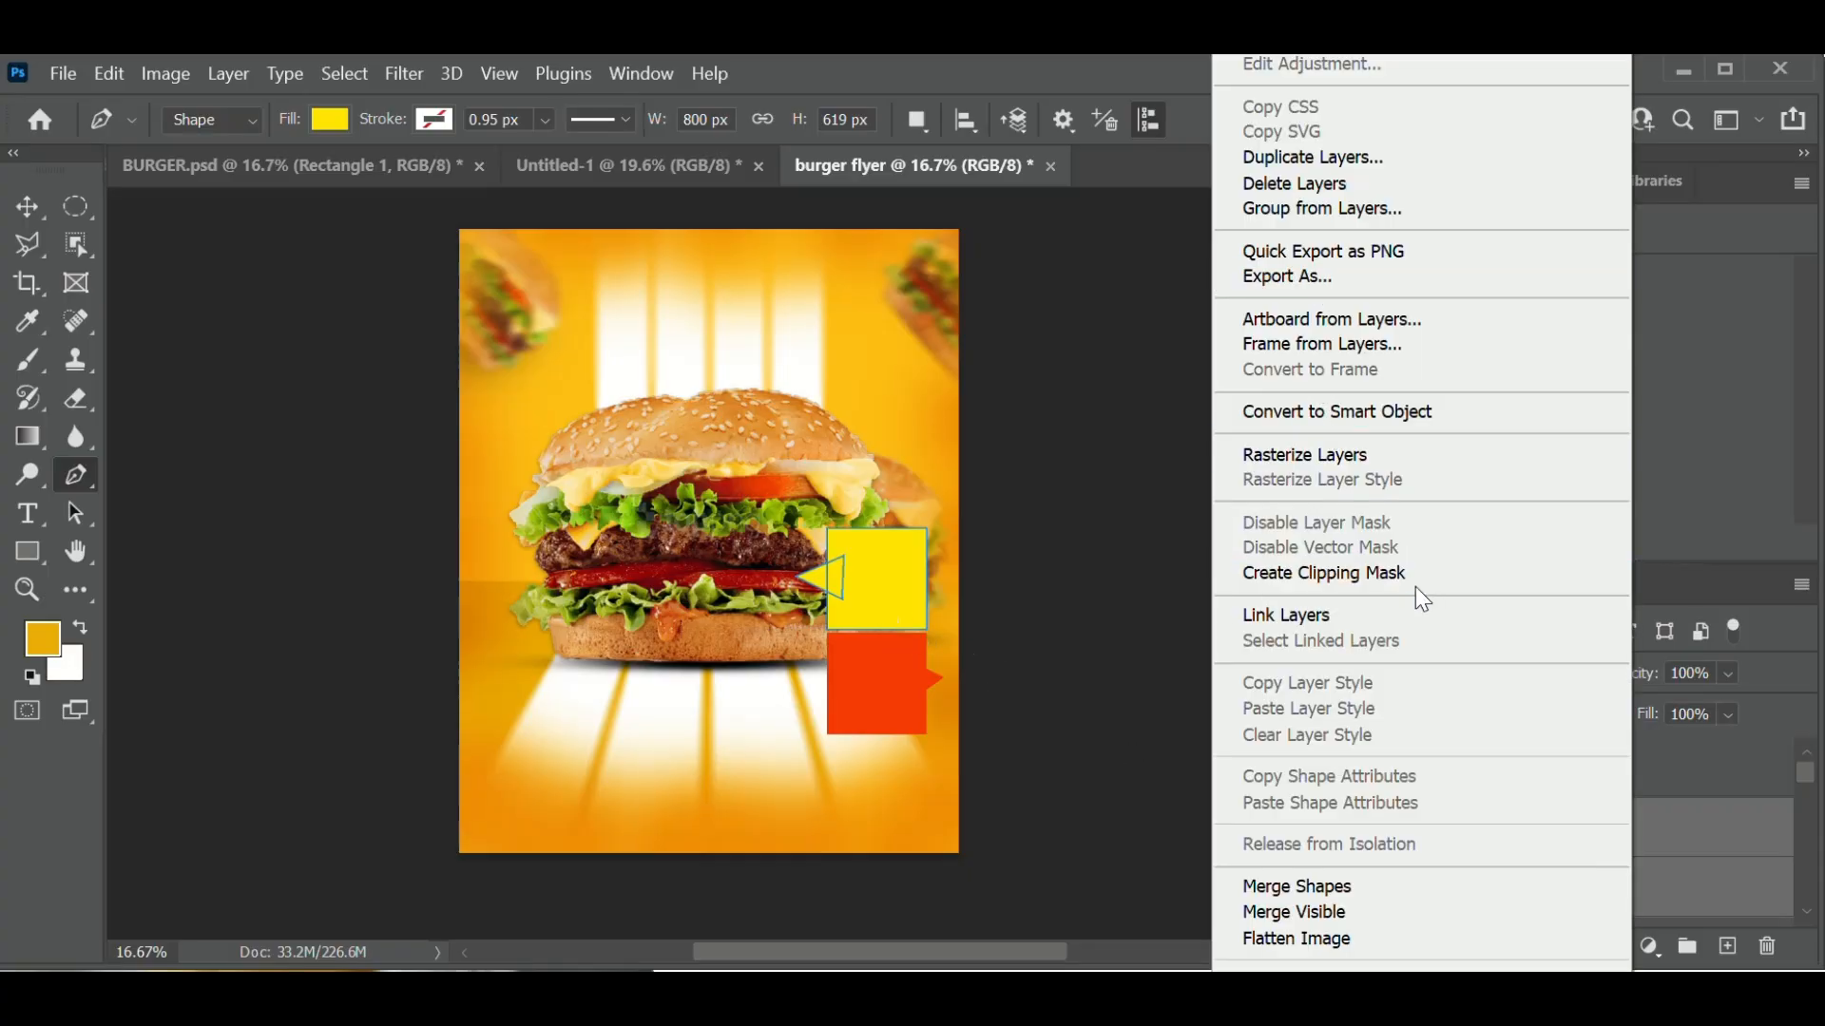
left_click(1292, 582)
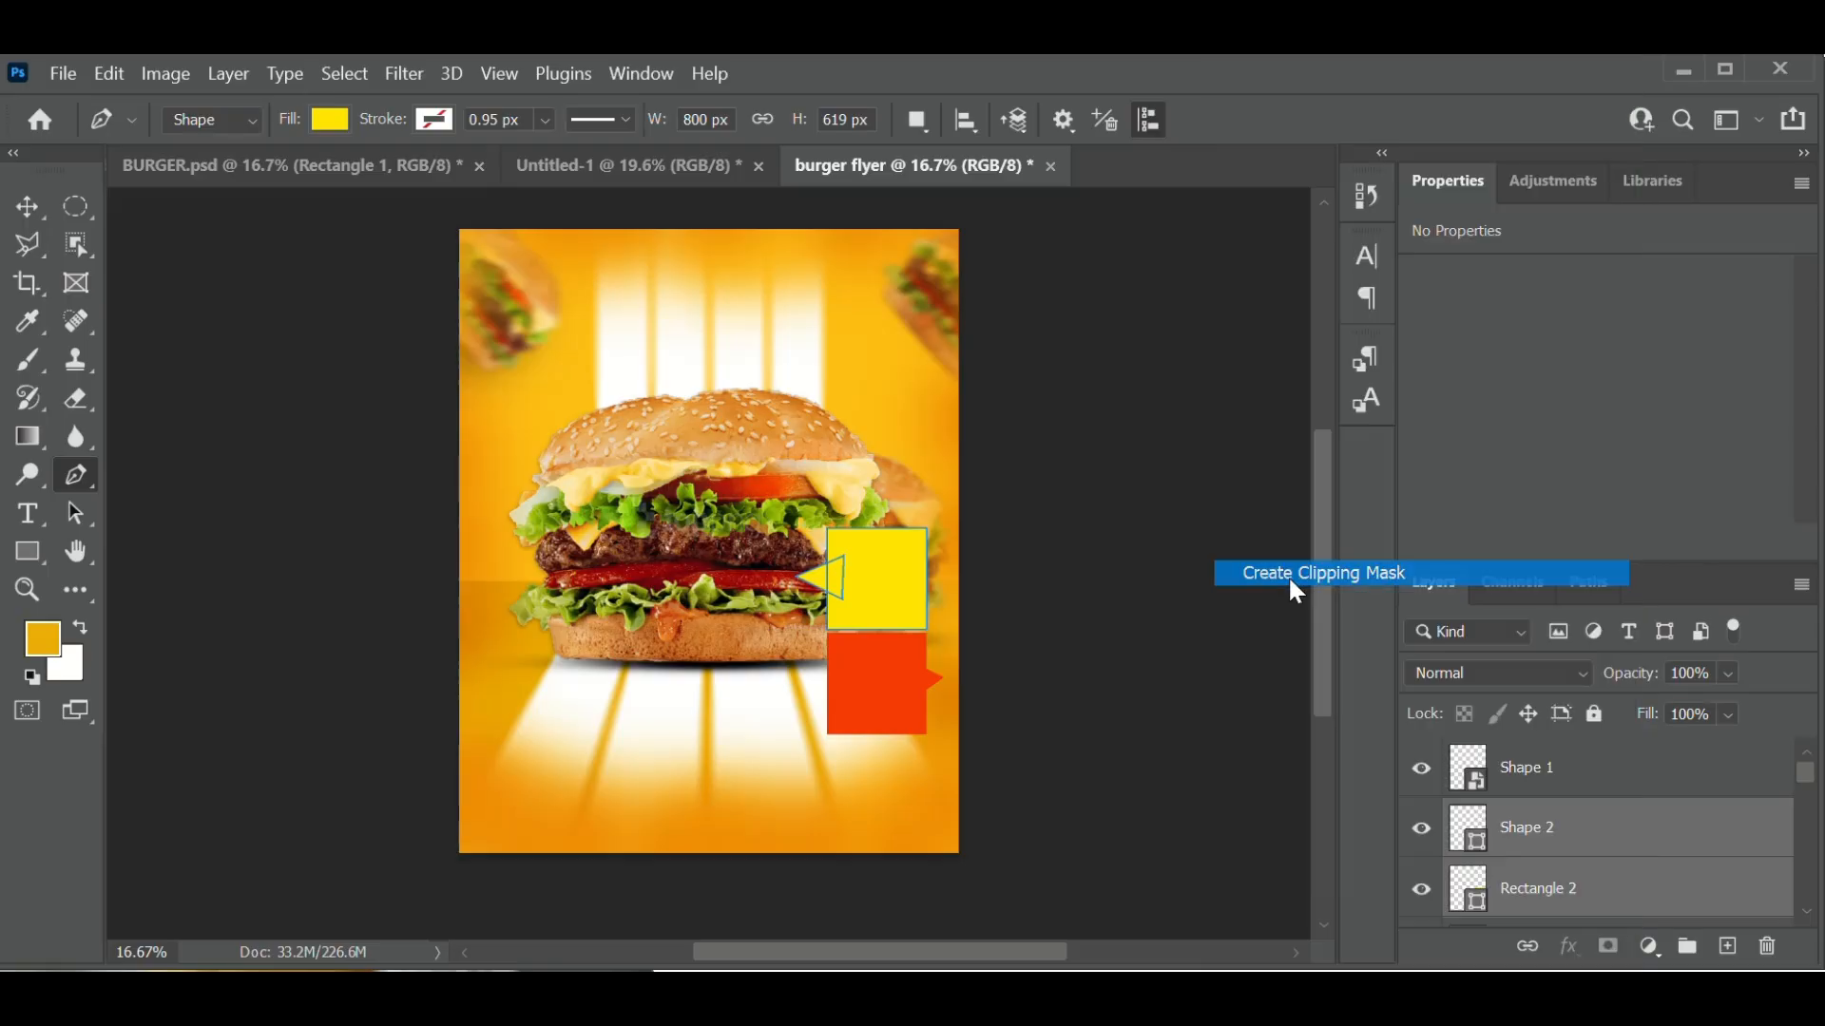
scroll(1568, 872, "down", 1)
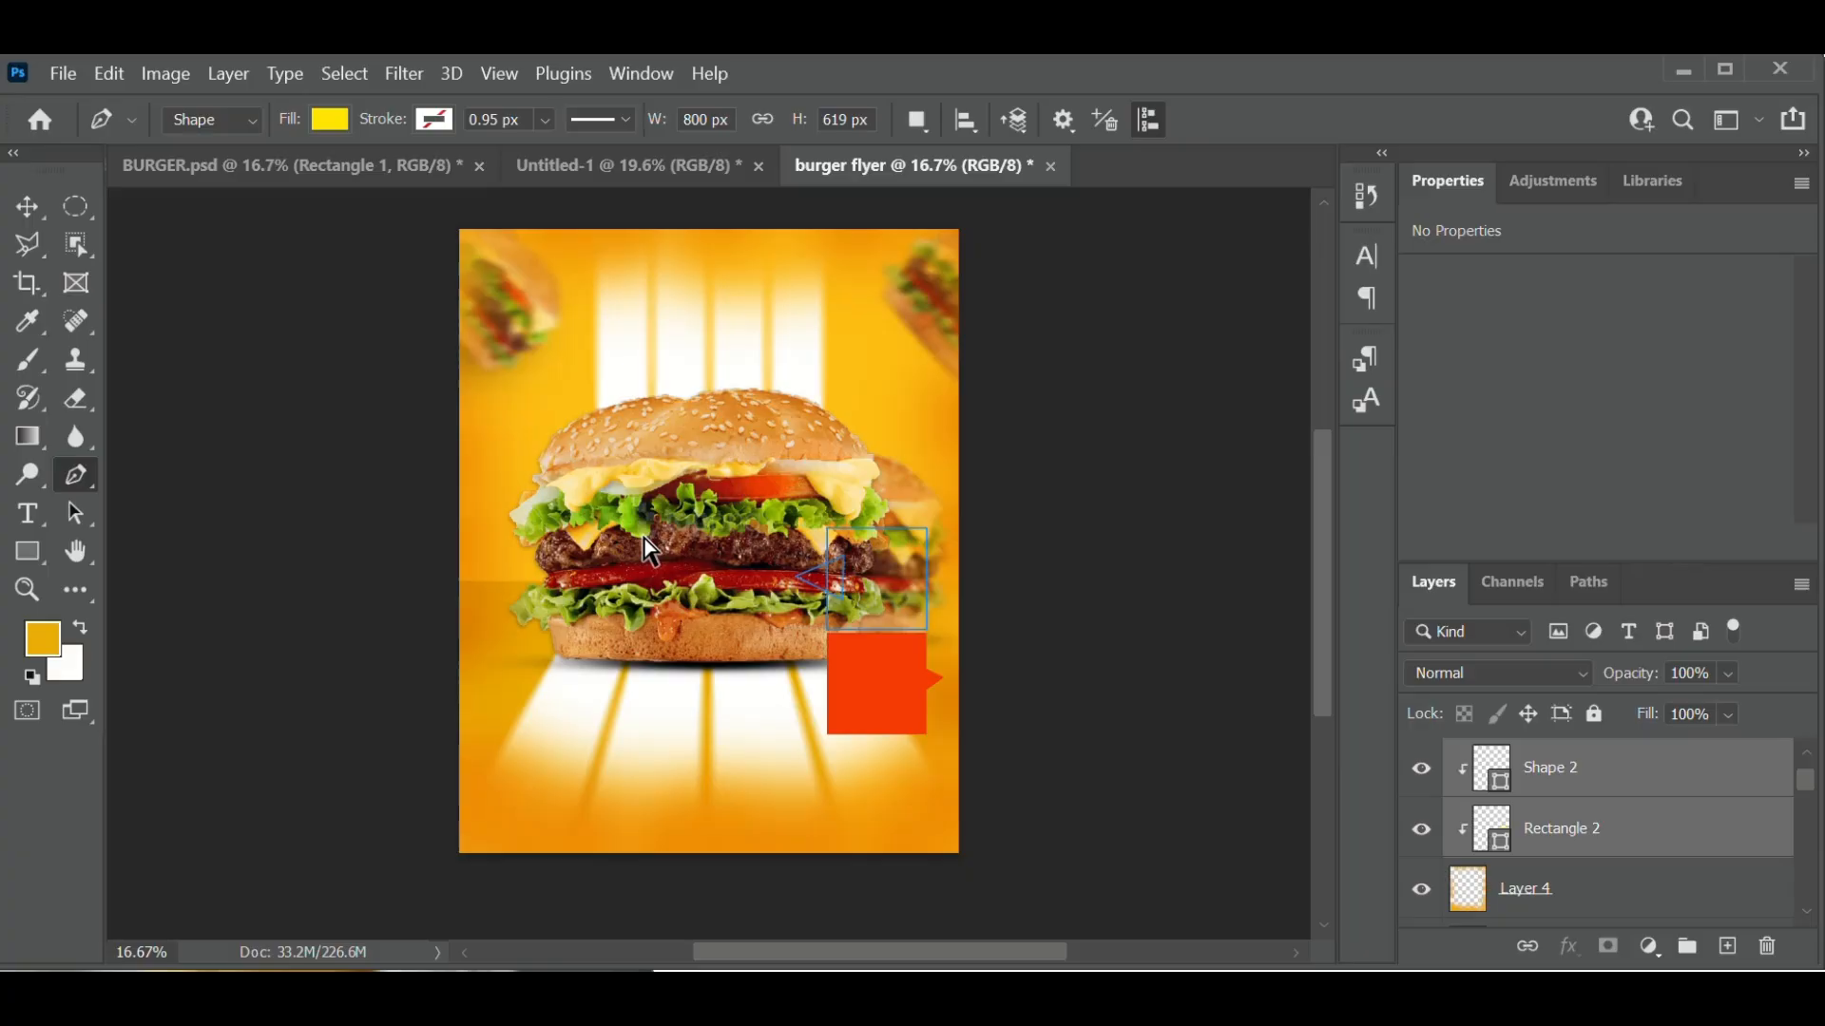
key("ctrl+z")
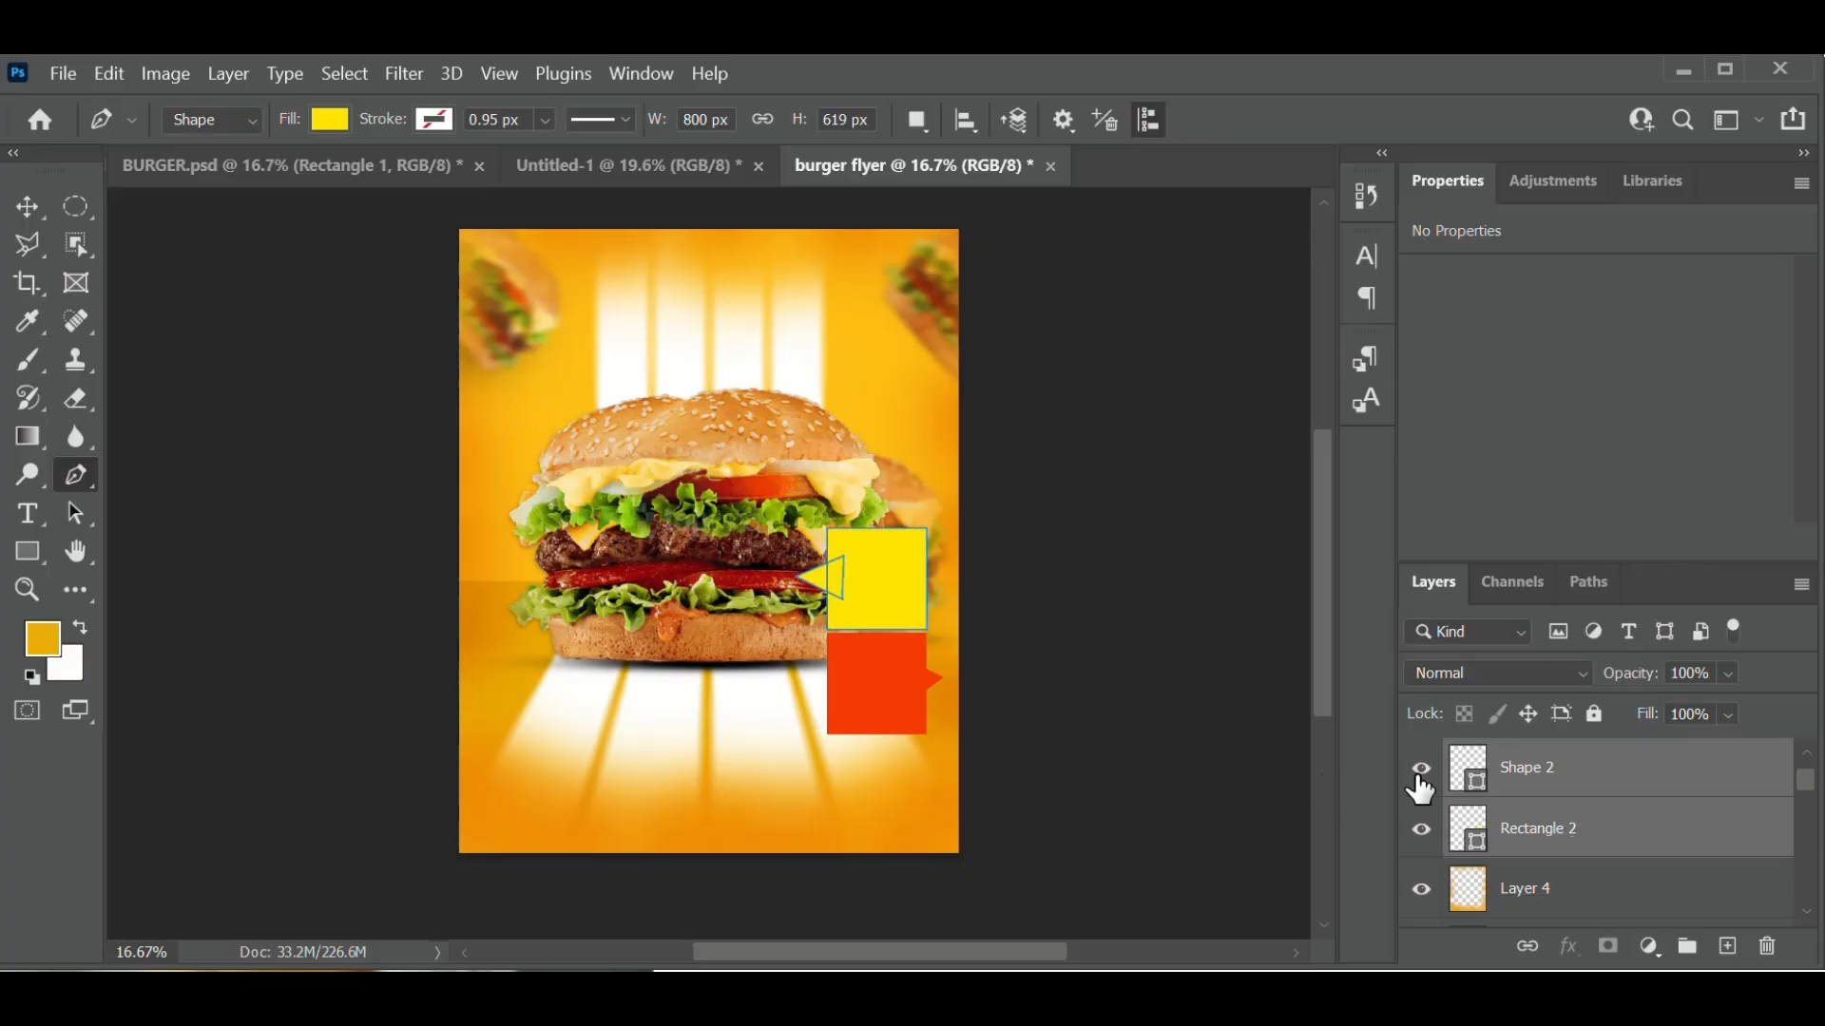
right_click(1637, 803)
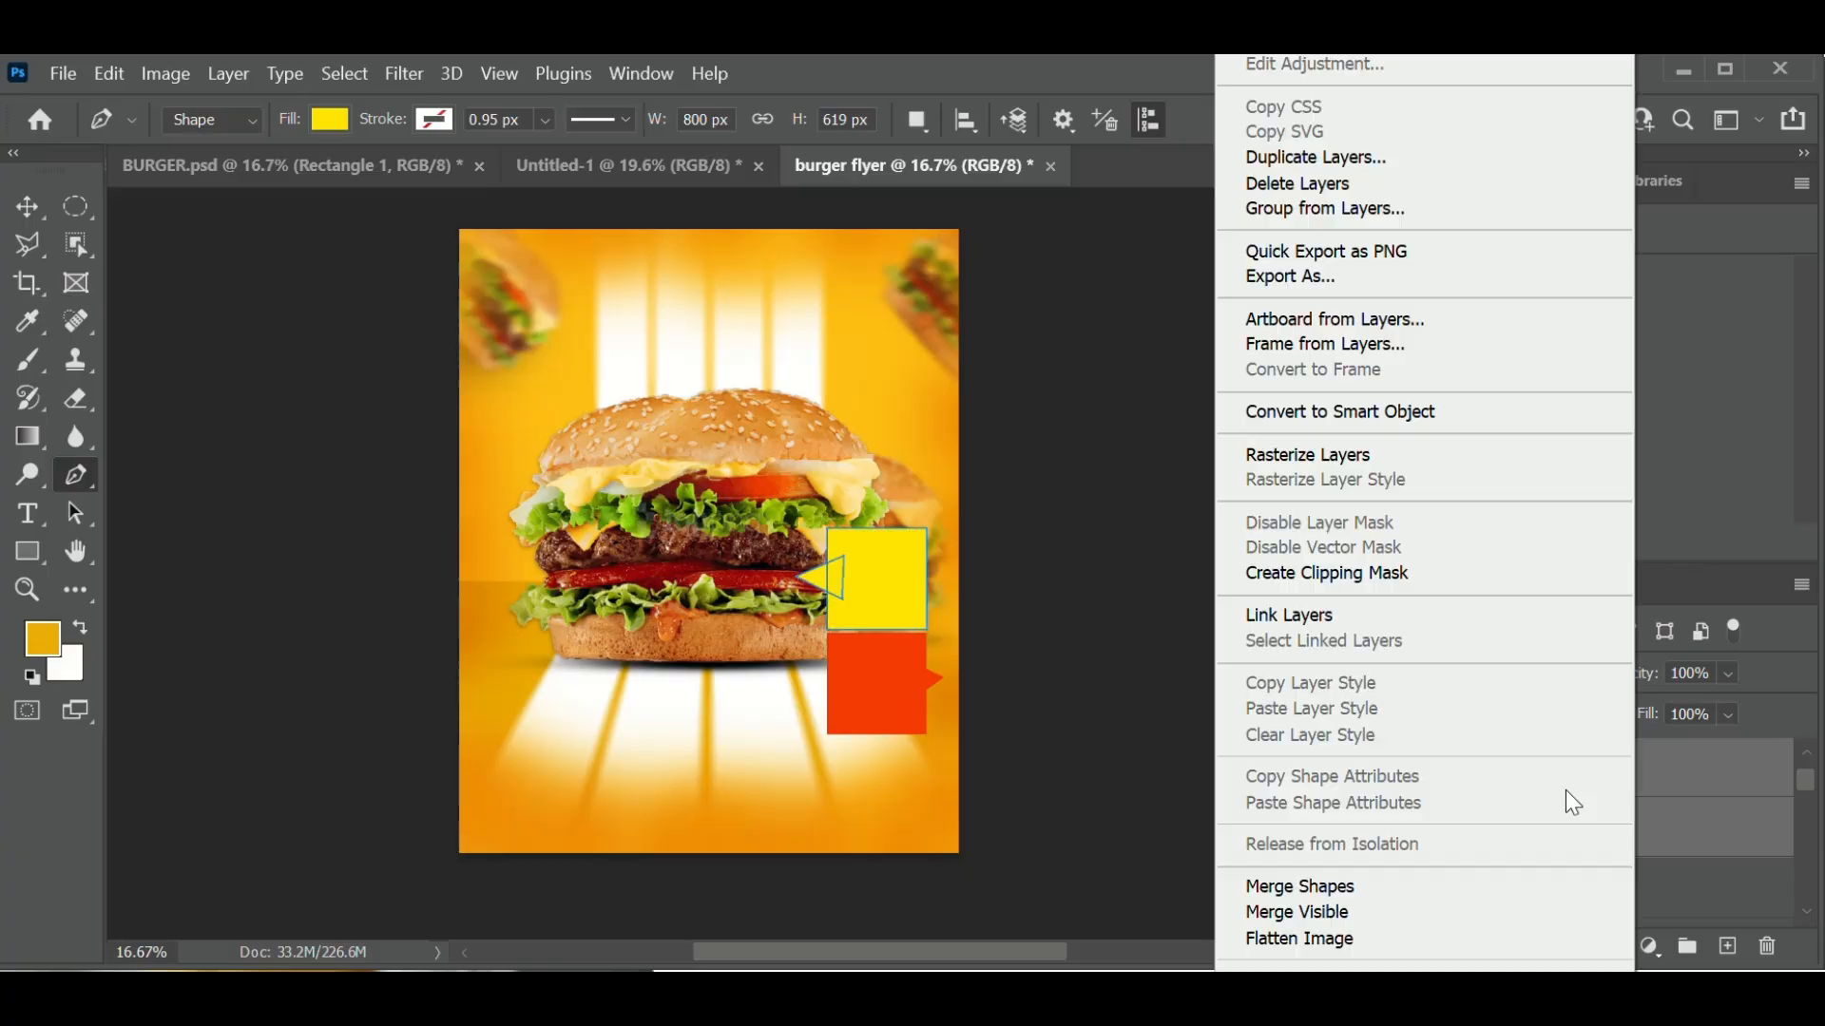
left_click(1349, 413)
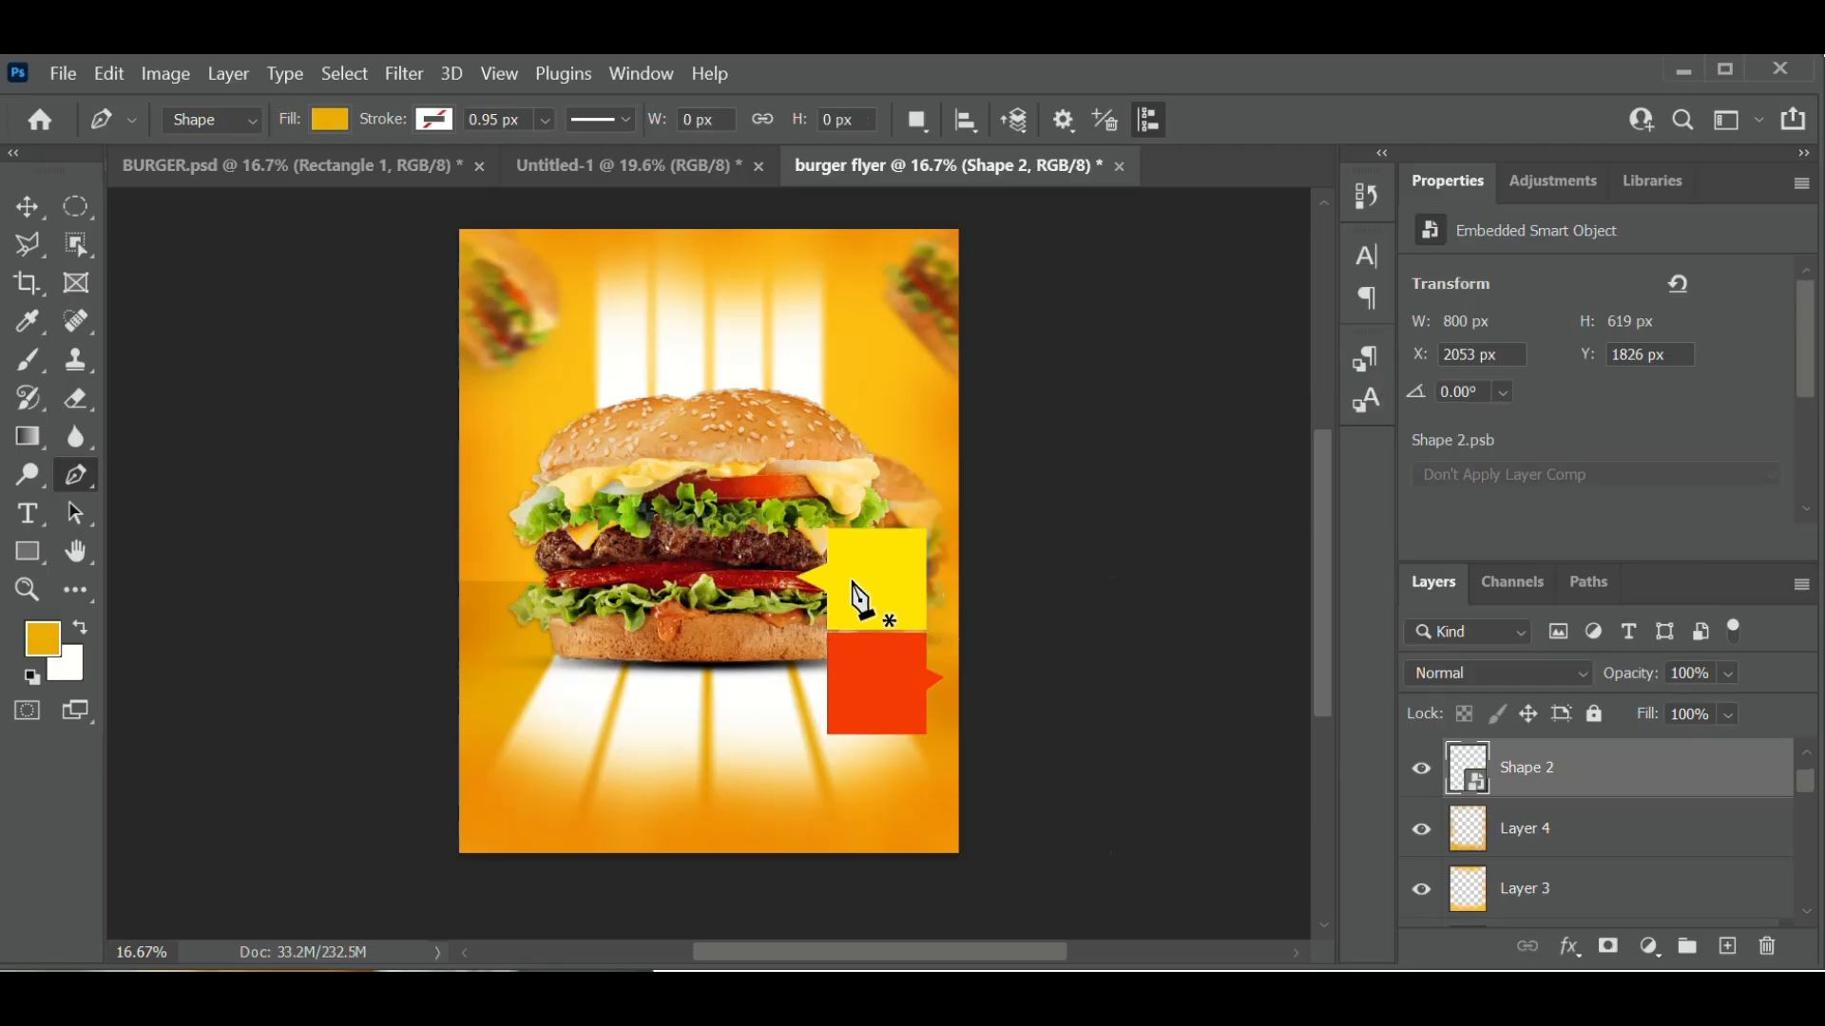
- Toggle the yellow shape's and red arrow's visibility to check the combined result
left_click(1421, 770)
left_click(1422, 771)
scroll(1555, 814, "up", 1)
left_click(1422, 772)
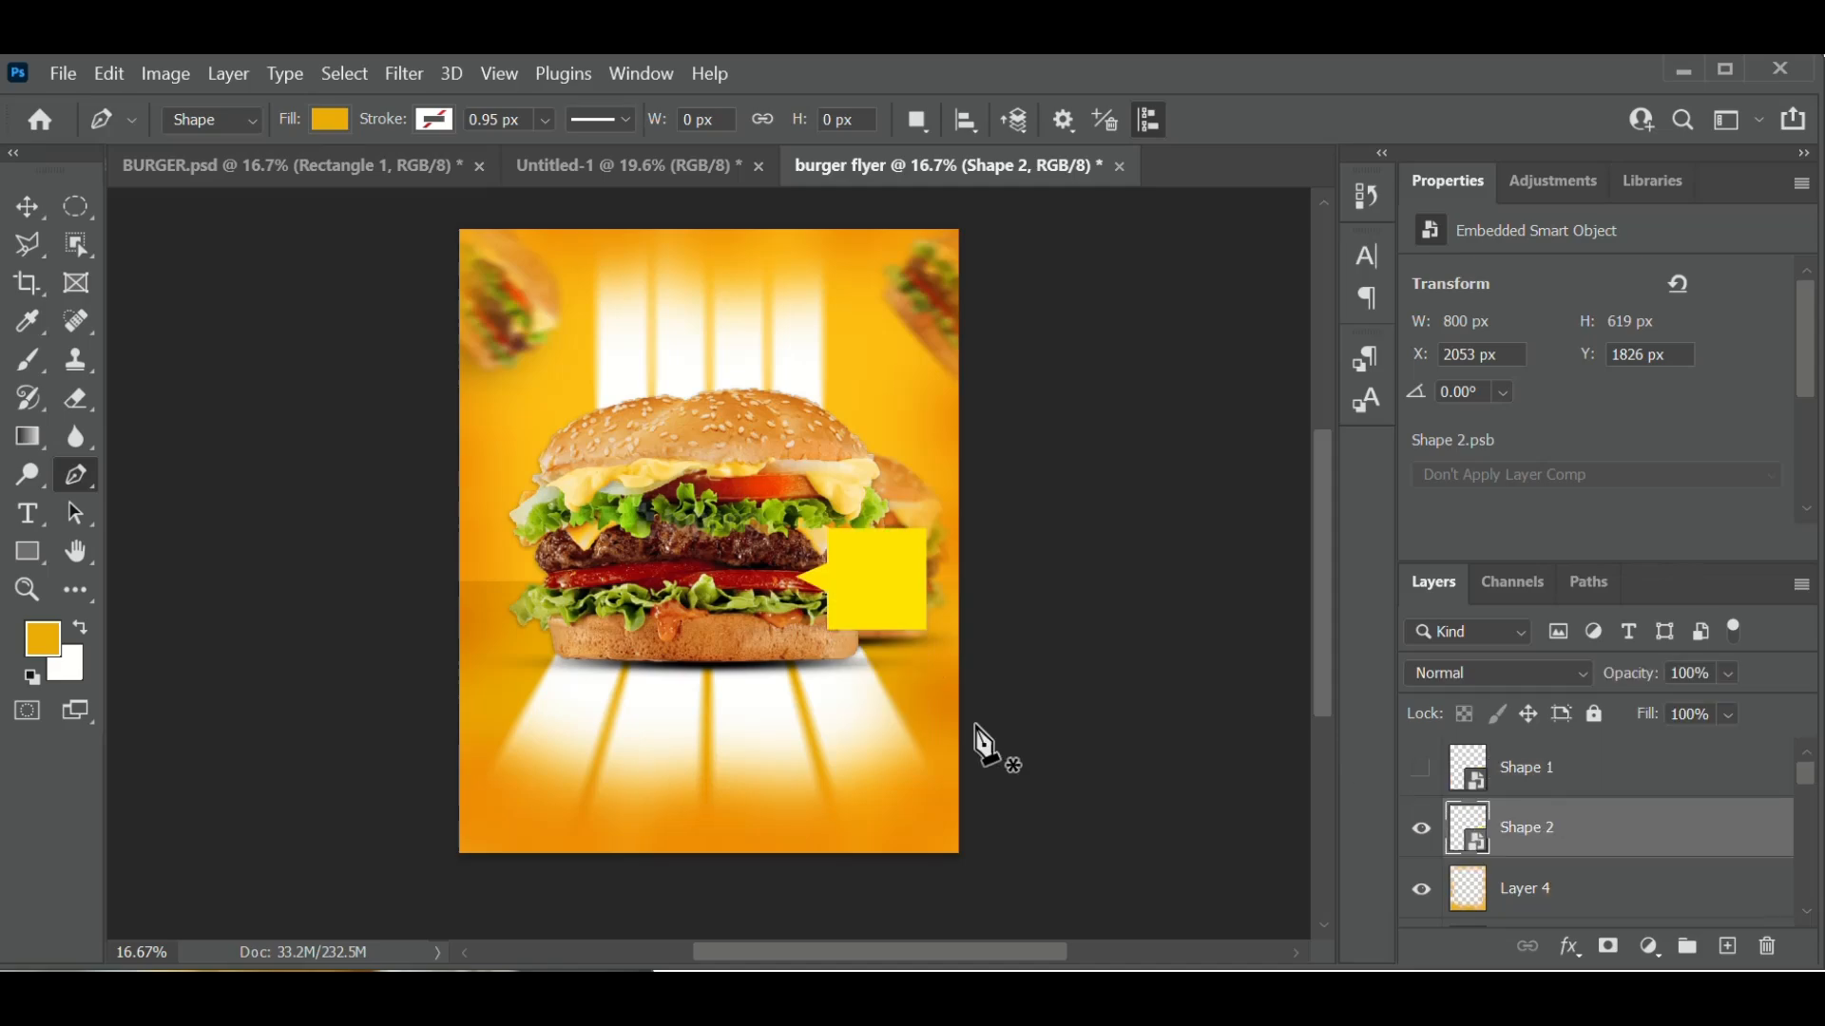
left_click(1421, 770)
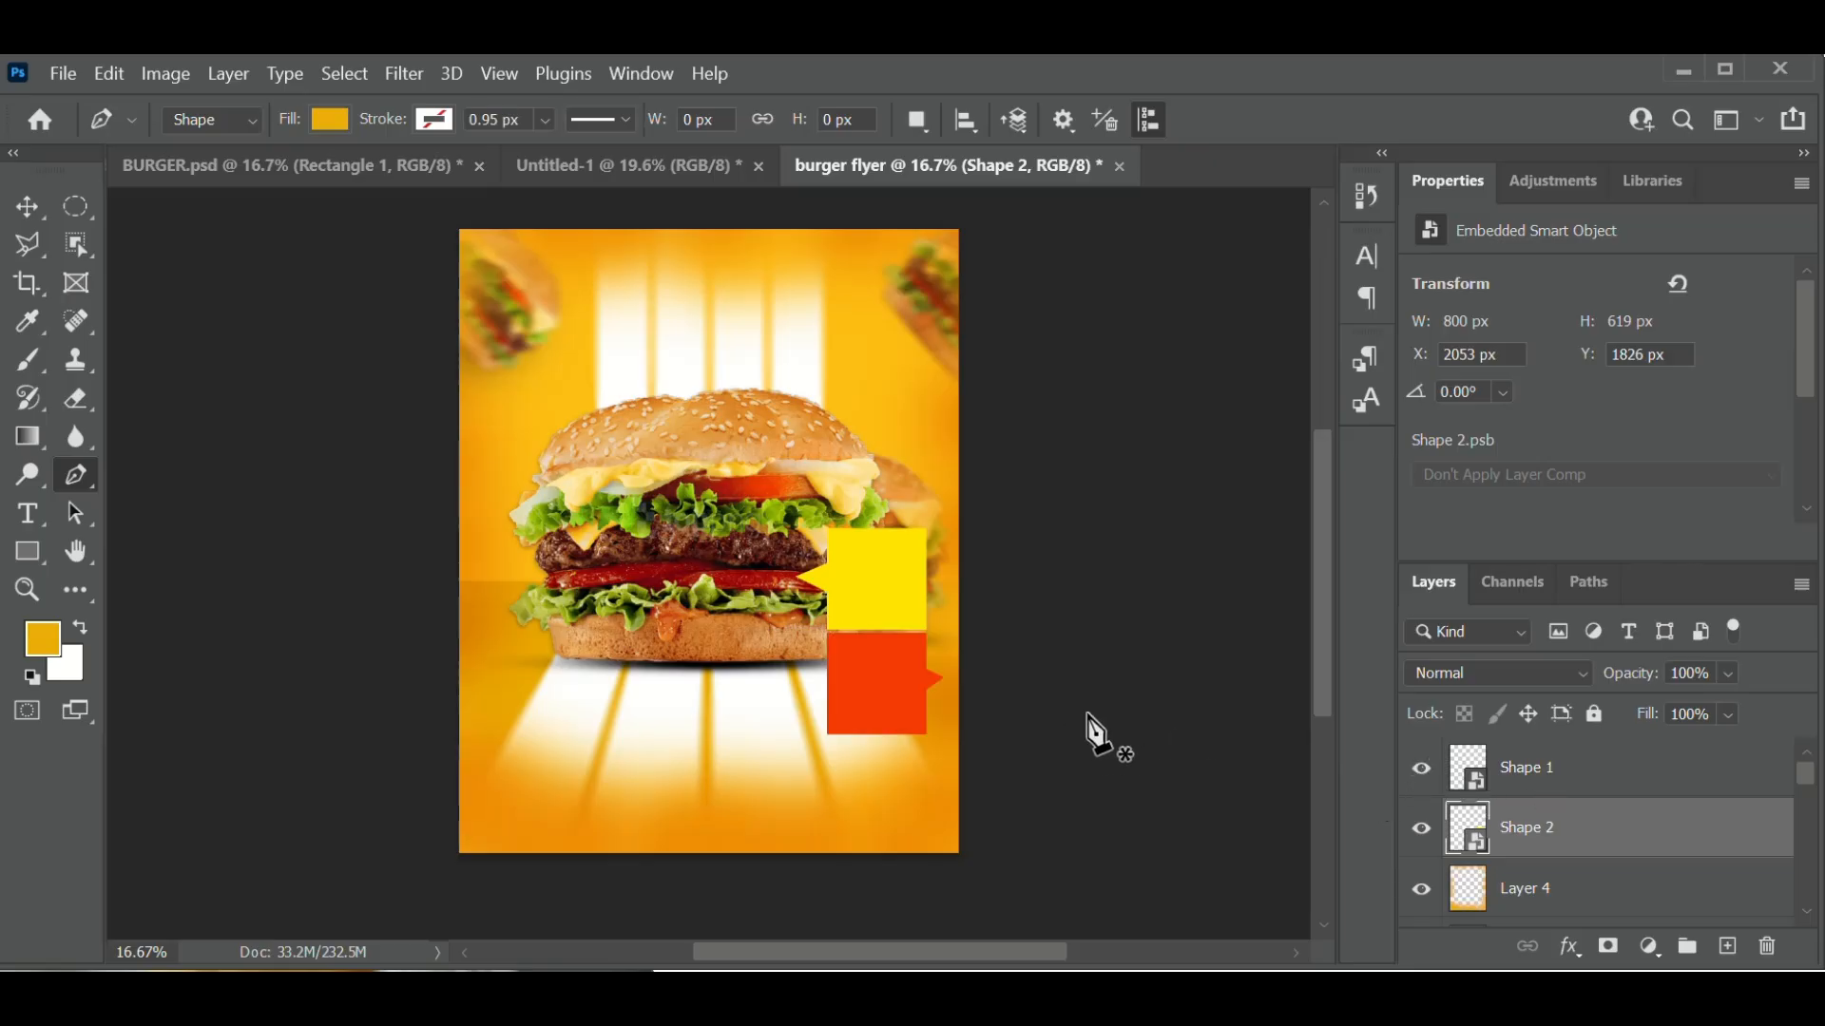
left_click(878, 605)
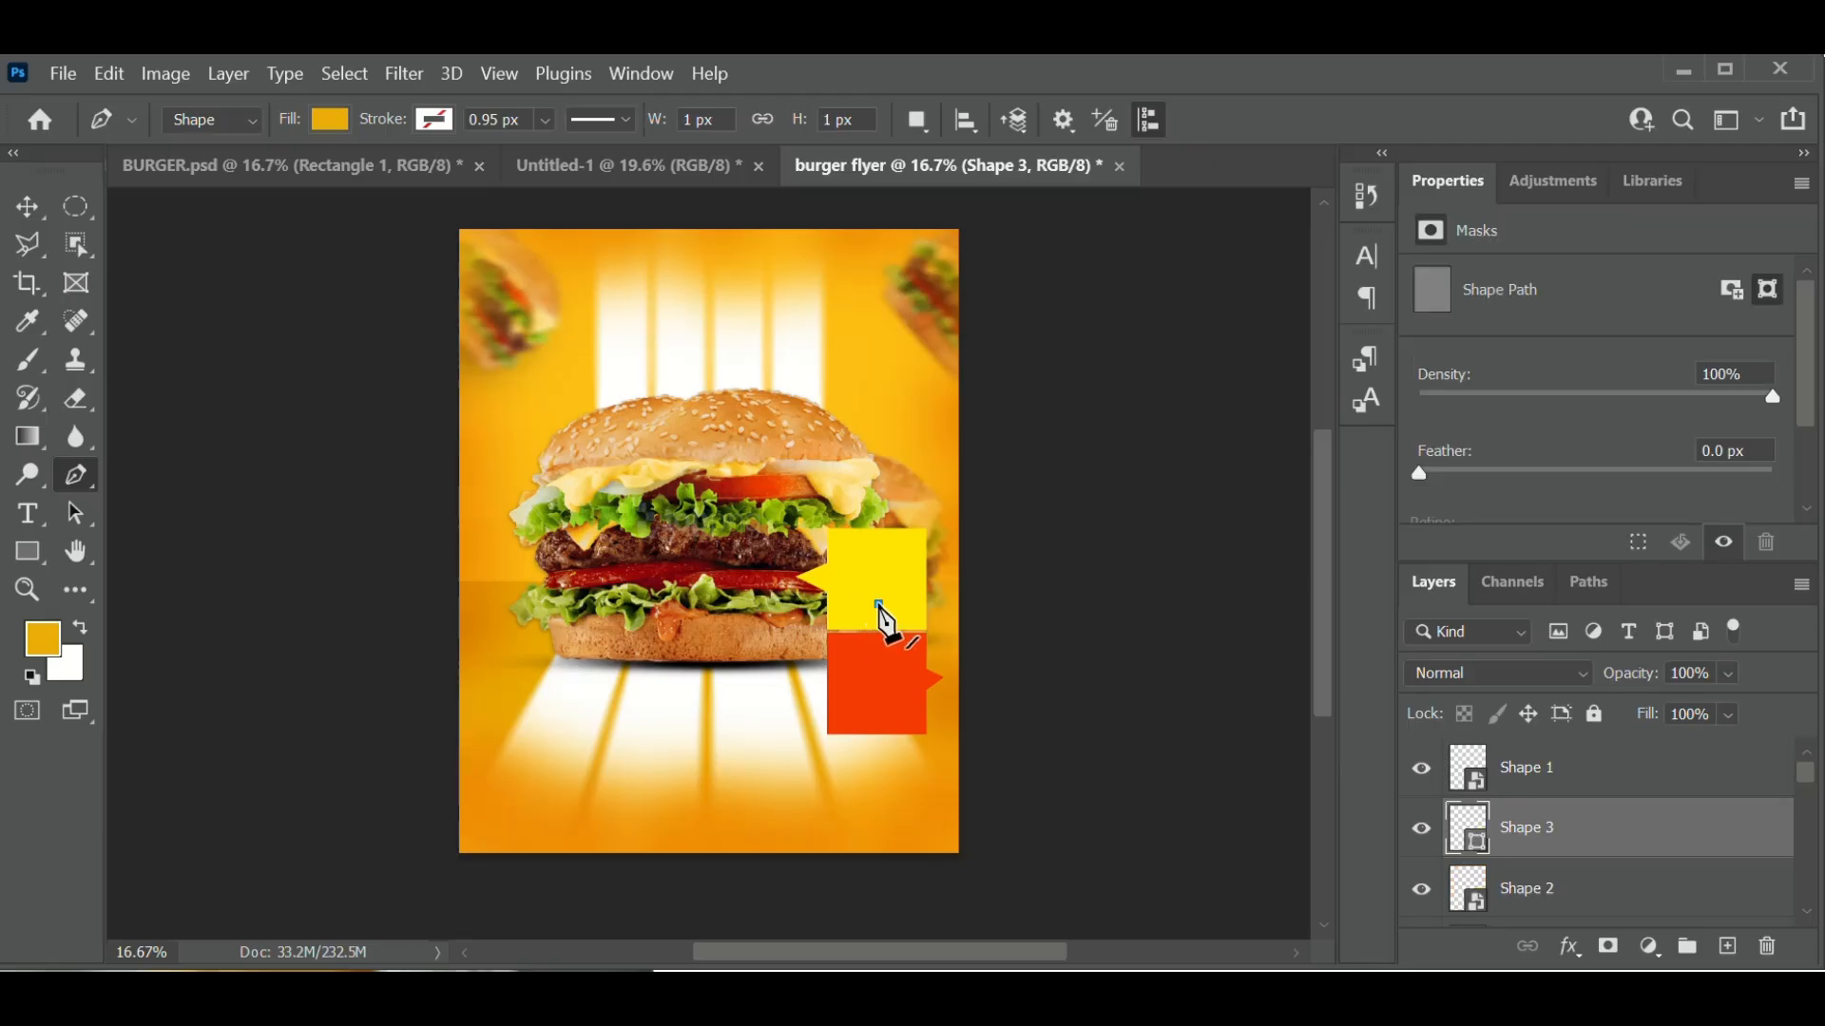
- Select the Ellipse Tool from the shape tools flyout
left_click(351, 368)
left_click(26, 210)
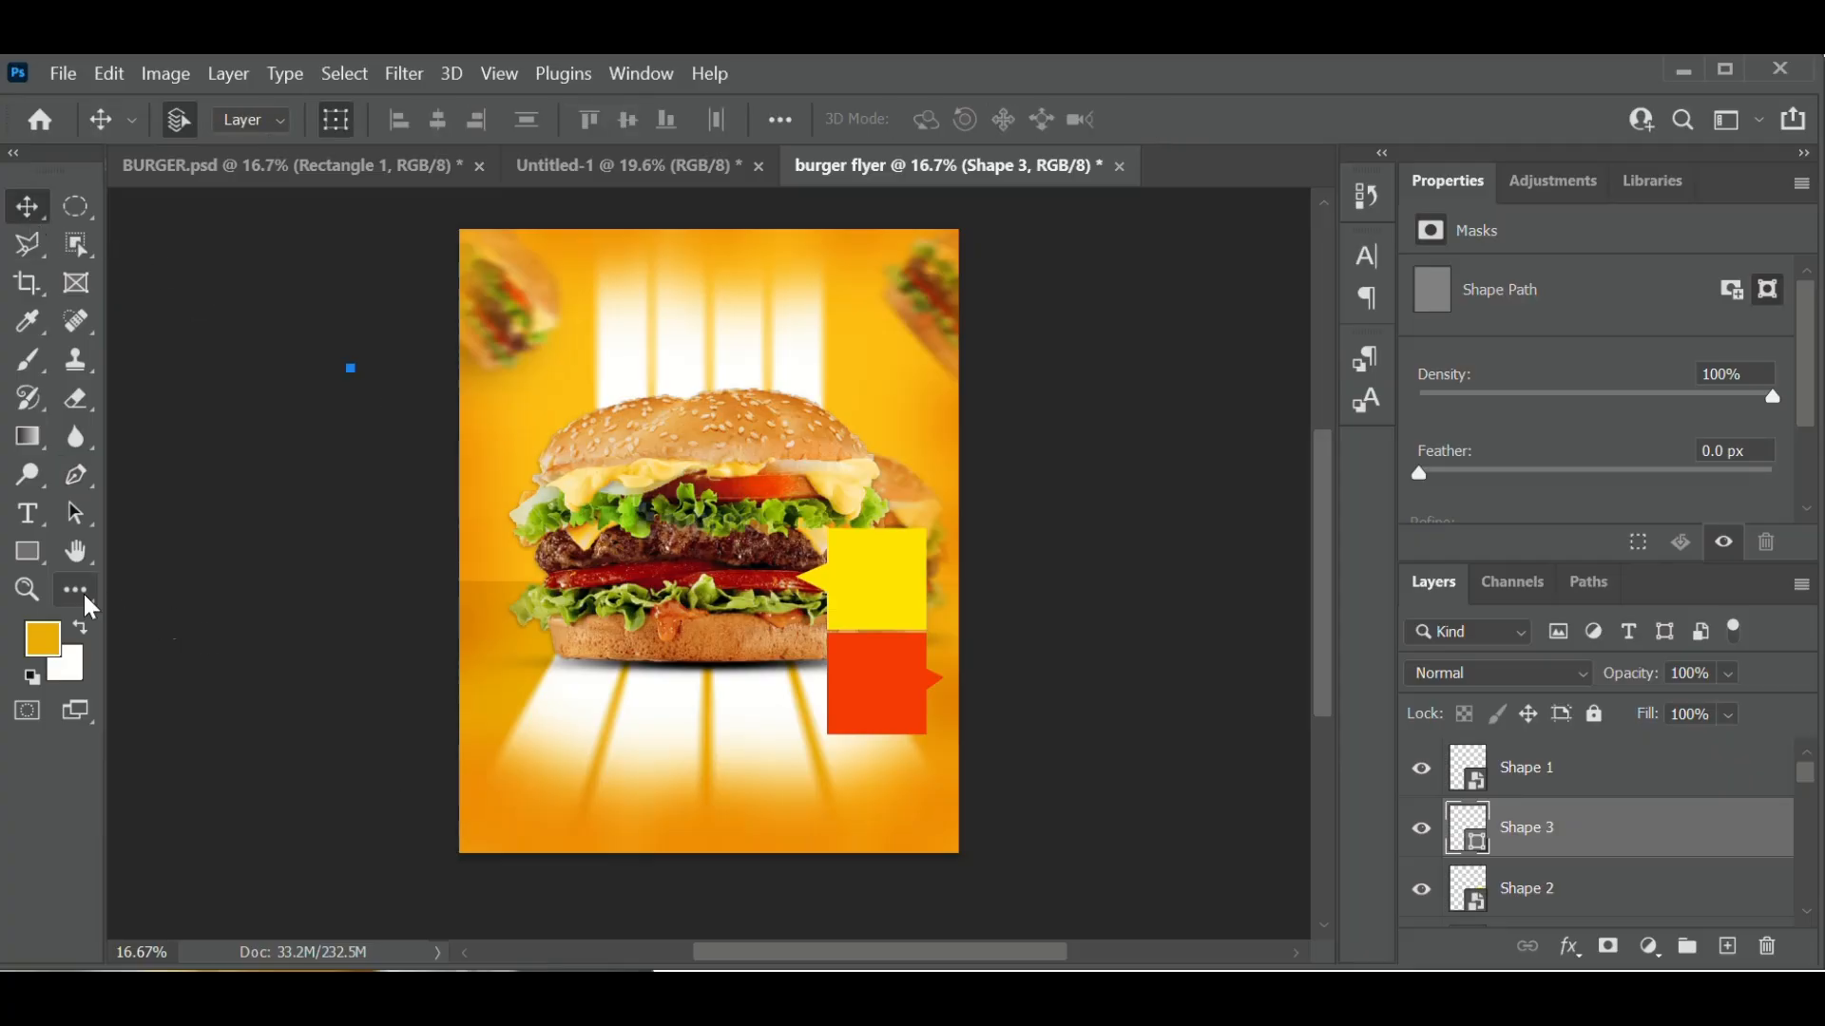
left_click(41, 560)
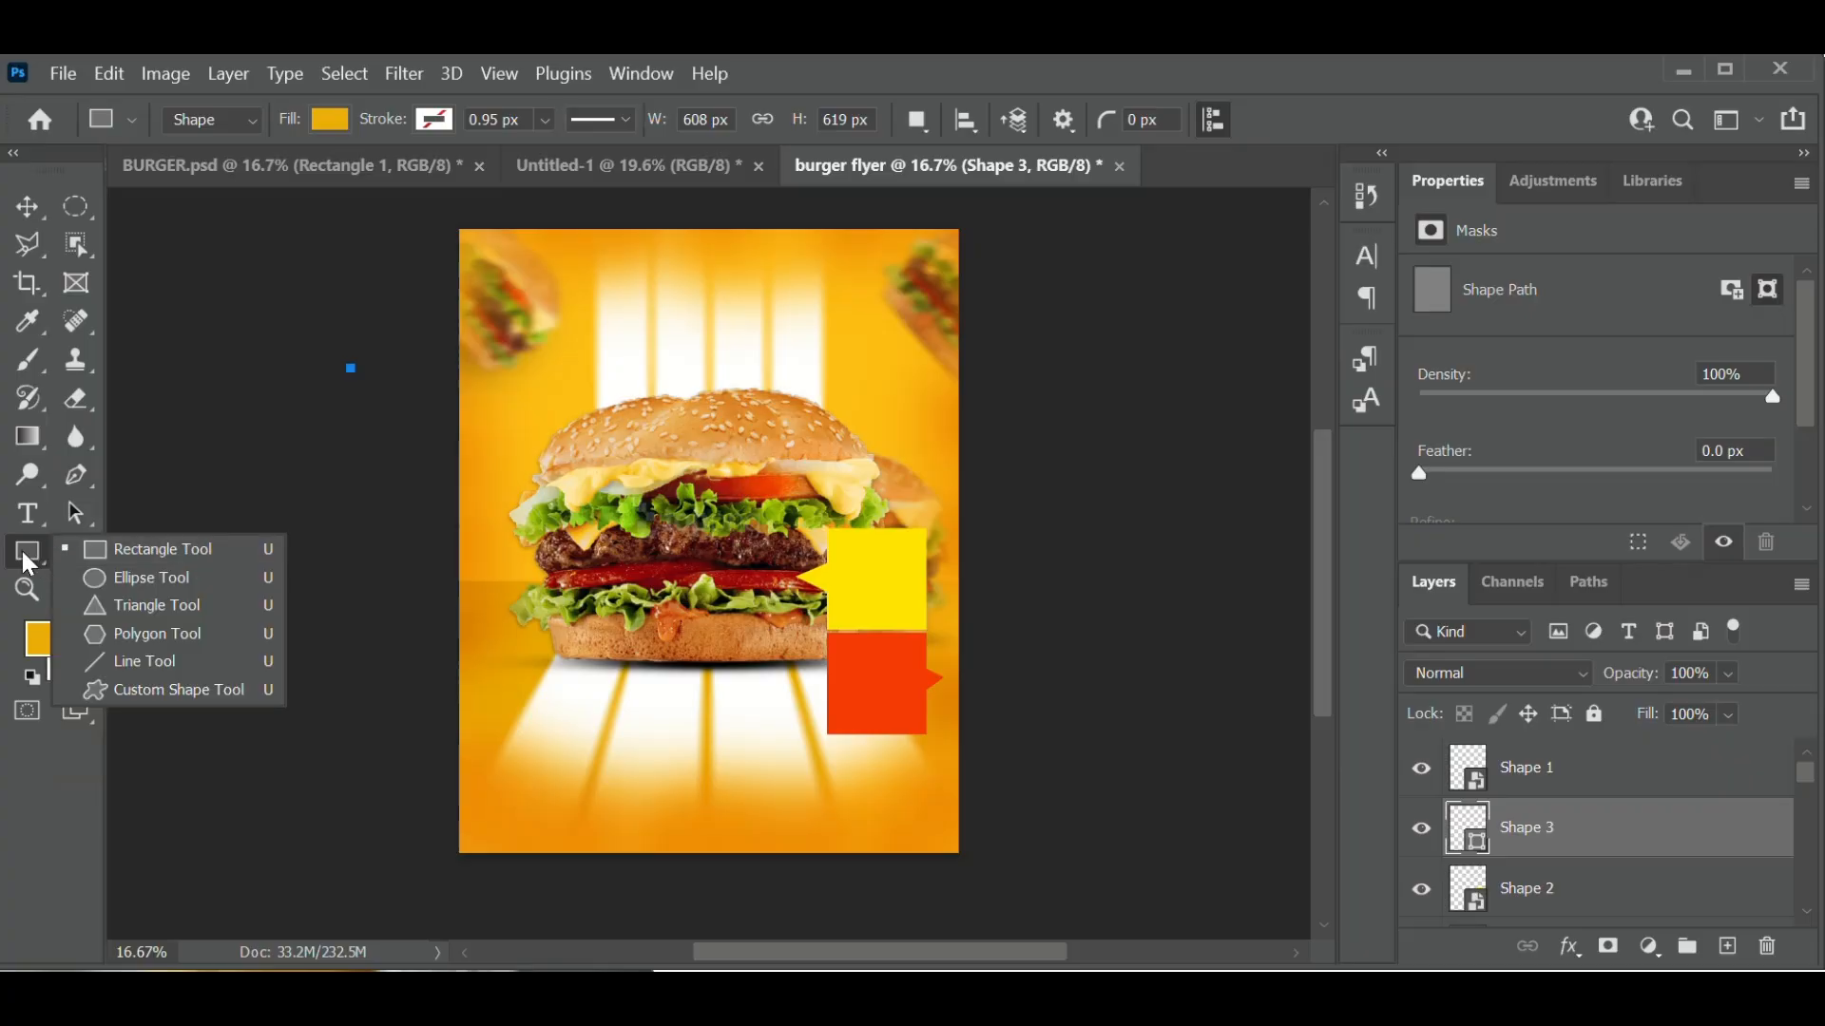
left_click(169, 564)
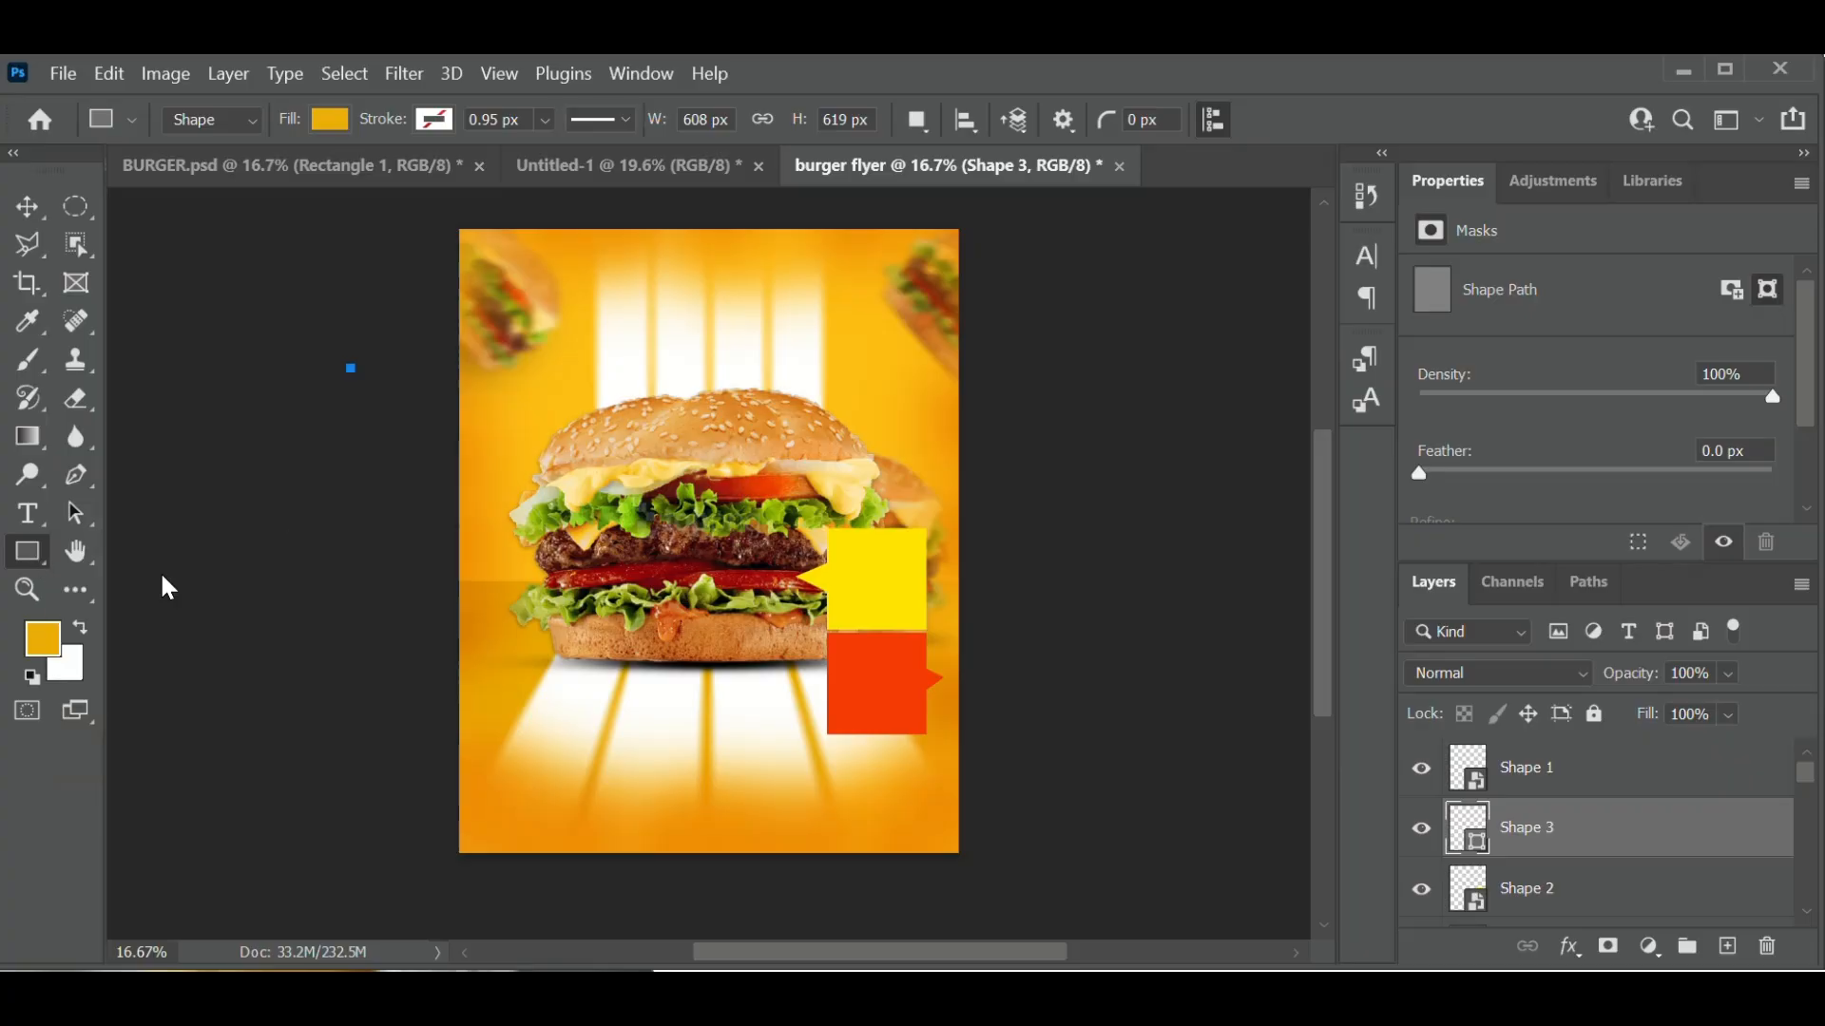
key("shift+u")
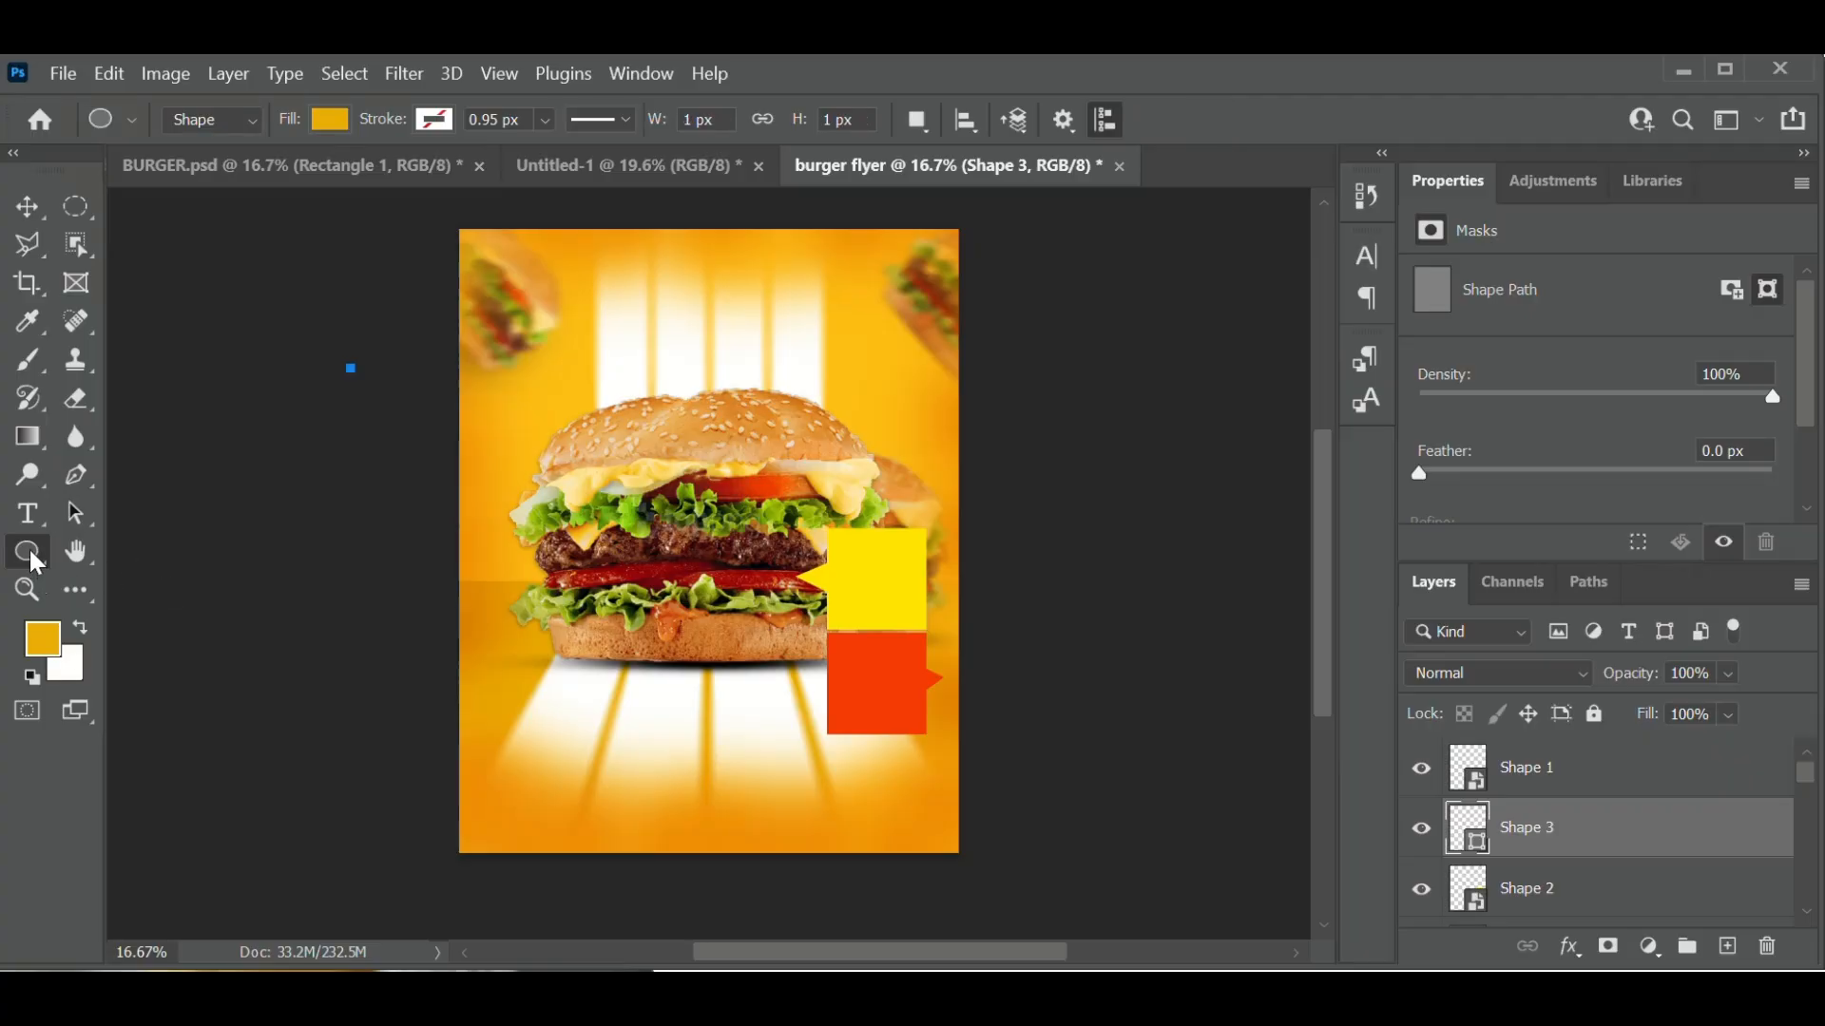
right_click(30, 552)
left_click(144, 569)
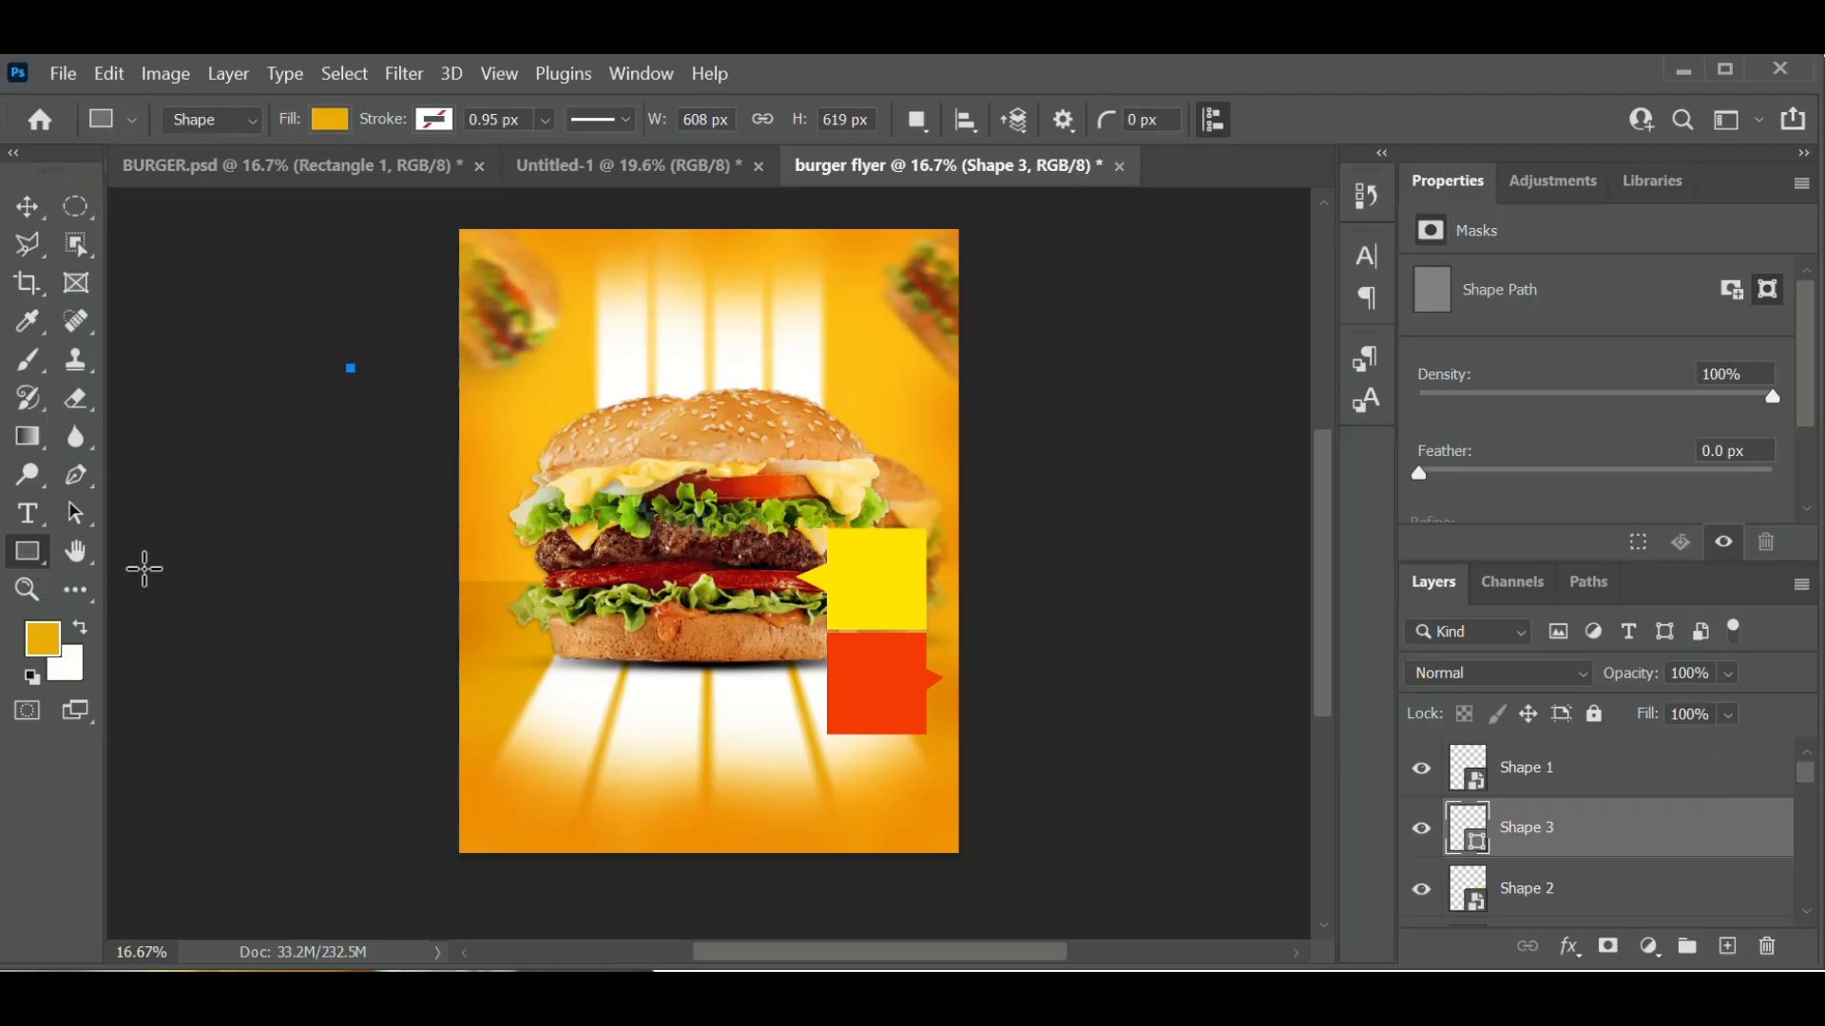
right_click(31, 564)
left_click(134, 582)
right_click(43, 572)
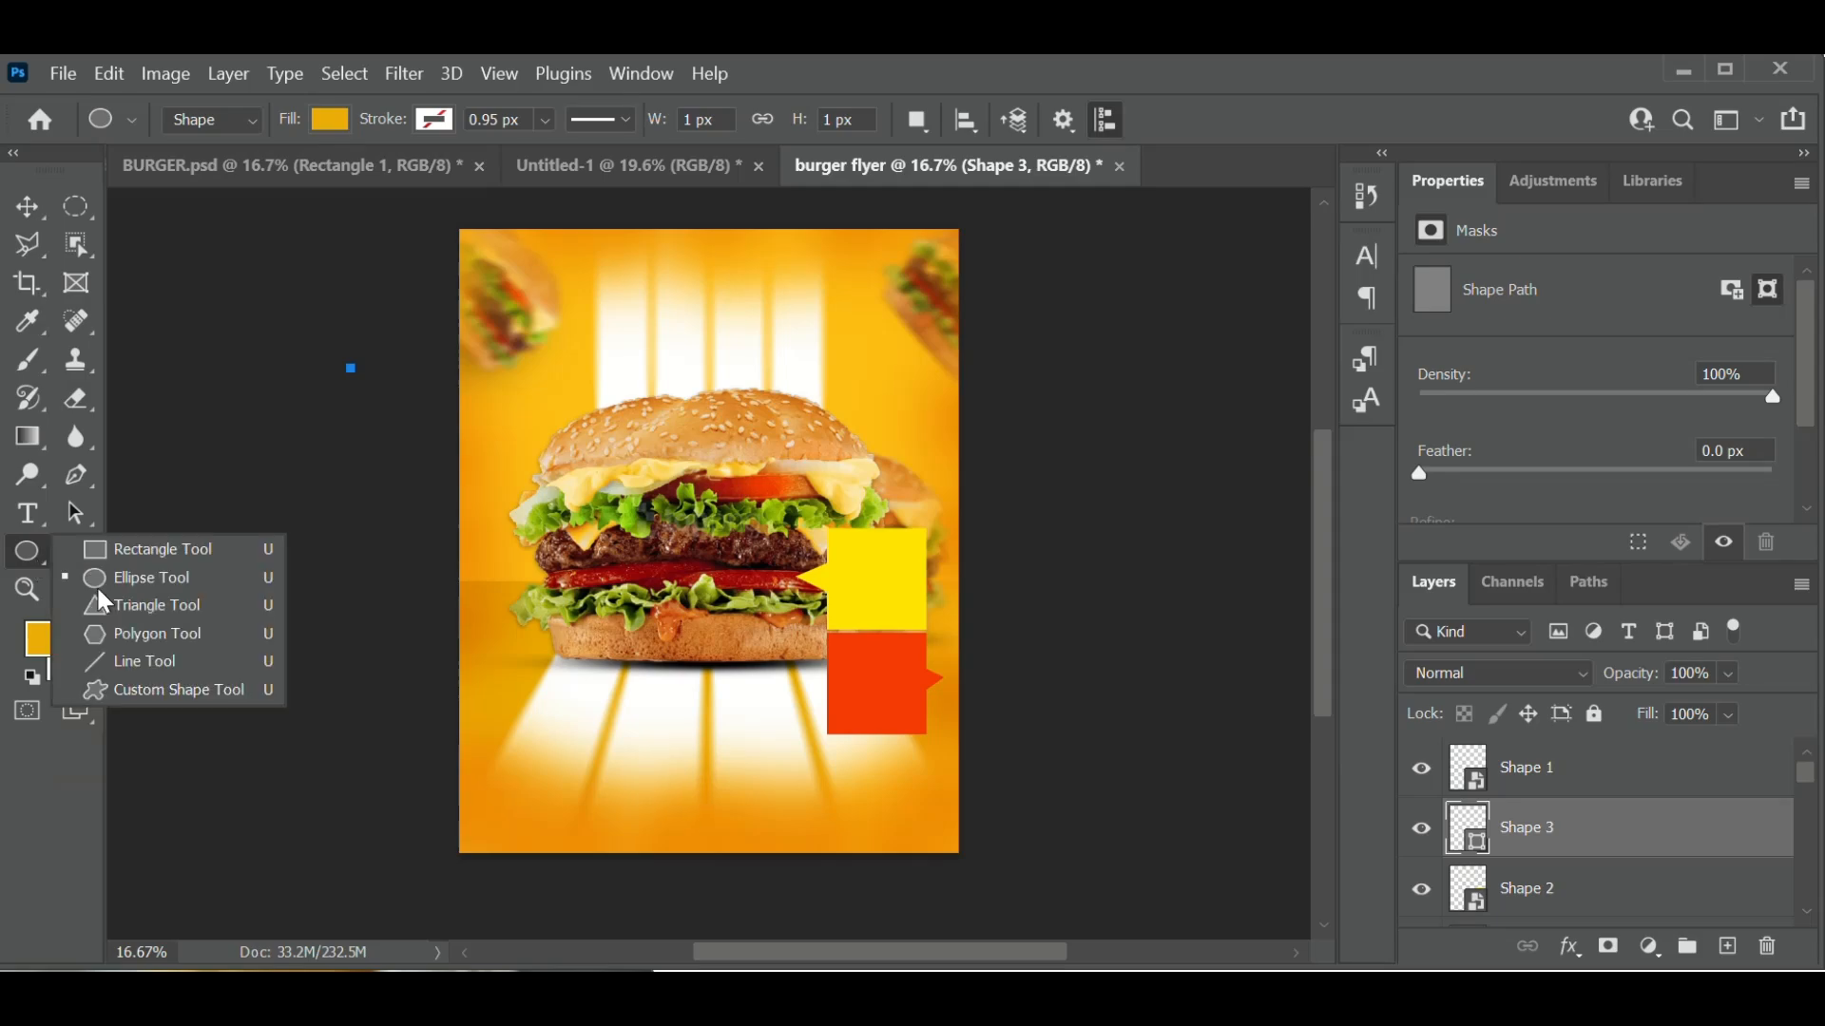
left_click(143, 594)
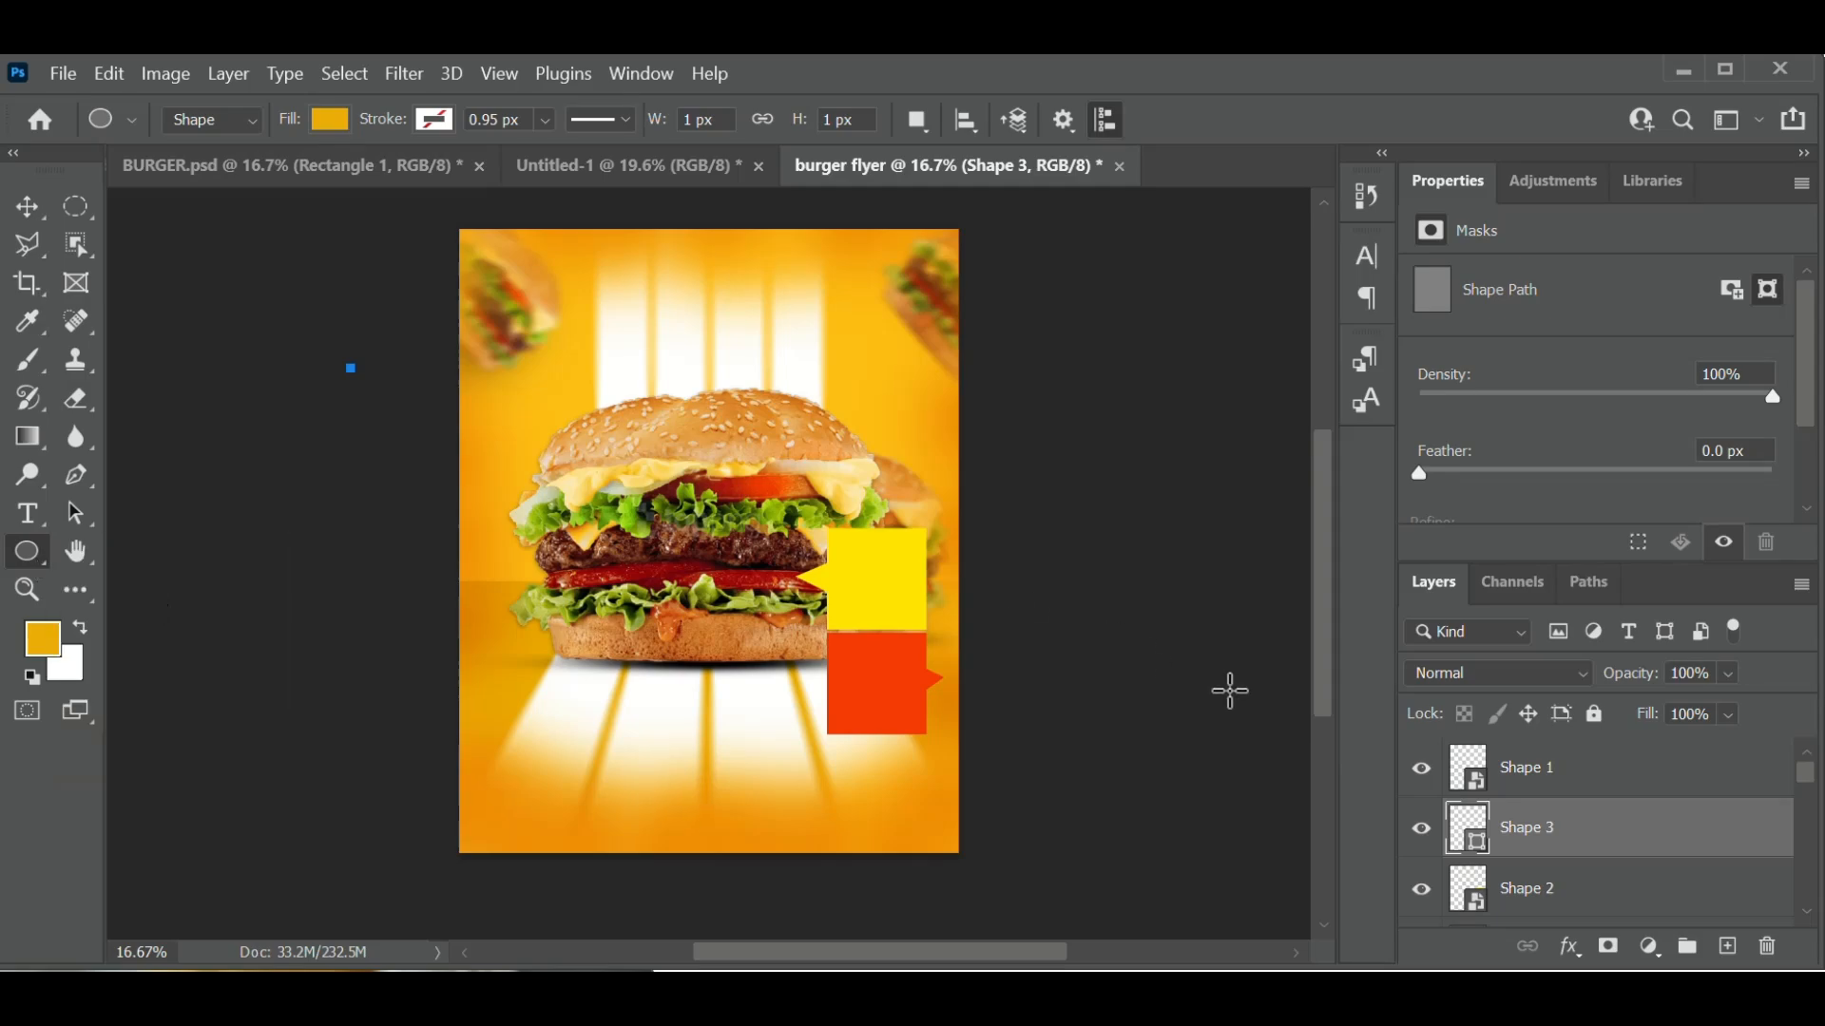
- Check what the stray Shape 3 layer contains, then delete it
left_click(1422, 829)
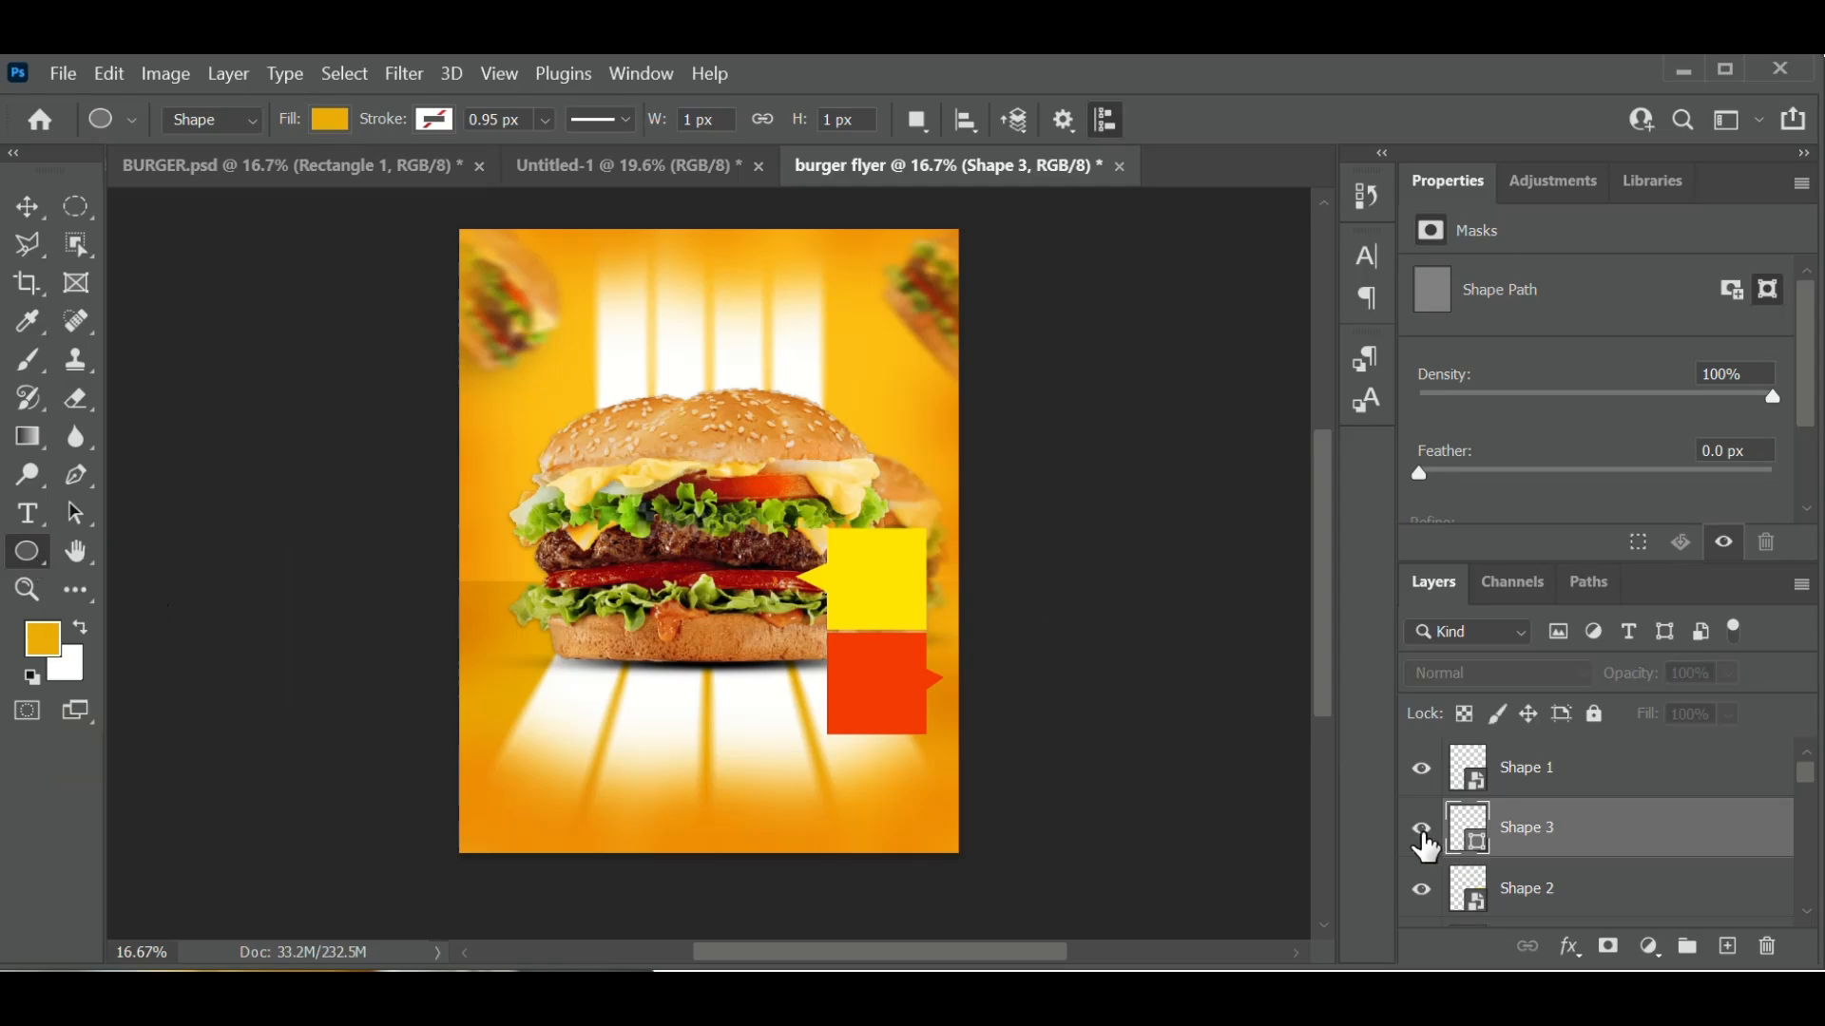
left_click(1422, 830)
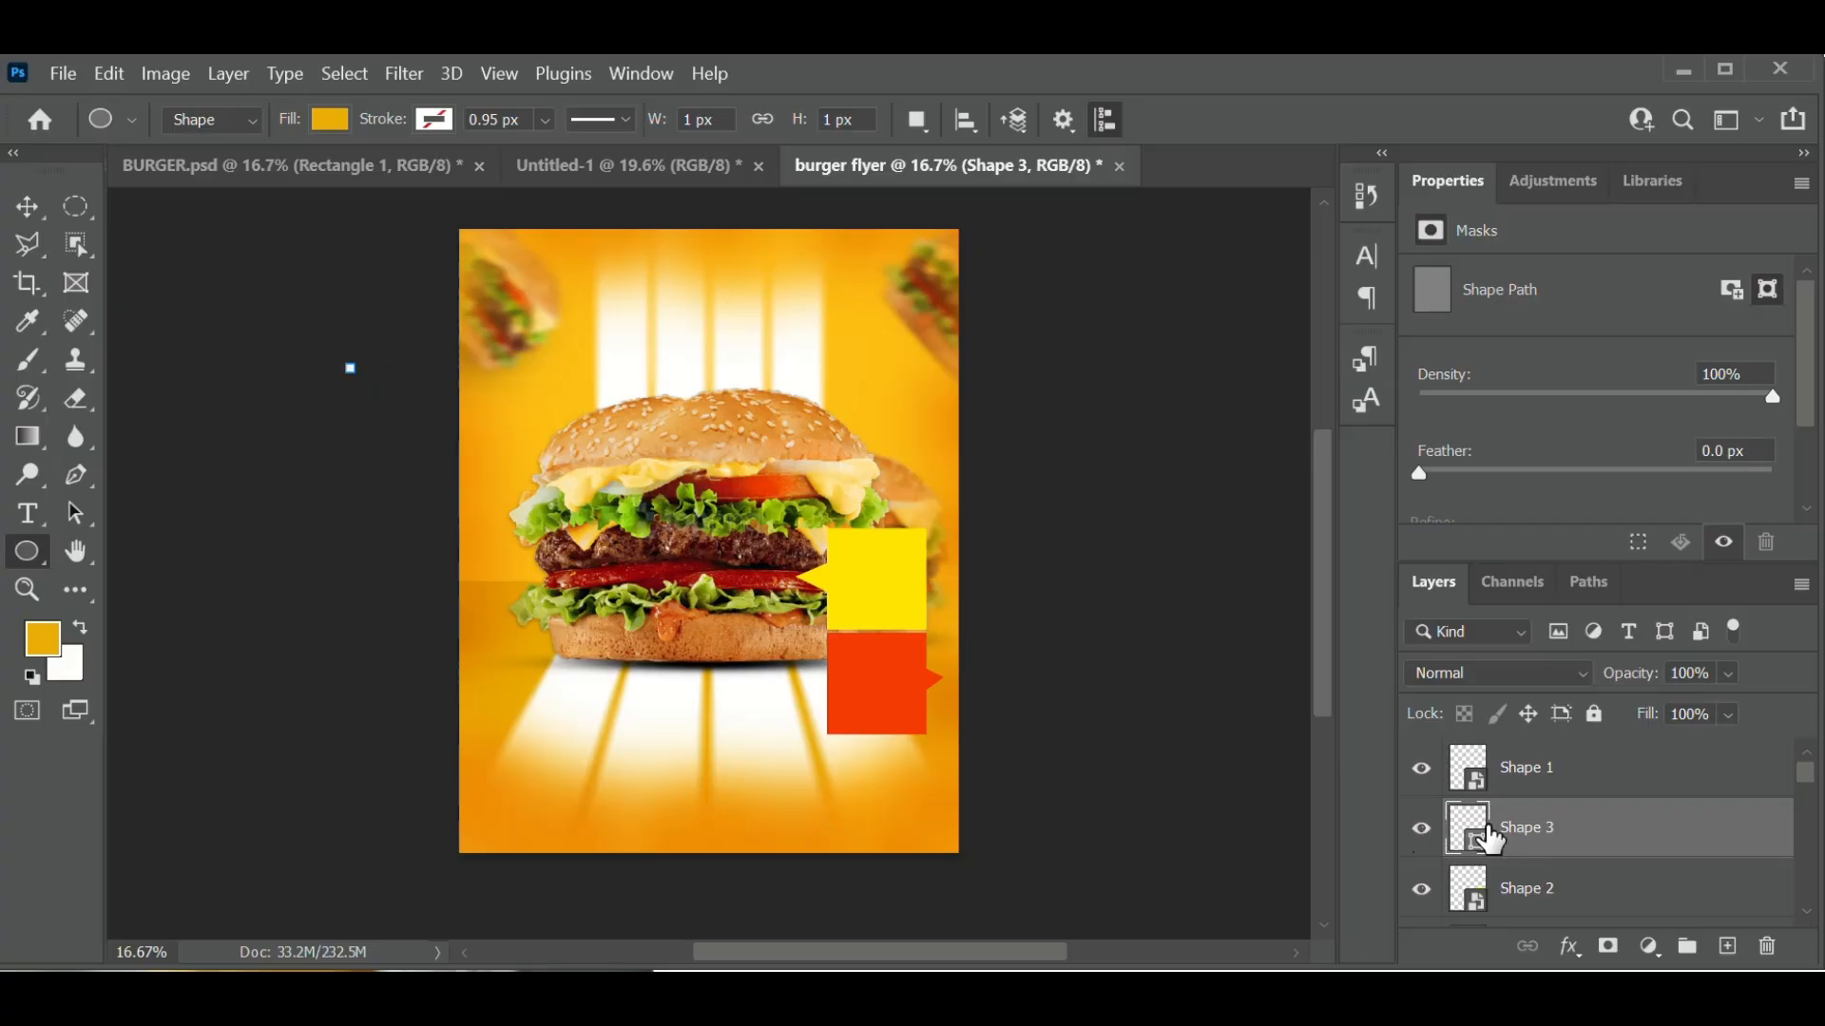
left_click(1424, 831)
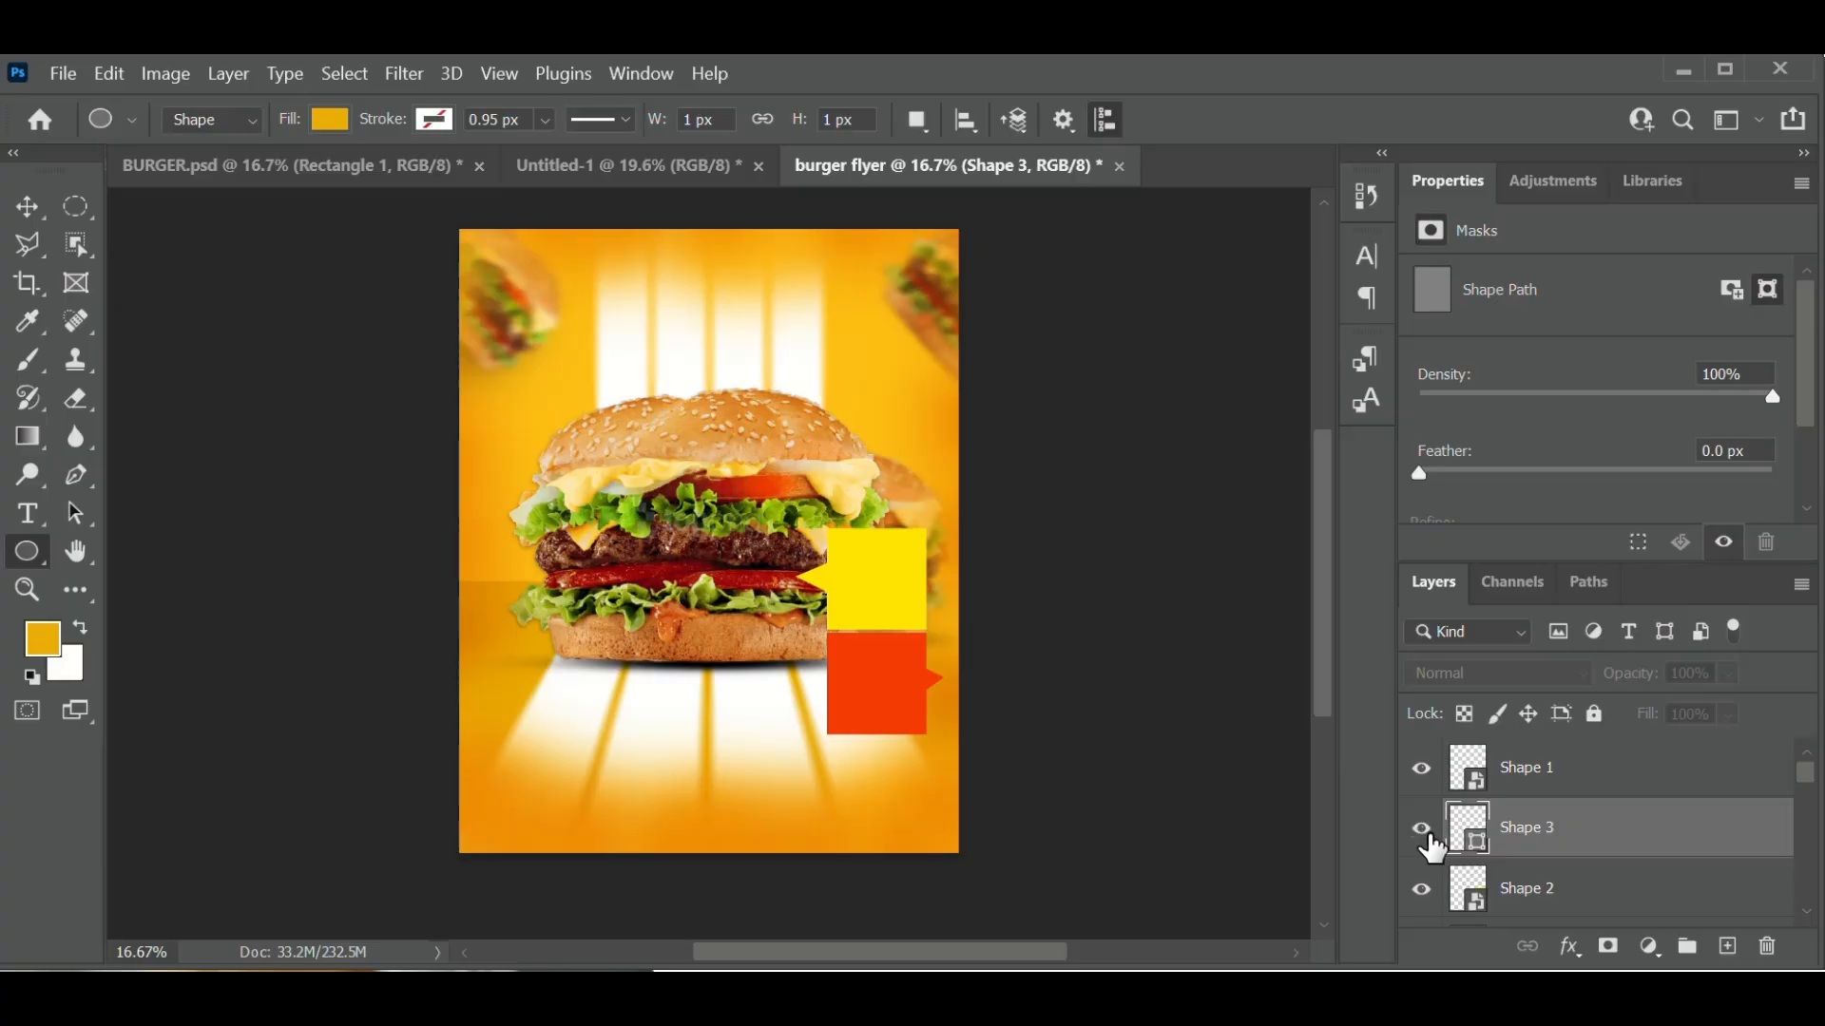
left_click(1425, 830)
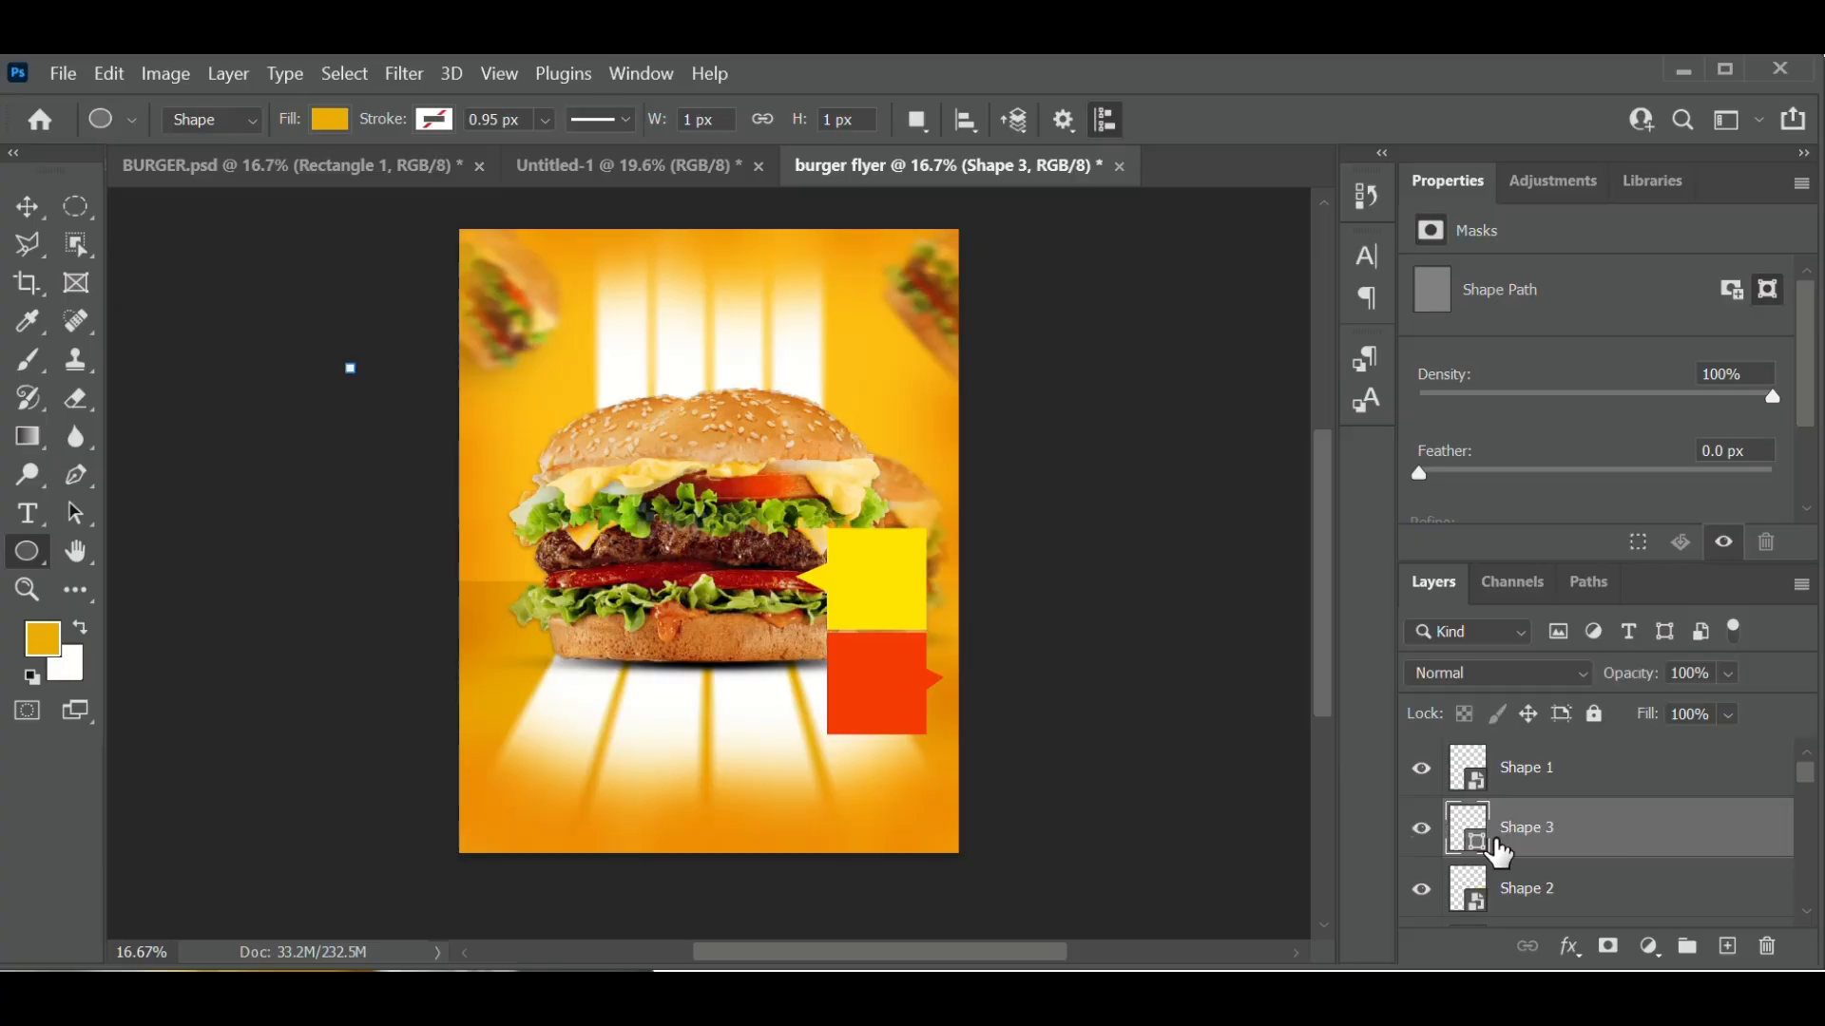
left_click(1767, 947)
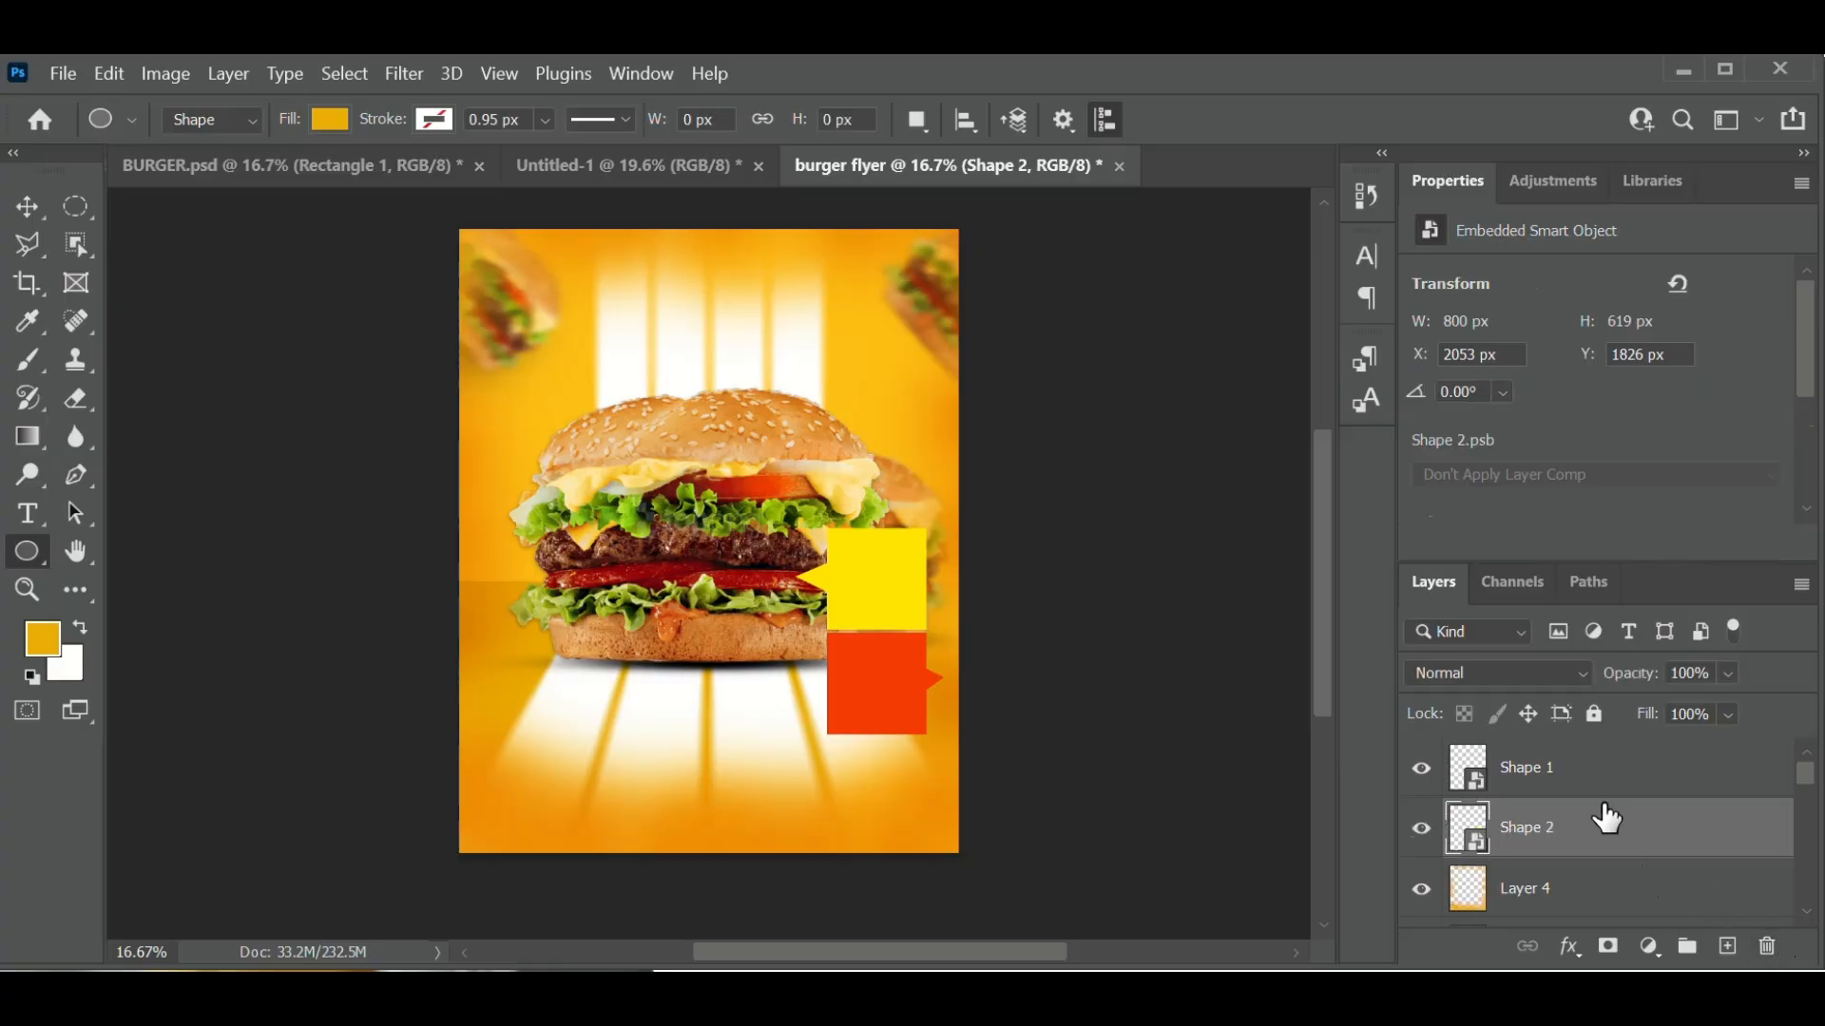
- Toggle Shape 2's visibility to confirm it holds the yellow square
left_click(1422, 838)
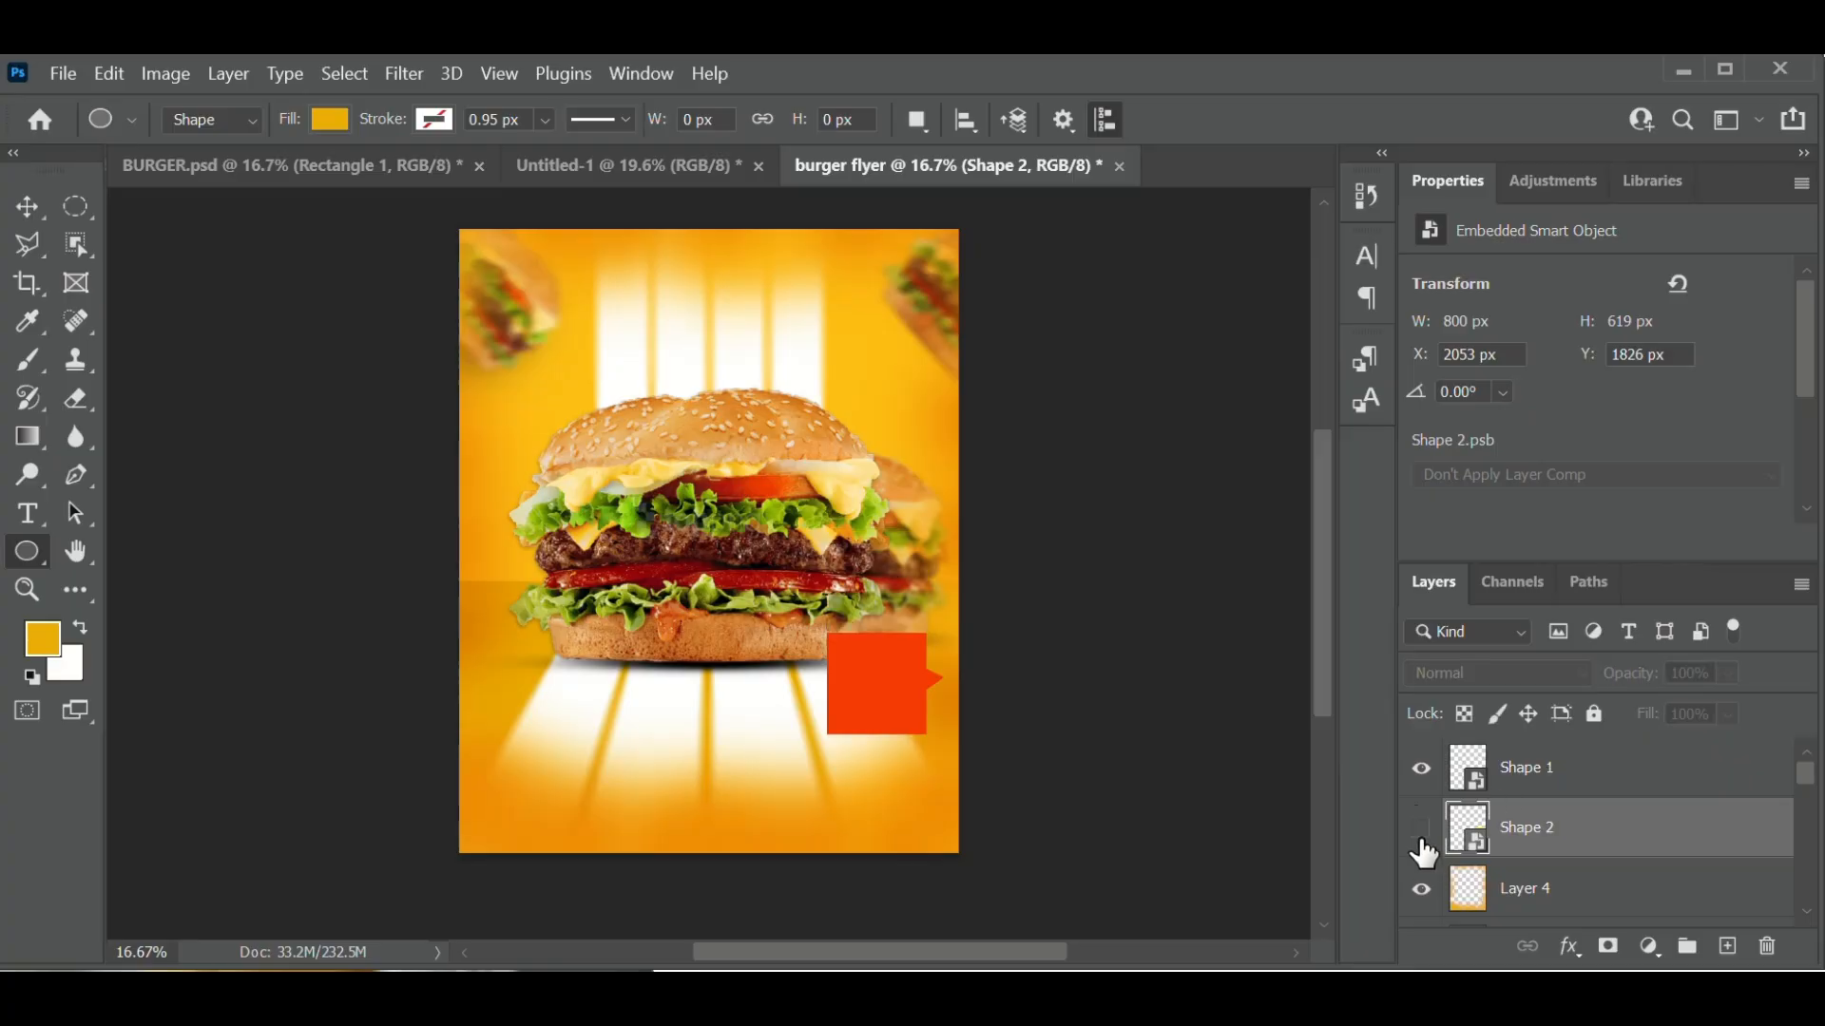
left_click(1423, 840)
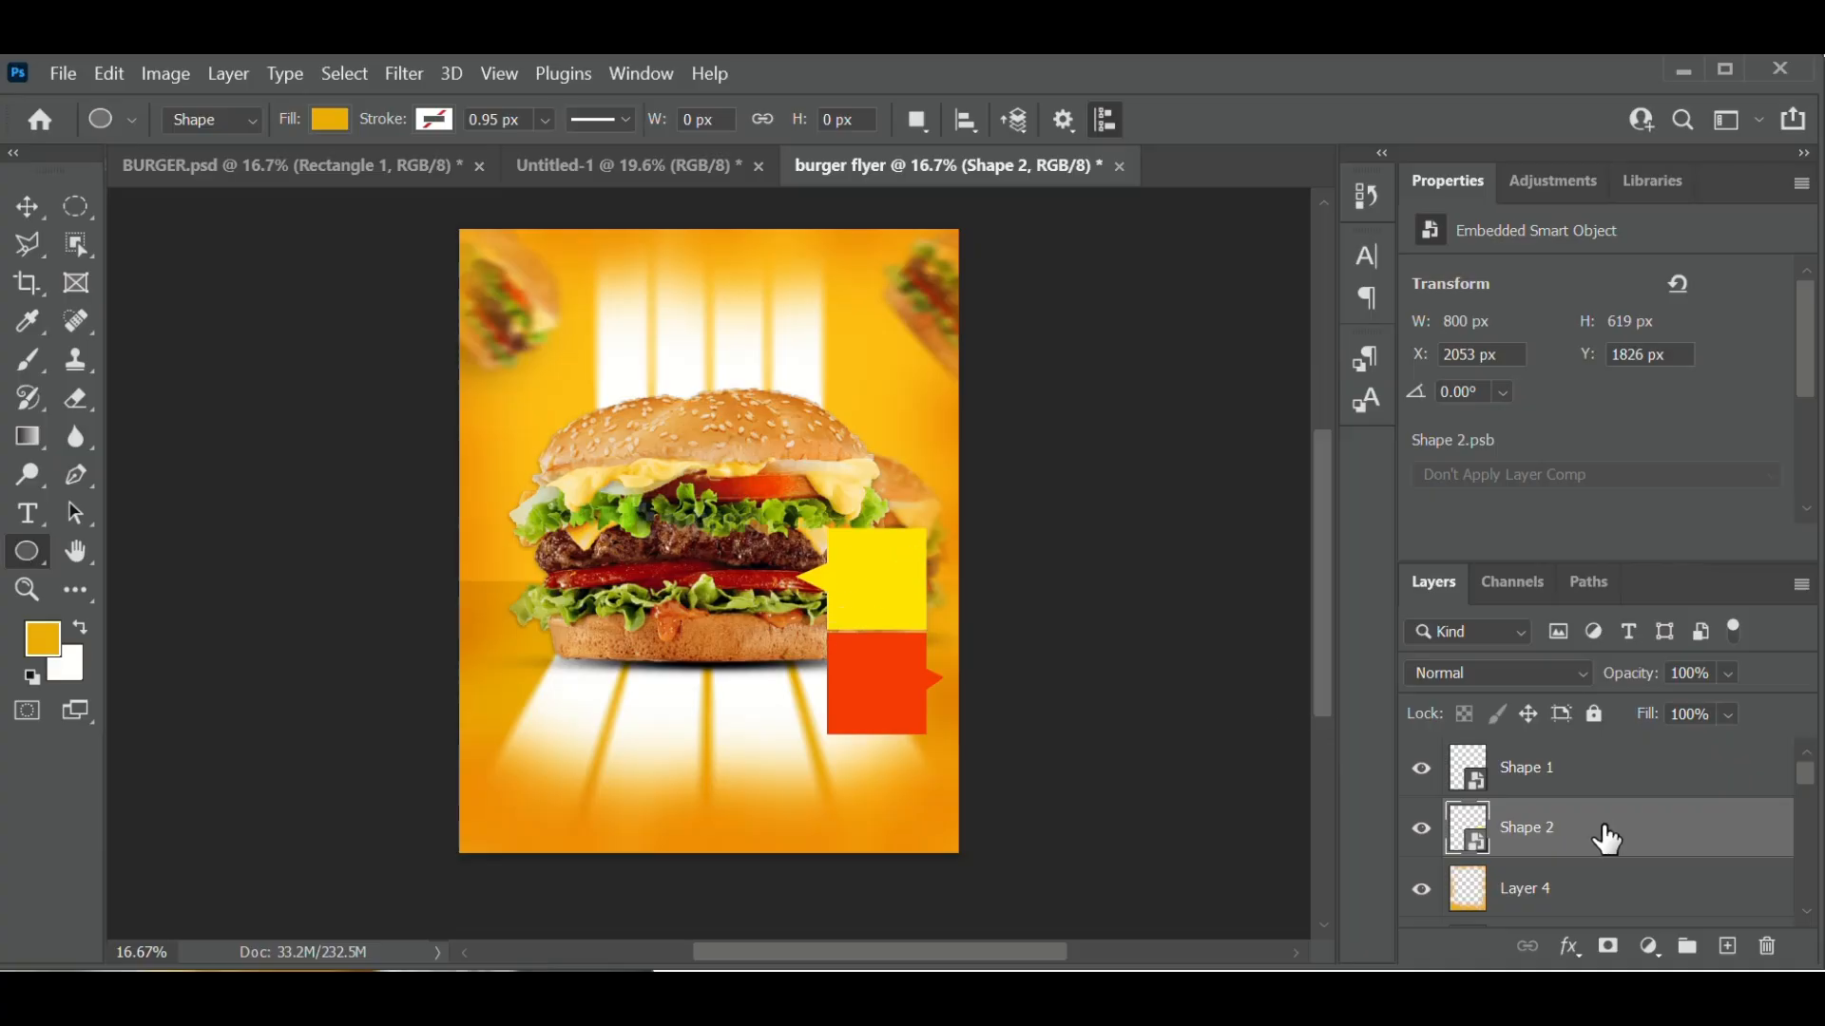
left_click(1428, 840)
left_click(1422, 829)
- Draw a yellow ellipse over the top of the yellow tab and rotate it to -19.29°
left_click_drag(753, 501, 973, 604)
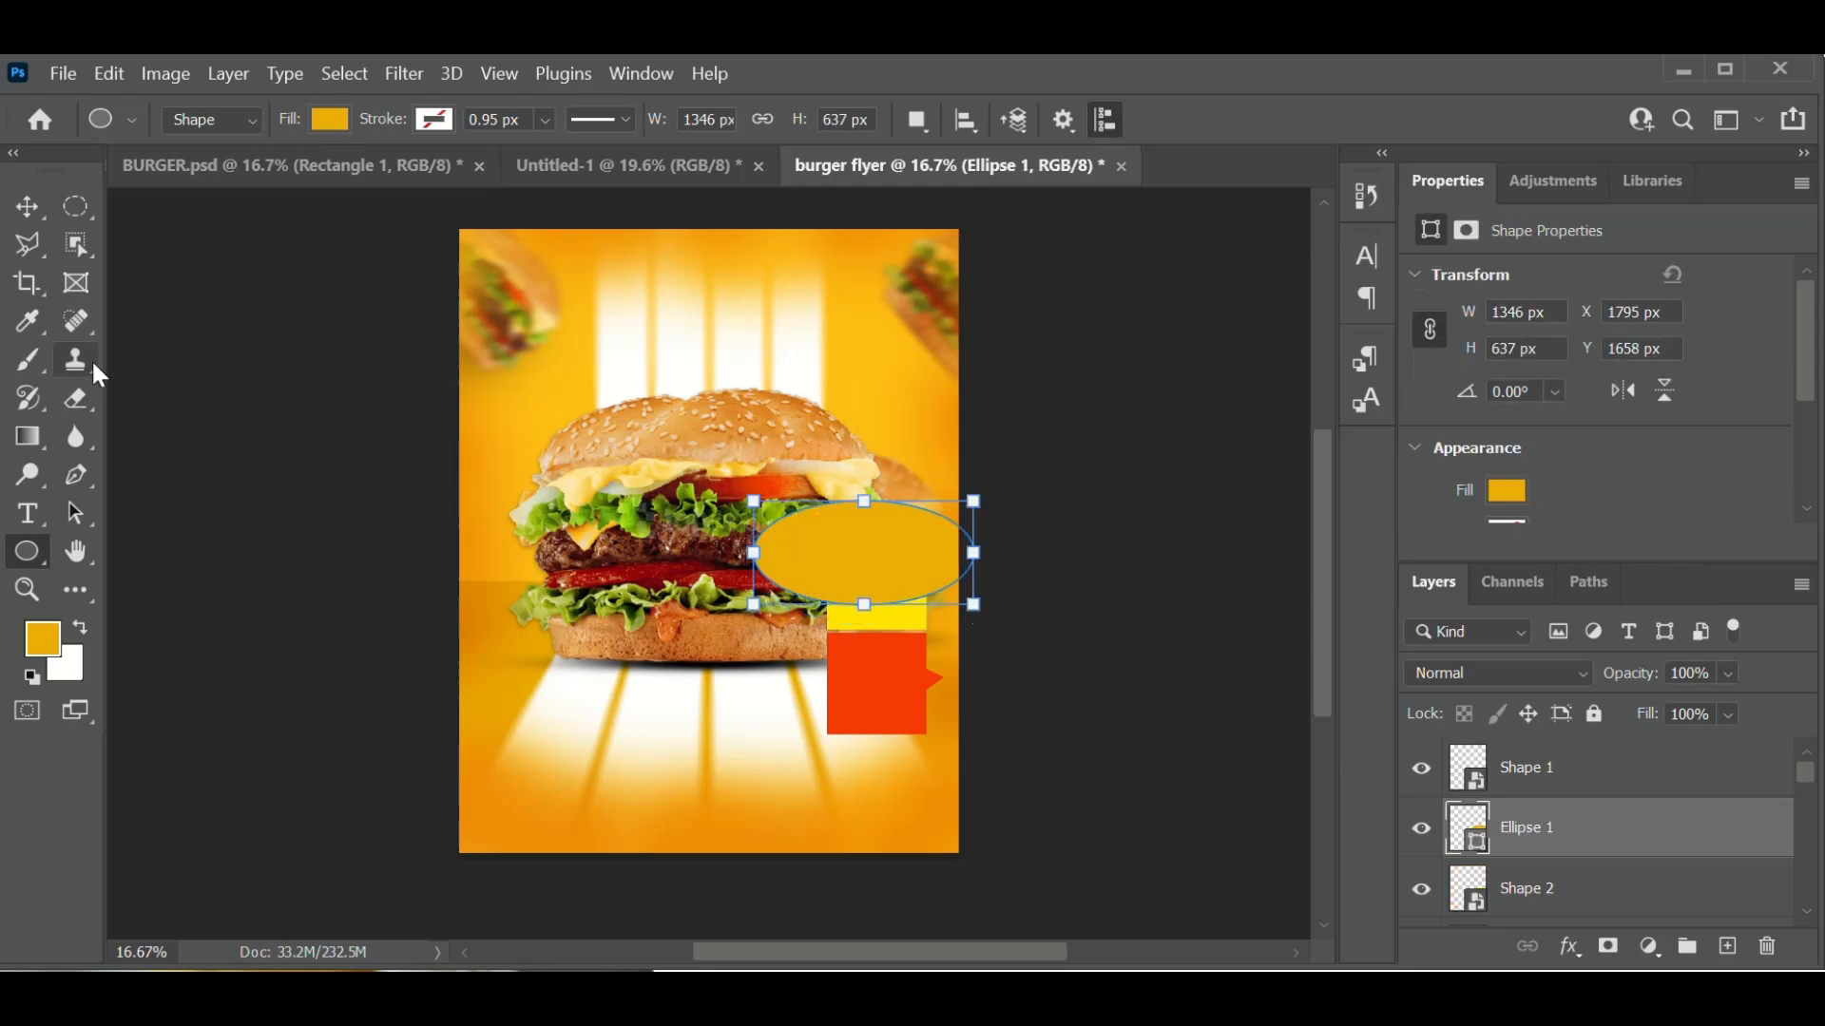
left_click(33, 209)
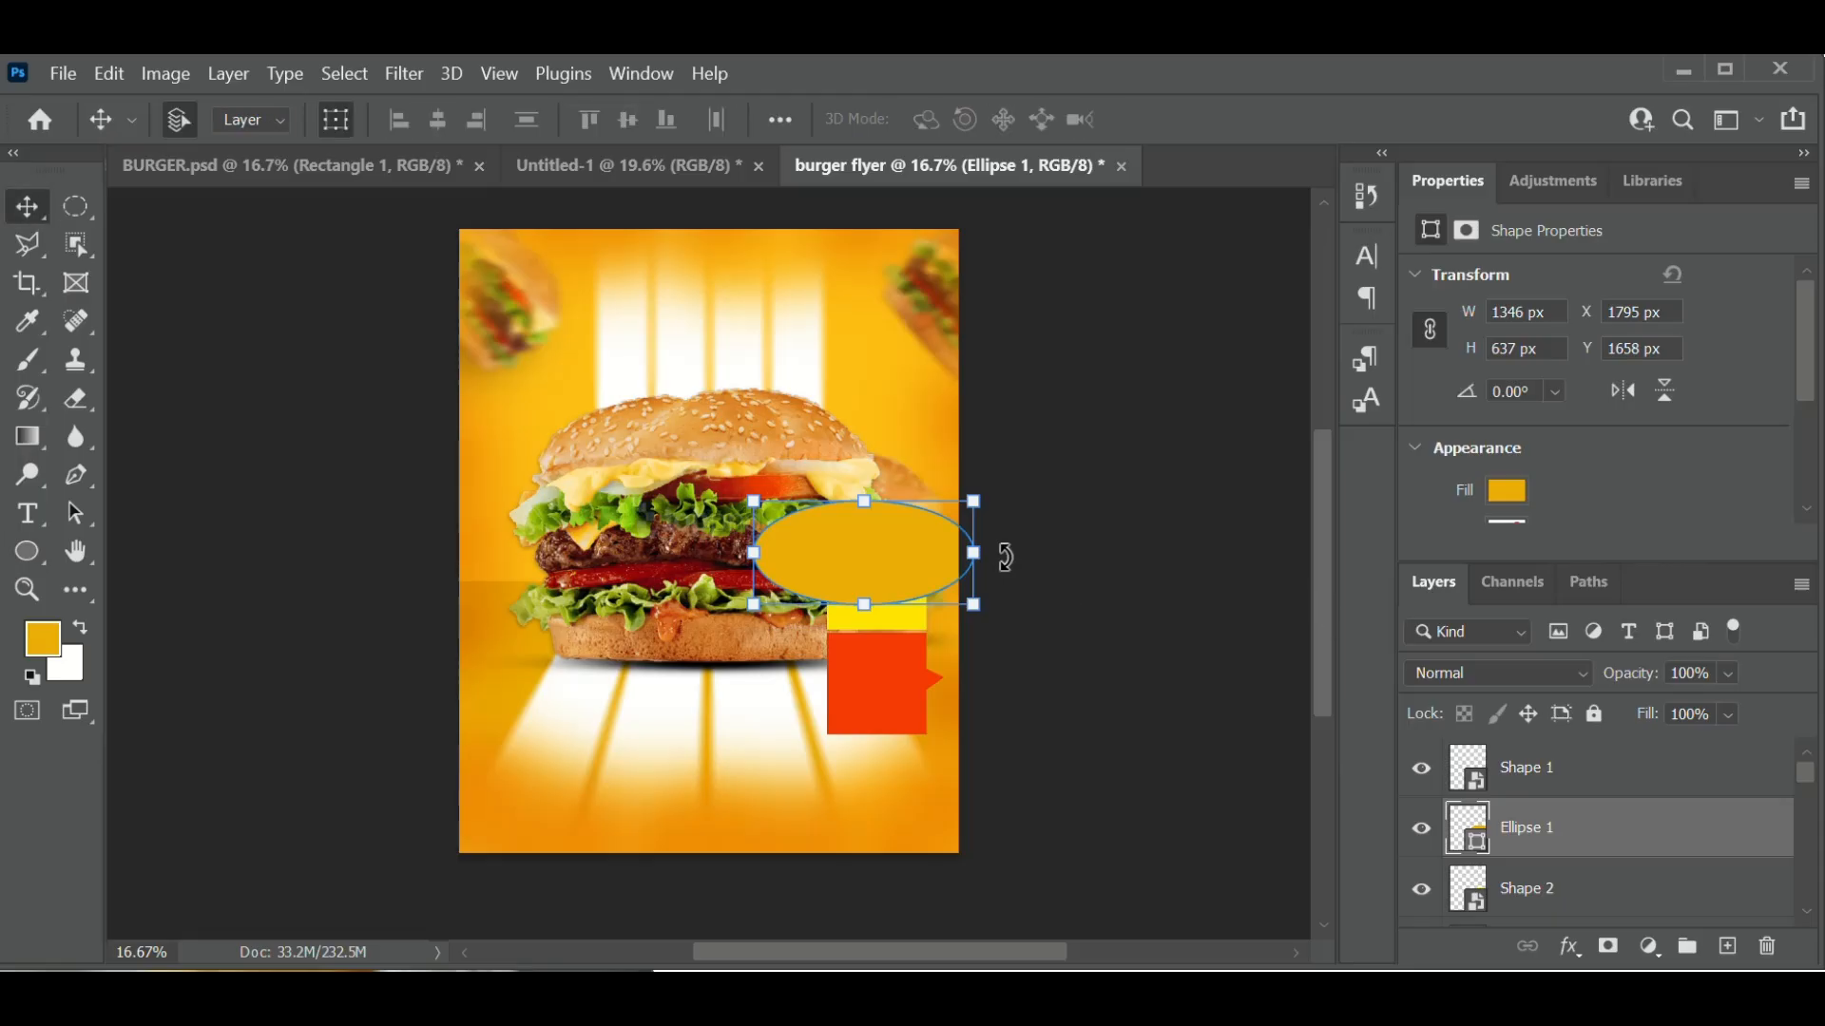
left_click_drag(1006, 556, 996, 510)
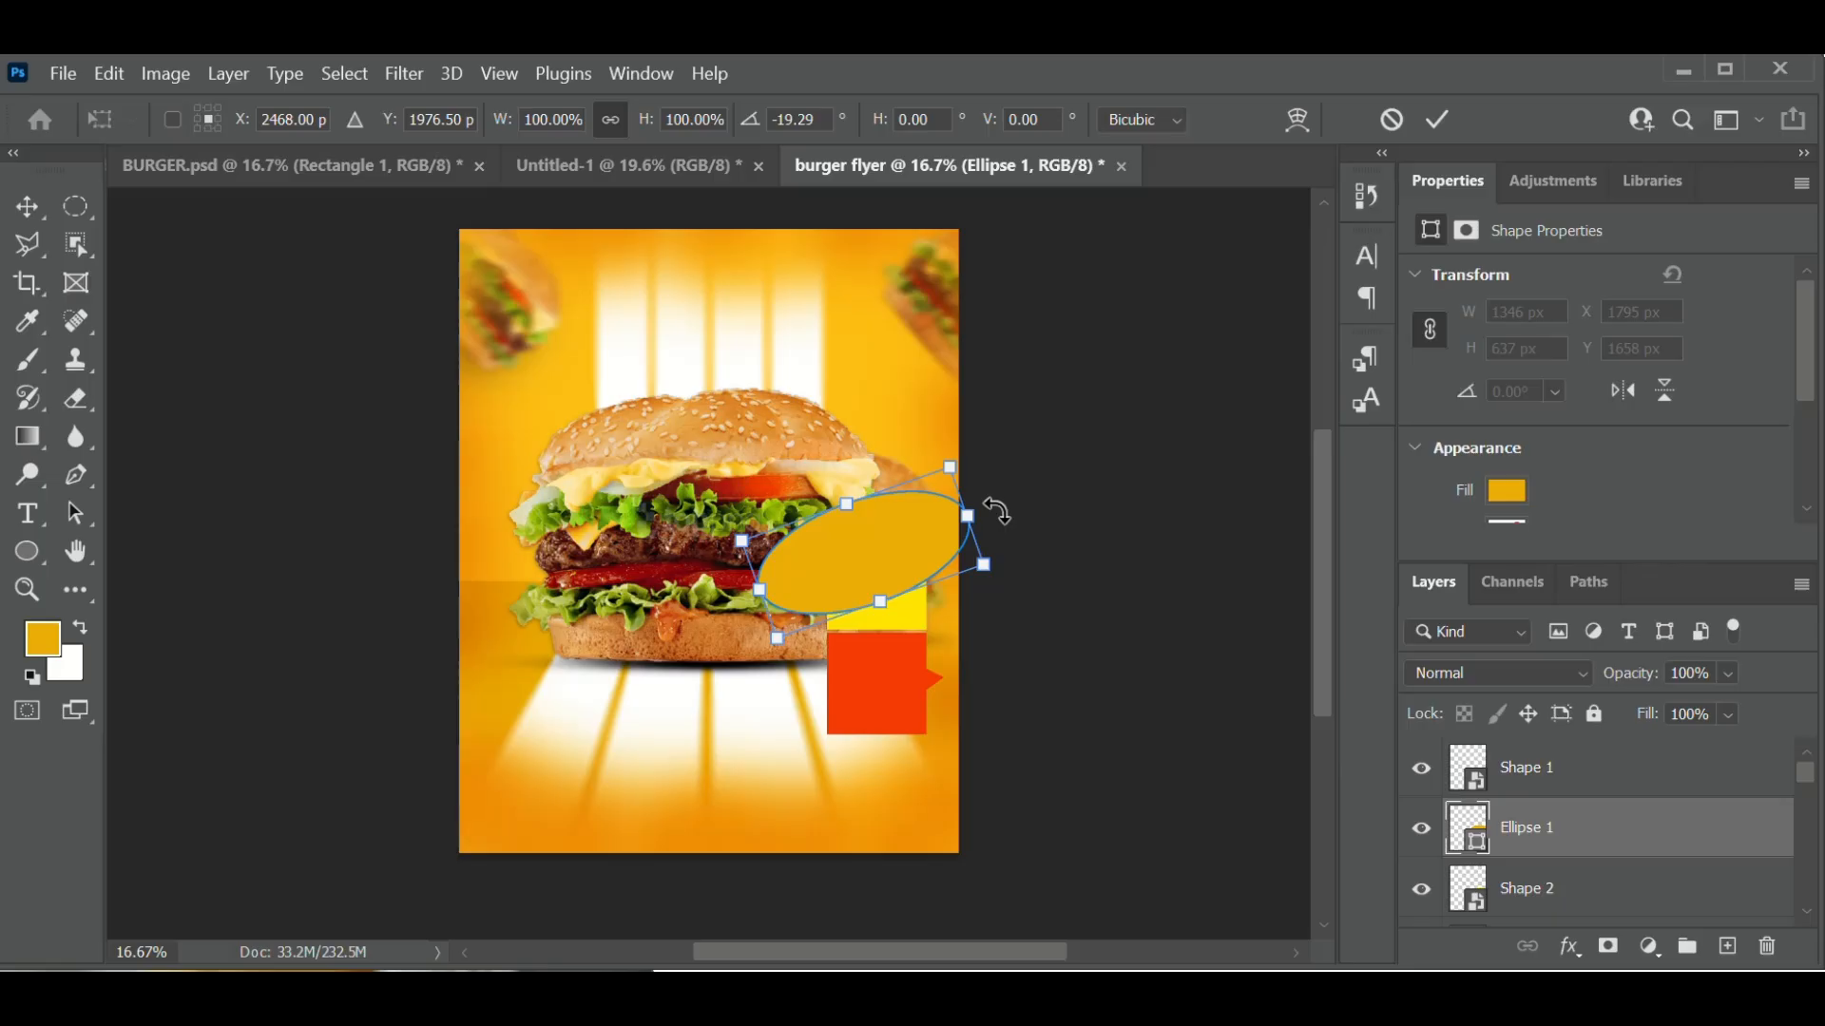
left_click(1447, 115)
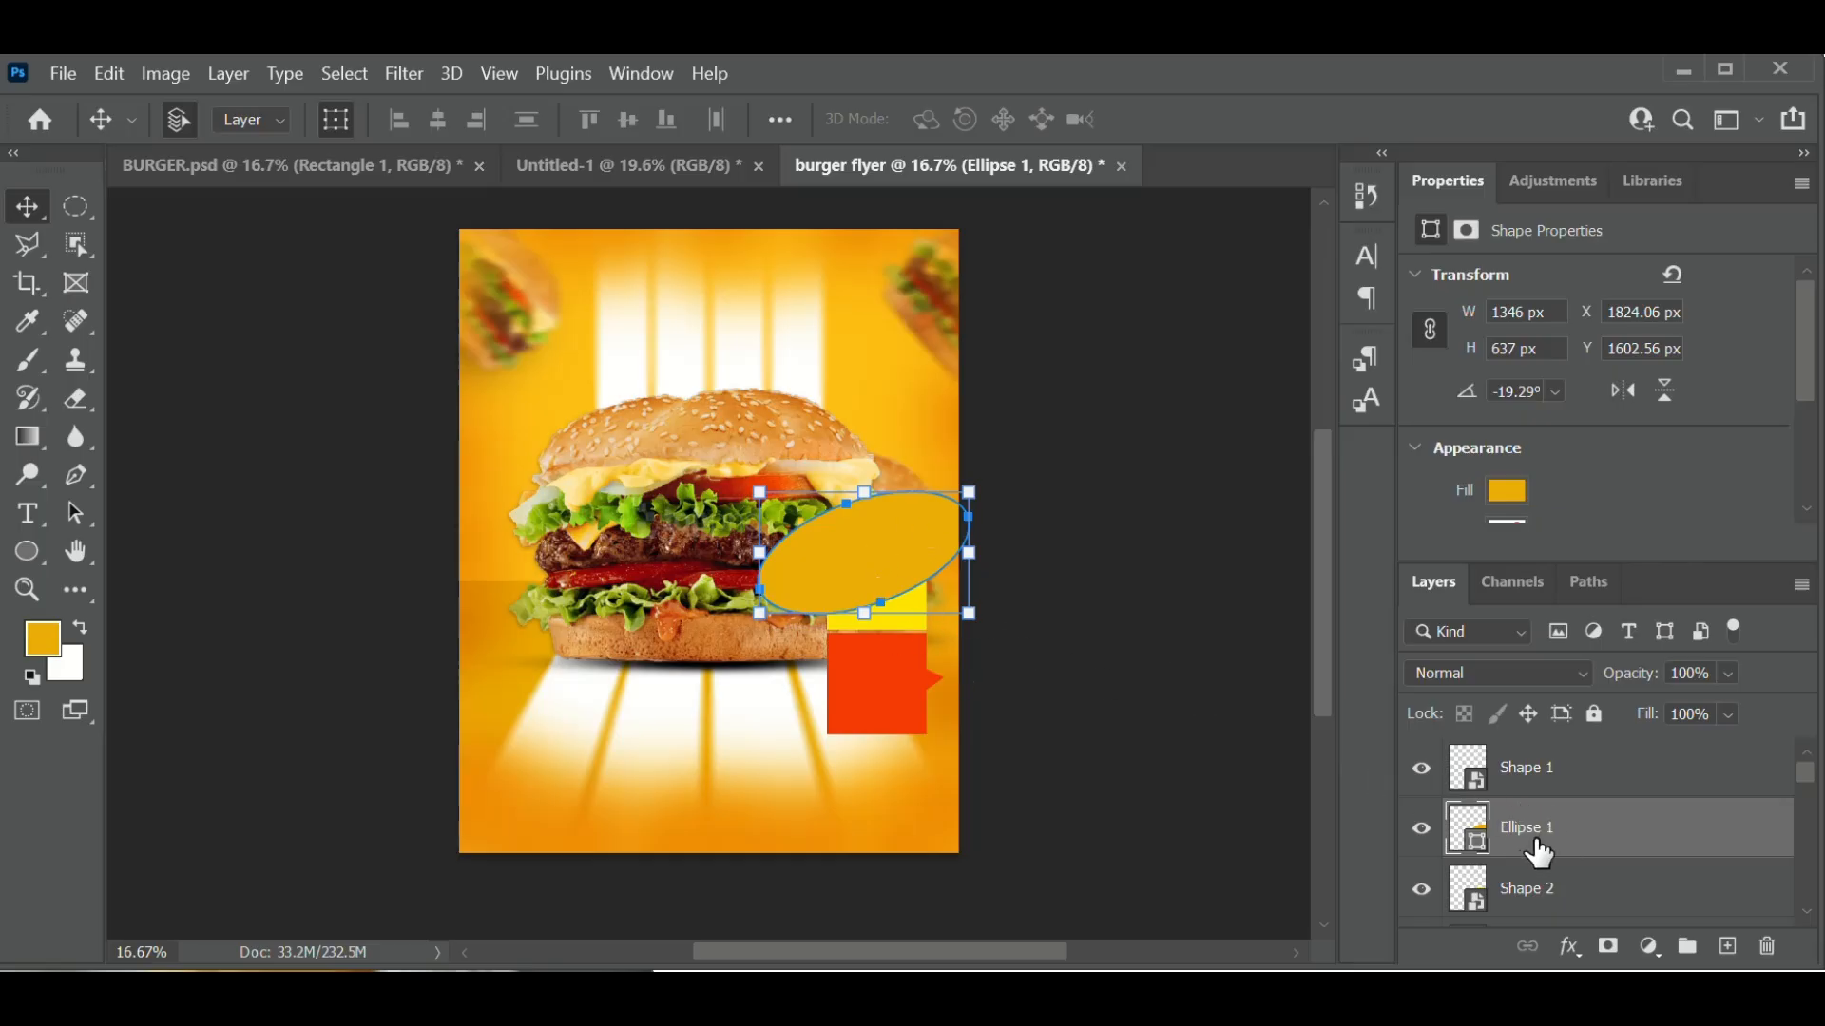
- Clip Ellipse 1 to the yellow tab below and add a blank layer mask to it
right_click(1602, 856)
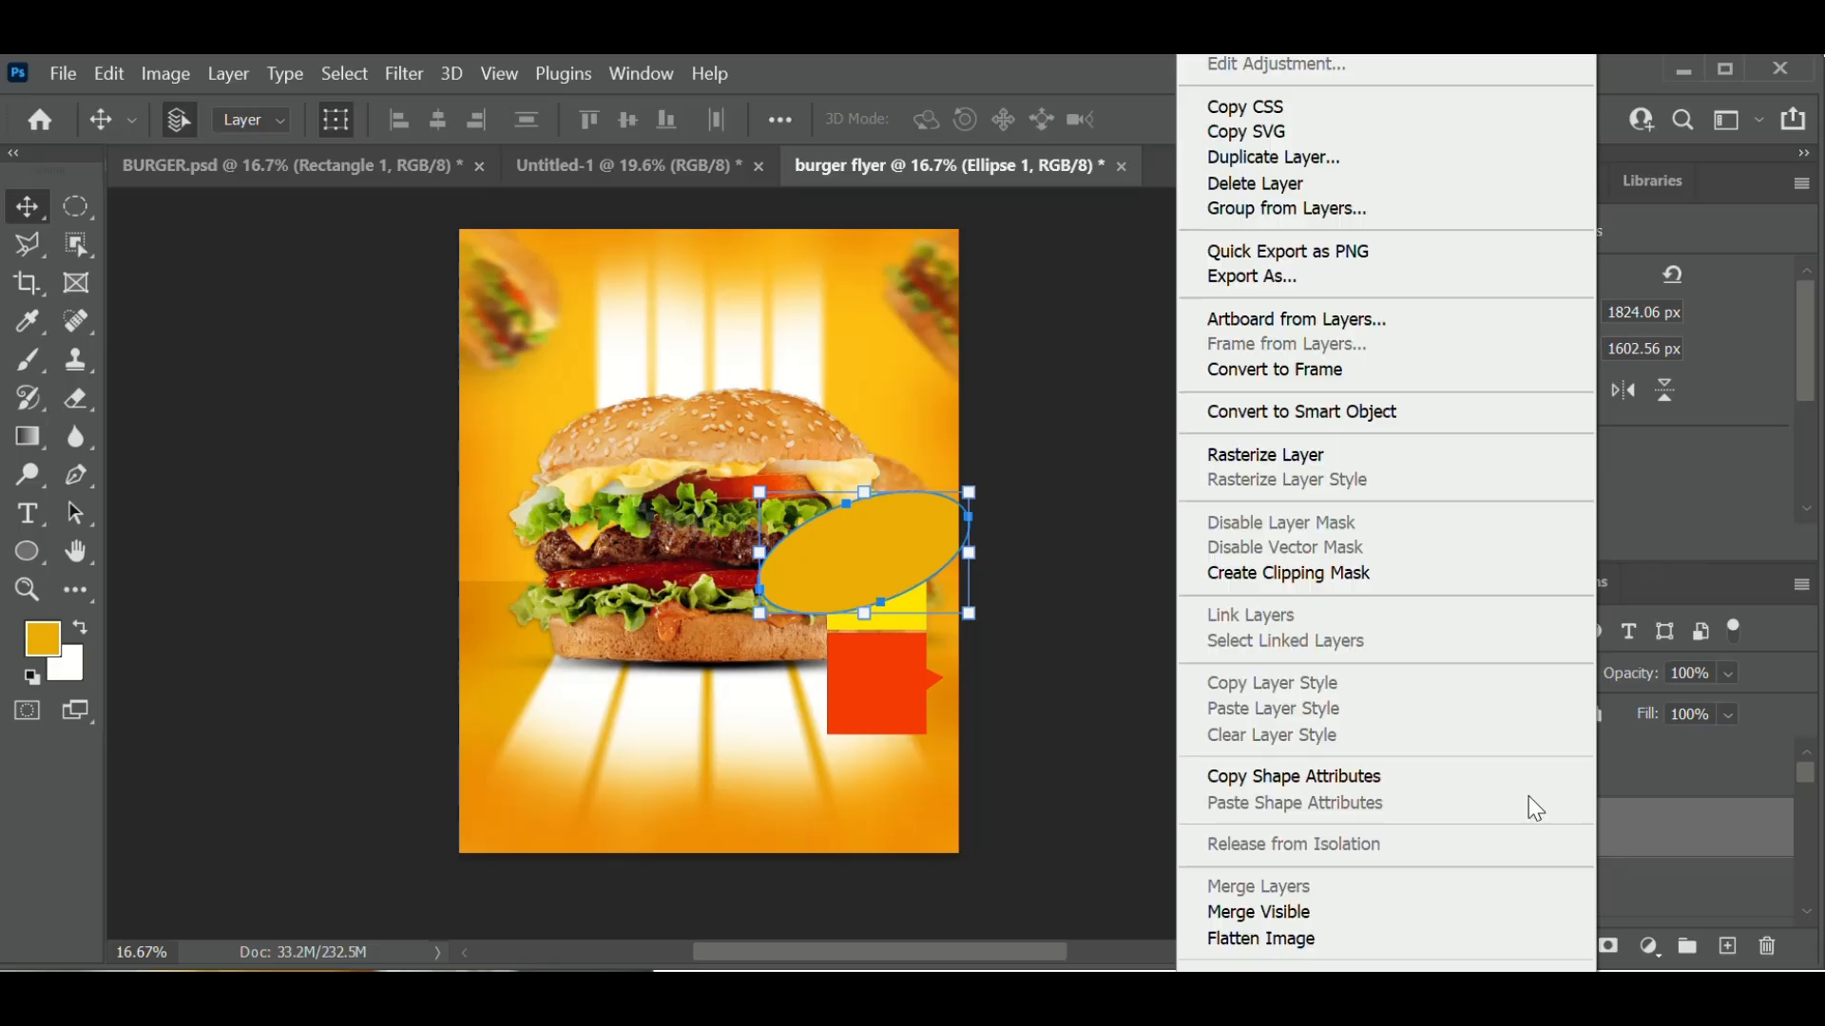
left_click(1300, 583)
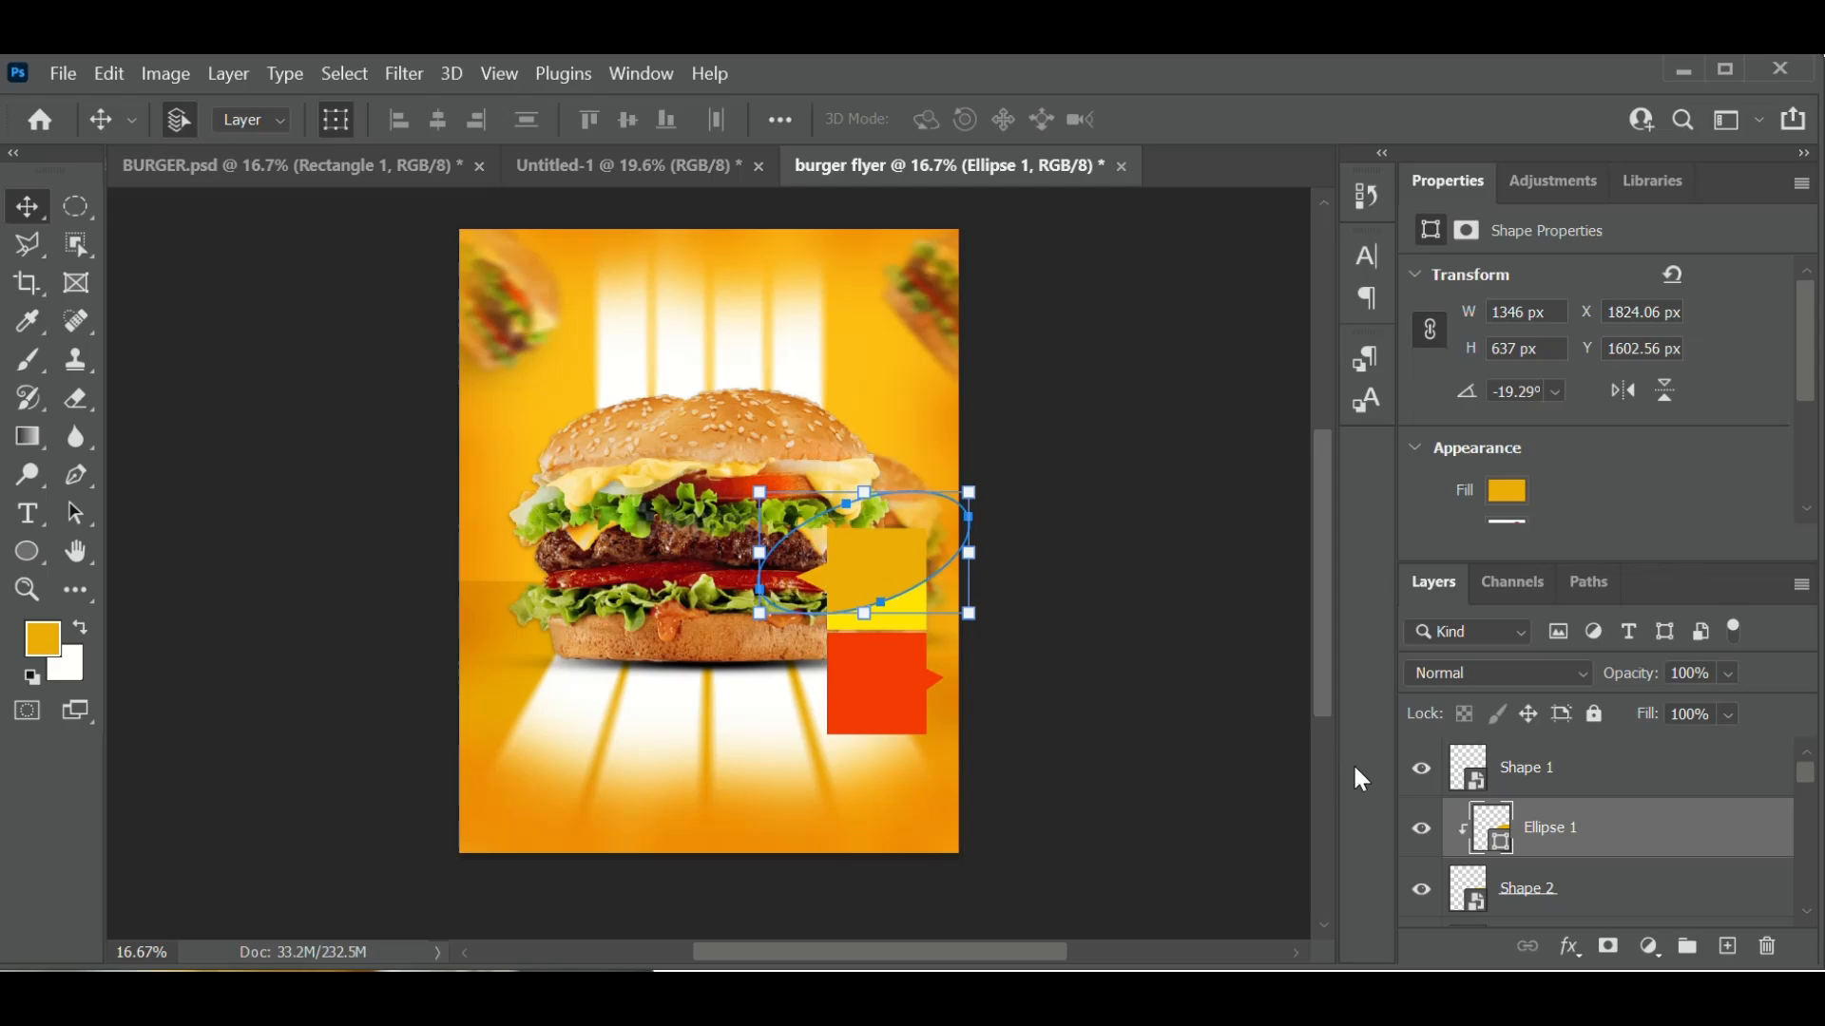
left_click(1608, 949)
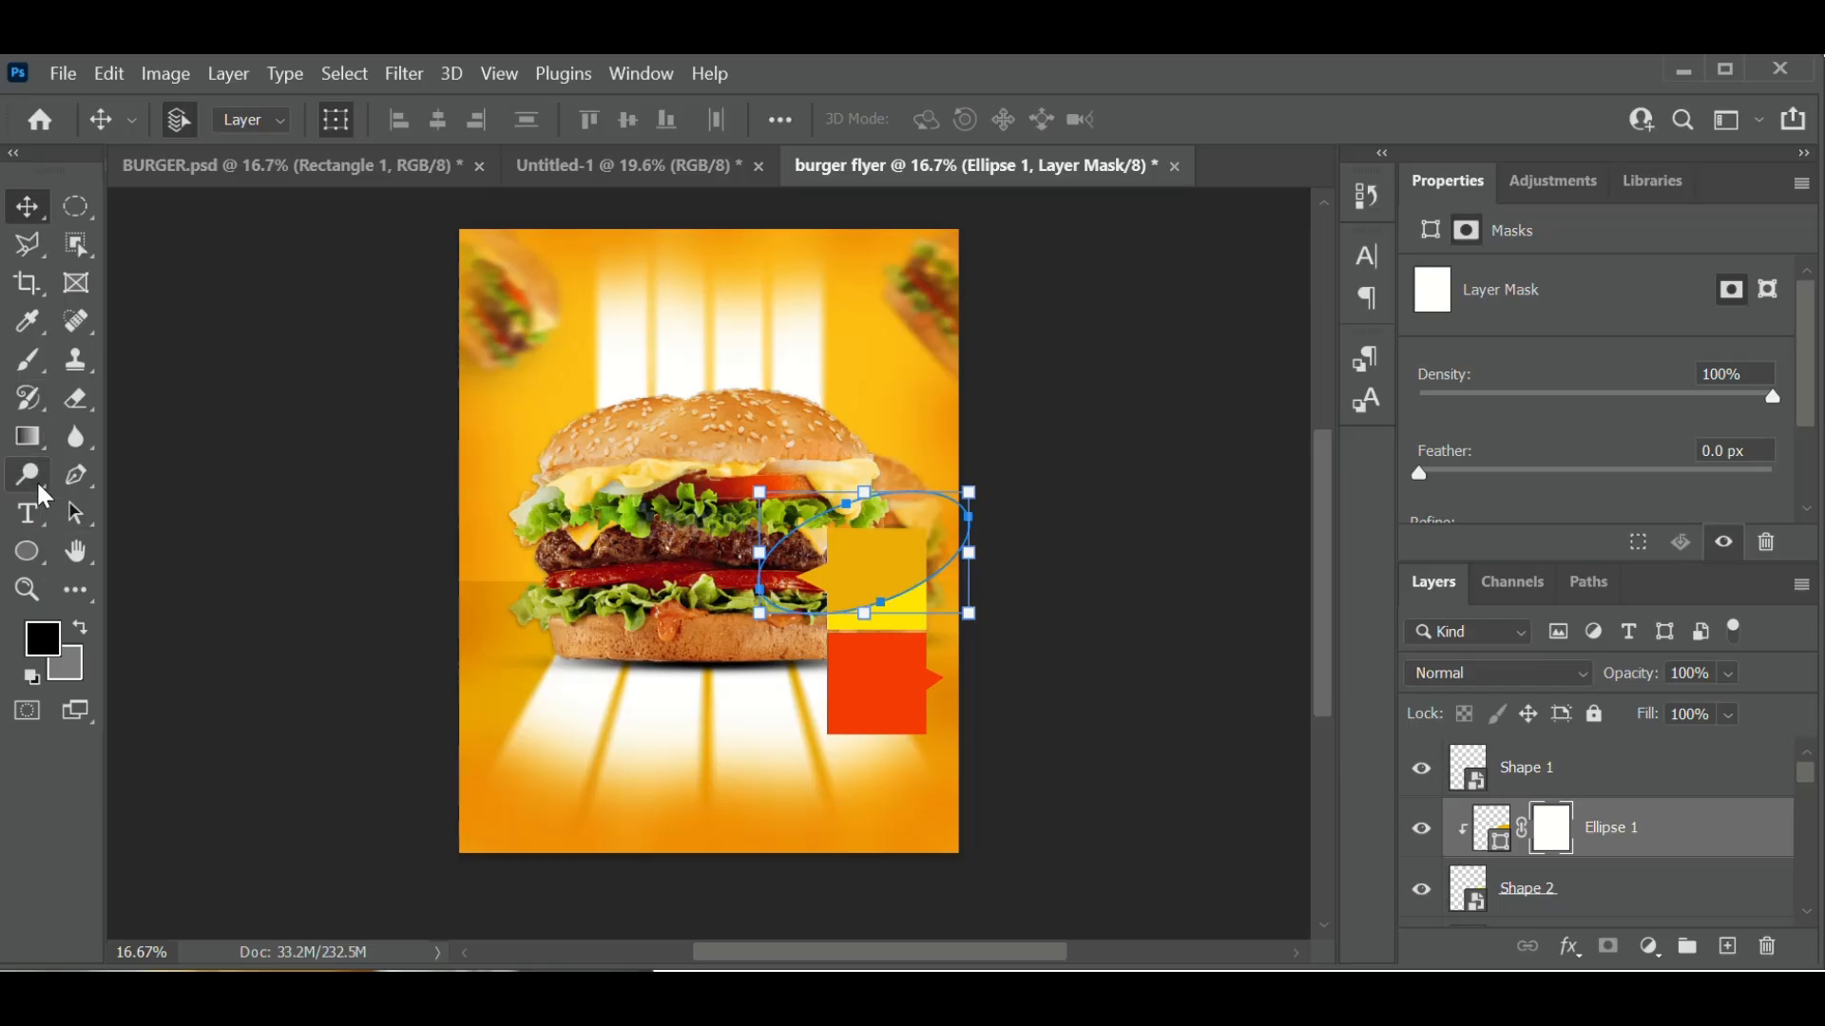
- Paint black on Ellipse 1's mask with a standard brush to hide its left part
left_click(32, 367)
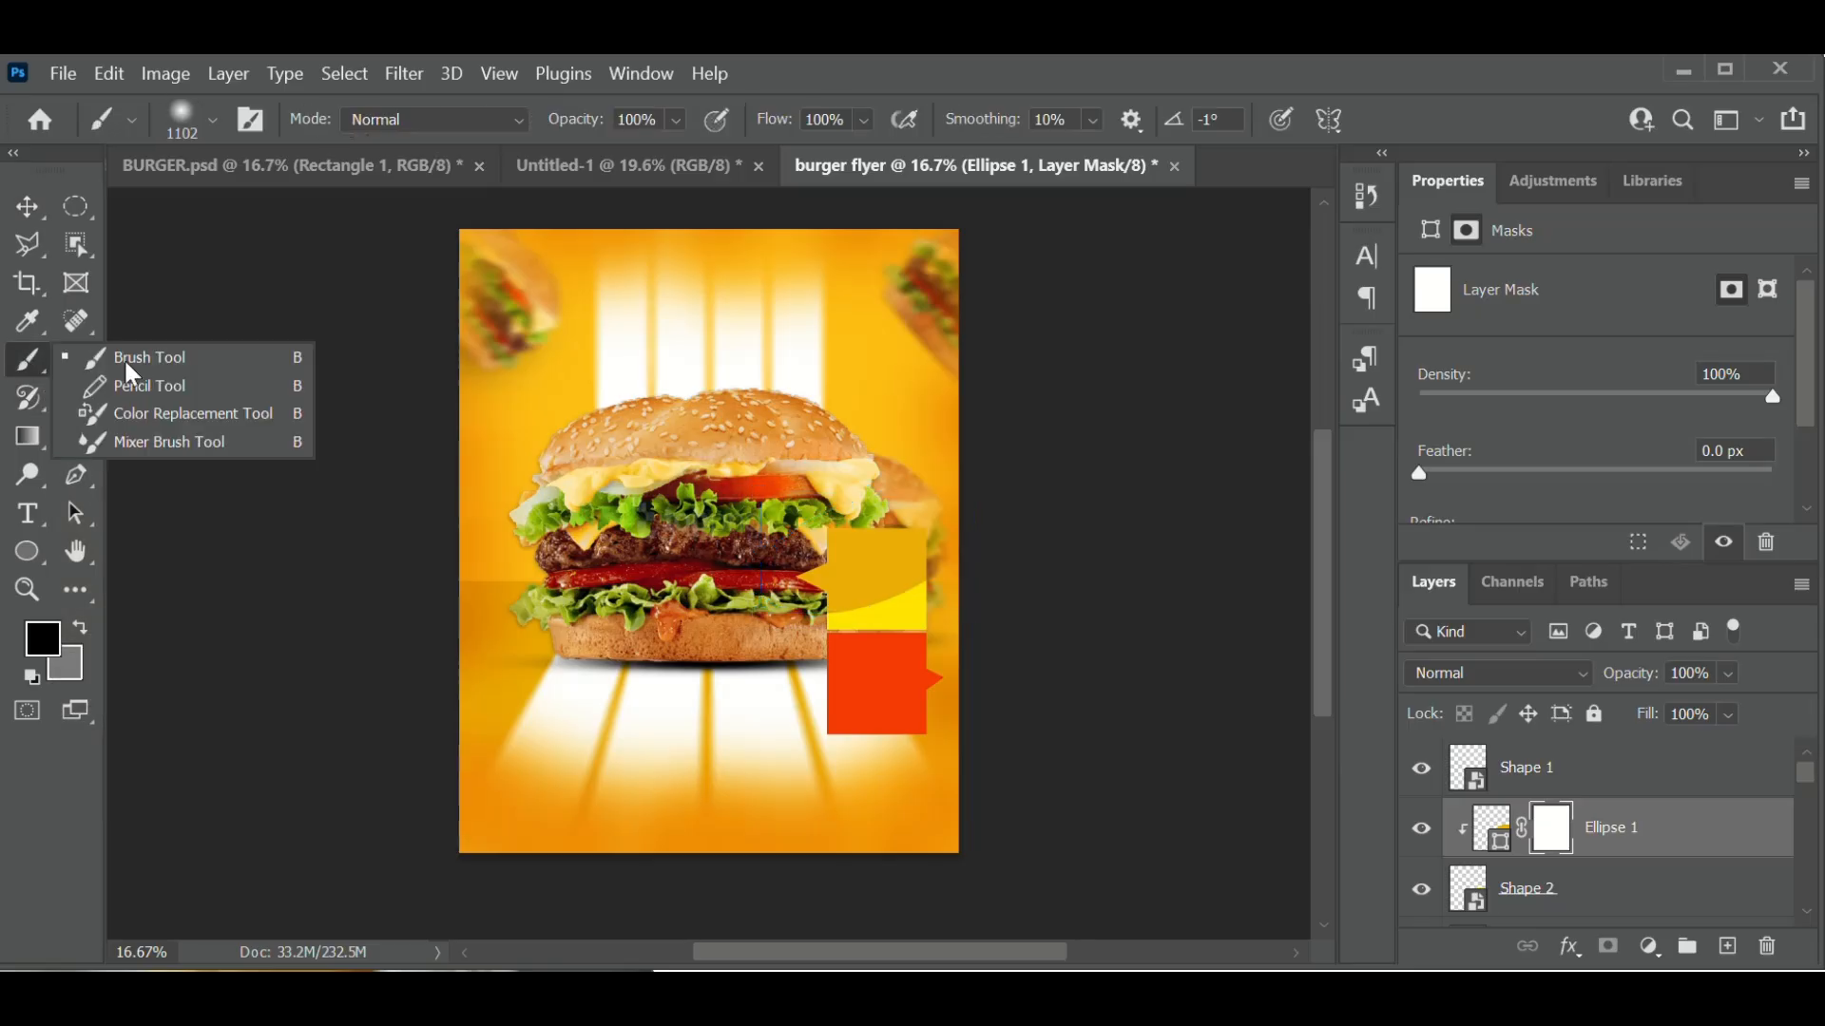
left_click(125, 361)
left_click(822, 488)
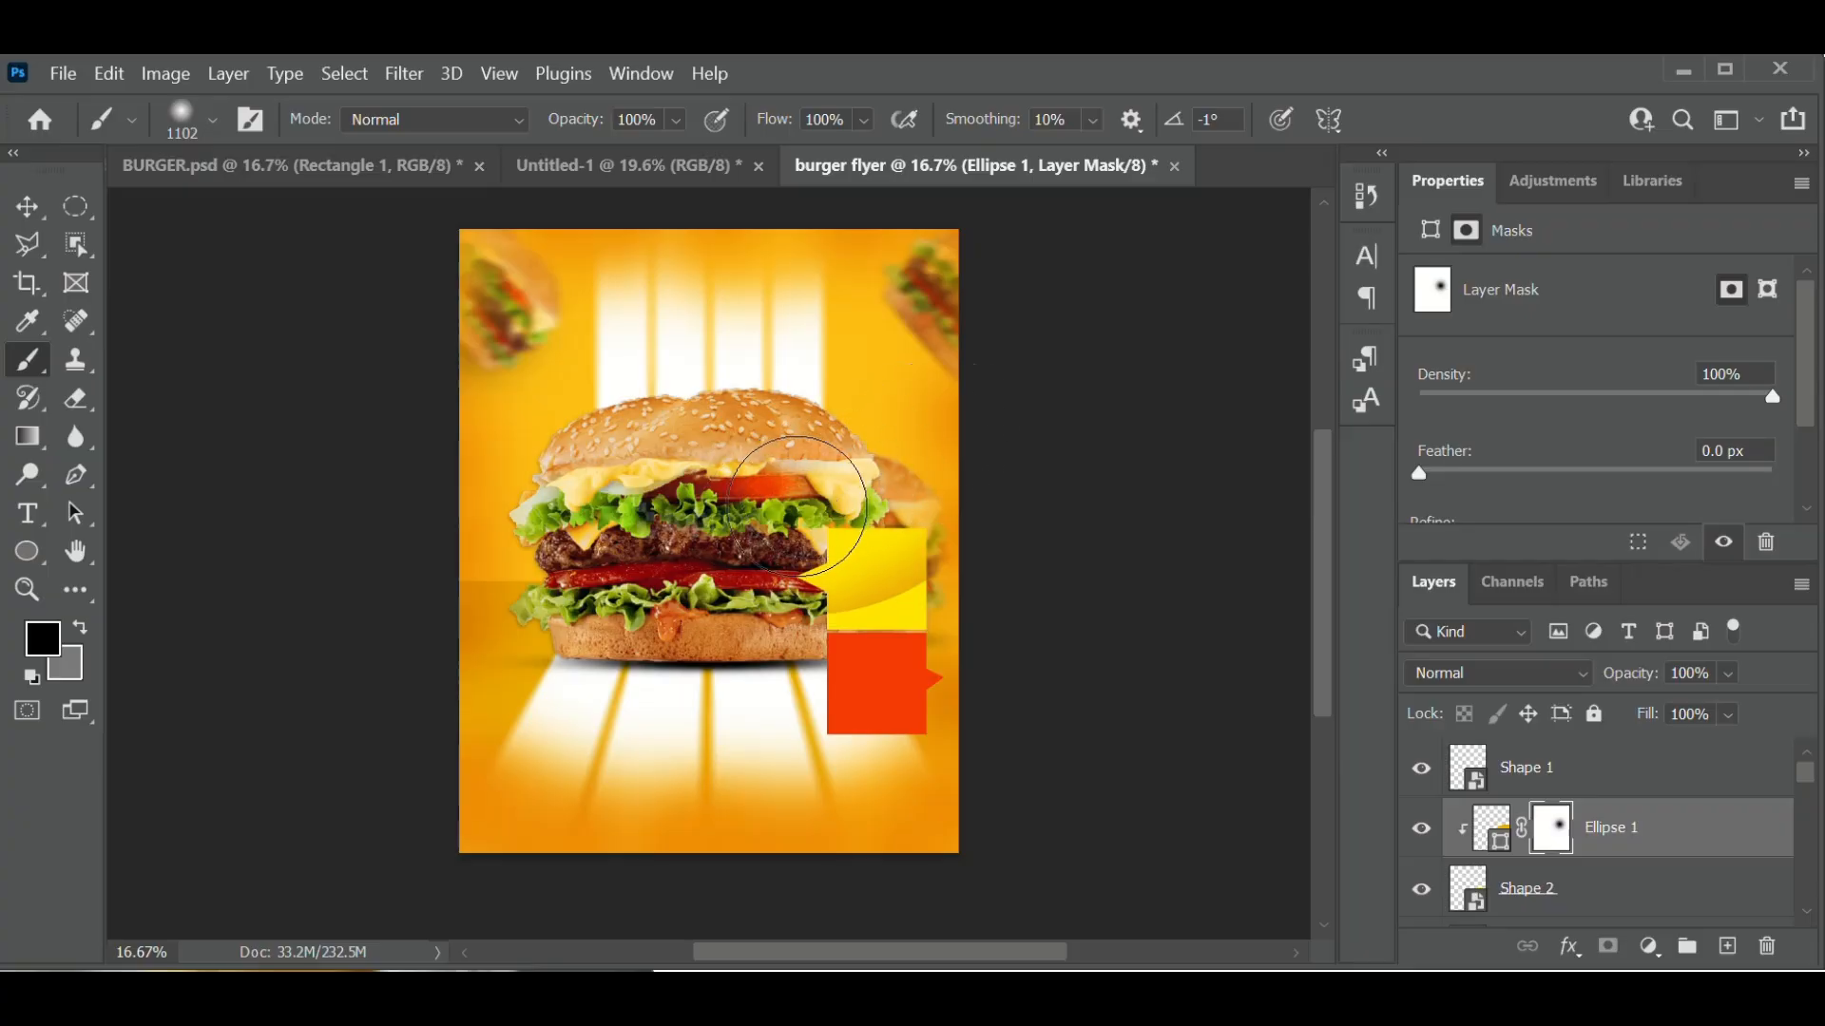
mouse_move(883, 469)
left_mouse_down()
mouse_move(898, 484)
mouse_move(851, 518)
left_mouse_up()
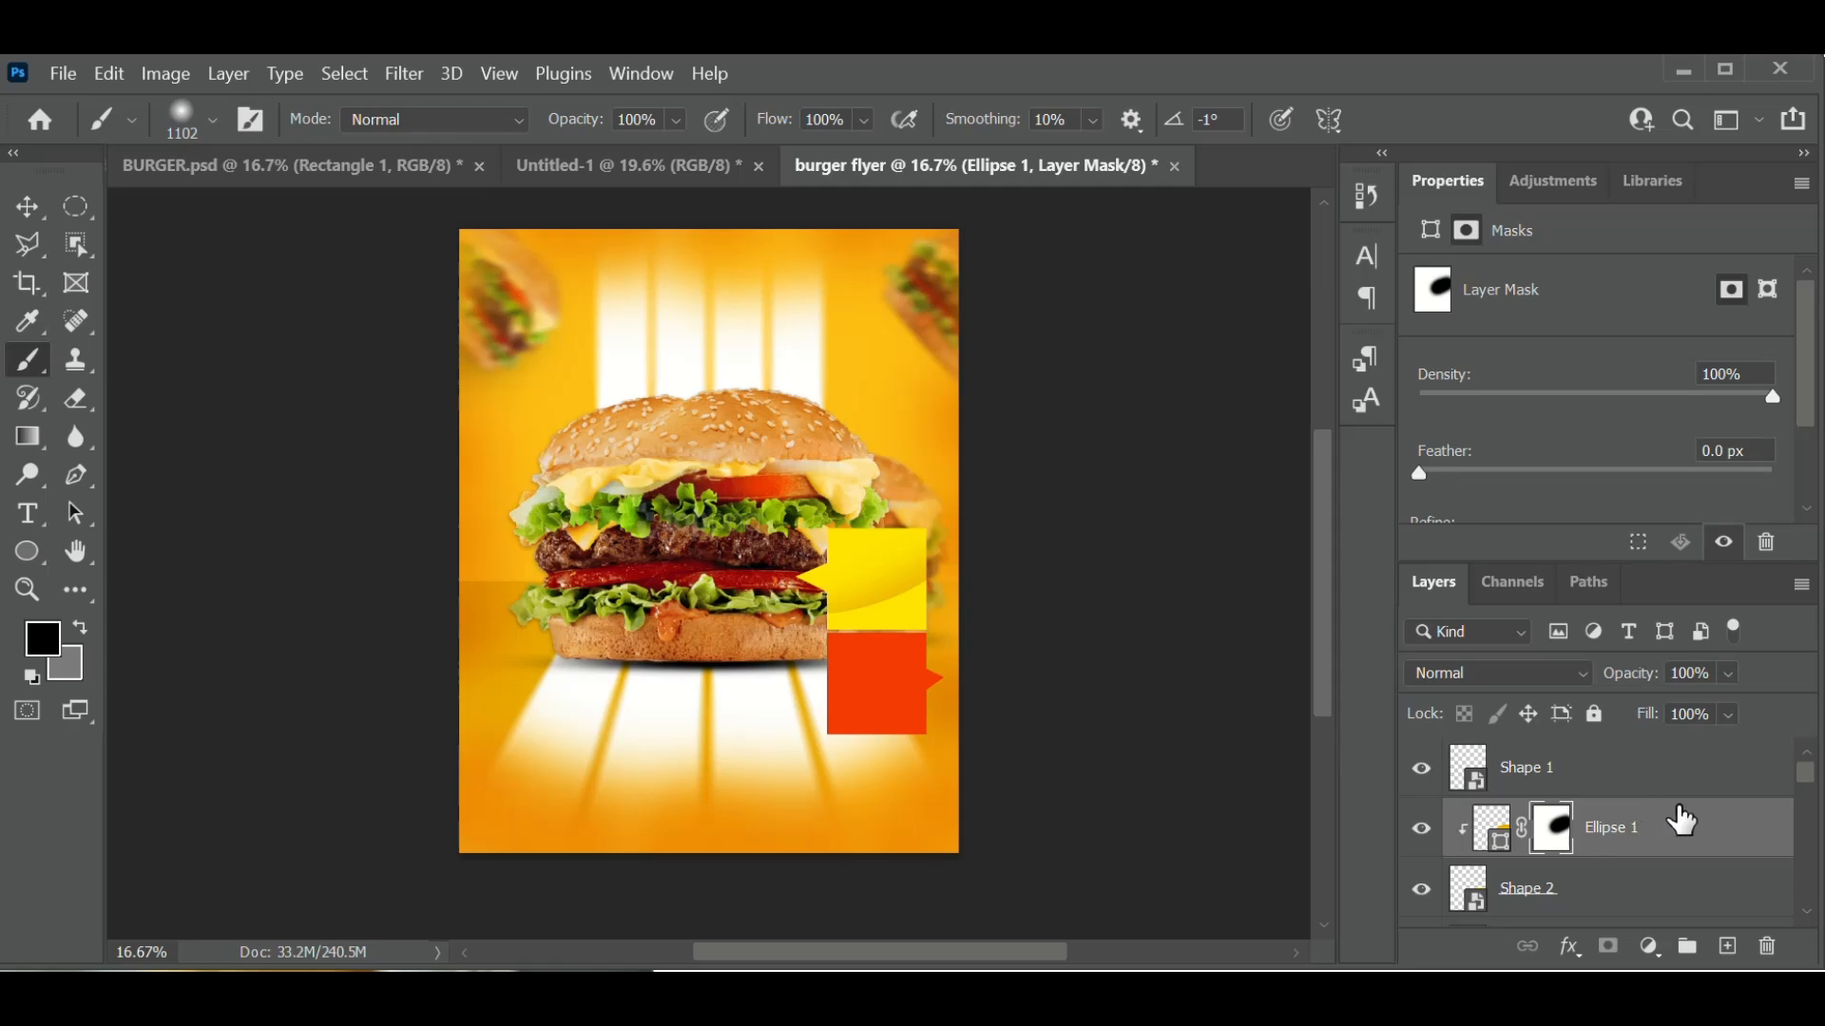
- Lower Ellipse 1's opacity to 77% and target the layer instead of its mask
left_click(1726, 677)
left_click_drag(1758, 705, 1747, 706)
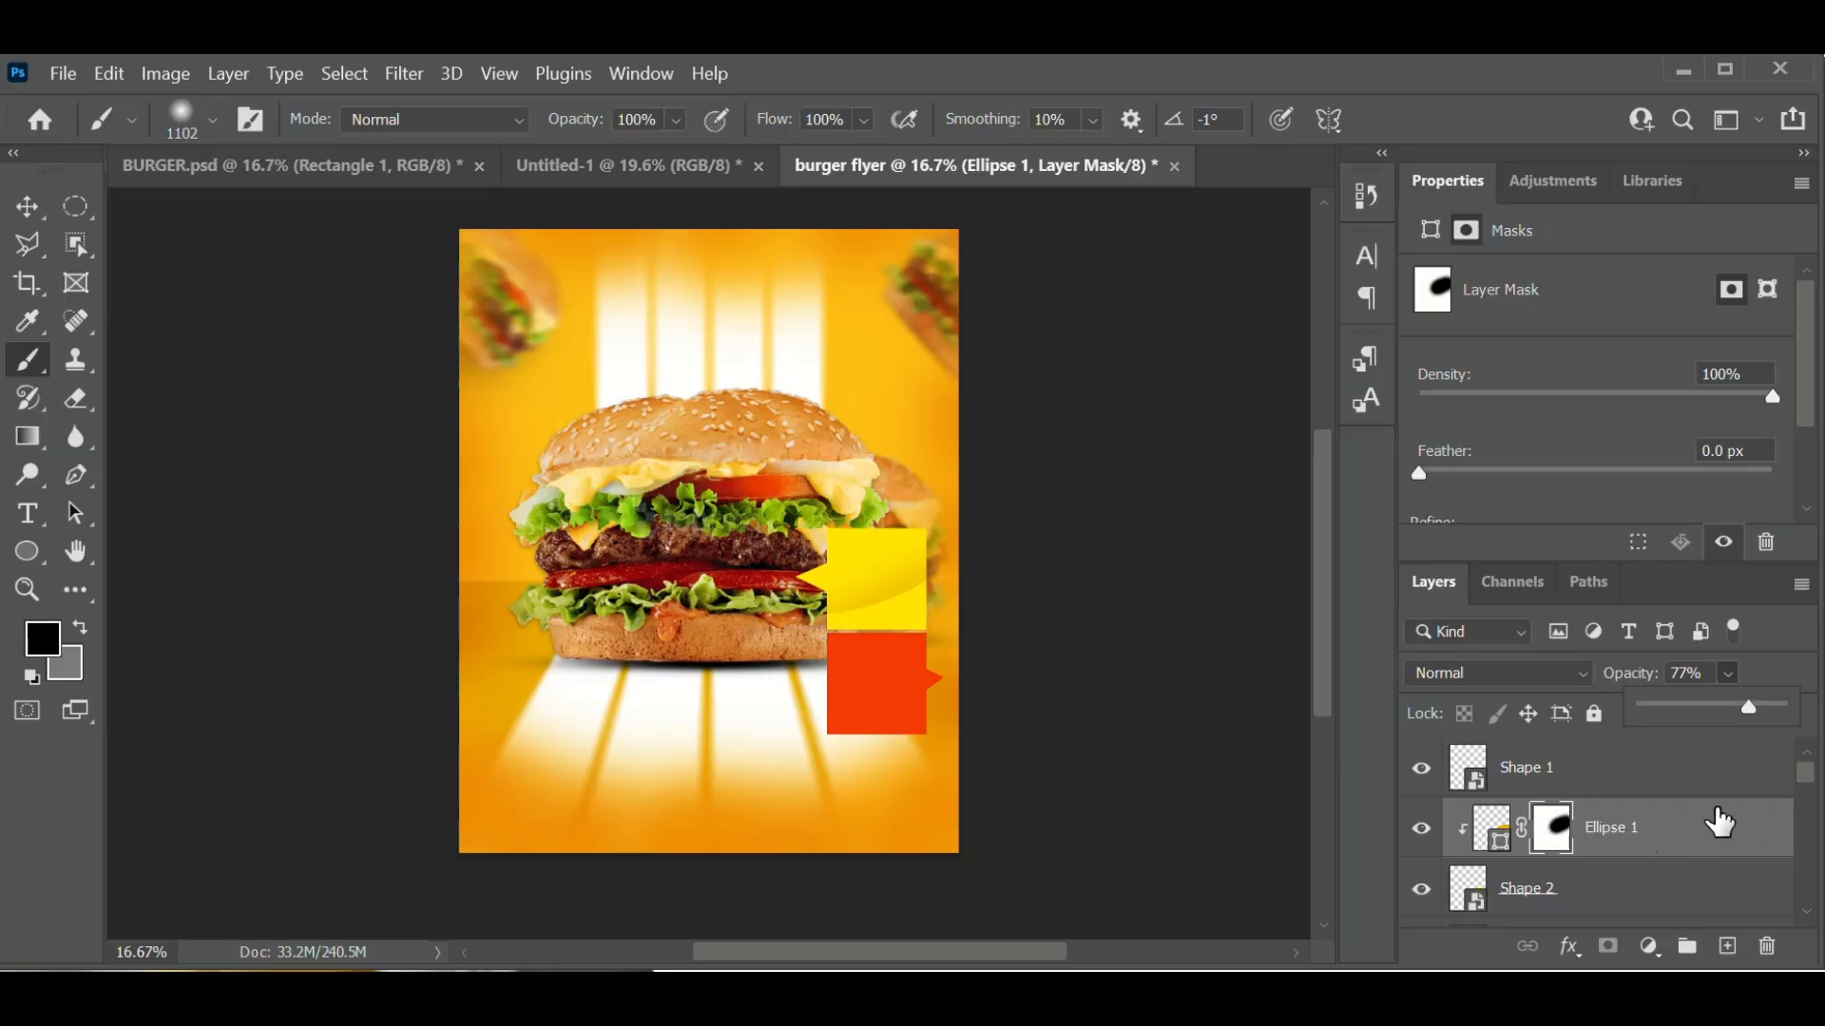
left_click(1715, 832)
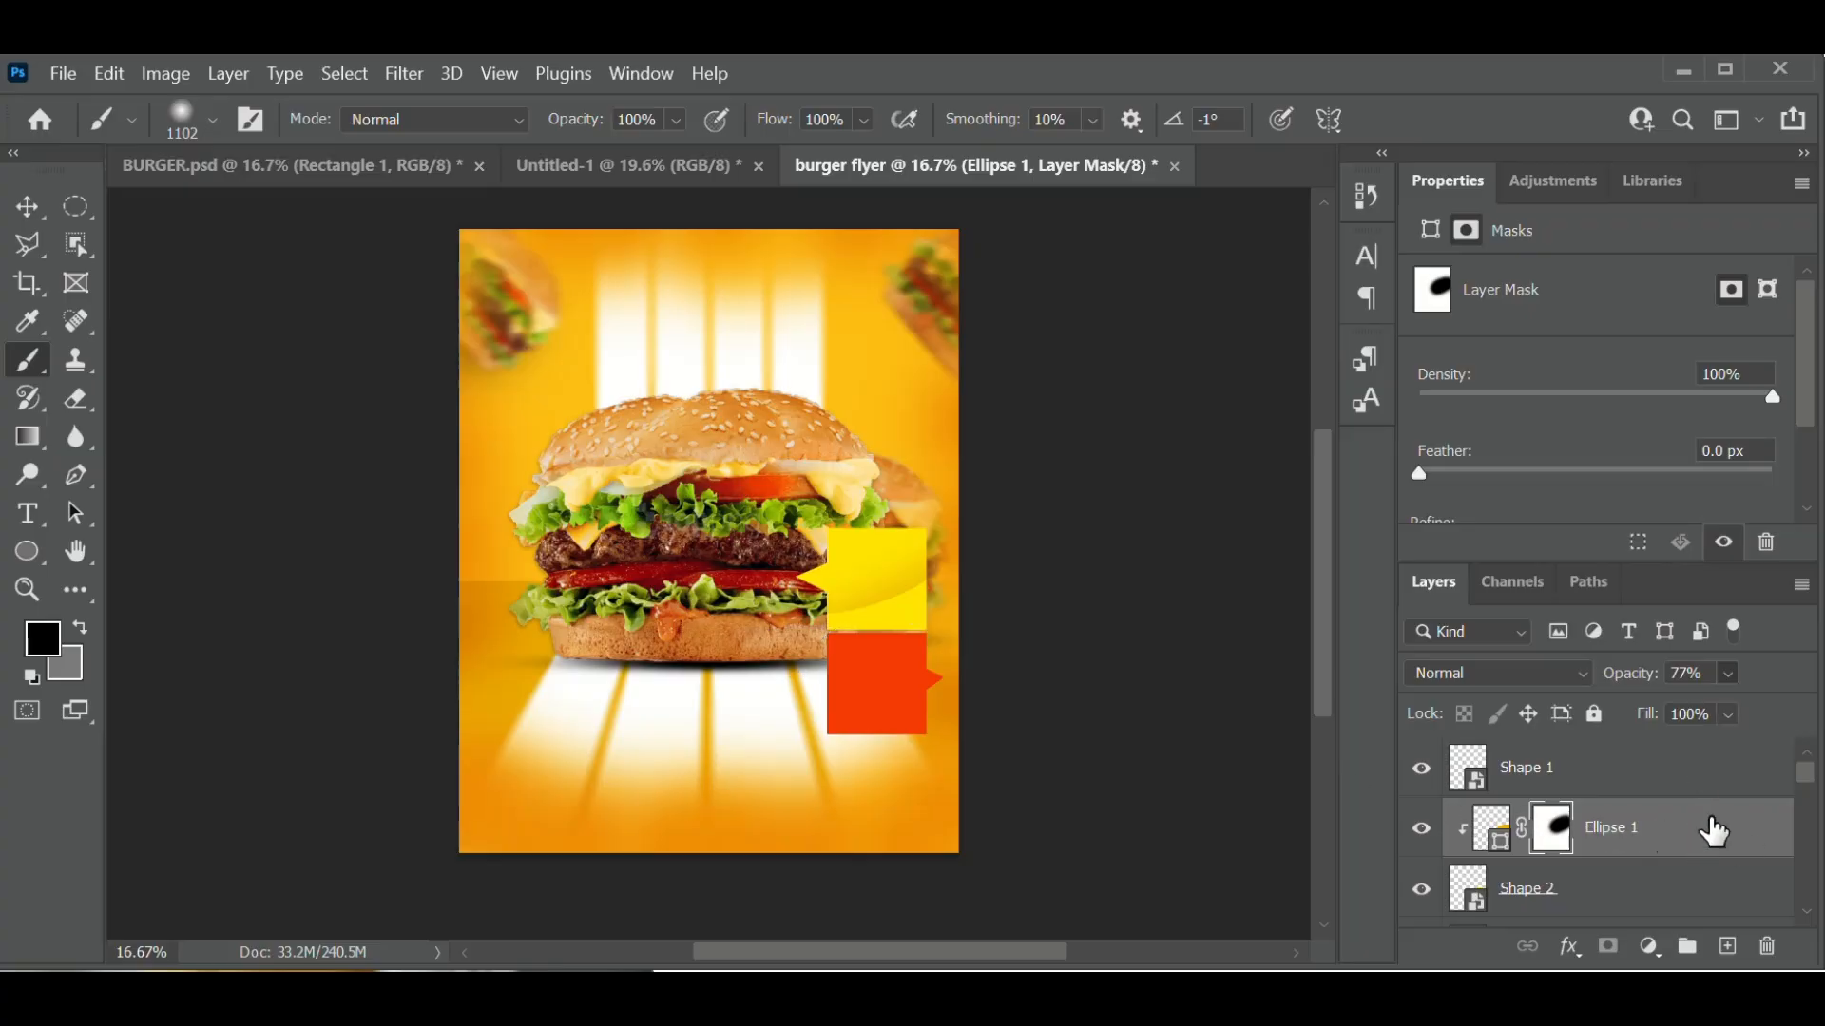
left_click(1710, 830)
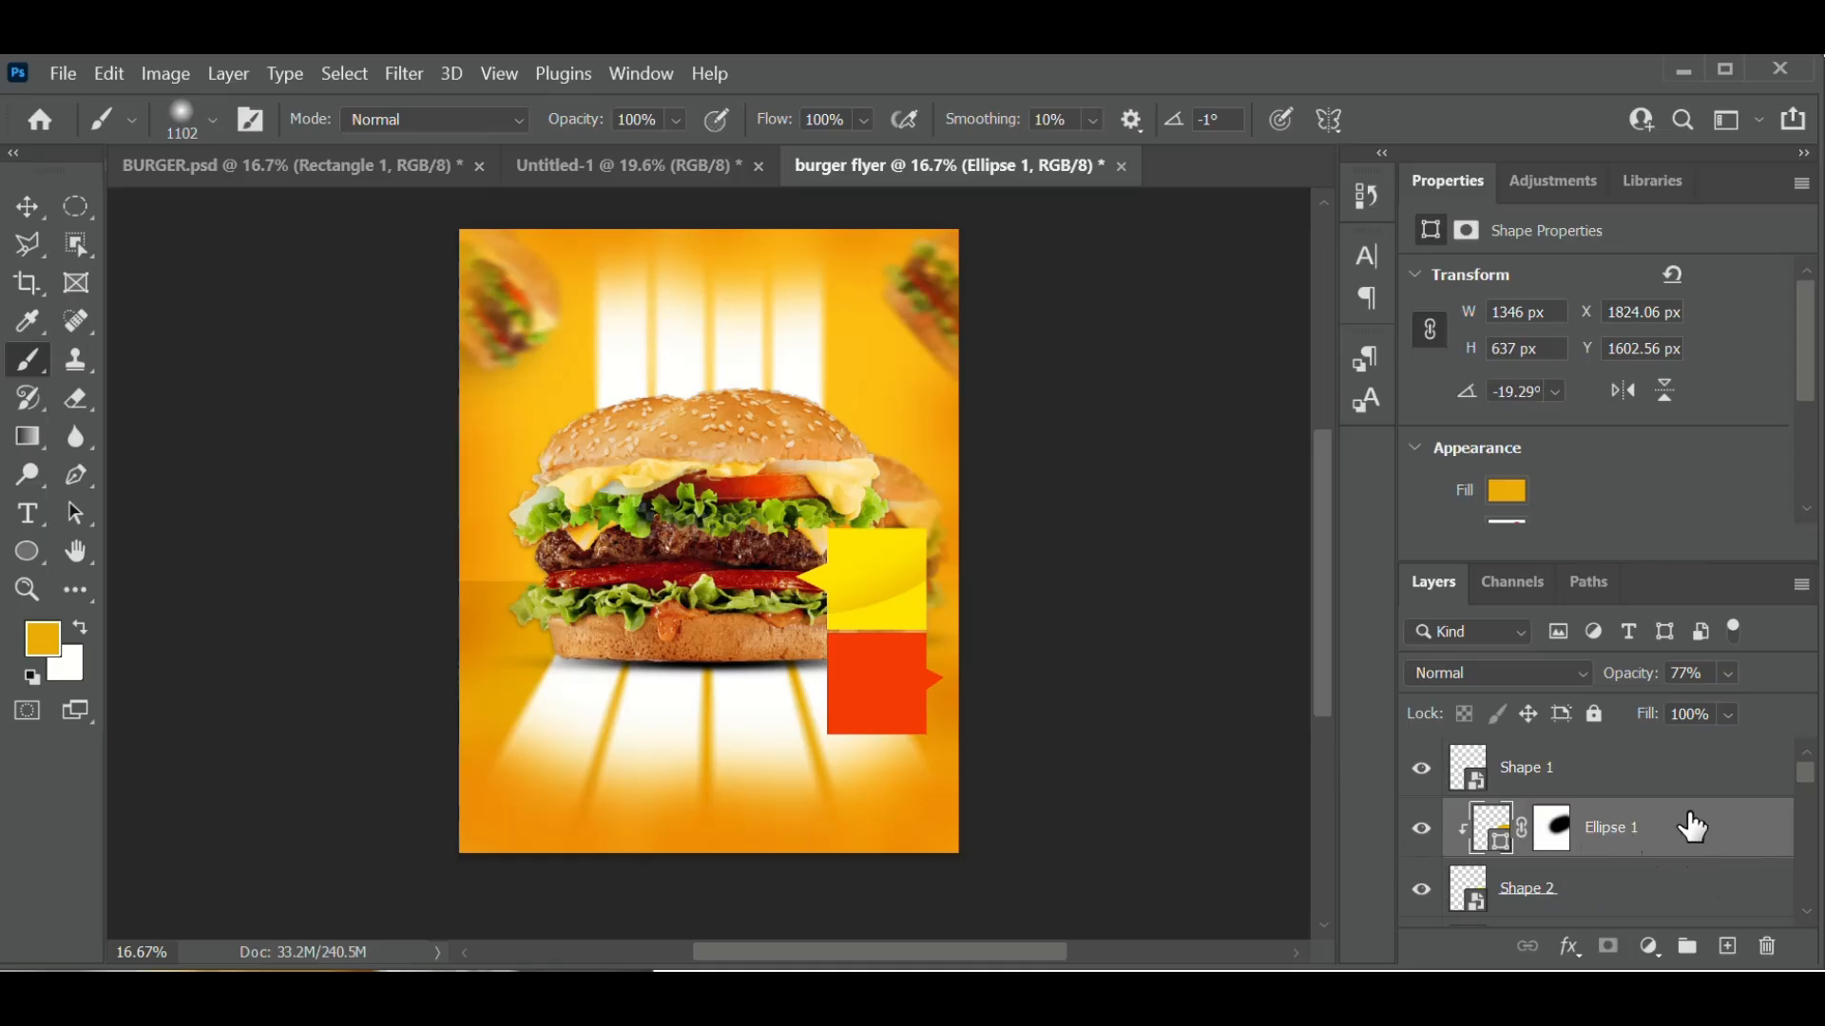
- Duplicate Ellipse 1 and move the copy above the red tab's Shape 1 layer
right_click(1701, 823)
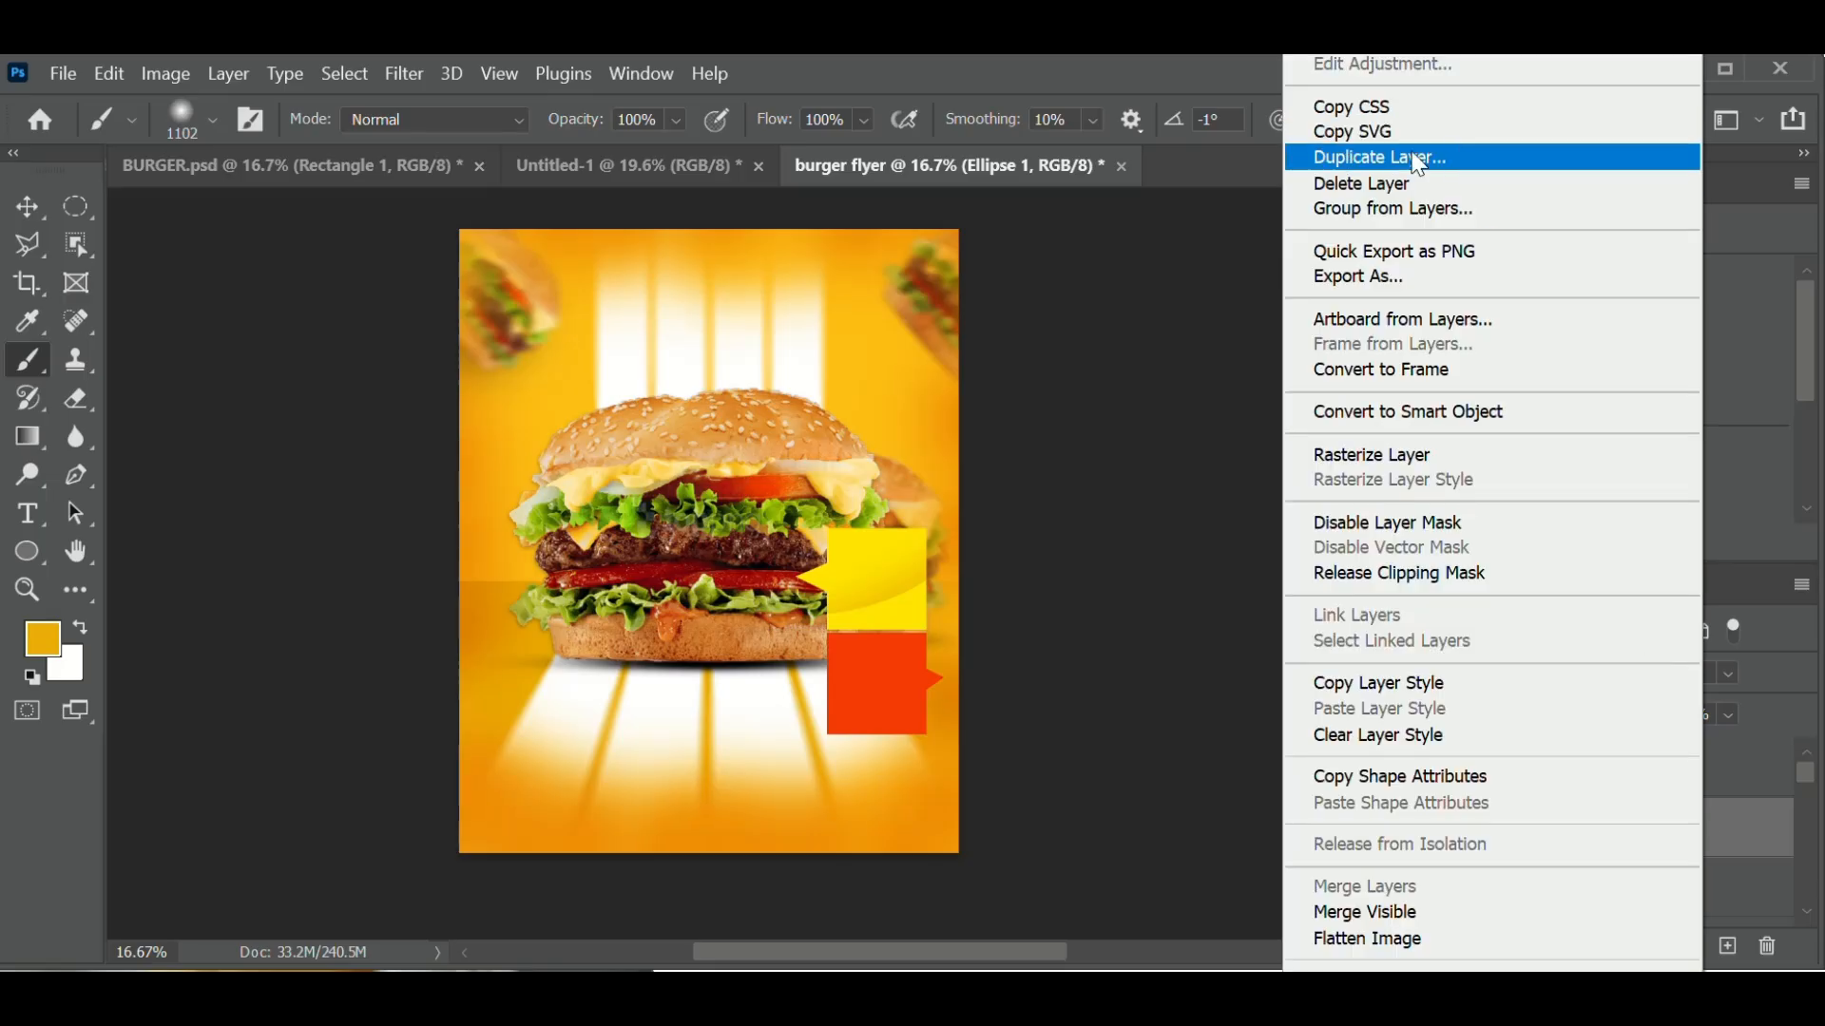
left_click(1417, 158)
left_click(1160, 247)
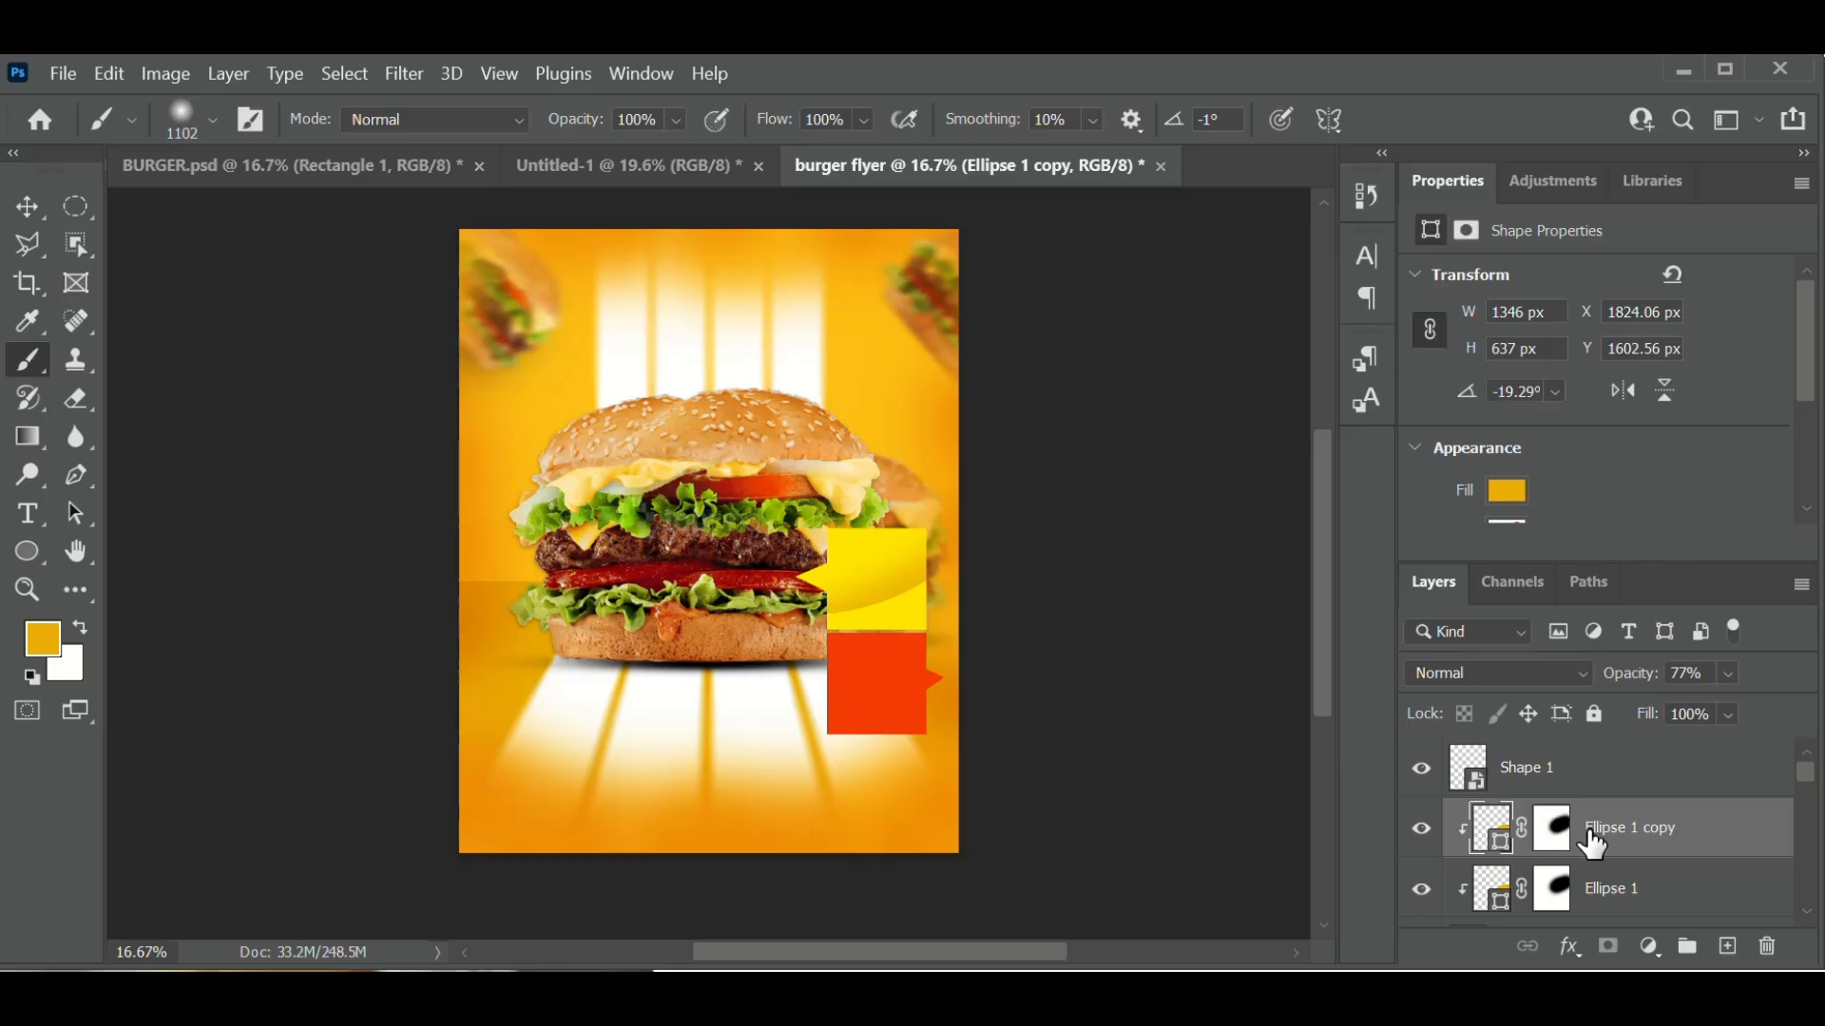
left_click(1423, 768)
left_click(1422, 769)
left_click_drag(1688, 841, 1649, 769)
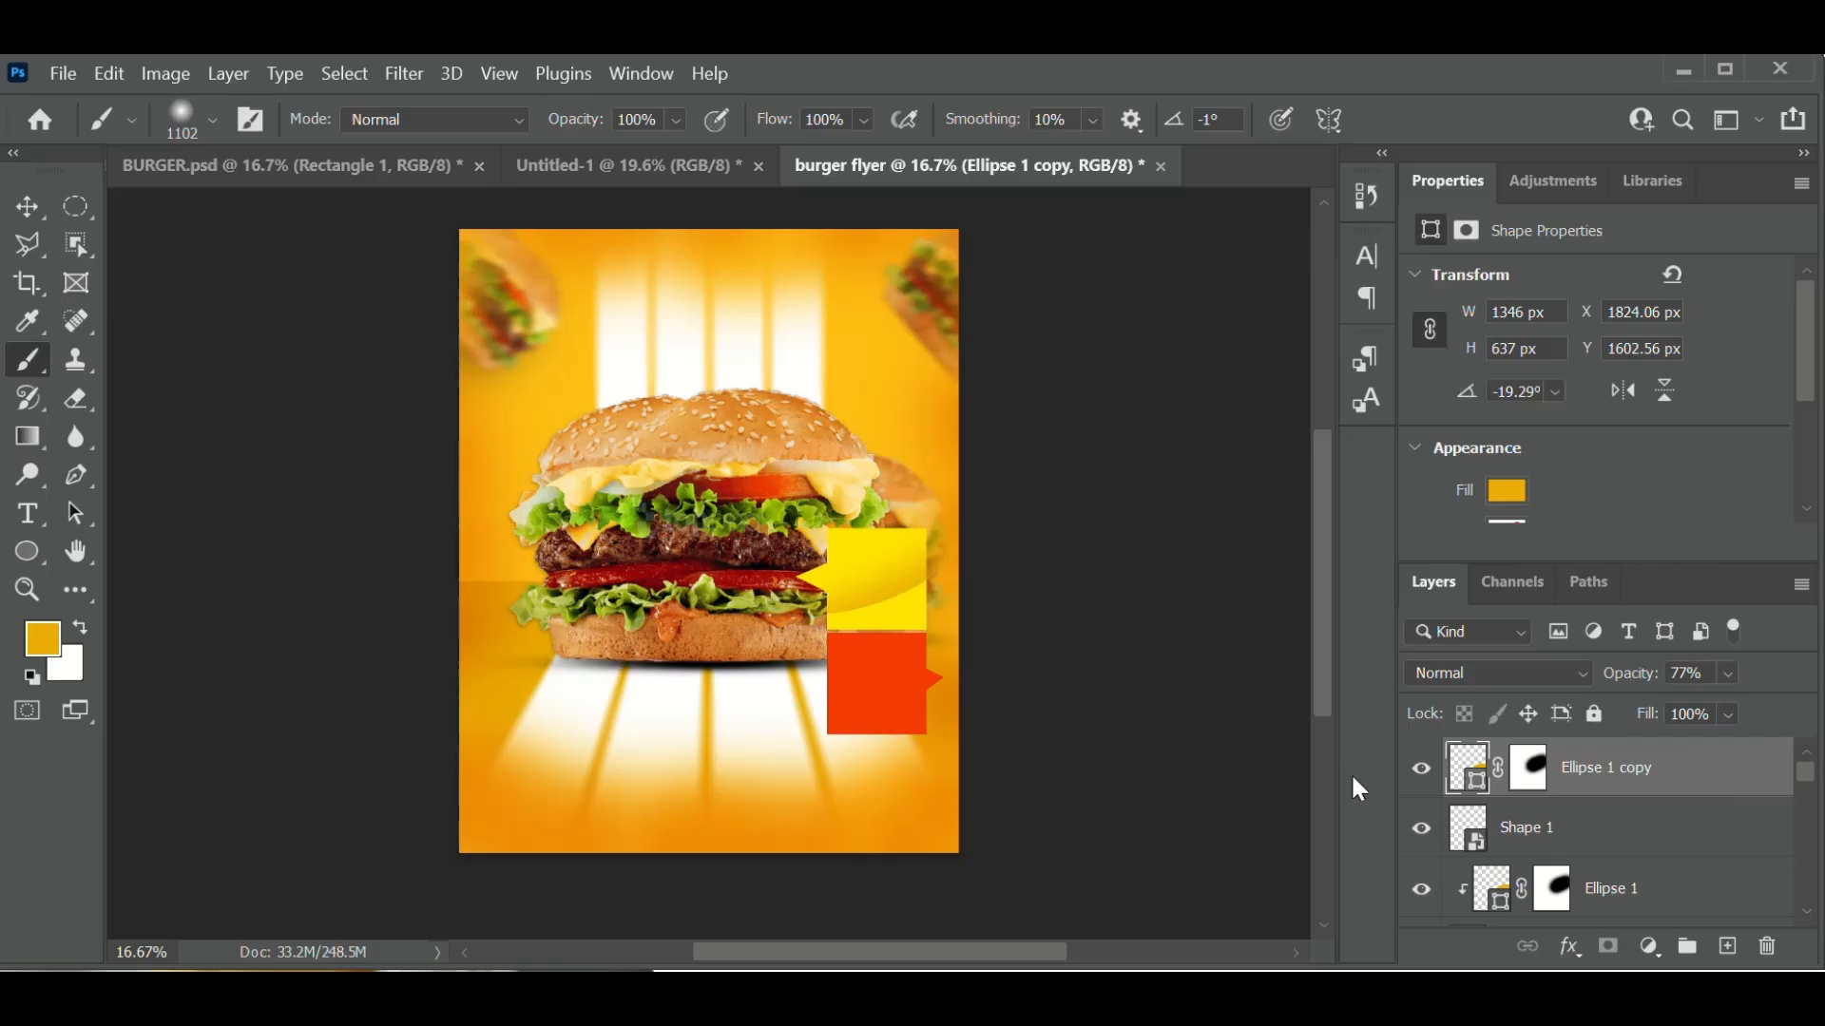
- Nudge Ellipse 1 copy down with the arrow keys to about Y 2160 px over the red tab
left_click(31, 198)
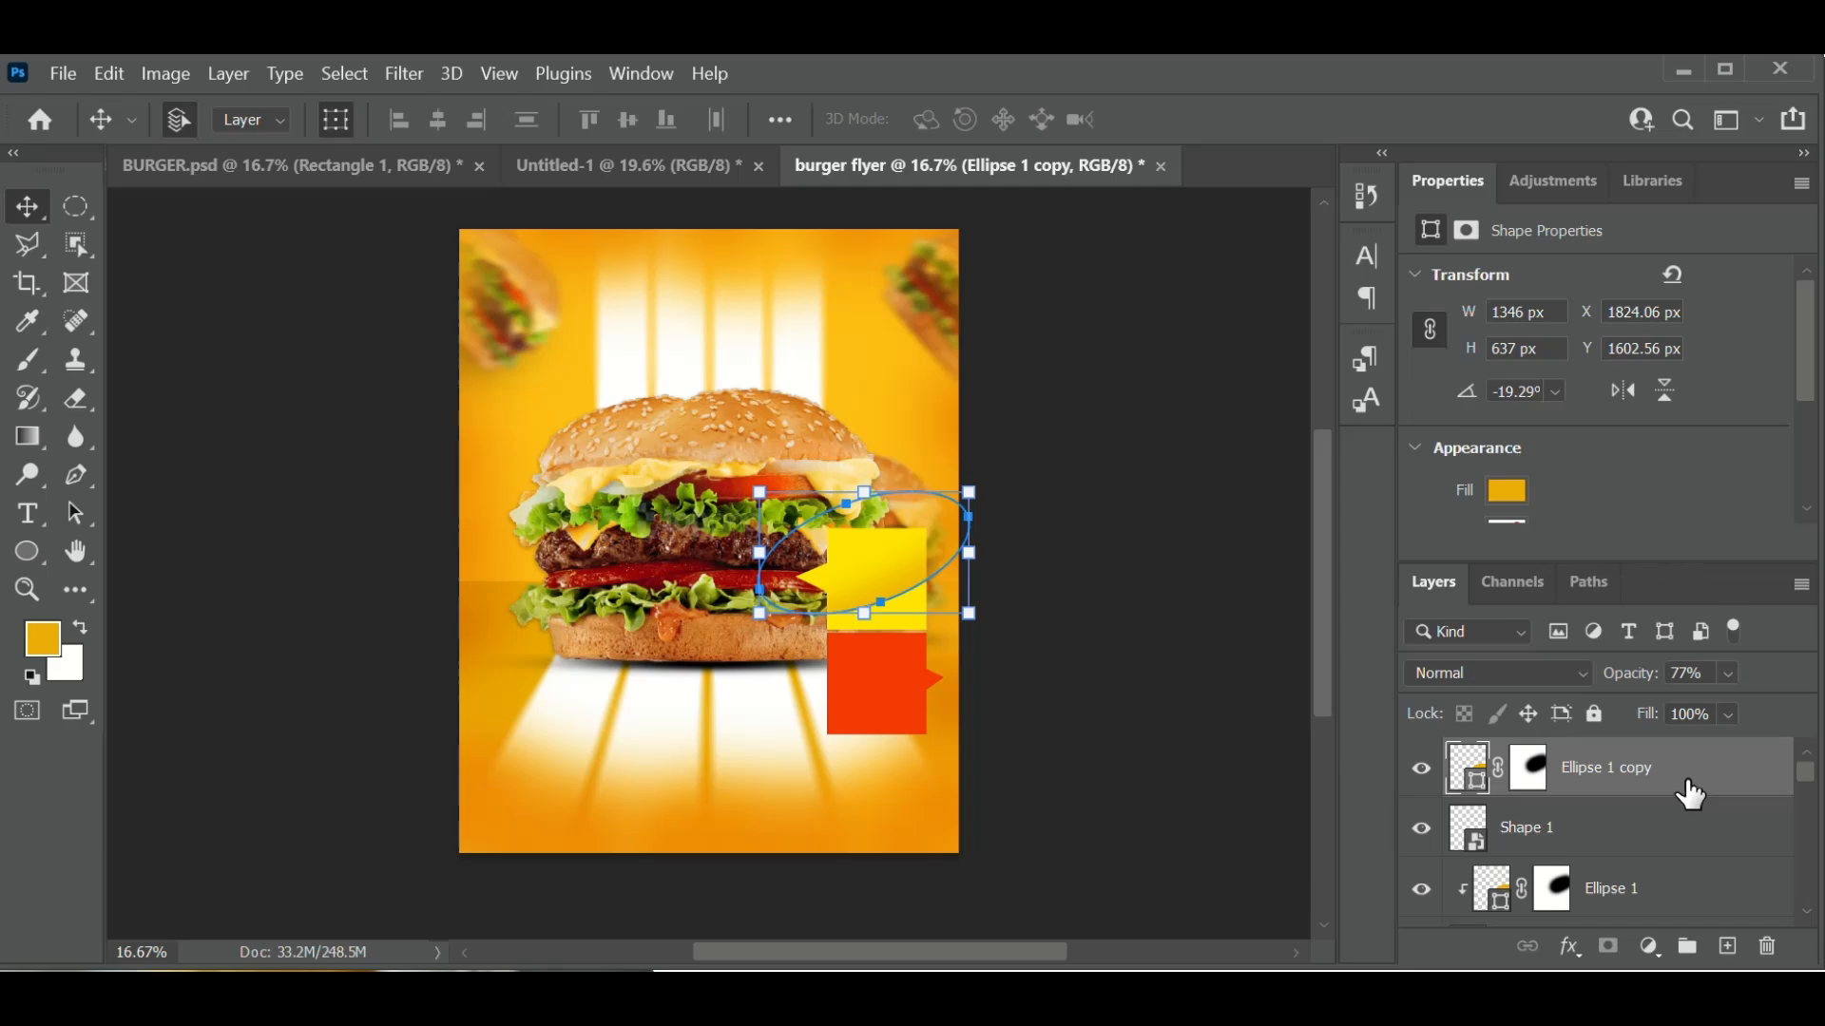
key("Down")
key("Down")
key("Down")
key("Down")
key("Down")
key("Down")
key("Down")
key("Down")
key("Down")
key("Down")
key("Down")
key("Down")
key("Down")
key("Down")
key("Down")
key("Down")
key("Down")
key("Down")
key("Down")
key("Down")
key("Down")
key("Down")
key("Down")
key("Down")
key("Down")
key("Down")
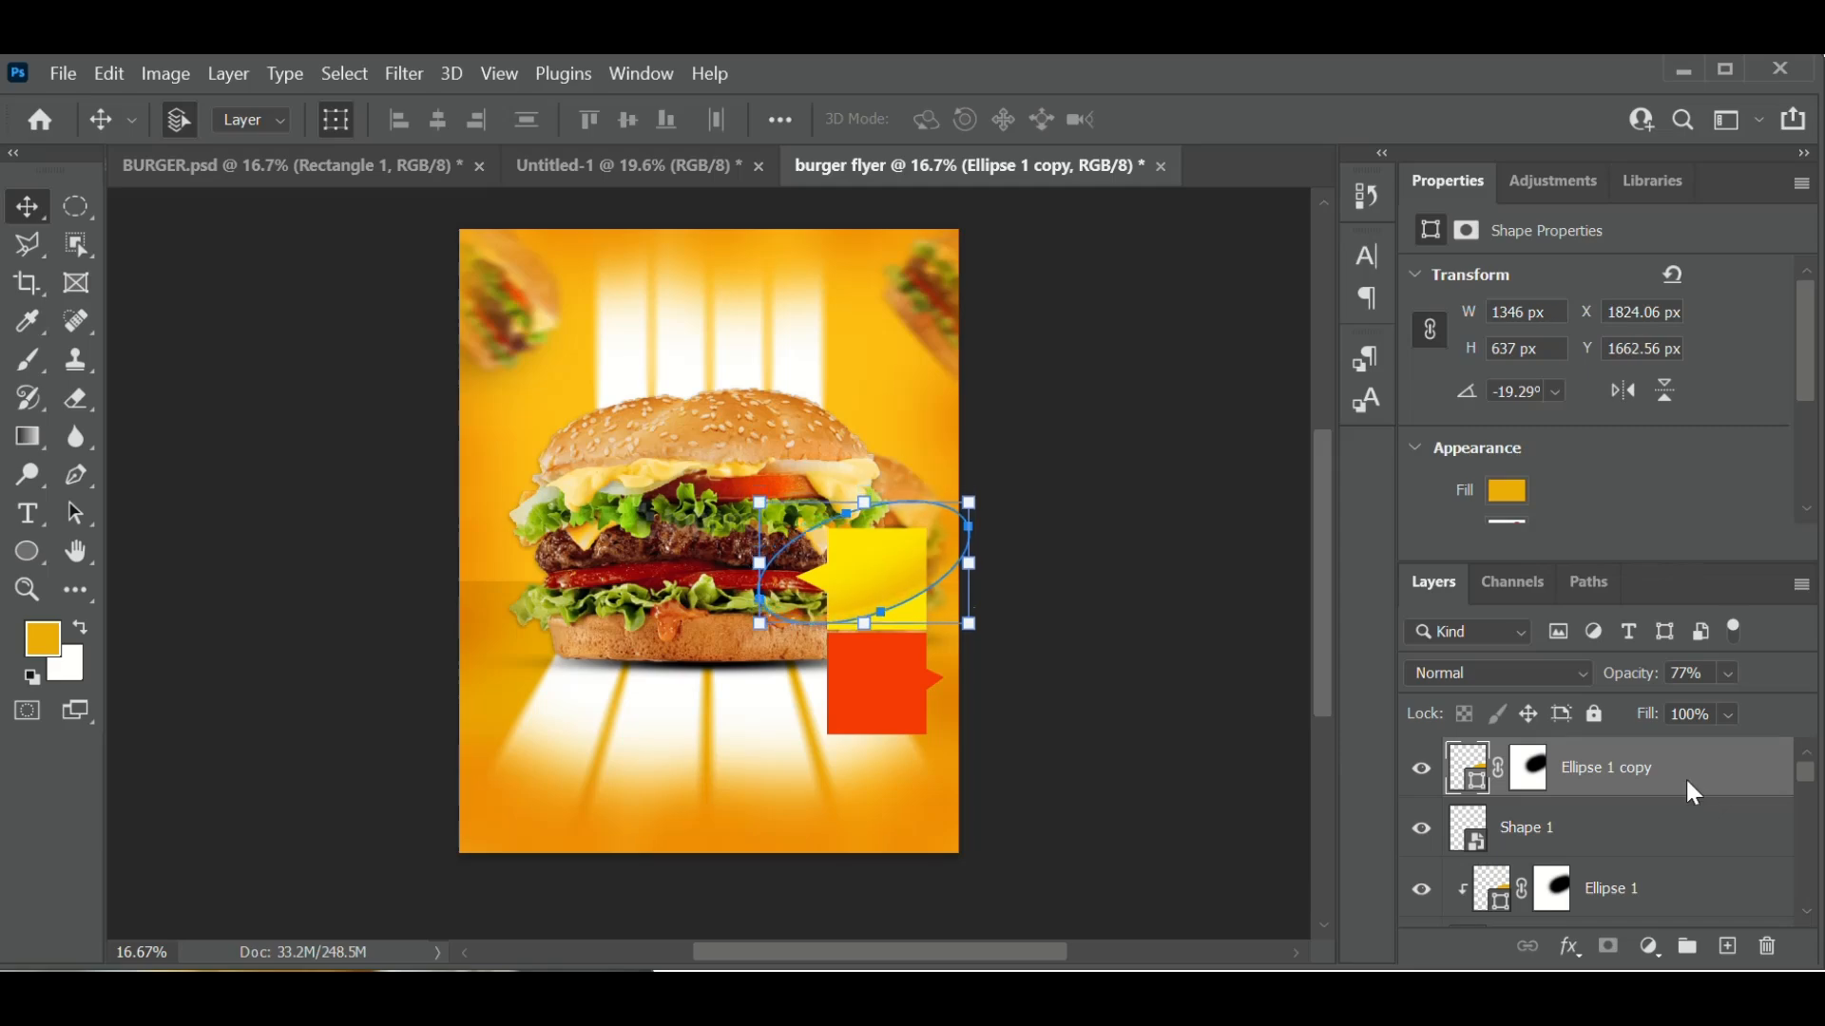
key("Down")
key("Down")
key("Down")
key("Down")
key("Down")
key("Down")
key("Down")
key("Down")
key("Down")
key("Down")
key("Down")
key("Down")
key("Down")
key("Down")
key("Down")
key("Down")
key("Down")
key("Down")
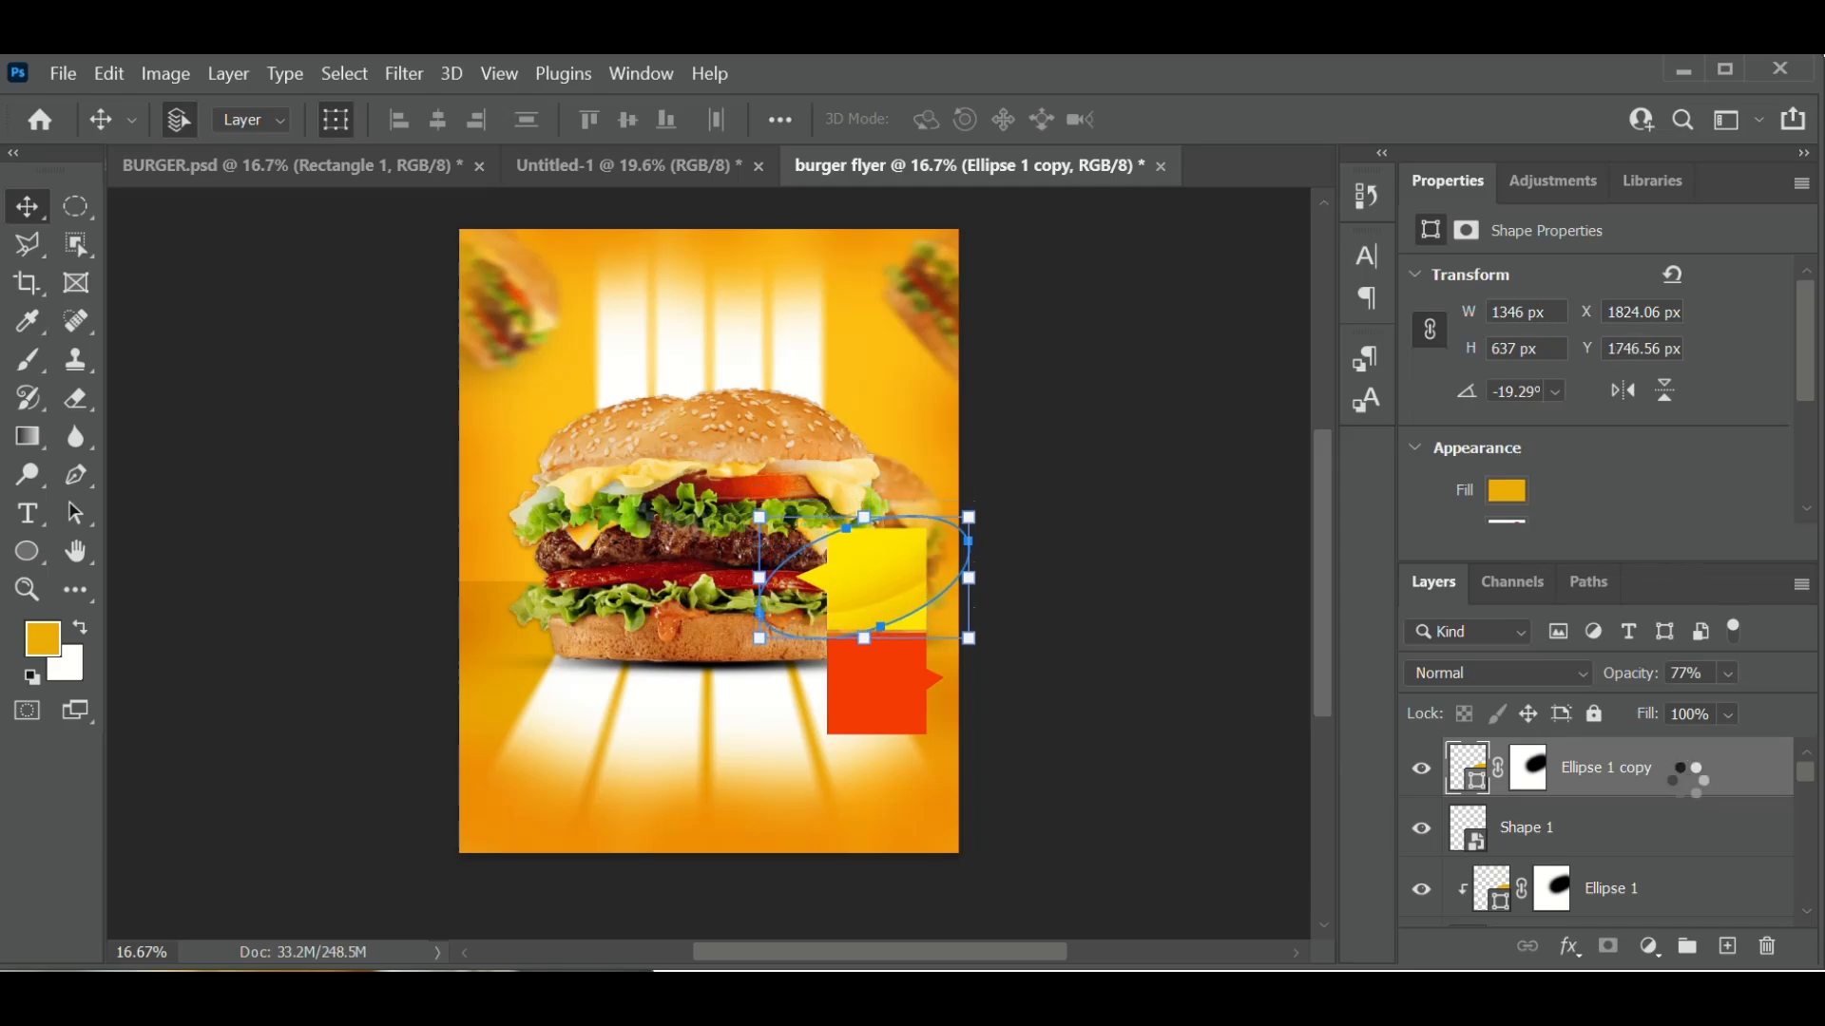
key("Down")
key("Down")
key("Down")
key("Down")
key("Down")
key("Down")
key("Down")
key("Down")
key("Down")
key("Down")
key("Down")
key("Down")
key("Down")
key("Down")
key("Down")
key("Down")
key("Down")
key("Down")
key("Down")
key("Down")
key("Down")
key("Down")
key("Down")
key("Down")
key("Down")
key("Down")
key("Down")
key("Down")
key("Down")
key("Down")
key("Down")
key("Down")
key("Down")
key("Down")
key("Down")
key("Down")
key("Down")
key("Down")
key("Down")
key("Down")
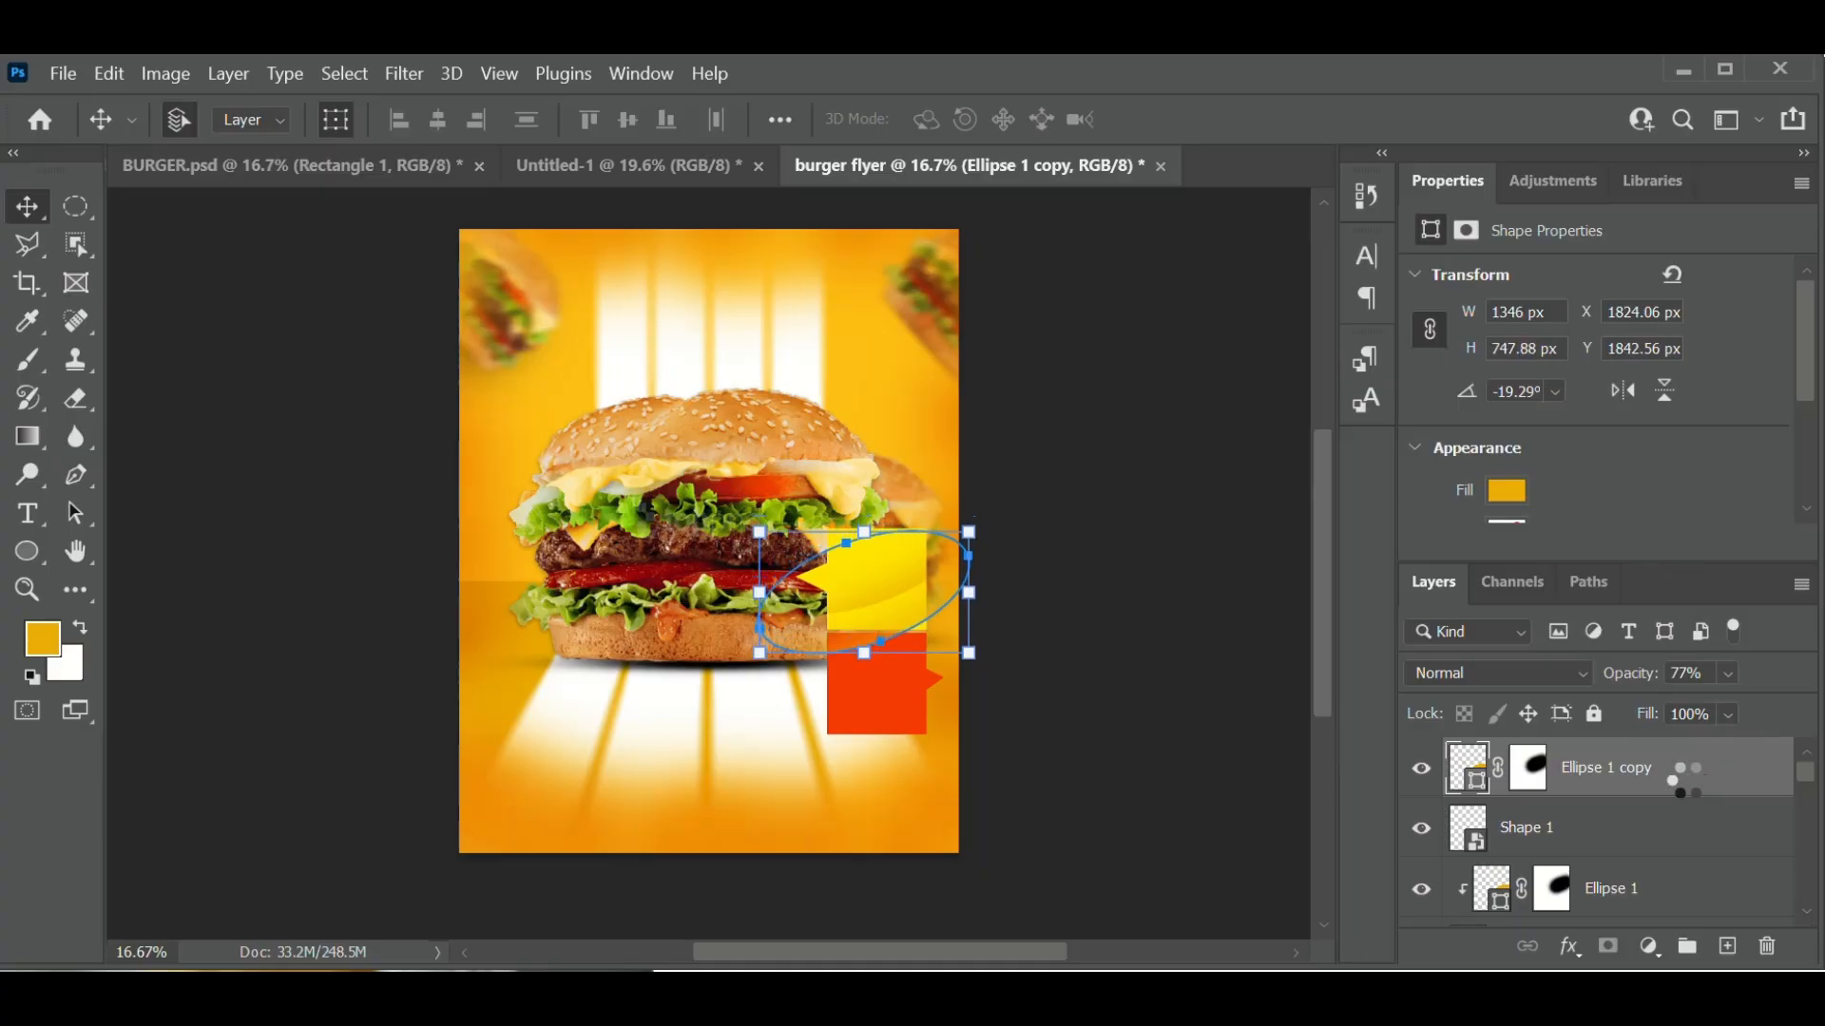
key("Down")
key("Down")
key("Down")
key("Down")
key("Down")
key("Down")
key("Down")
key("Down")
key("Down")
key("Down")
key("Down")
key("Down")
key("Down")
key("Down")
key("Down")
key("Down")
key("Down")
key("Down")
key("Down")
key("Down")
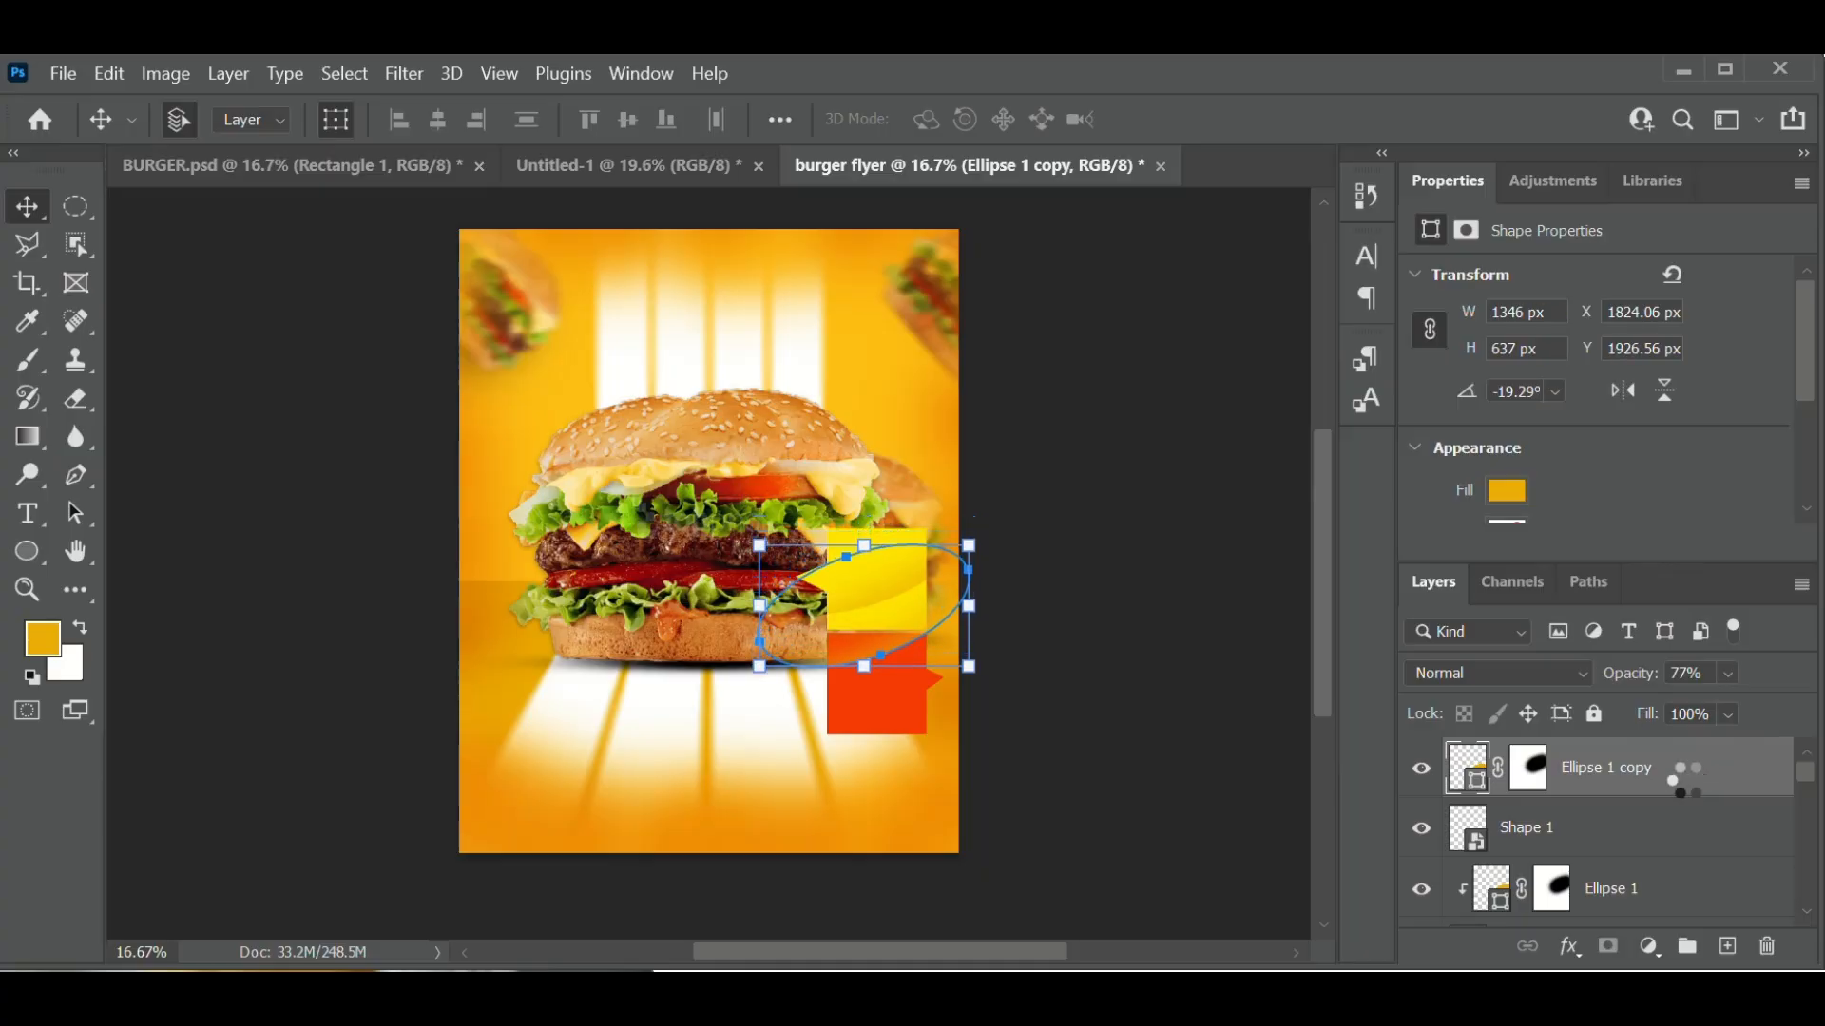
key("Down")
key("Down")
key("Down")
key("Down")
key("Down")
key("Down")
key("Down")
key("Down")
key("Down")
key("Down")
key("Down")
key("Down")
key("Down")
key("Down")
key("Down")
key("Down")
key("Down")
key("Down")
key("Down")
key("Down")
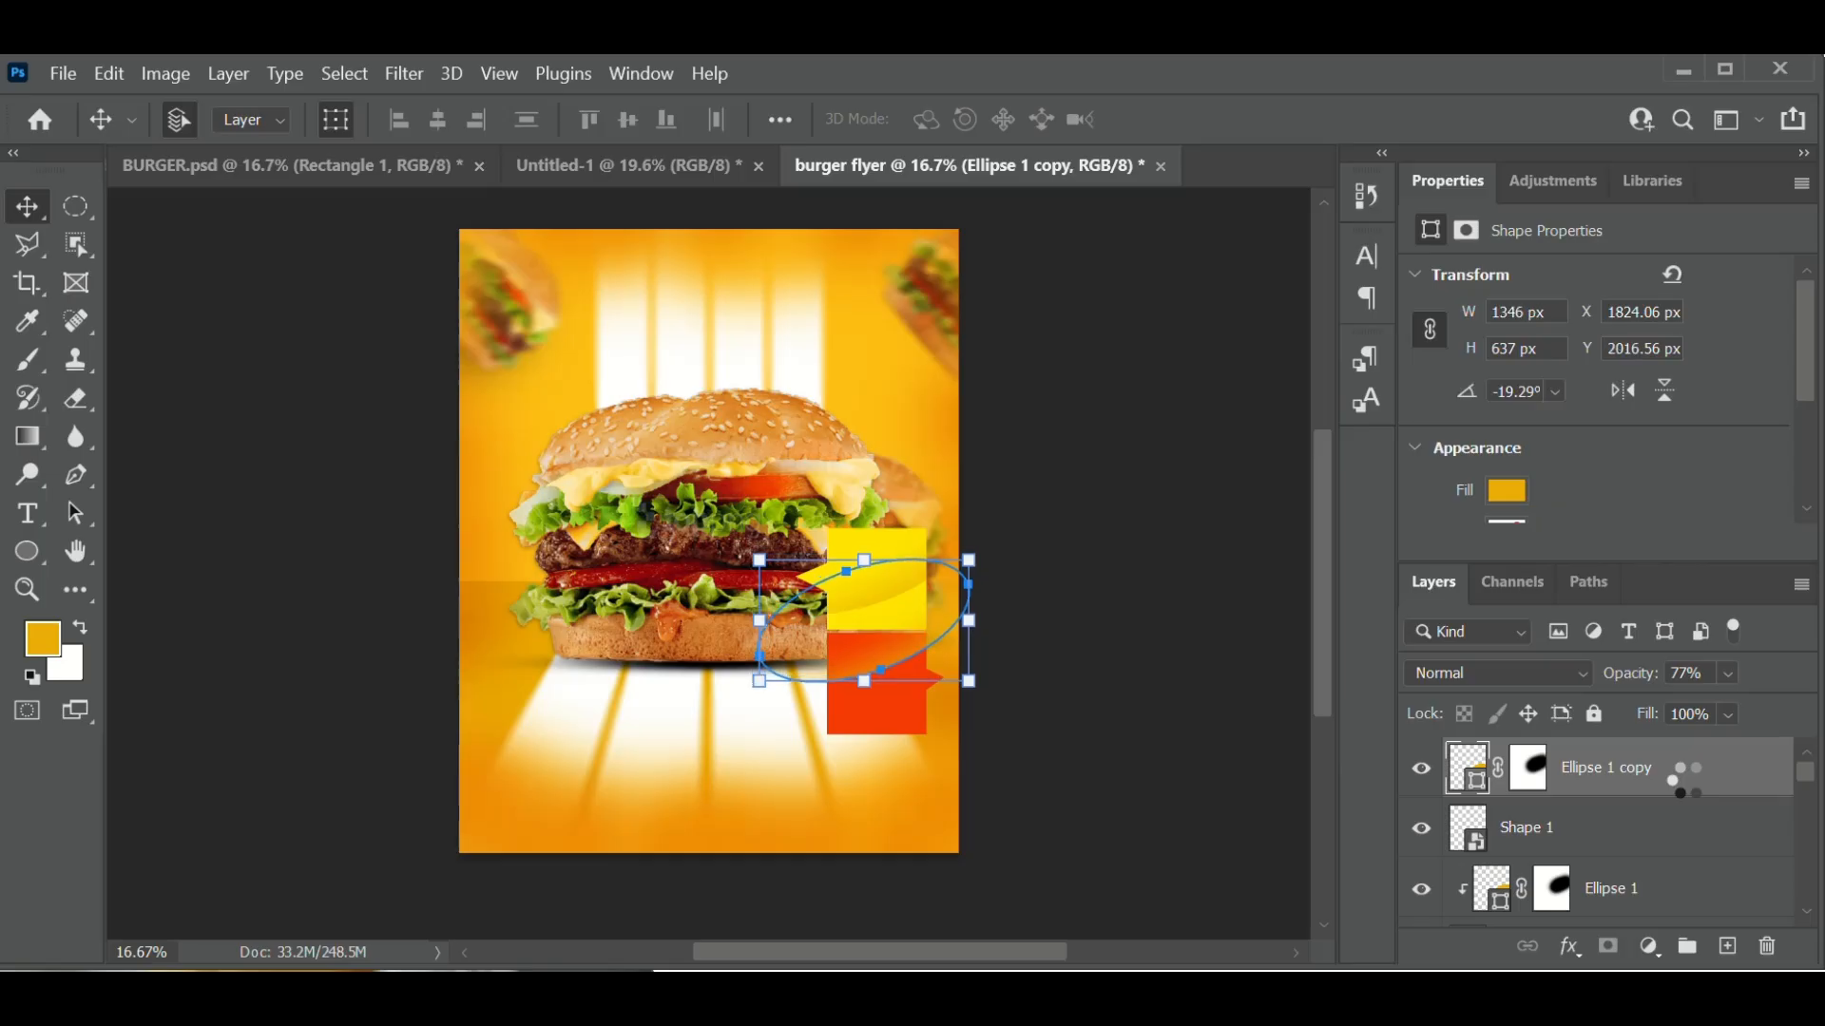
key("Down")
key("Down")
key("Down")
key("Down")
key("Down")
key("Down")
key("Down")
key("Down")
key("Down")
key("Down")
key("Down")
key("Down")
key("Down")
key("Down")
key("Down")
key("Down")
key("Down")
key("Down")
key("Down")
key("Down")
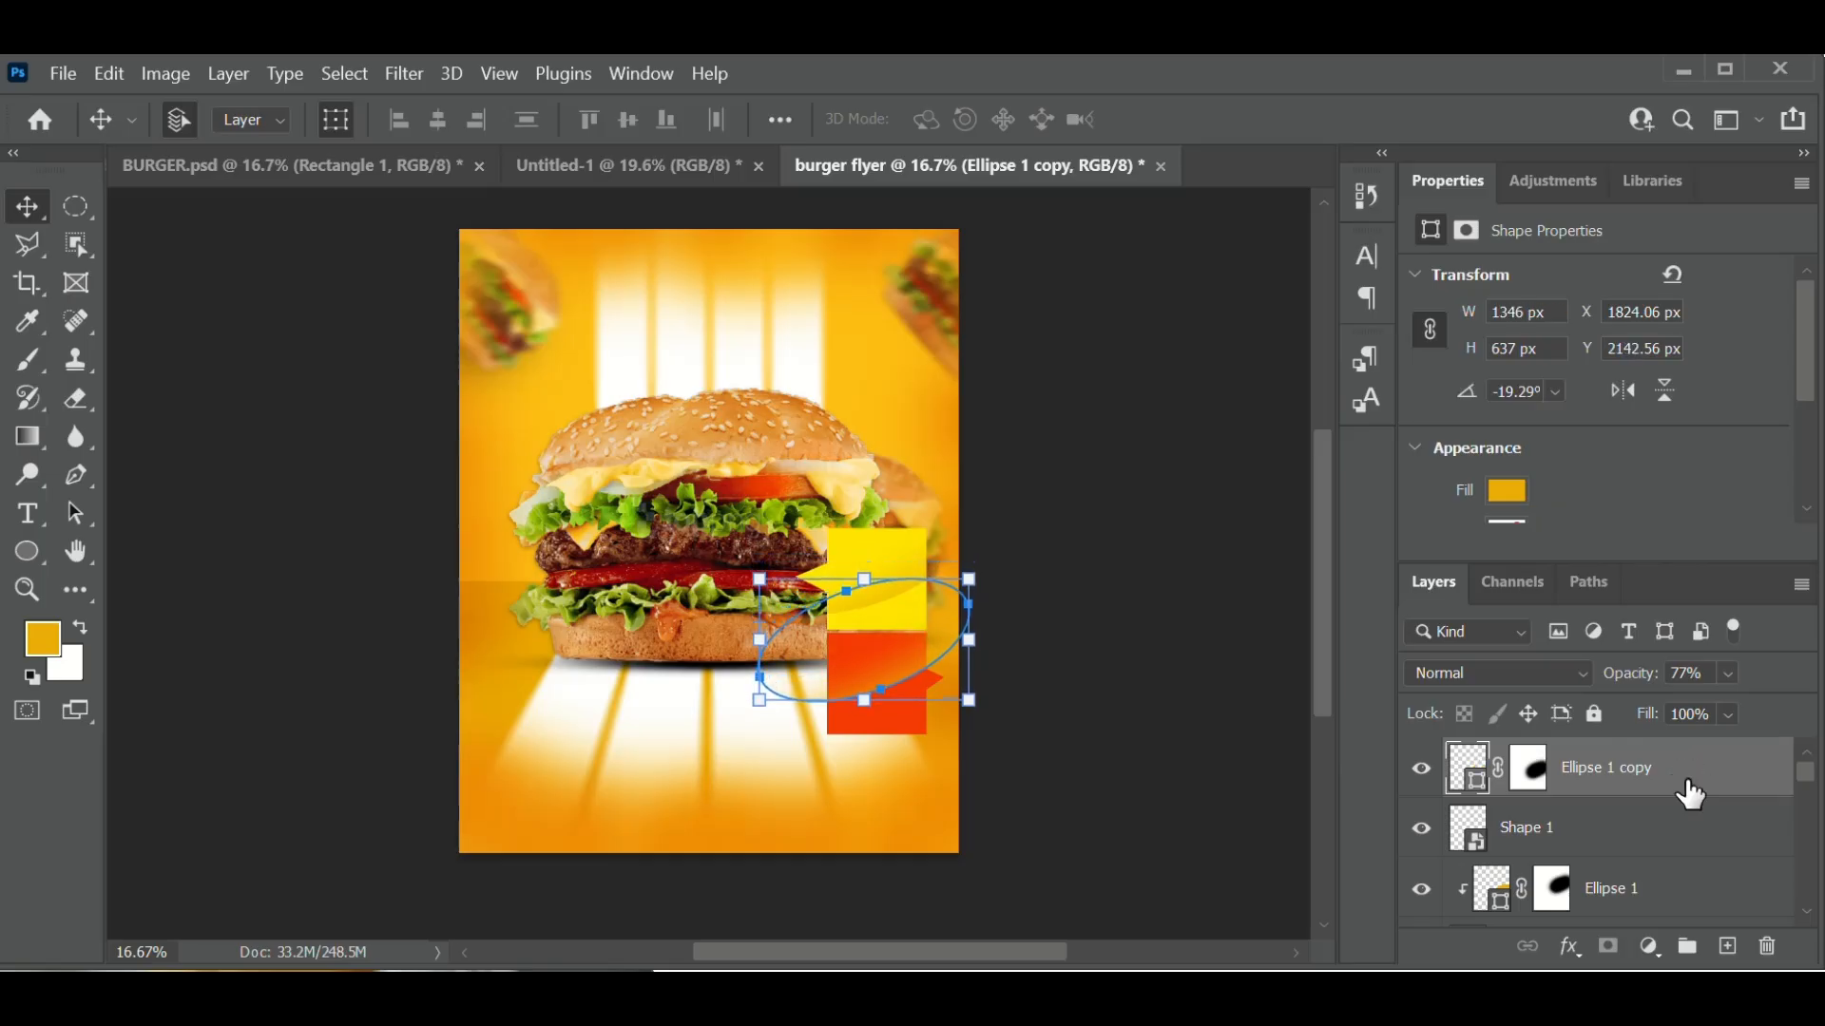
key("Down")
key("Down")
key("Down")
key("Down")
key("Down")
key("Down")
key("Down")
key("Down")
key("Down")
key("Down")
key("Down")
key("Down")
key("Down")
key("Down")
key("Down")
key("Down")
key("Down")
key("Down")
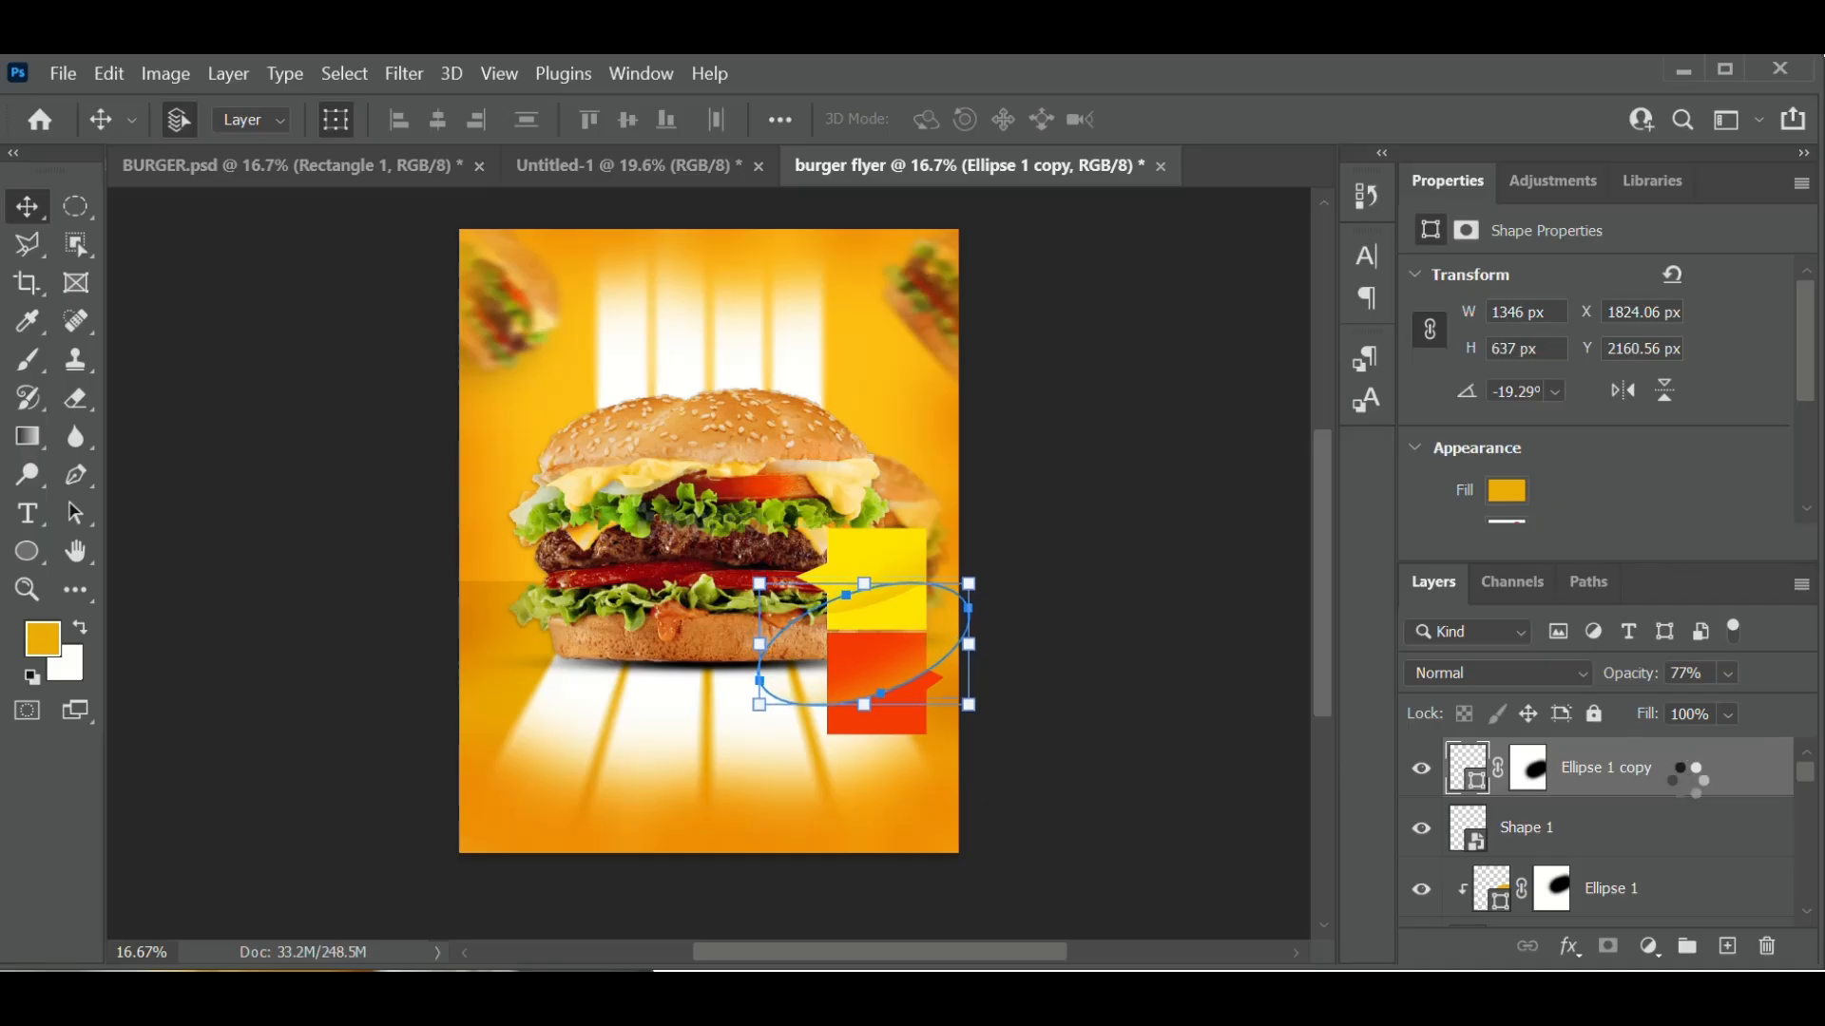
key("Down")
key("Down")
key("Down")
key("Down")
key("Down")
key("Down")
key("Down")
key("Down")
key("Down")
key("Down")
key("Down")
key("Down")
key("Down")
key("Down")
key("Down")
key("Down")
key("Down")
key("Down")
key("Down")
key("Down")
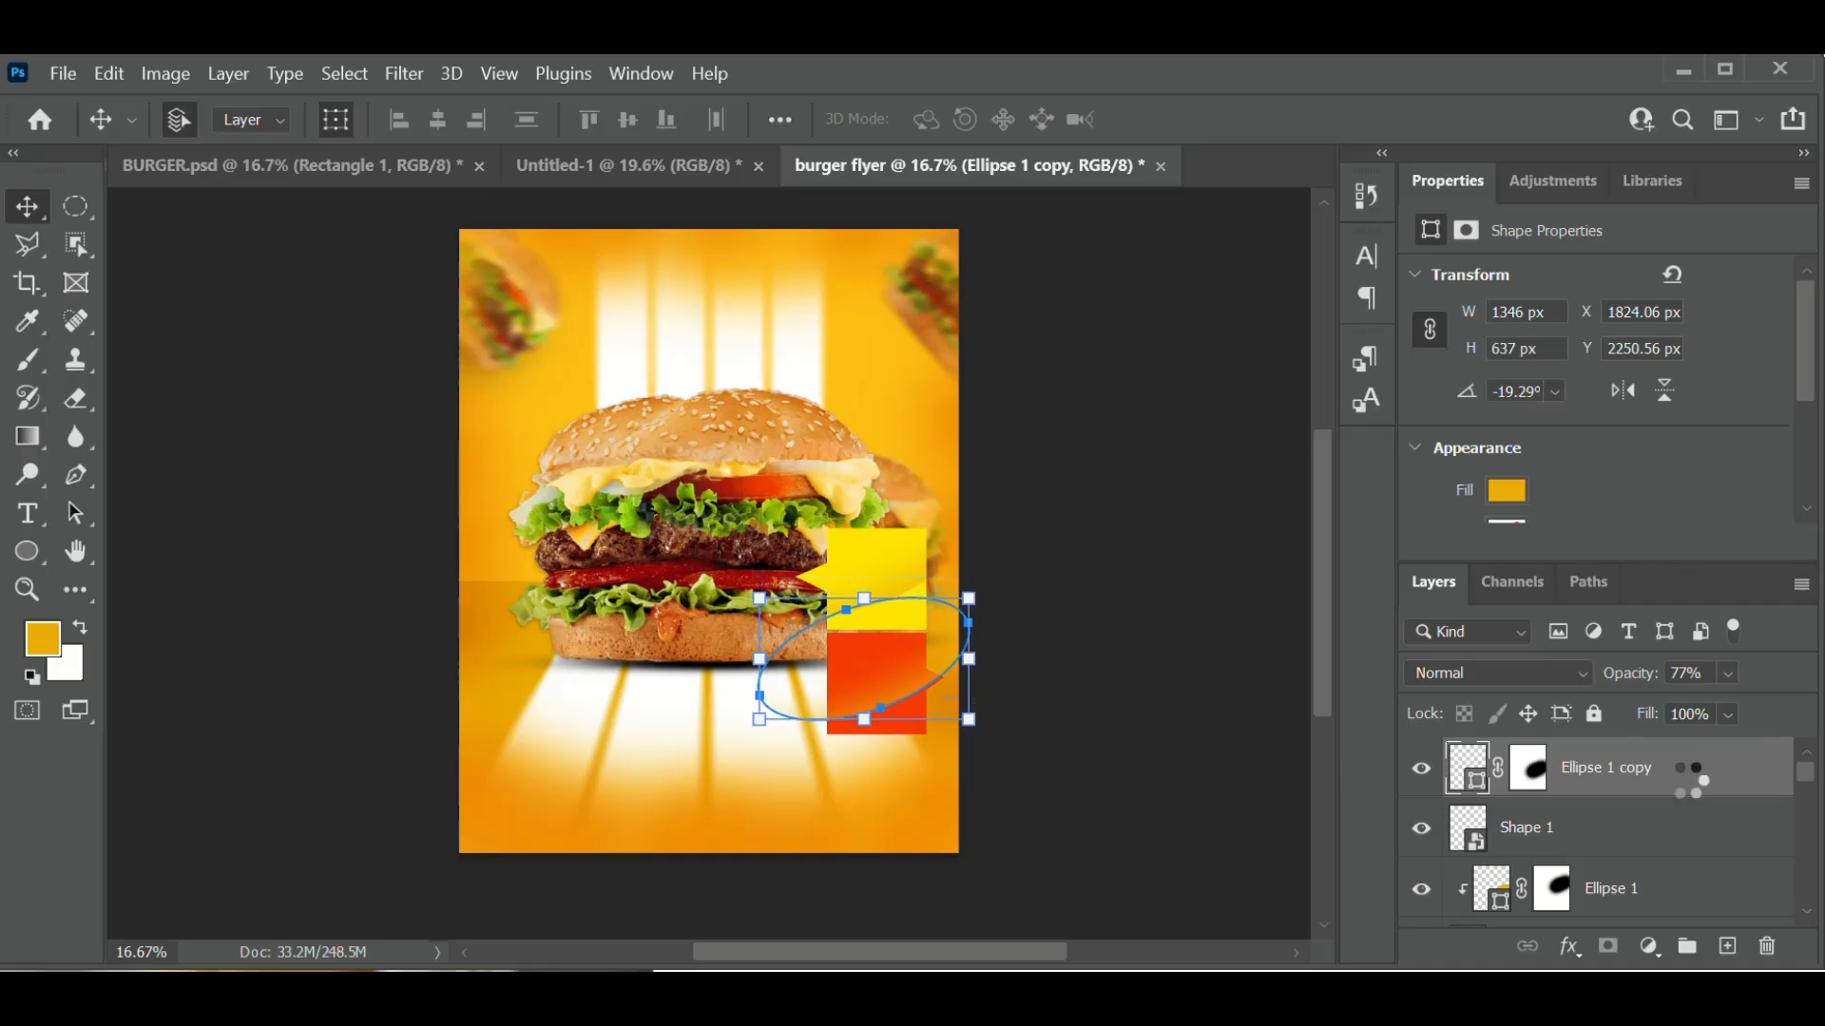
key("Down")
key("Down")
key("Down")
key("Down")
key("Down")
key("Down")
key("Down")
key("Down")
key("Down")
key("Down")
key("Down")
key("Down")
key("Down")
key("Down")
key("Down")
key("Down")
key("Down")
key("Down")
key("Down")
key("Down")
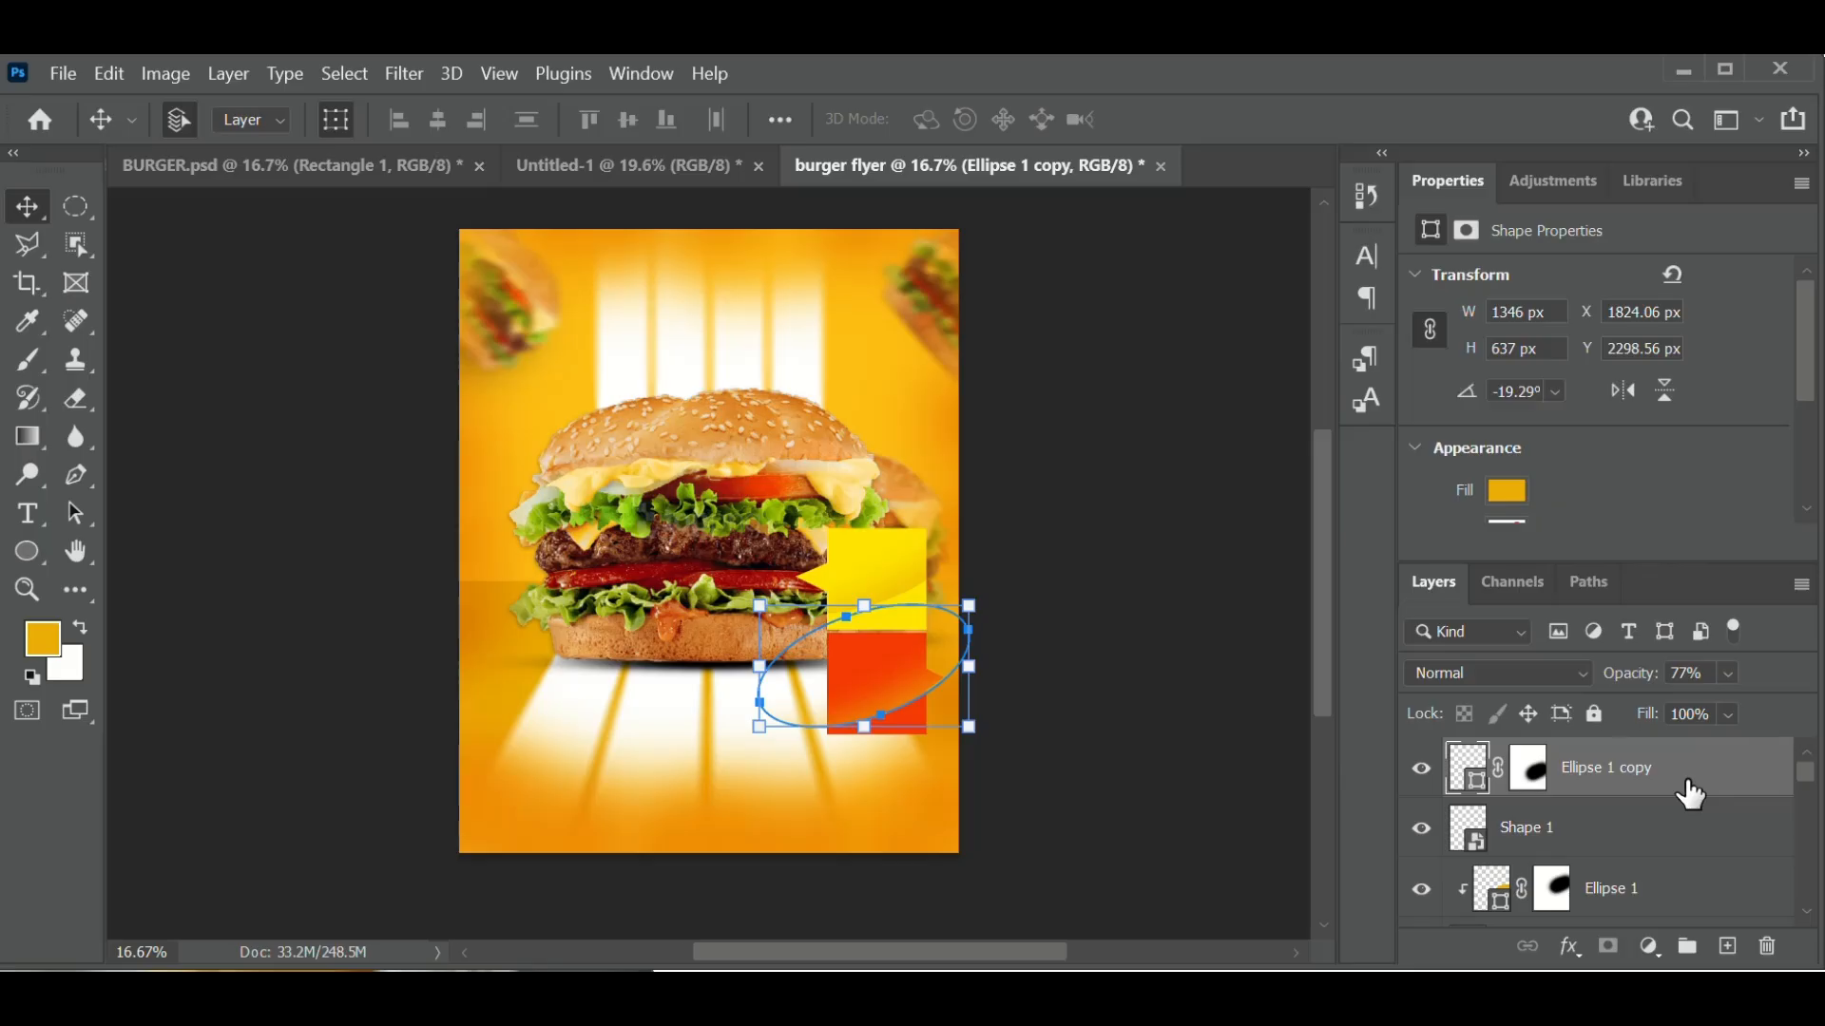
key("Up")
key("Up")
key("Up")
key("Up")
key("Up")
key("Up")
key("Up")
key("Up")
key("Up")
key("Up")
key("Up")
key("Up")
key("Up")
key("Up")
key("Up")
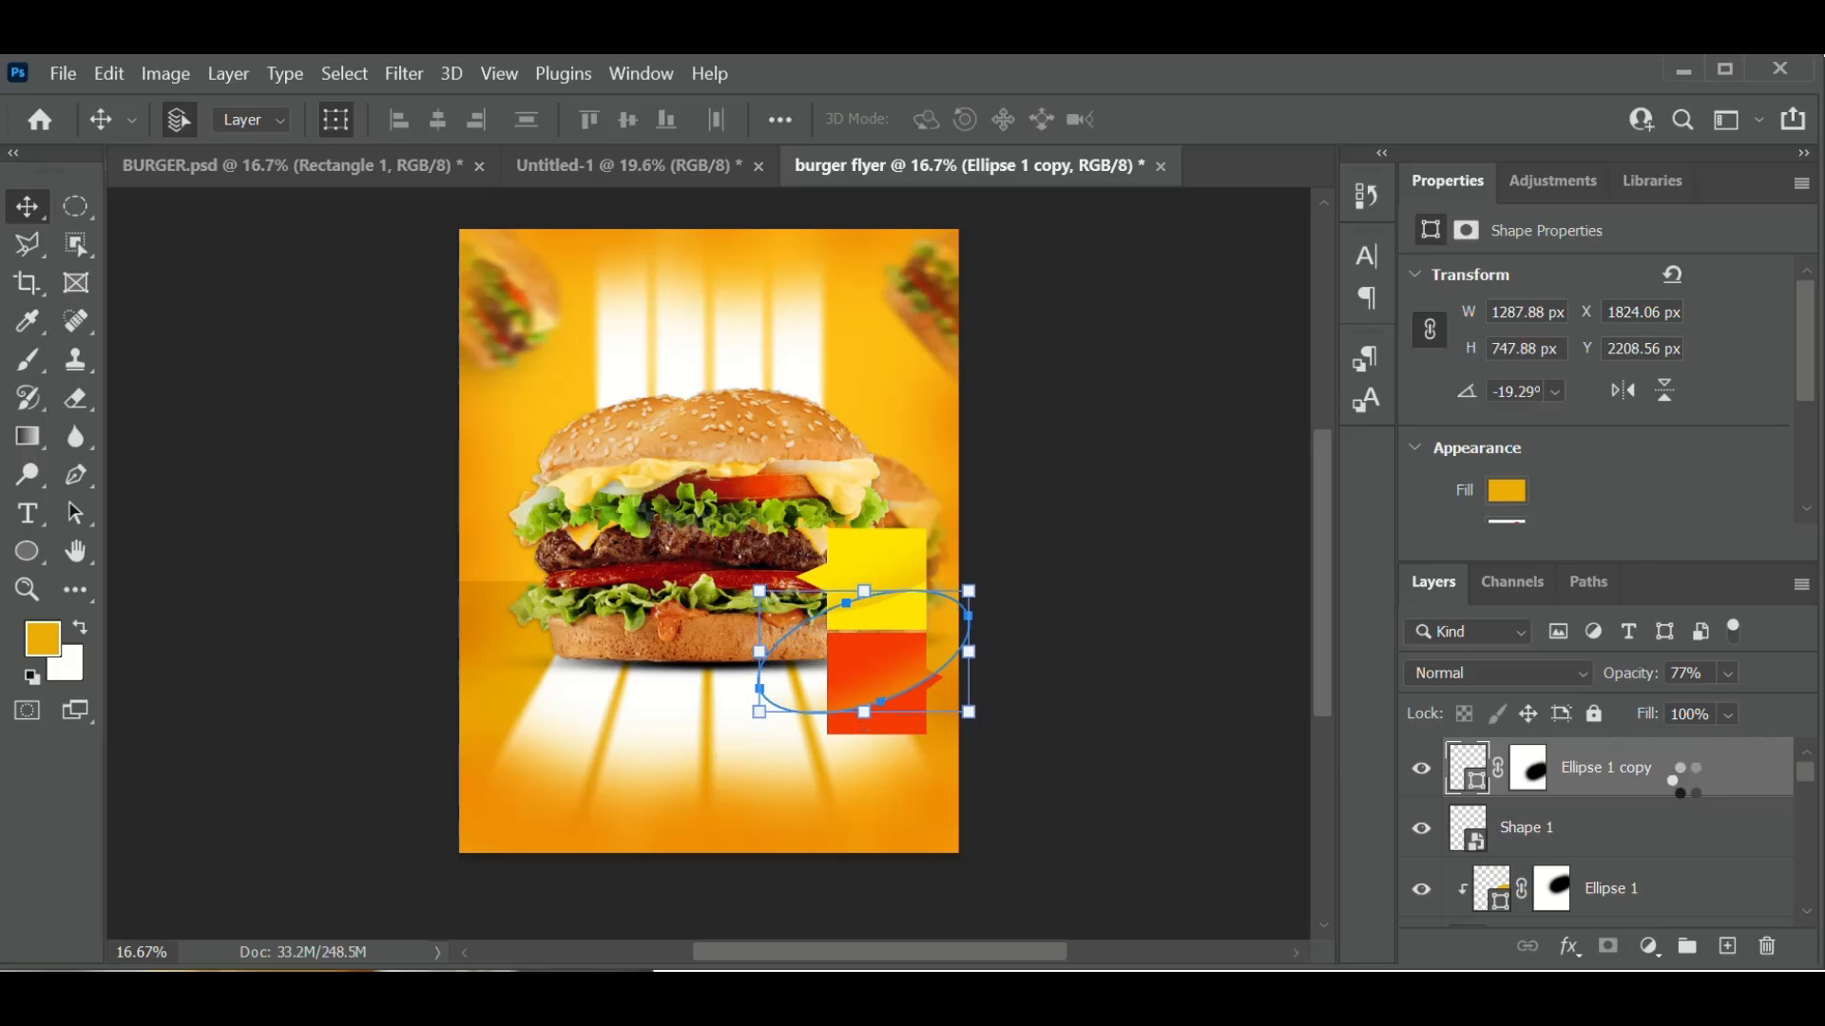
key("Up")
key("Up")
key("Up")
key("Up")
key("Up")
key("Up")
key("Up")
key("Up")
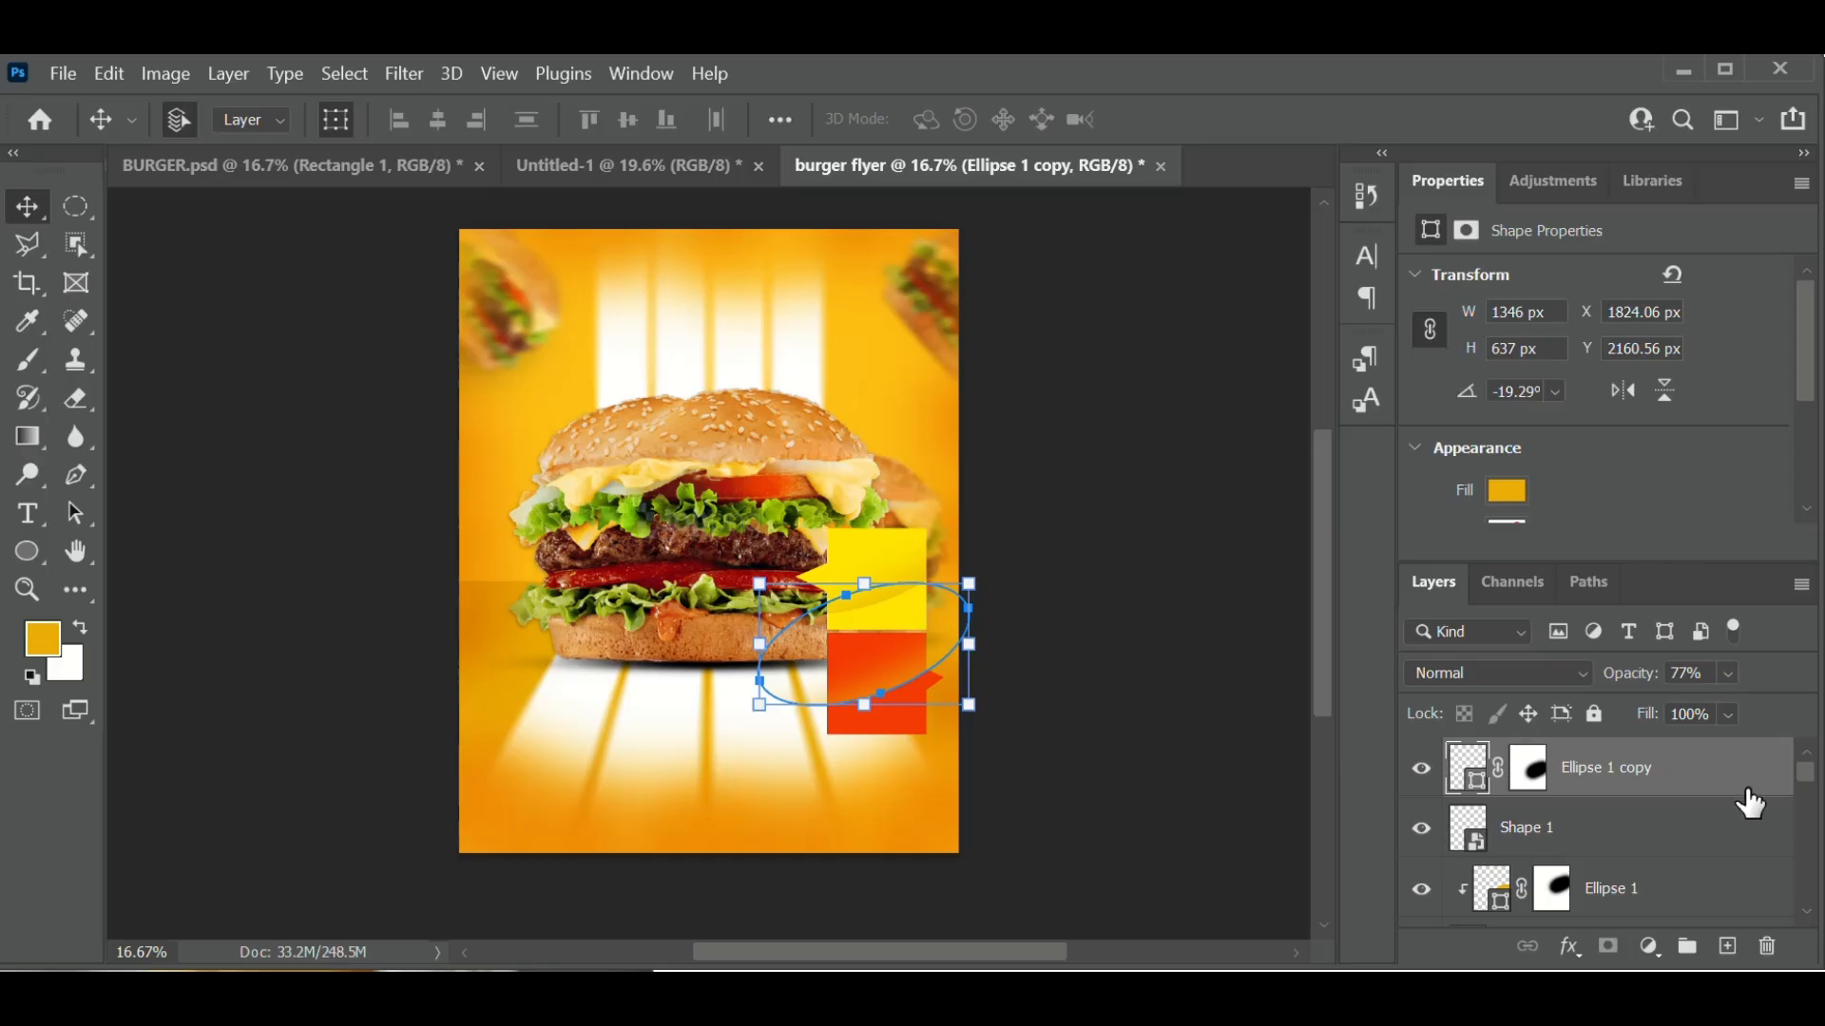
- Clip Ellipse 1 copy to the yellow-and-red shape beneath it
right_click(1729, 794)
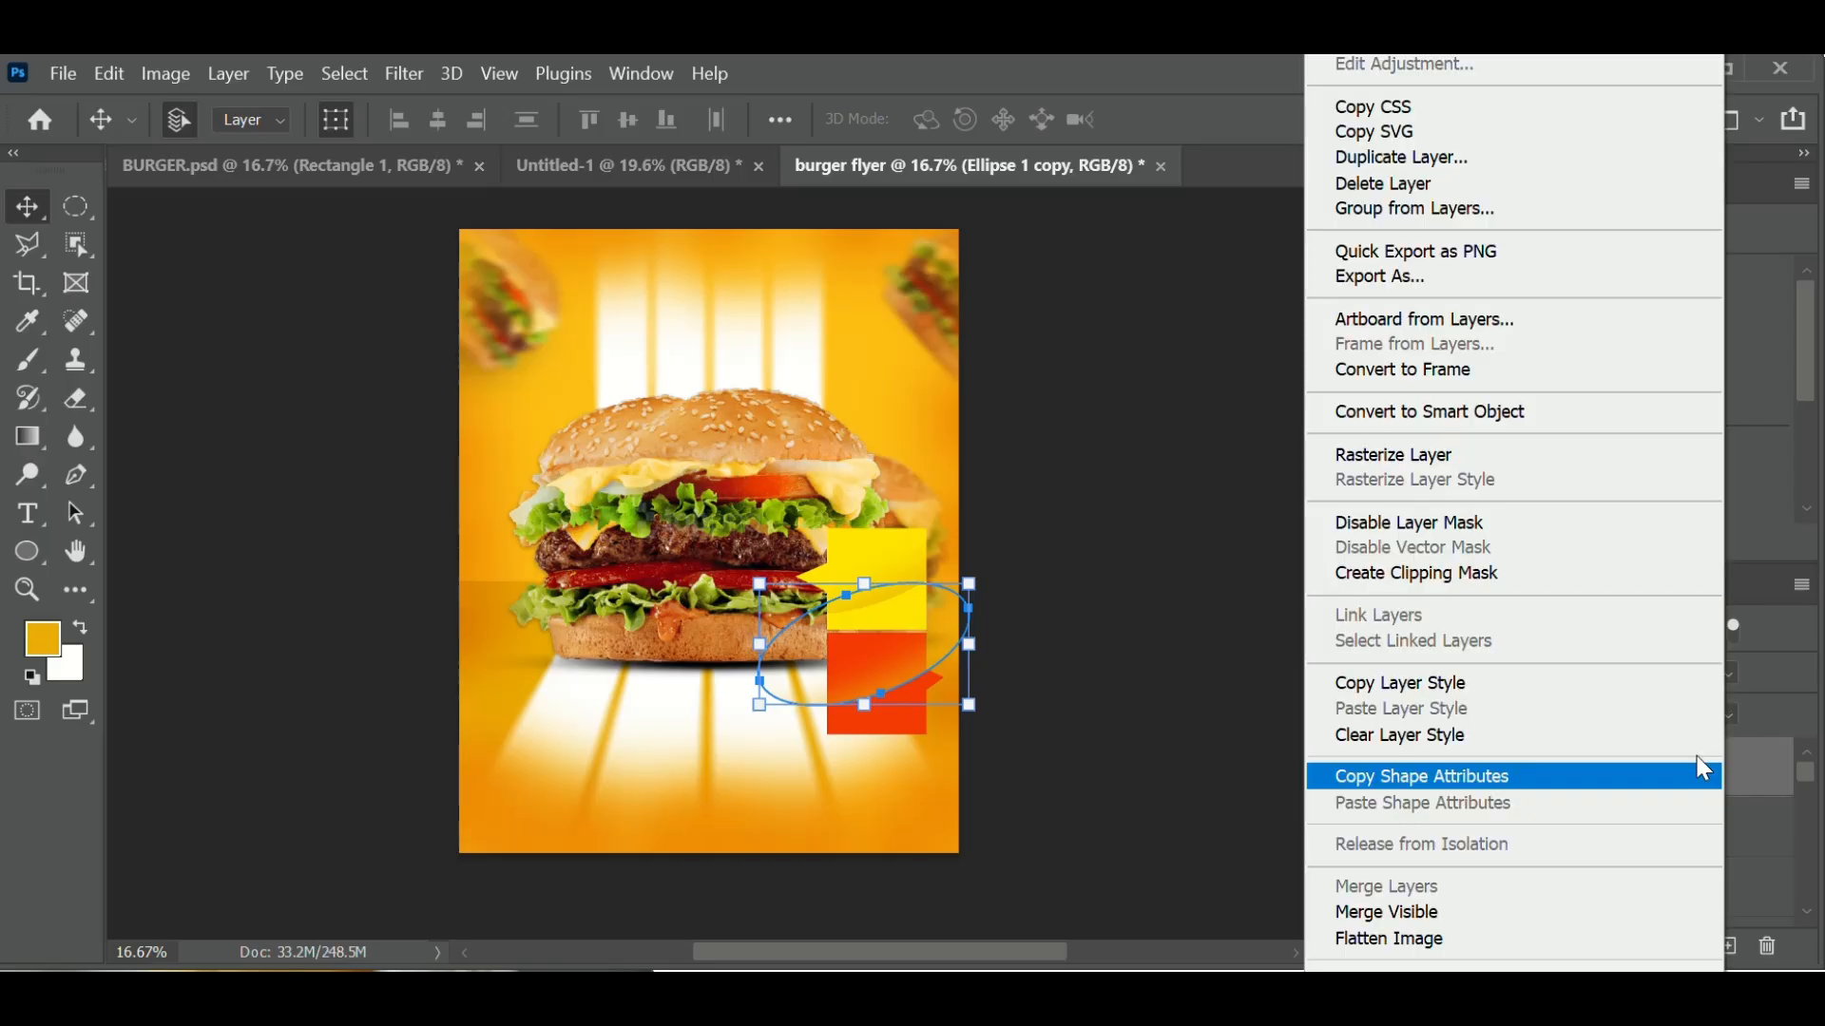
left_click(1403, 578)
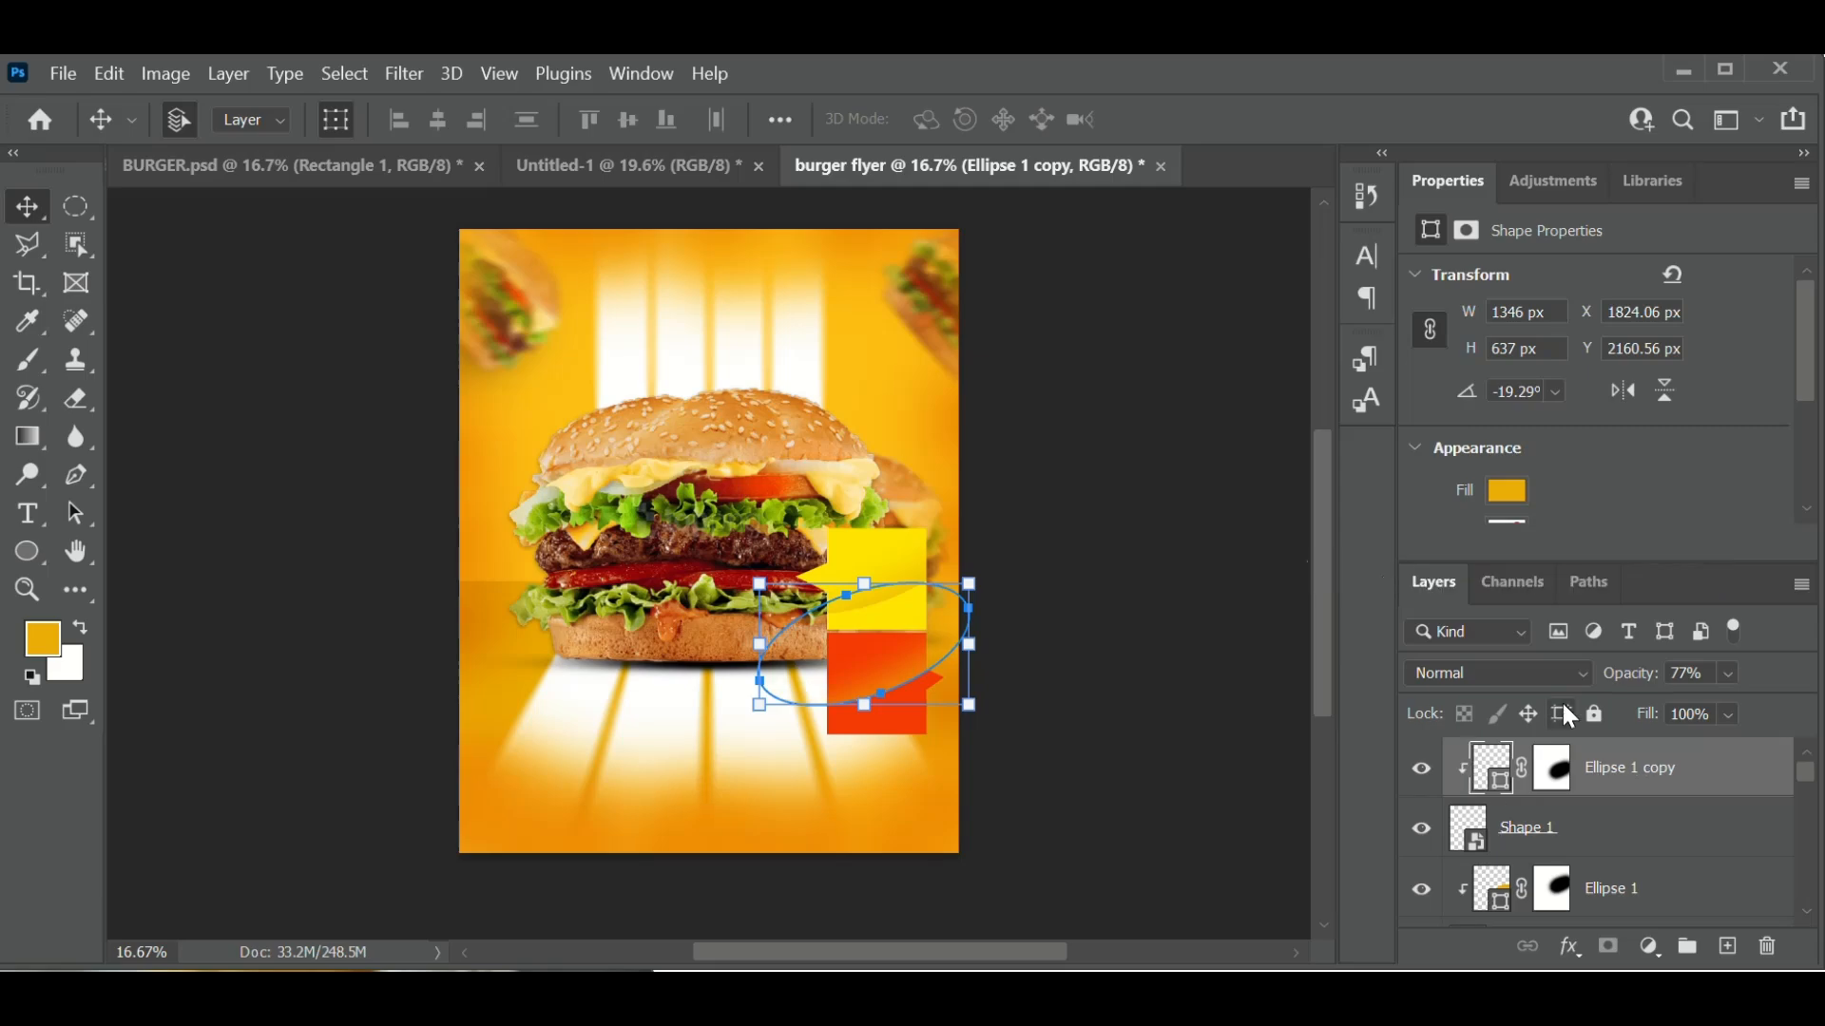
left_click(1481, 771)
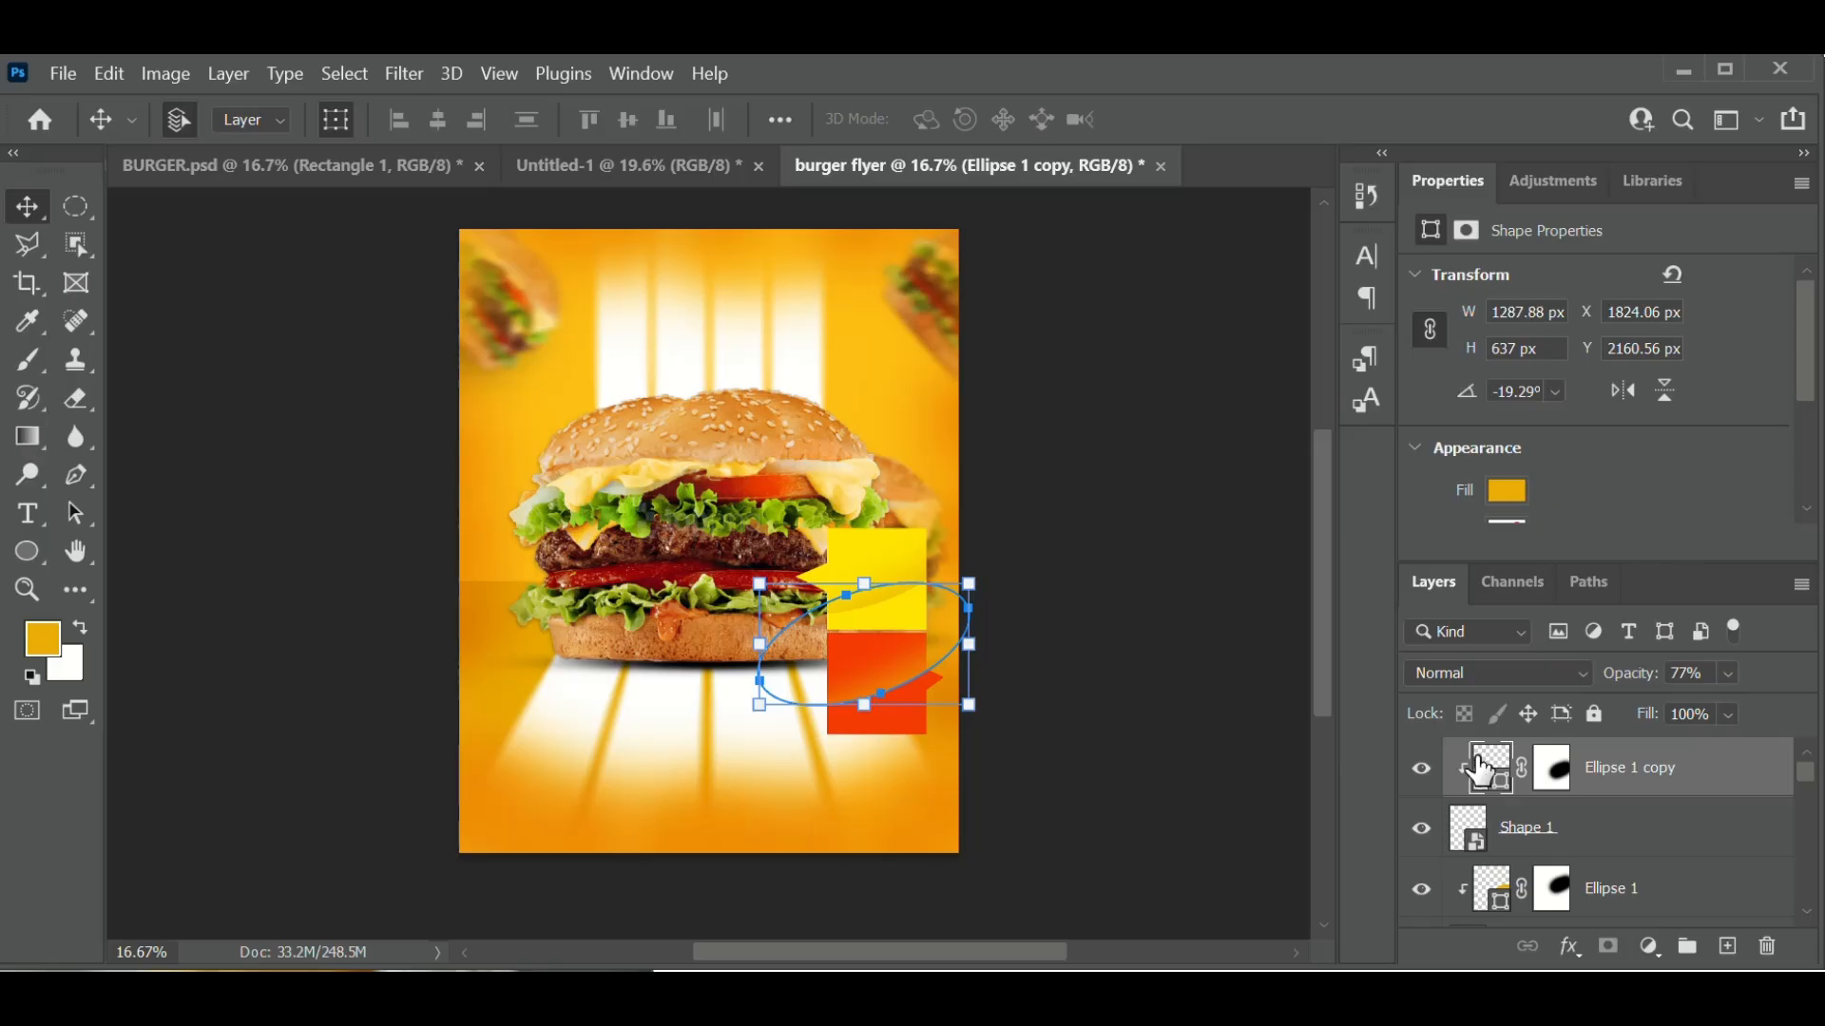
double_click(1480, 772)
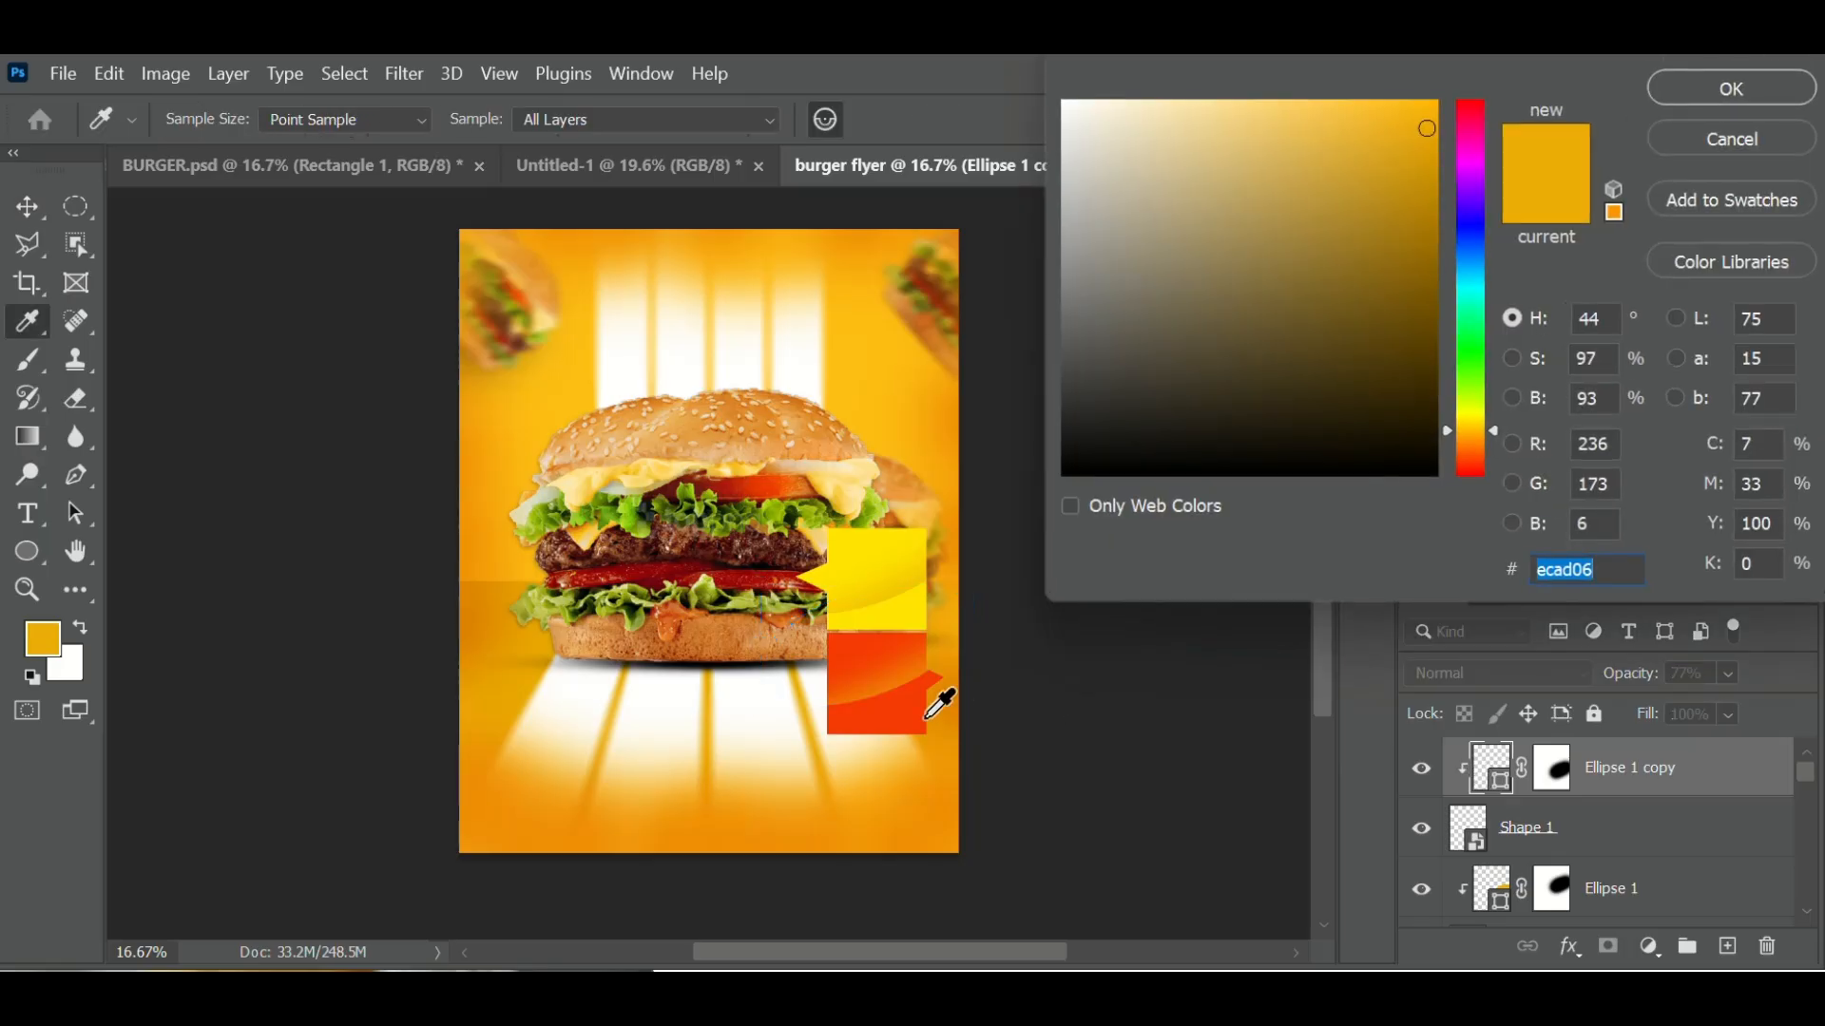
- Give the copied ellipse a pale cream fill, #fffde9
left_click(775, 551)
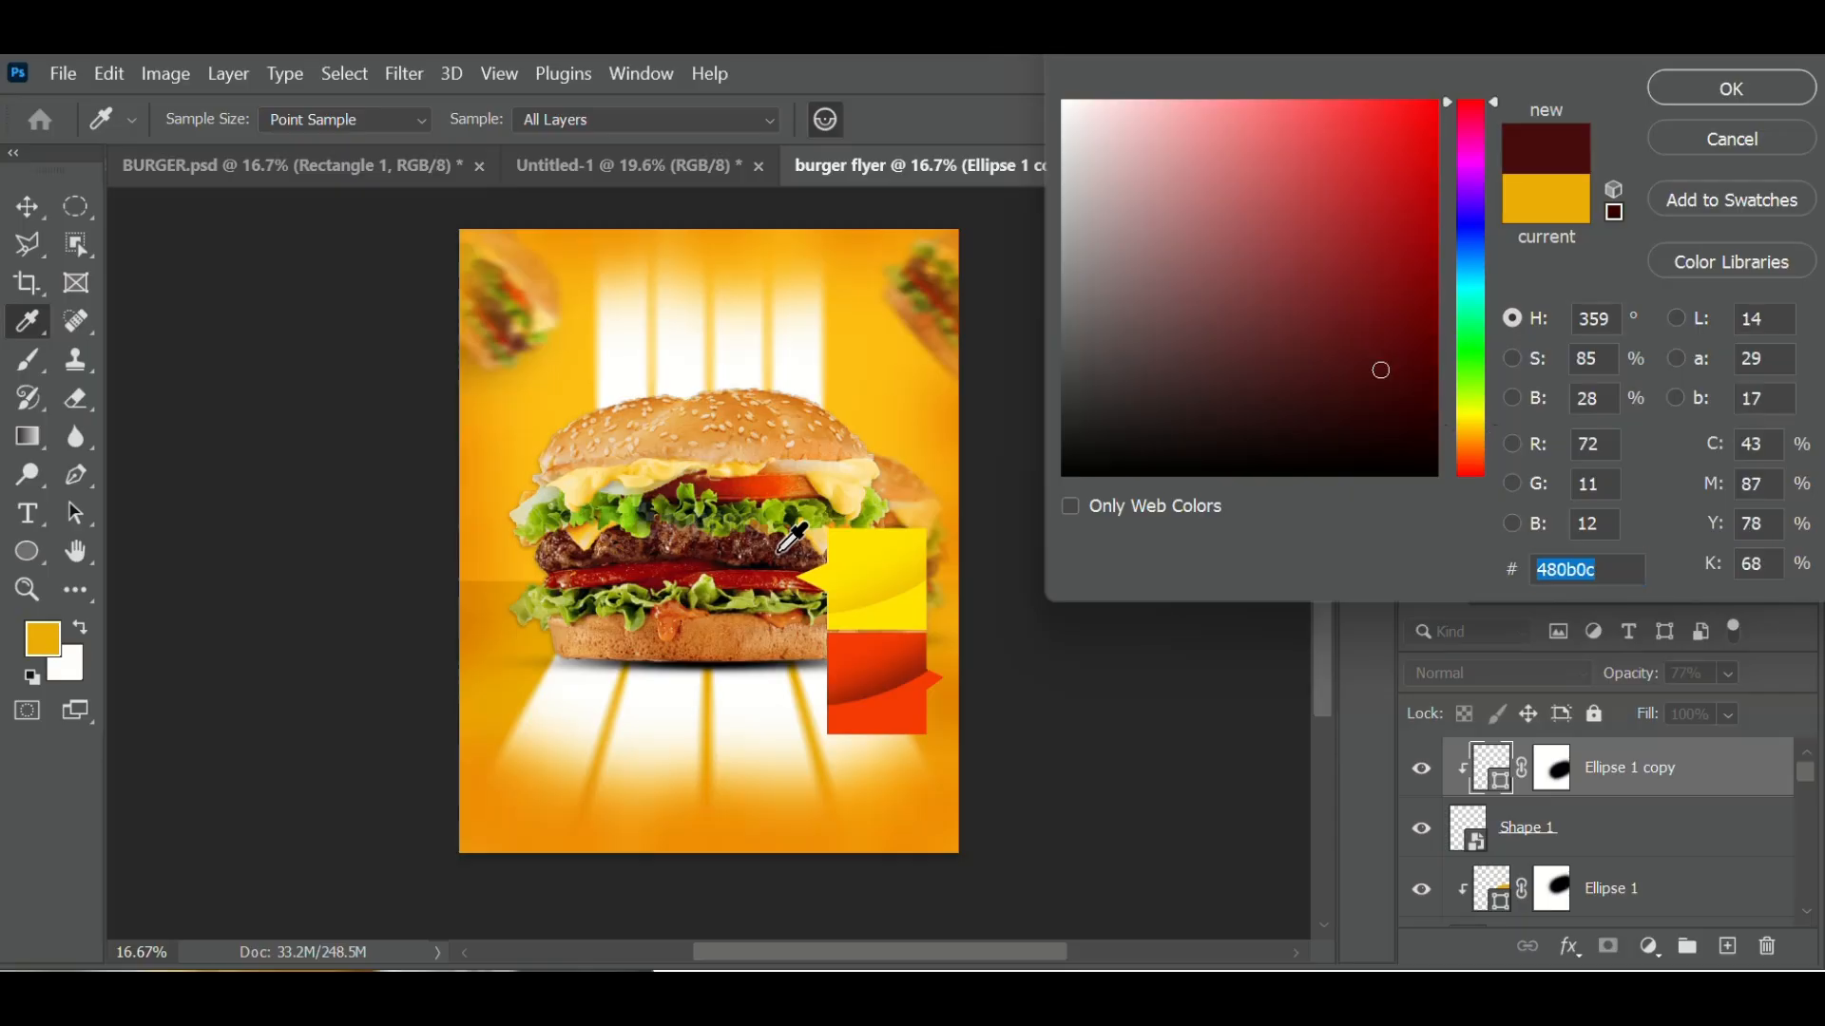
left_click(774, 574)
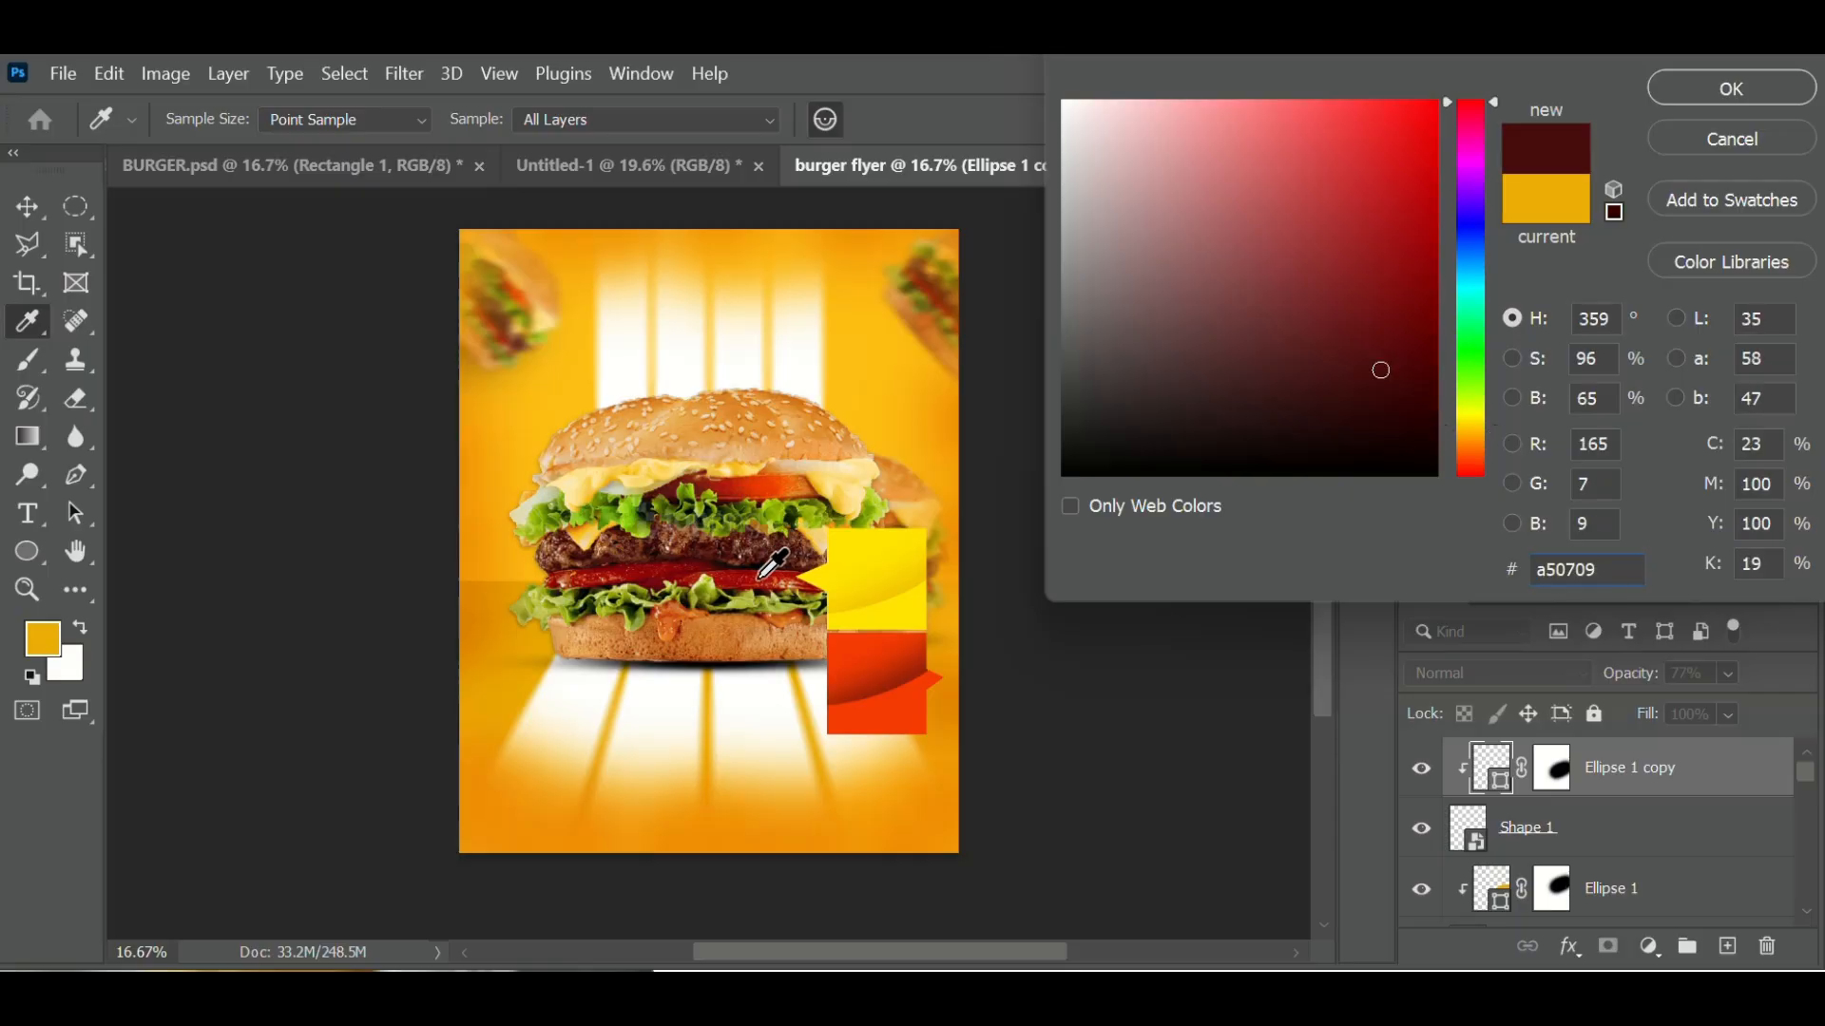
left_click(783, 574)
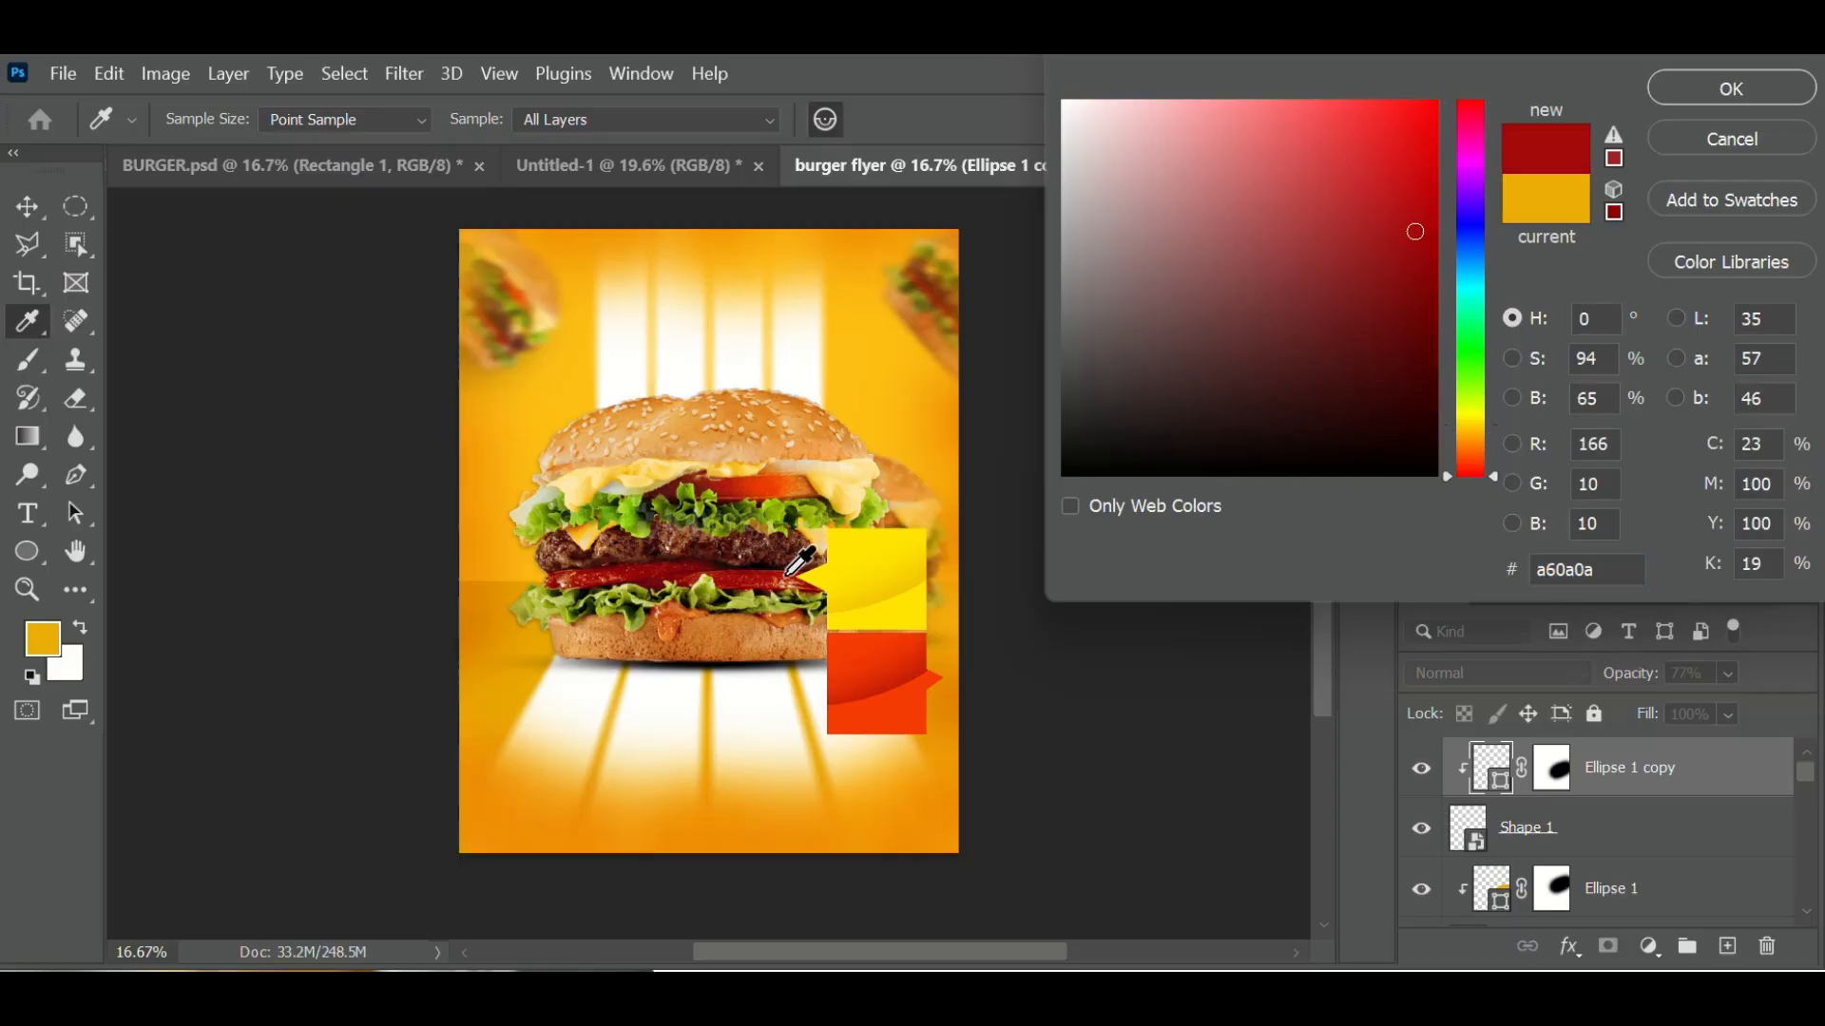
left_click(912, 724)
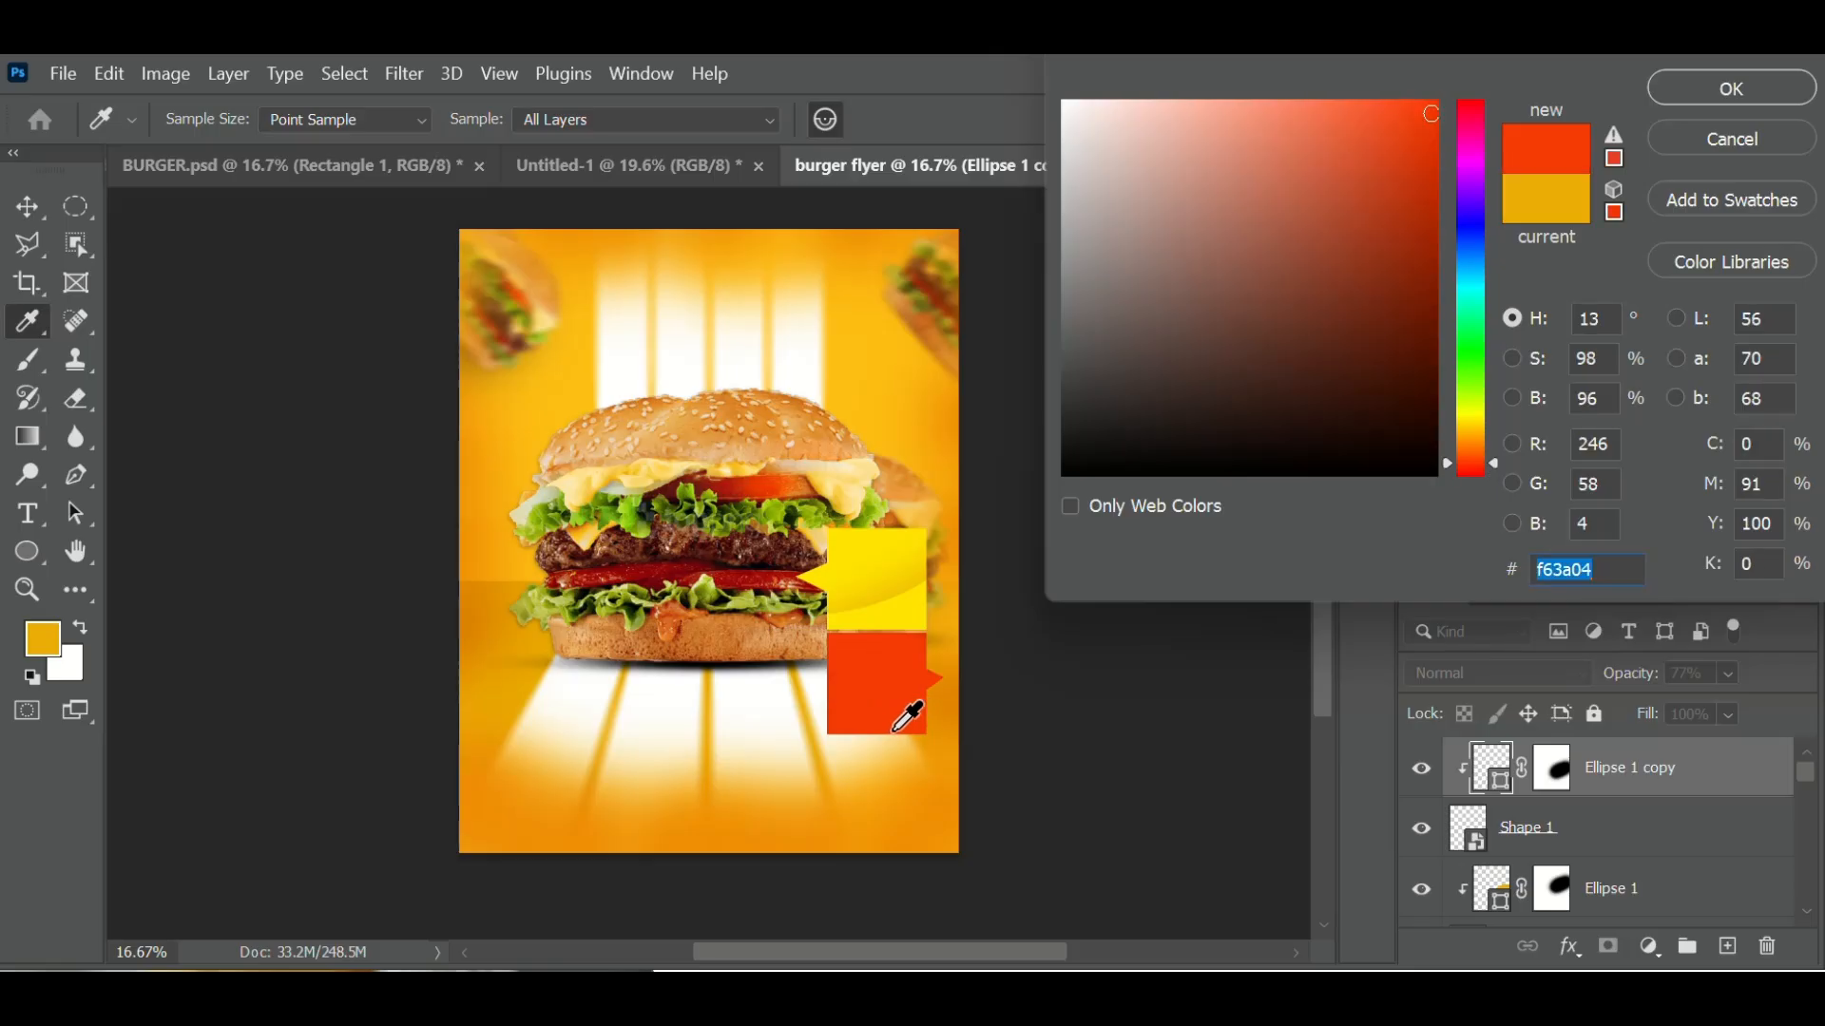
left_click(750, 564)
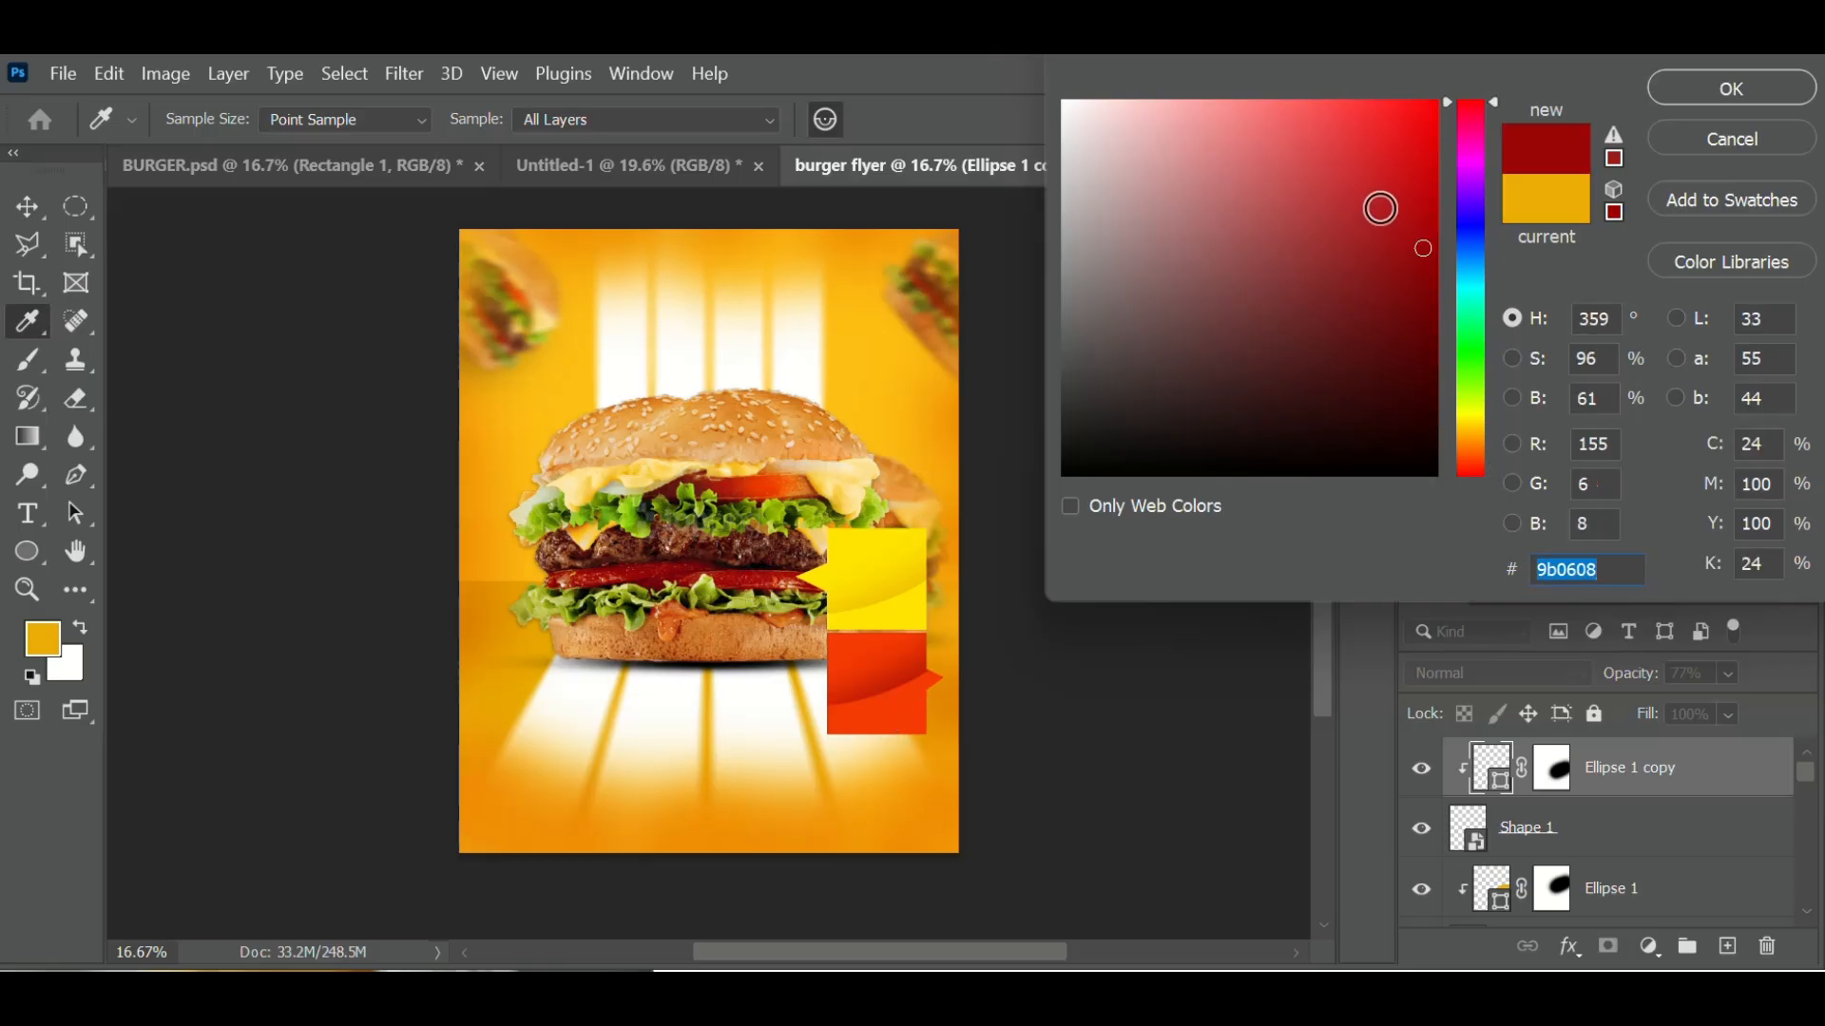
left_click(1383, 201)
left_click_drag(1389, 227, 1154, 43)
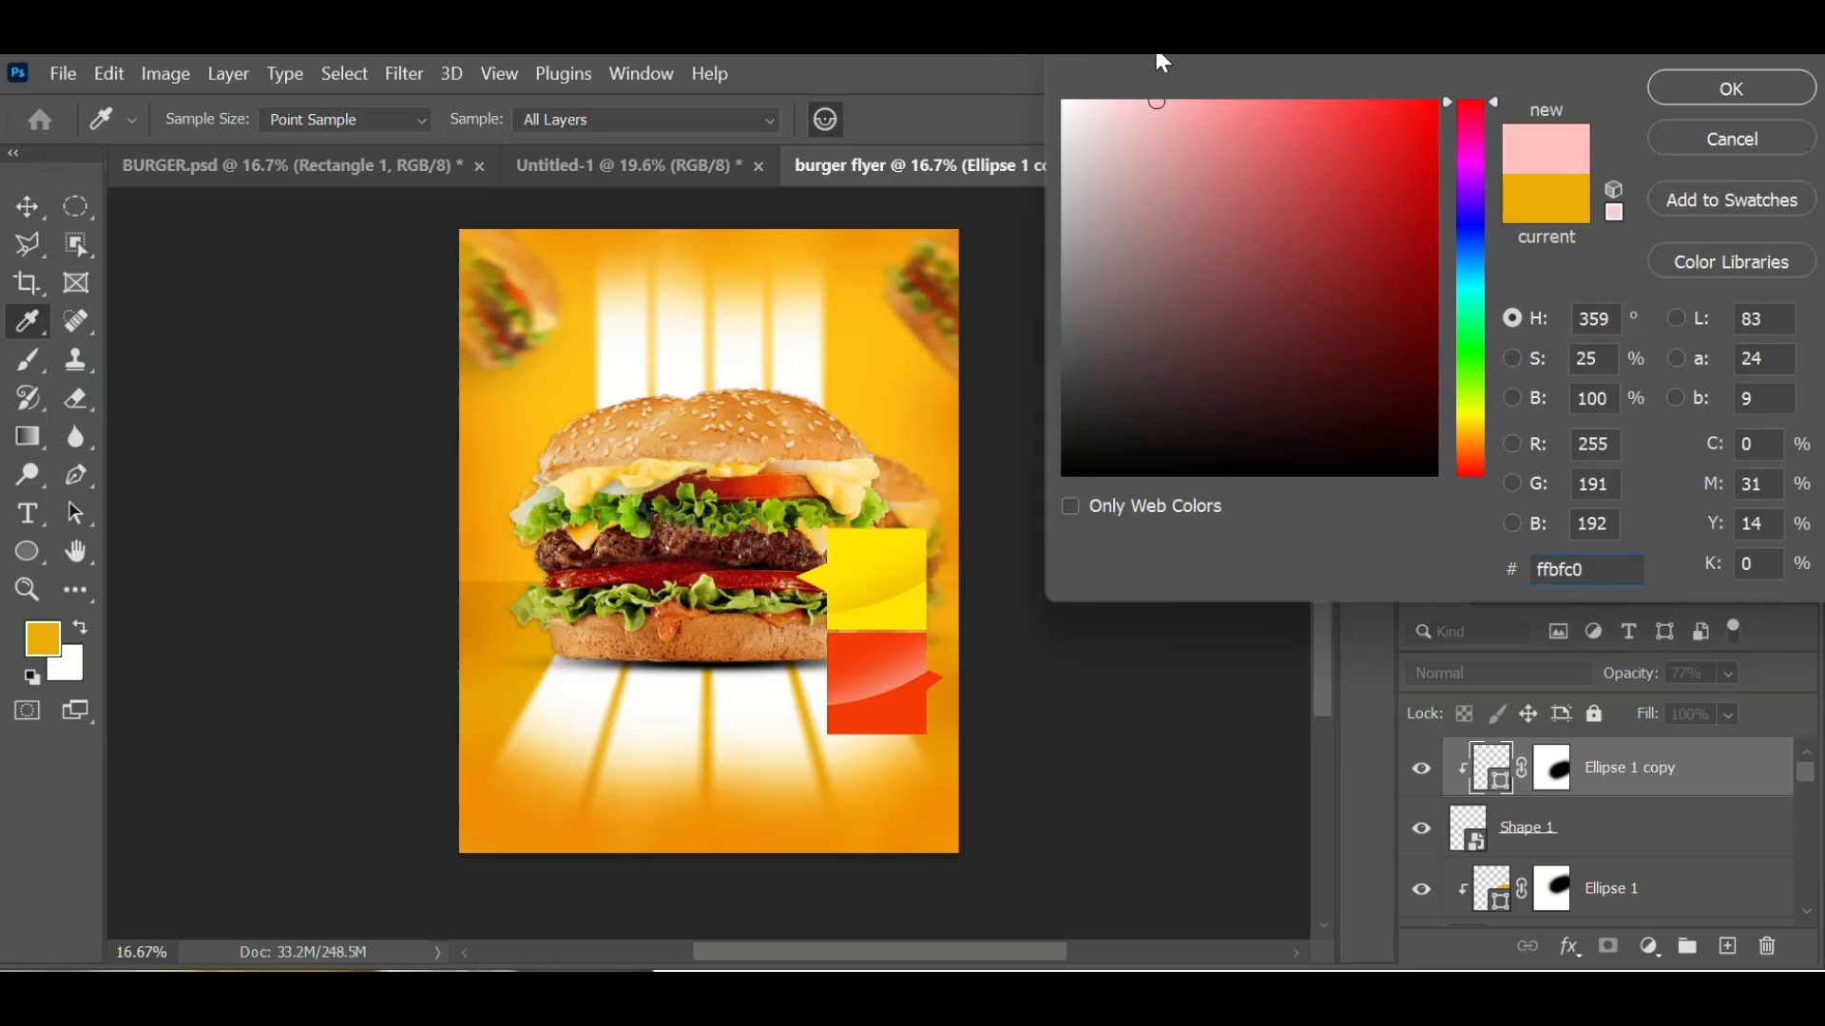
left_click(901, 534)
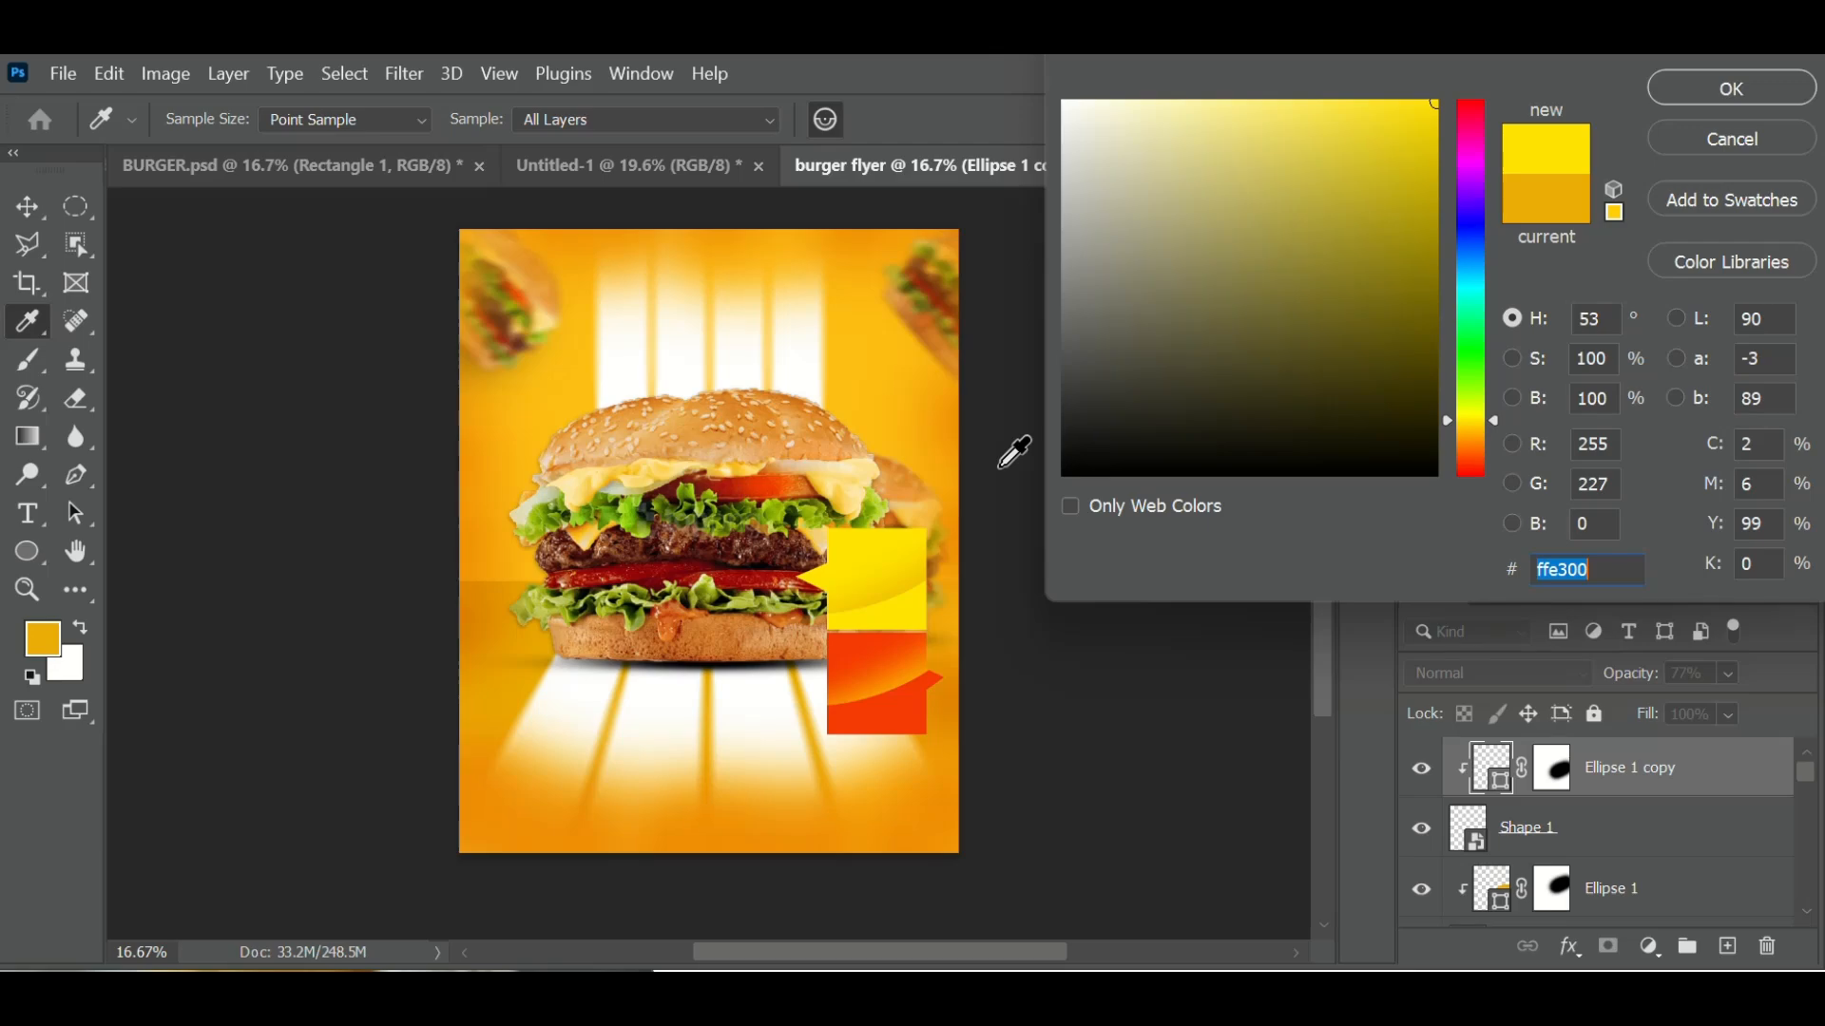
mouse_move(1308, 114)
left_mouse_down()
mouse_move(1096, 97)
mouse_move(1185, 163)
mouse_move(1209, 255)
mouse_move(1417, 333)
mouse_move(1315, 175)
mouse_move(1232, 99)
mouse_move(1275, 77)
mouse_move(1141, 114)
mouse_move(1094, 100)
left_mouse_up()
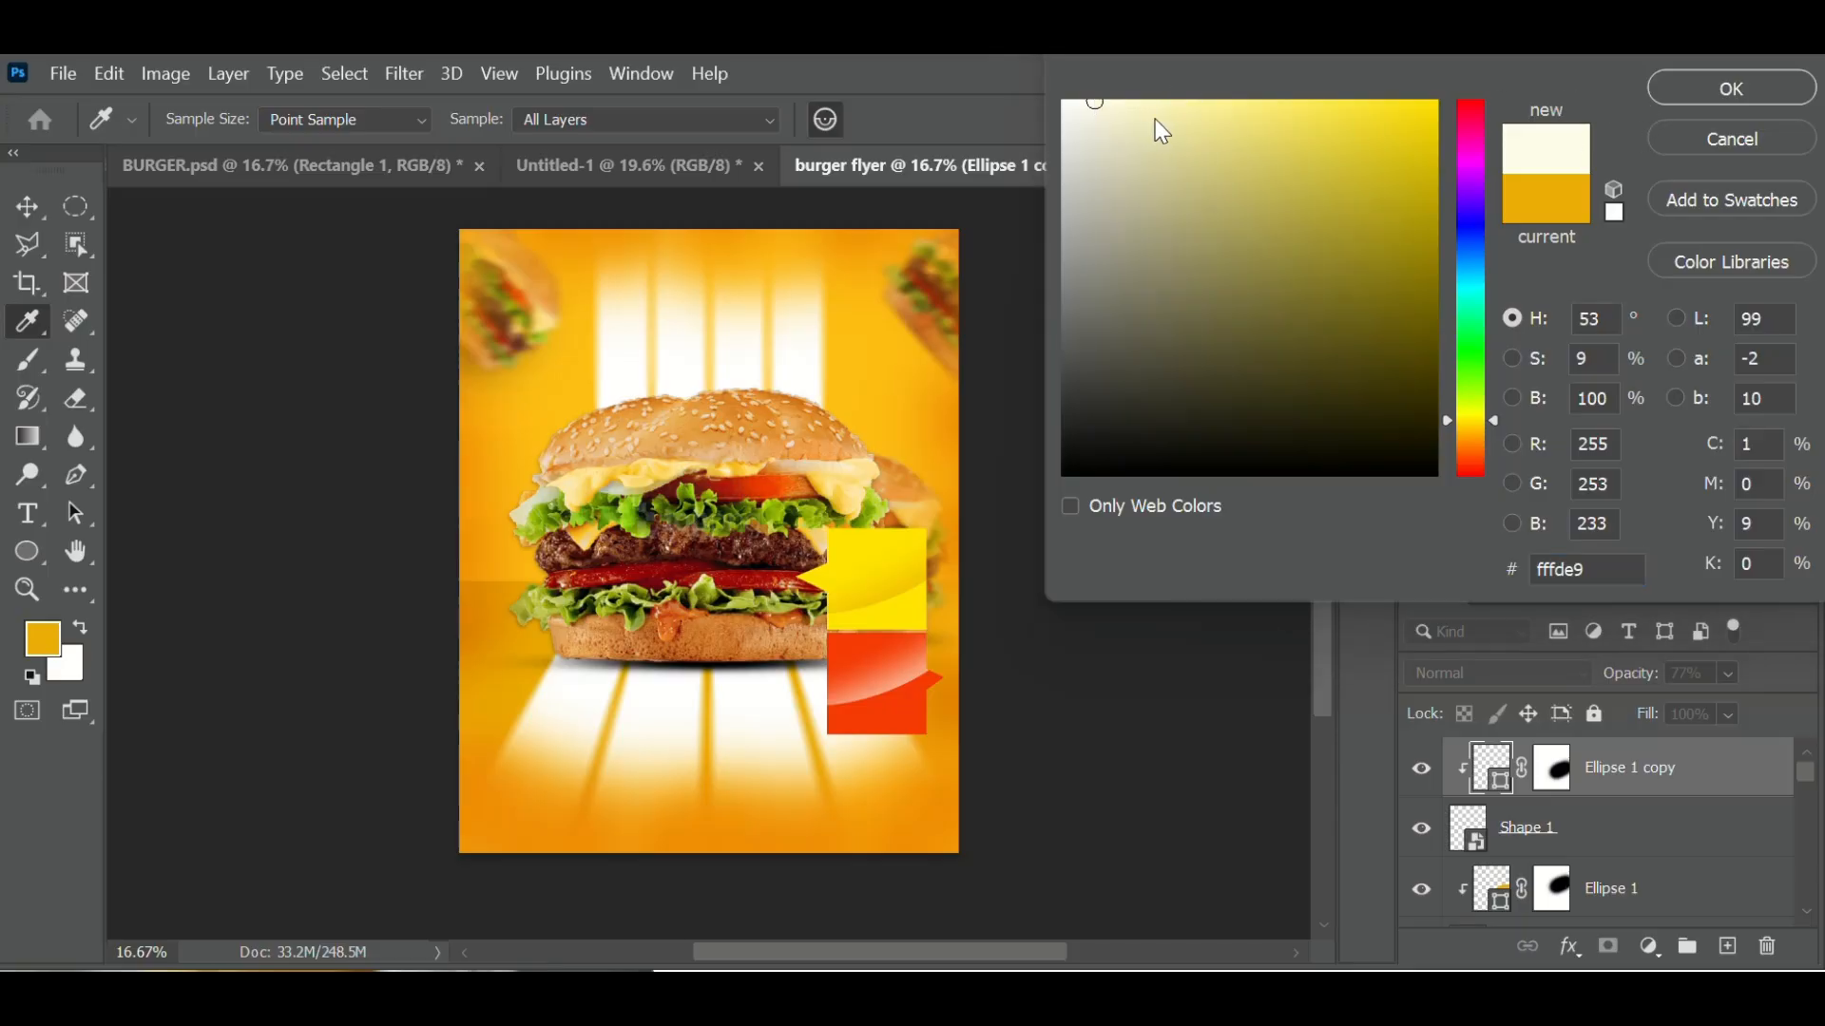
left_click(1739, 88)
key("v")
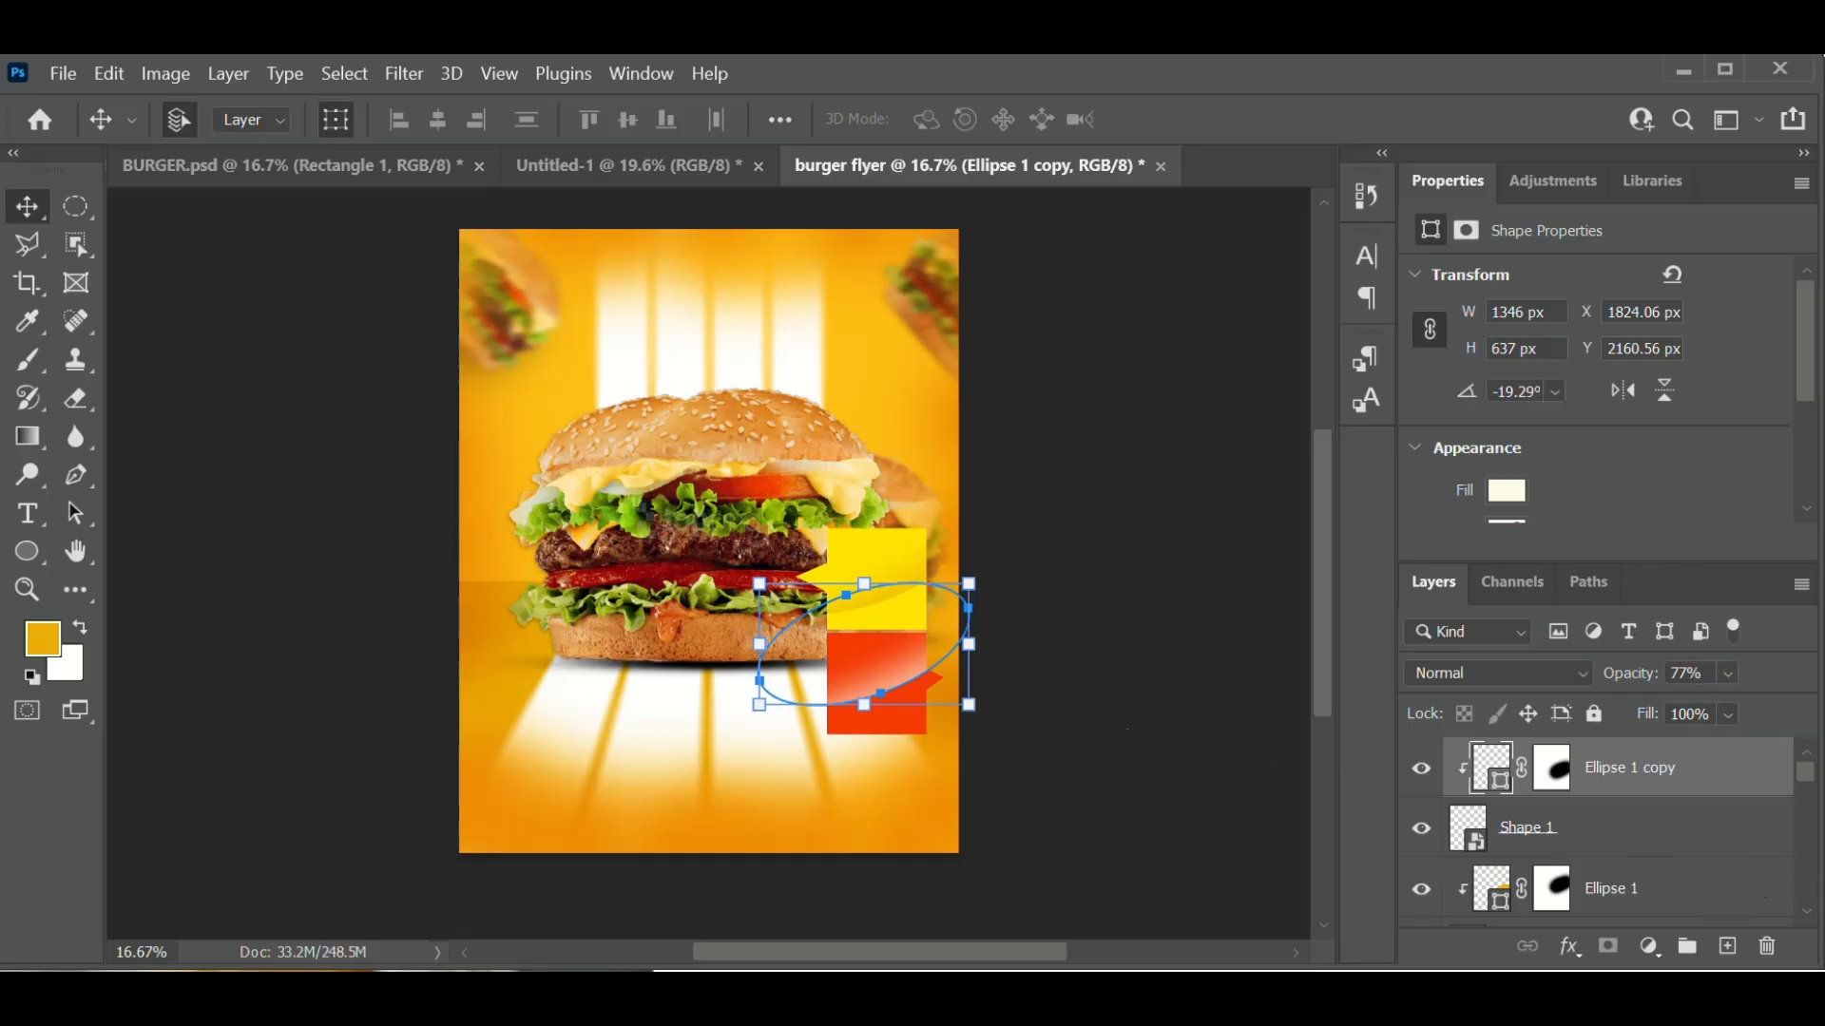
- Add a two-line Impact text layer starting with 'BEST' above the burger
left_click(40, 520)
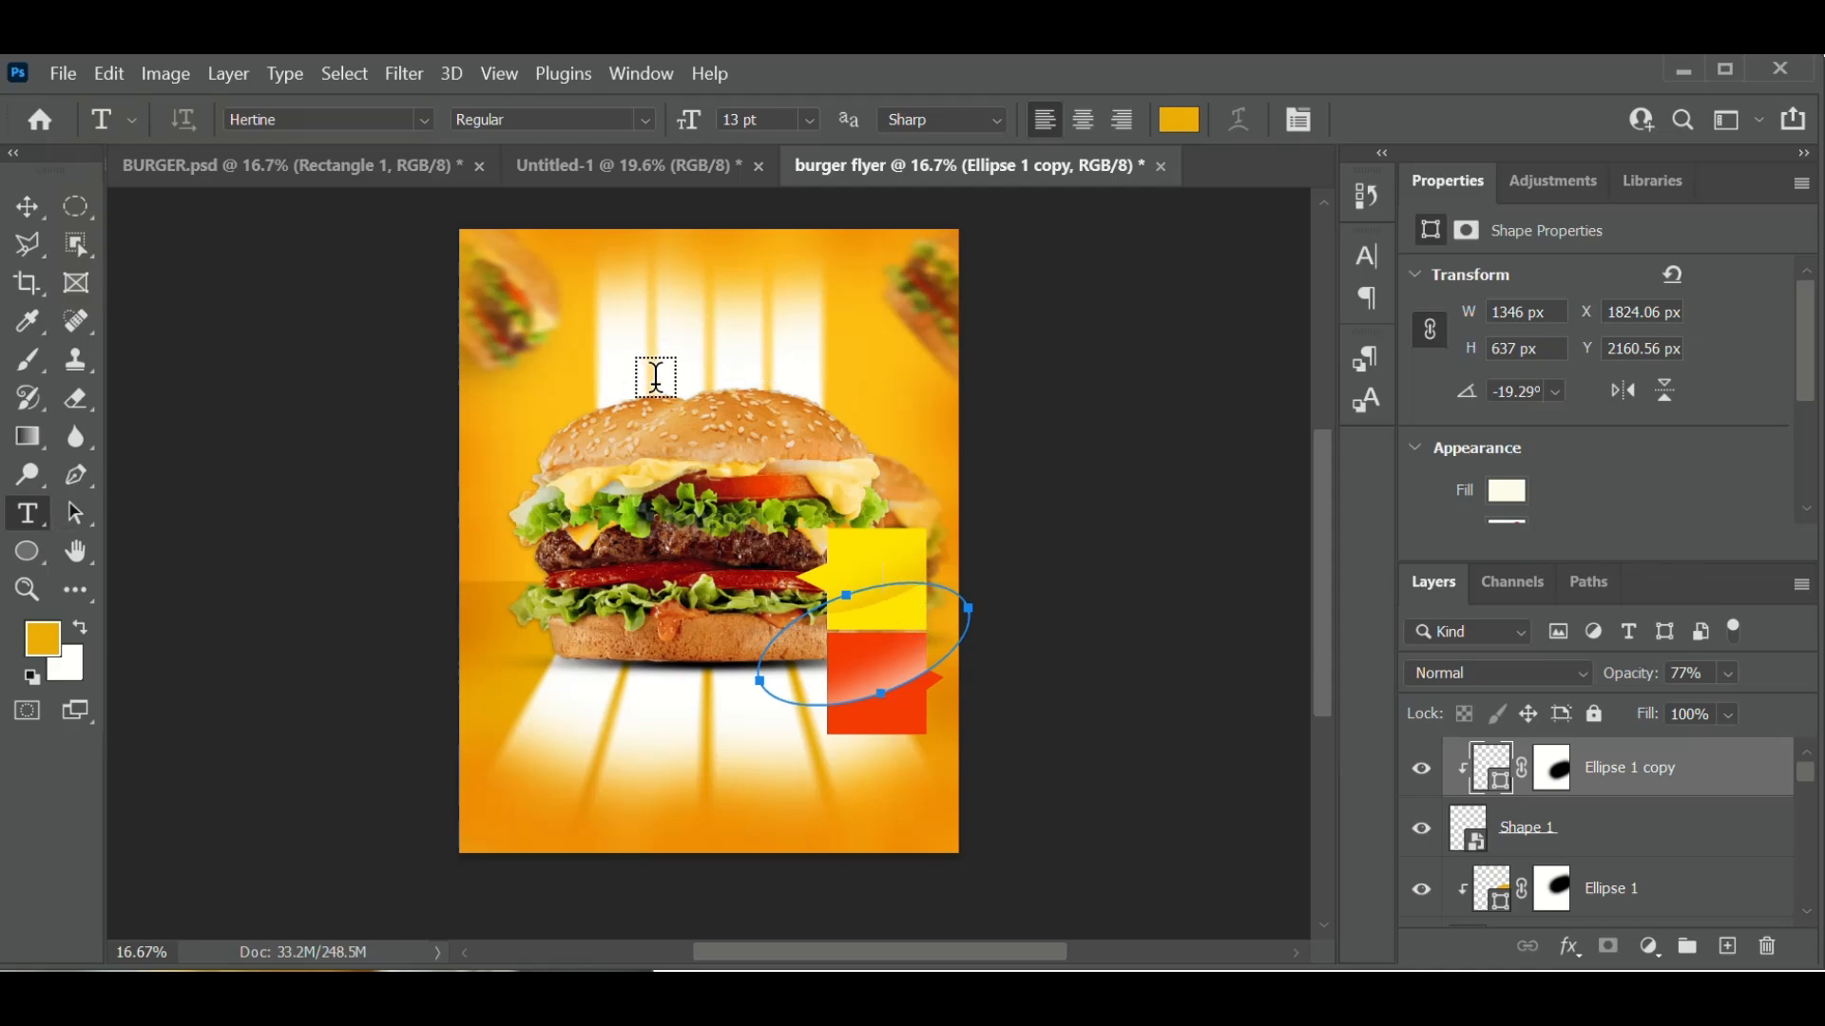
left_click(678, 324)
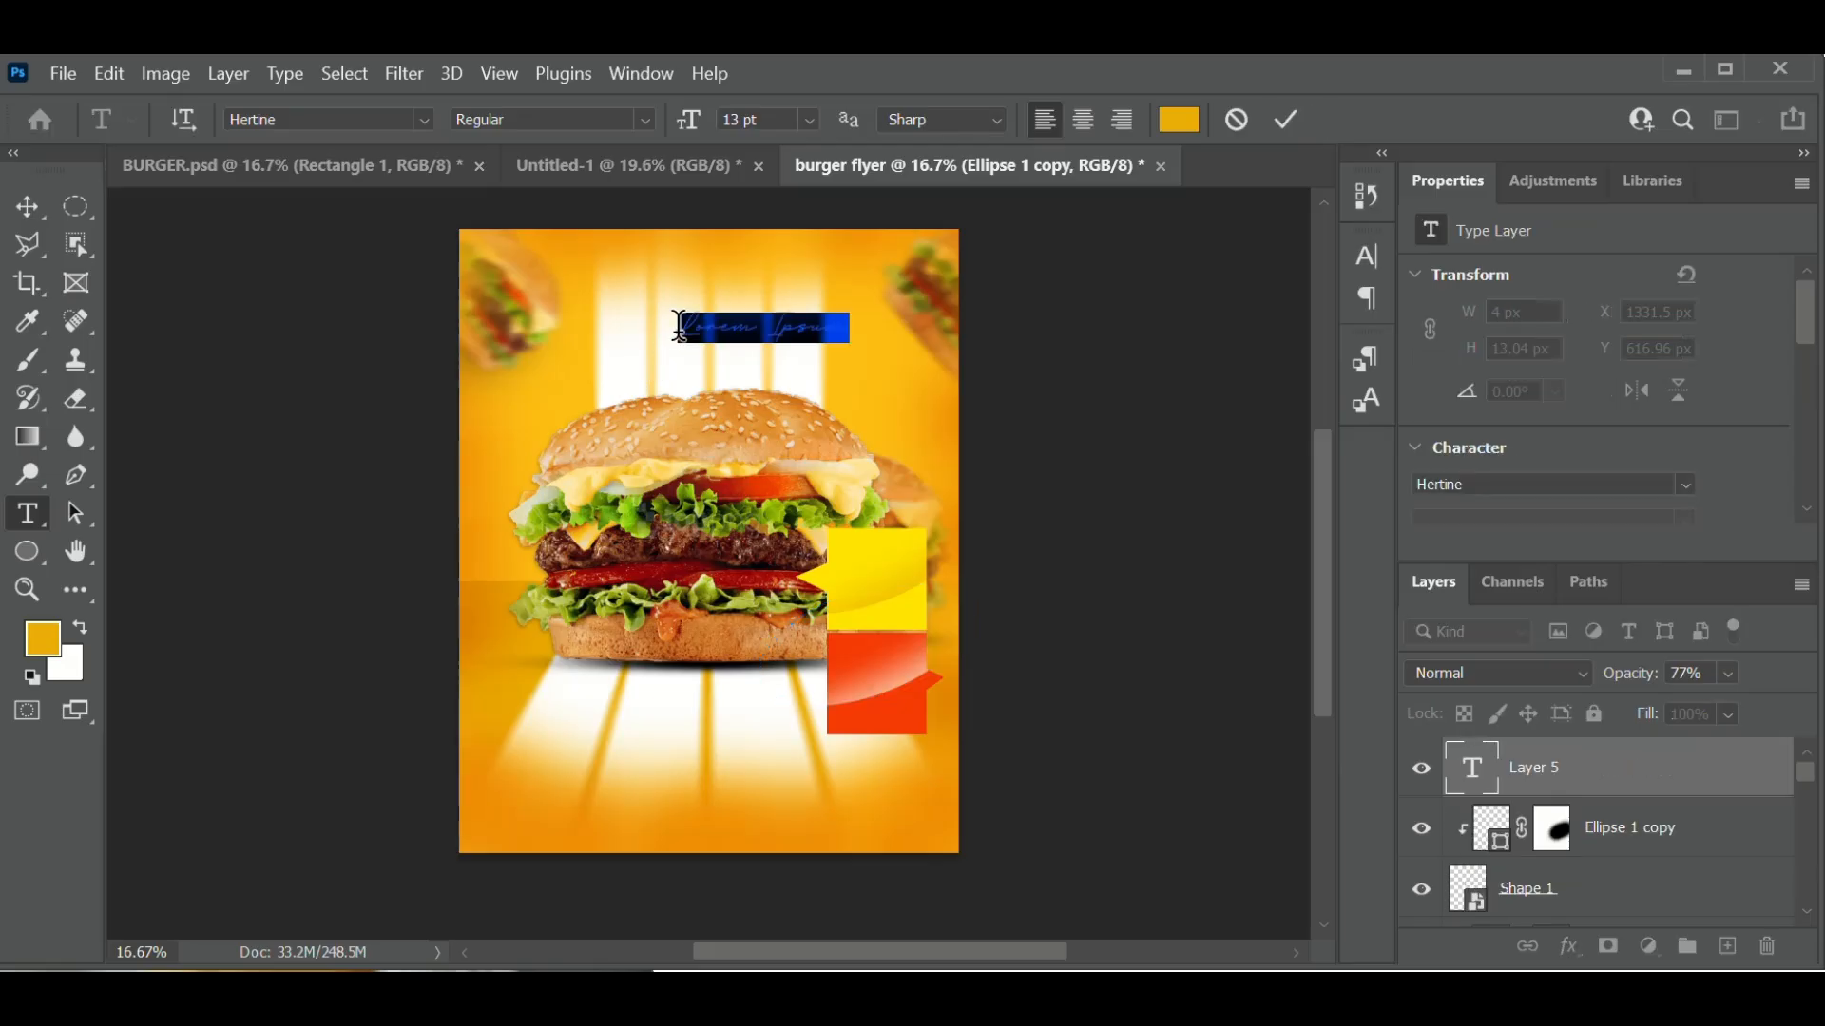
left_click(421, 132)
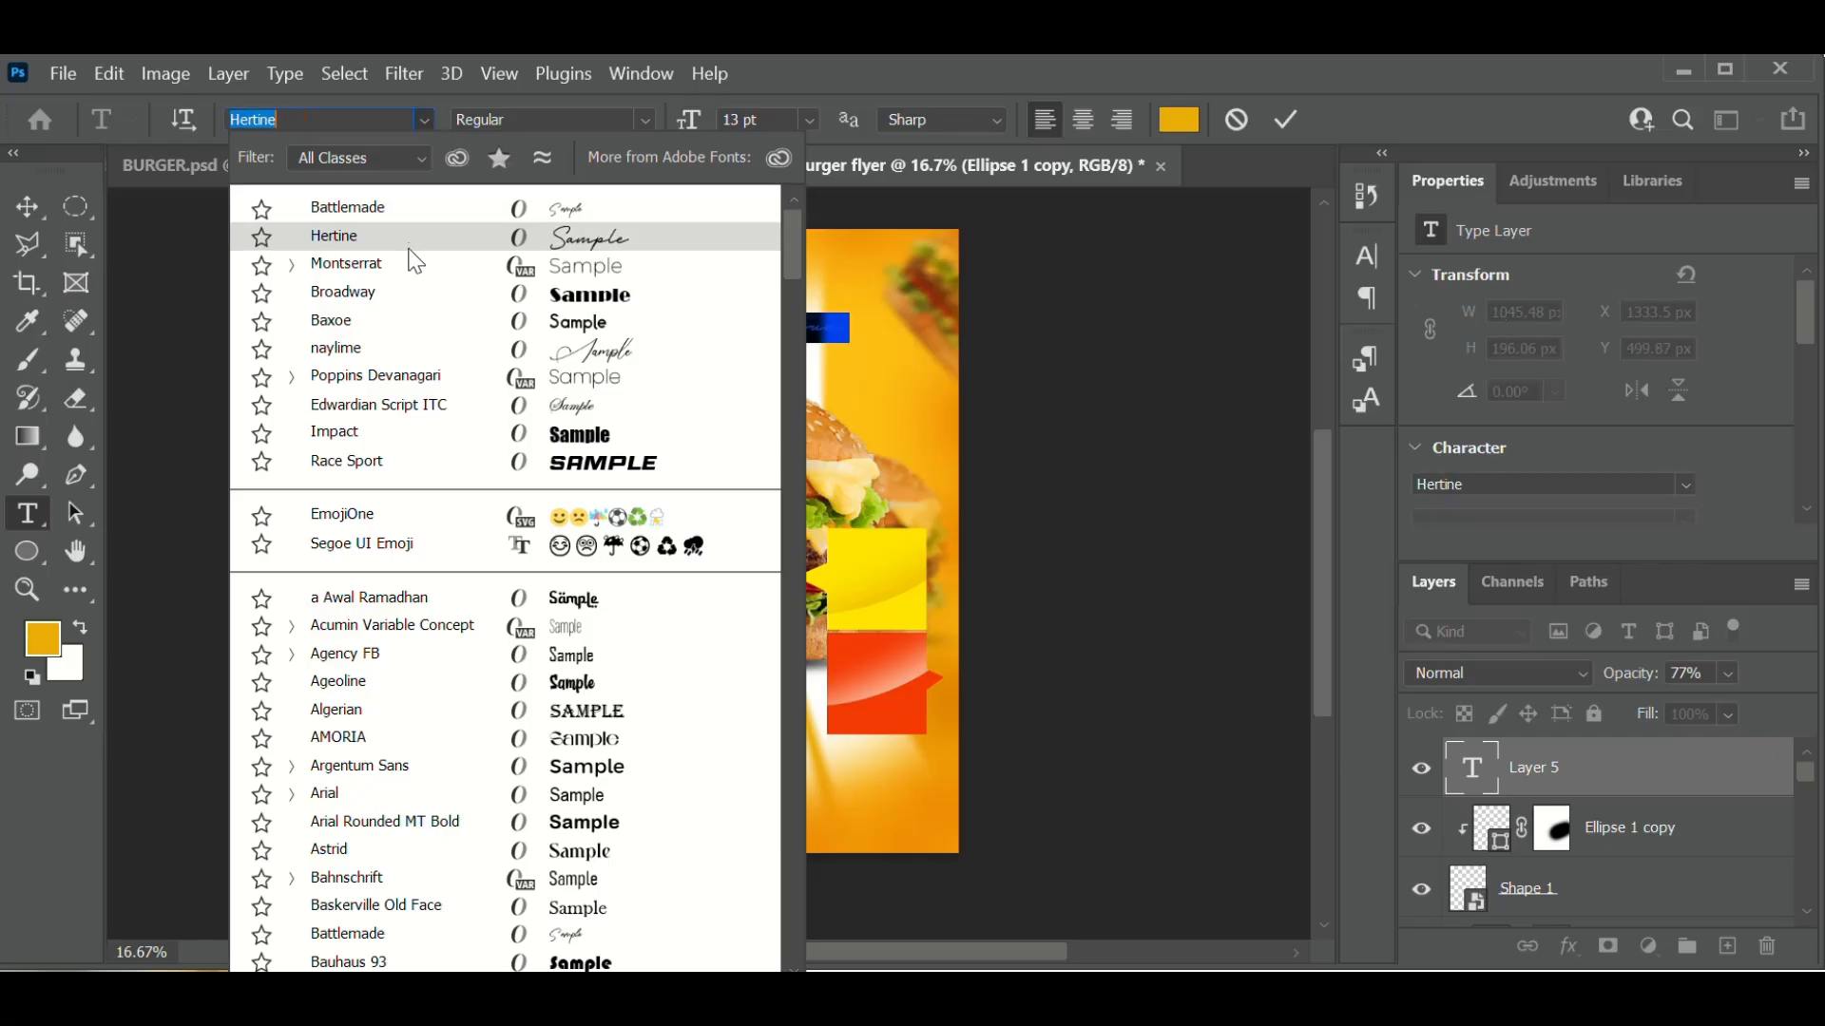
left_click(411, 438)
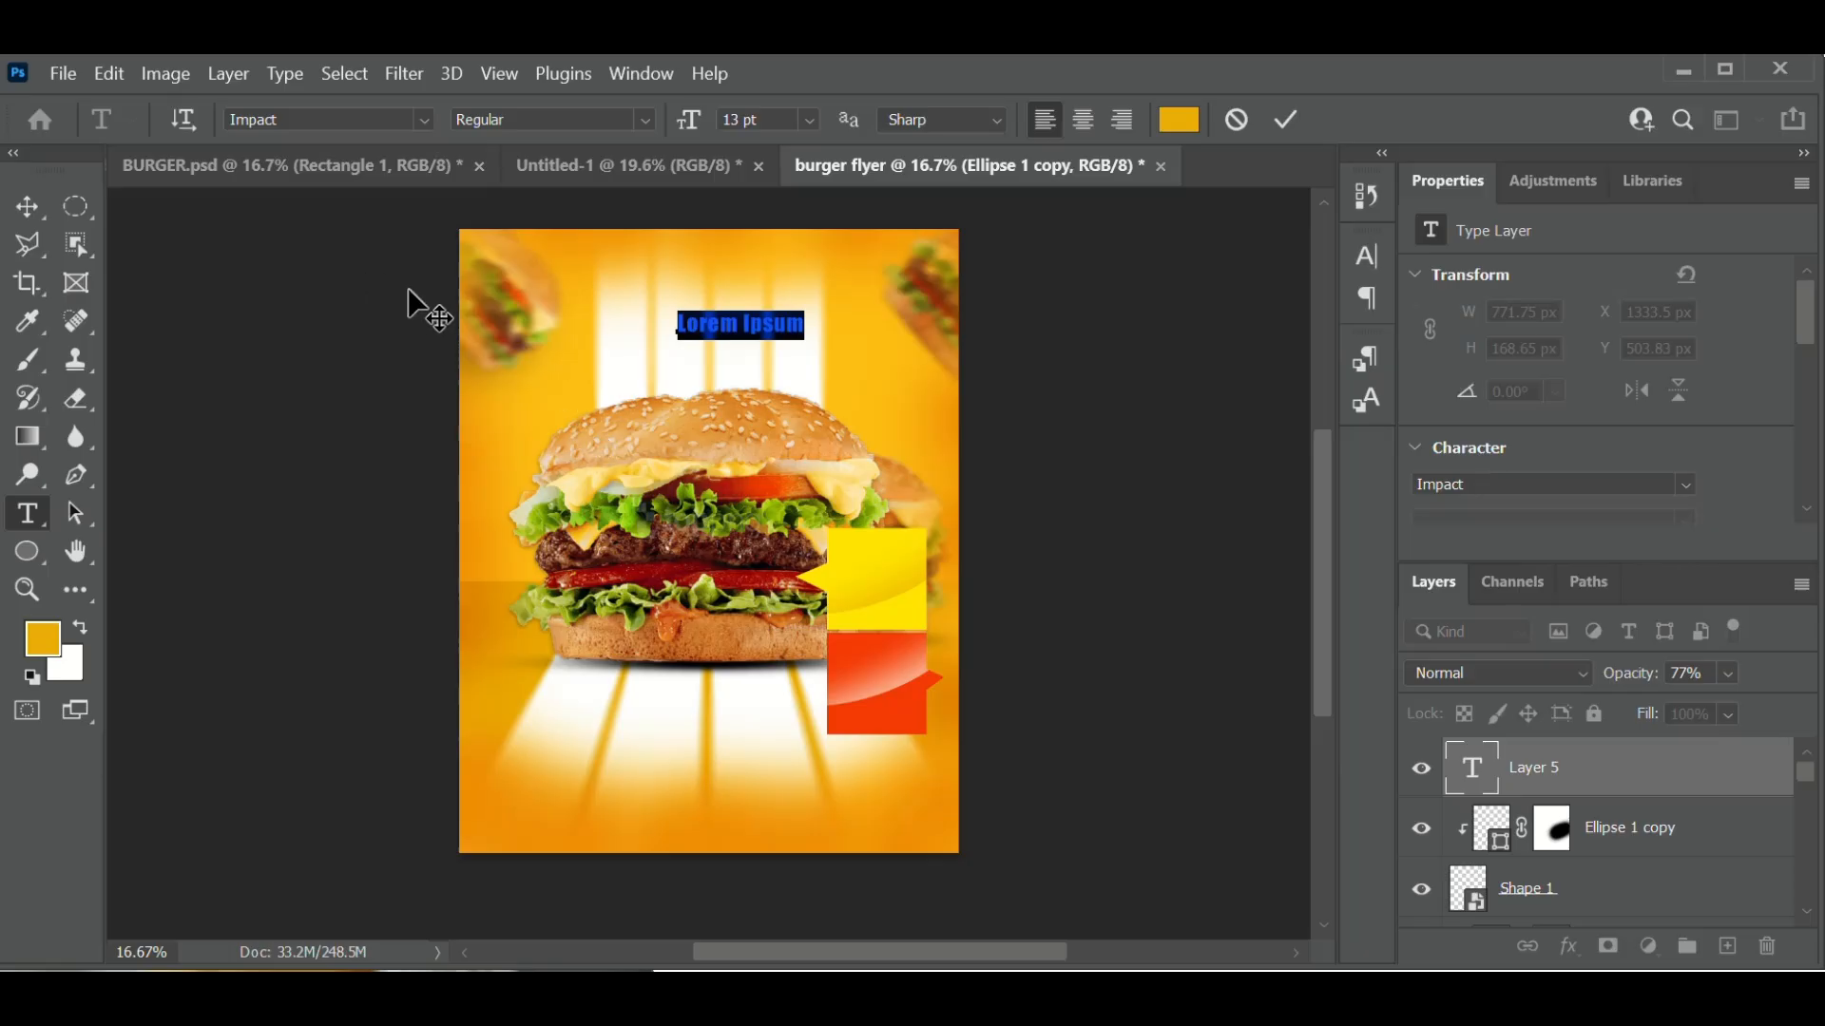
key("Right")
type("Bes")
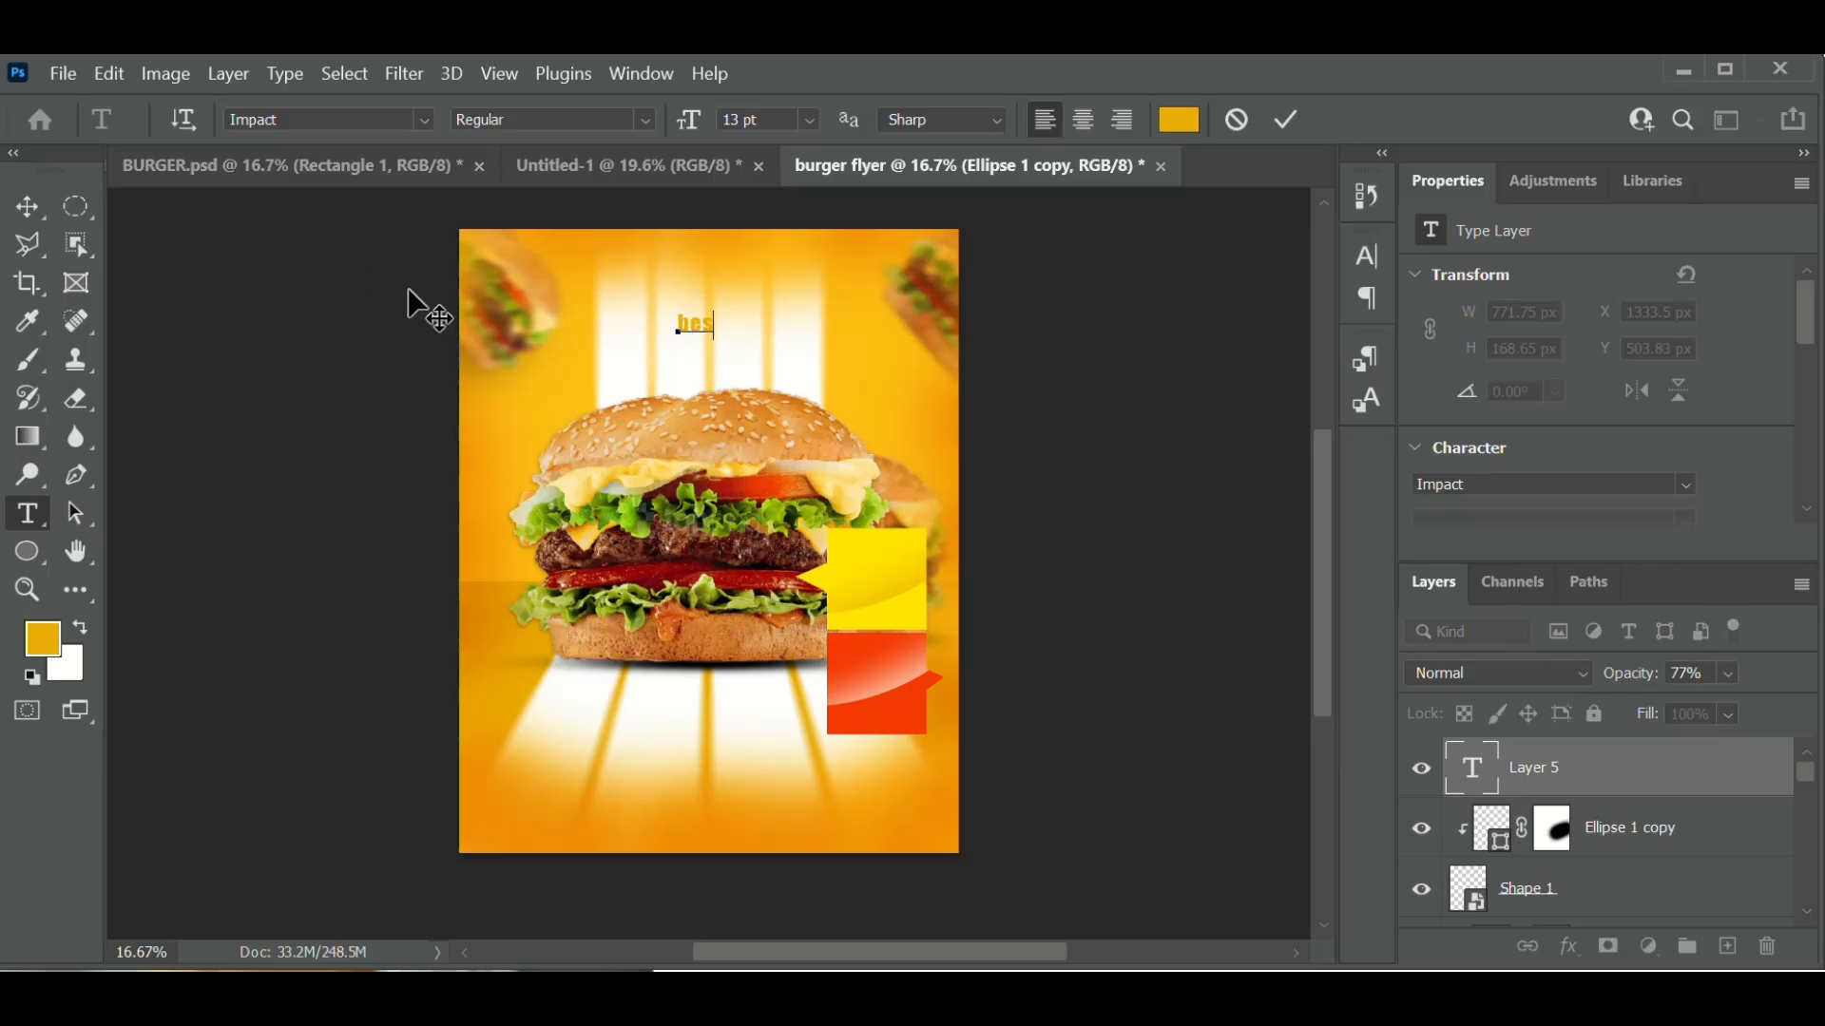
key("BackSpace")
key("BackSpace")
key("BackSpace")
type("BEST COL")
key("Return")
type("TASTE")
left_click_drag(737, 321, 701, 323)
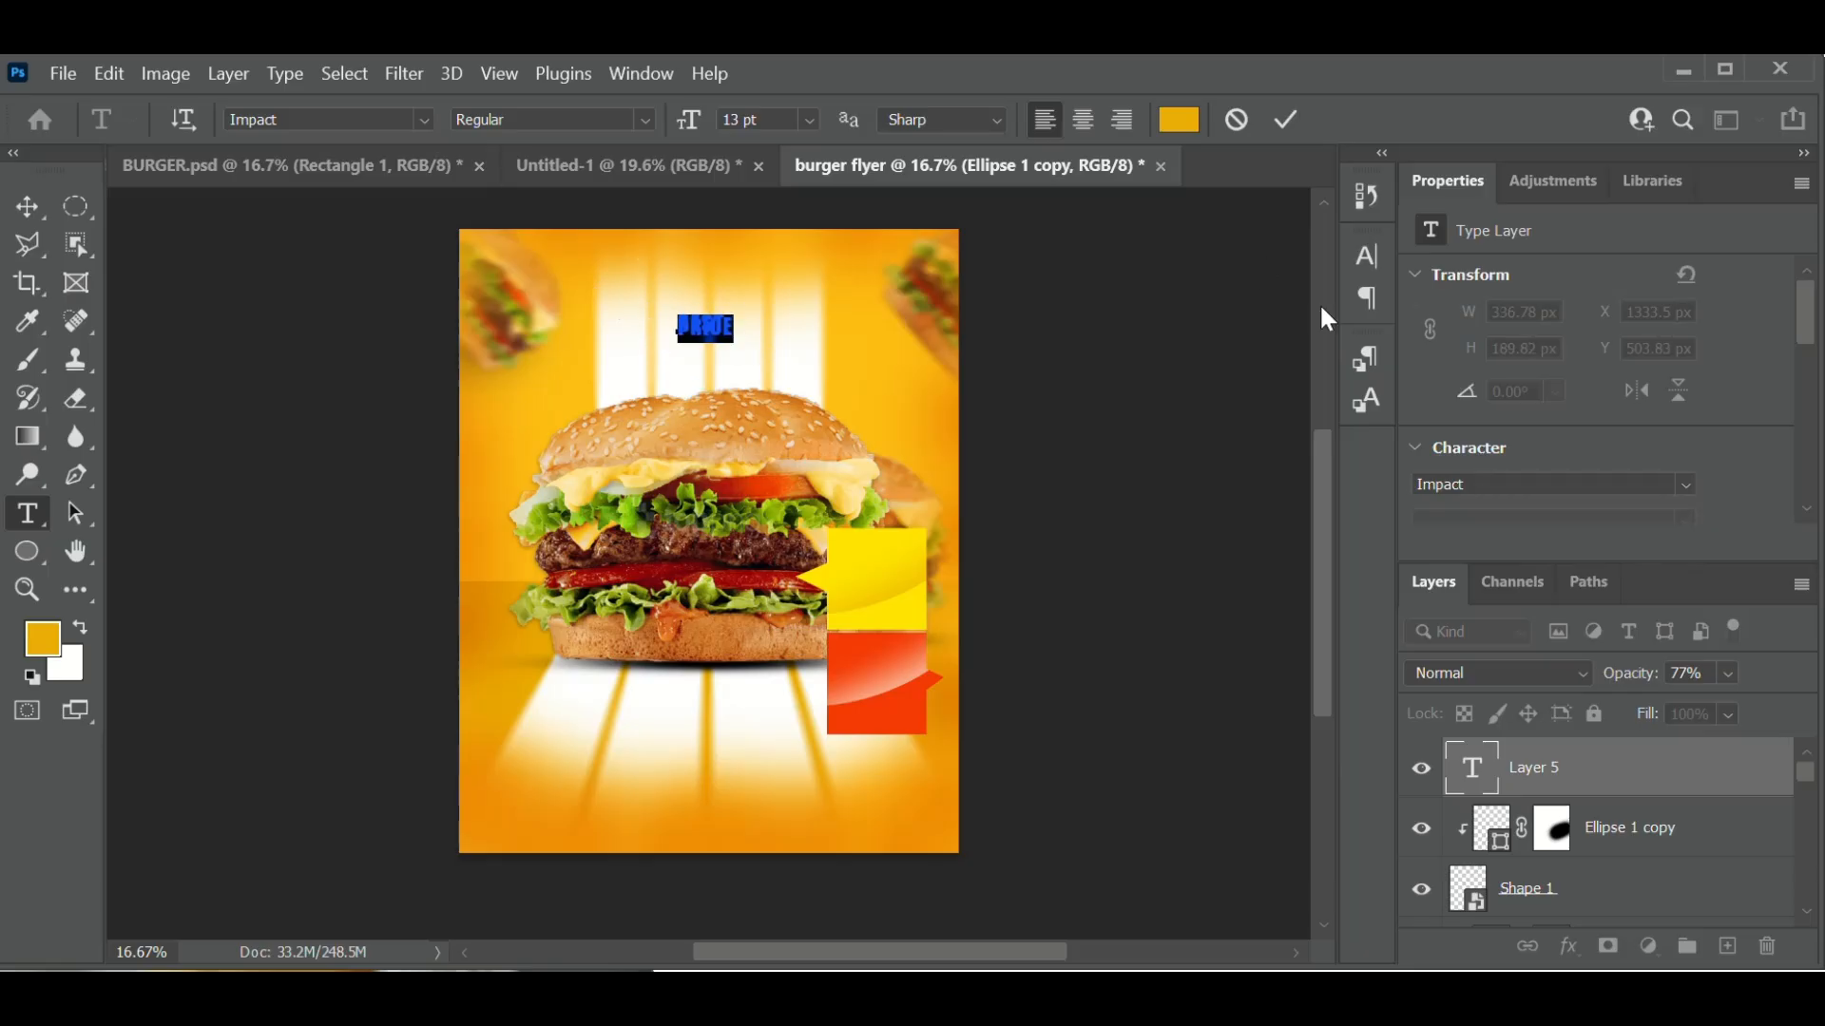
- Set the text's line spacing to Auto and commit it
left_click(1377, 255)
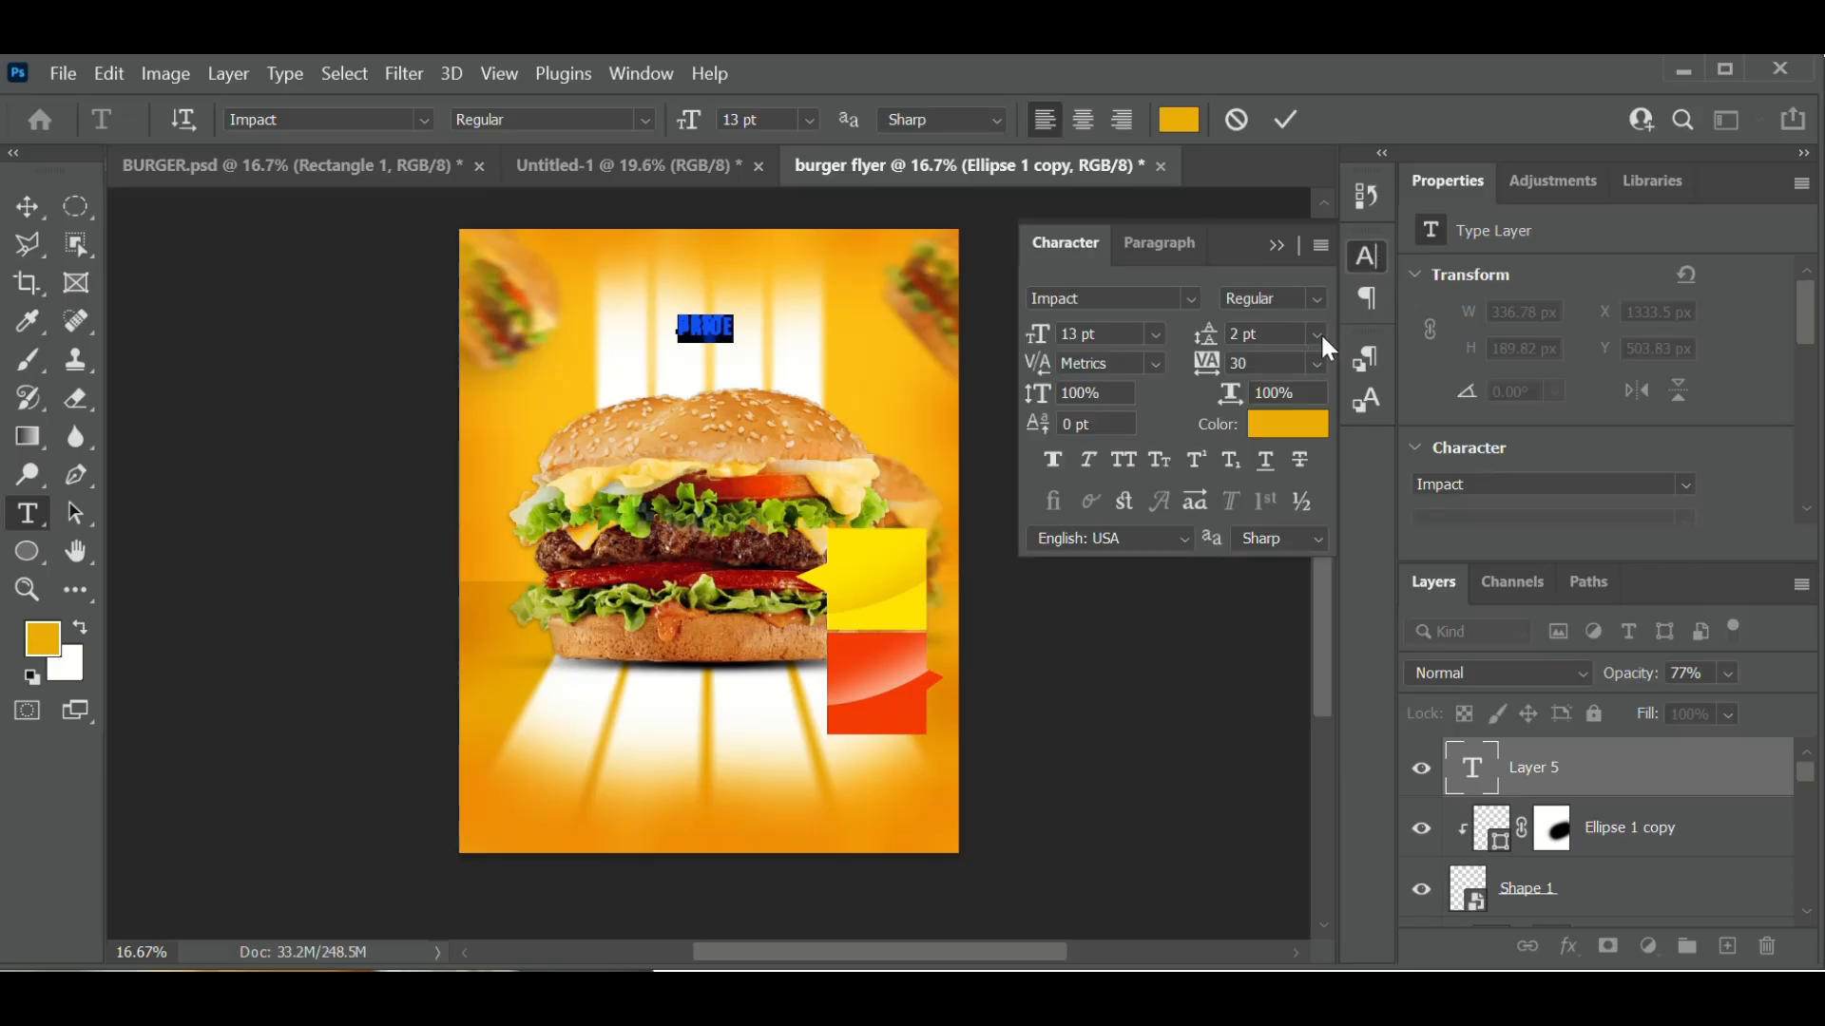
left_click(1320, 333)
left_click(1303, 359)
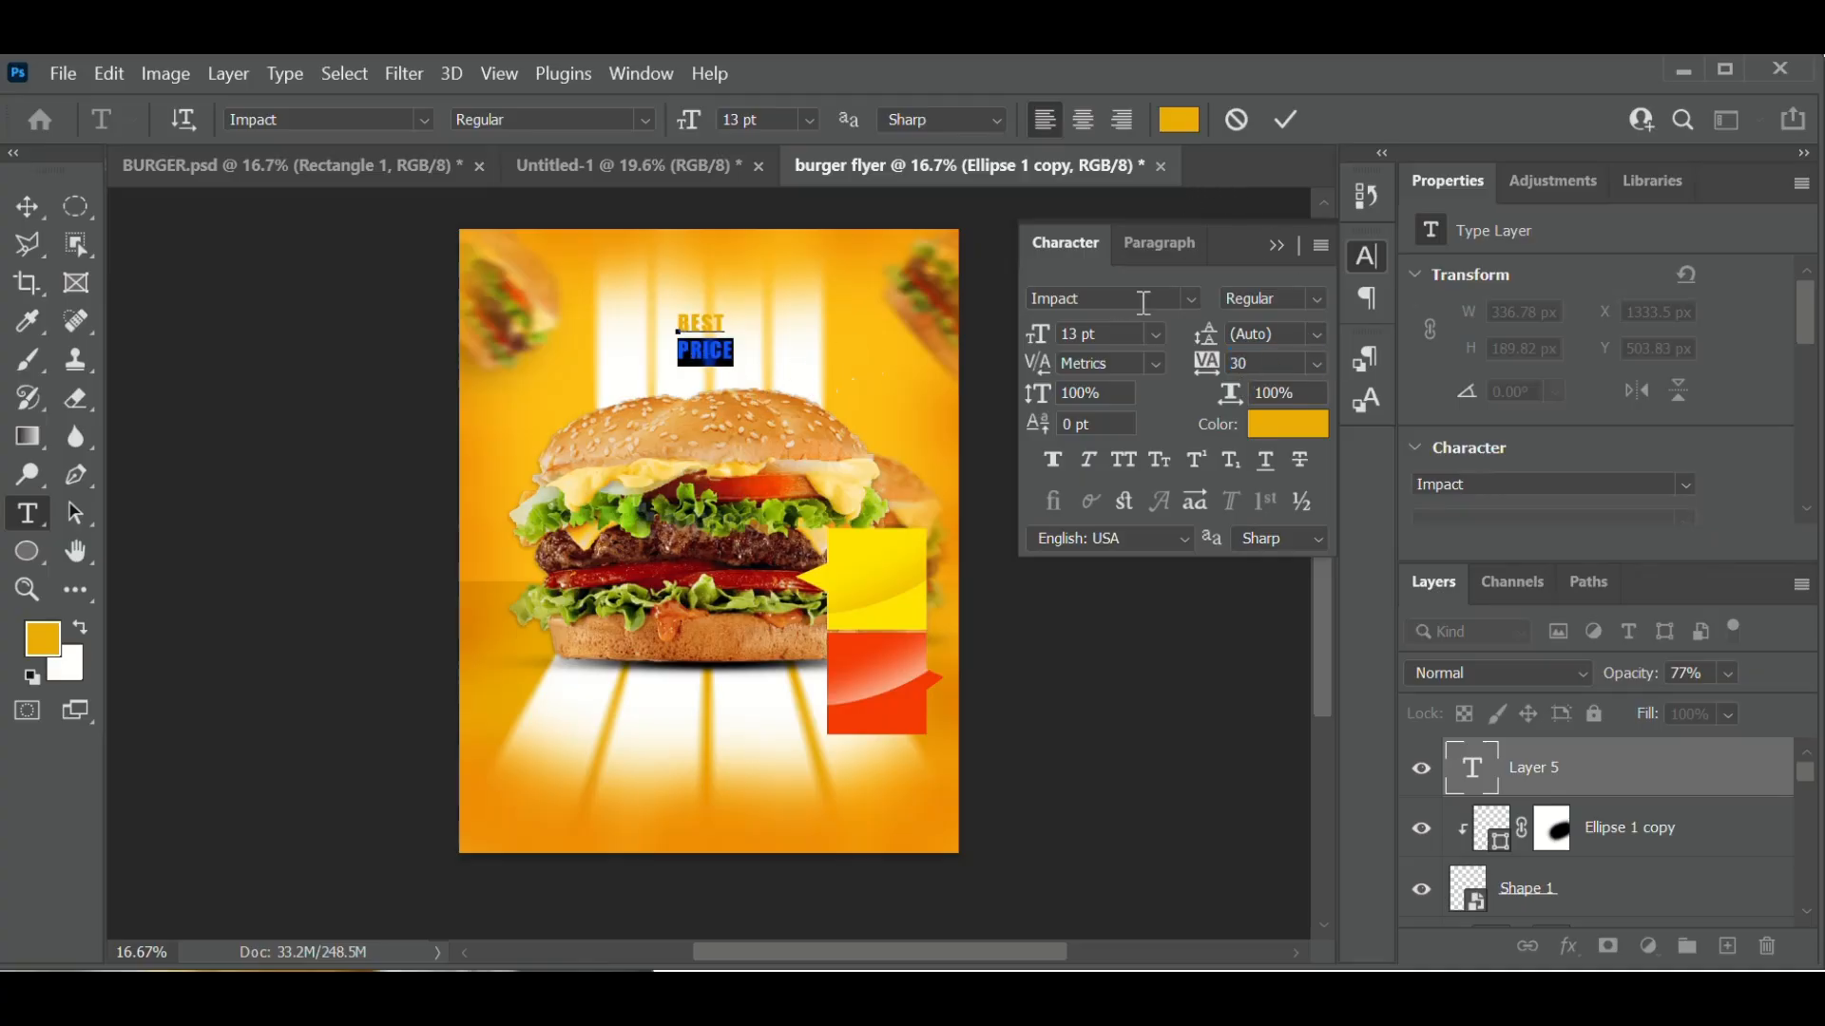
left_click(1290, 118)
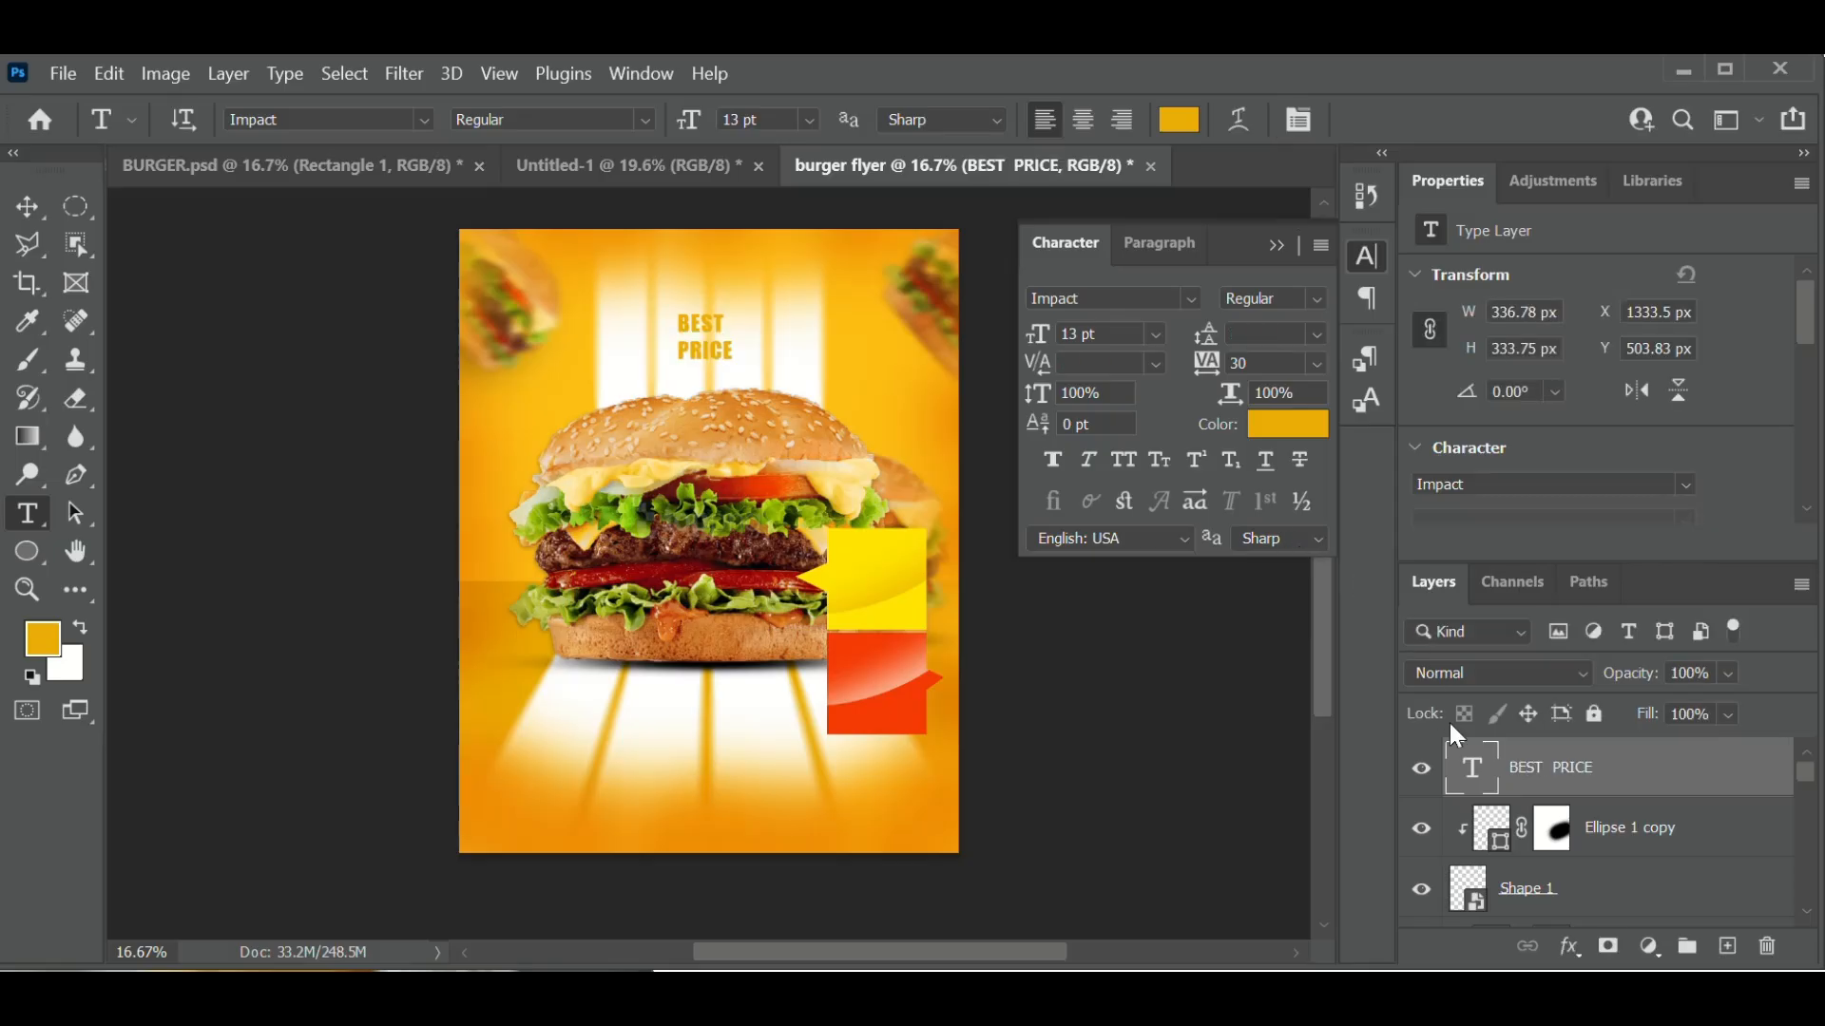
- Color the BEST PRICE text dark red #7d2511 and move it into the yellow tag
double_click(1480, 779)
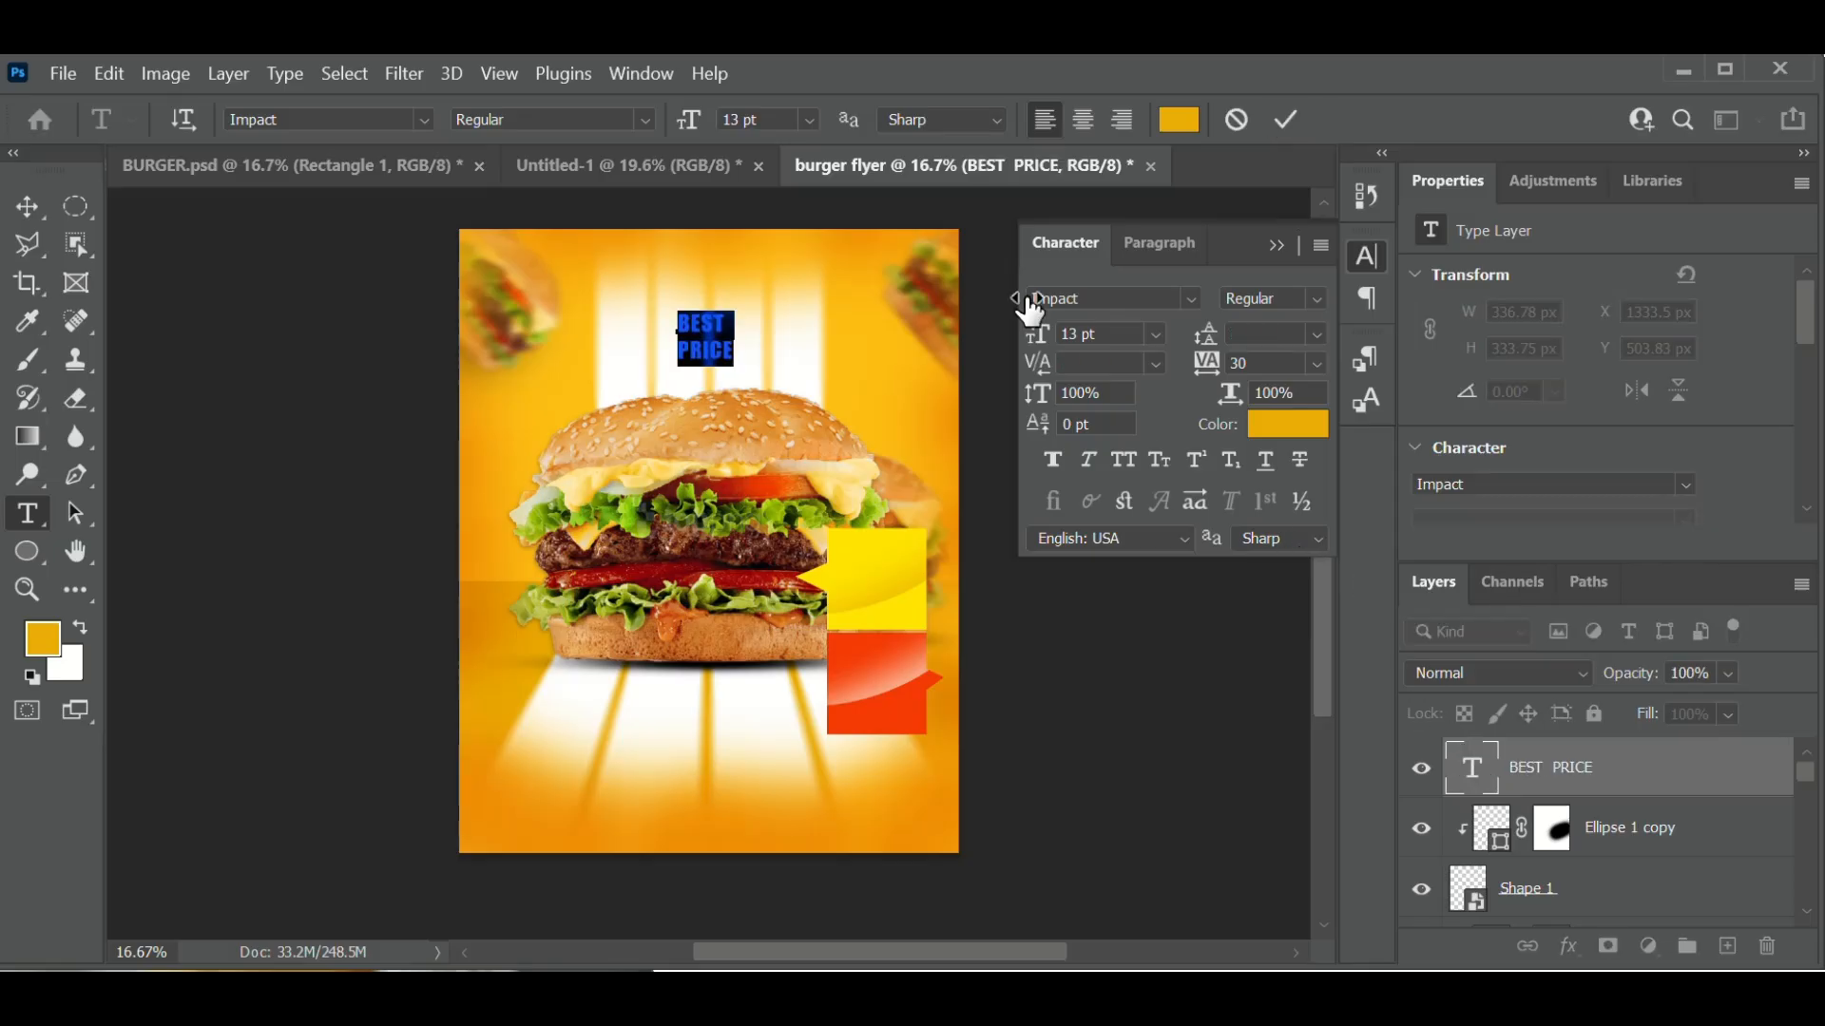
left_click(1179, 122)
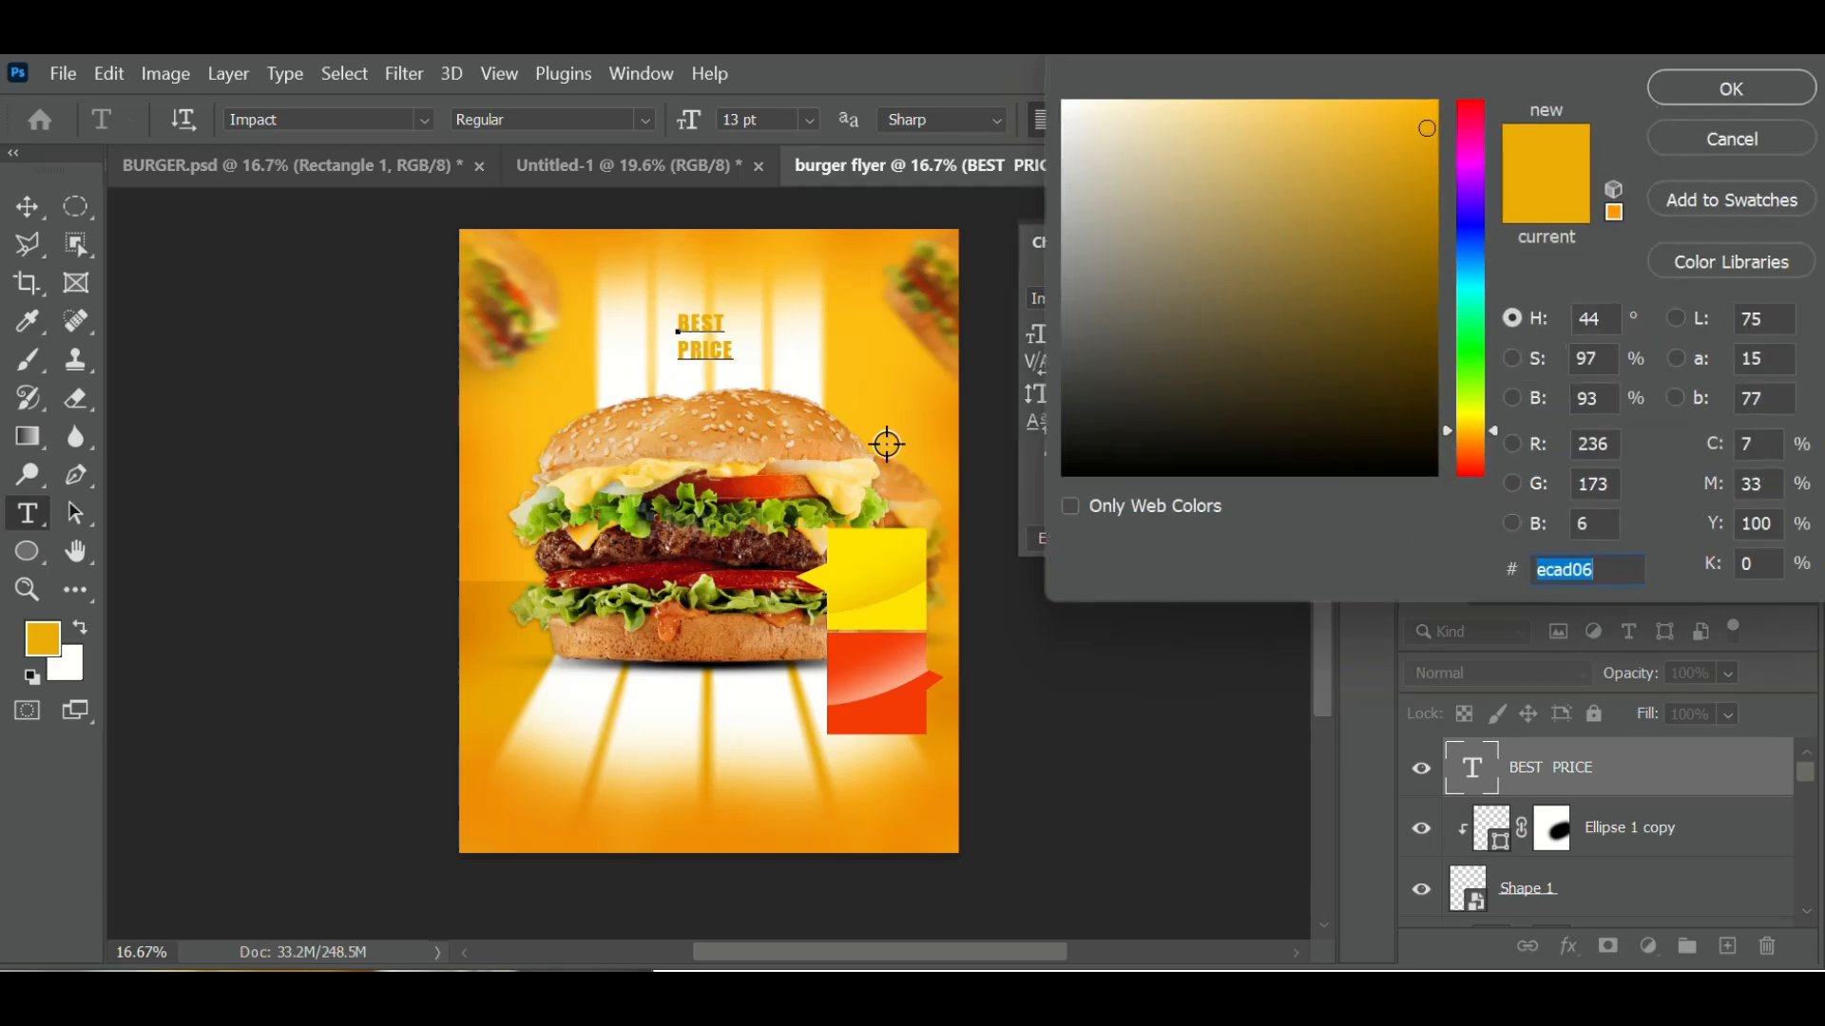
left_click(736, 484)
left_click_drag(1280, 262, 1388, 292)
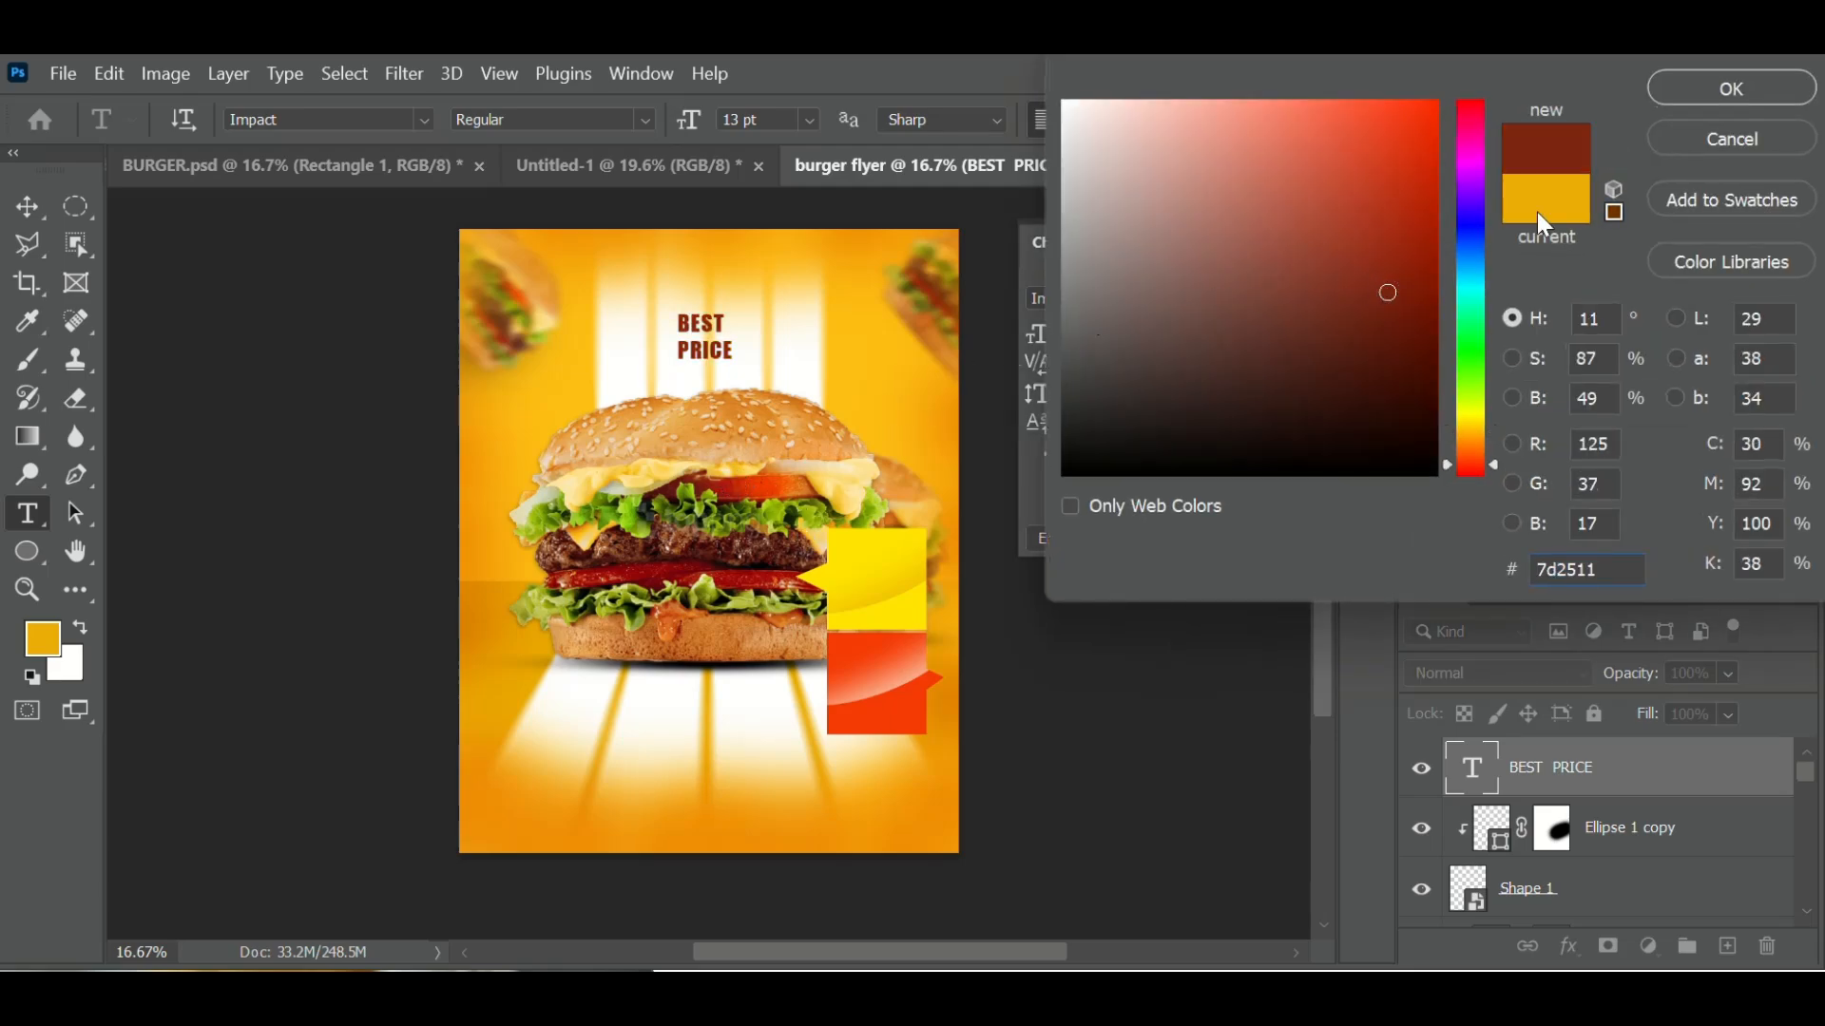
left_click(1694, 85)
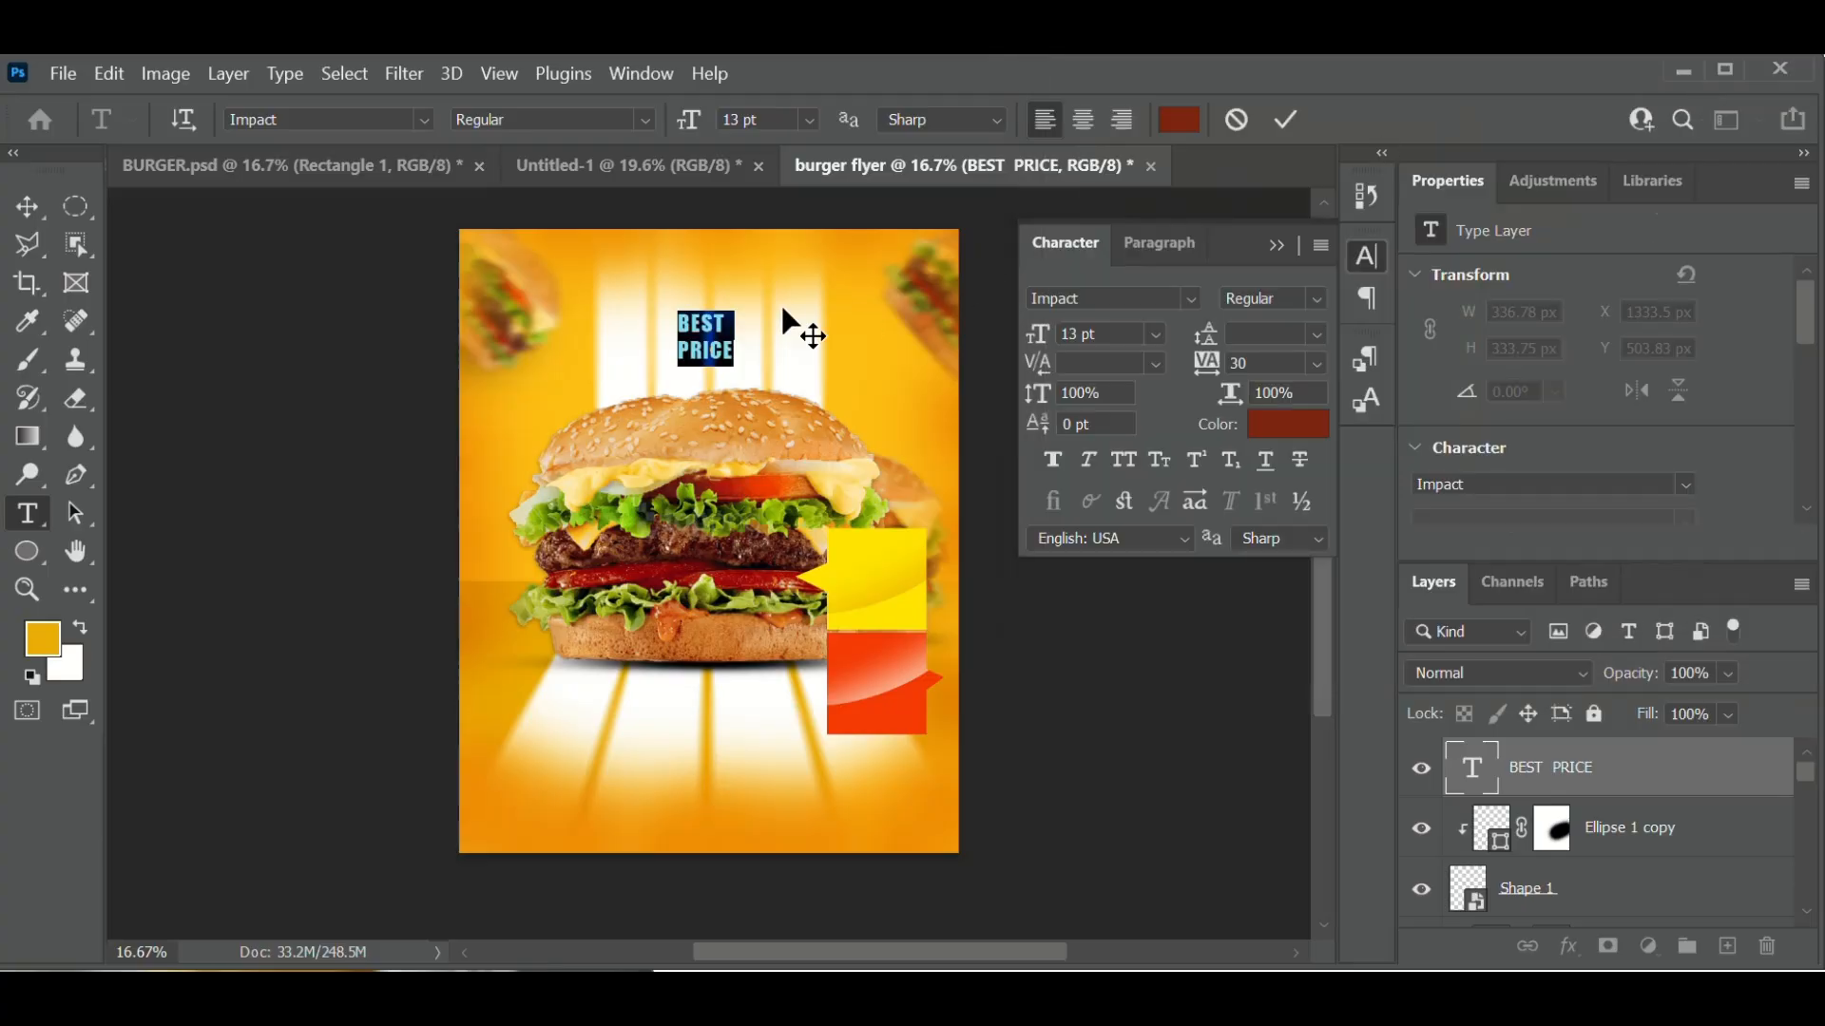
left_click_drag(744, 455, 871, 647)
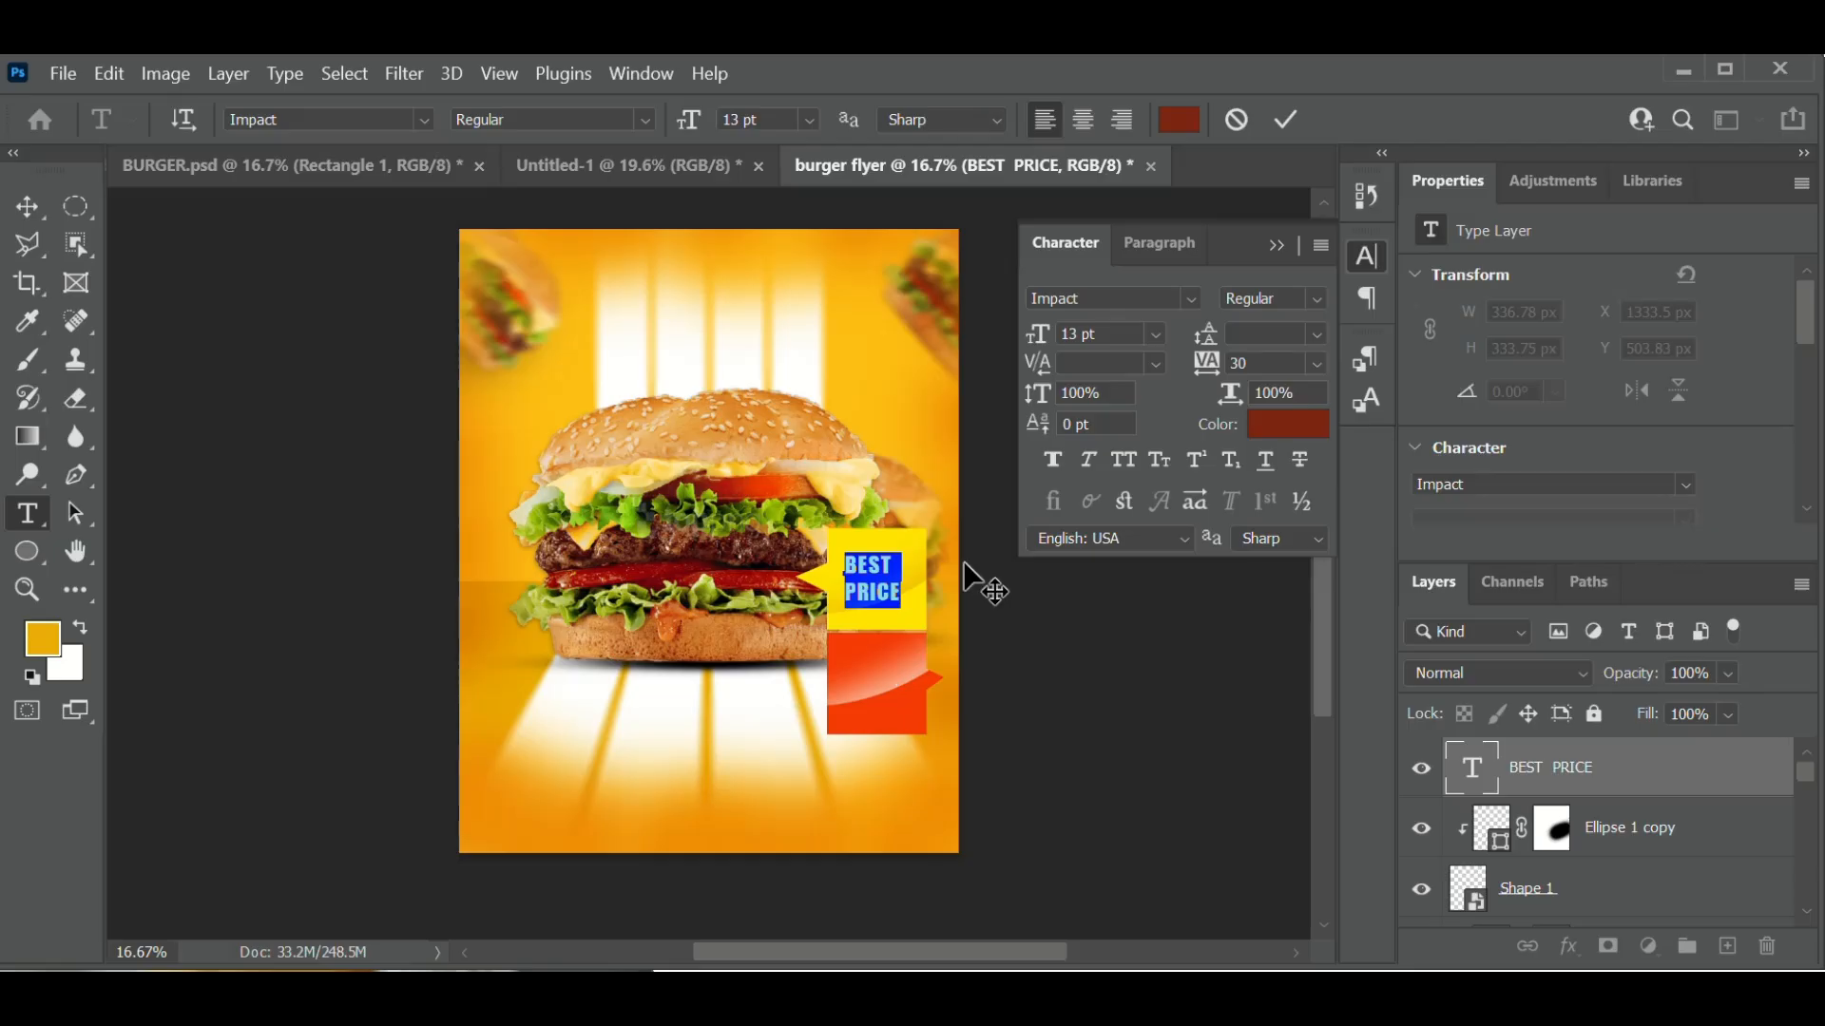
left_click(1289, 121)
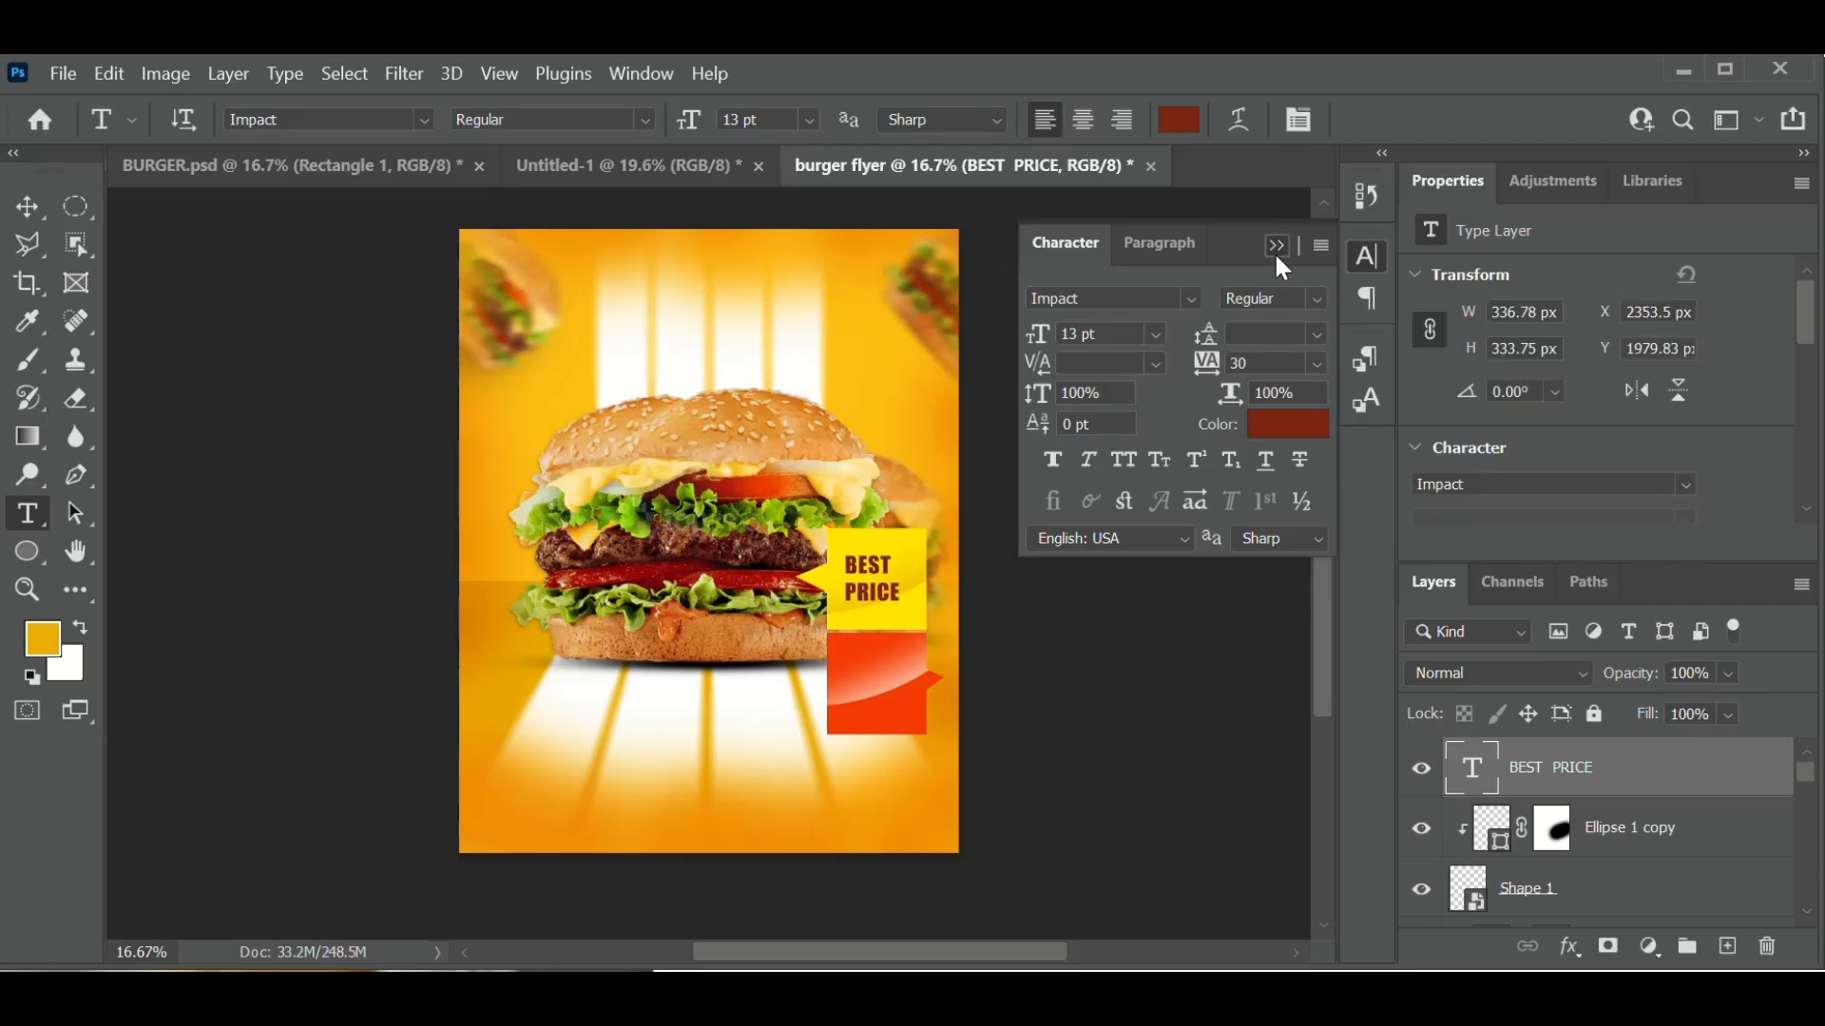
- Enlarge the BEST PRICE text to about 146% and nudge it up and left in the tag
left_click(1276, 246)
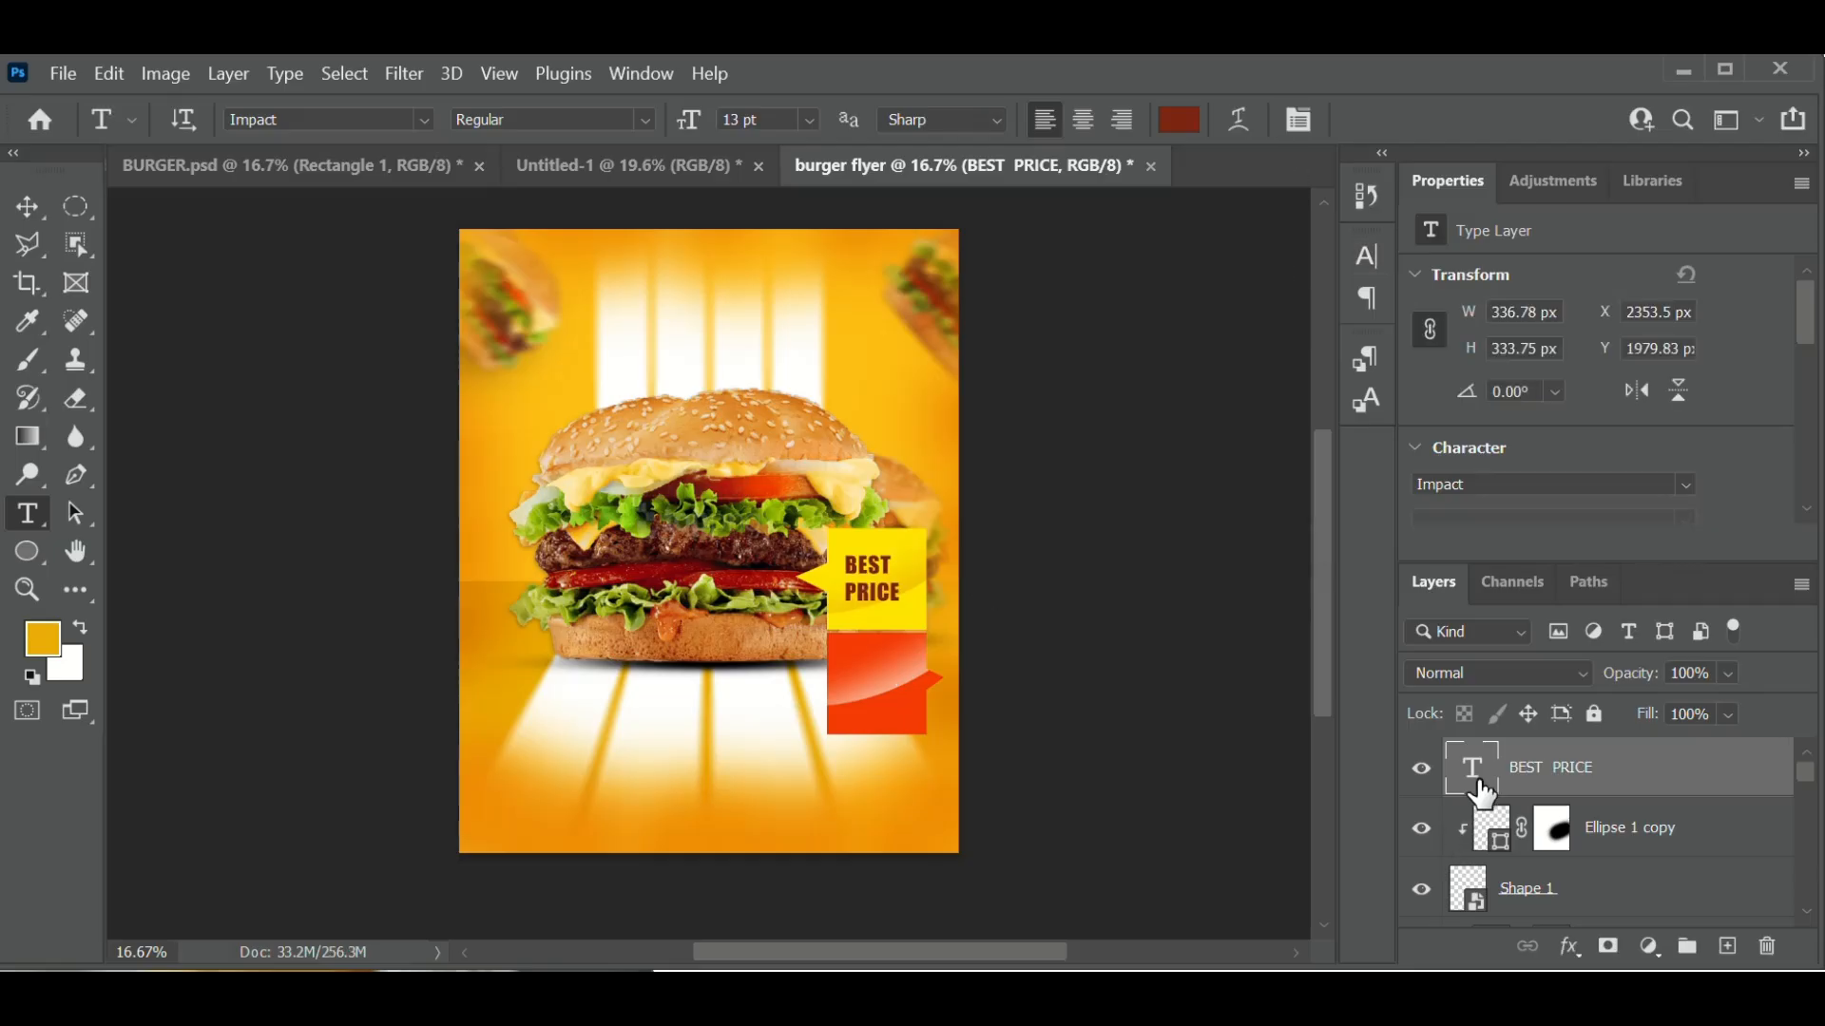
left_click(31, 209)
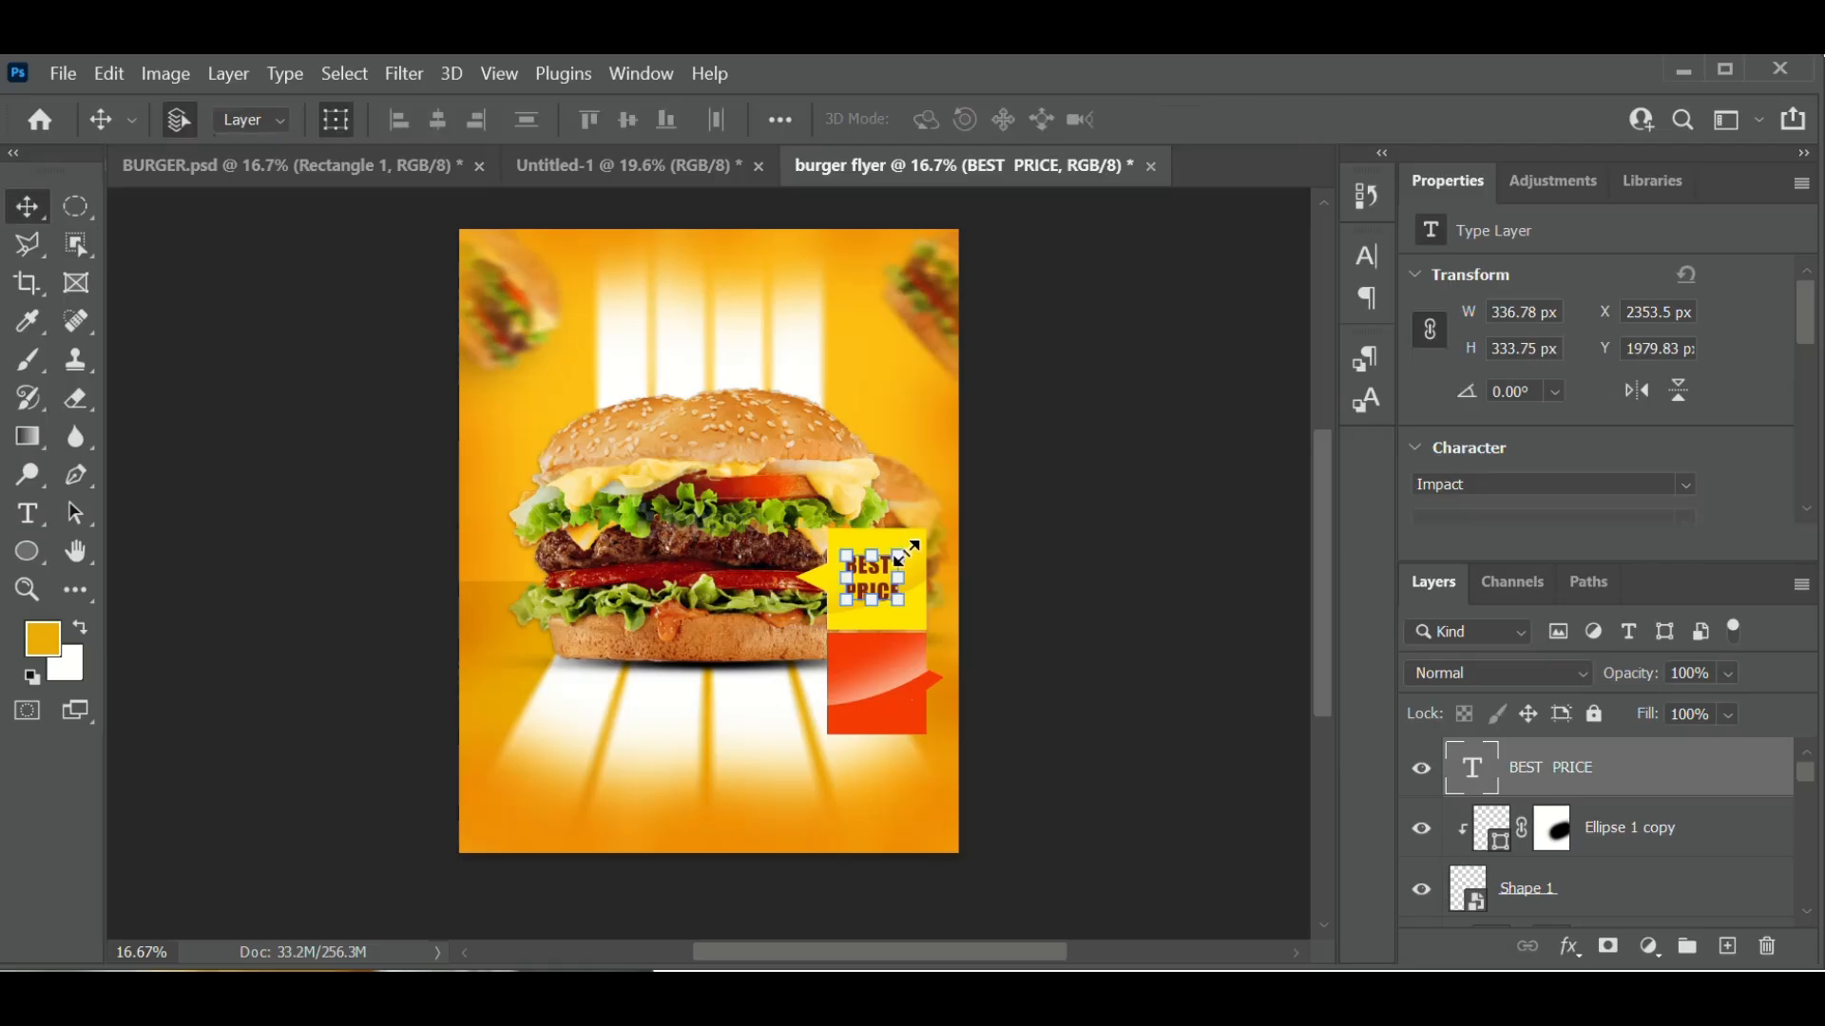
left_click_drag(898, 604, 929, 629)
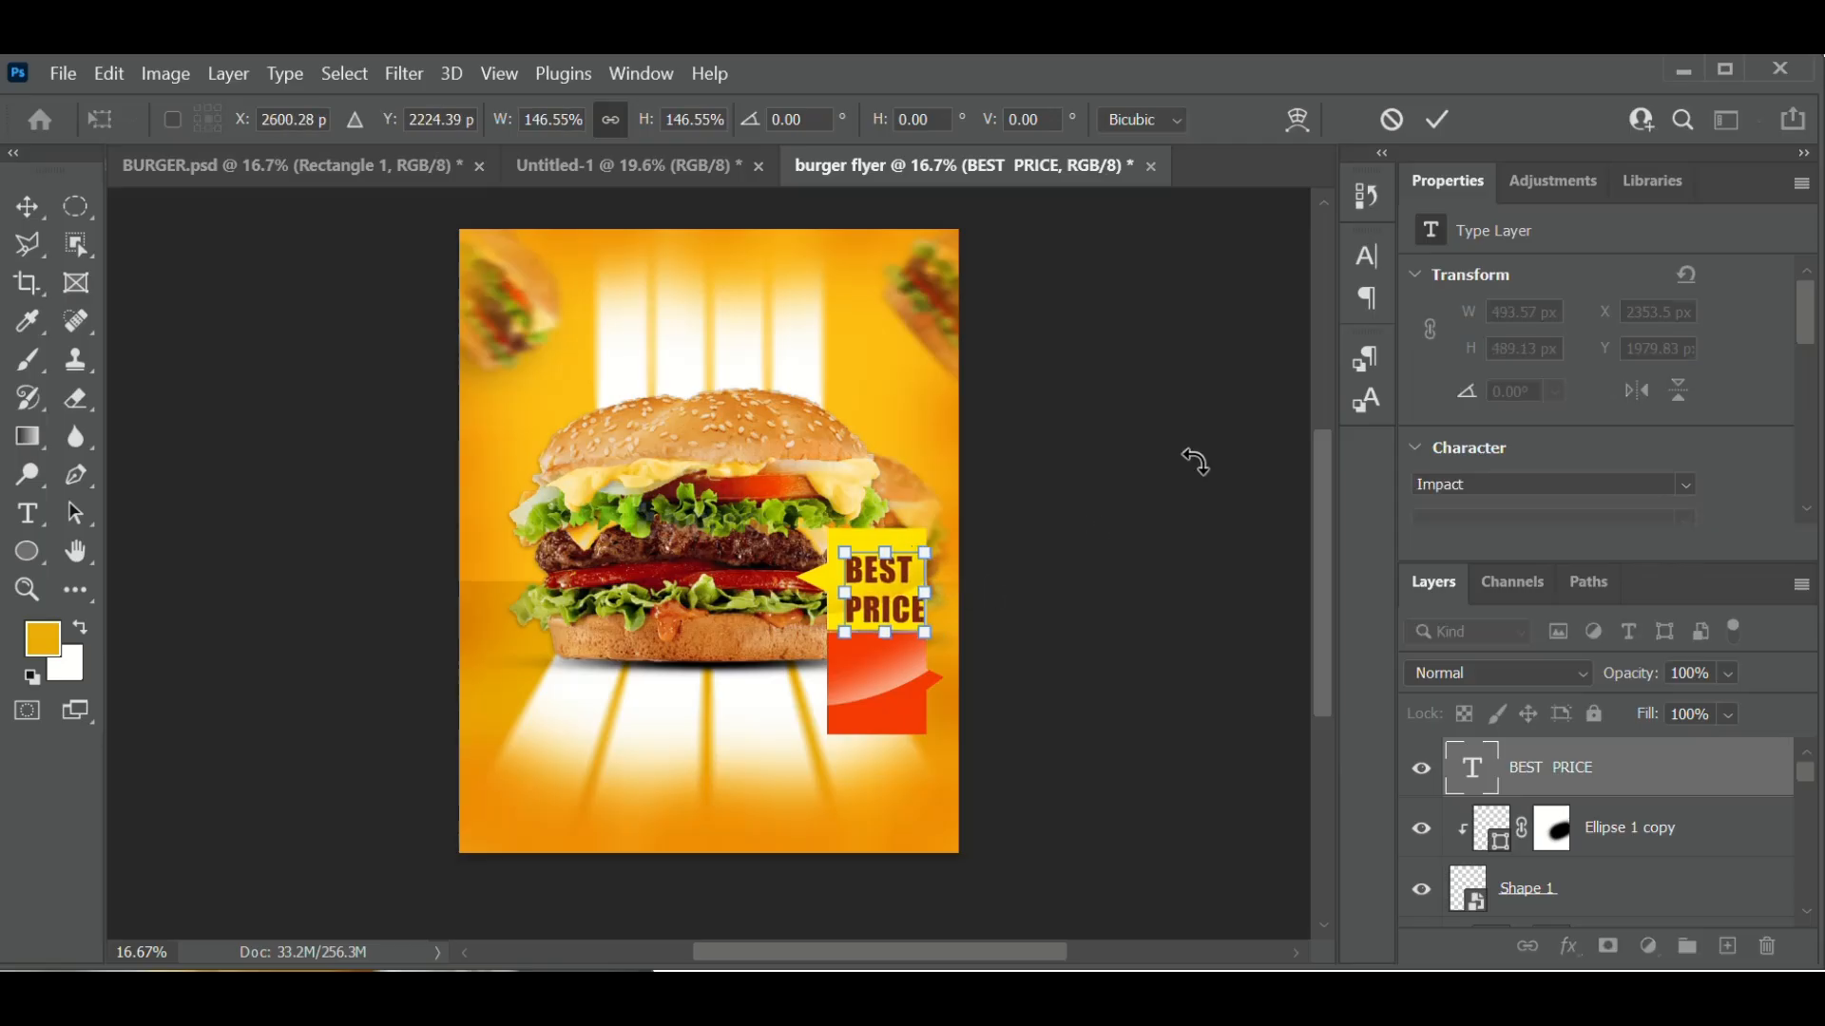
left_click(1443, 112)
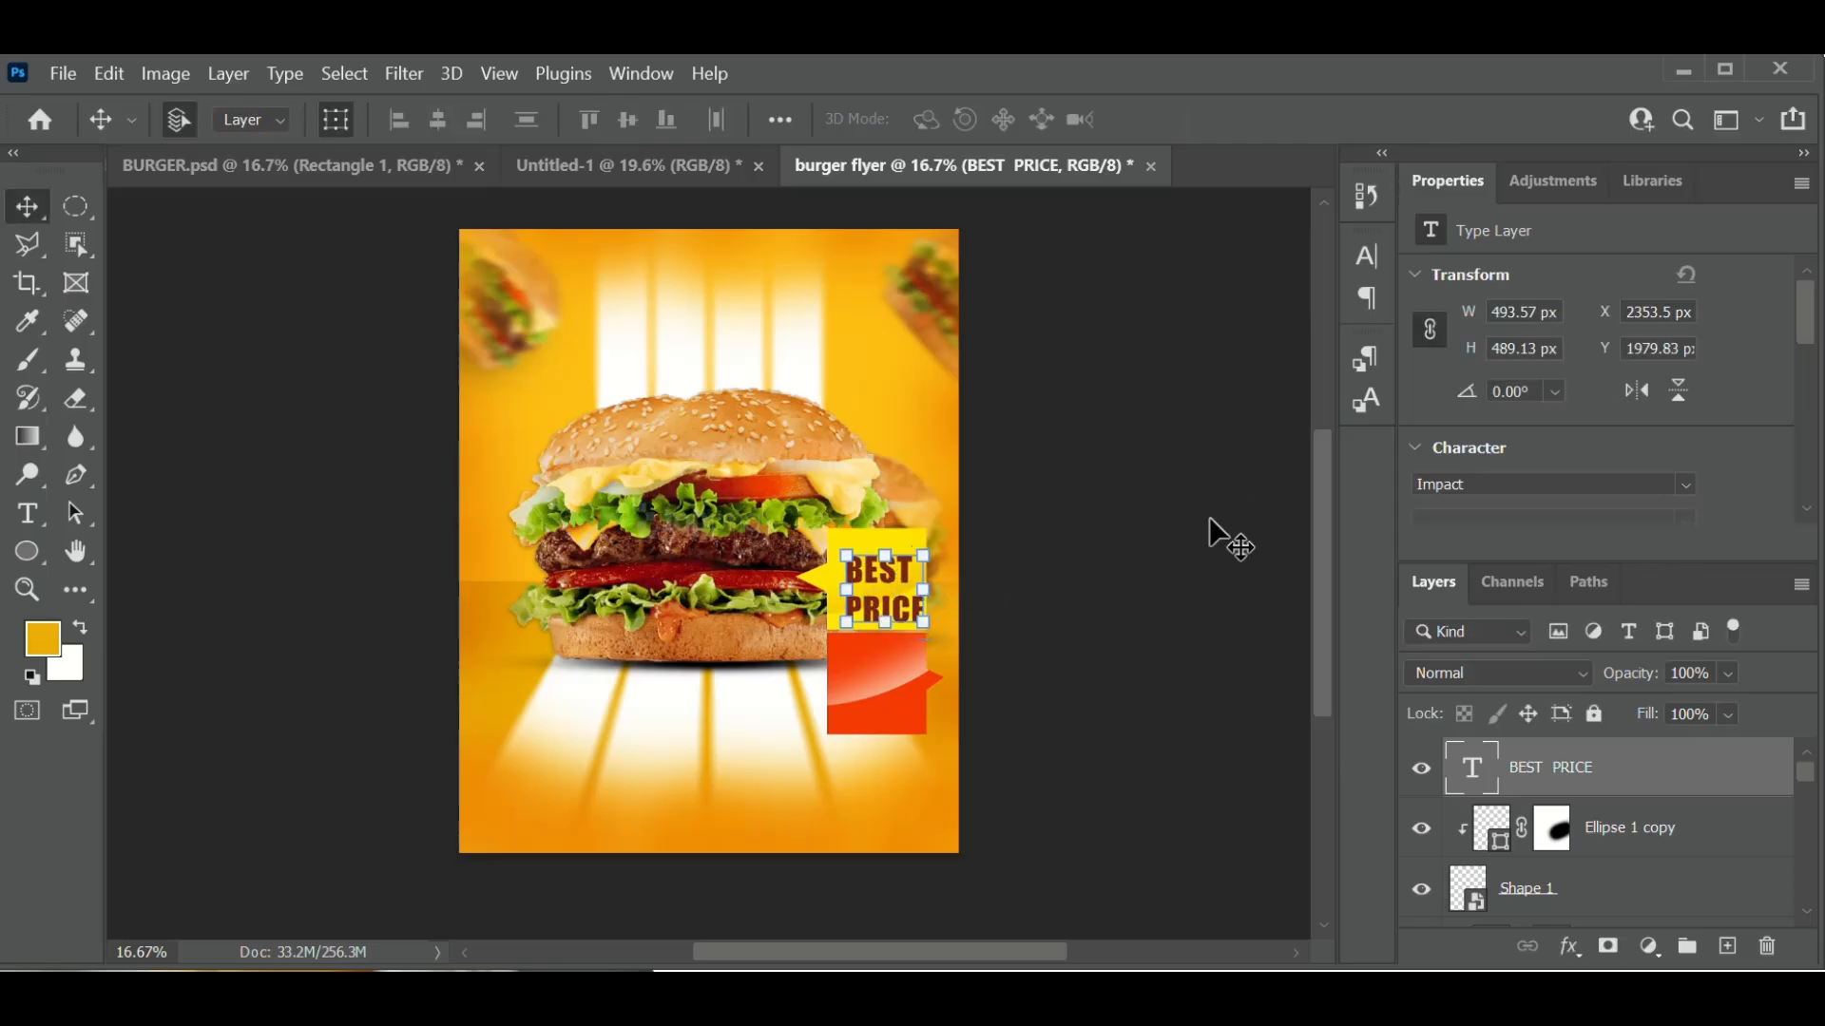
key("Up")
key("Up")
key("Up")
key("Up")
key("Up")
key("Up")
key("Up")
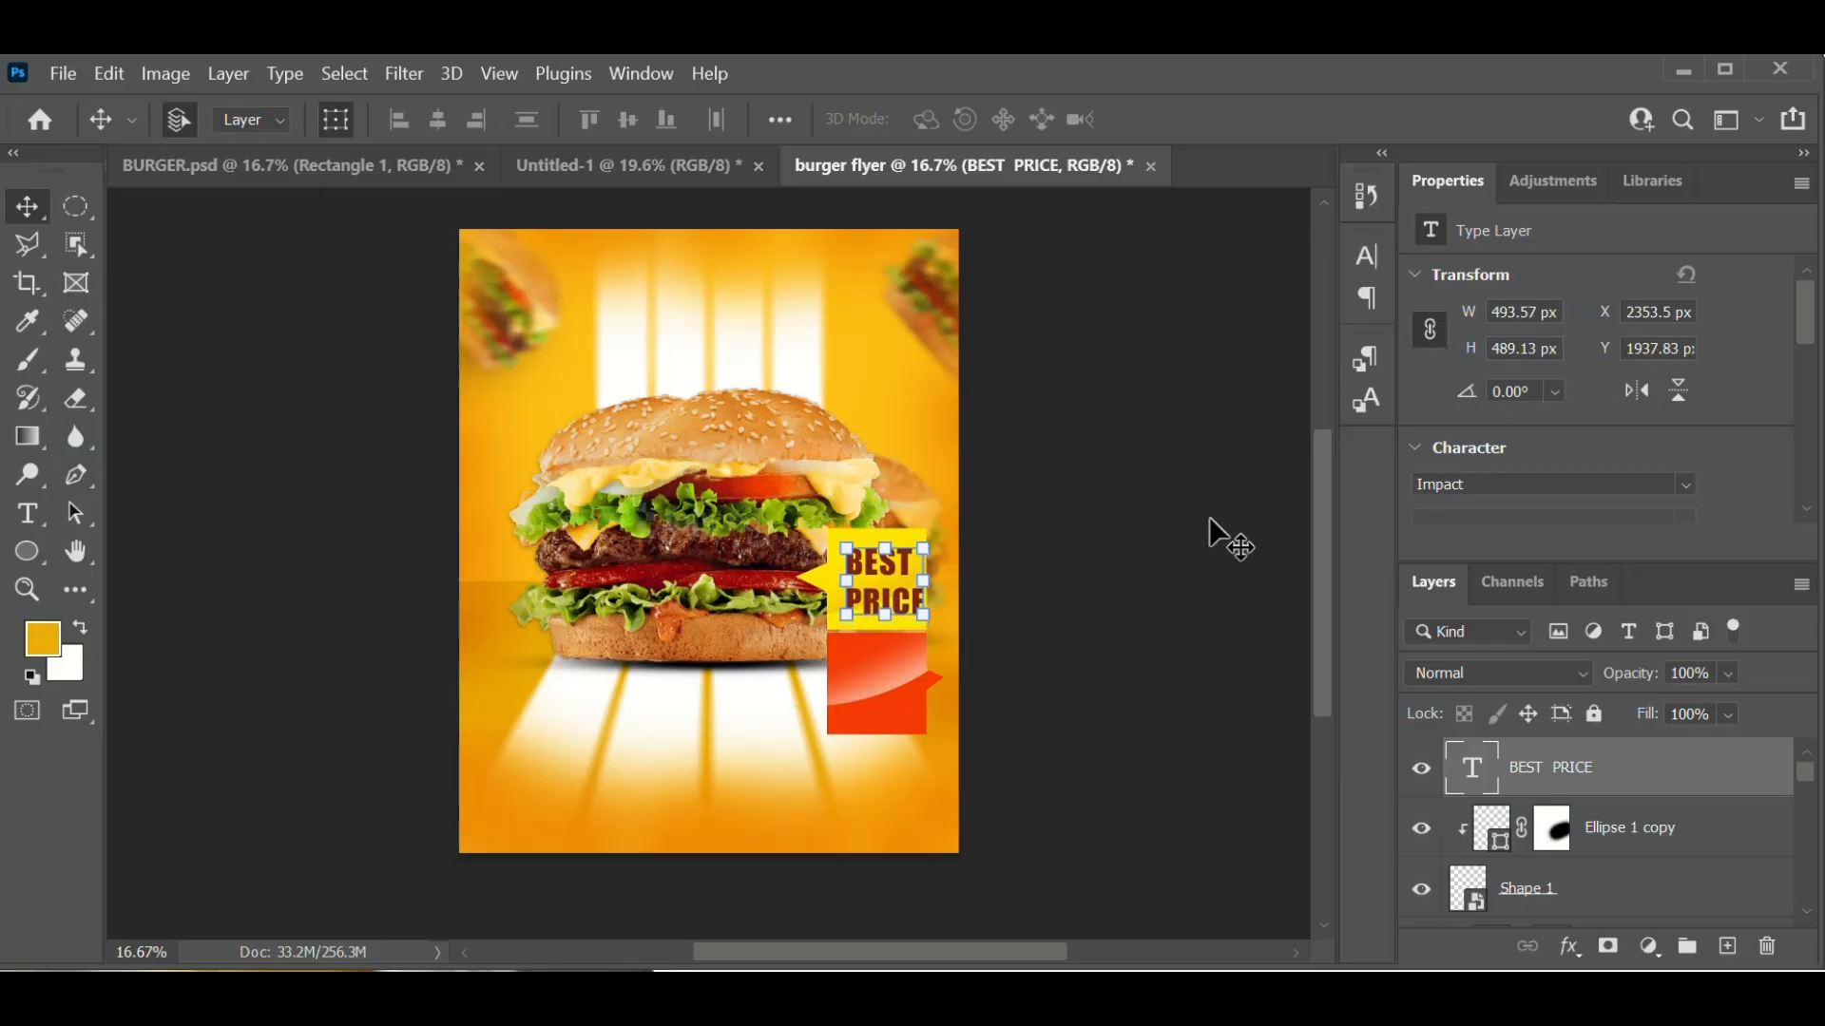
key("Left")
key("Left")
key("Left")
key("Left")
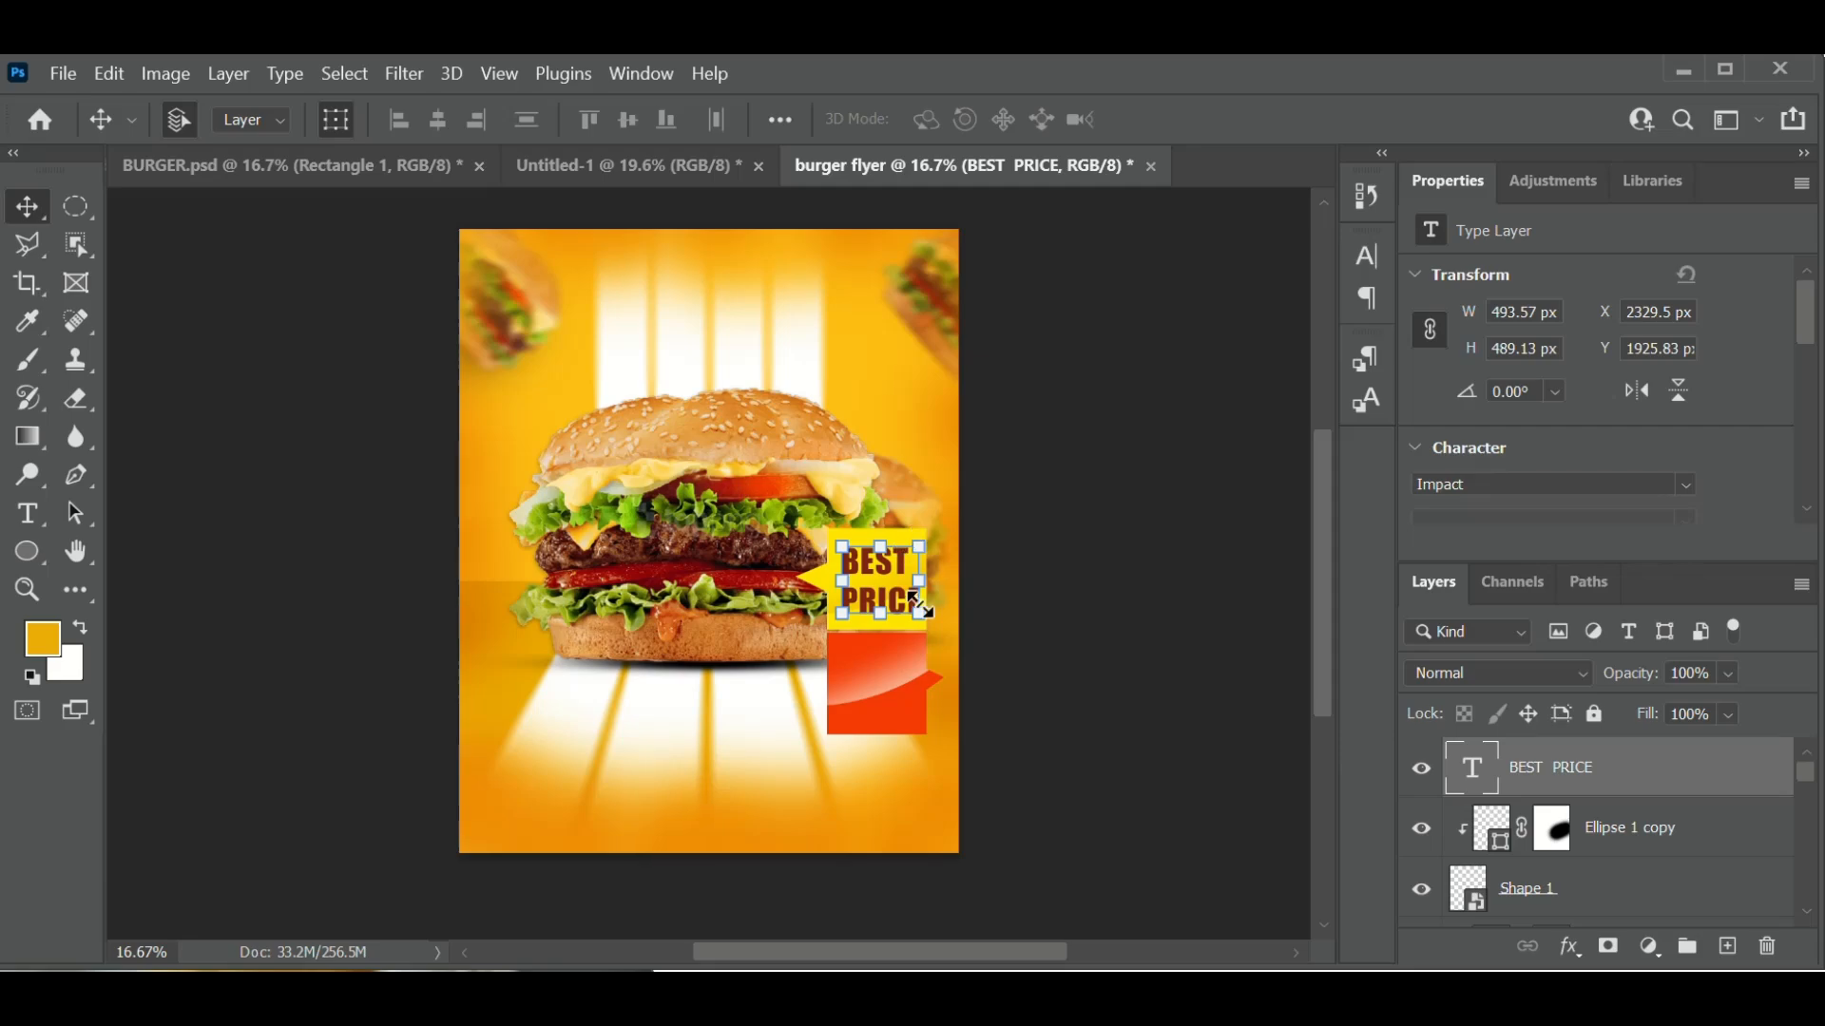
- Shrink BEST PRICE to 382 × 378.56 px, then duplicate the layer
key("ctrl+t")
left_click_drag(916, 611, 901, 602)
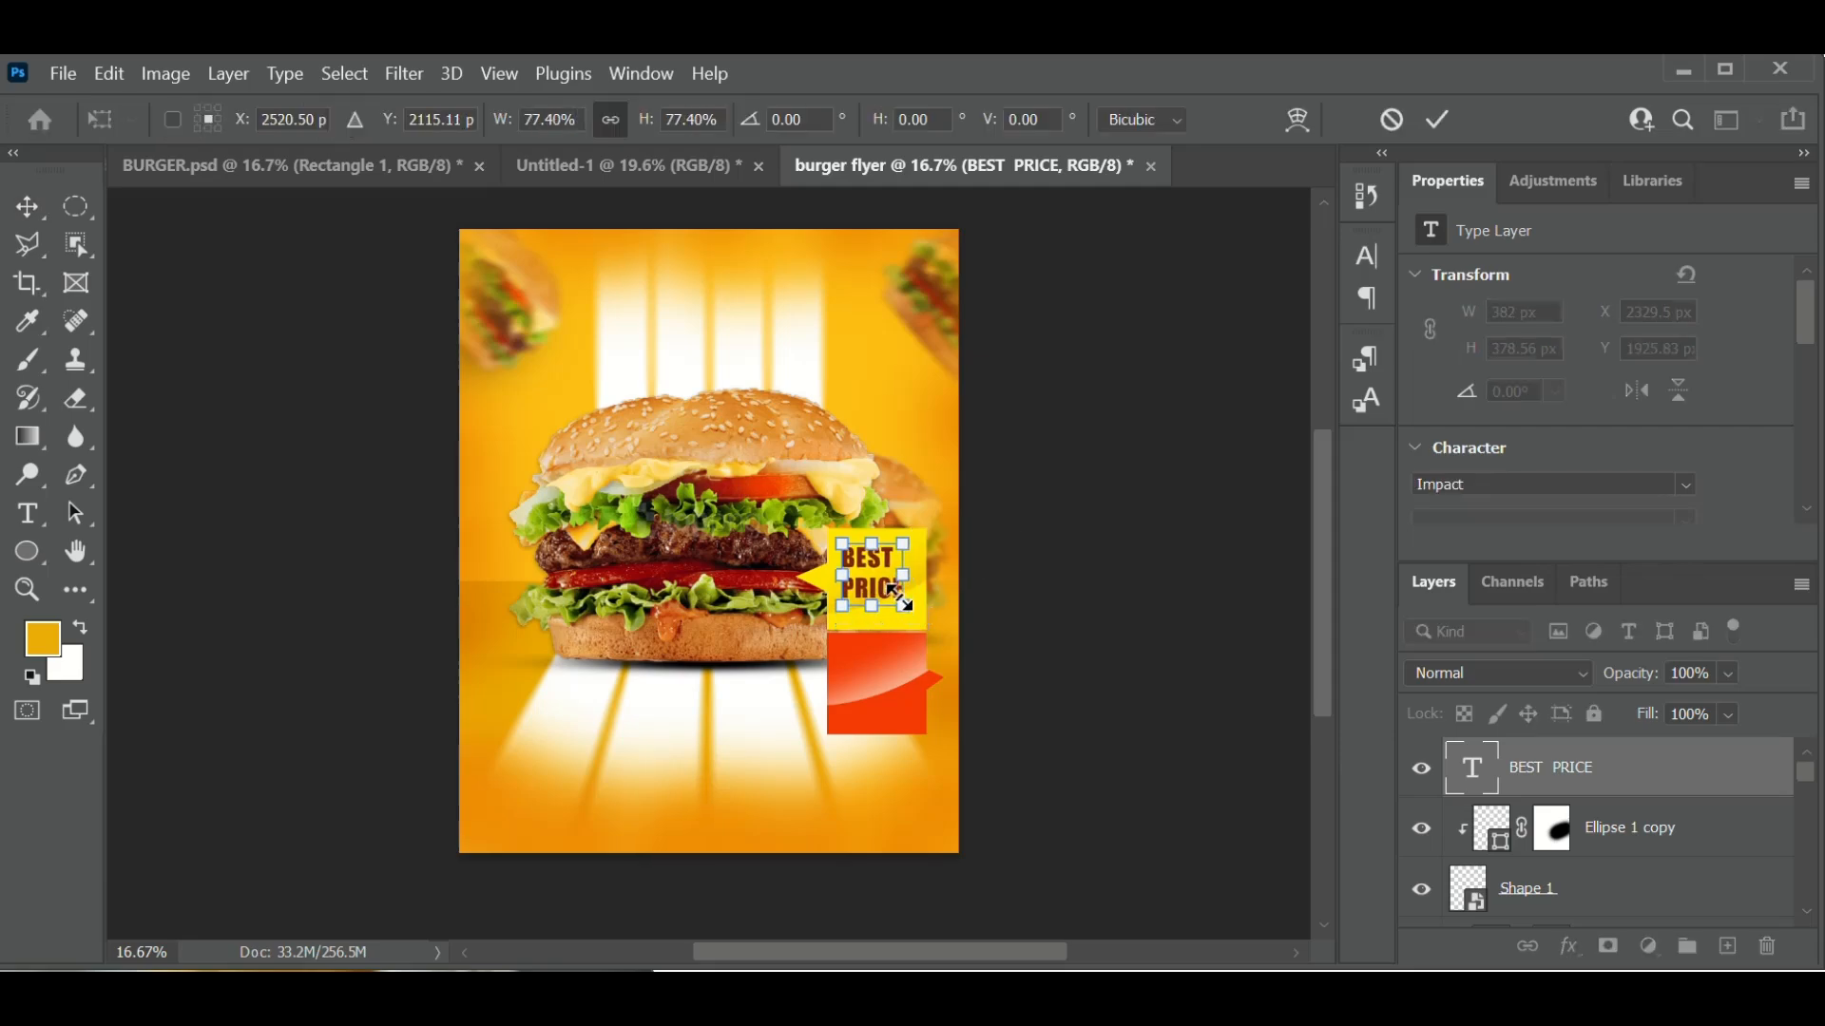
left_click(1437, 122)
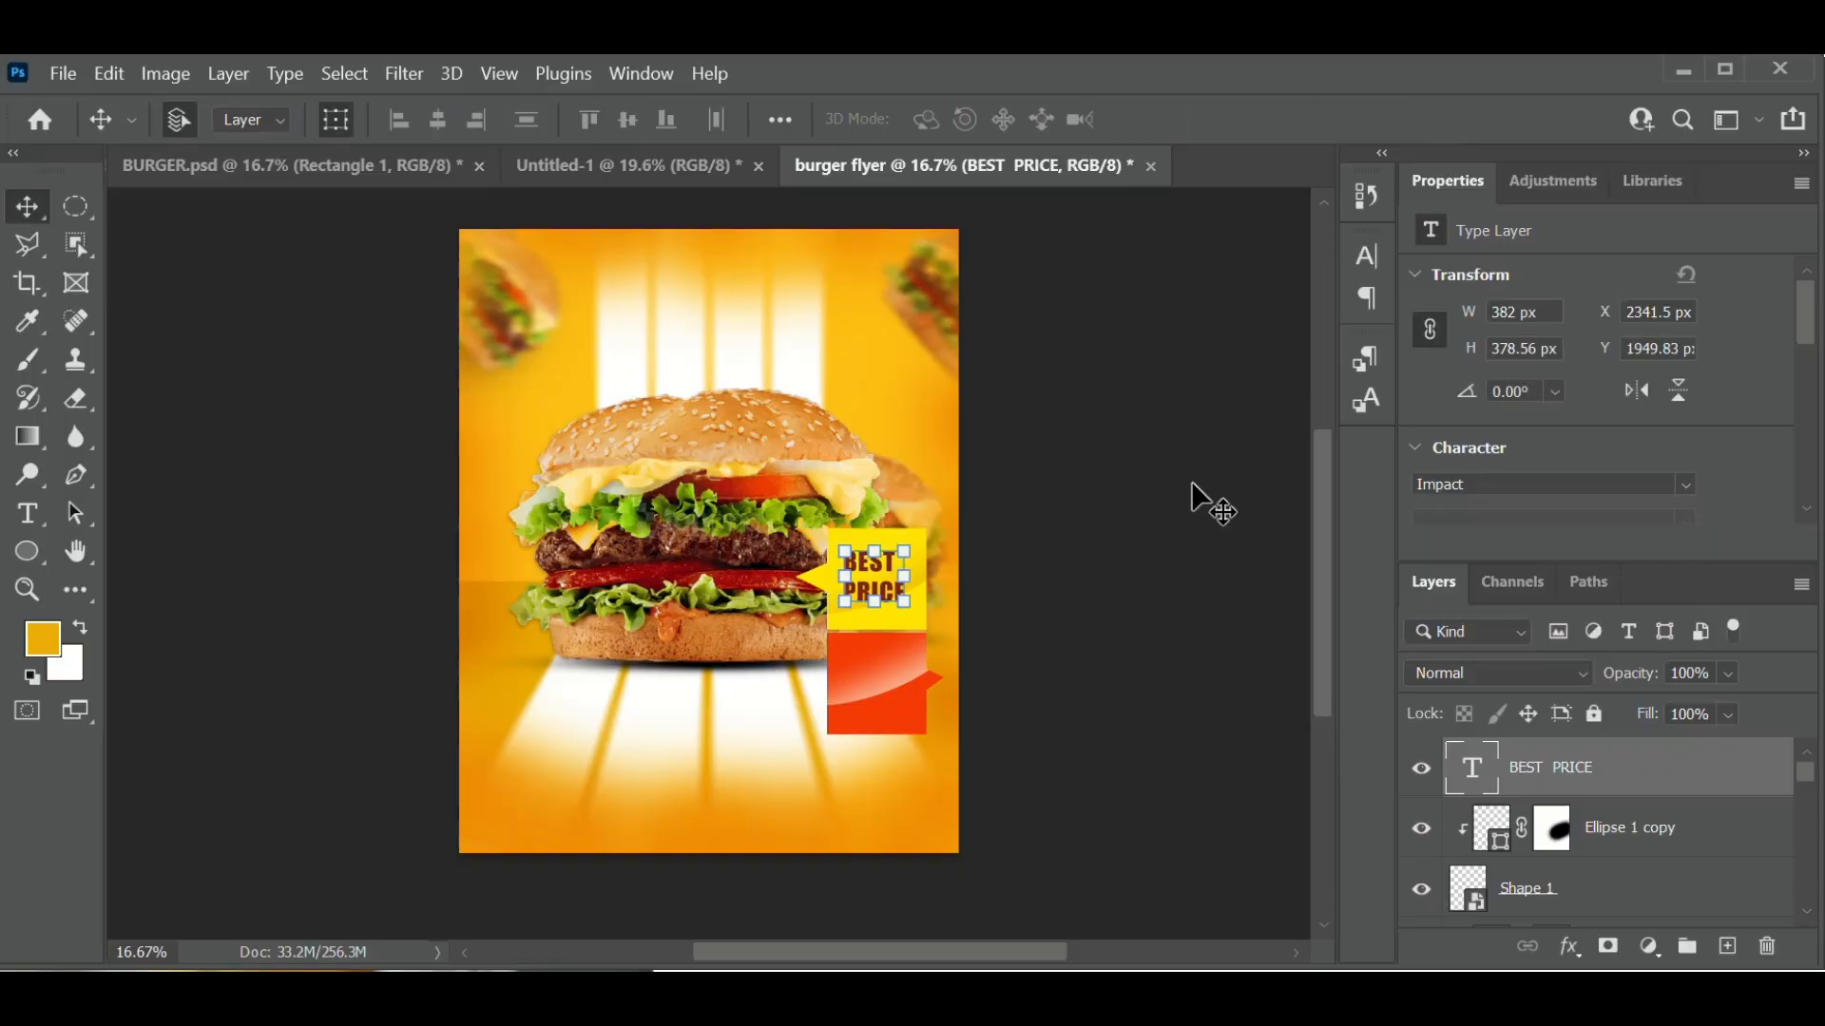
key("ctrl+j")
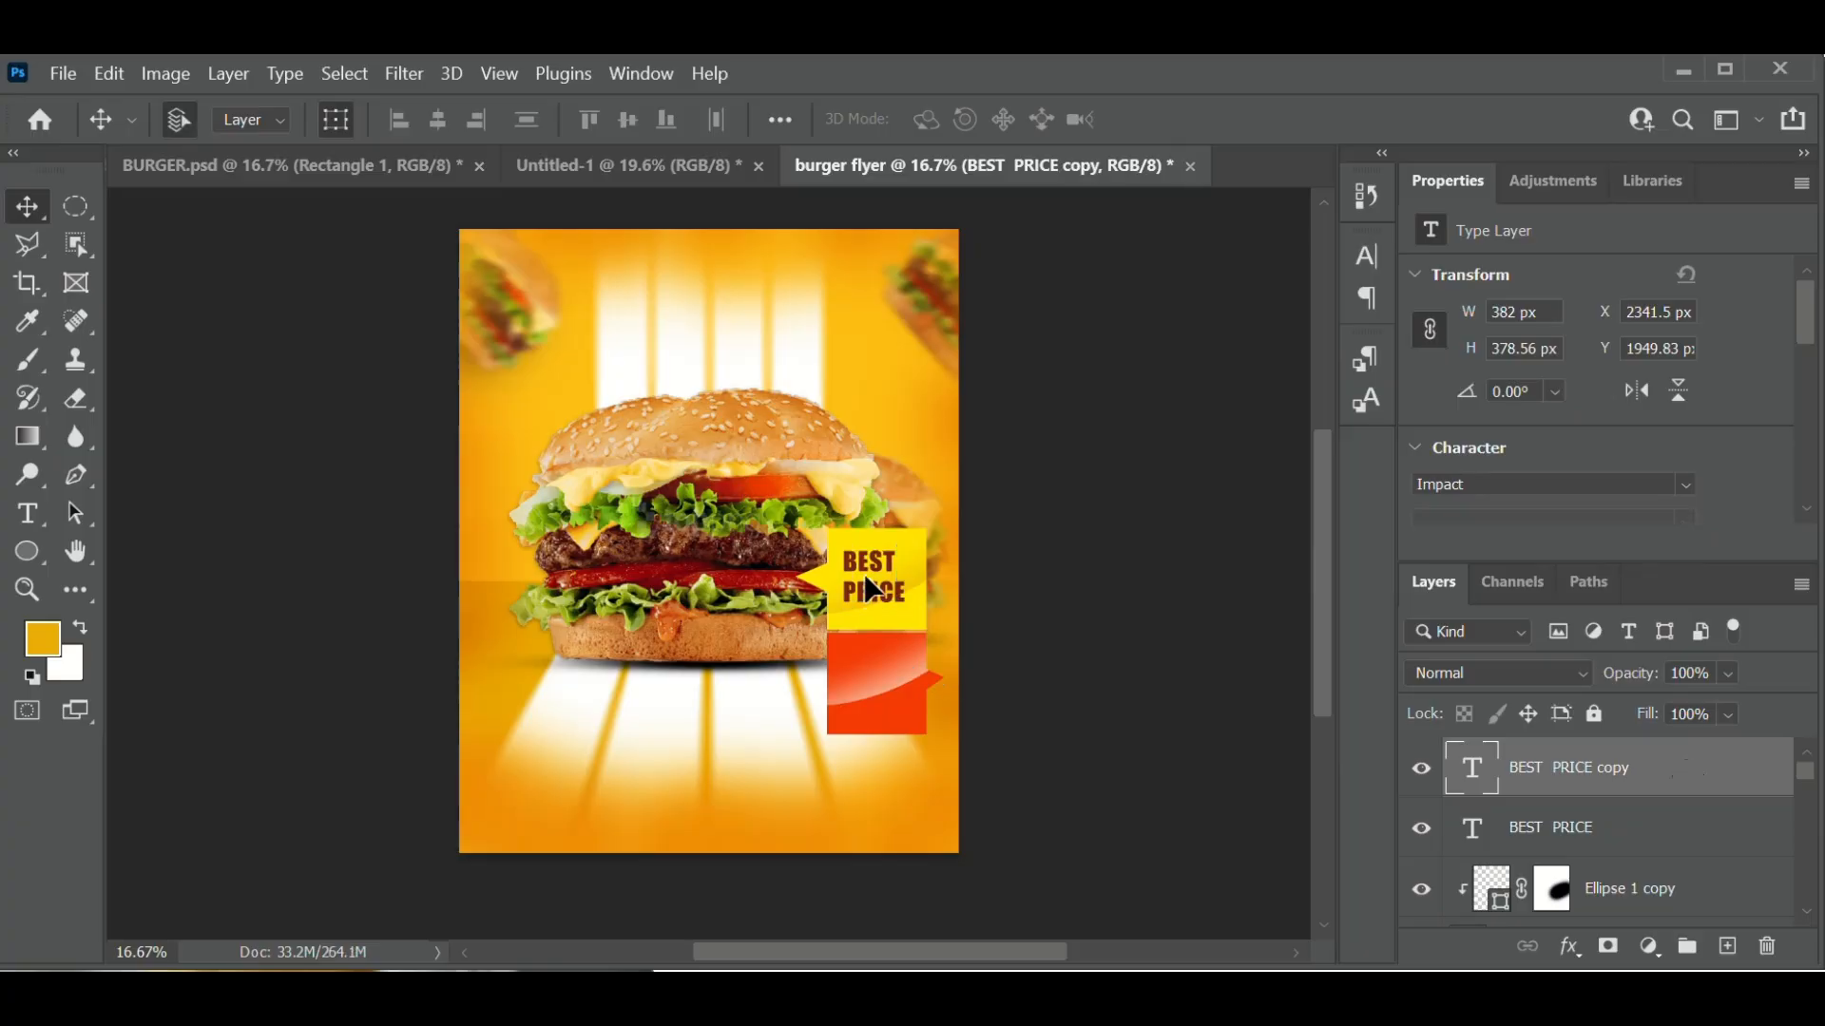
- Move the copied label down onto the red ribbon and set its text colour to #ffffff
left_click_drag(867, 582, 873, 696)
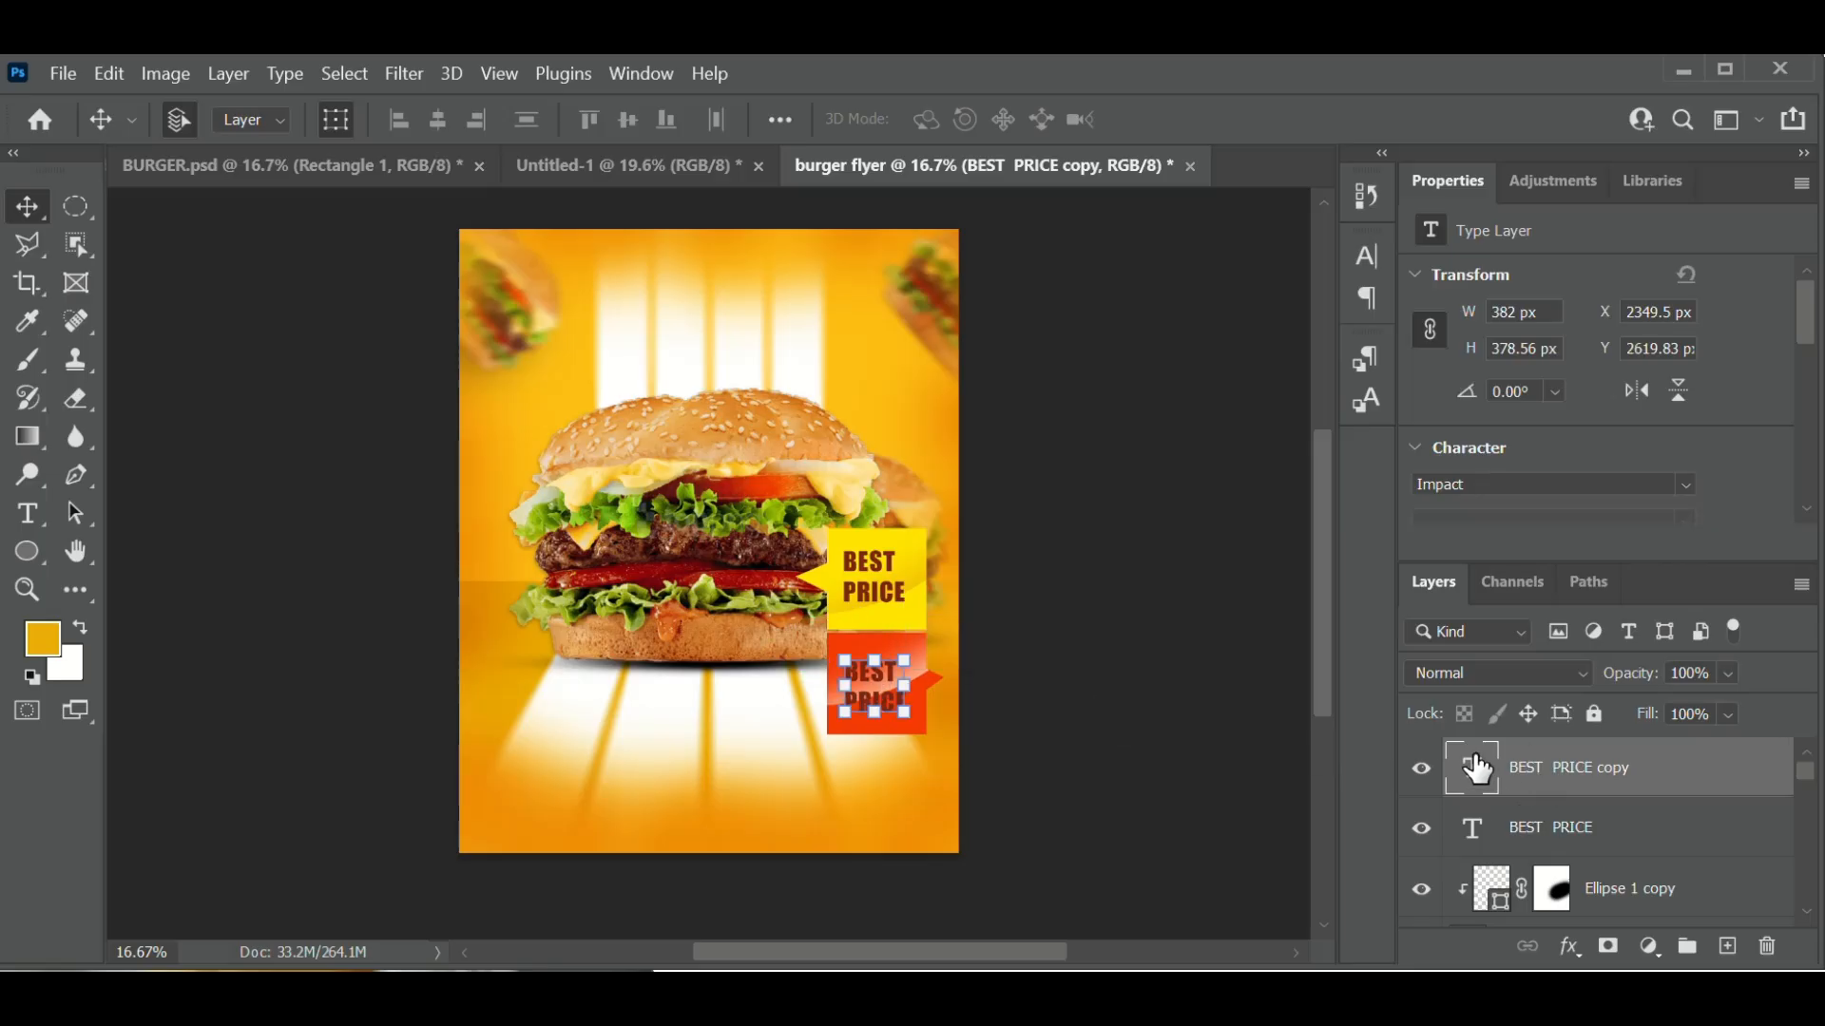
double_click(1476, 786)
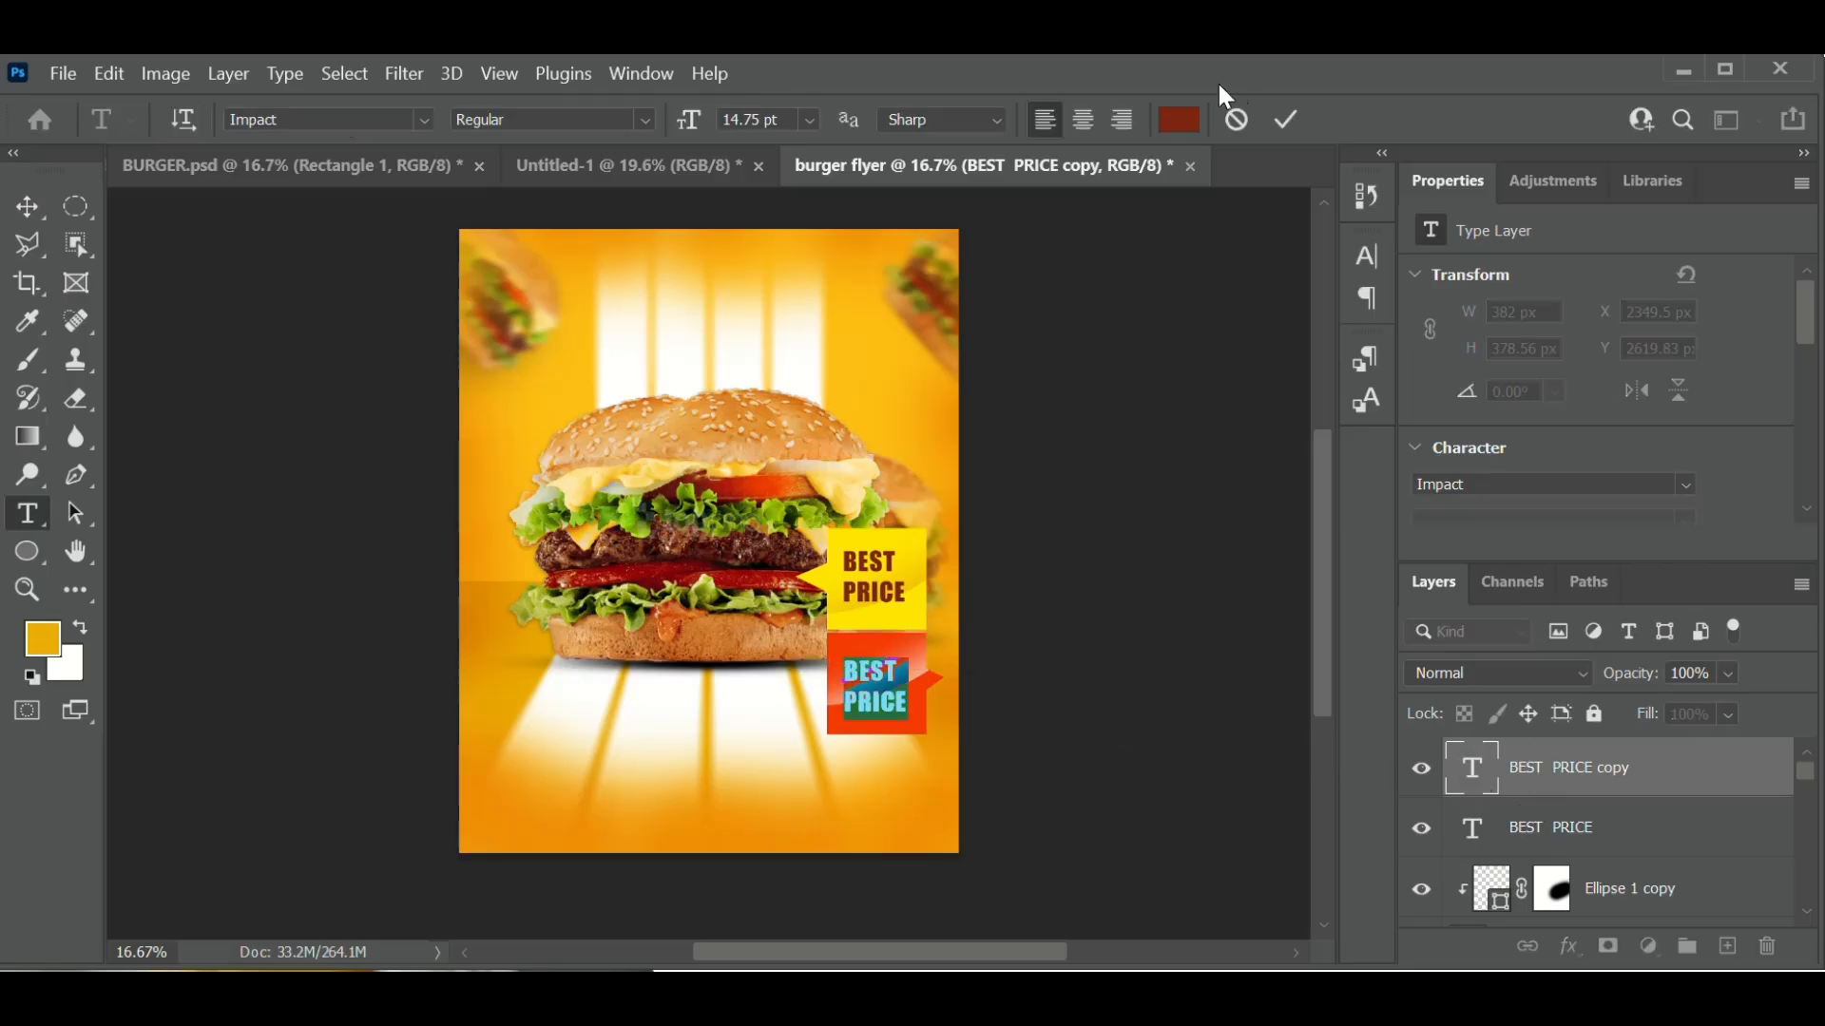
left_click(1183, 120)
type("ffffff")
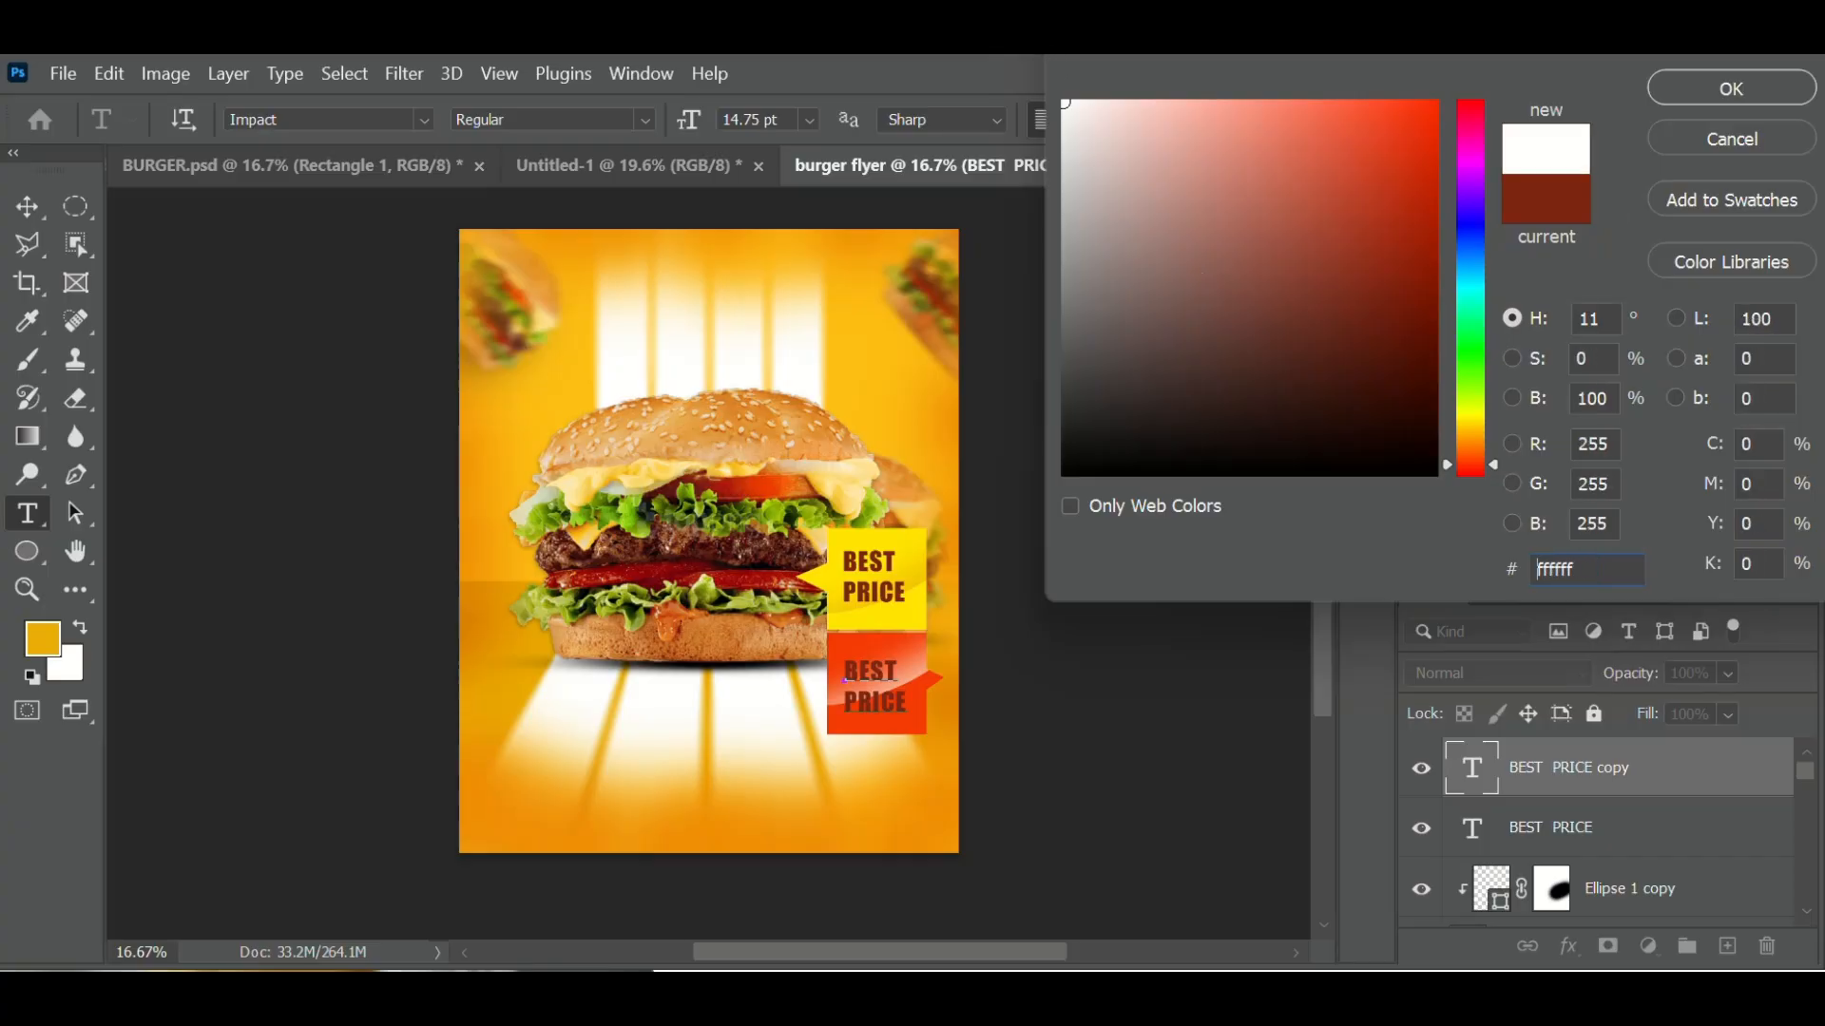
left_click(1743, 84)
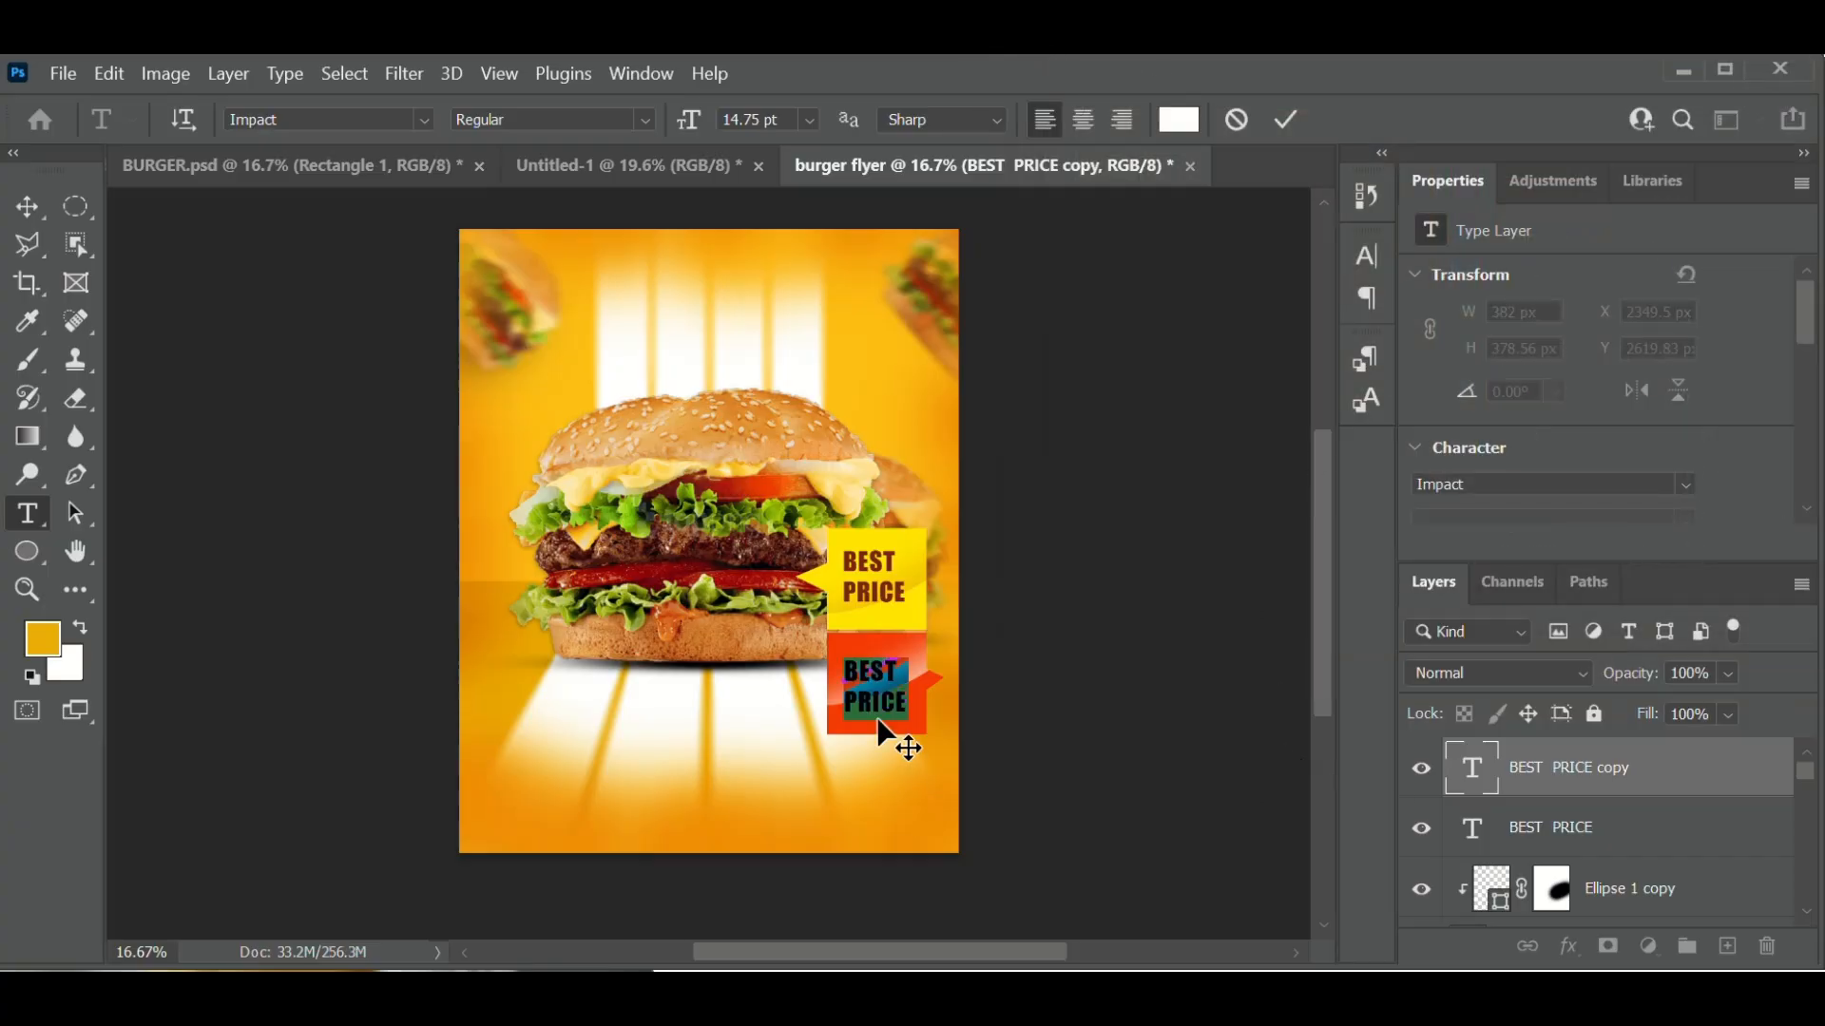
- Replace PRICE with VALUE so the label reads 'BEST VALUE', commit it, and deselect
double_click(1484, 783)
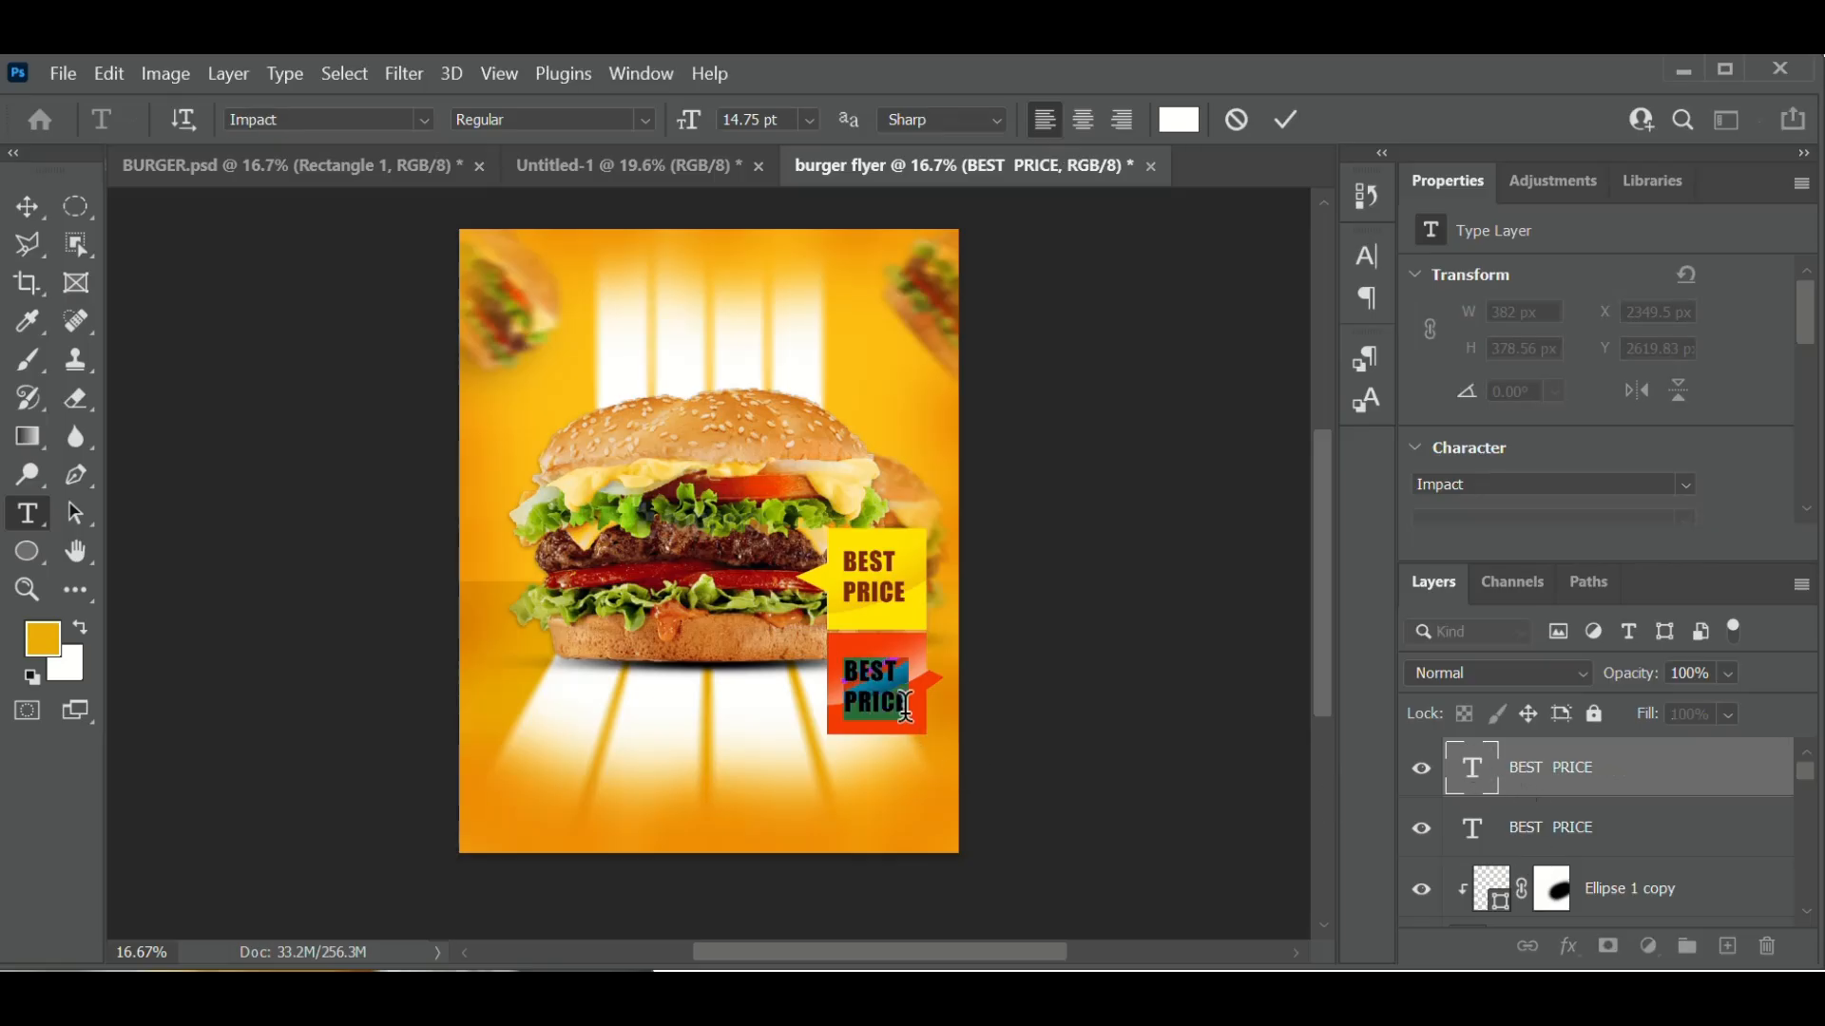
left_click_drag(909, 713, 825, 720)
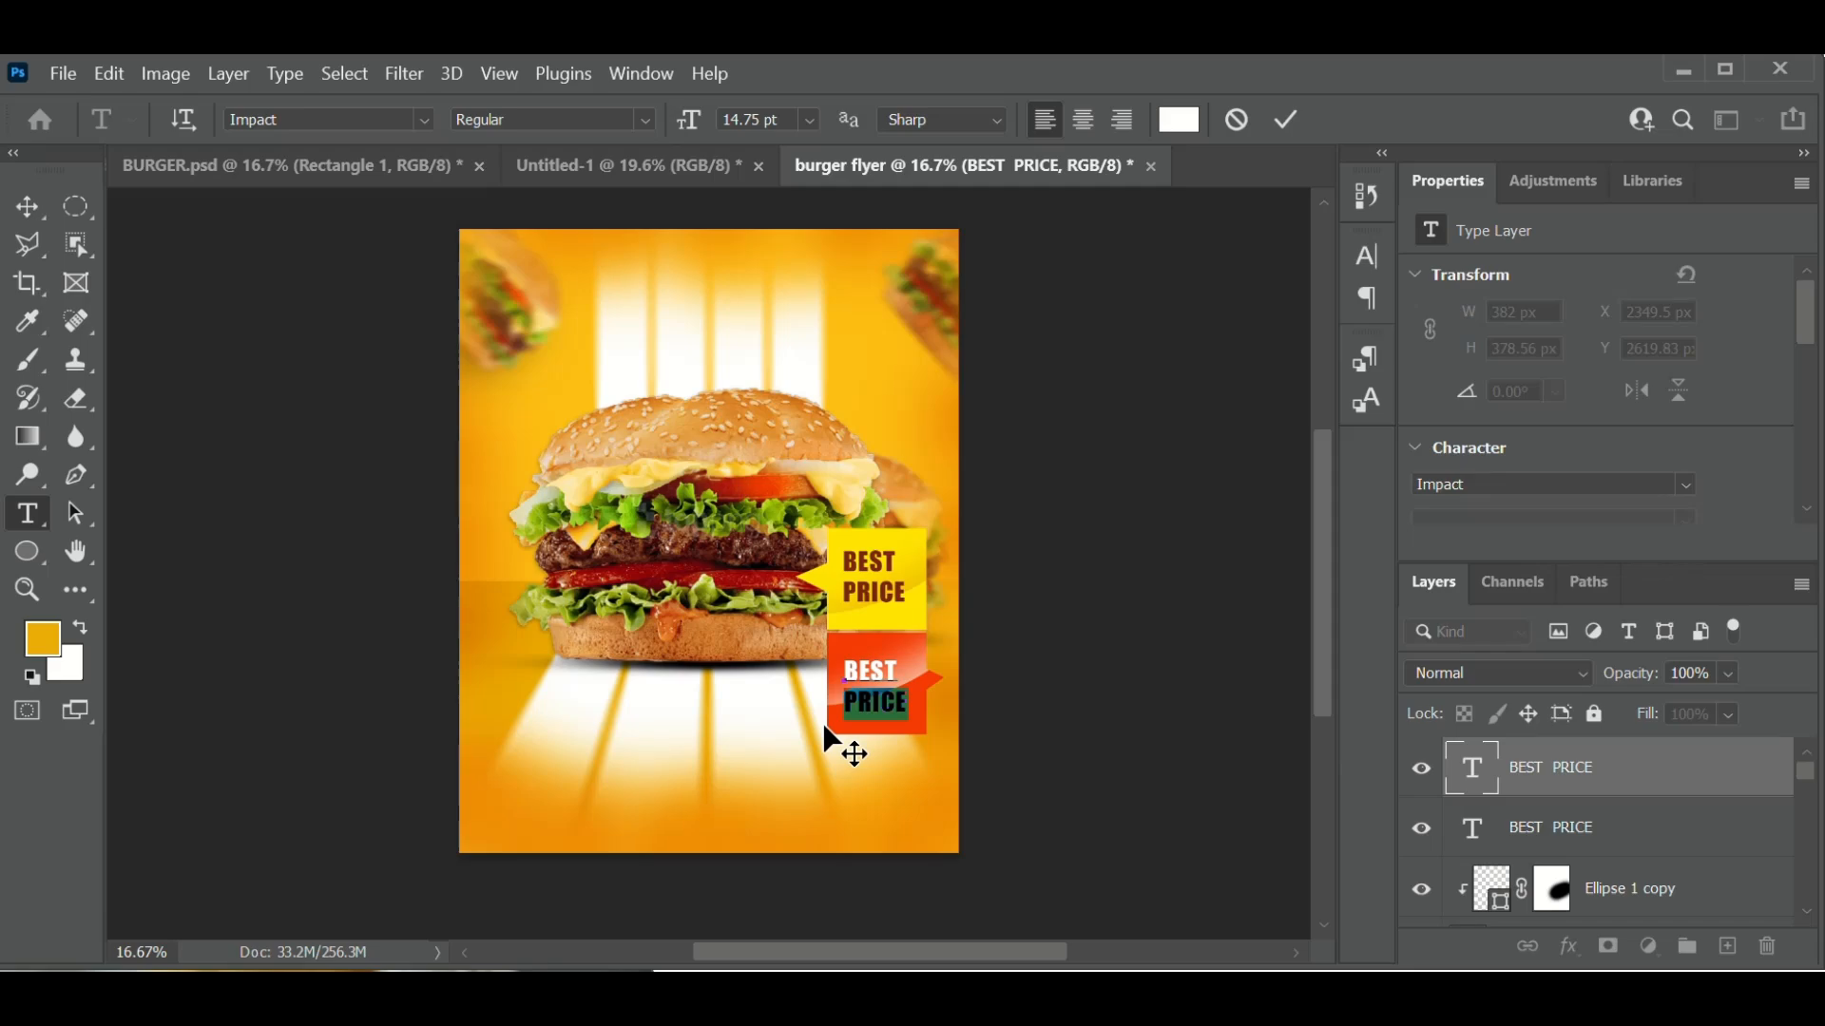
type("VALUE")
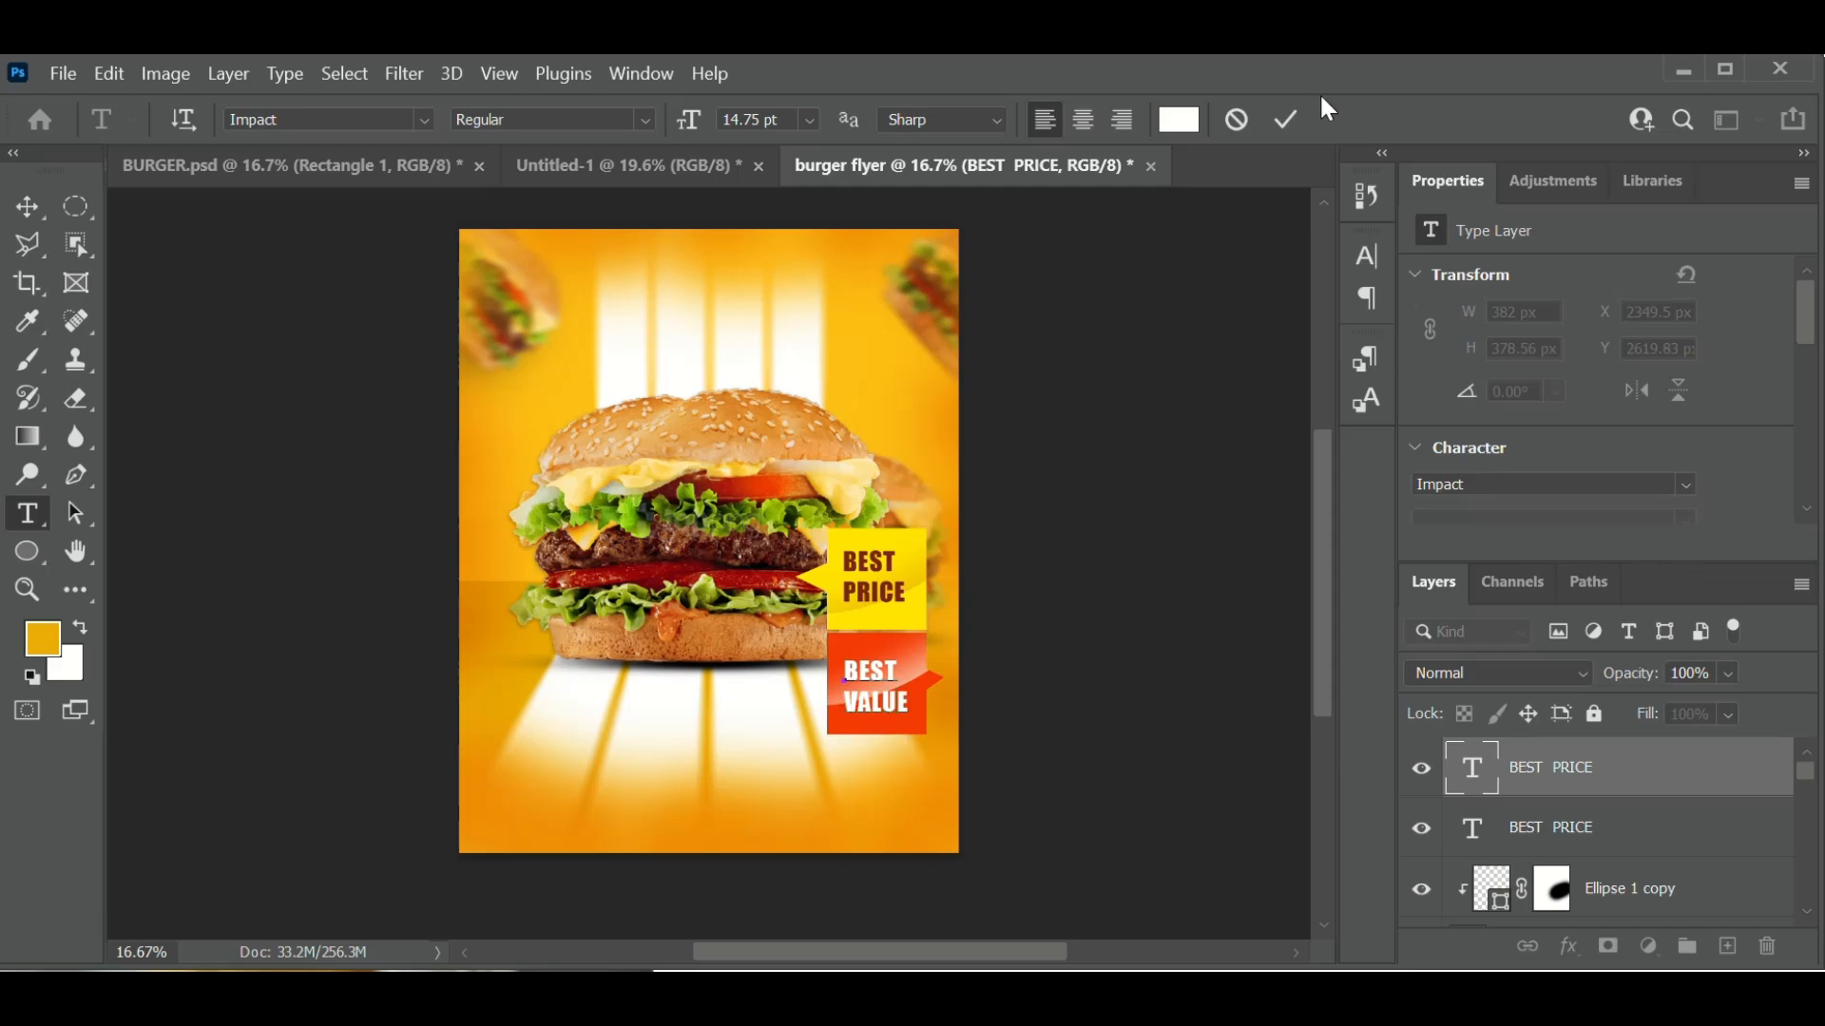
left_click(1286, 120)
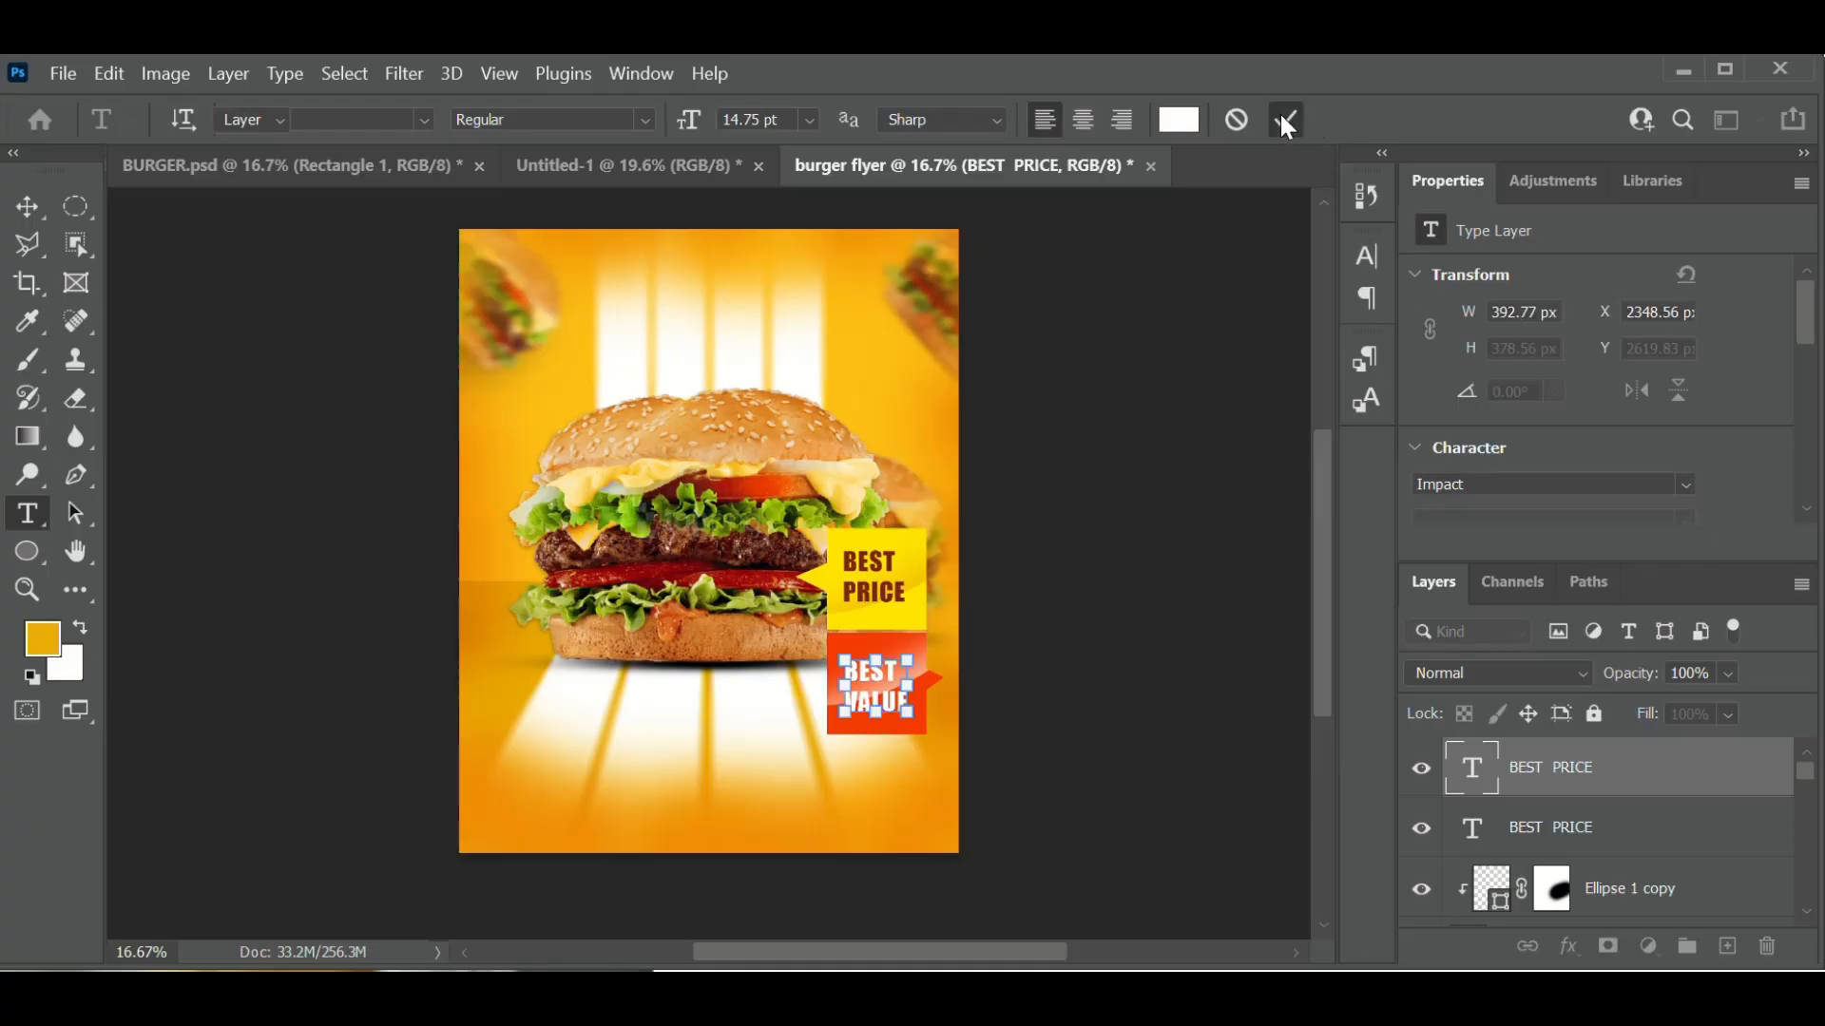
key("v")
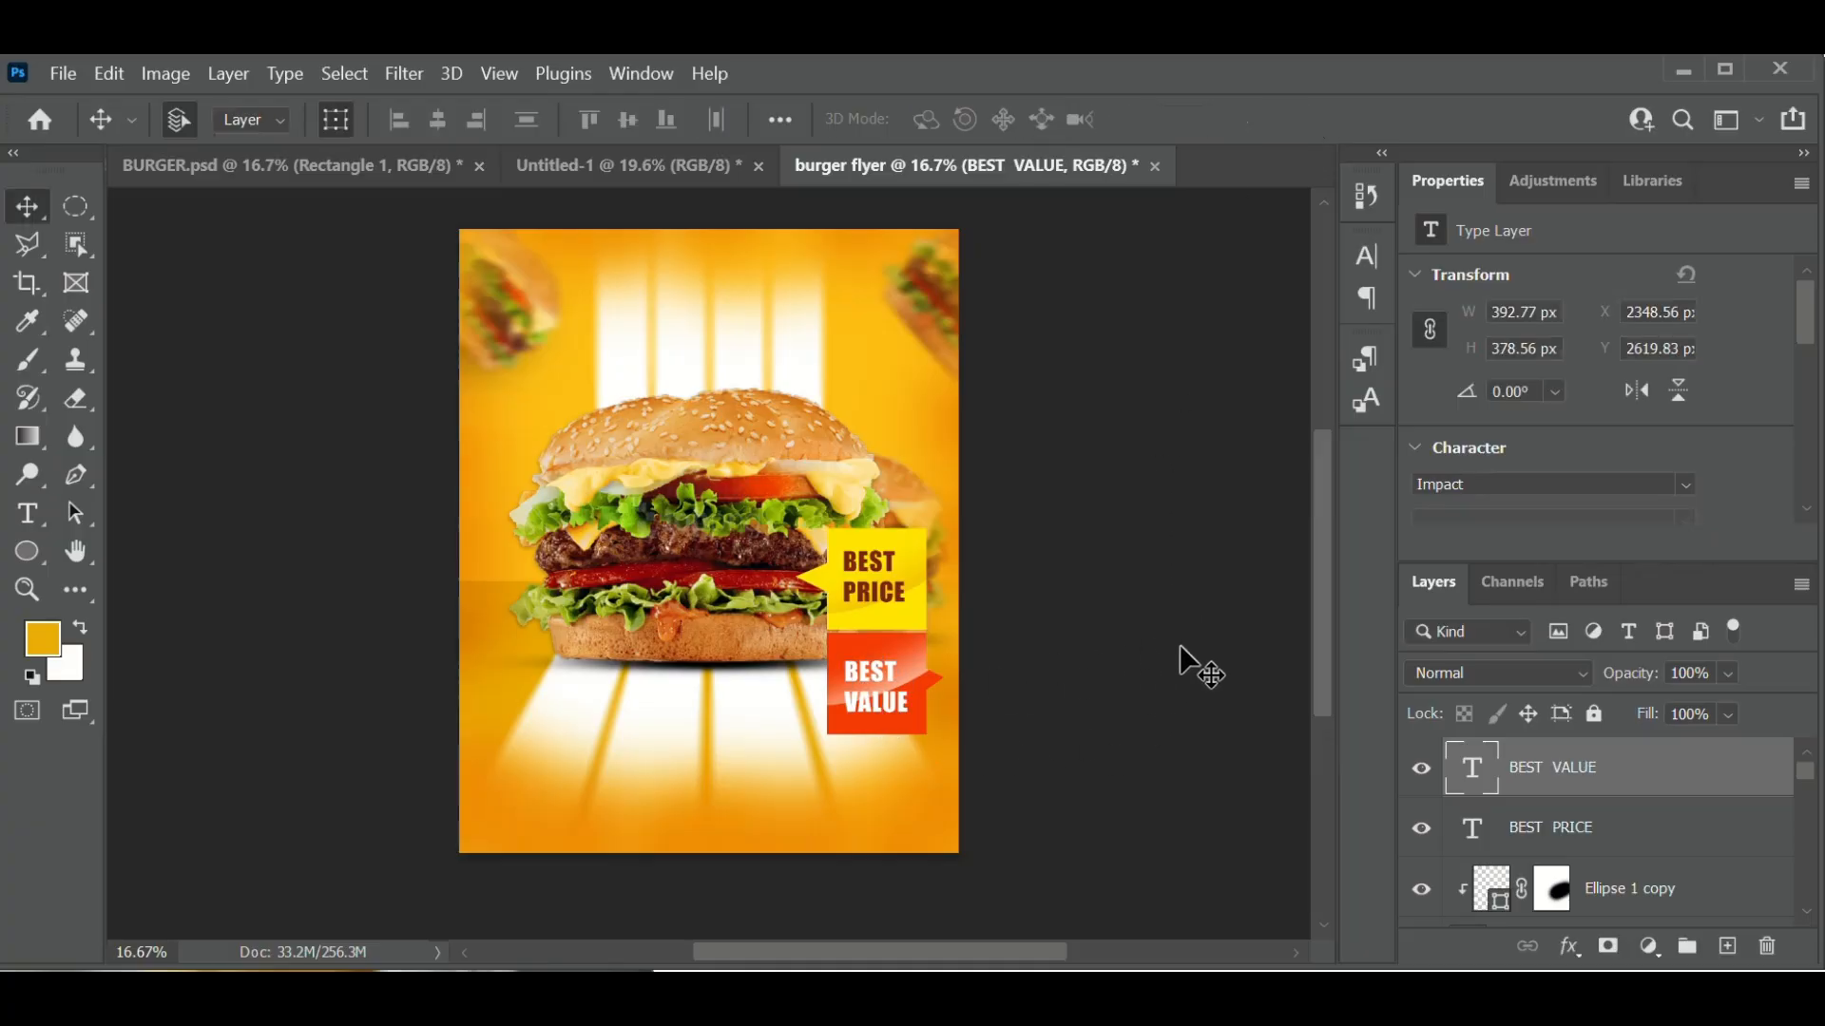
left_click(1178, 644)
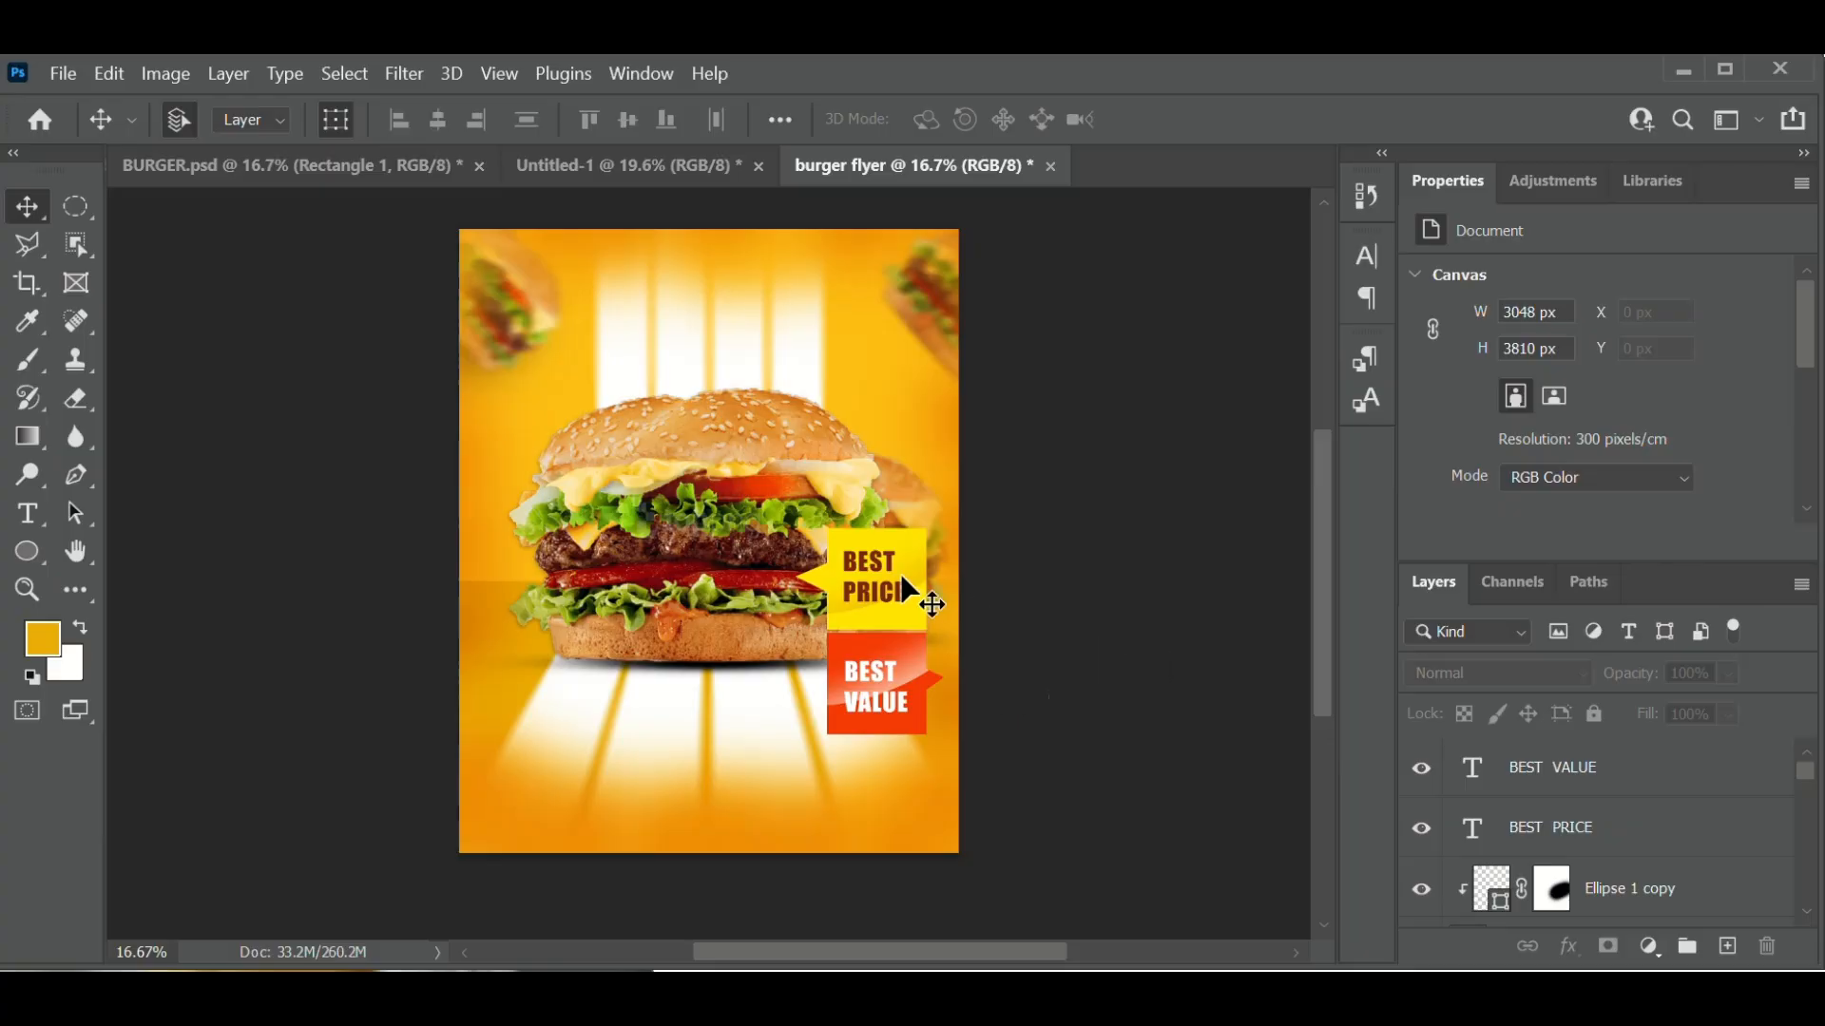
- Choose the Horizontal Type Tool from the toolbar's Type tool flyout
scroll(1043, 797, "down", 1)
scroll(1043, 797, "up", 1)
left_click(33, 516)
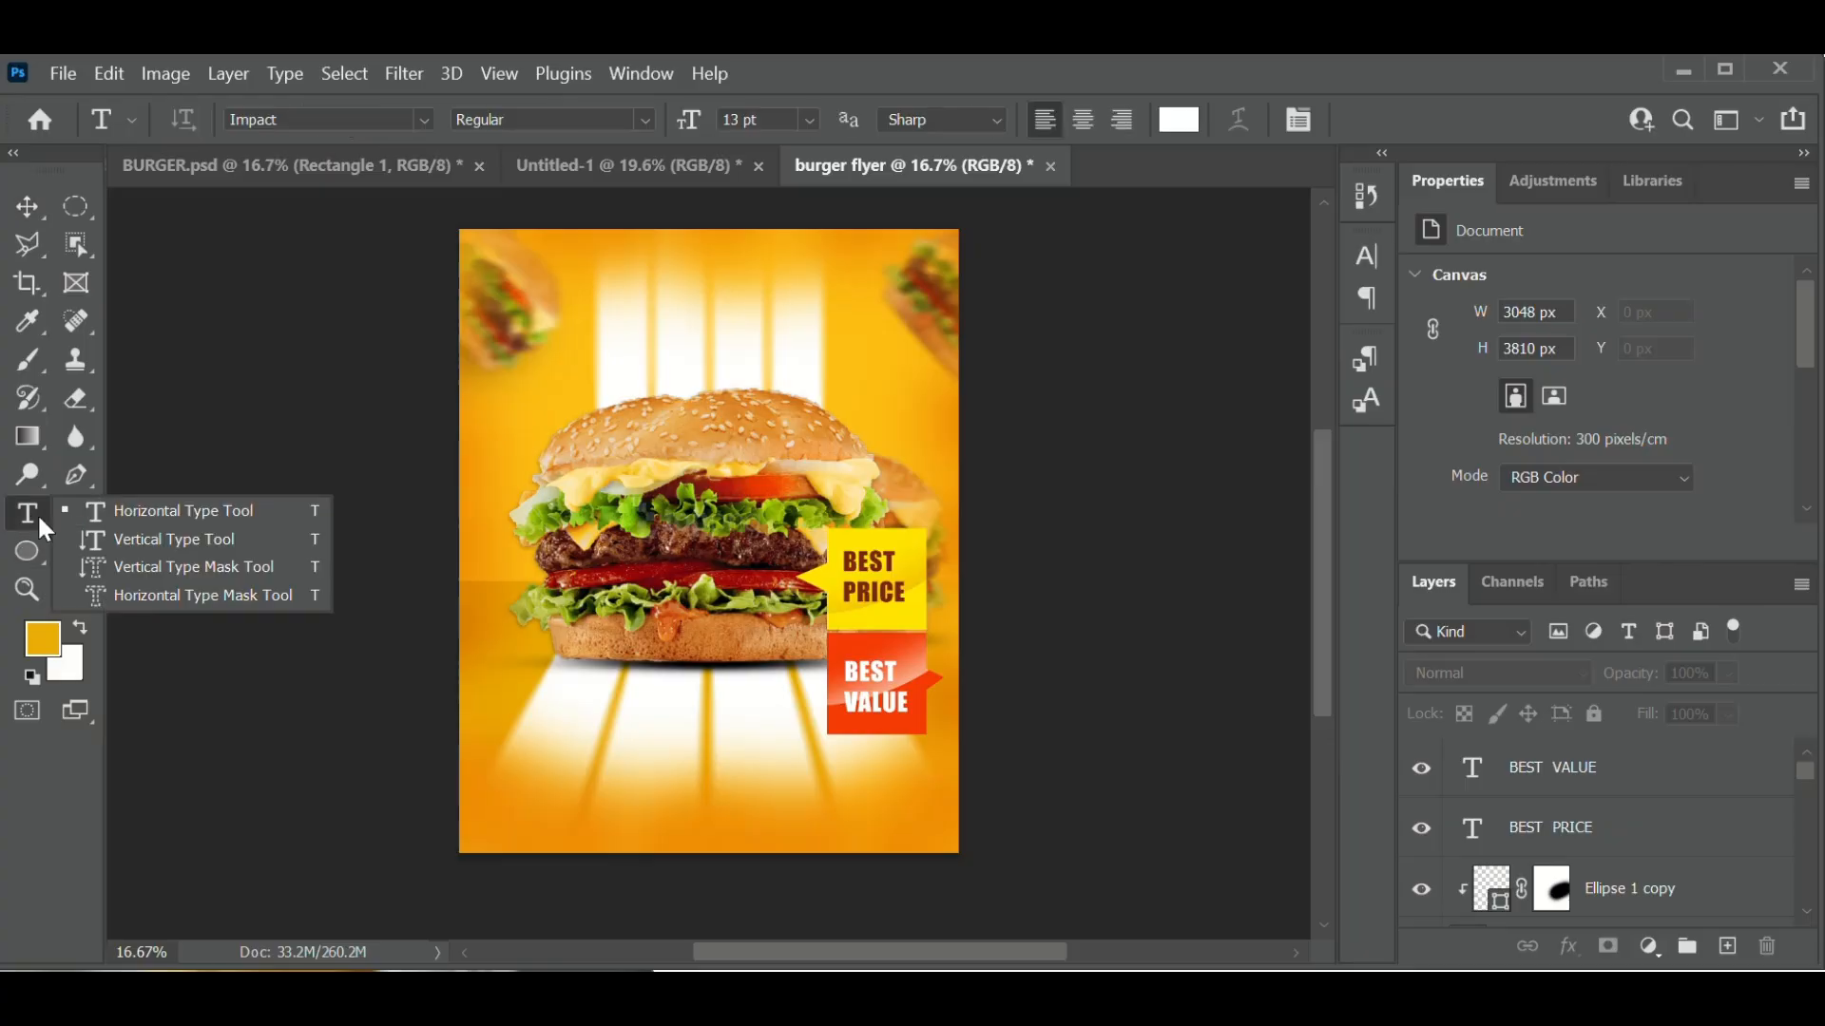
- Start a text box near the flyer top and try out red text colours, then cancel the entry
left_click(37, 513)
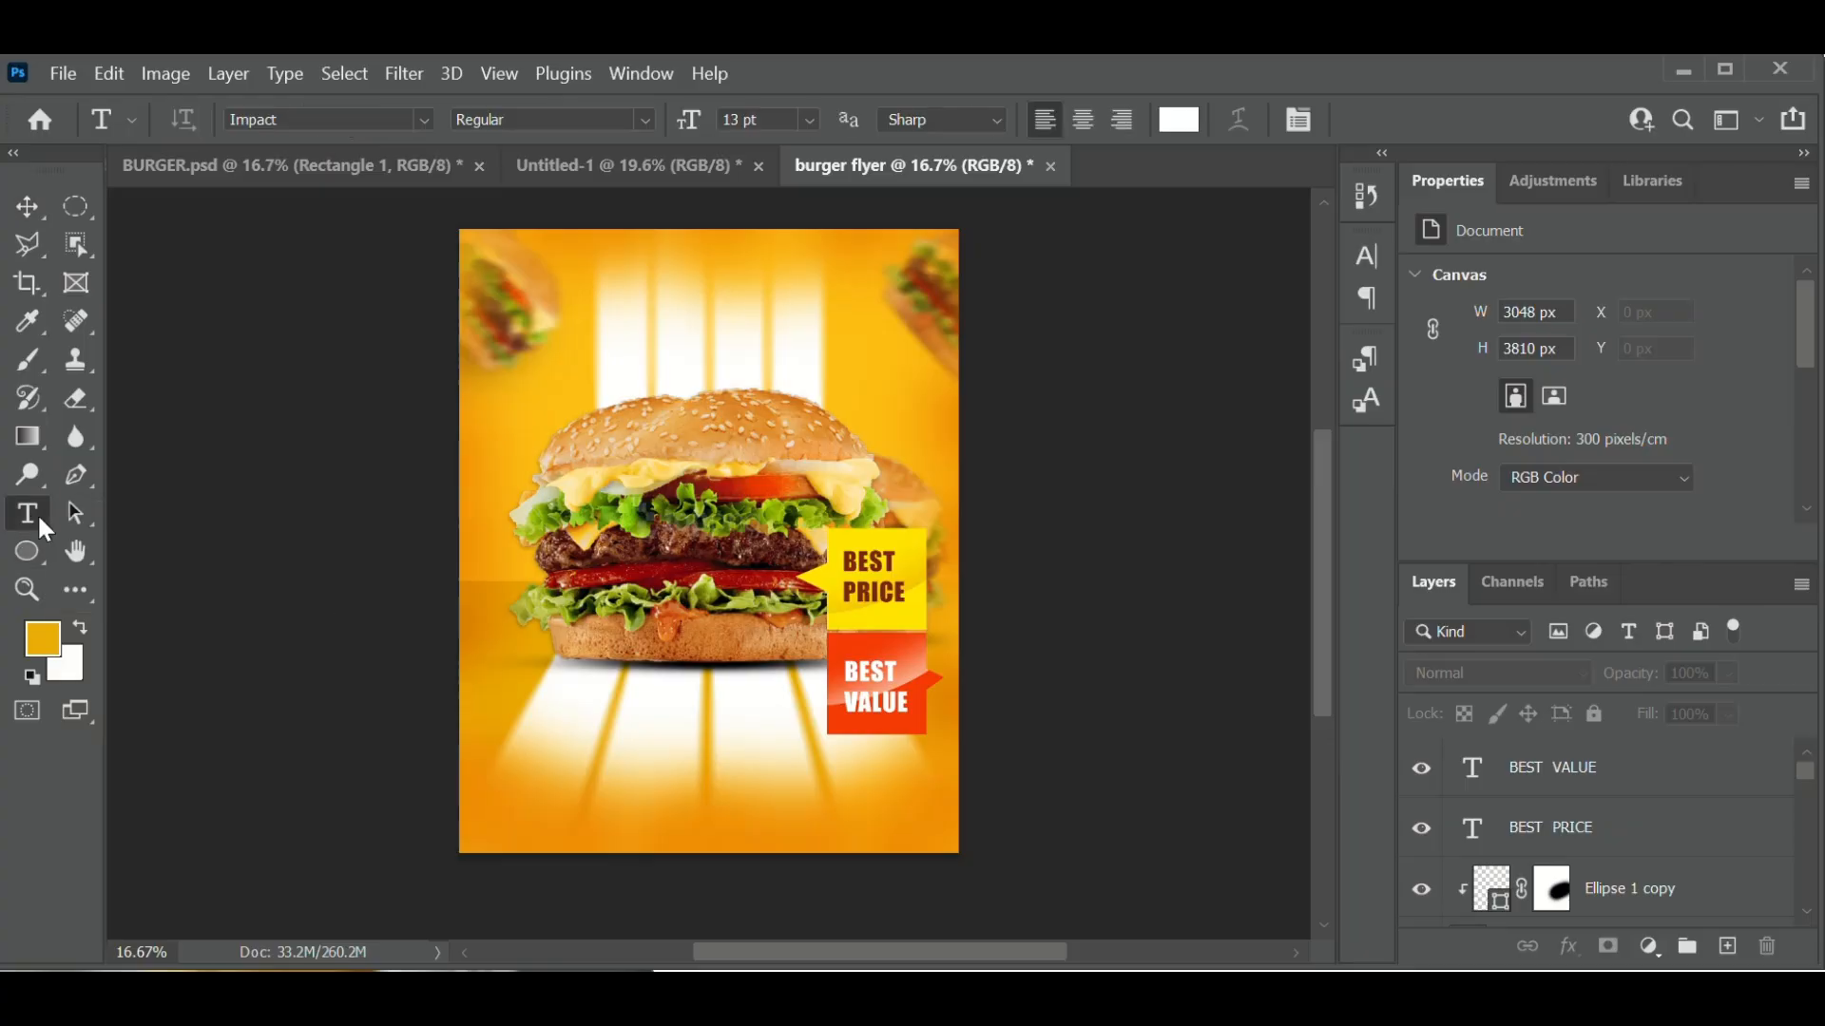
left_click(636, 320)
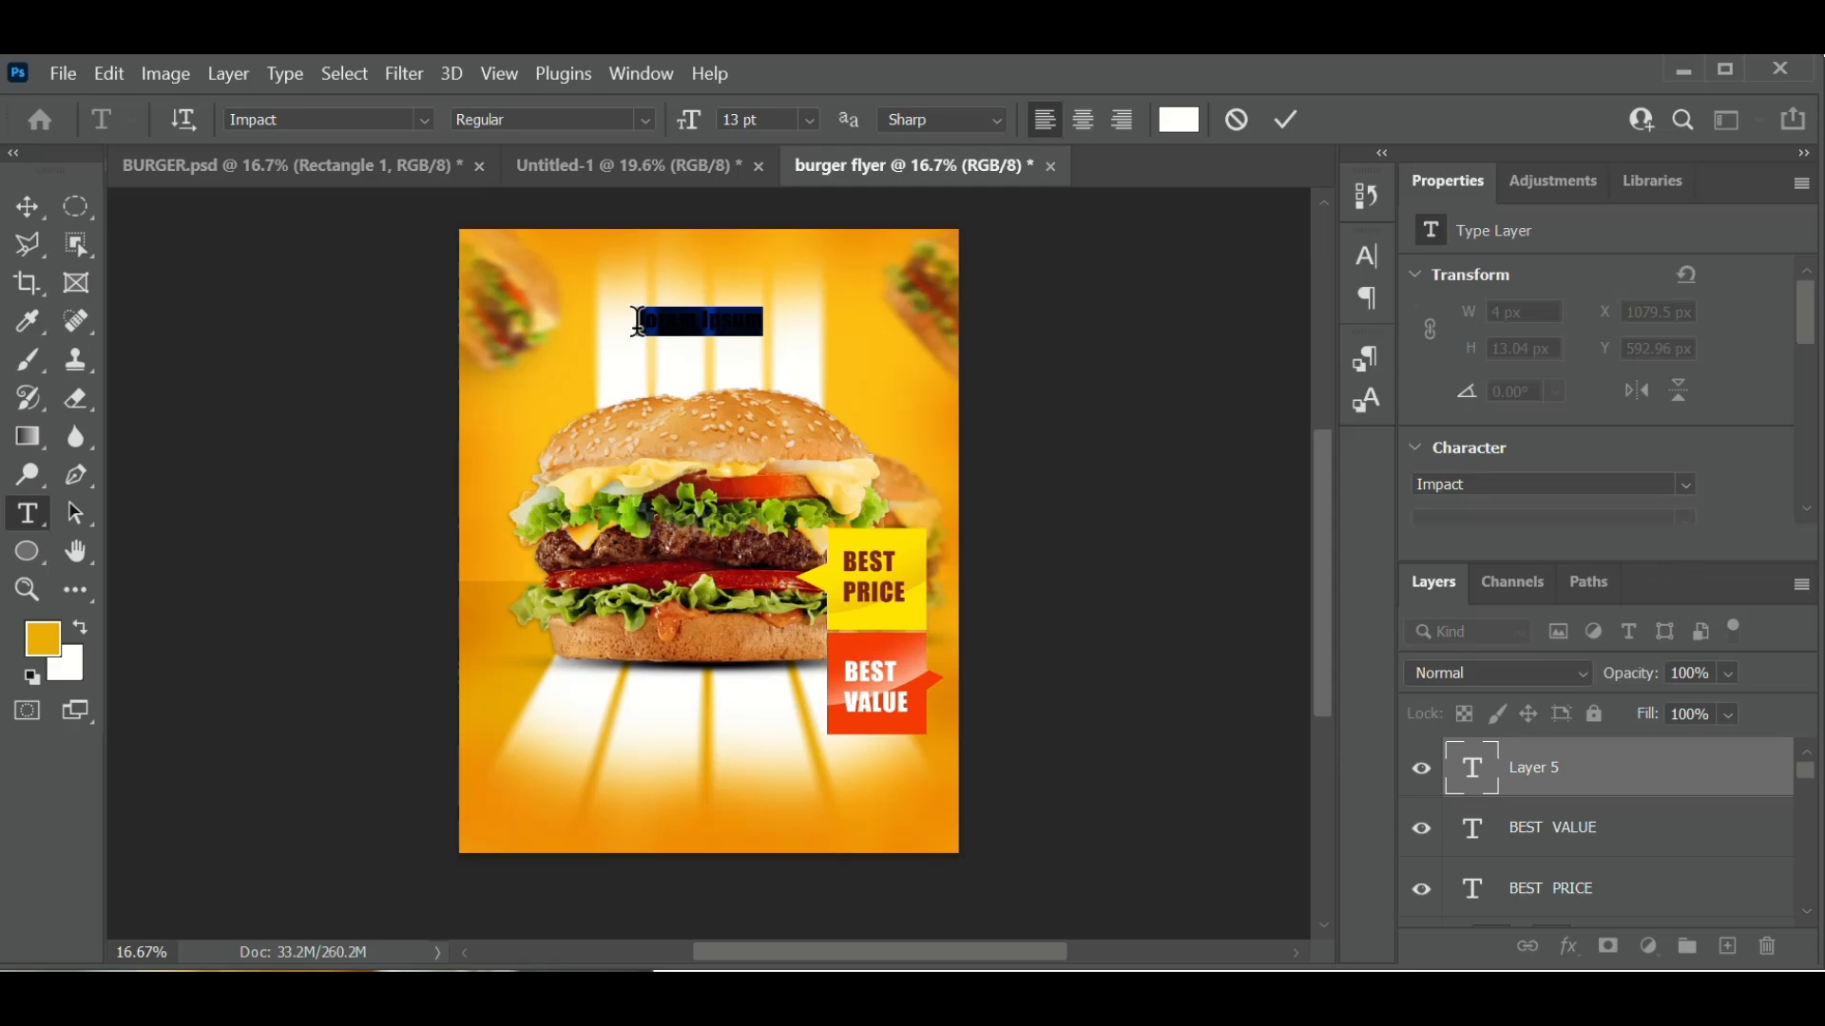
key("BackSpace")
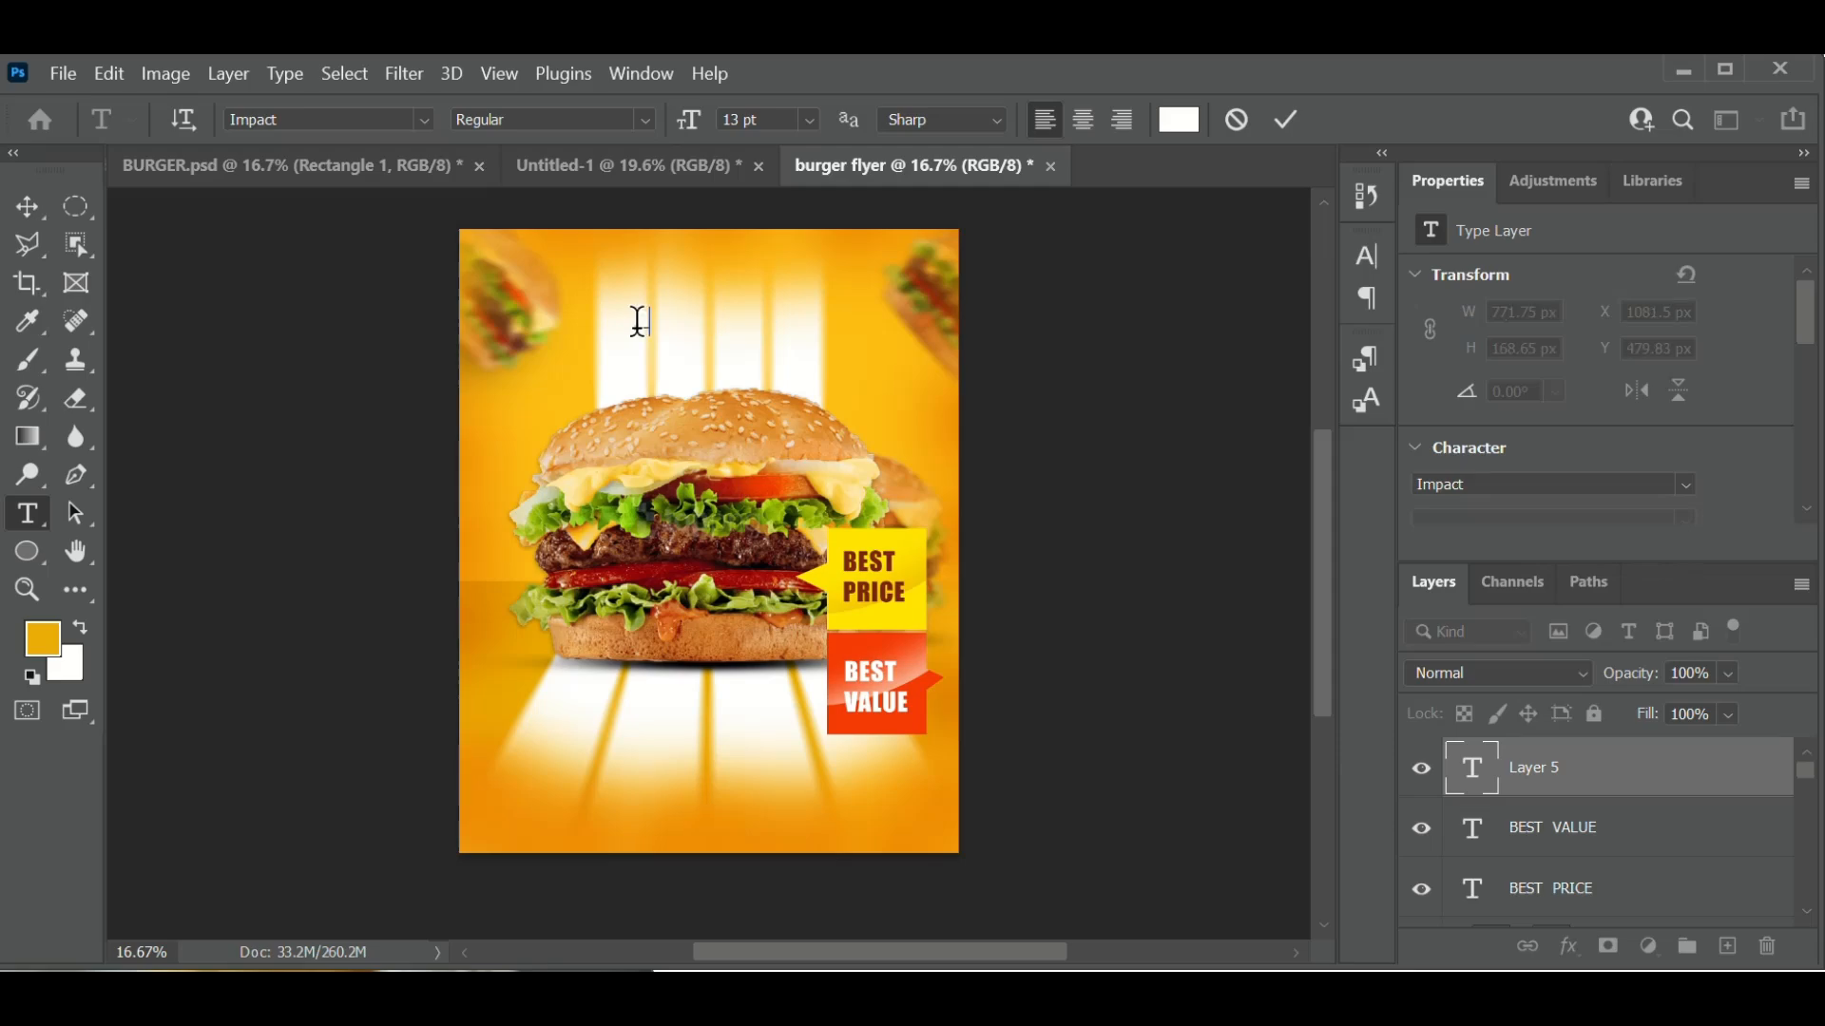
left_click(1178, 121)
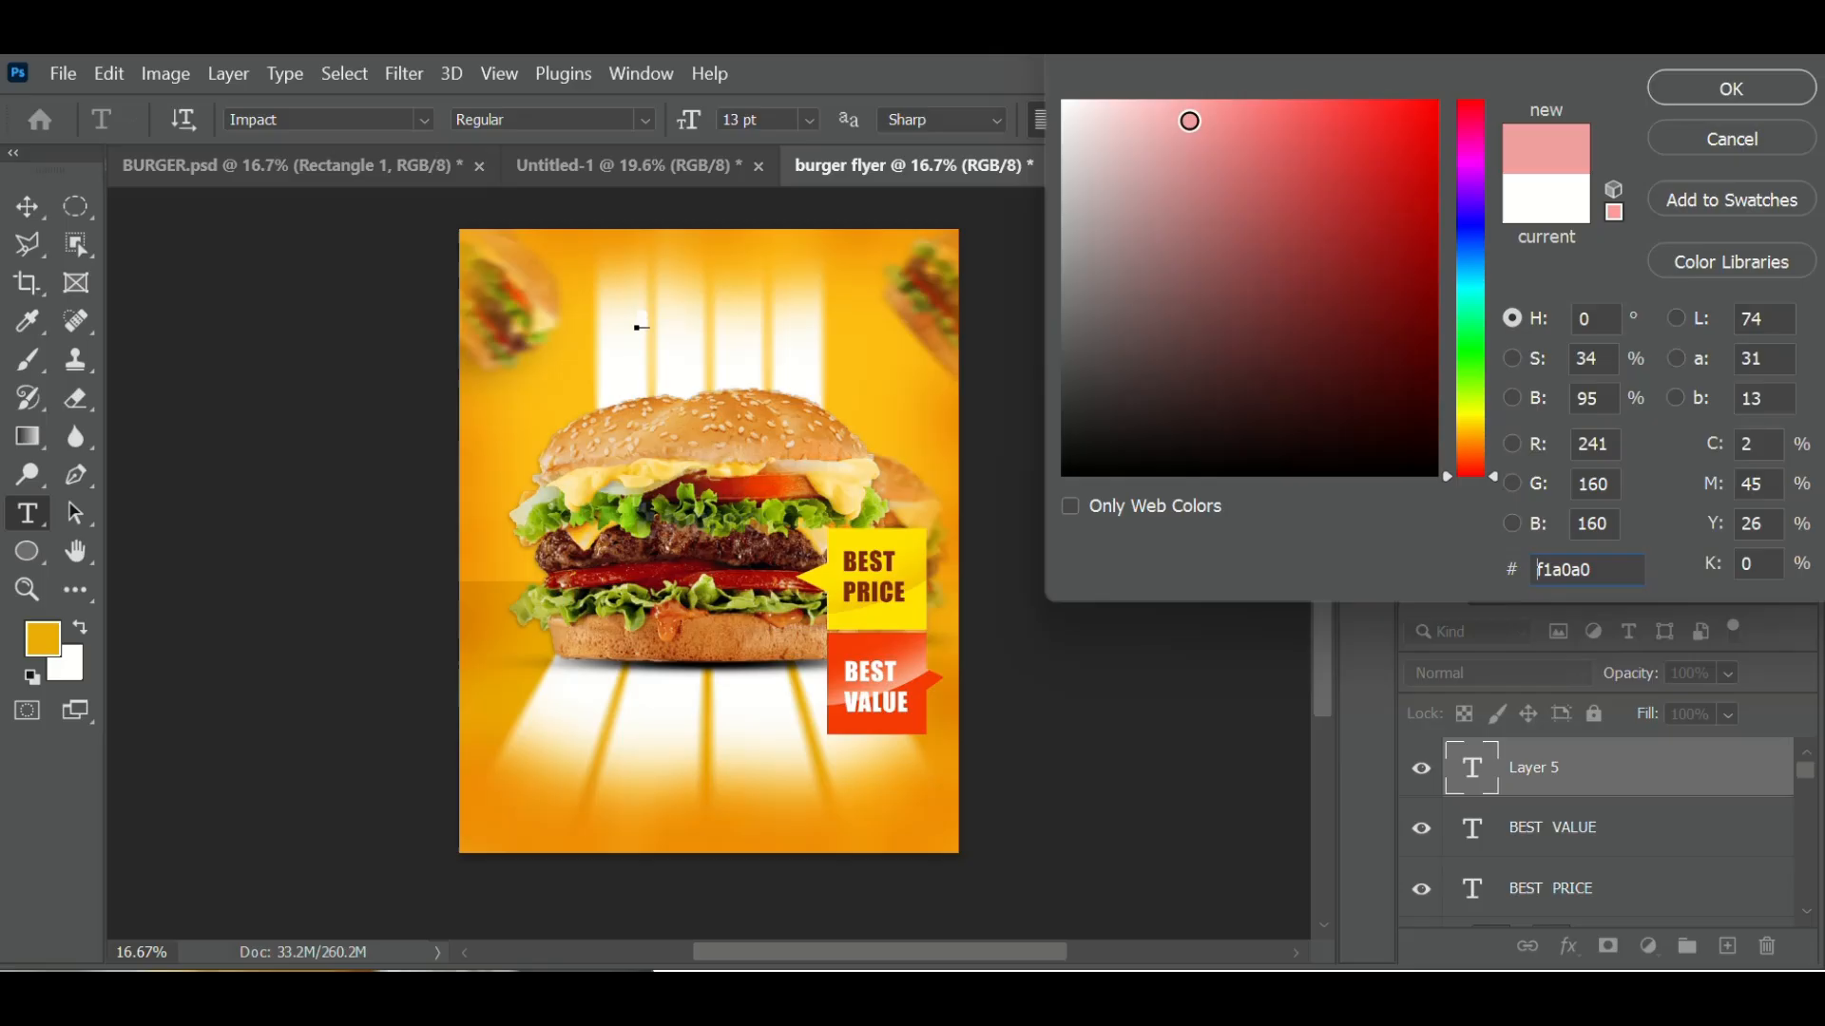
left_click(844, 584)
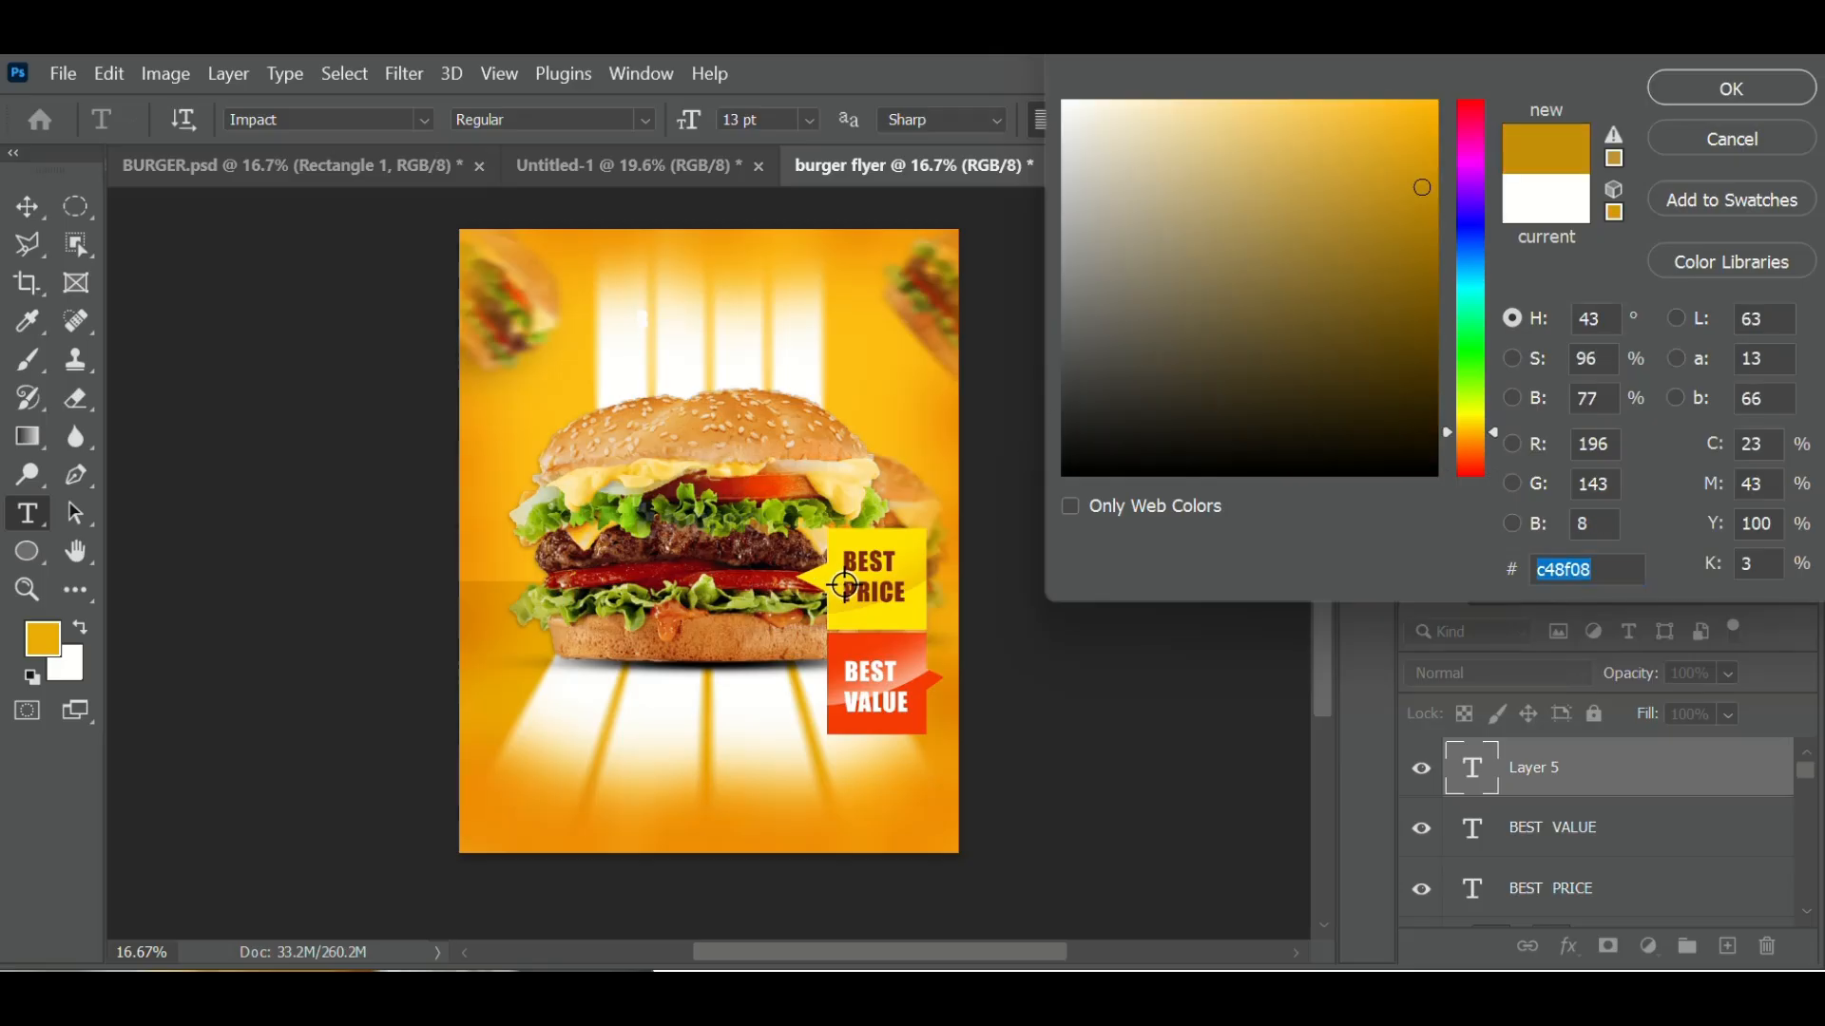
left_click(764, 580)
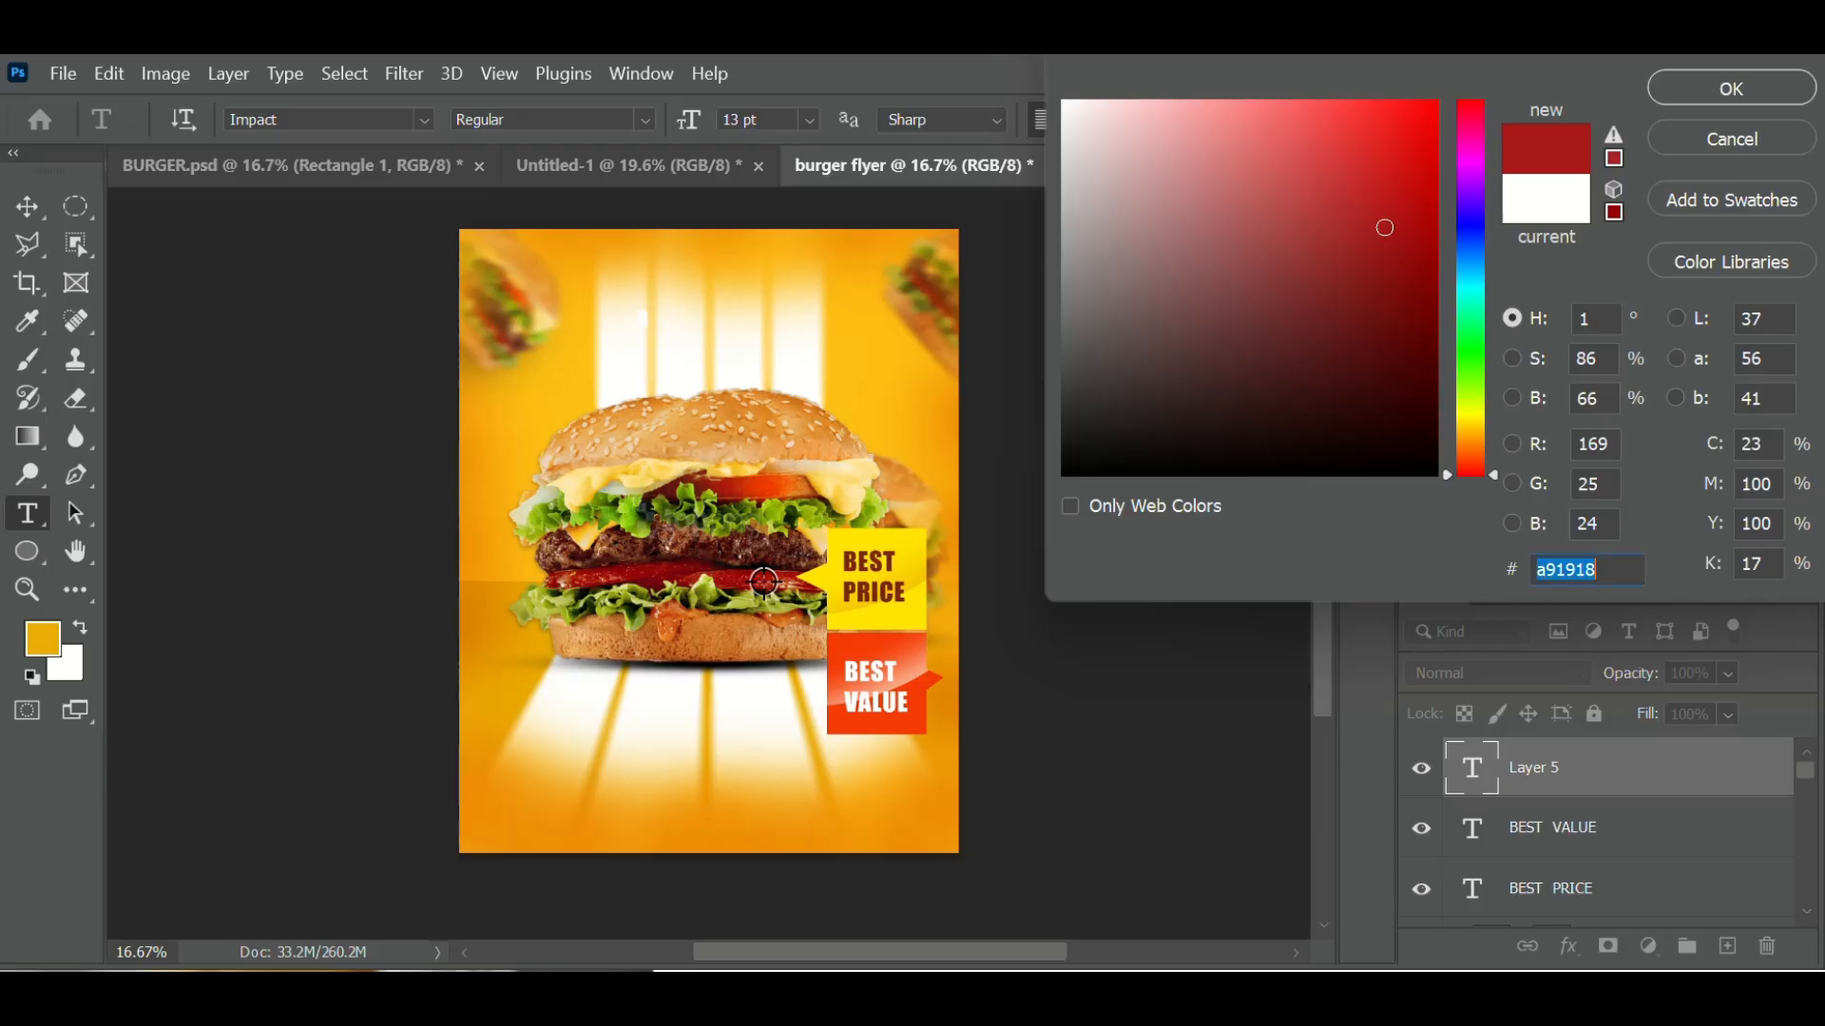
left_click(1406, 259)
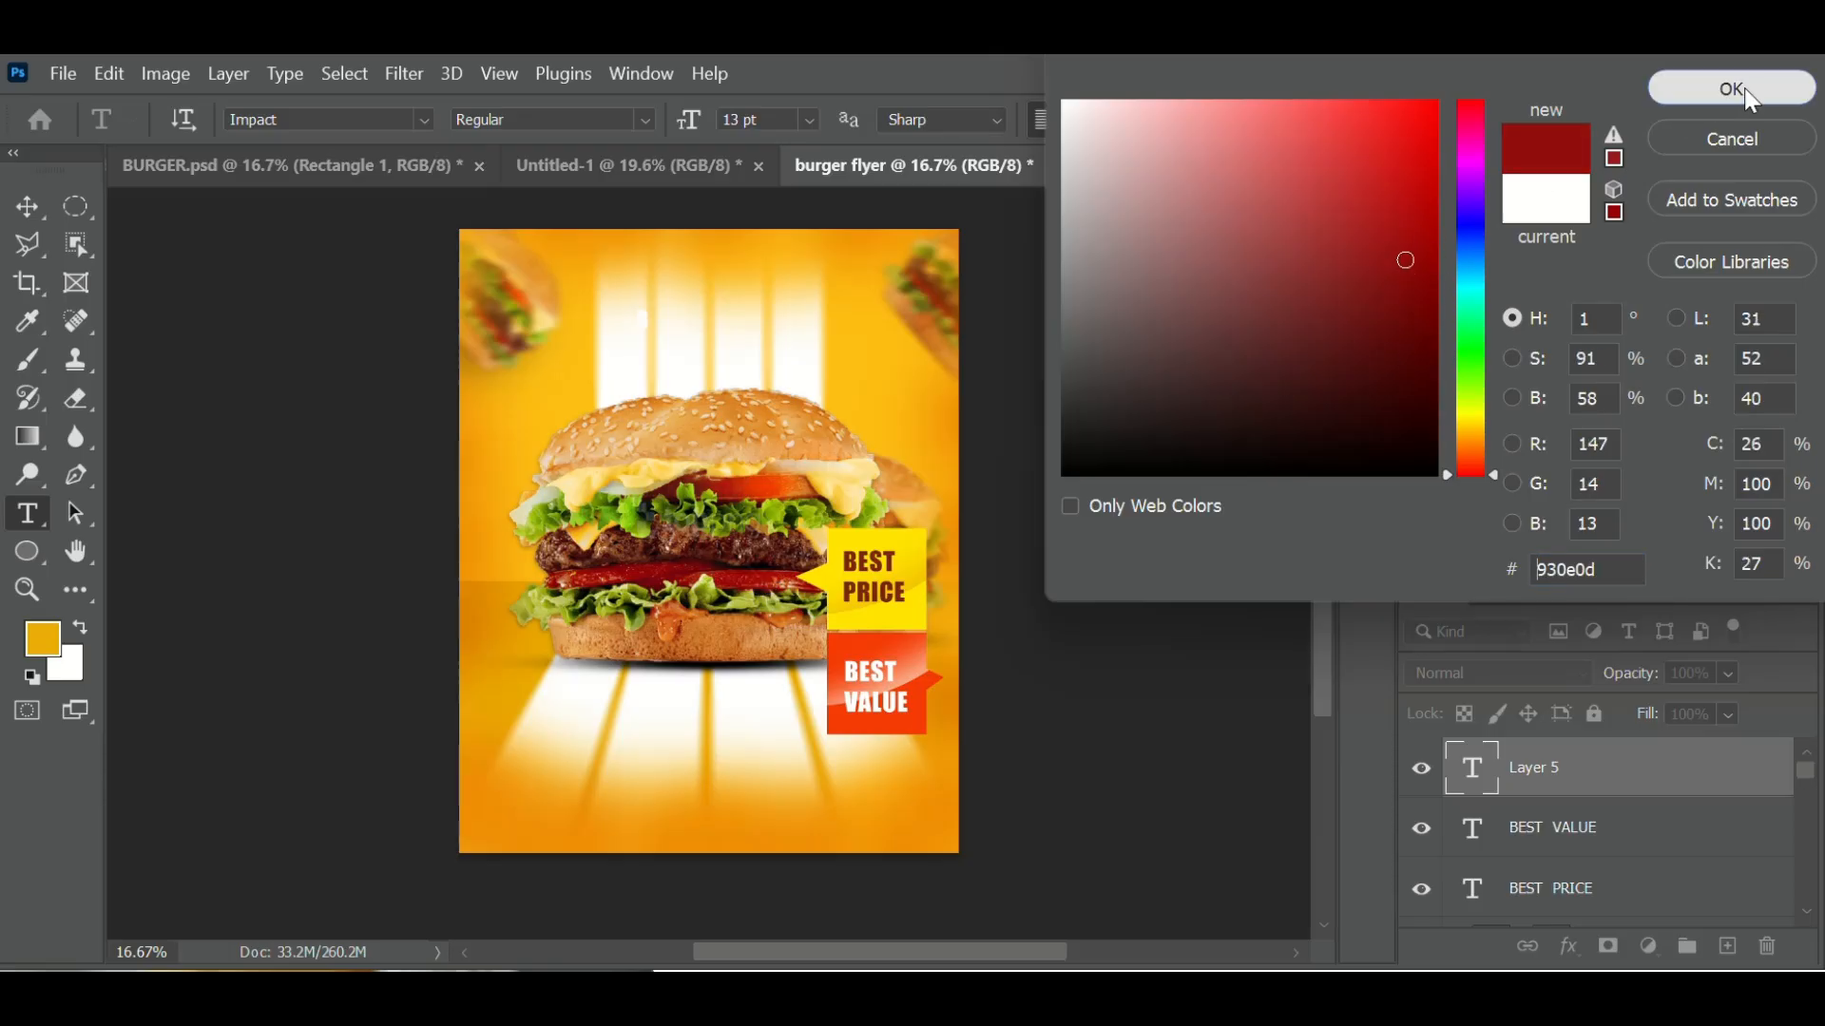
left_click(1726, 95)
key("BackSpace")
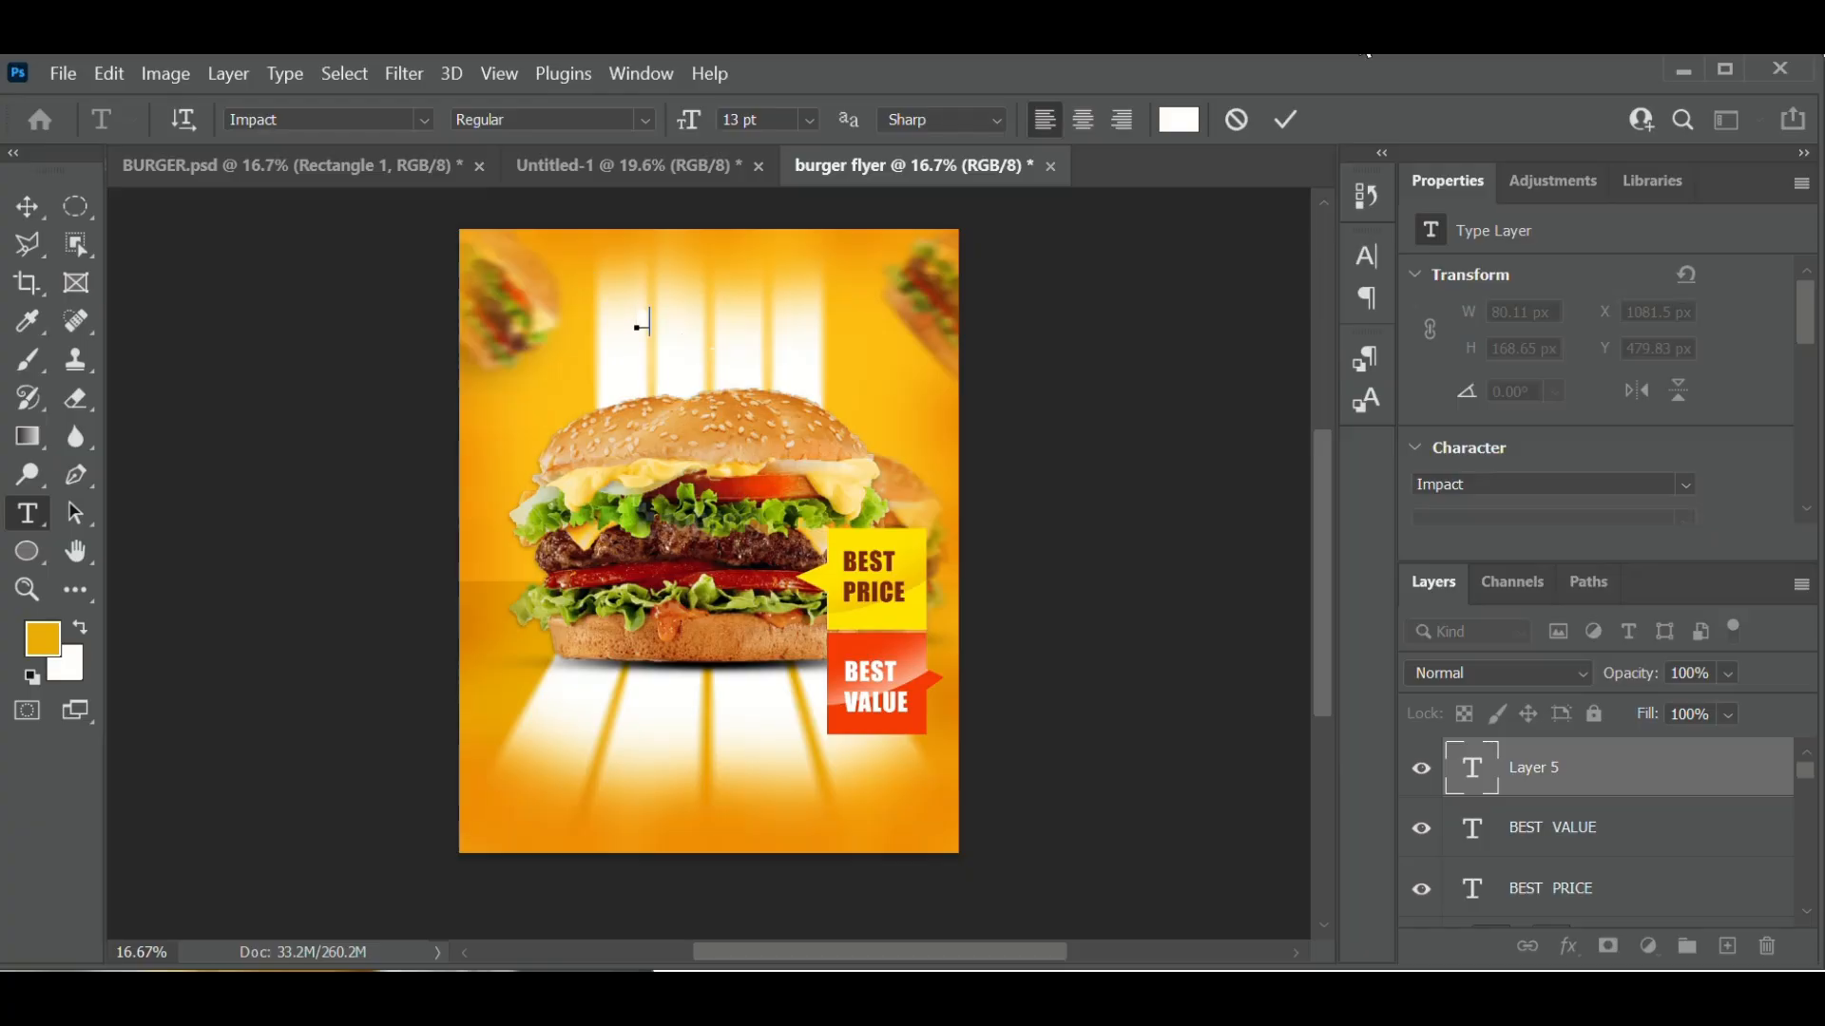
- Set the text colour to dark red #650000 and type 'Burger'
left_click(1178, 119)
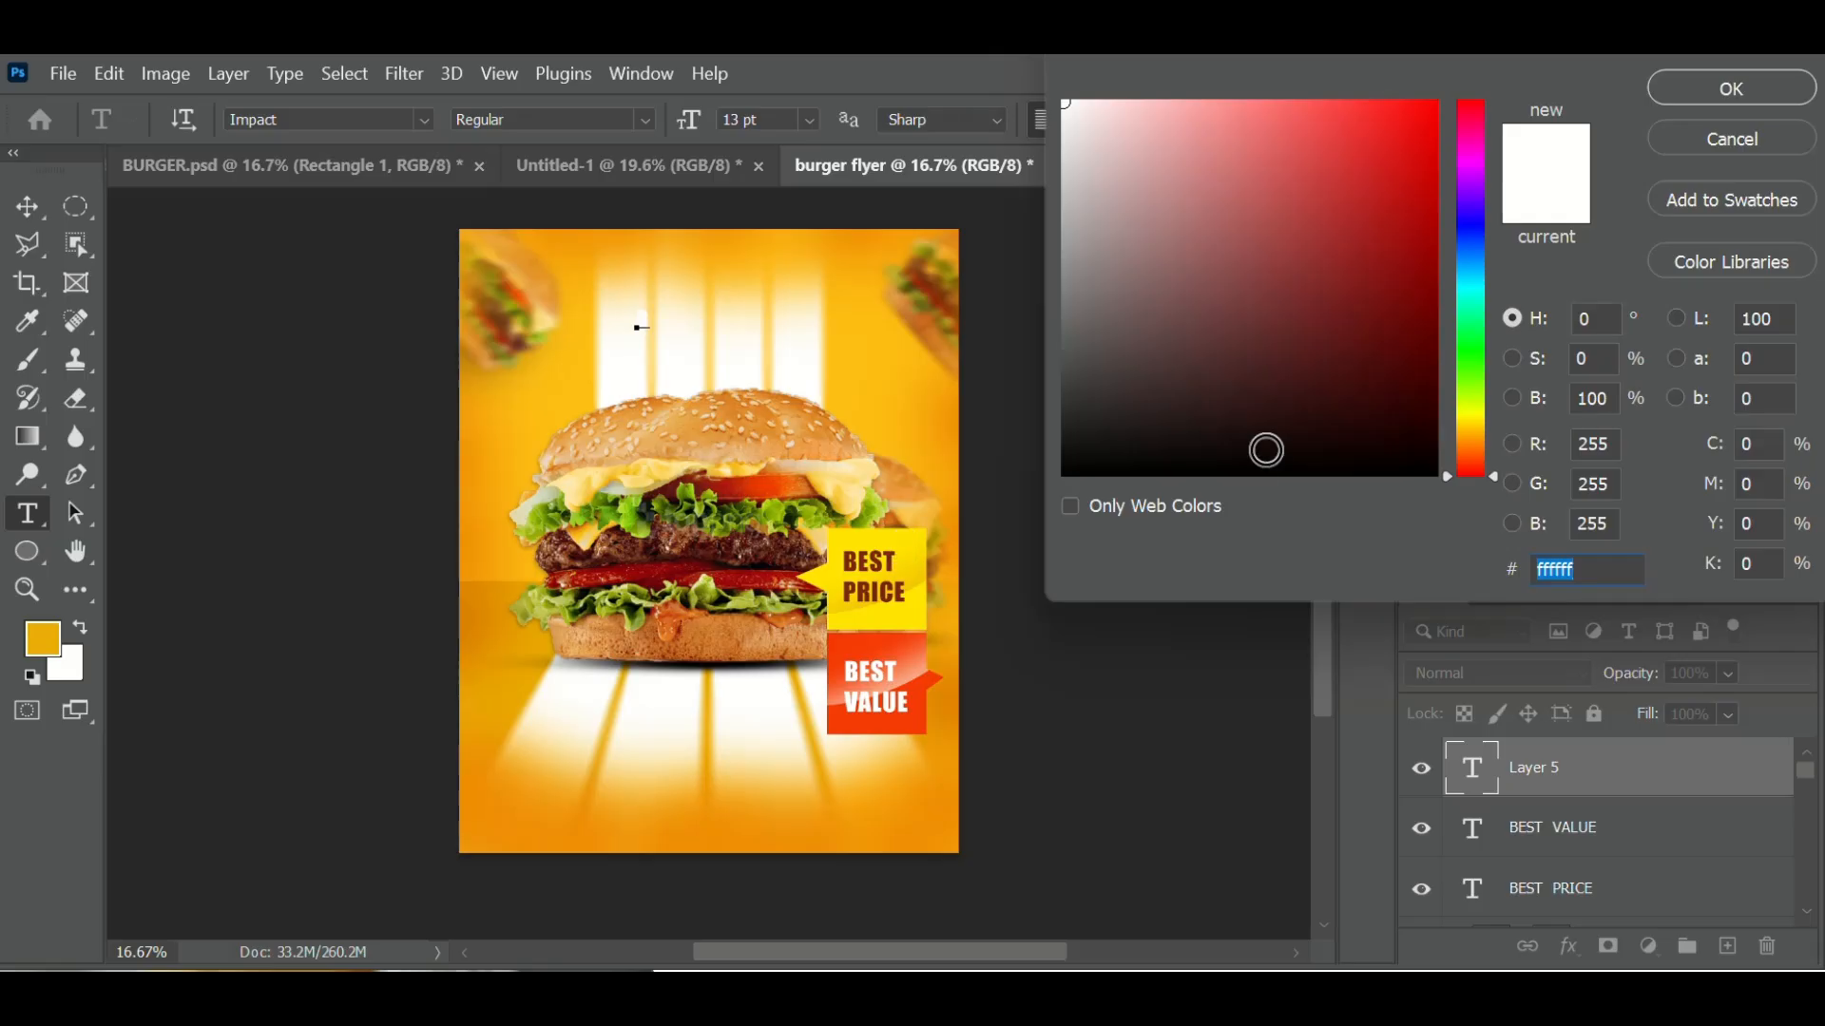
left_click_drag(1412, 326, 1437, 326)
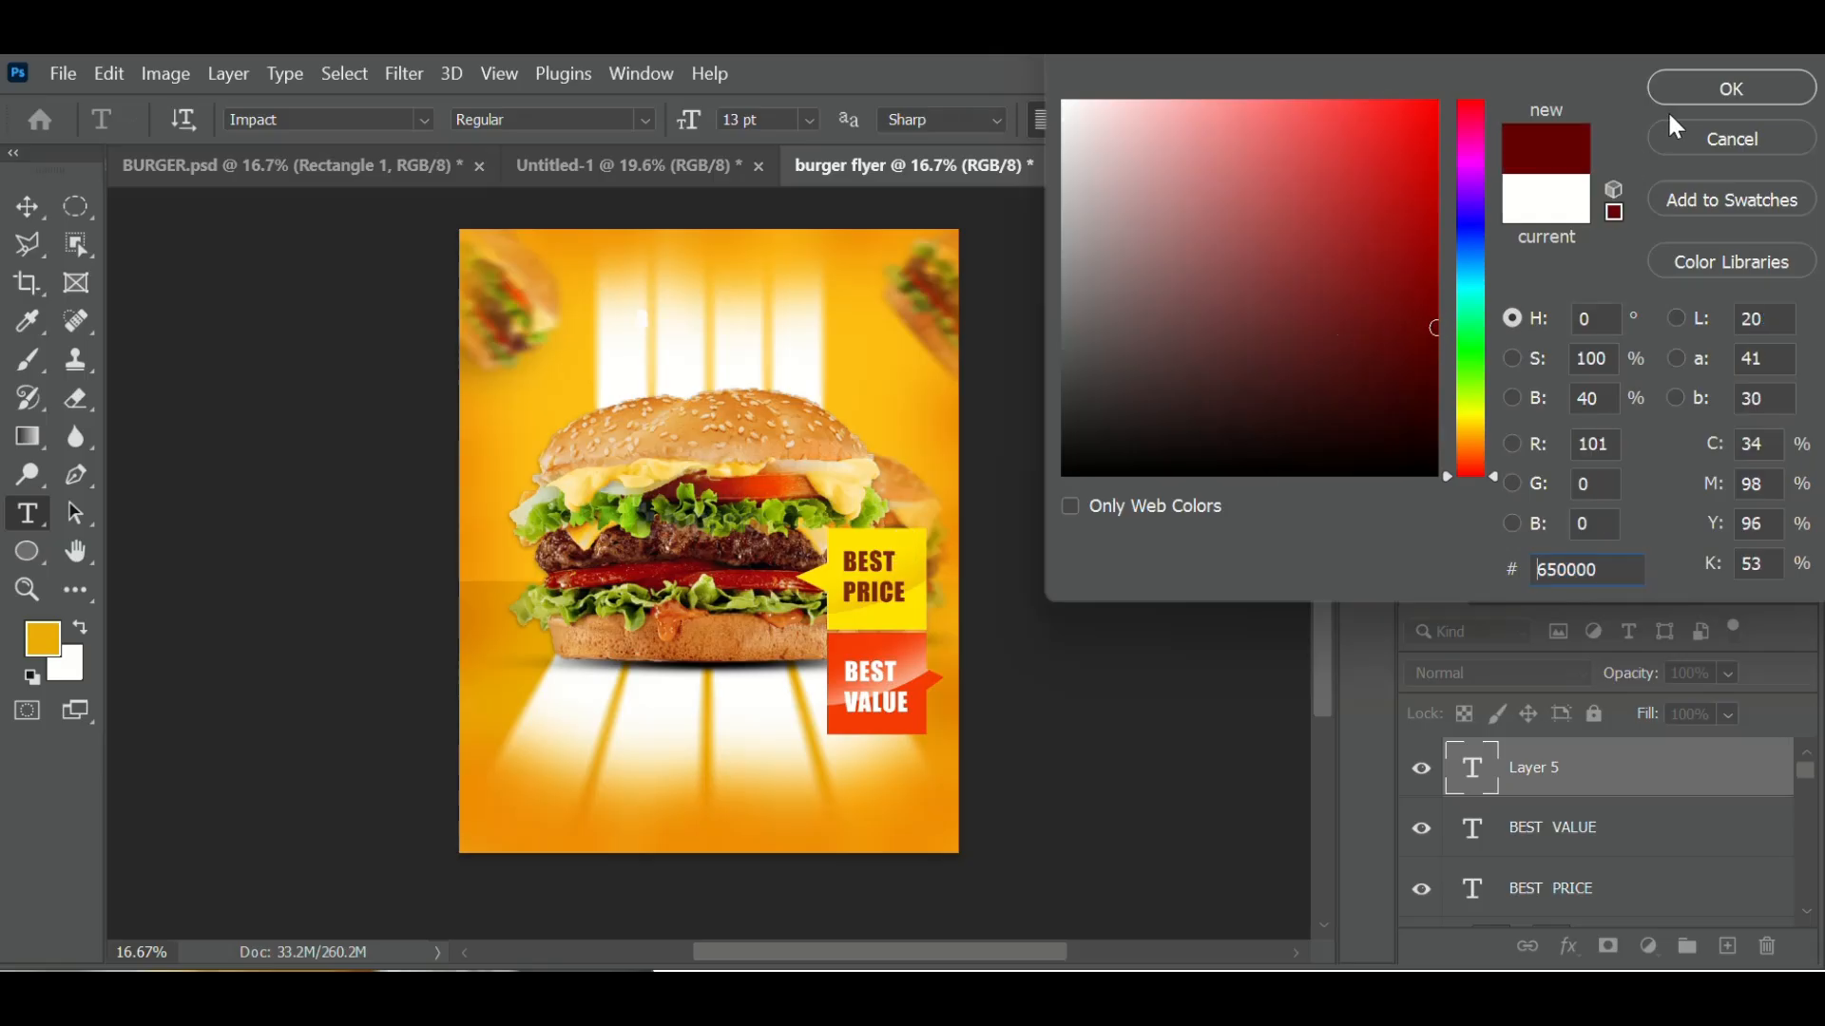
left_click(1691, 94)
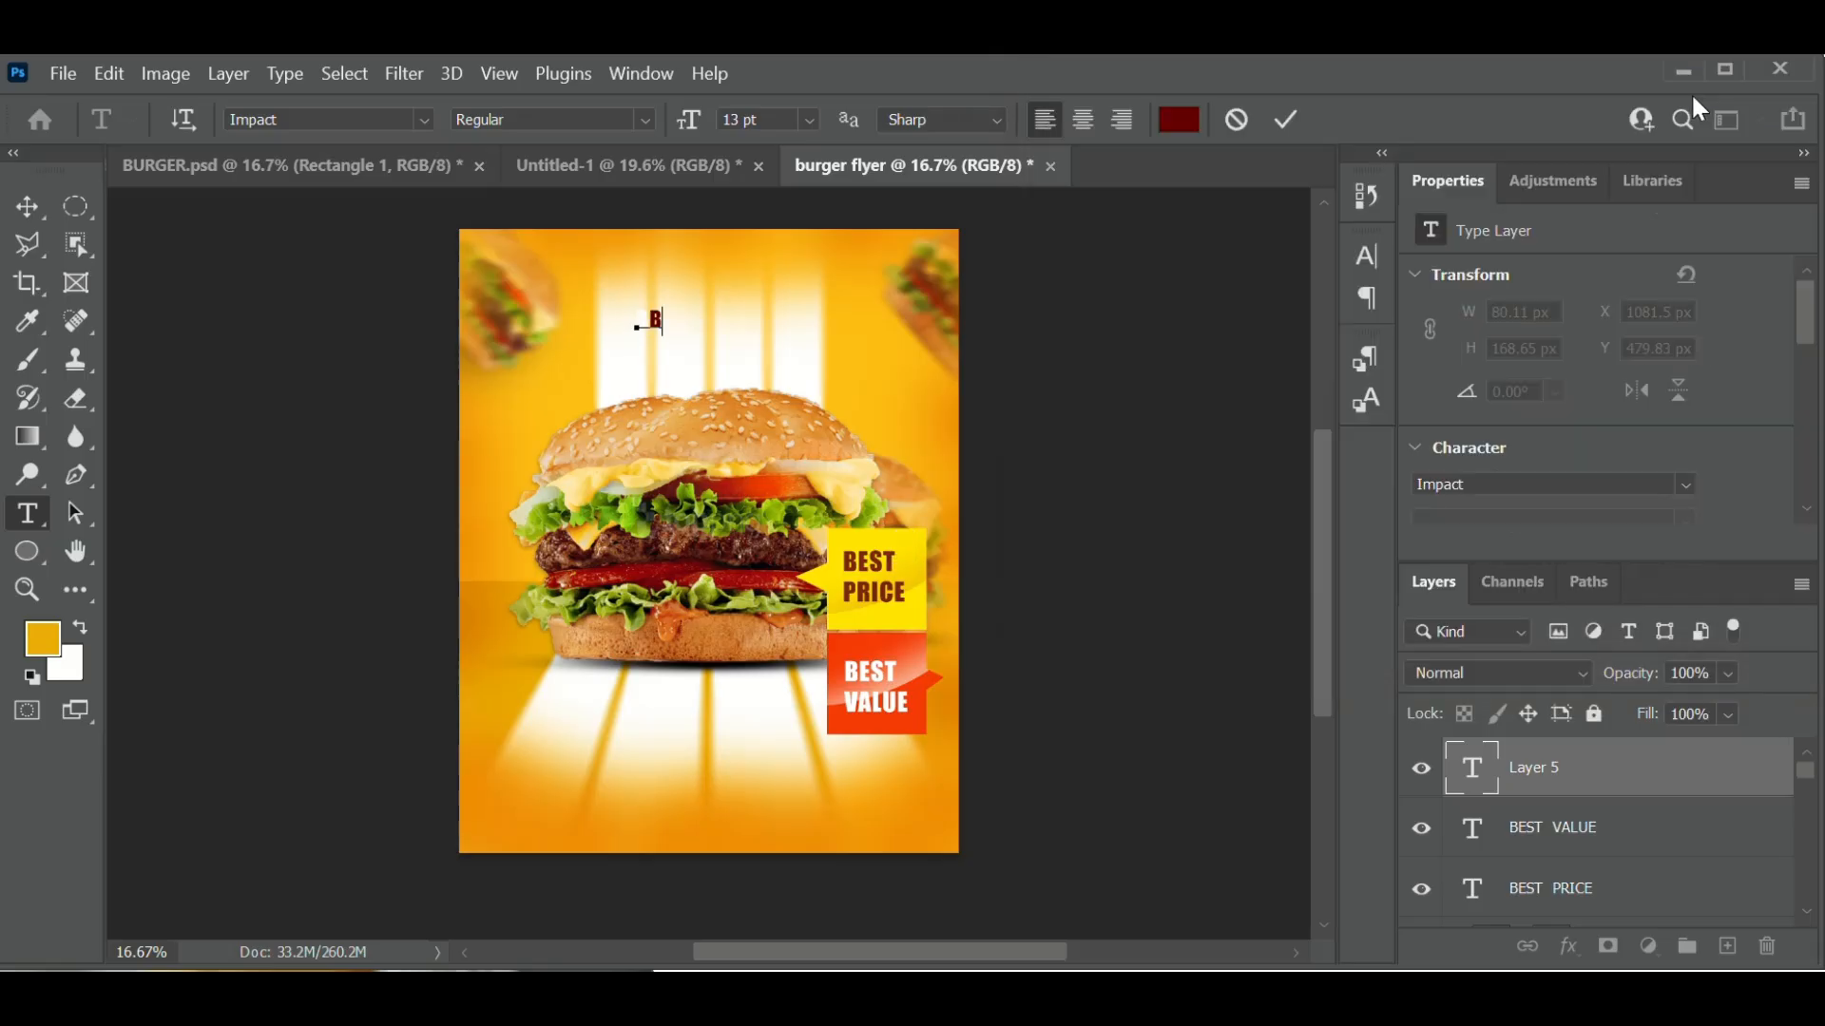
type("urger")
mouse_move(650, 323)
left_mouse_down()
mouse_move(709, 316)
mouse_move(663, 353)
left_mouse_up()
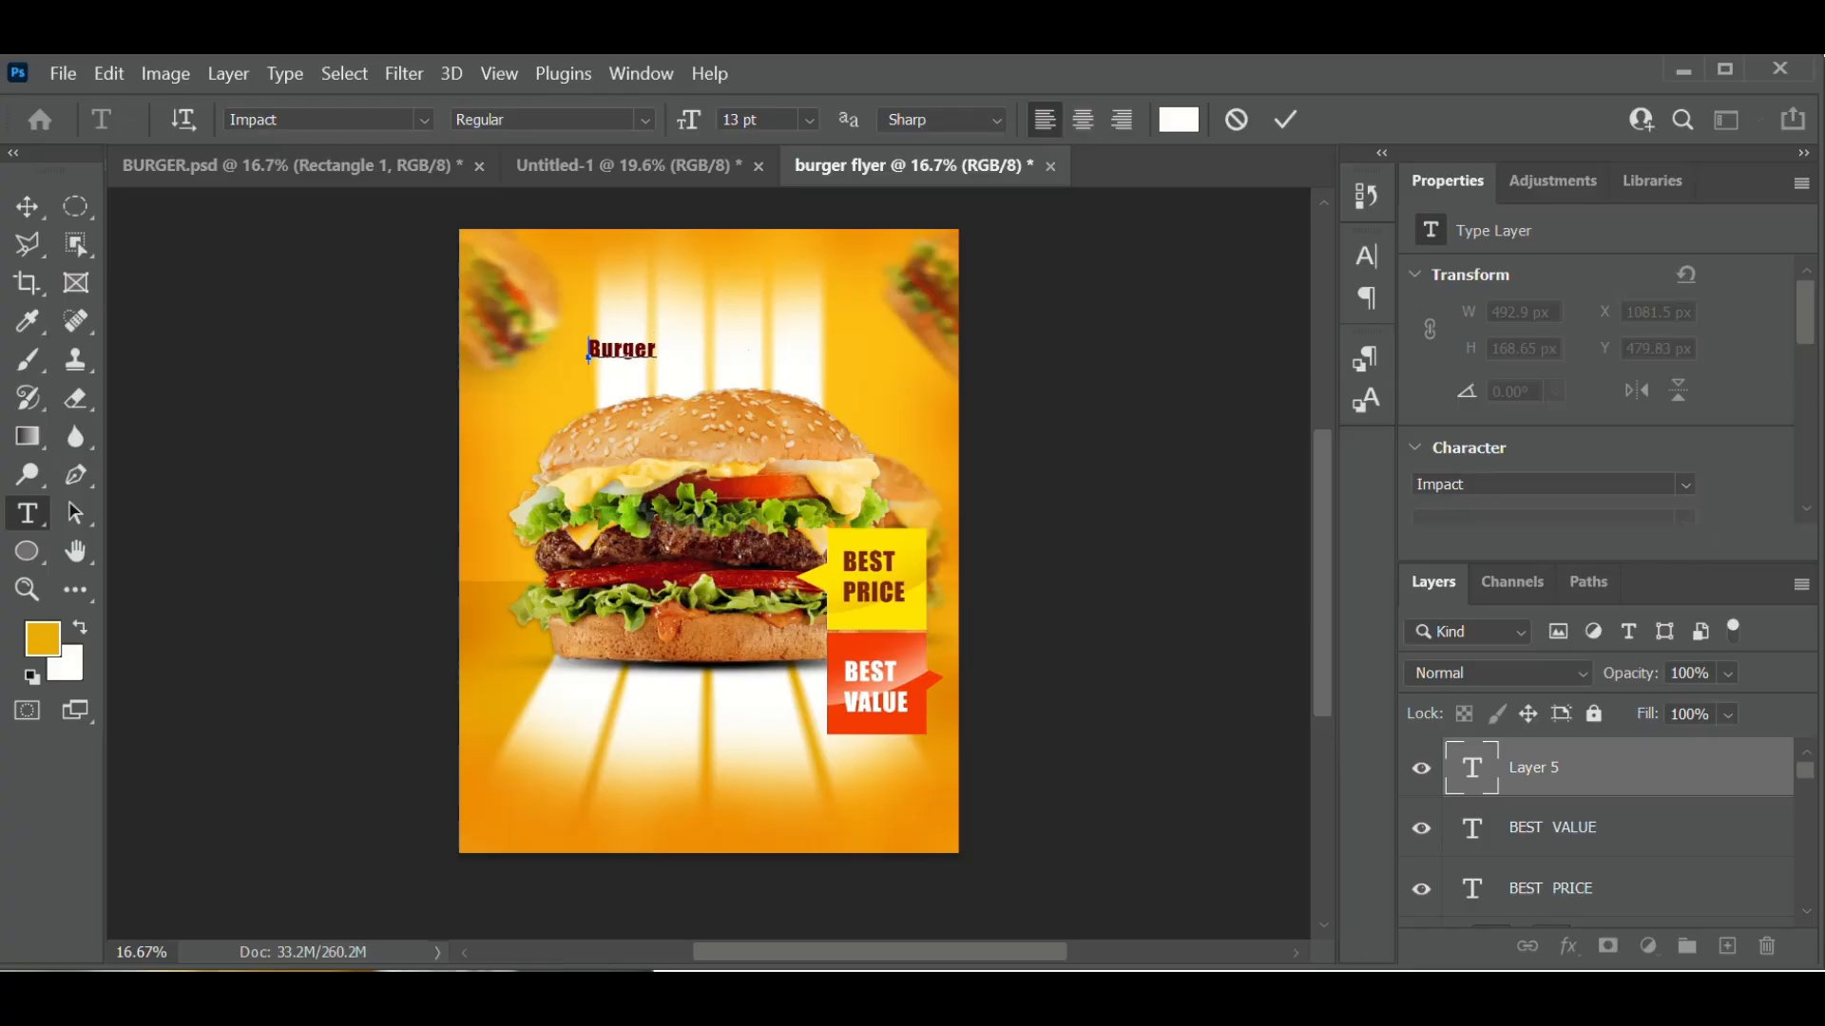
- Scale the Burger text up to about 332% and shift it slightly left
left_click(1285, 121)
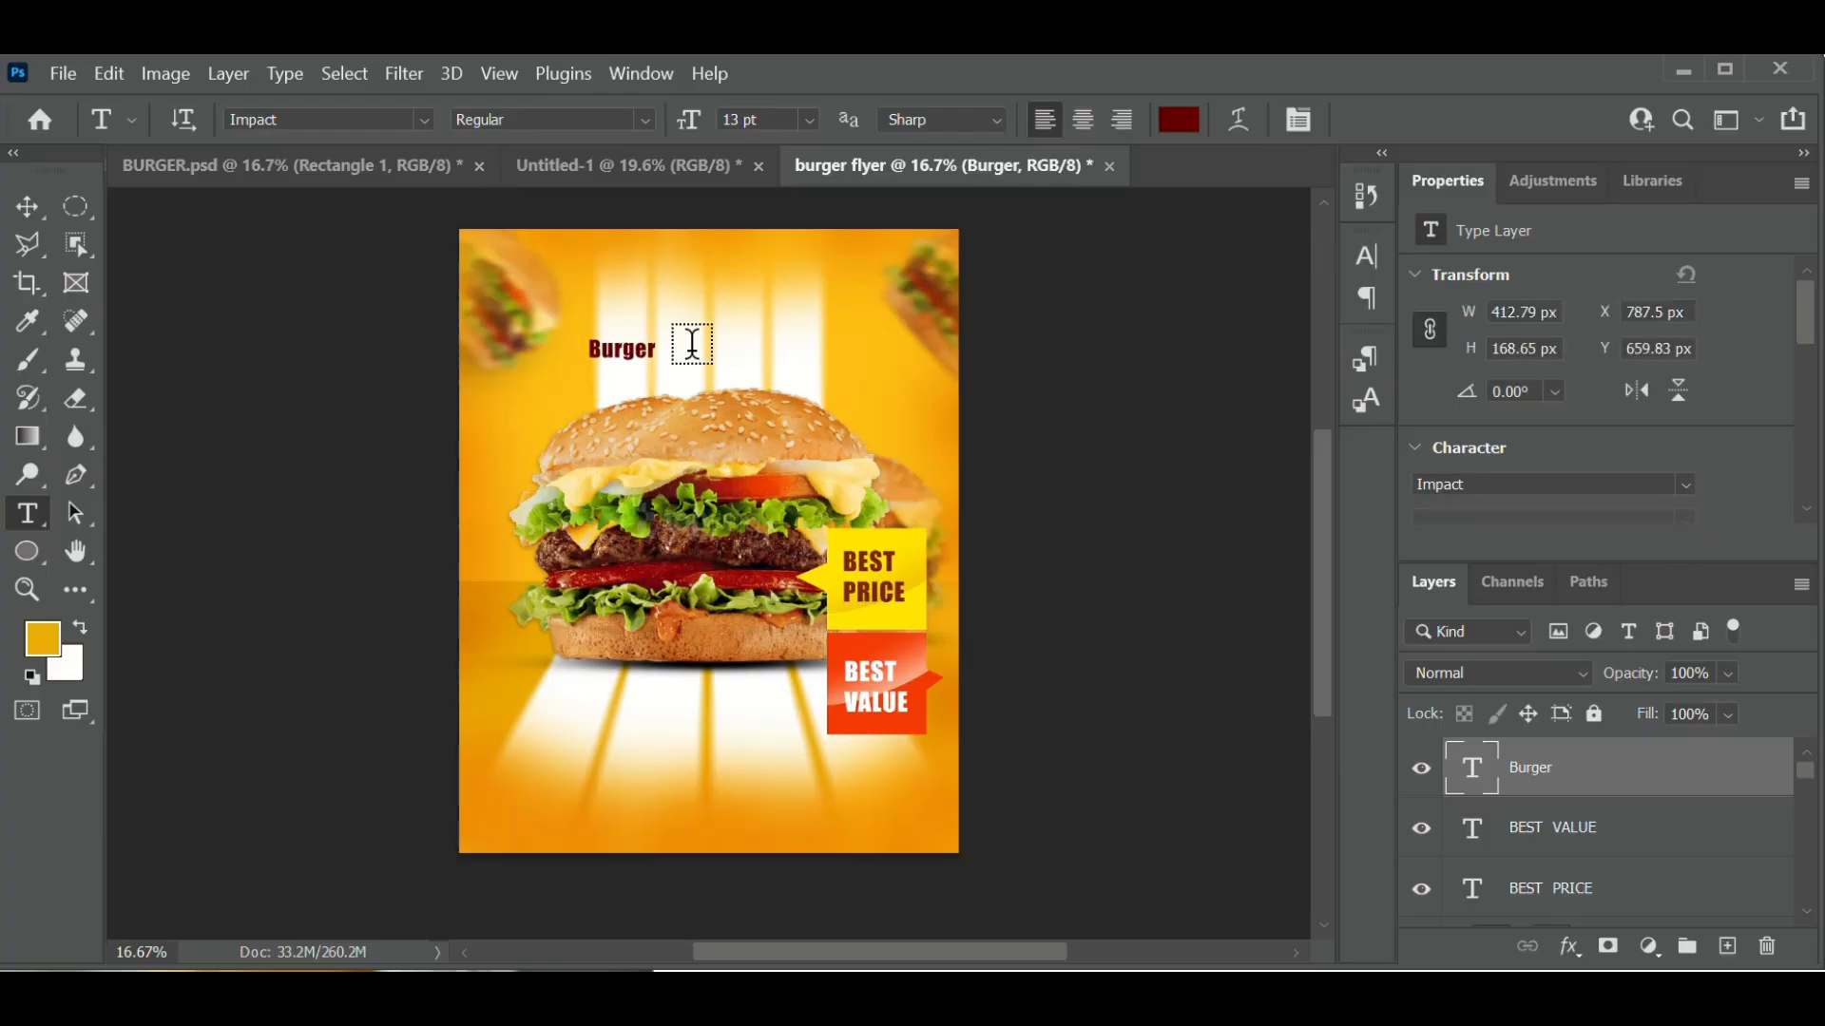
key("ctrl+t")
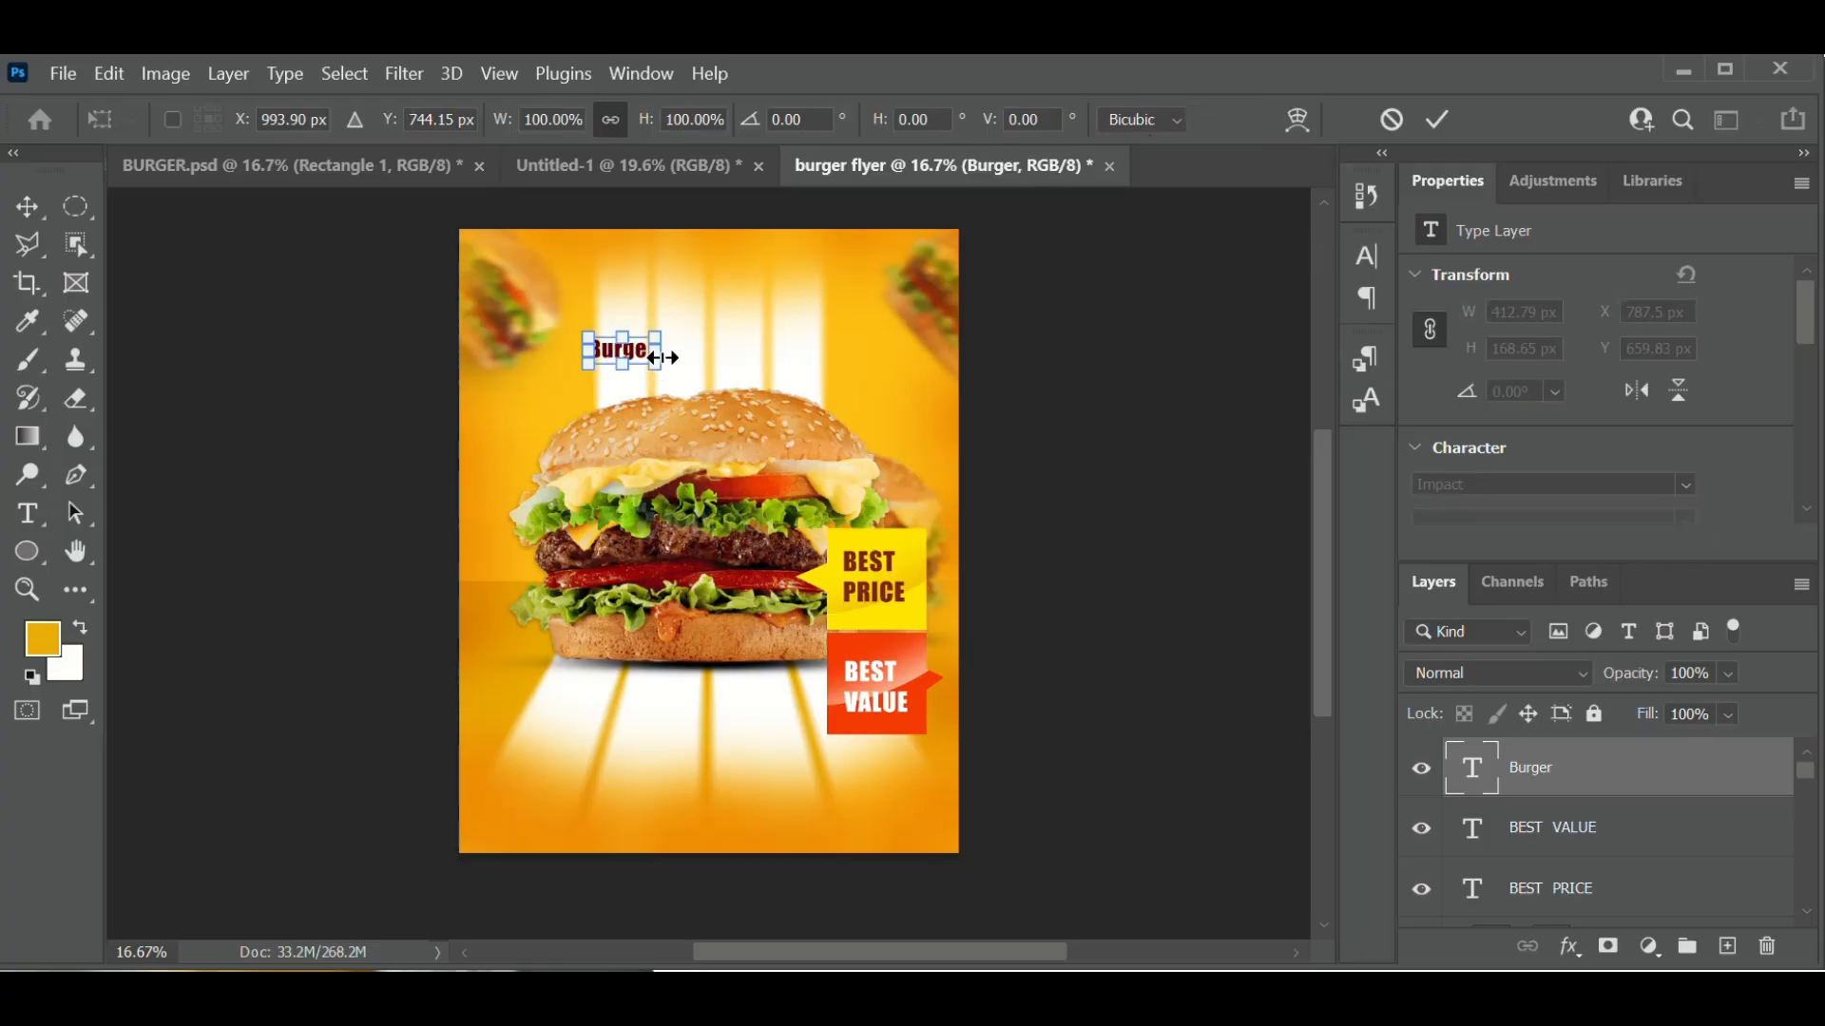
left_click_drag(661, 363, 748, 364)
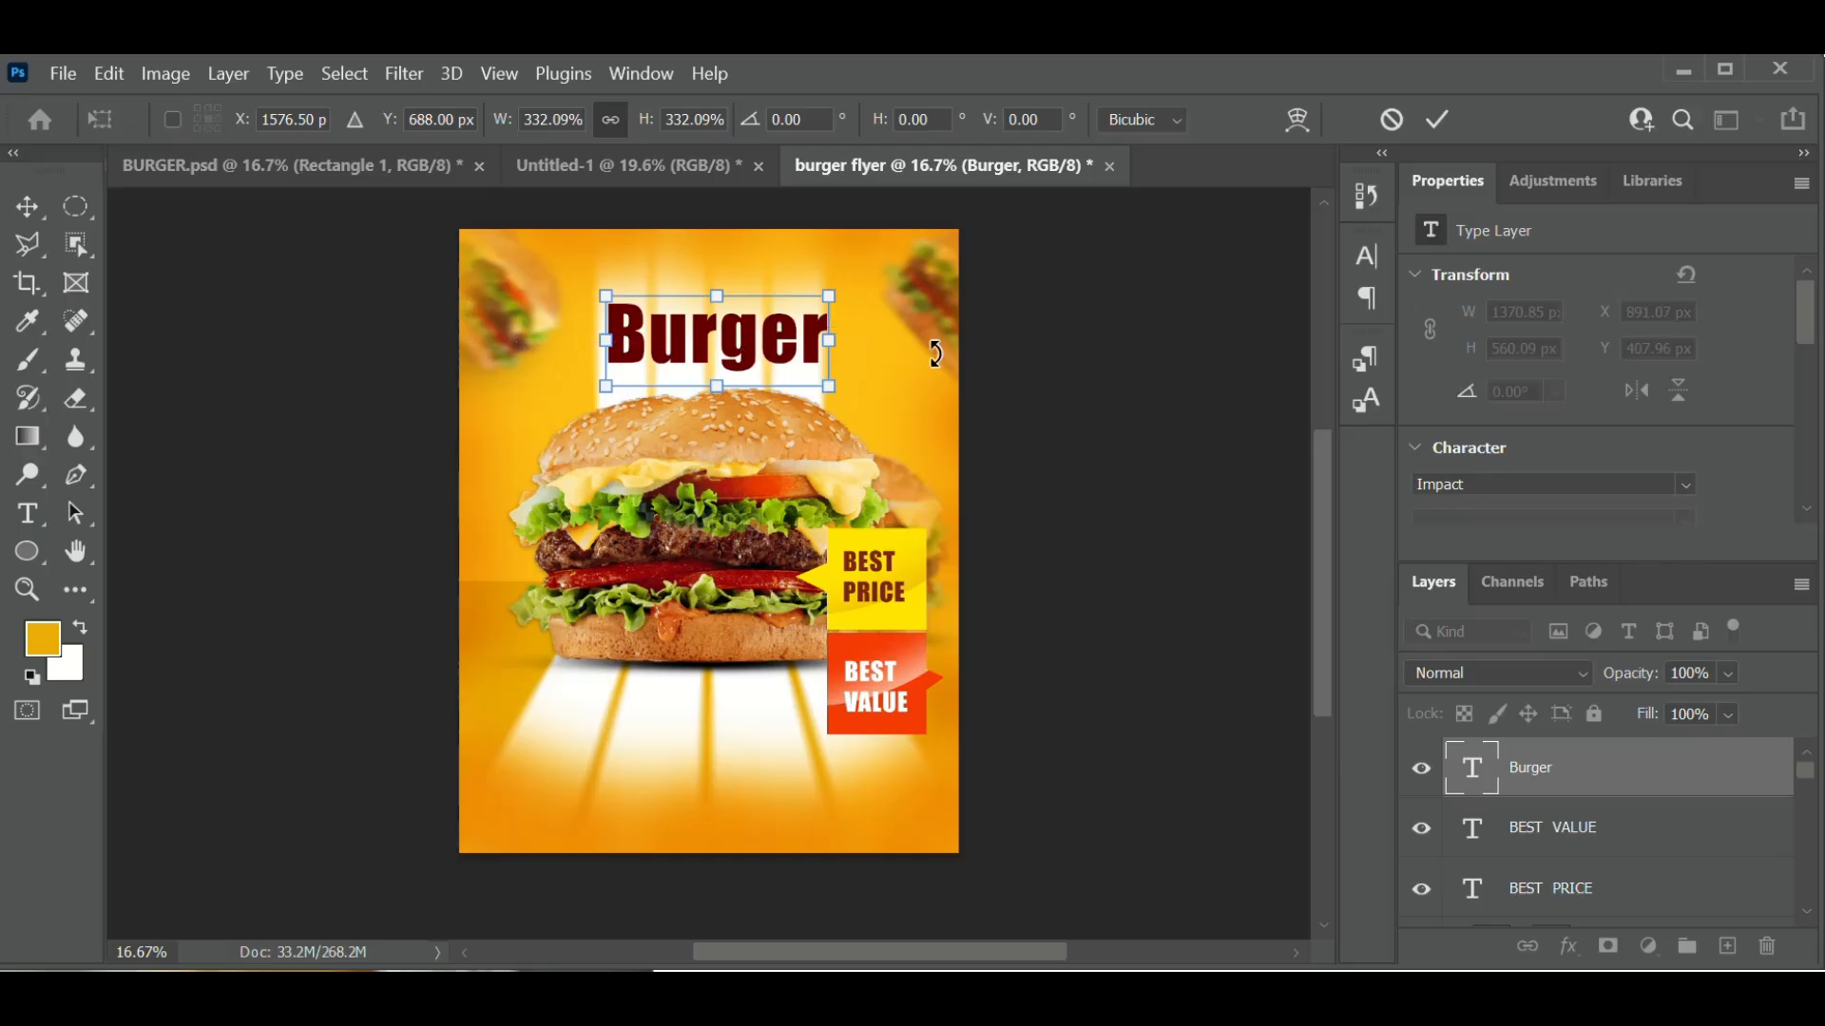
left_click(1439, 121)
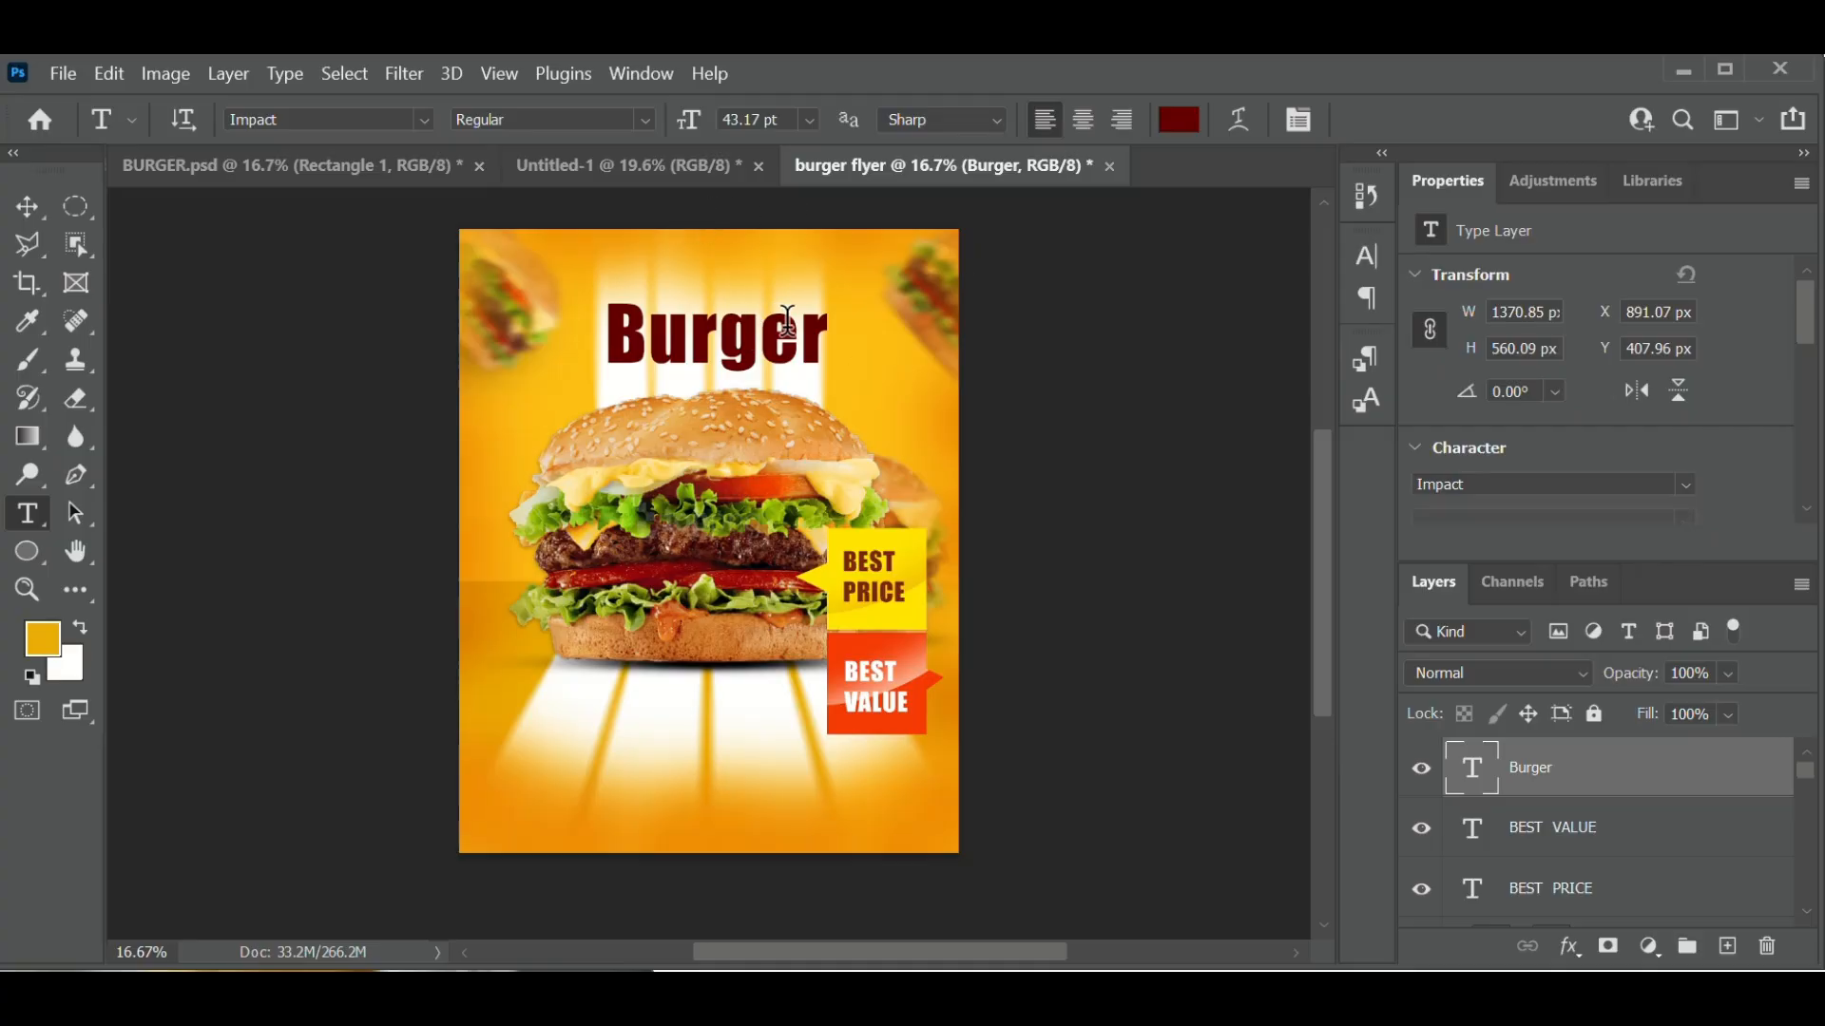
left_click(786, 321)
left_click_drag(843, 329, 578, 366)
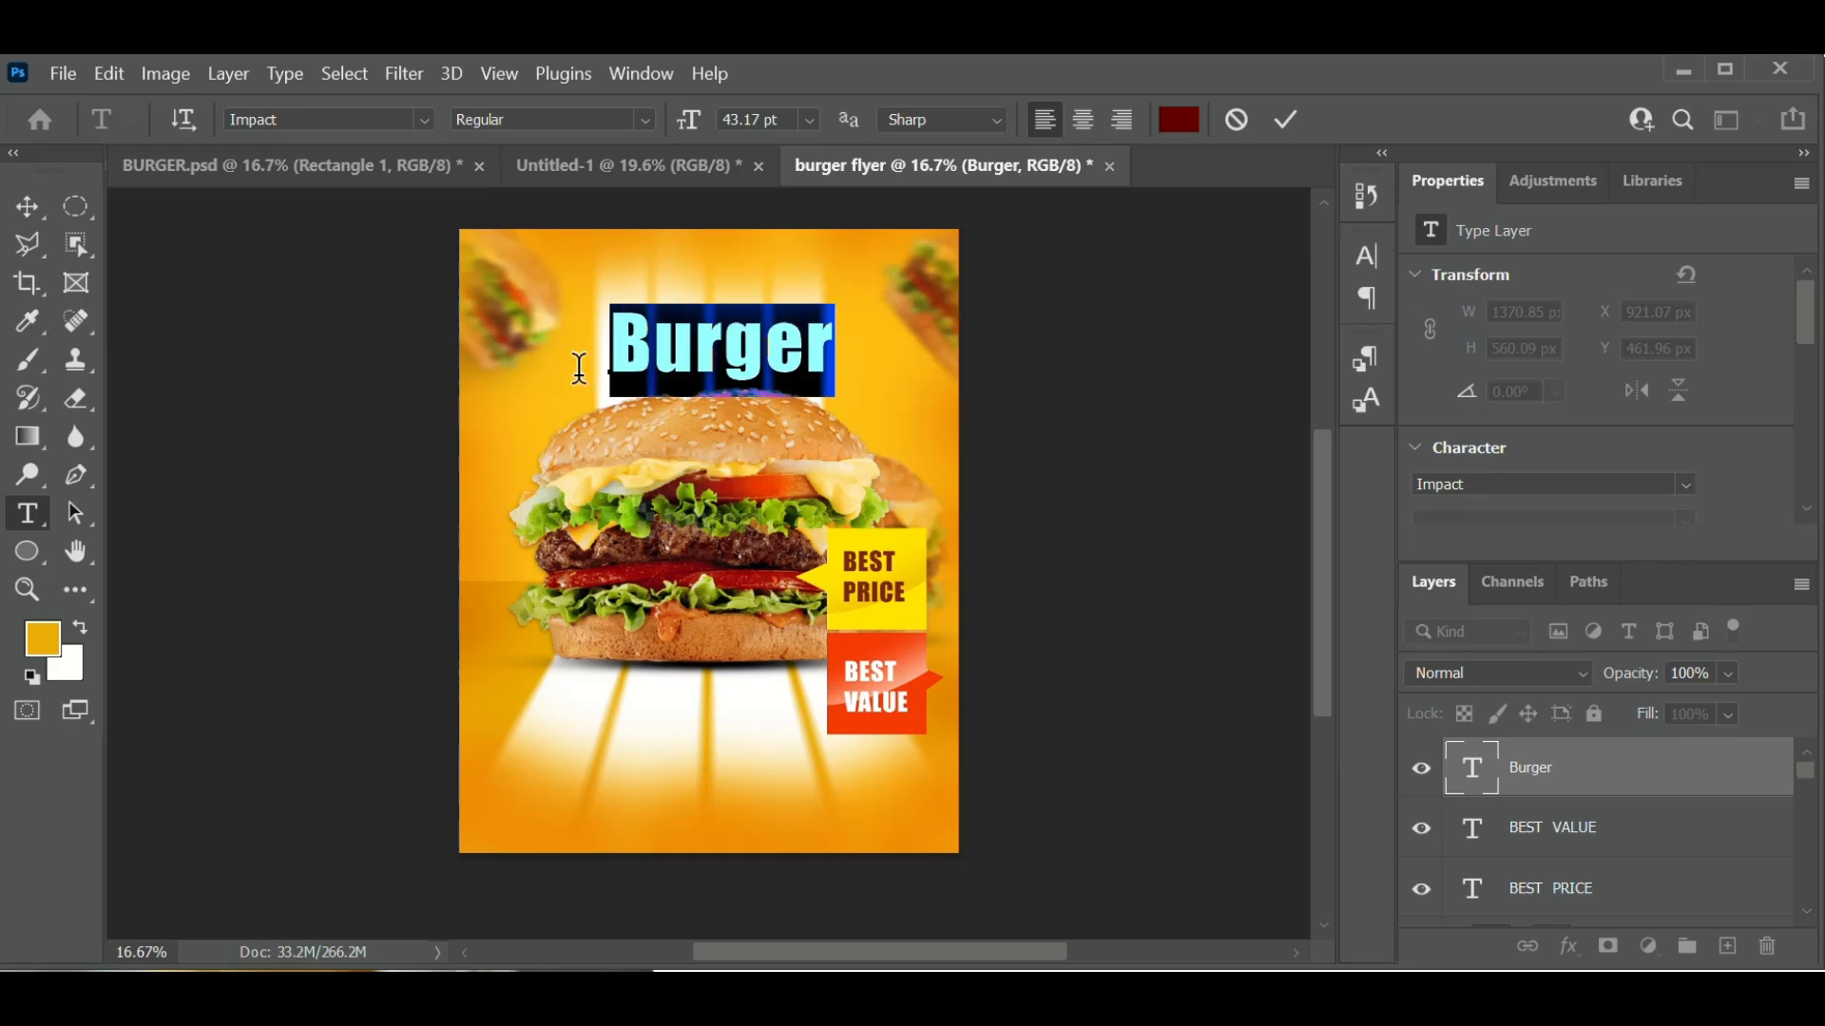
- Set Burger in the Broadway font and centre it above the burger photo
left_click(364, 118)
type("bro")
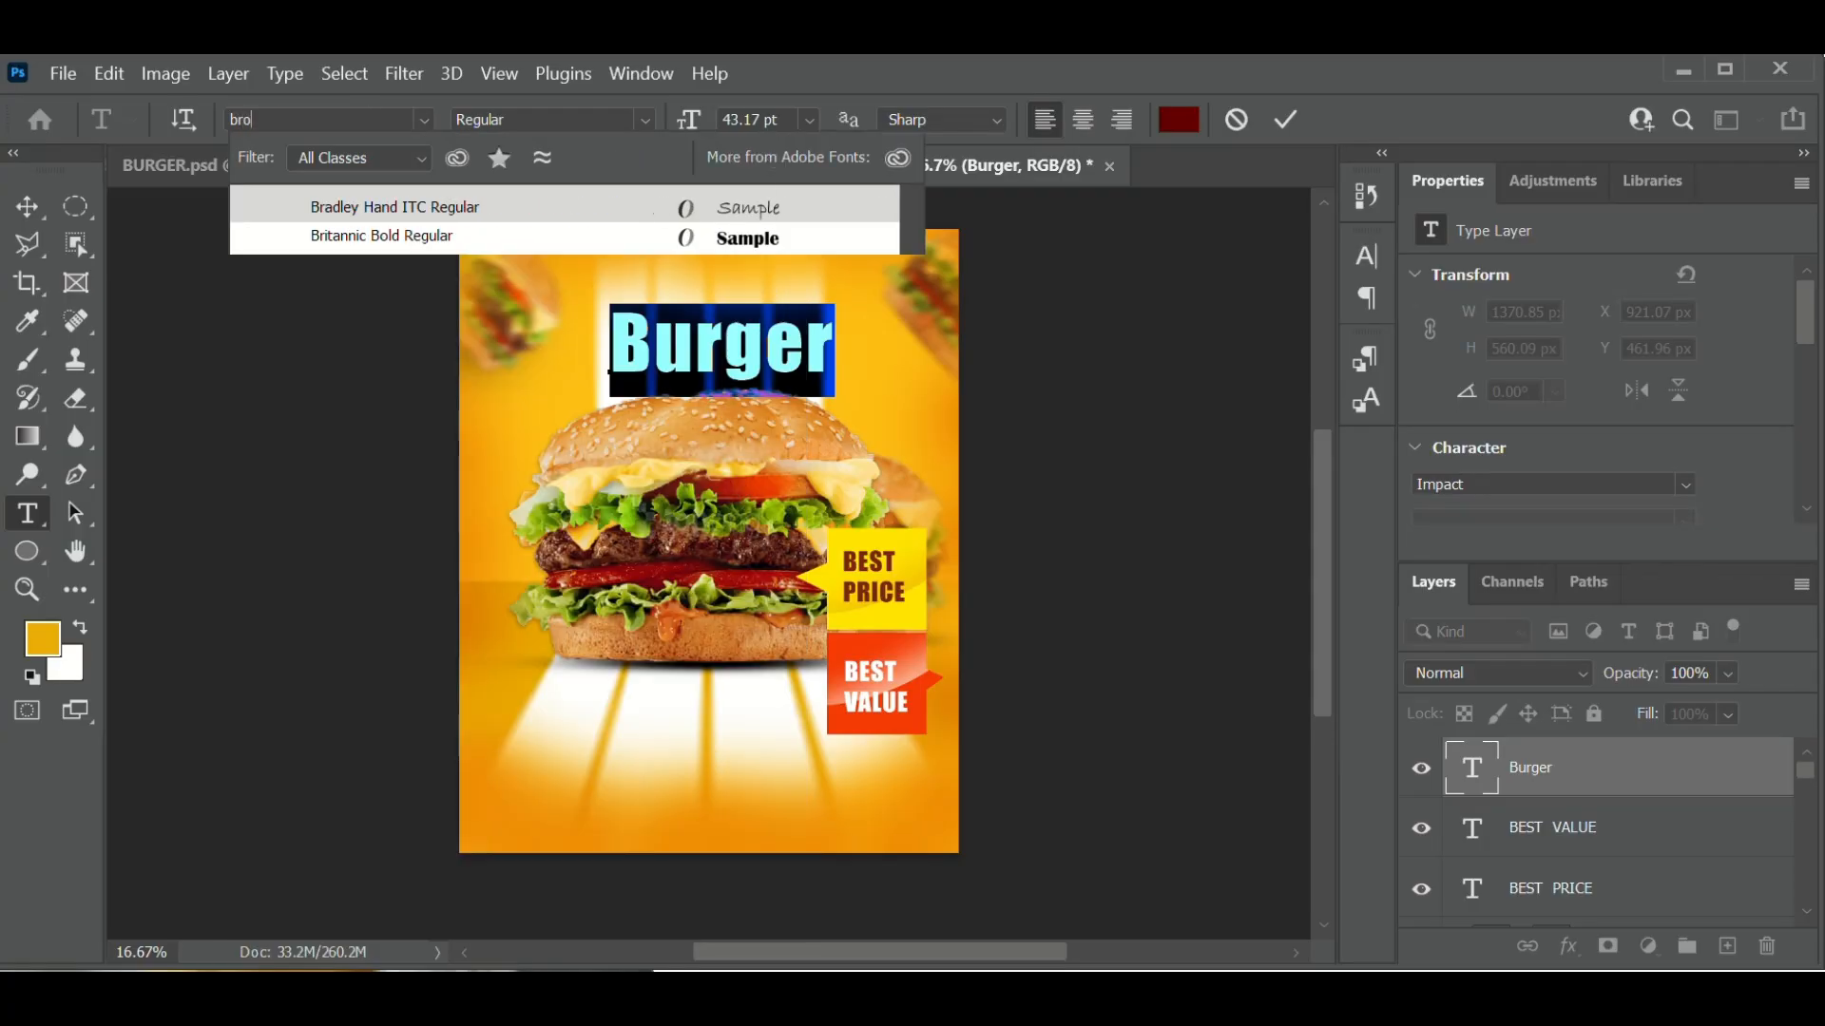
type("adway")
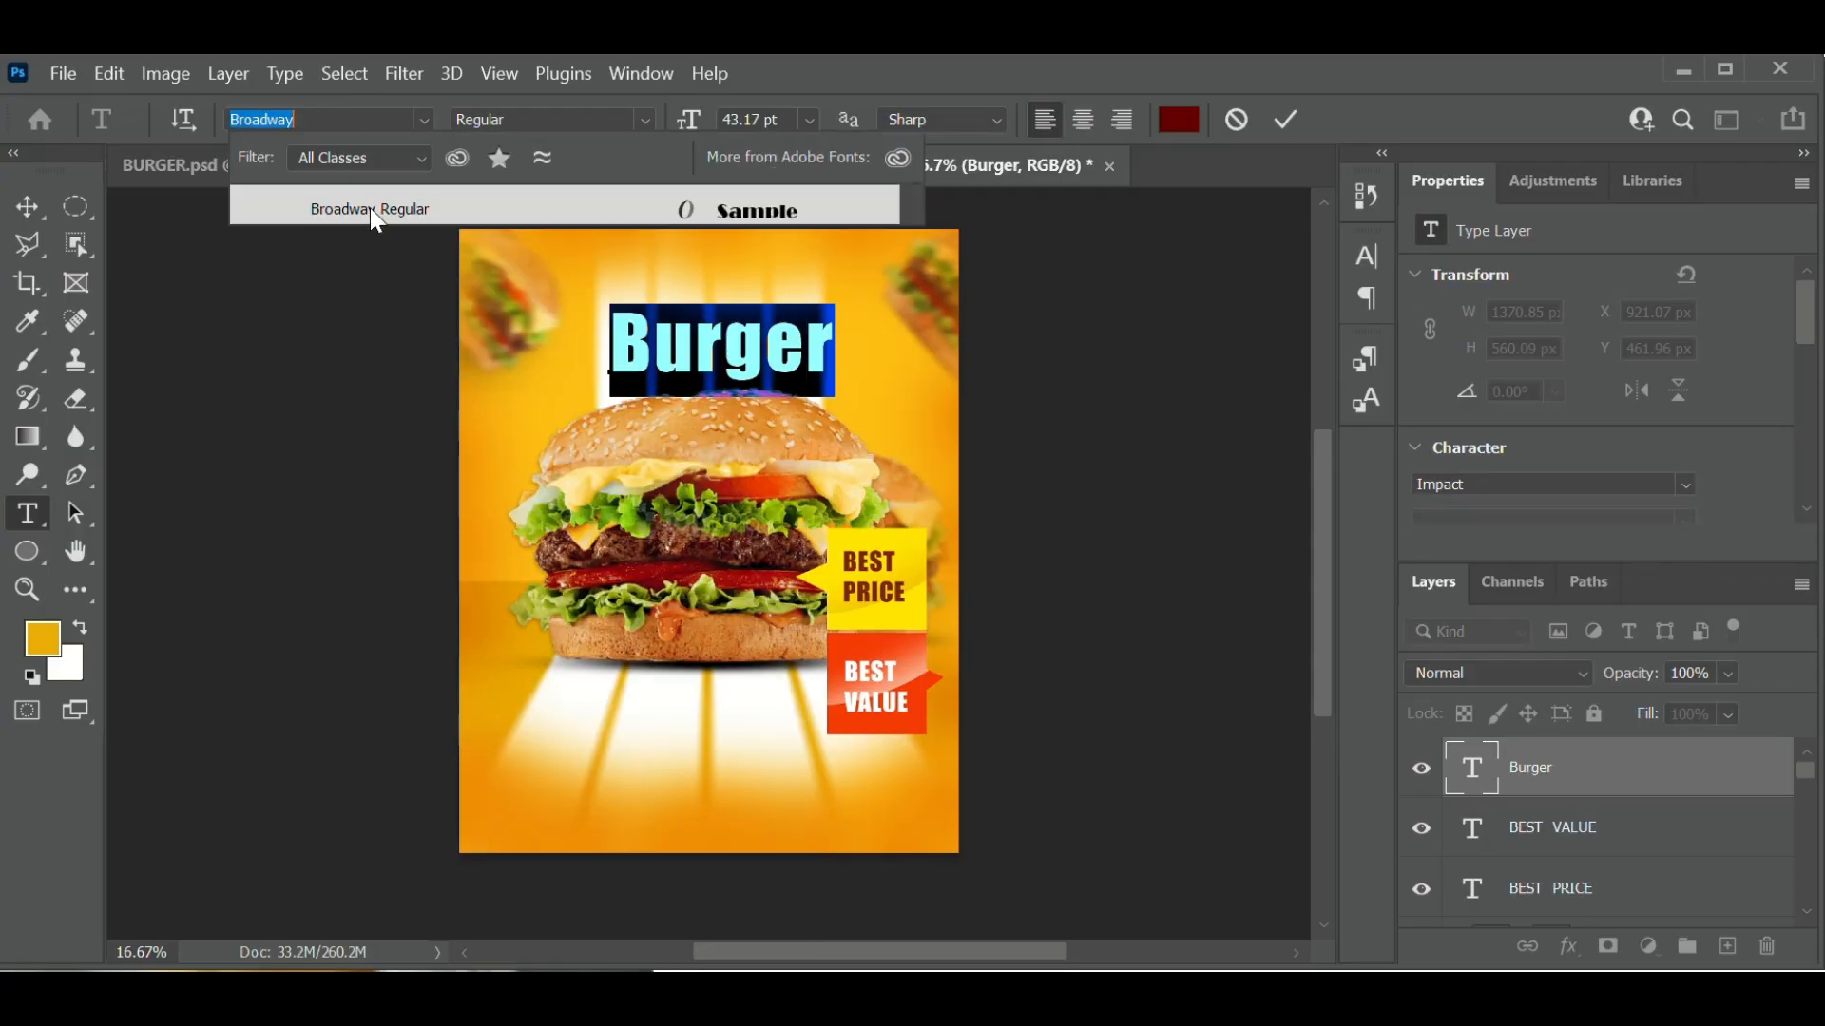
left_click(369, 208)
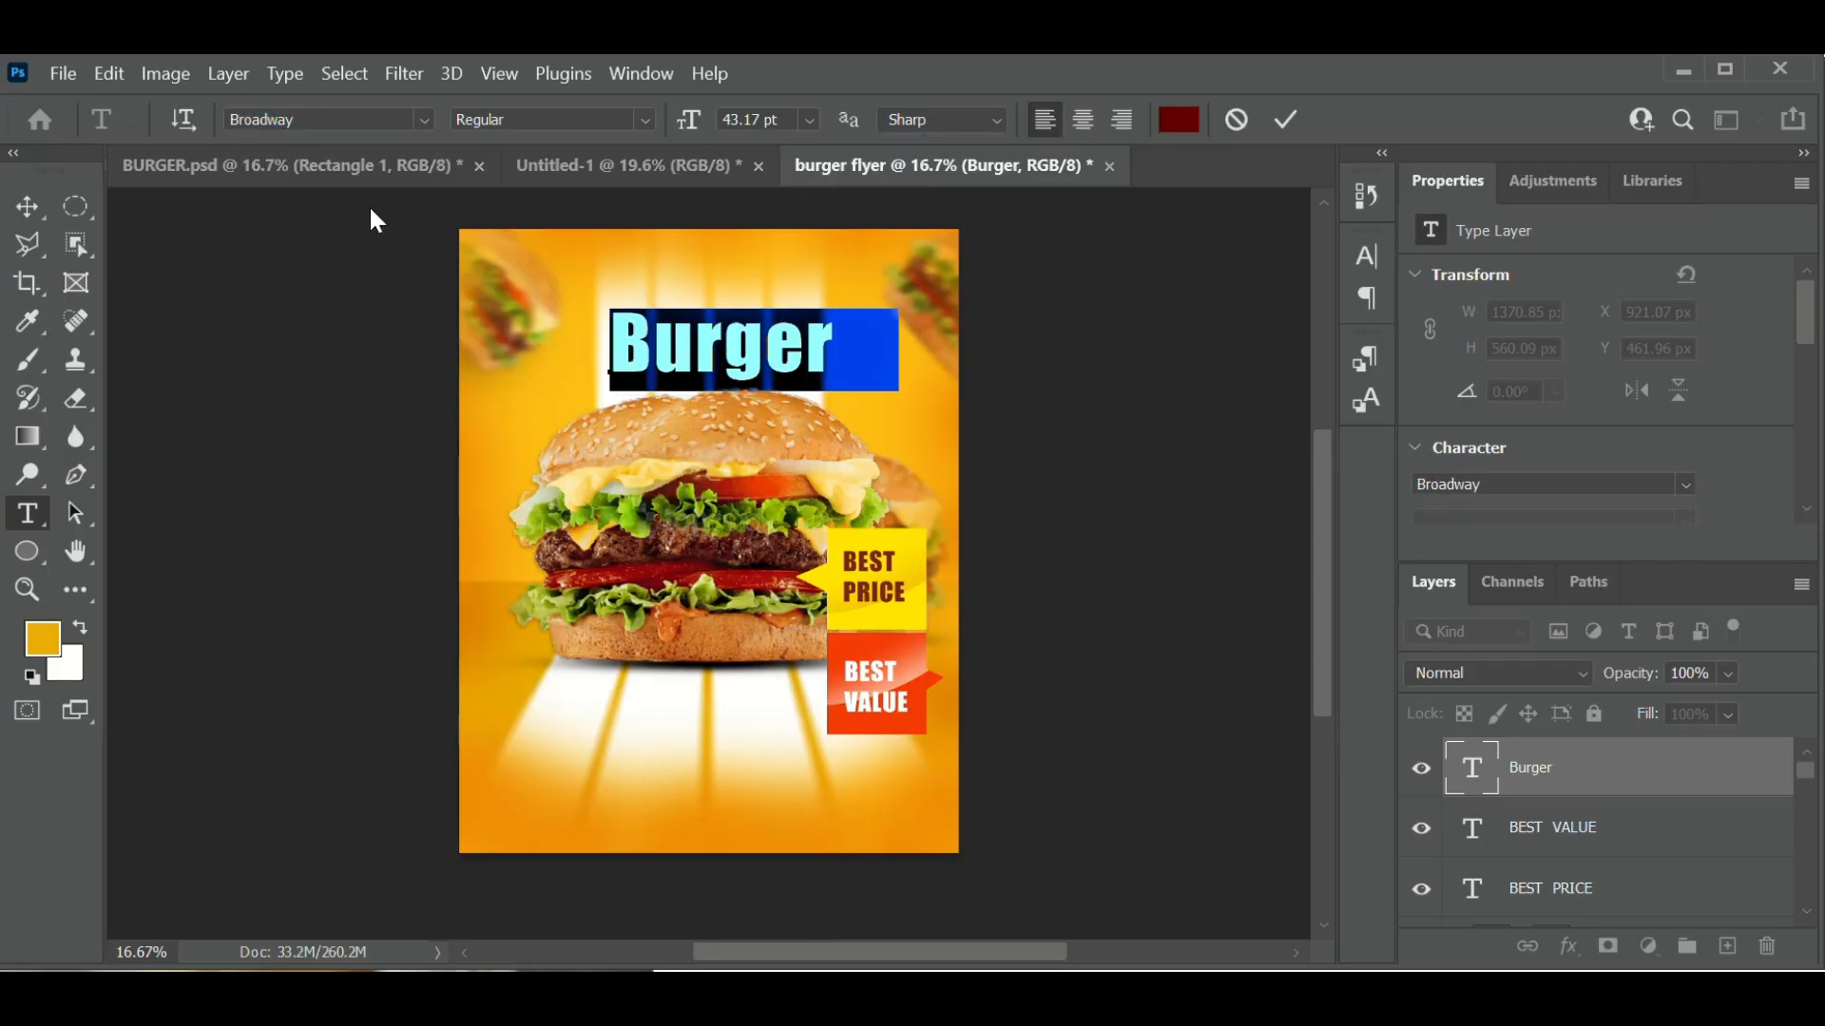
left_click(1286, 112)
left_click(802, 353)
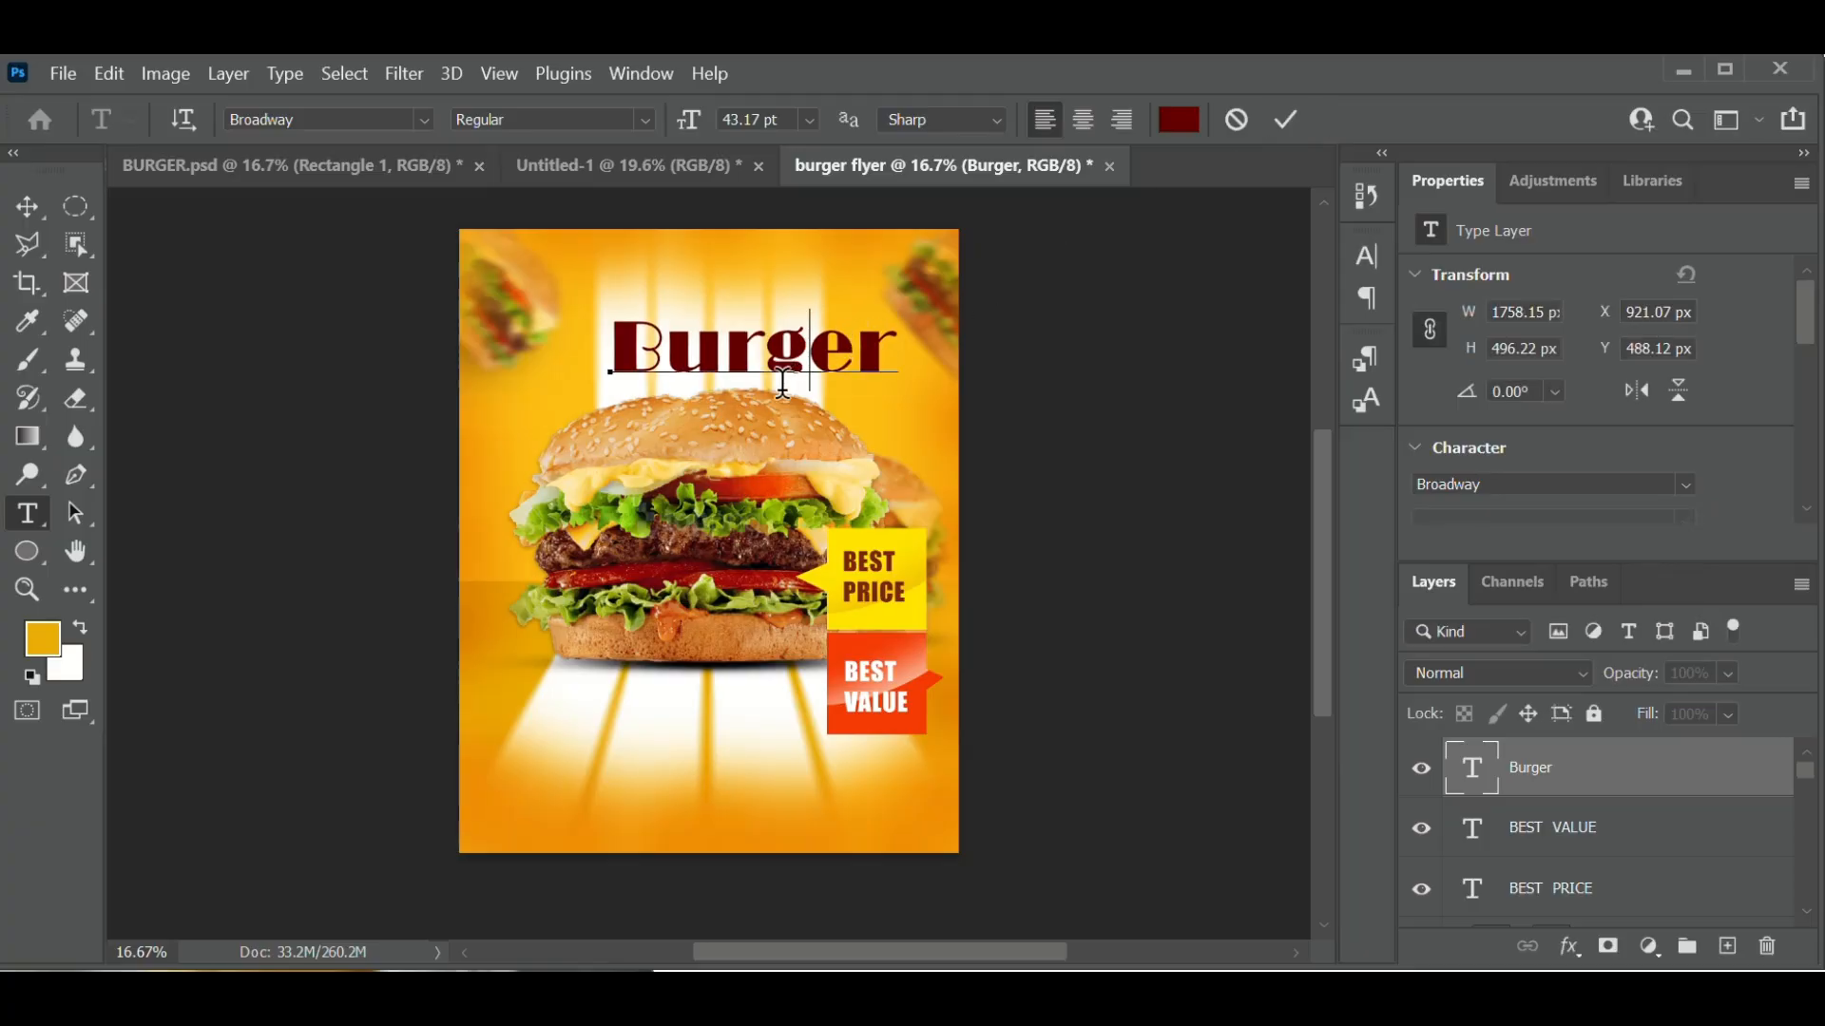
left_click_drag(777, 407, 756, 411)
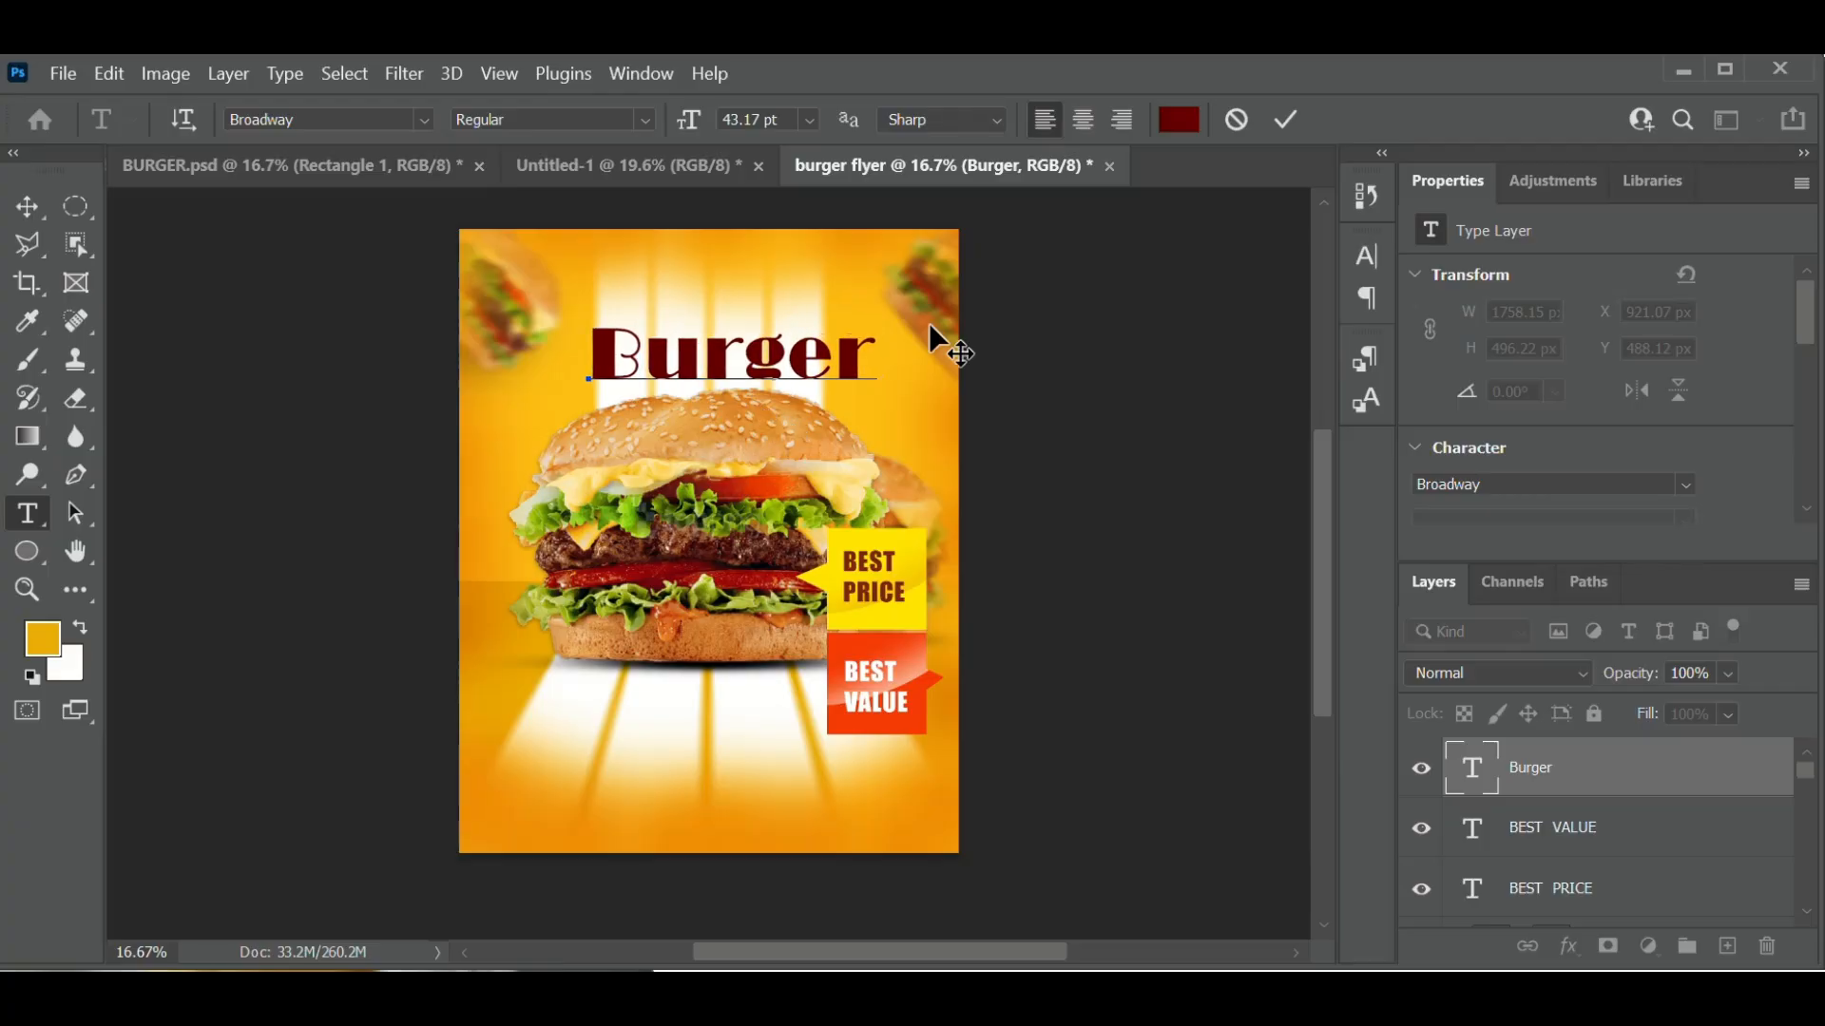
- Type 'Delicious' on a new text line just above the Burger headline
left_click(1294, 127)
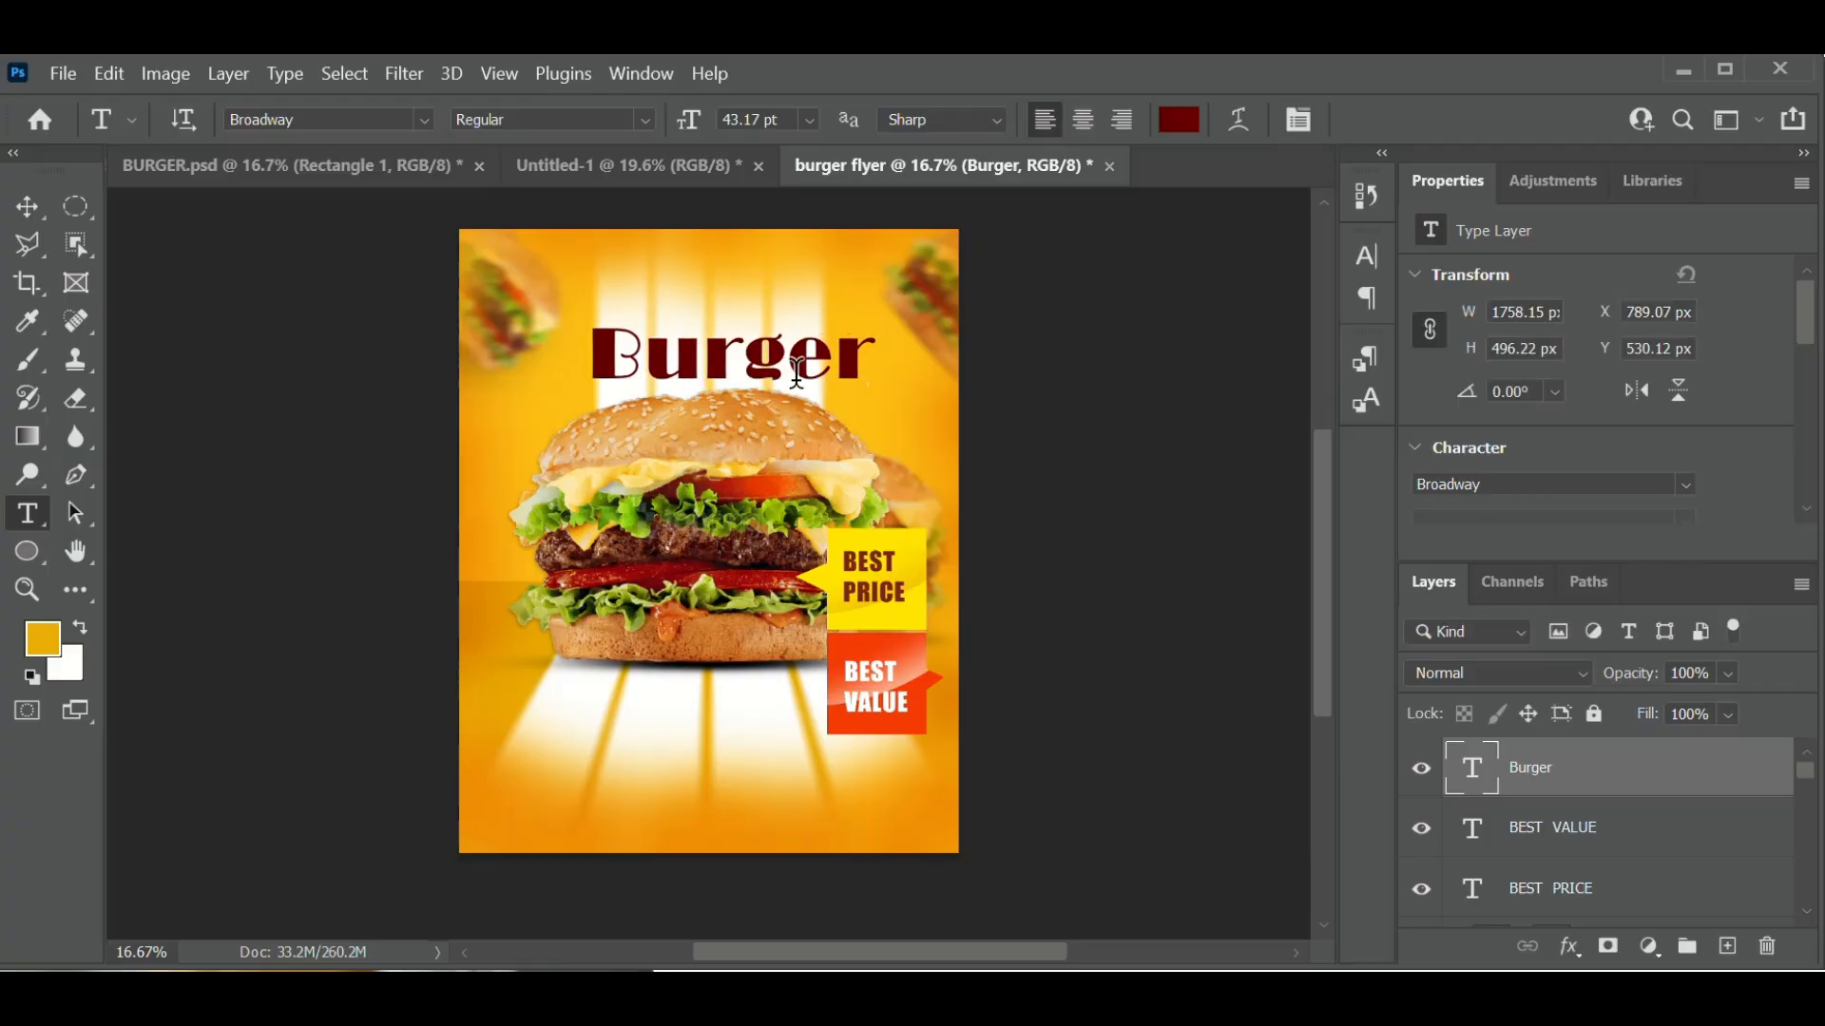
left_click(634, 292)
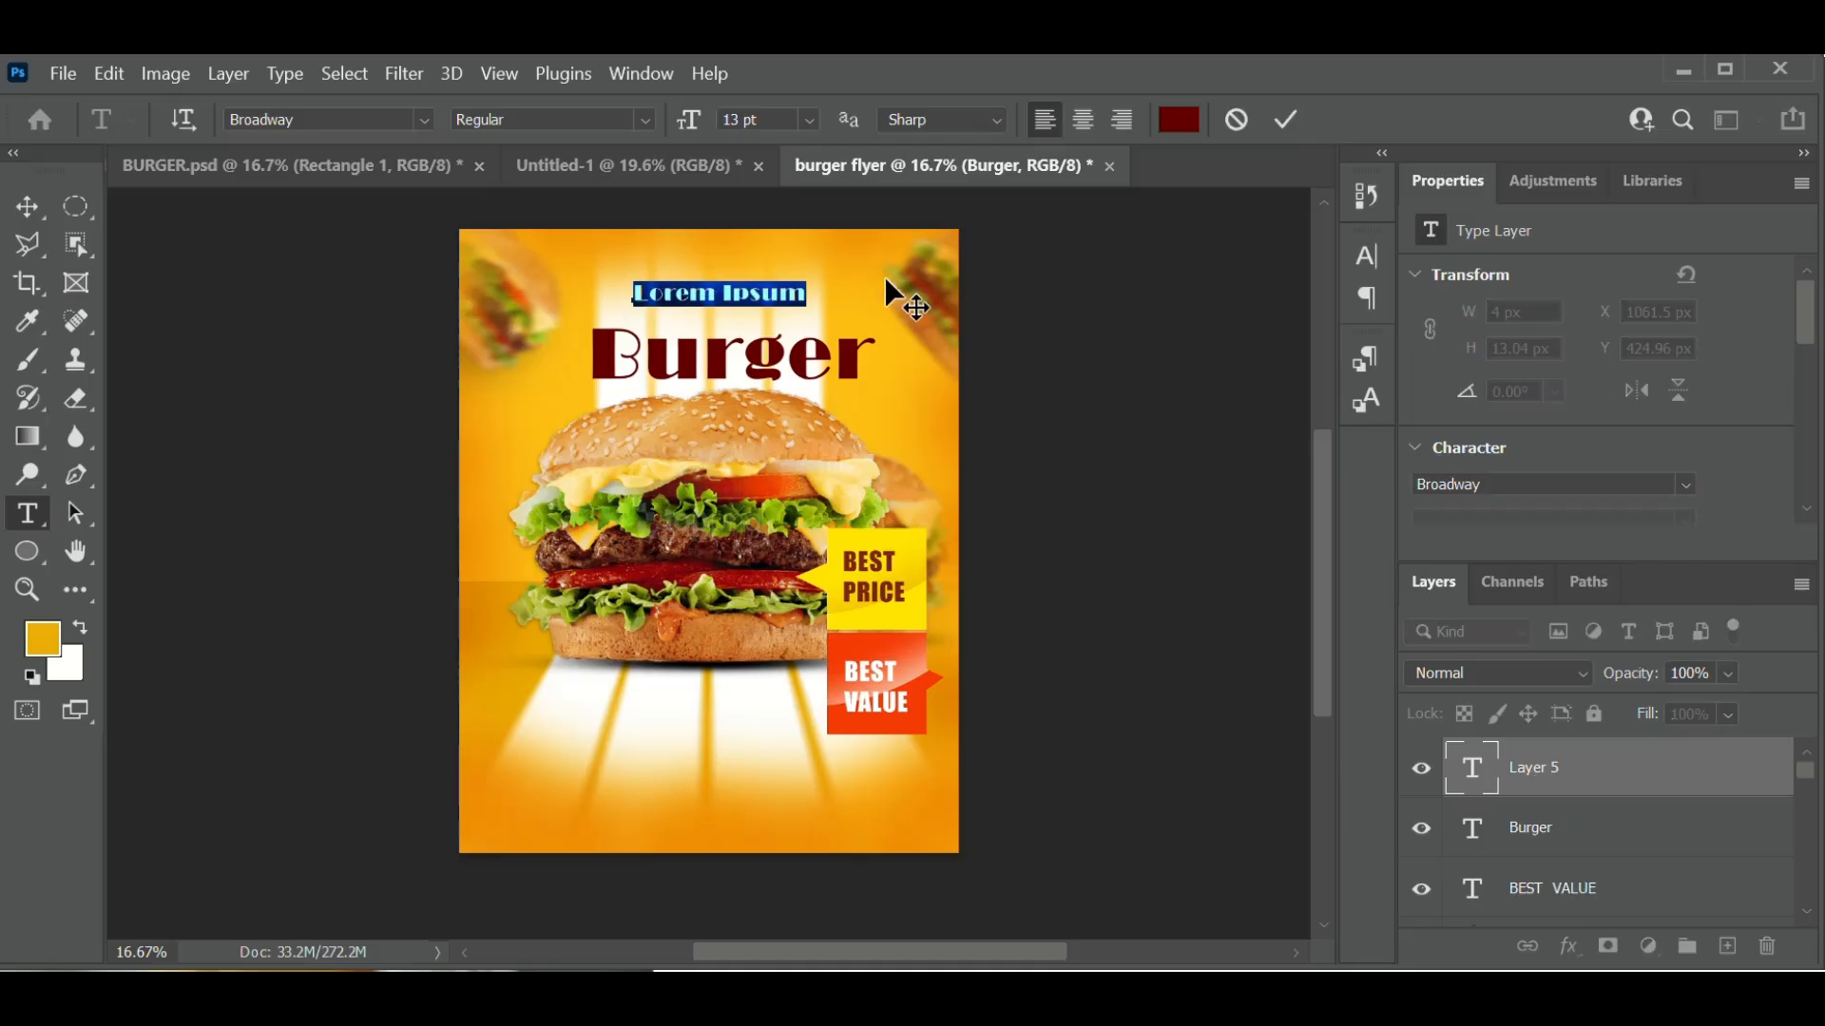
type("Delic")
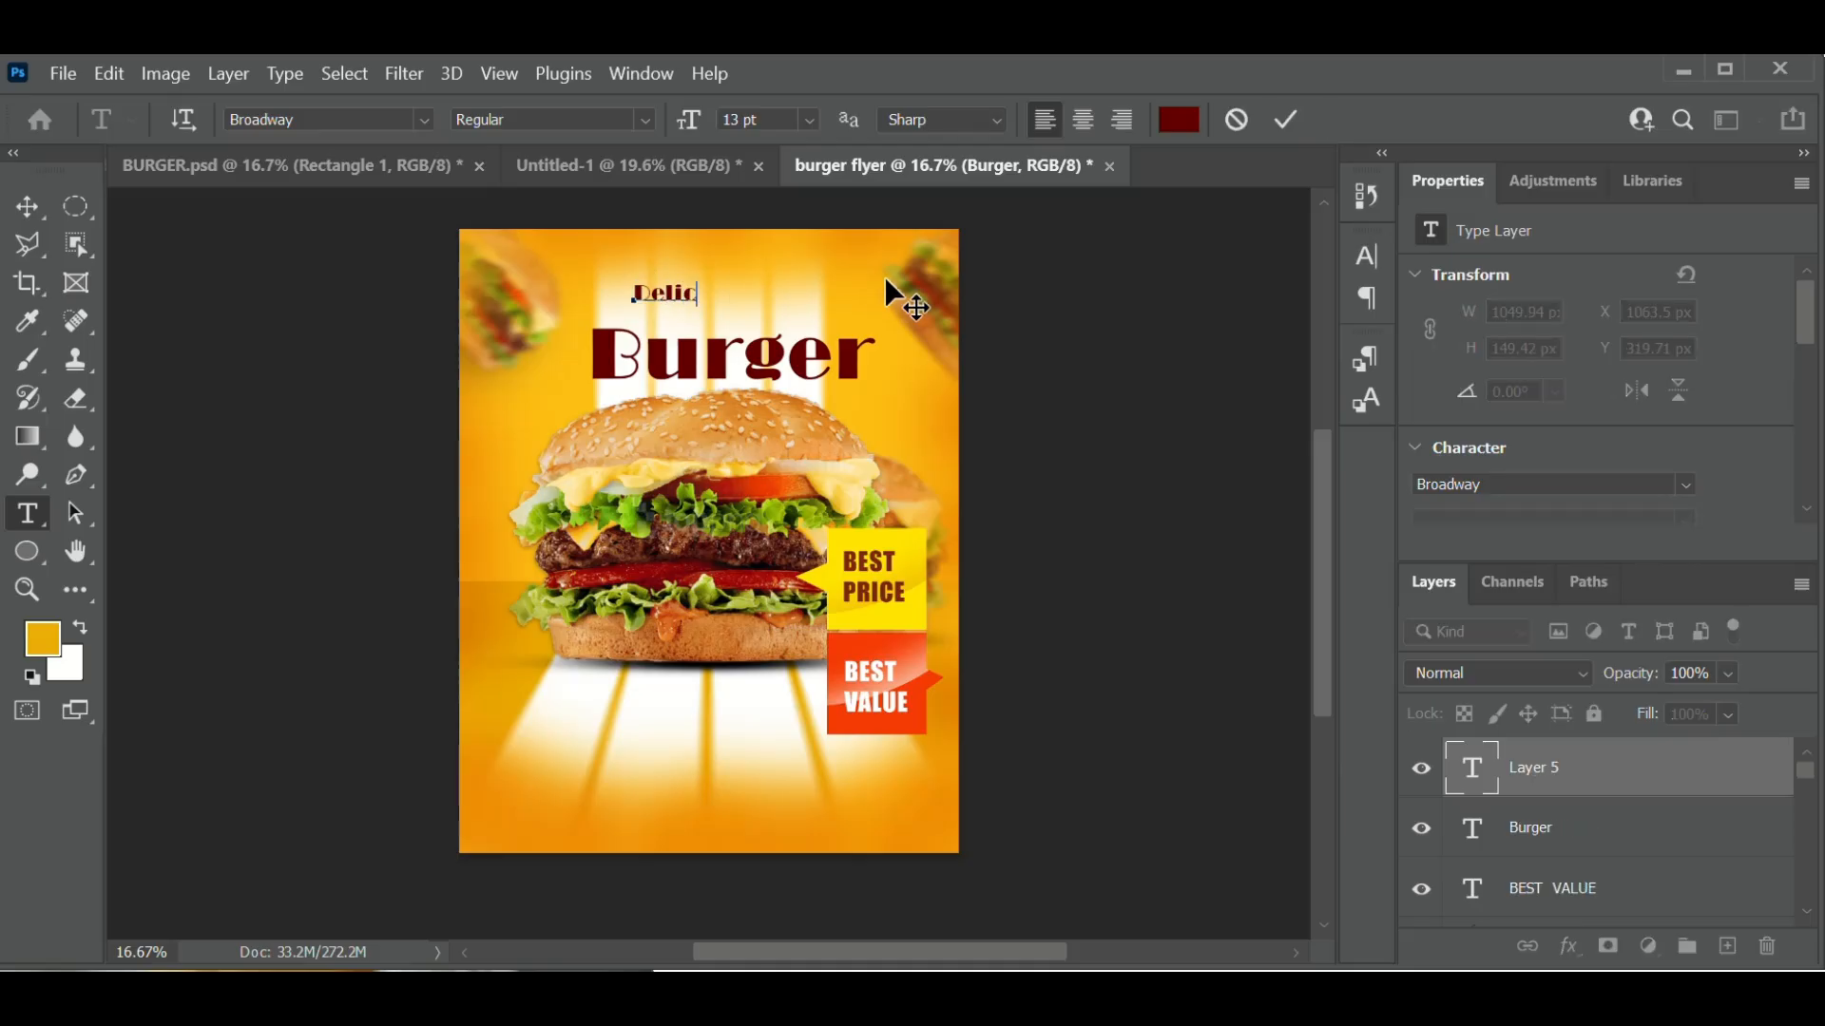
type("ious")
left_click_drag(736, 339, 662, 310)
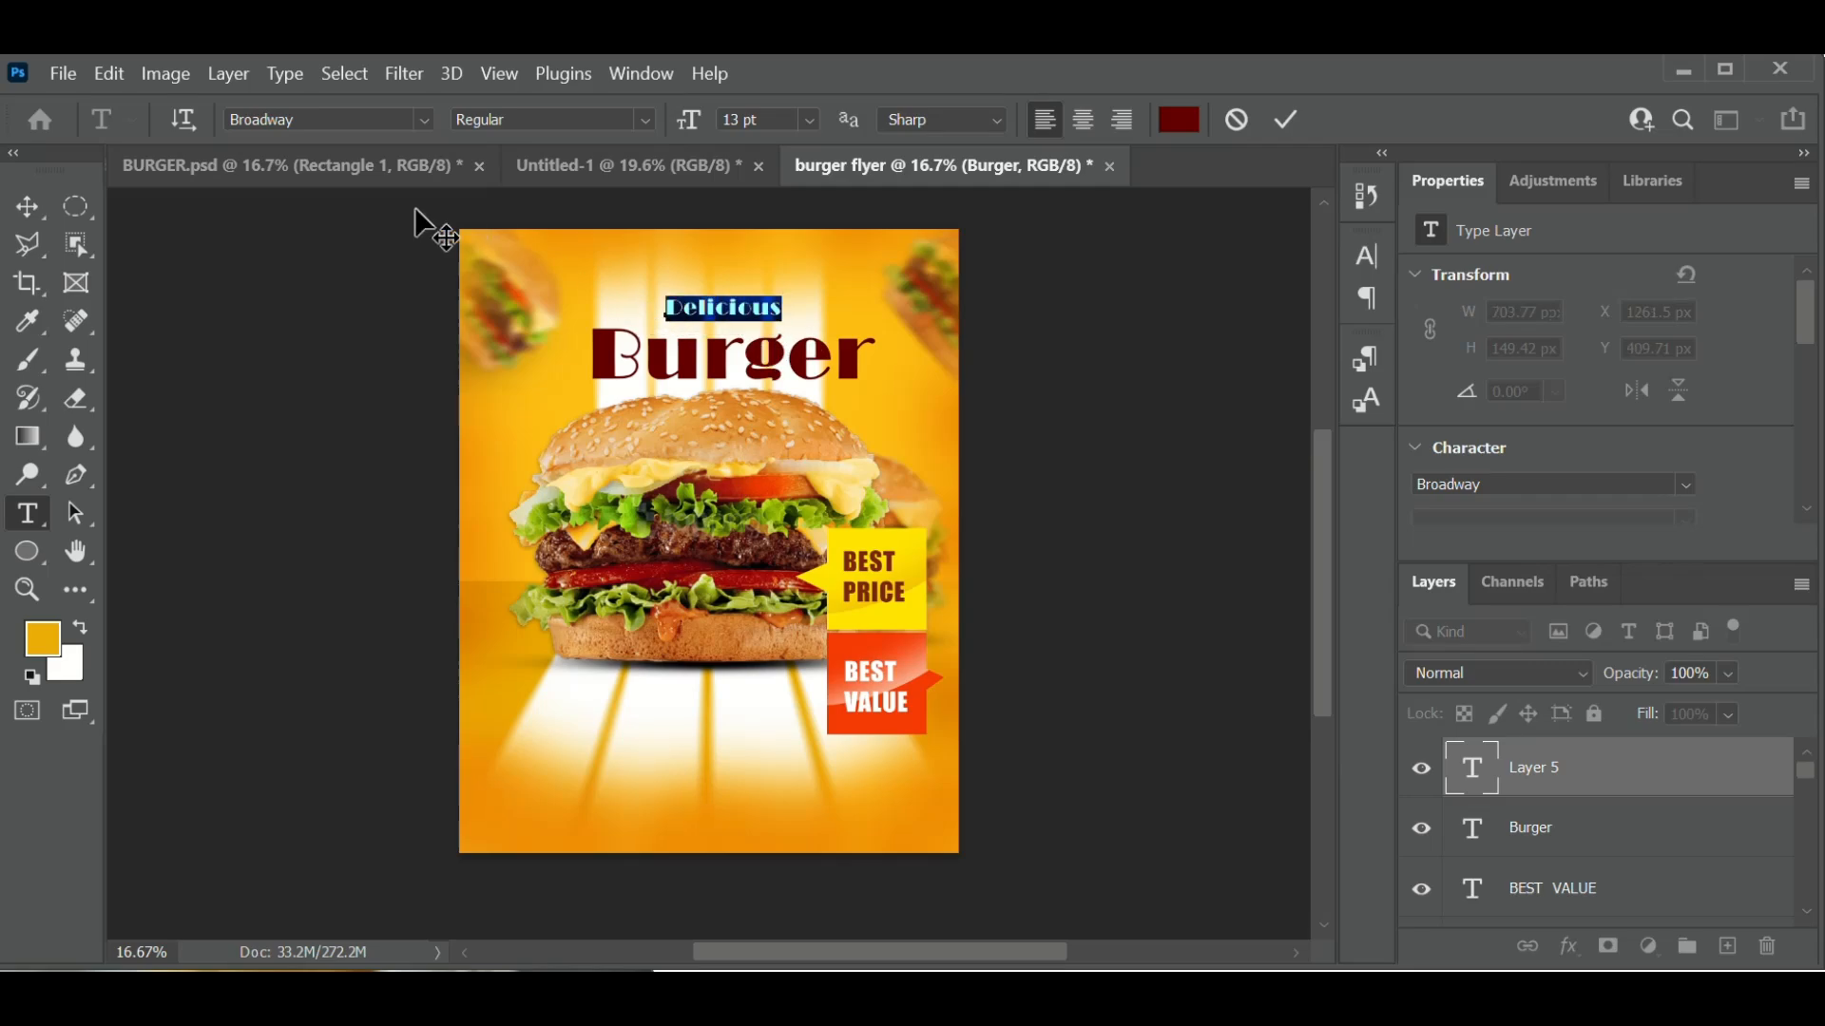
- Apply the Hertine script font to Delicious, nudge it left, and commit
left_click(352, 120)
type("ter")
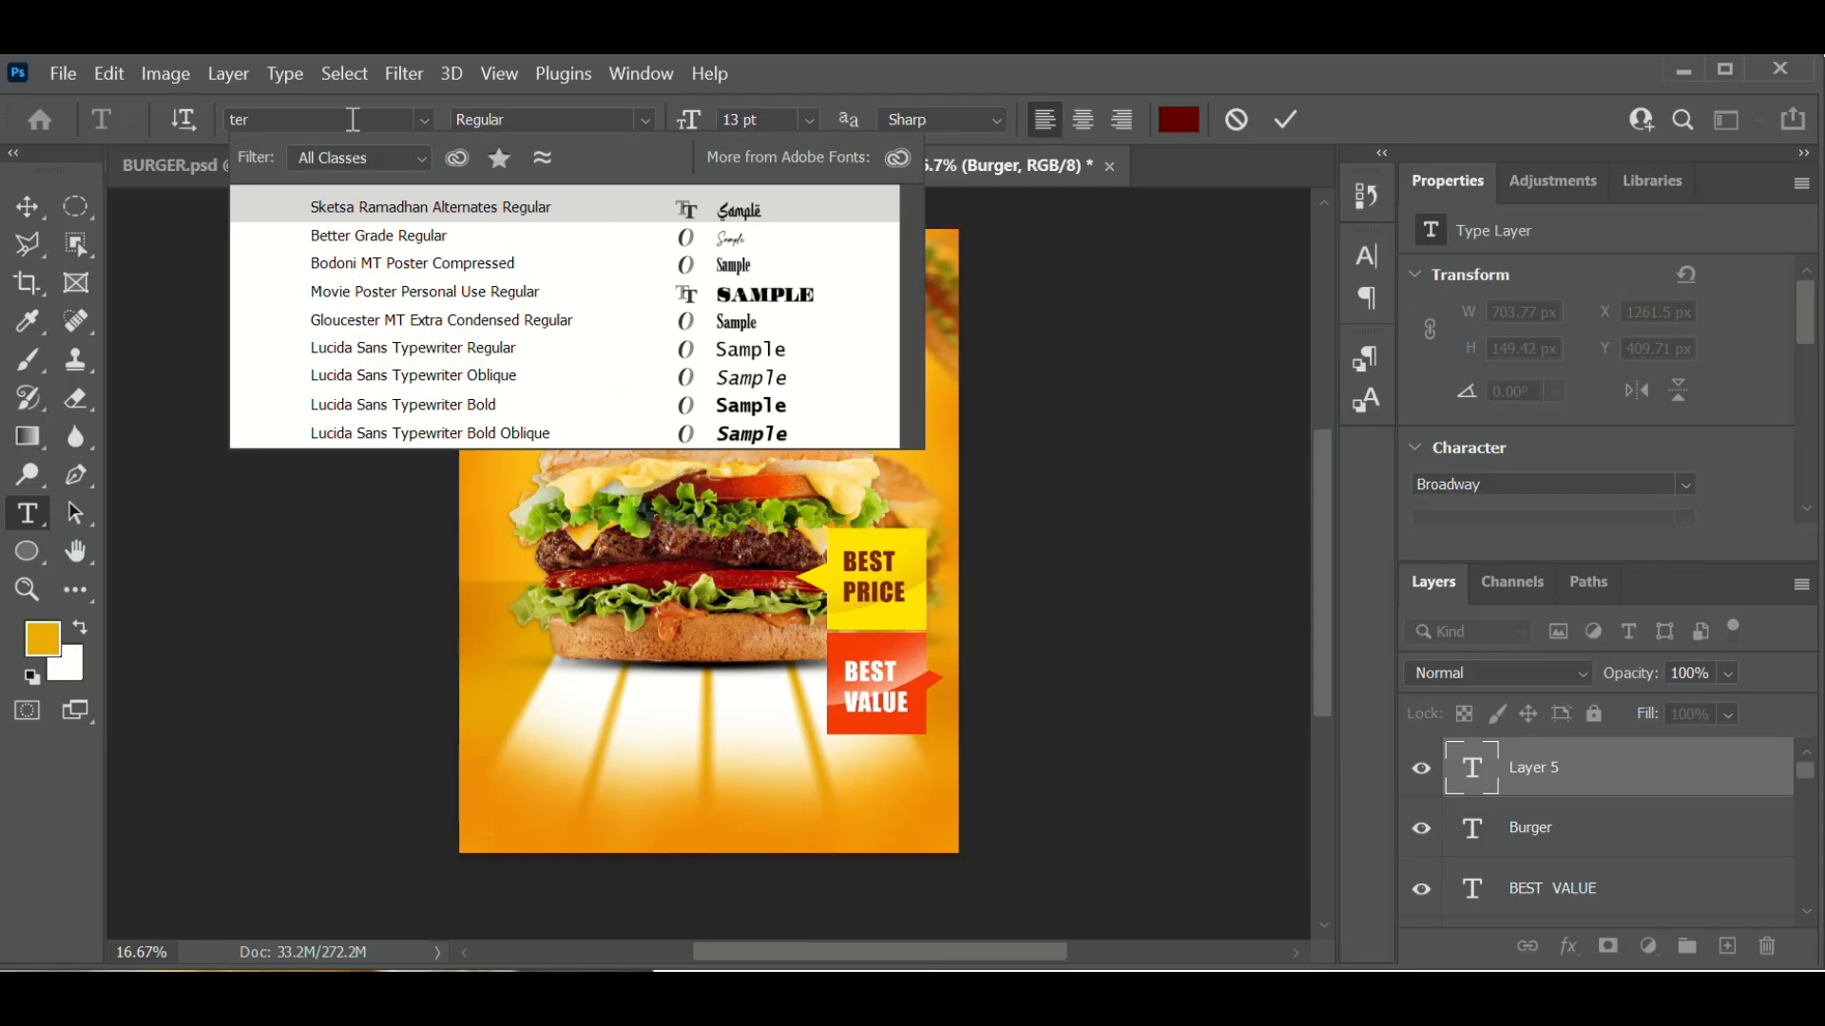
key("BackSpace")
key("BackSpace")
key("BackSpace")
type("her")
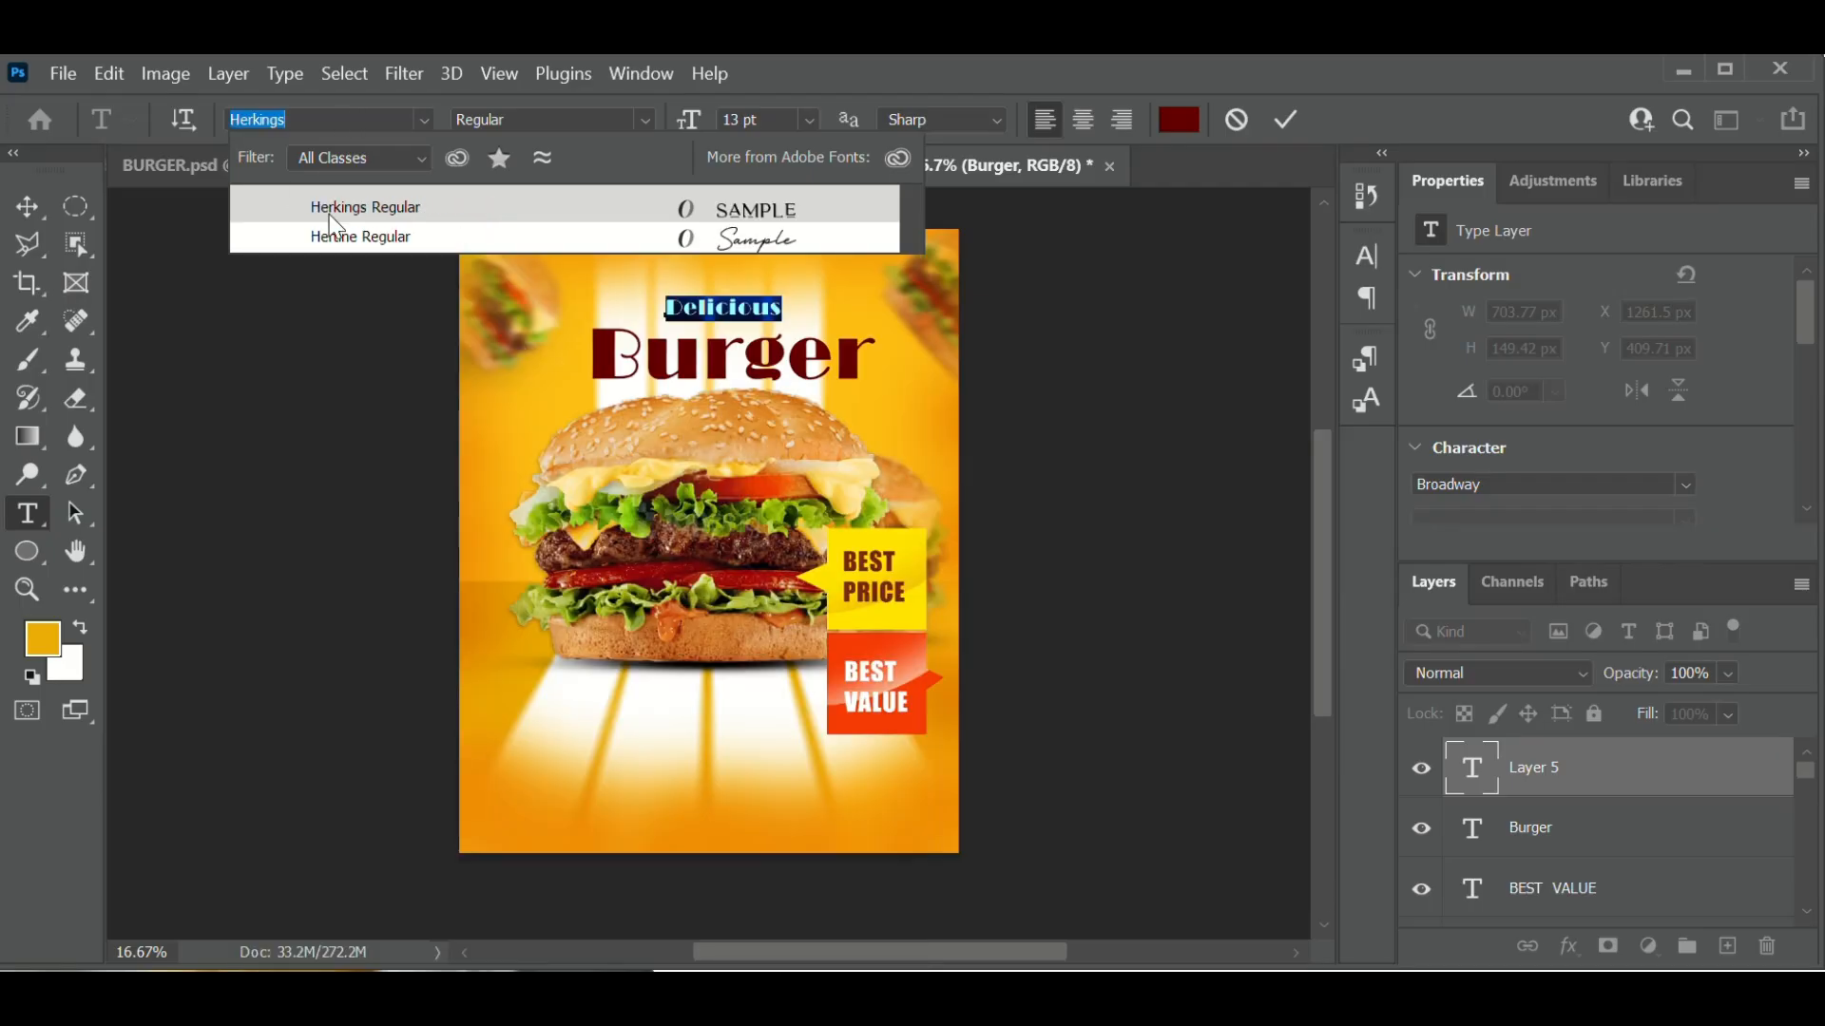
left_click(356, 233)
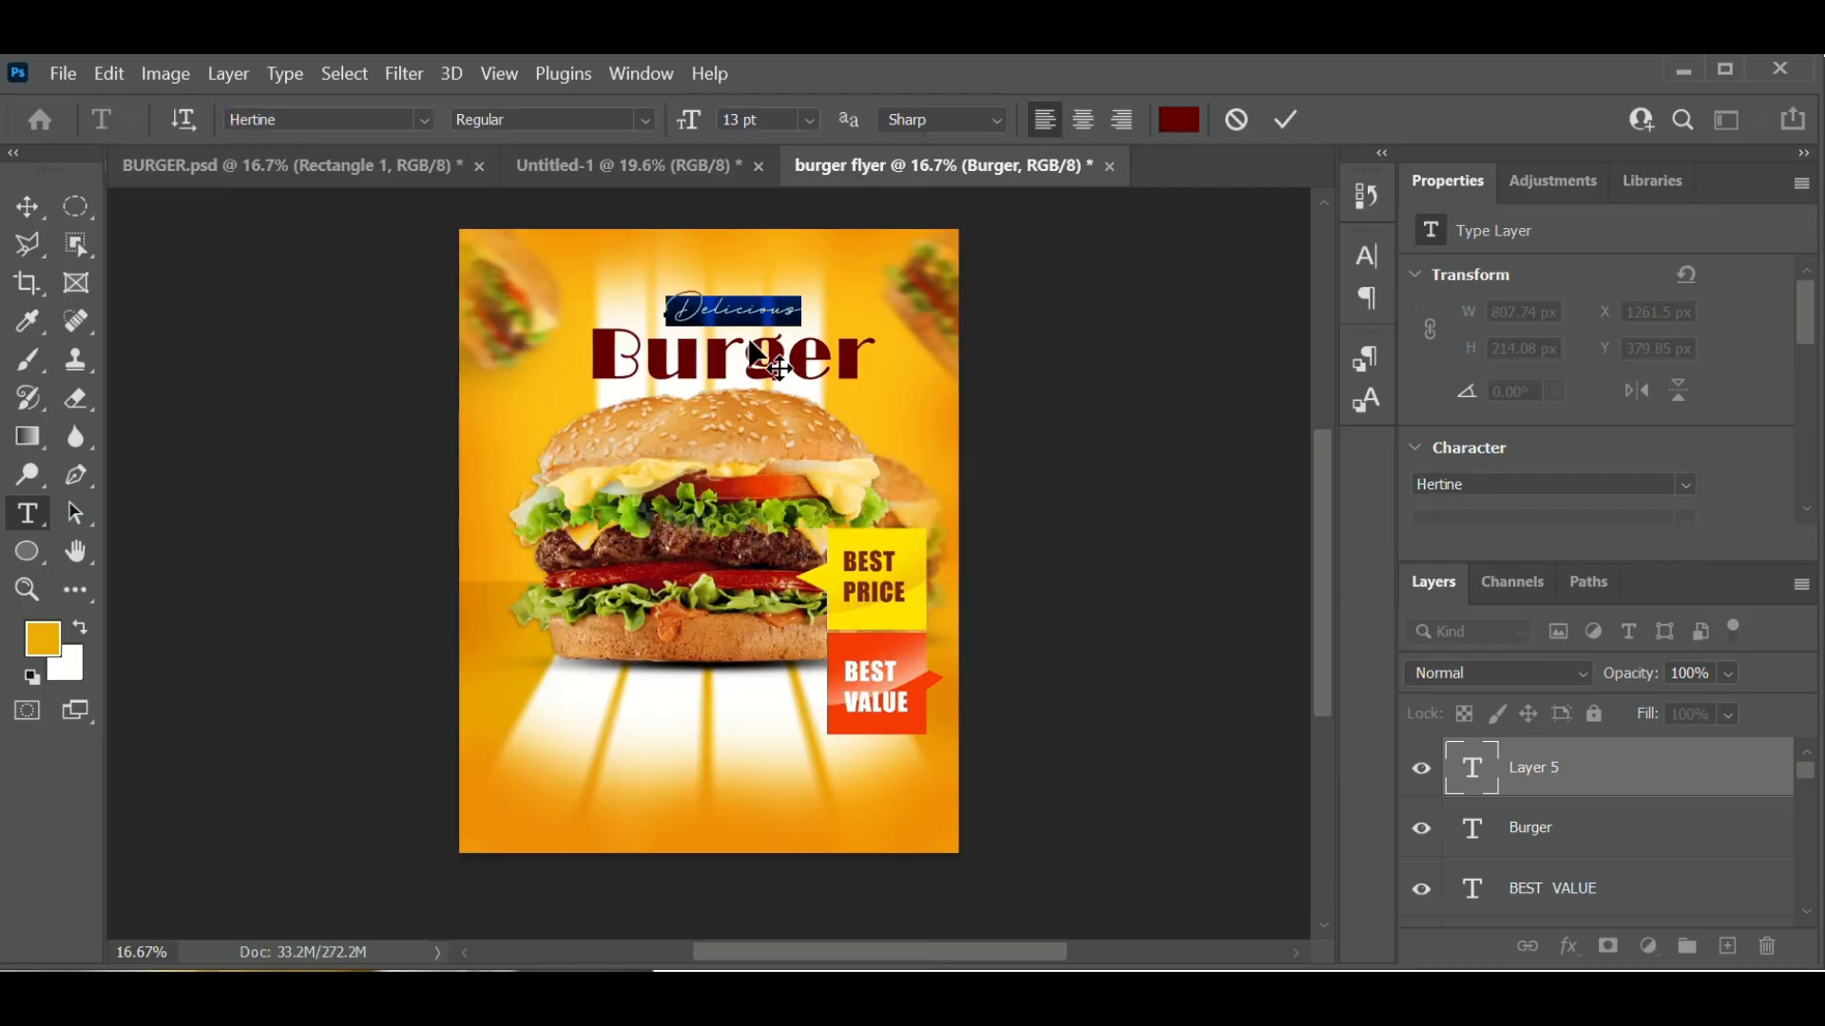
left_click_drag(745, 350, 724, 358)
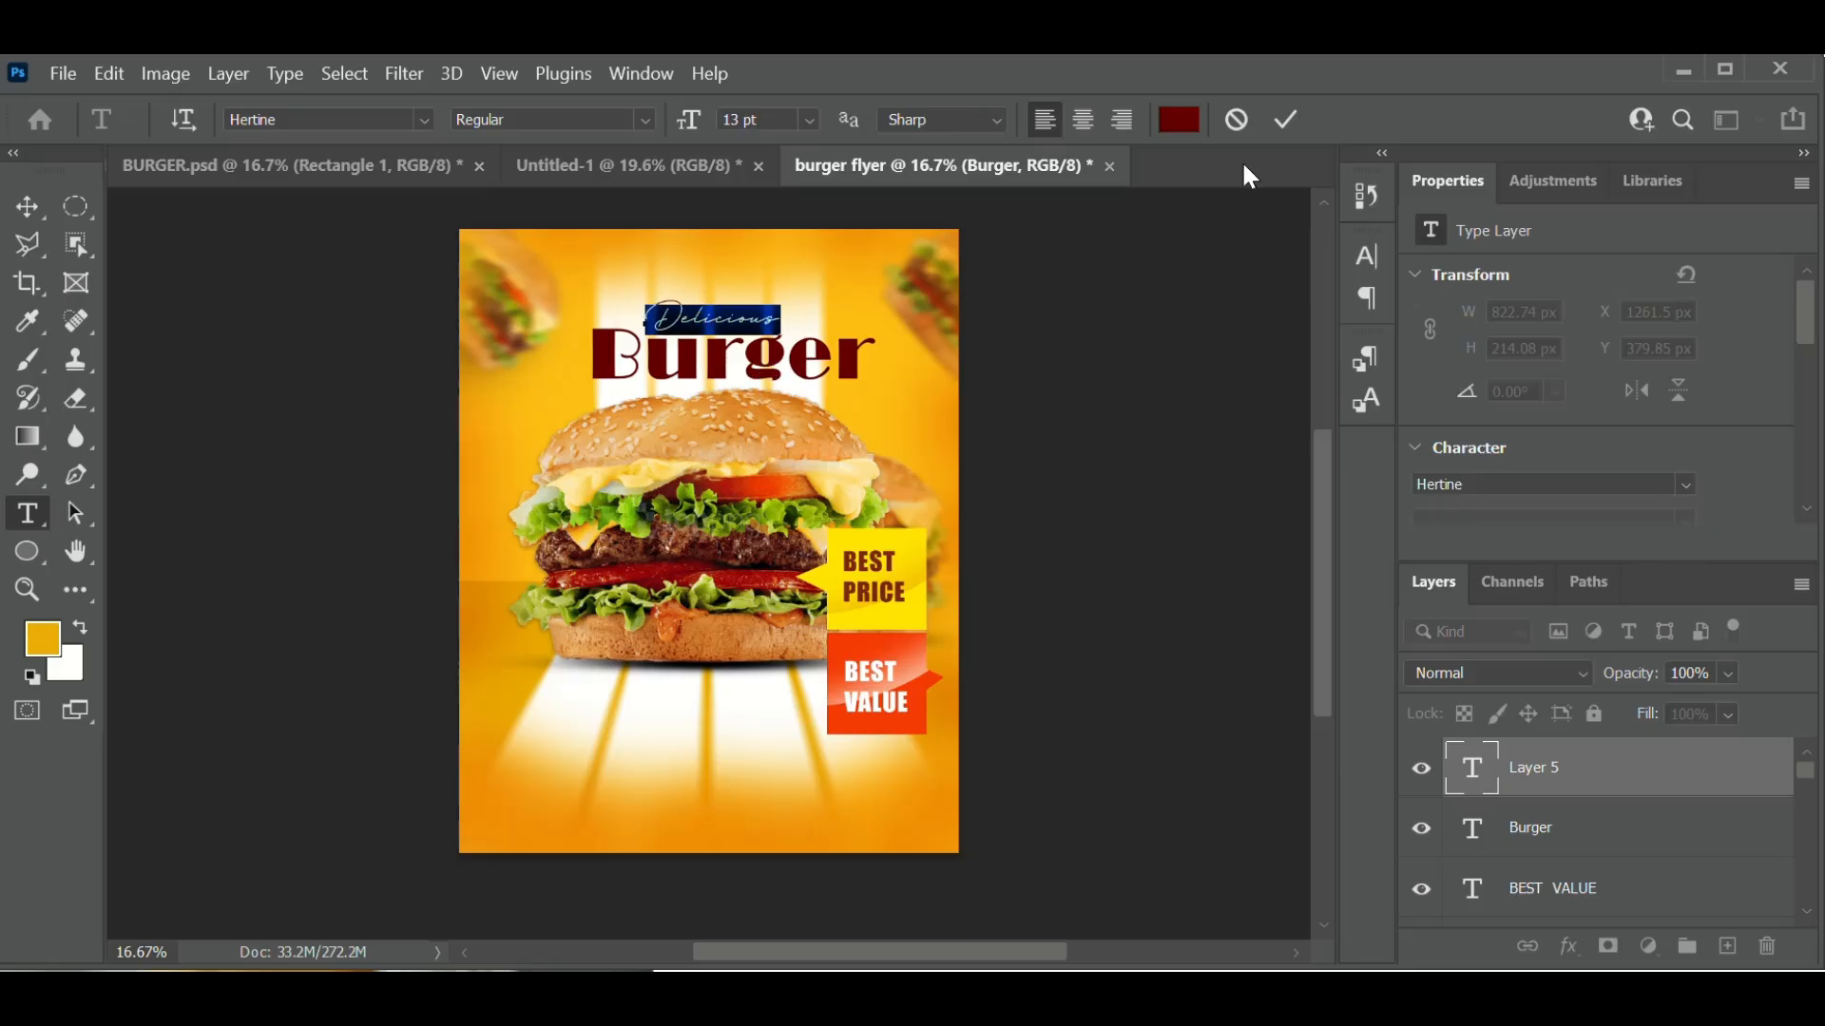
left_click(1287, 122)
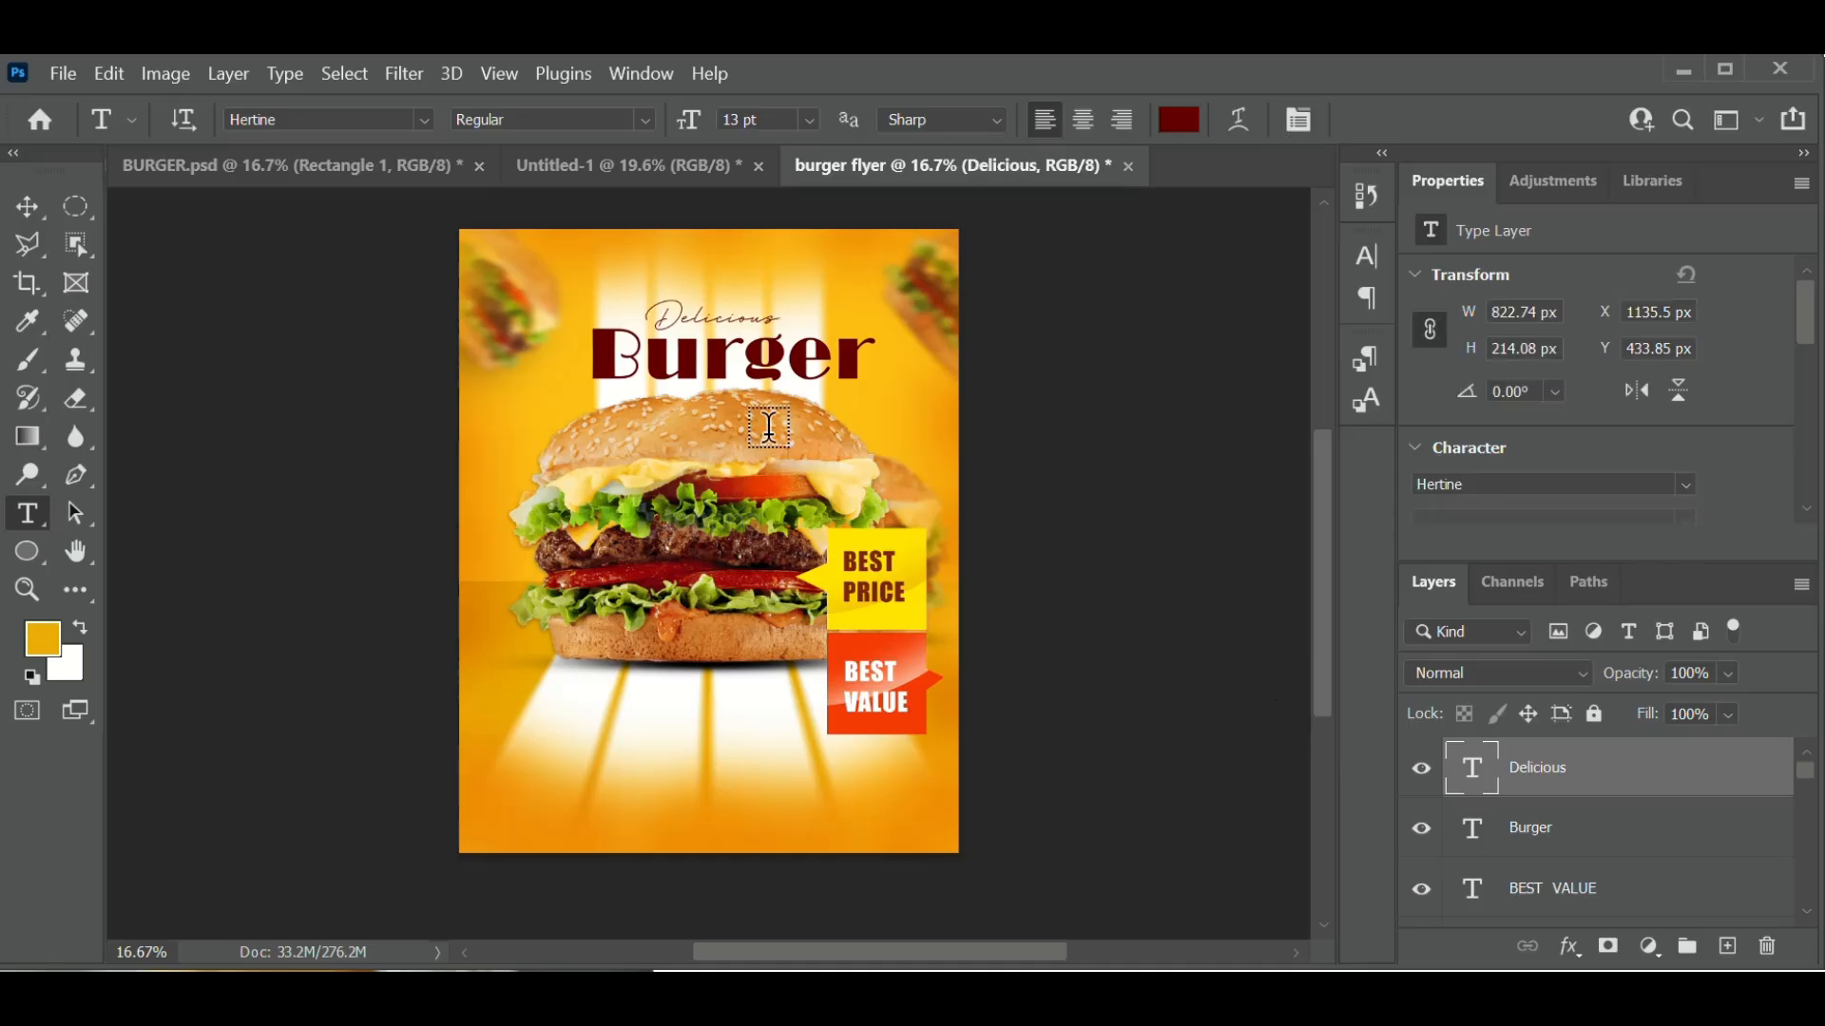
- Raise the Burger headline slightly to Y 506.12 px with the Move tool, then deselect
left_click(43, 206)
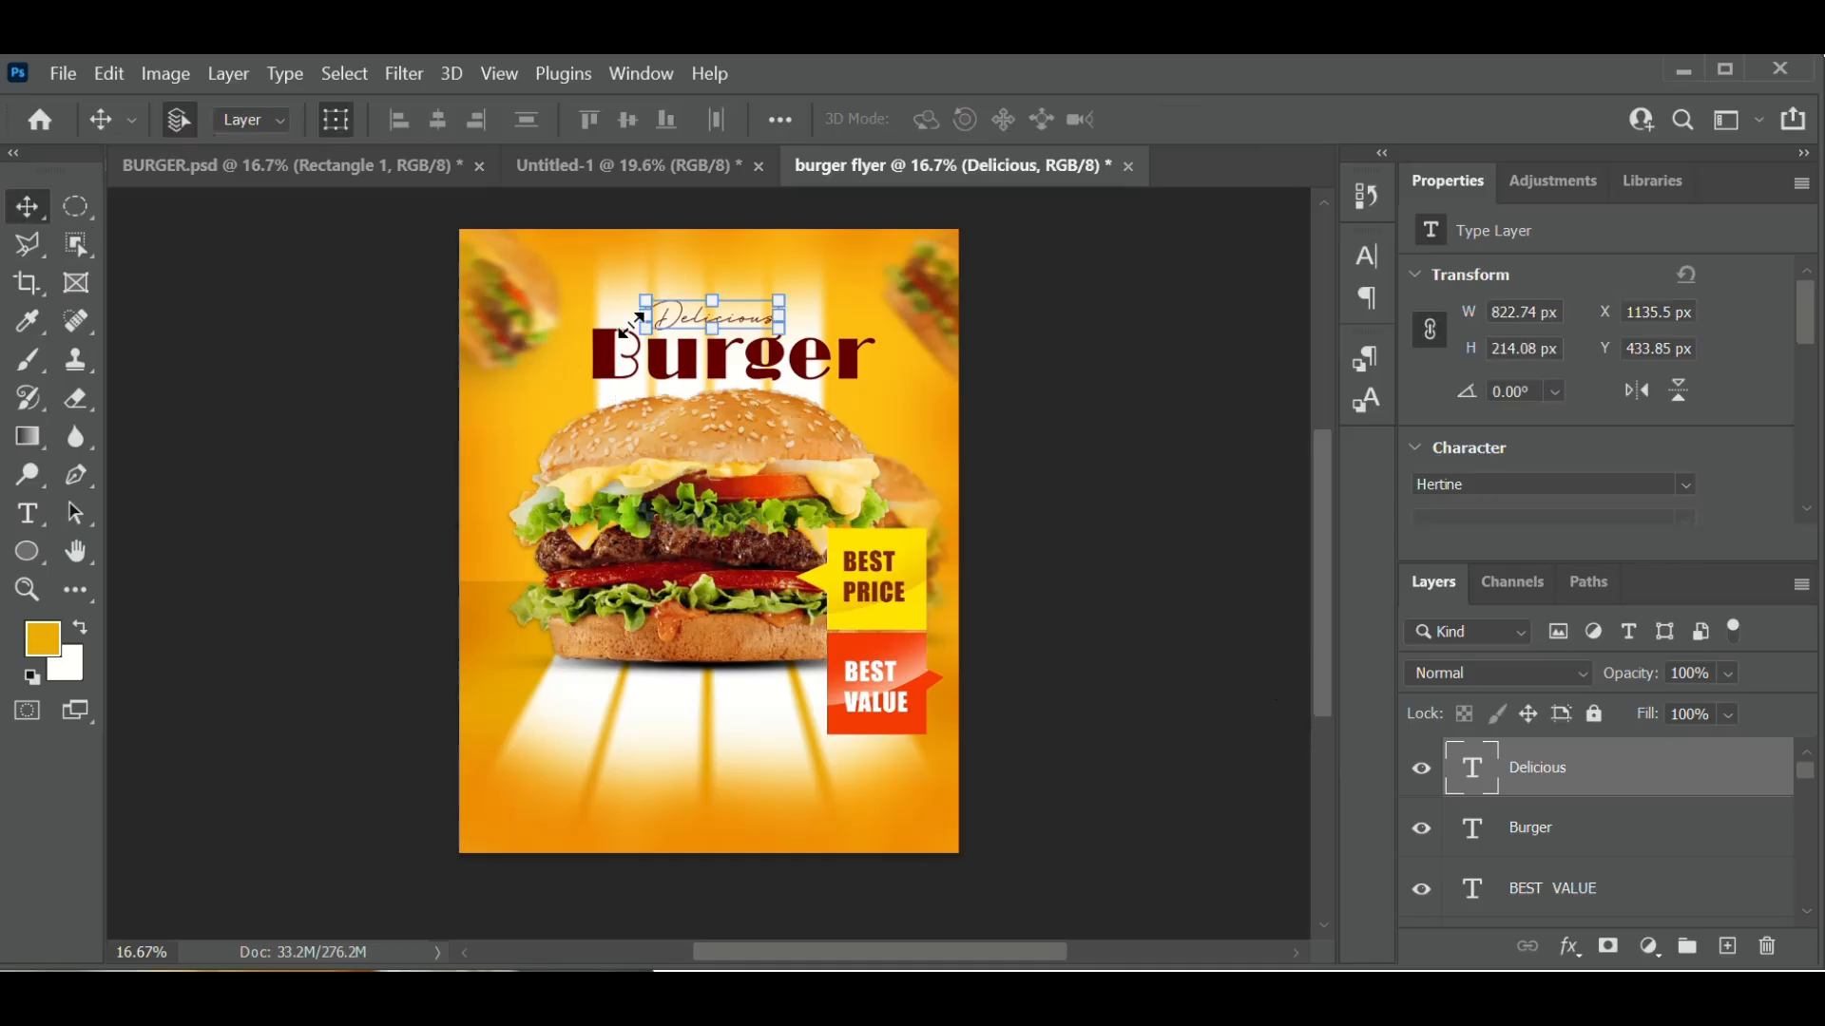
left_click(720, 388)
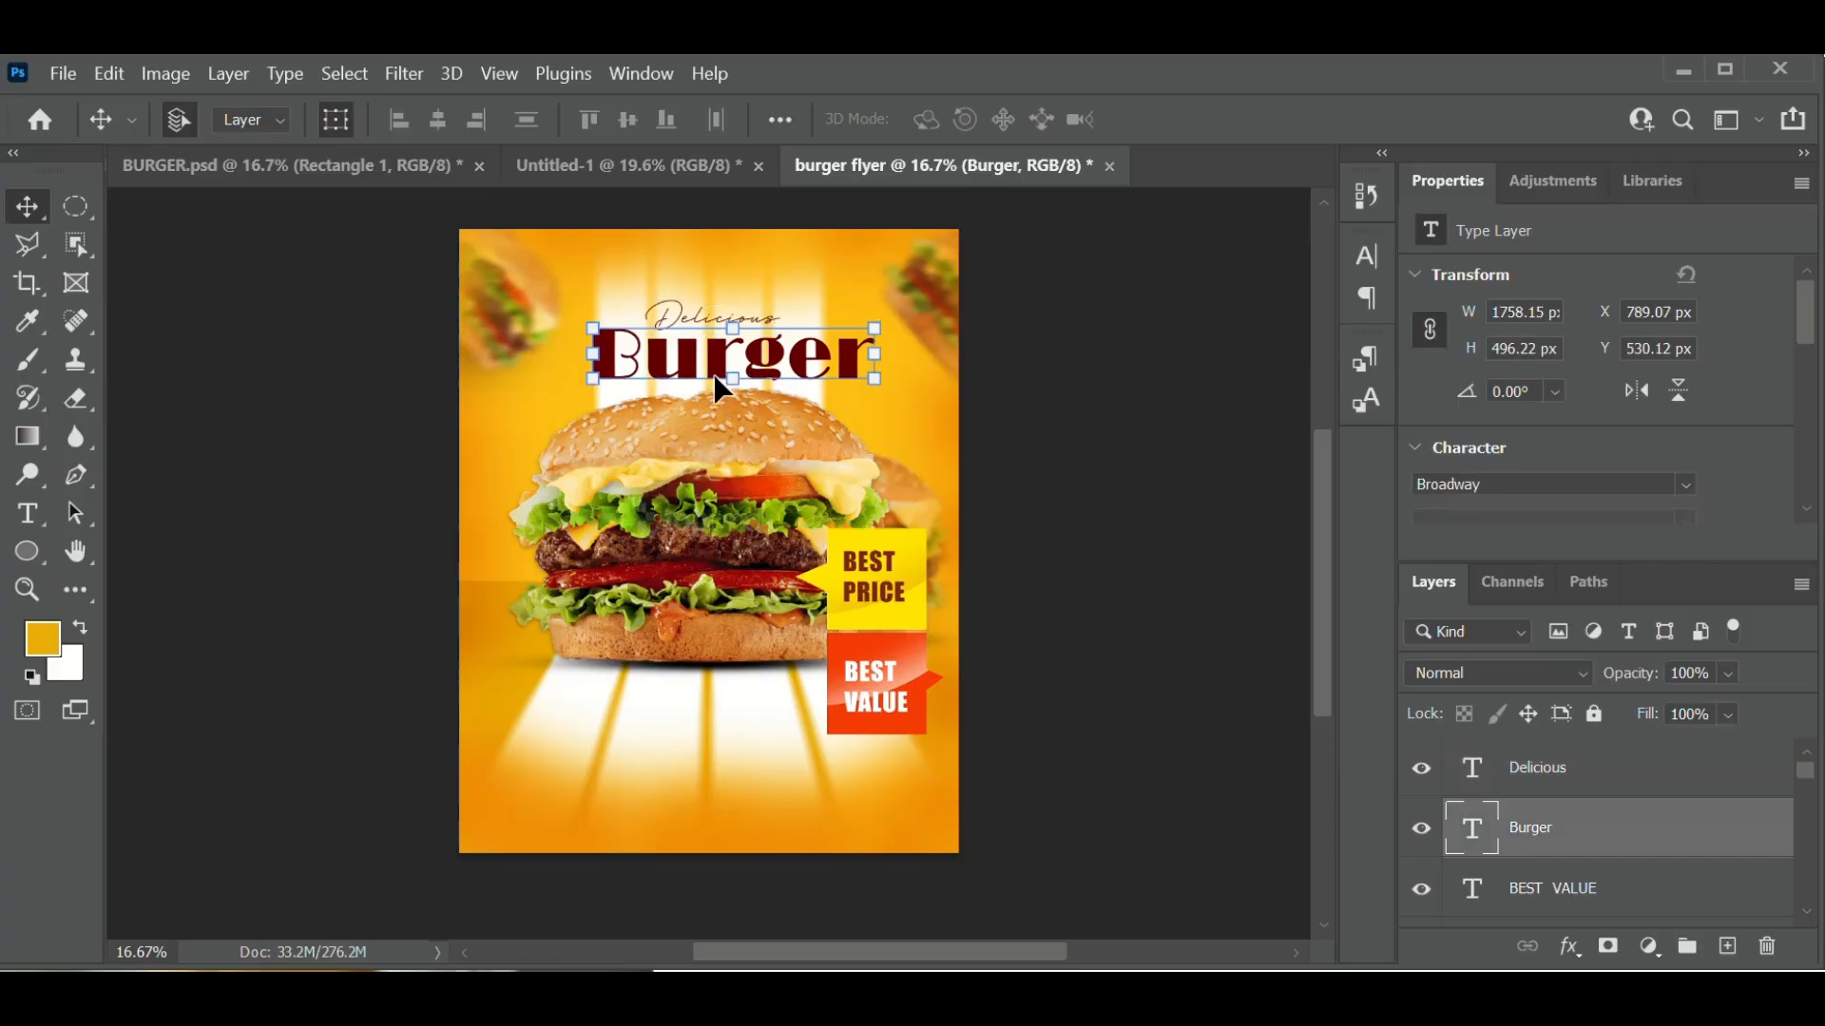
left_click(1218, 490)
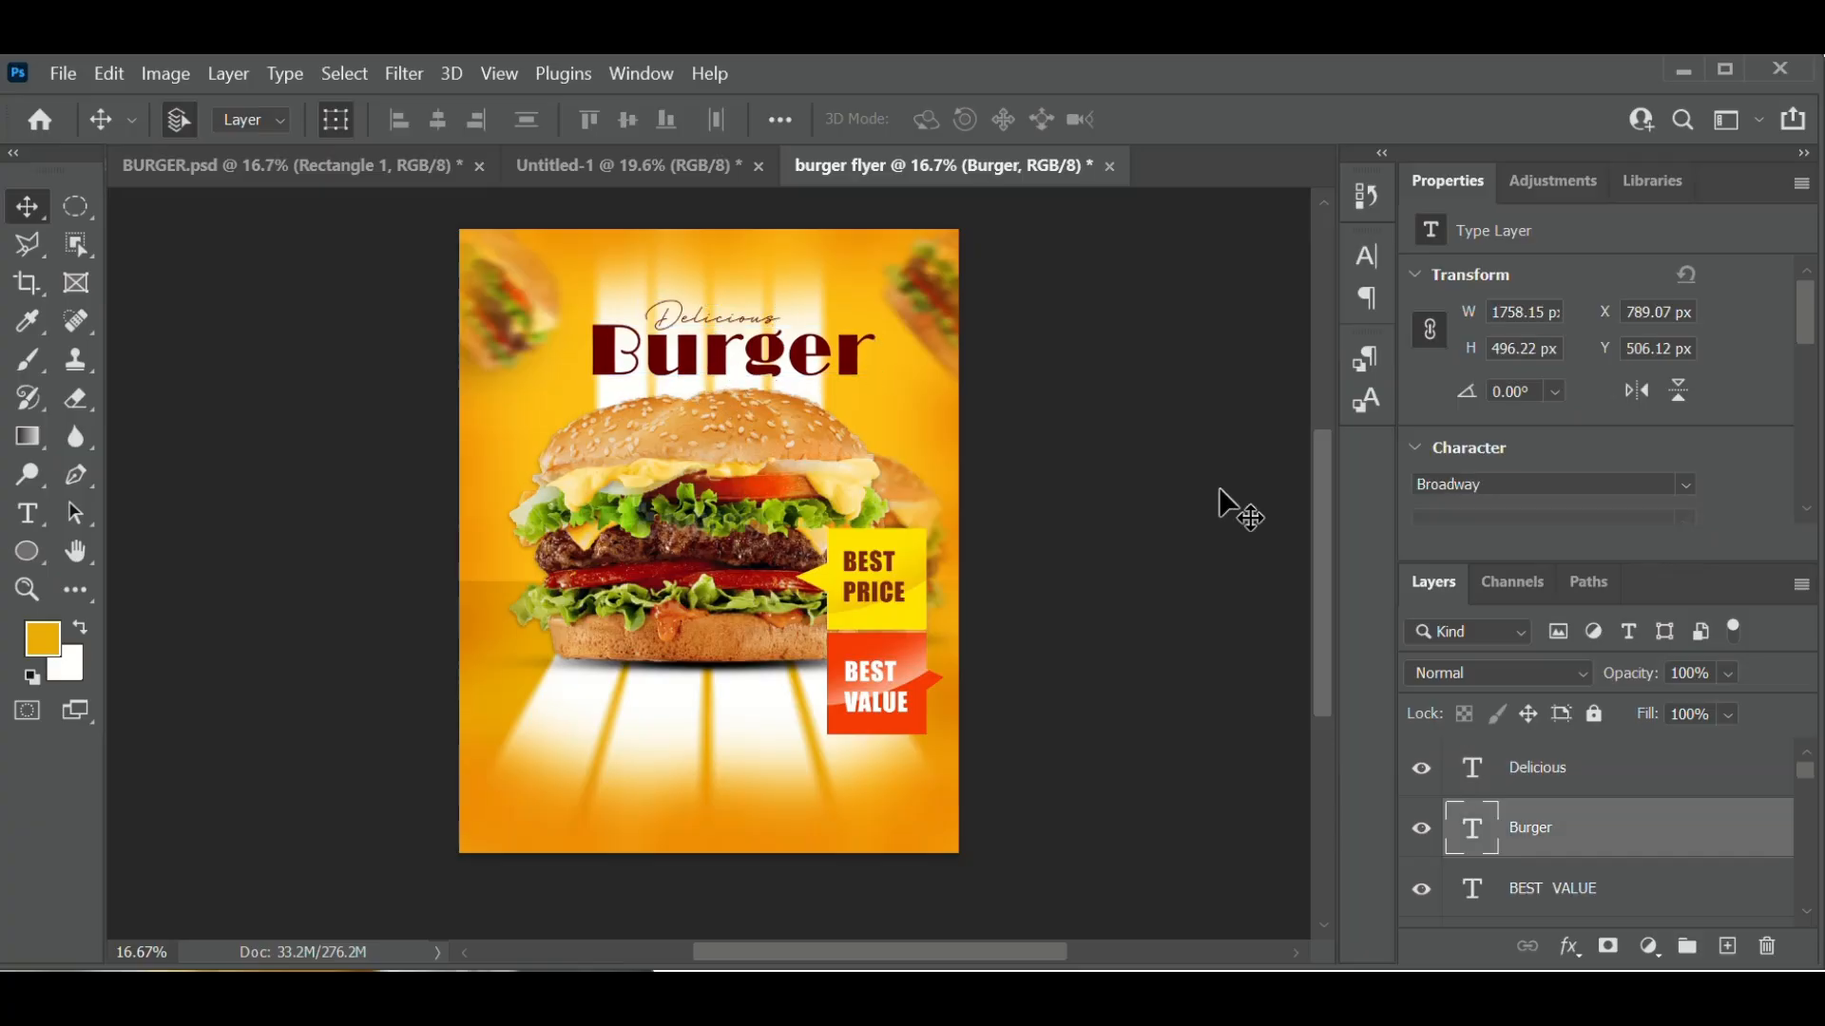
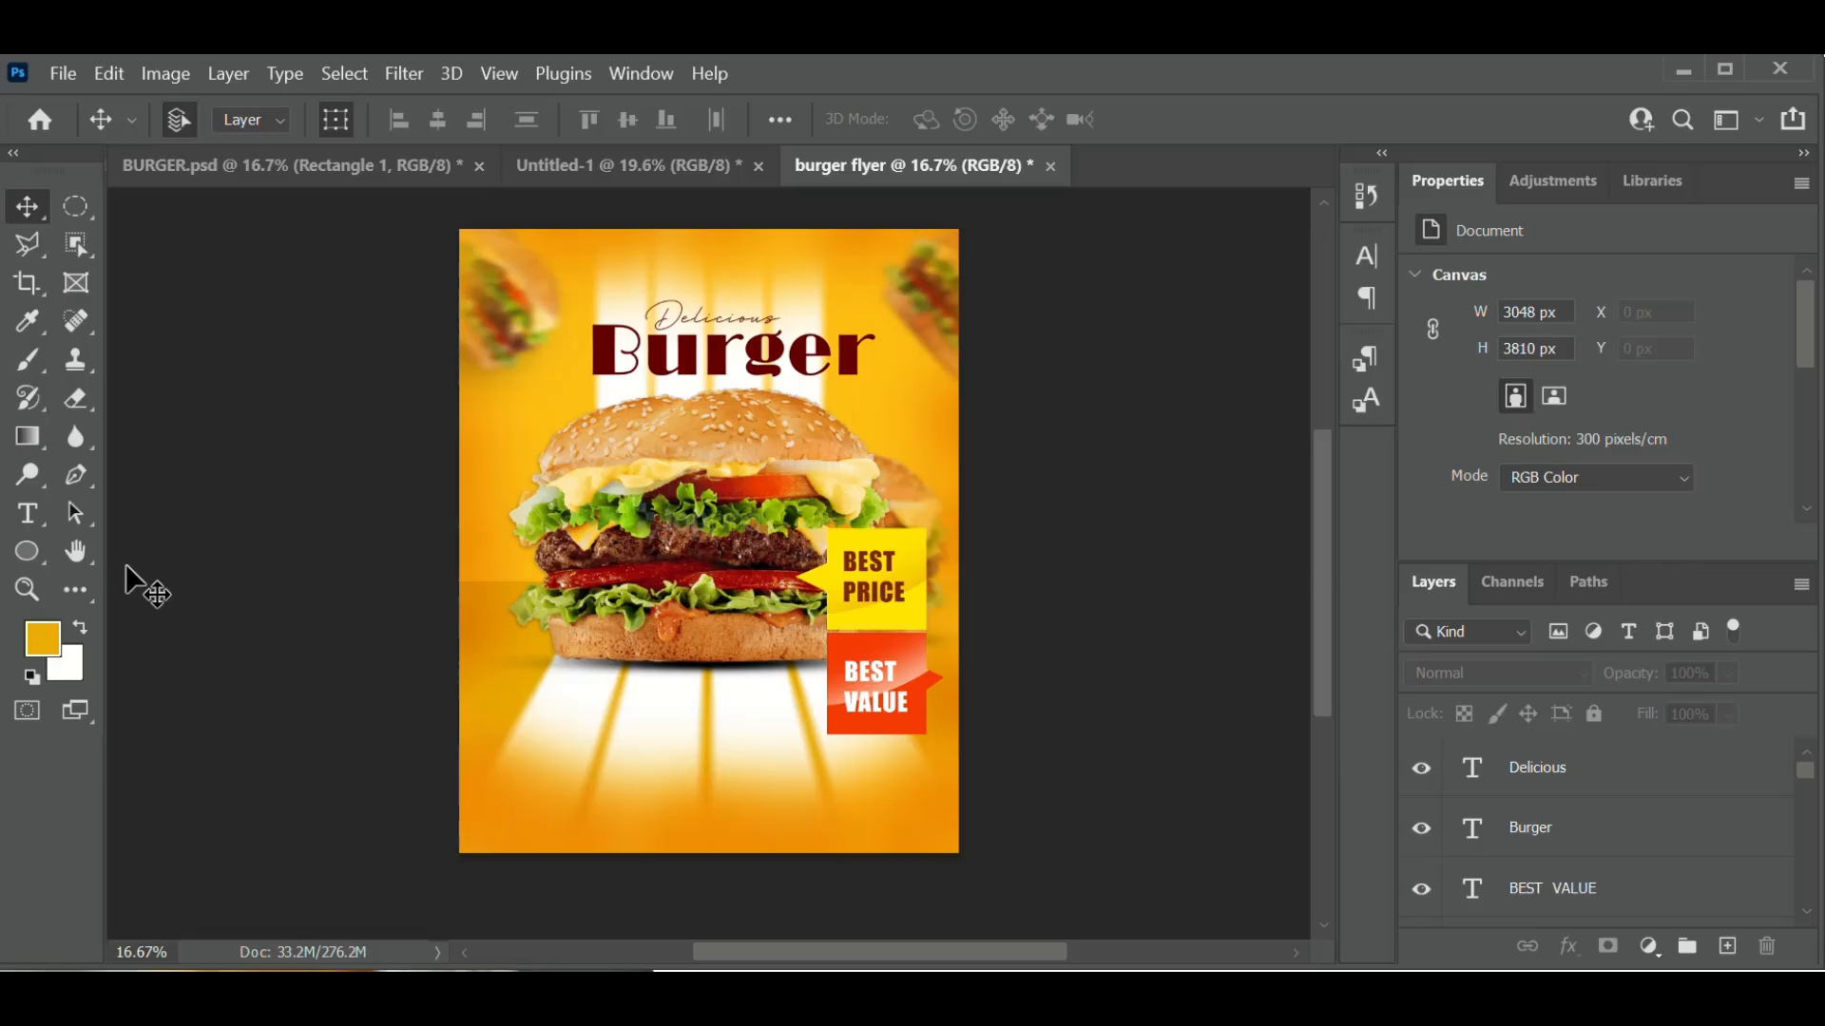
- Start a text layer at the flyer's upper left in the Baxoe font and type 'Mouth Waterly'
left_click(31, 521)
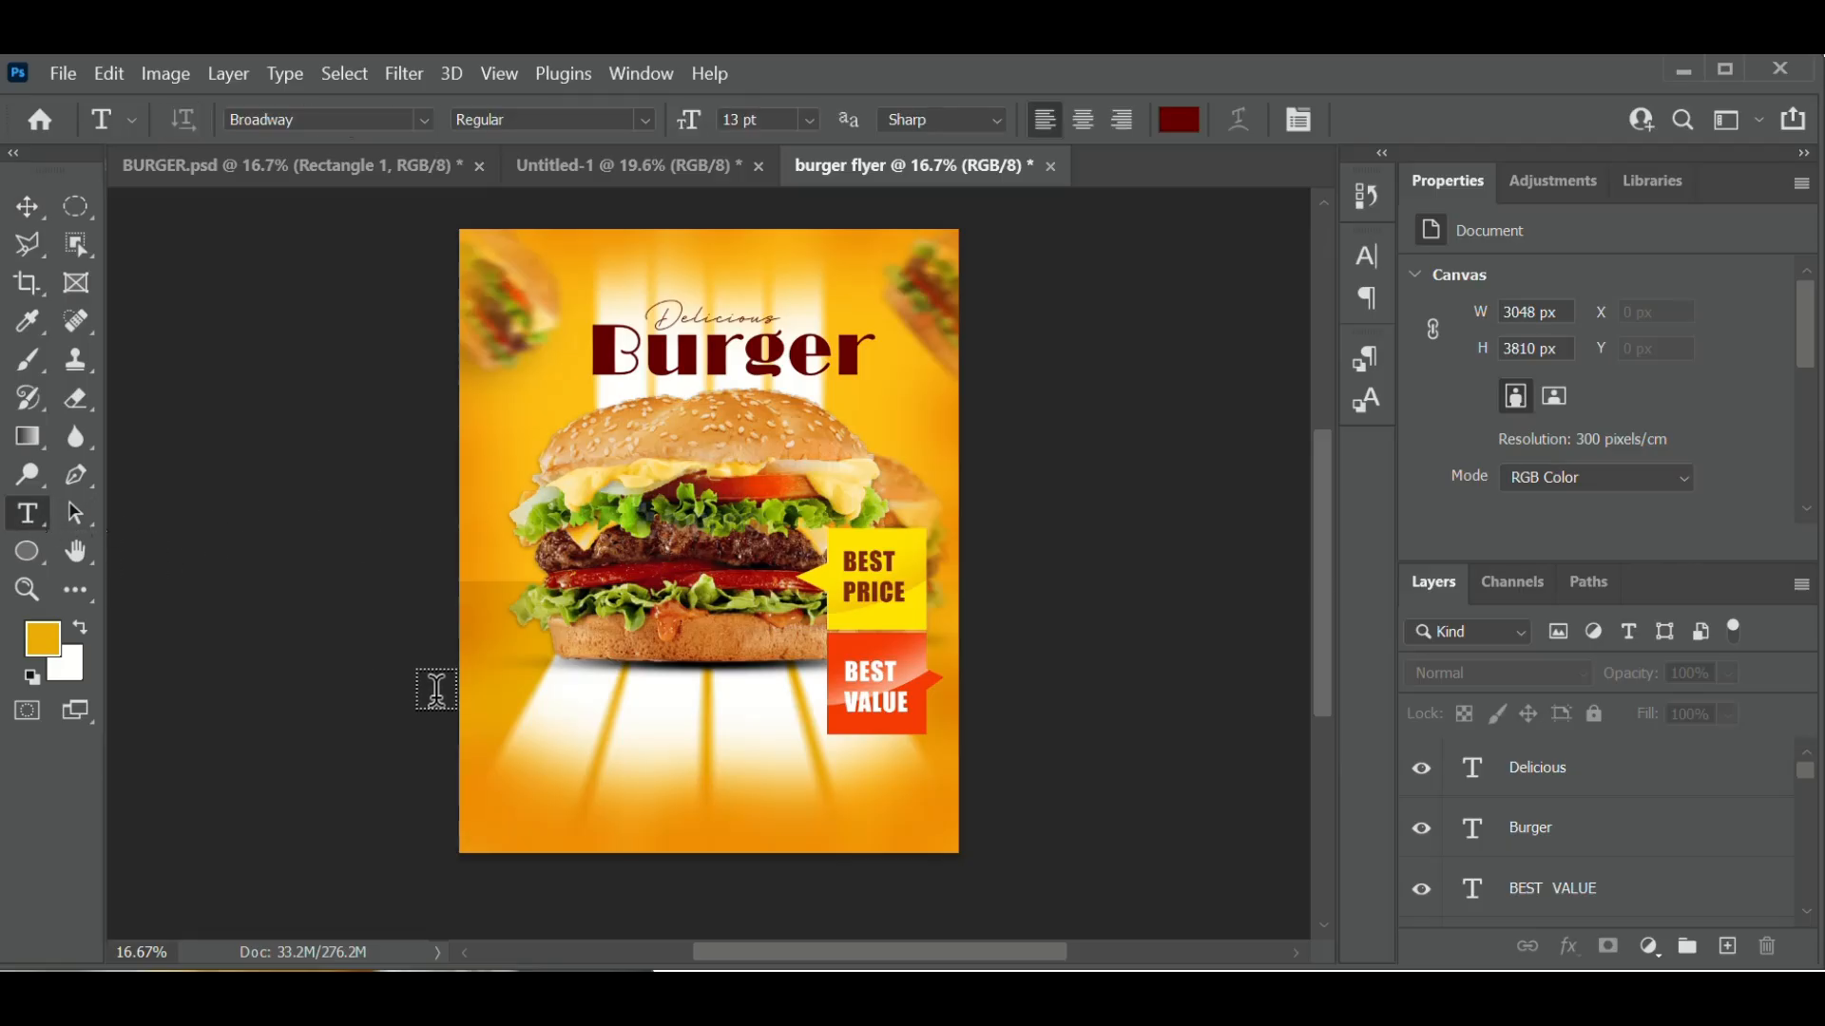
left_click(520, 732)
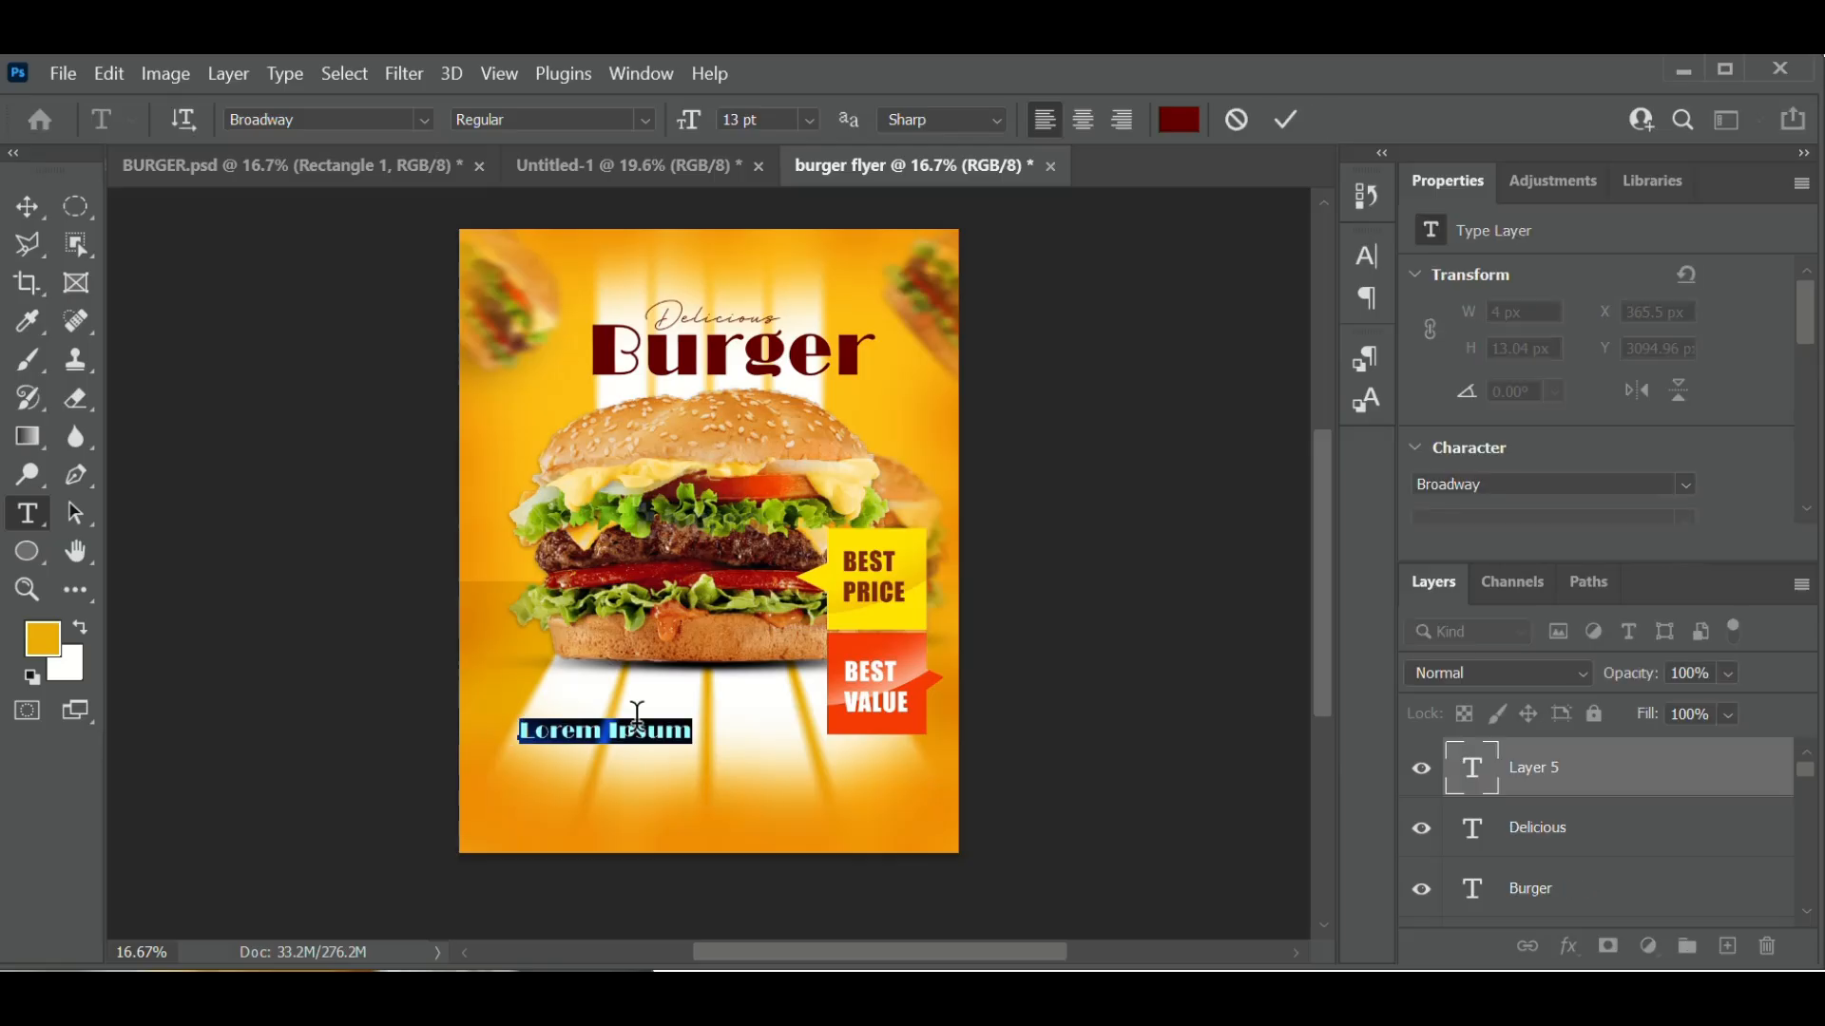
left_click(359, 119)
type("BA")
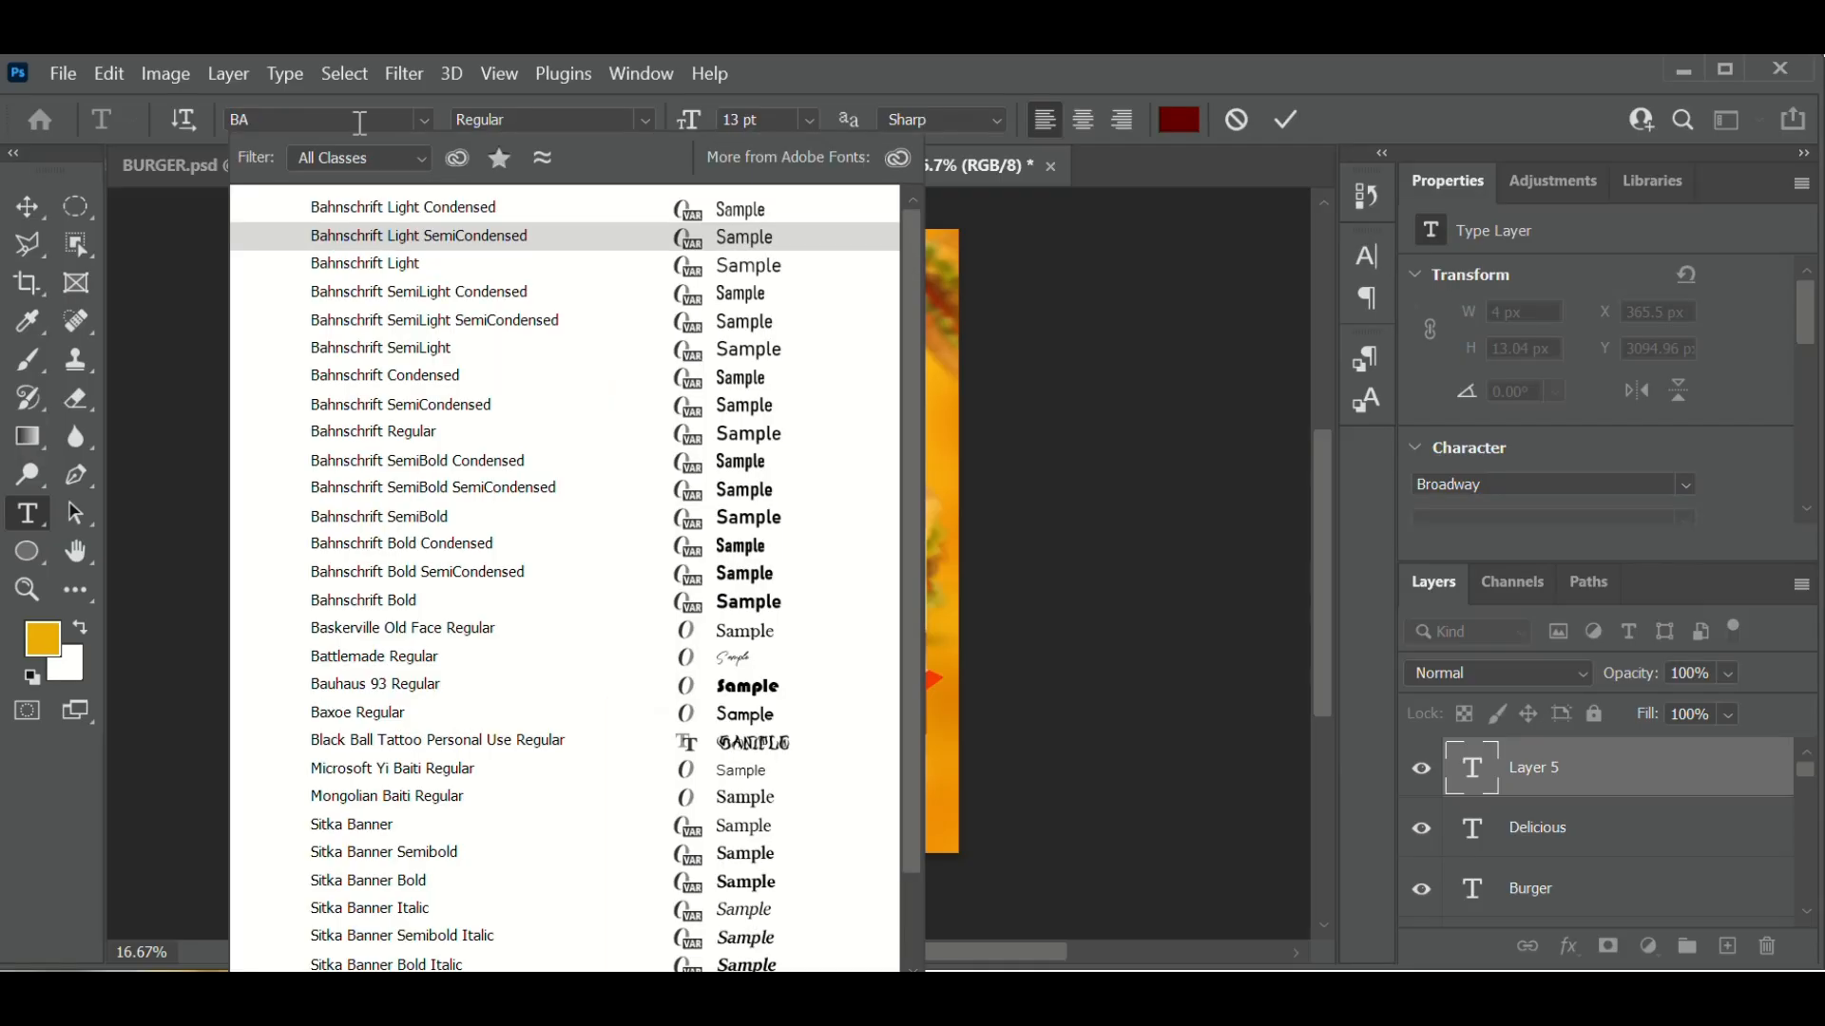
type("XOE")
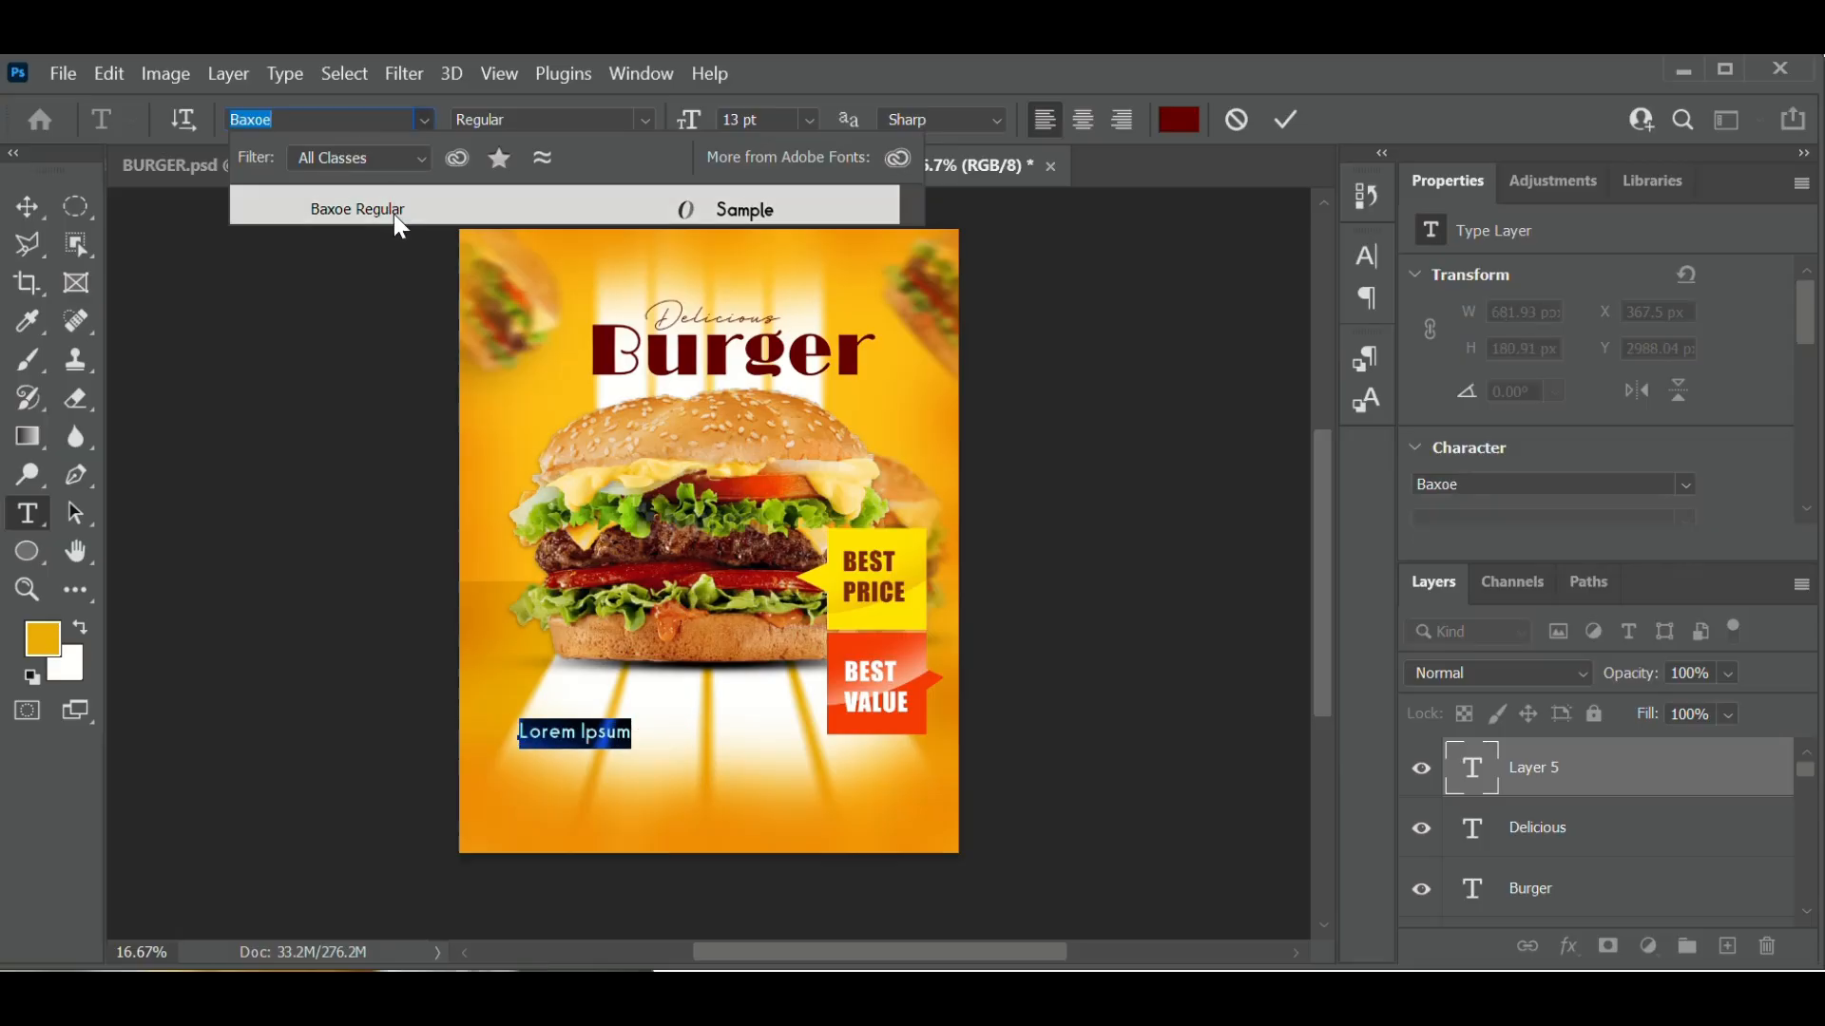
left_click(393, 213)
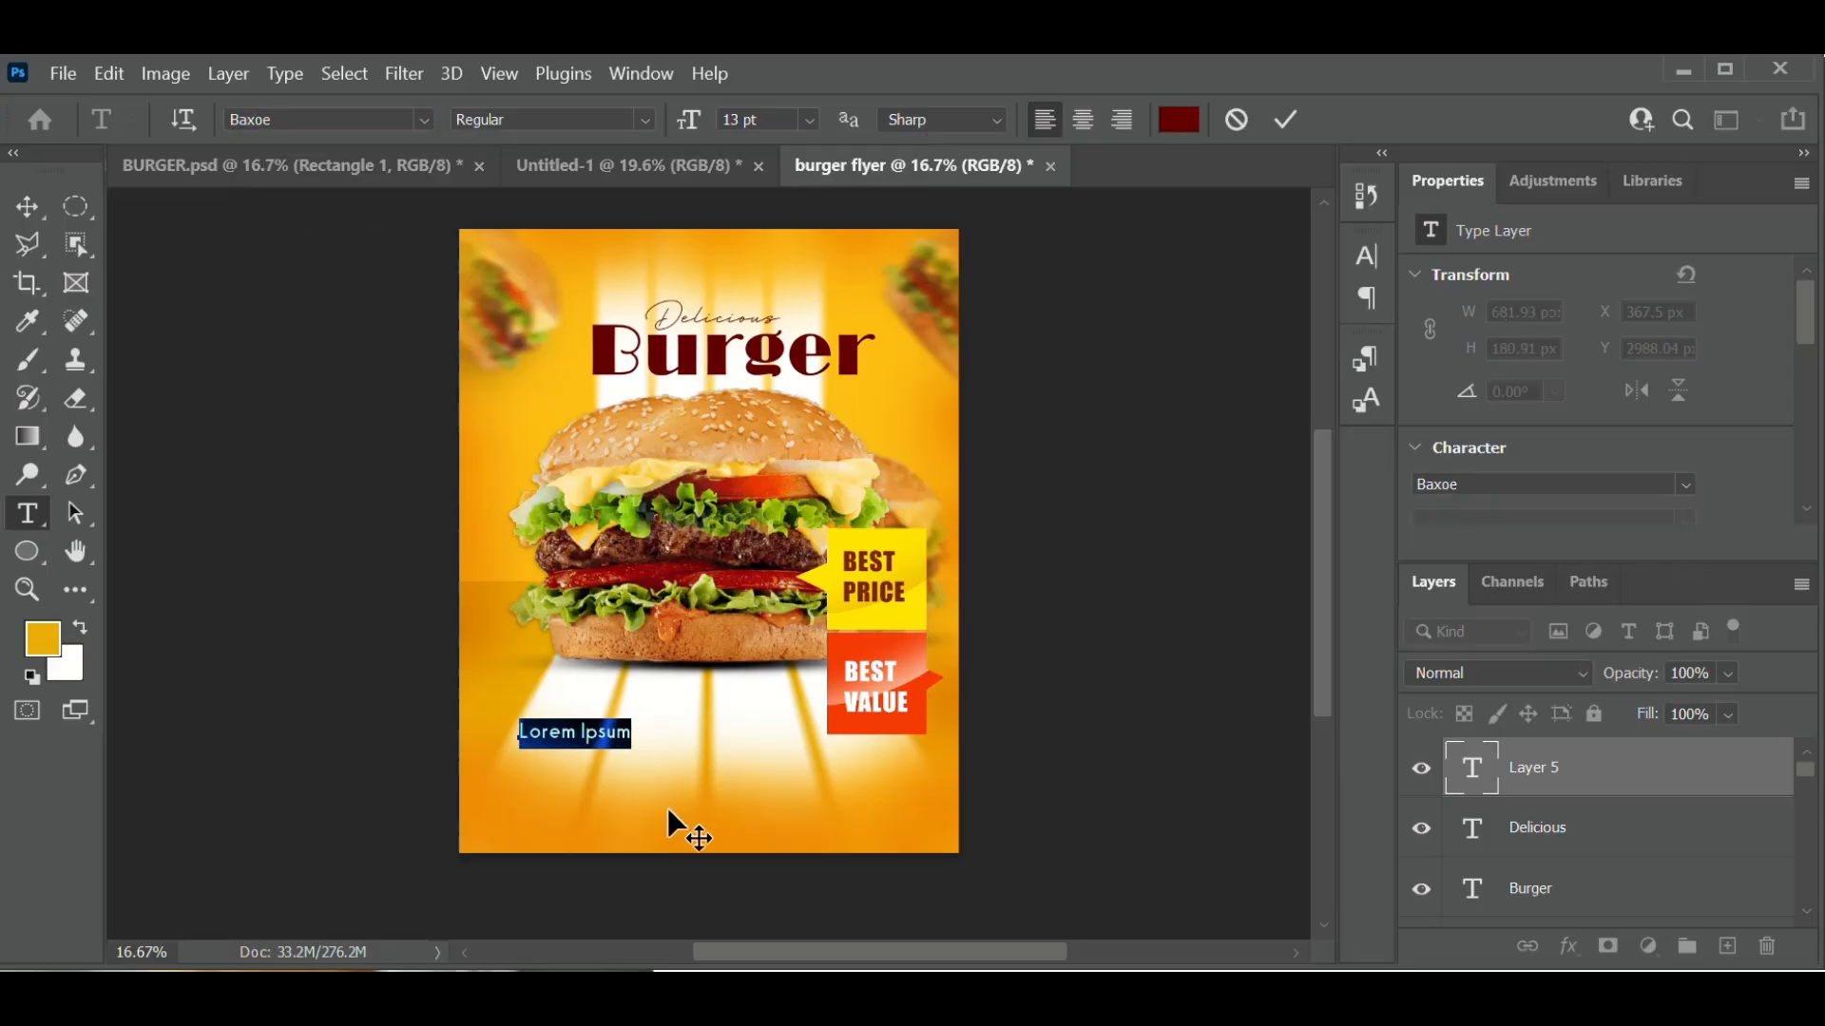
type("Mout")
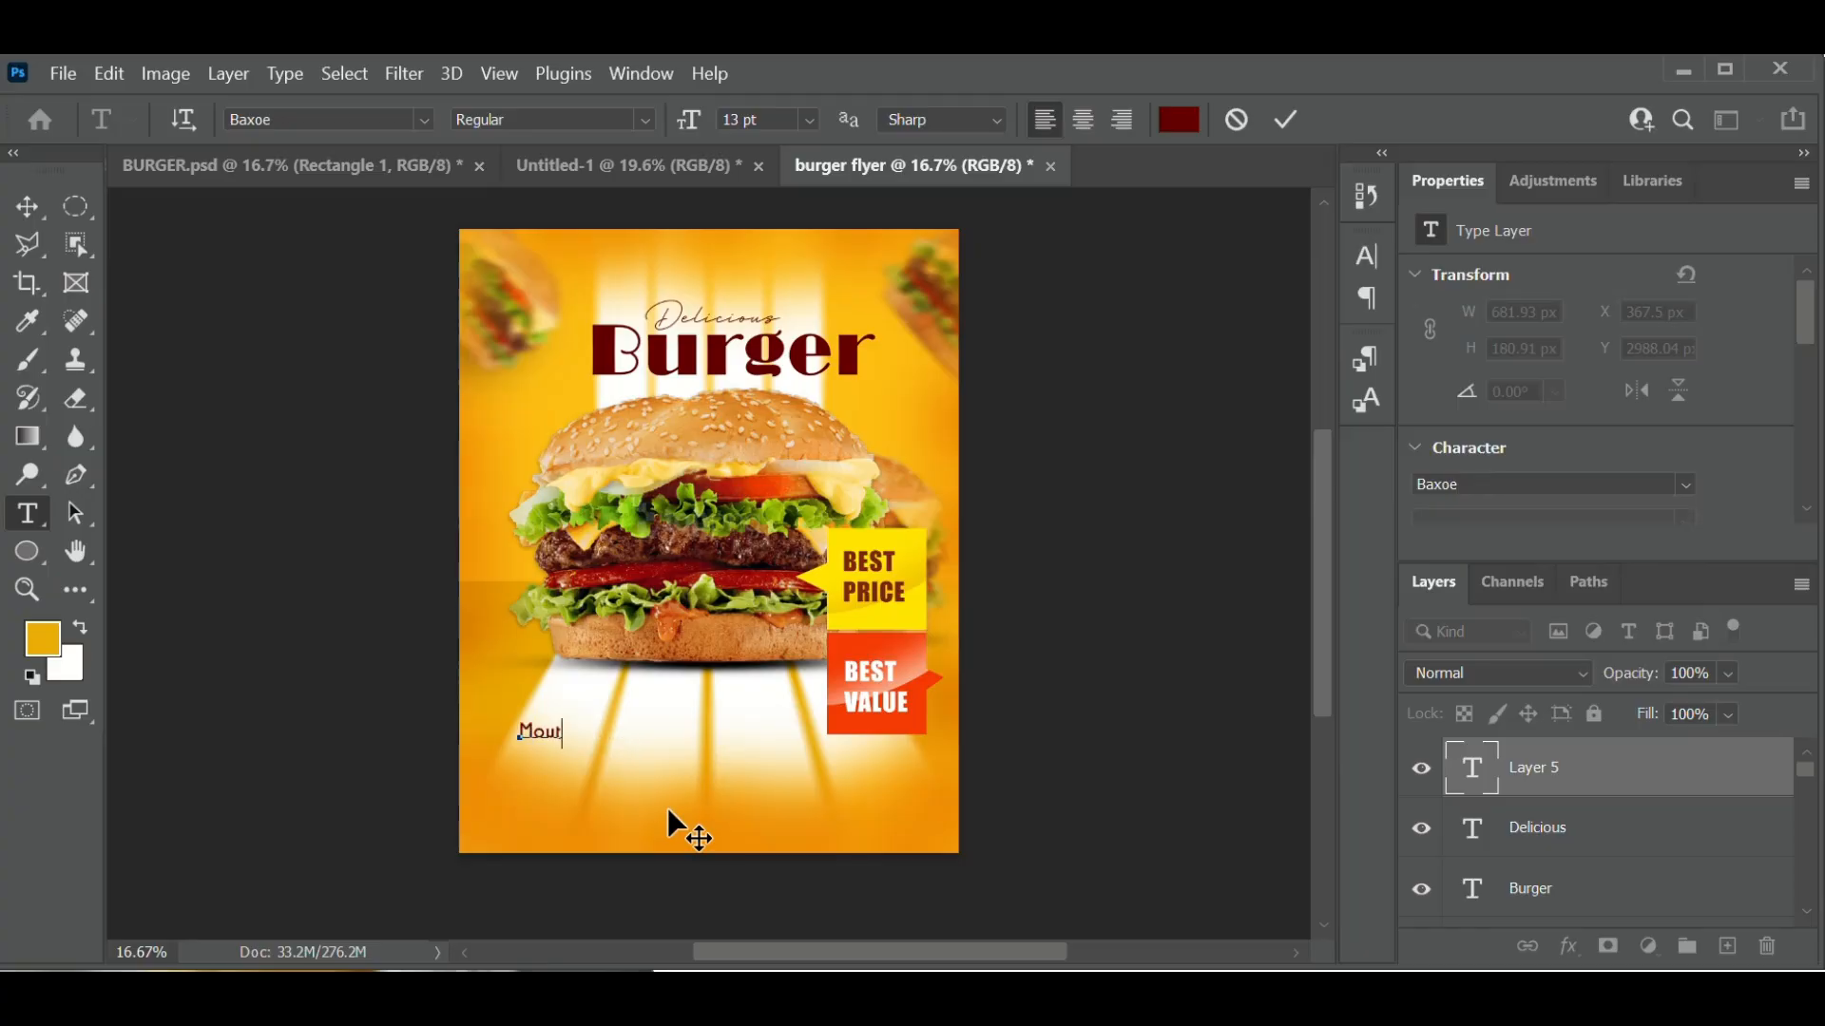
type("h")
type("War")
type("er")
type("ly")
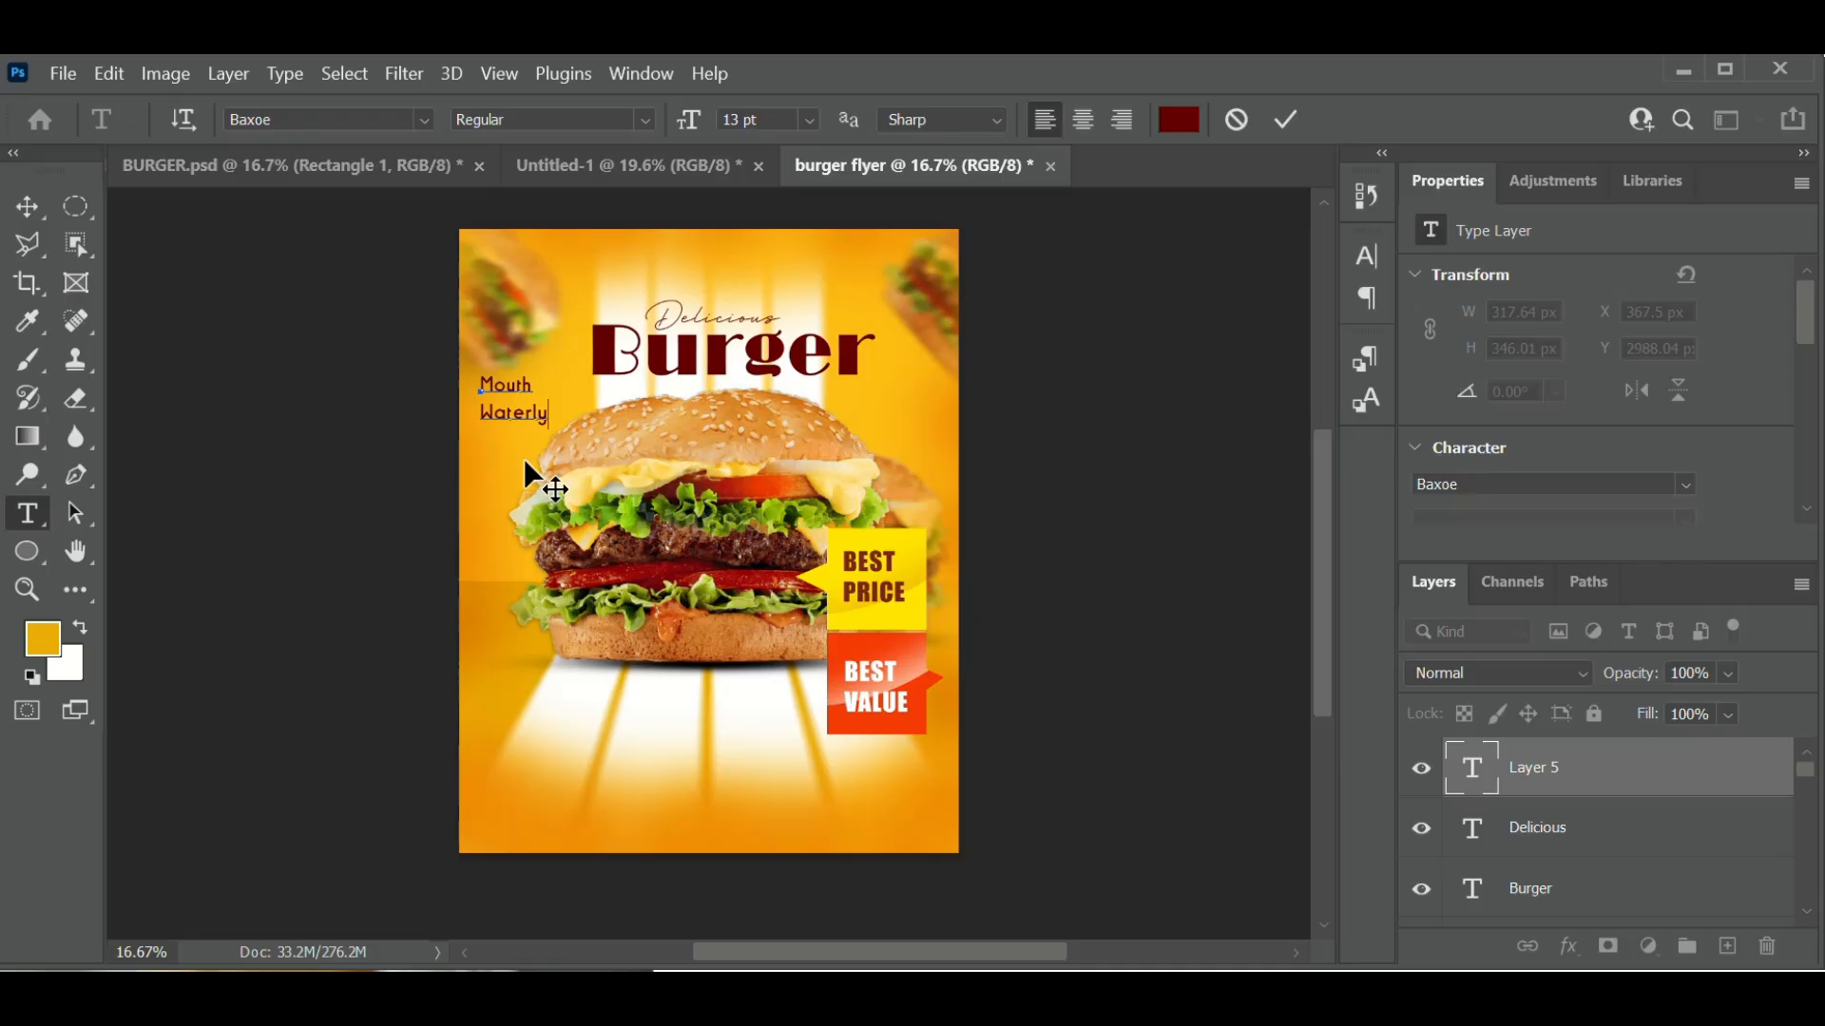
- Nudge the Mouth Waterly caption slightly, color all its text white (ffffff), and commit
left_click_drag(525, 463, 540, 460)
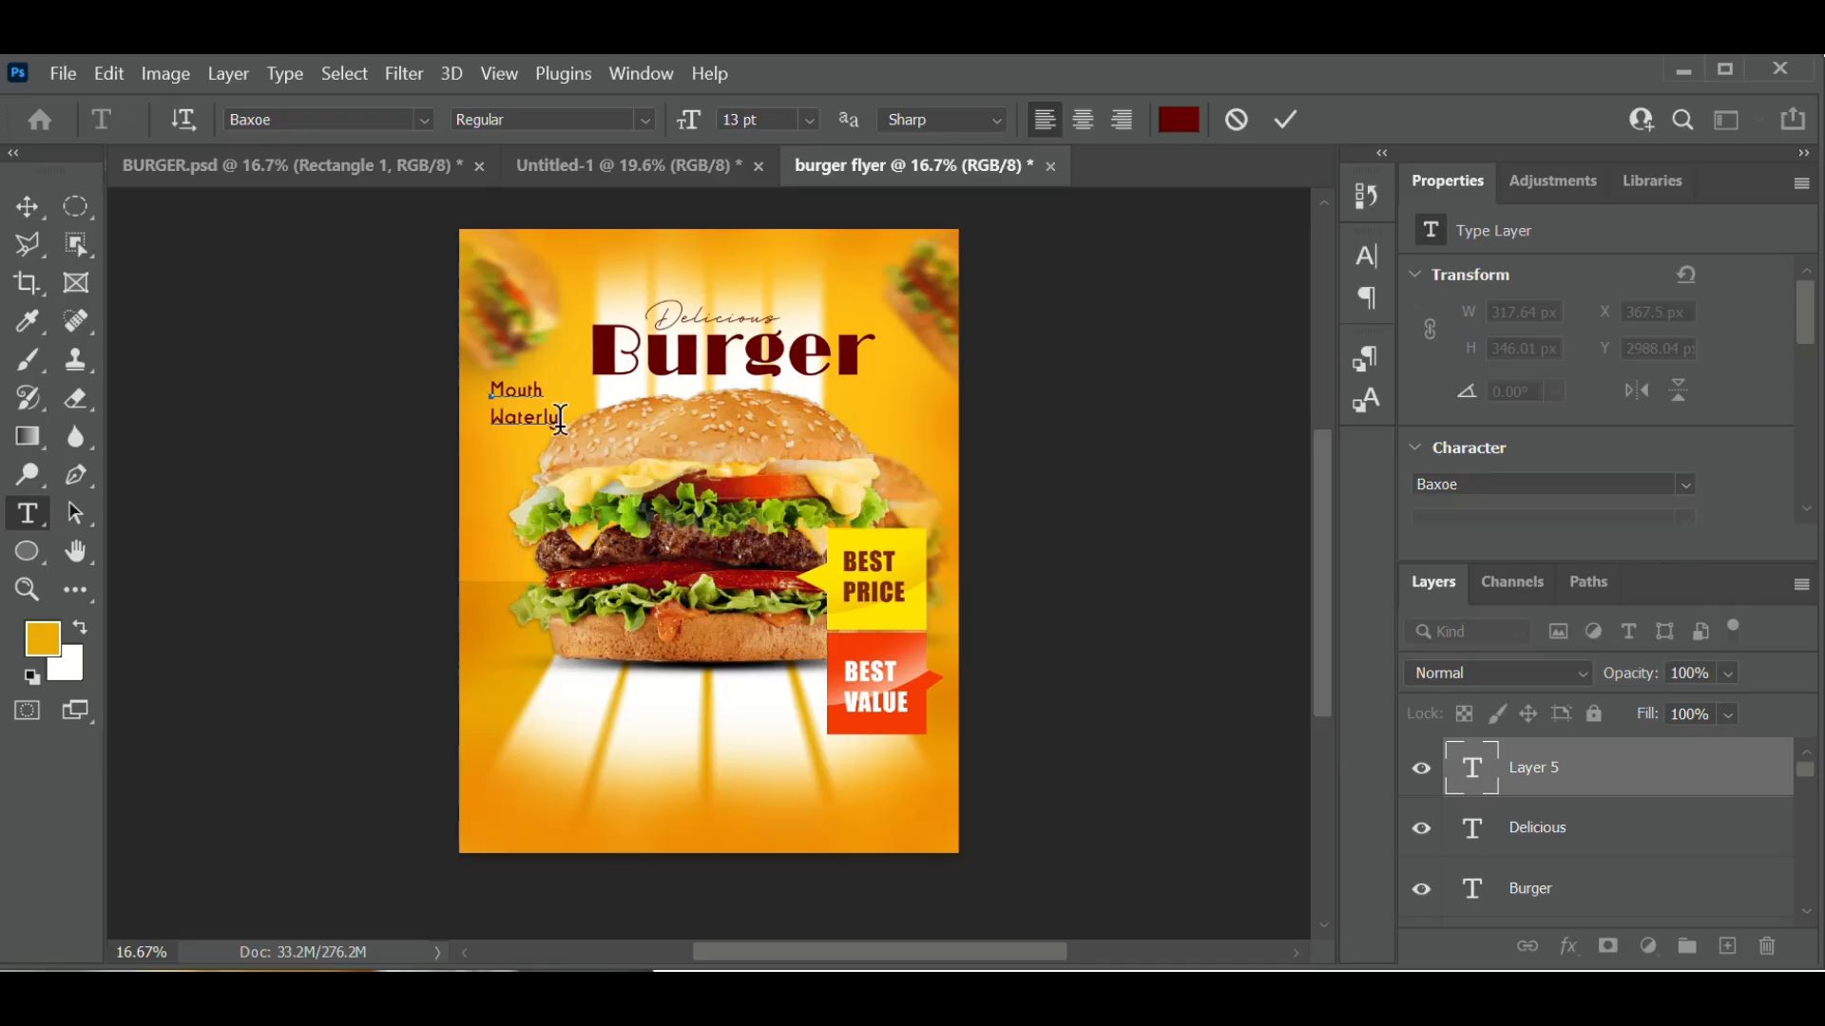
left_click_drag(561, 418, 456, 390)
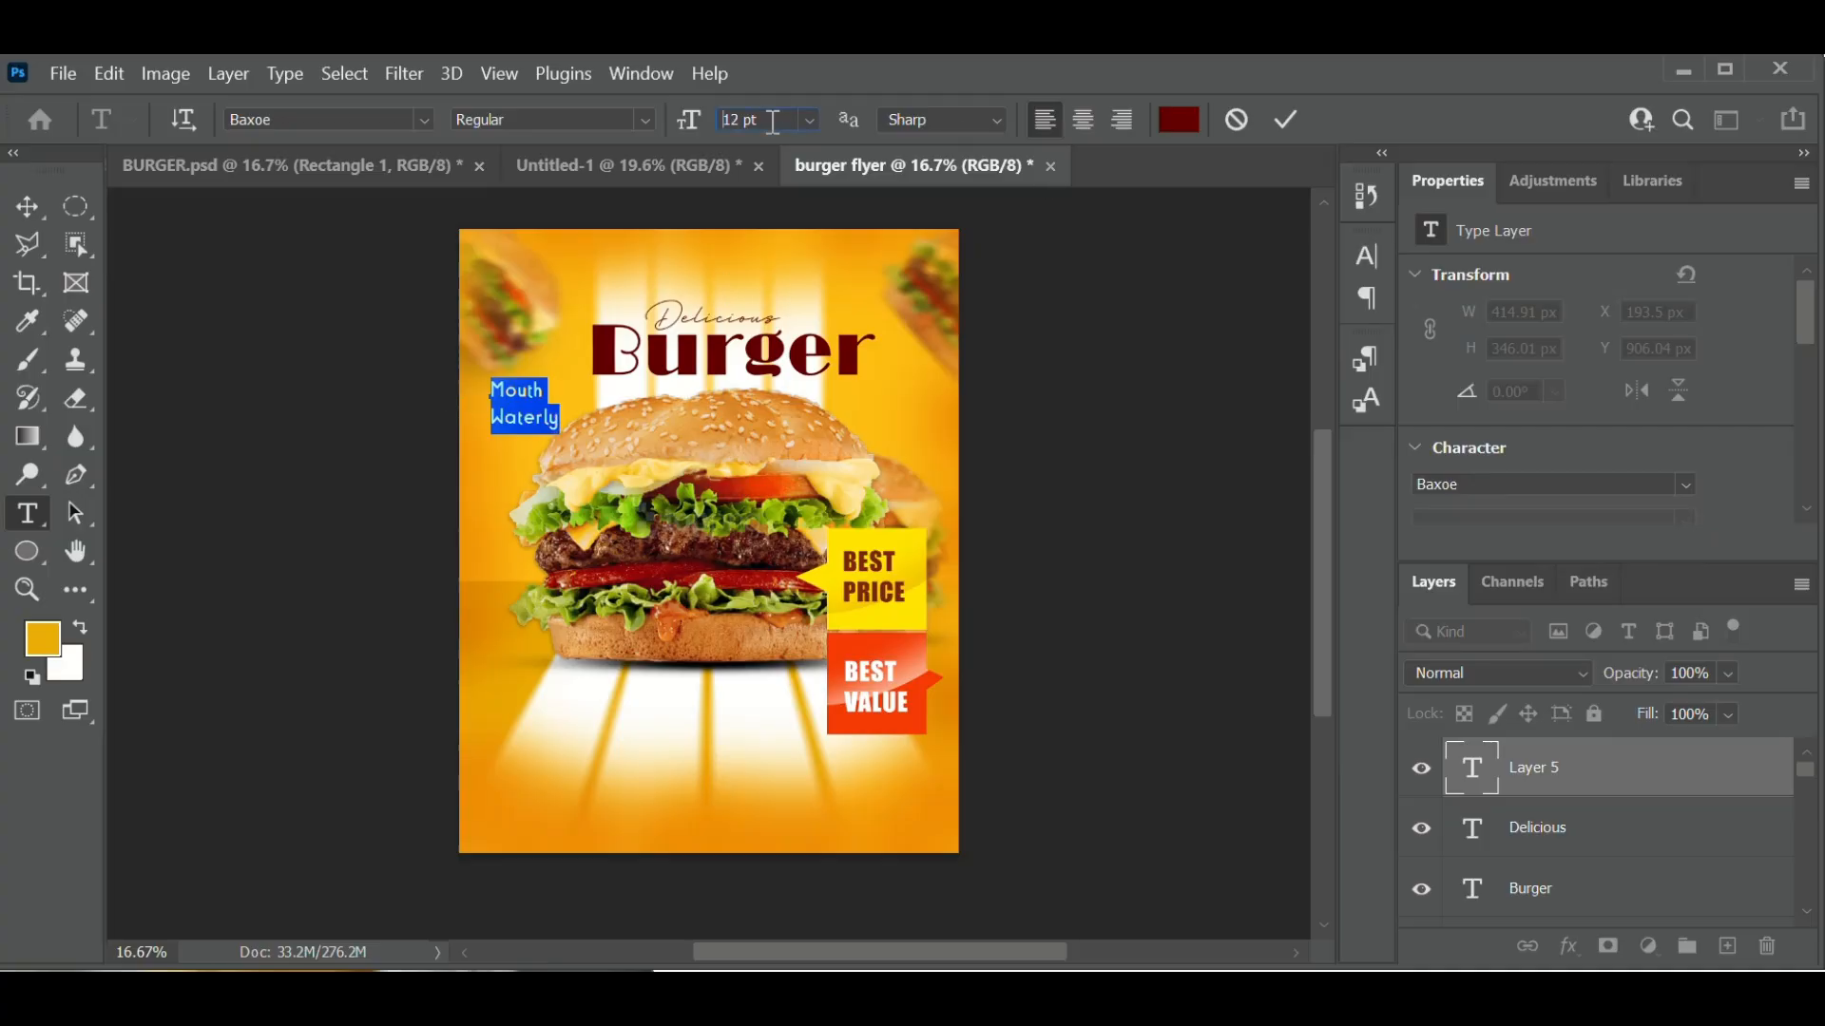
scroll(772, 121, "down", 2)
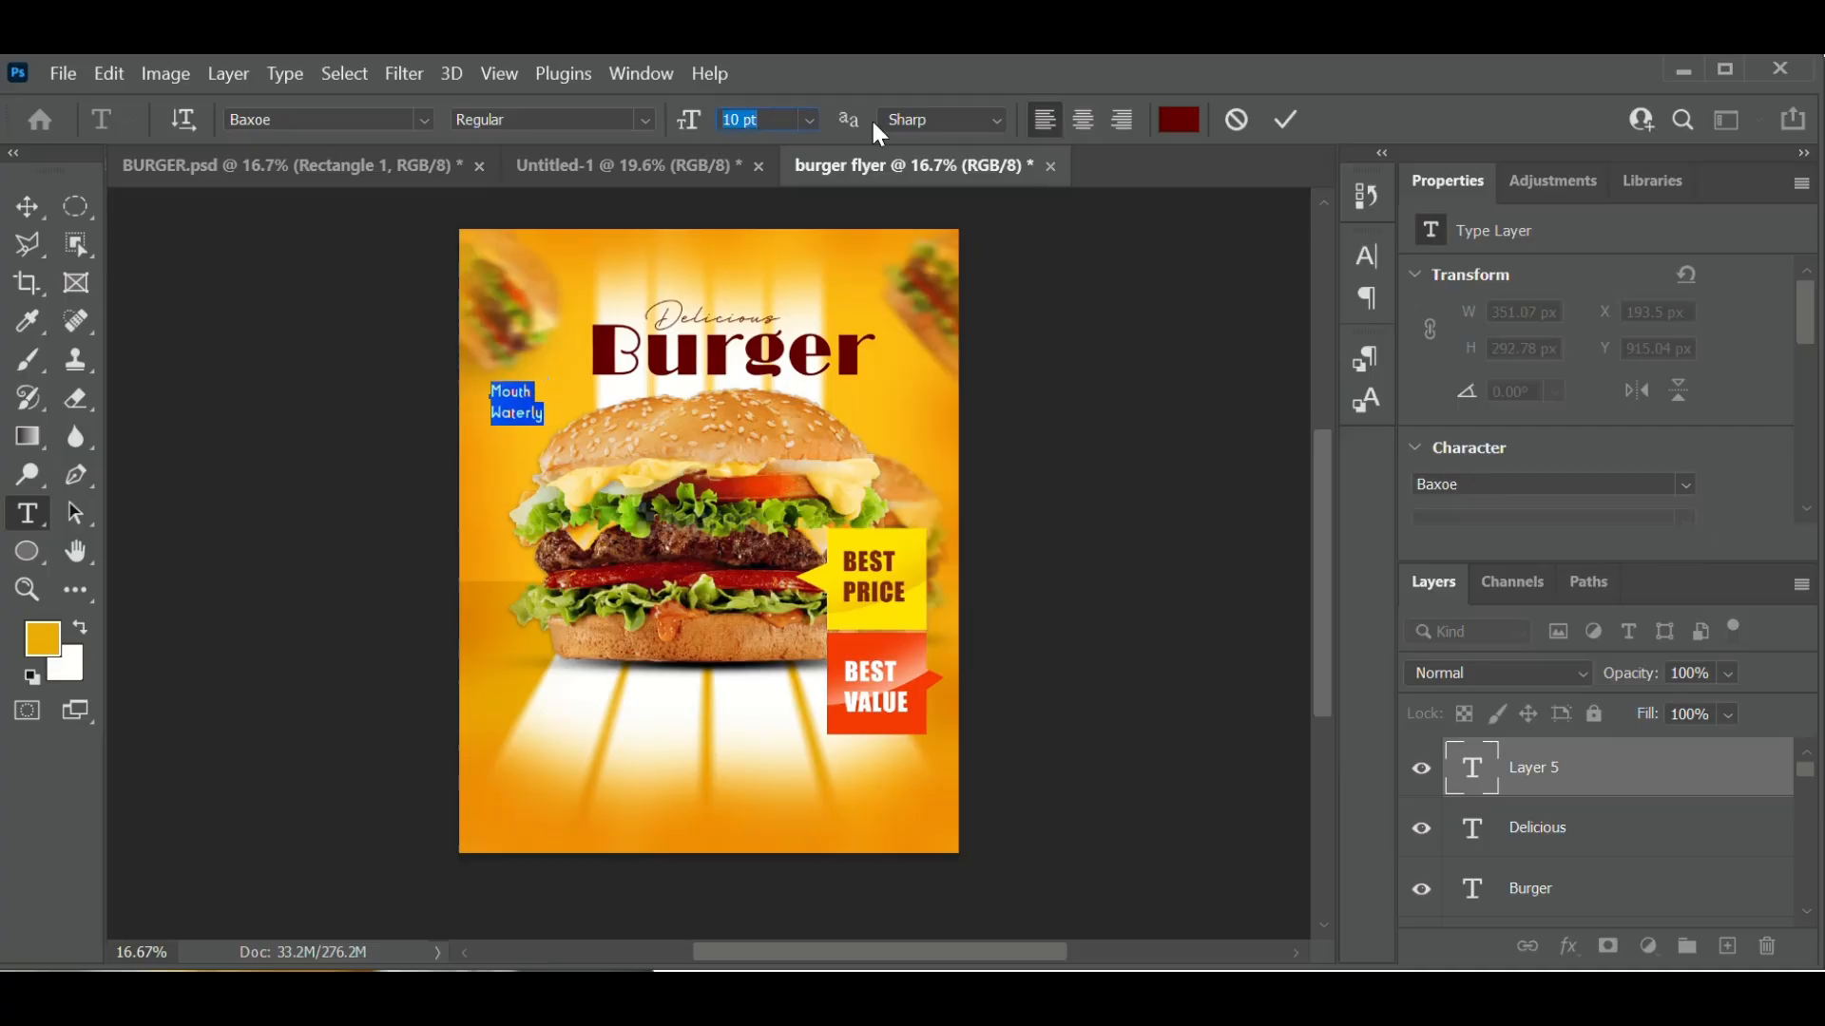
left_click(1180, 122)
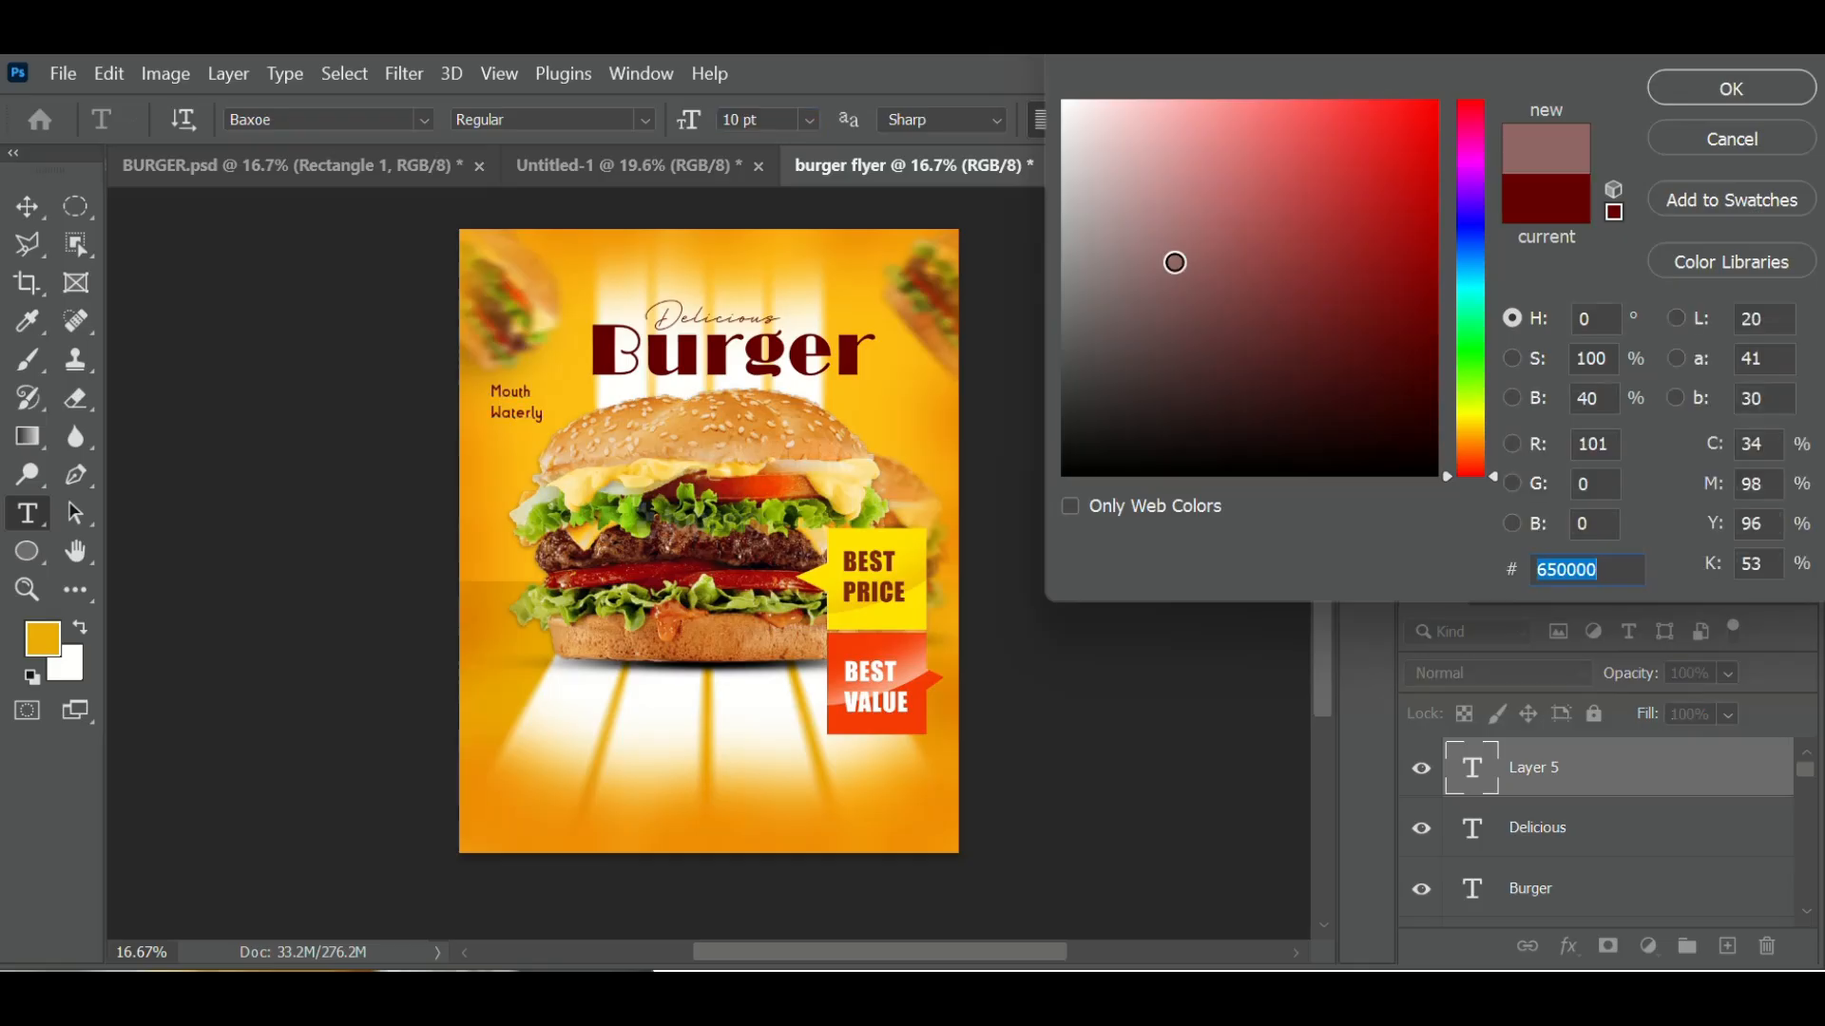
type("ffffff")
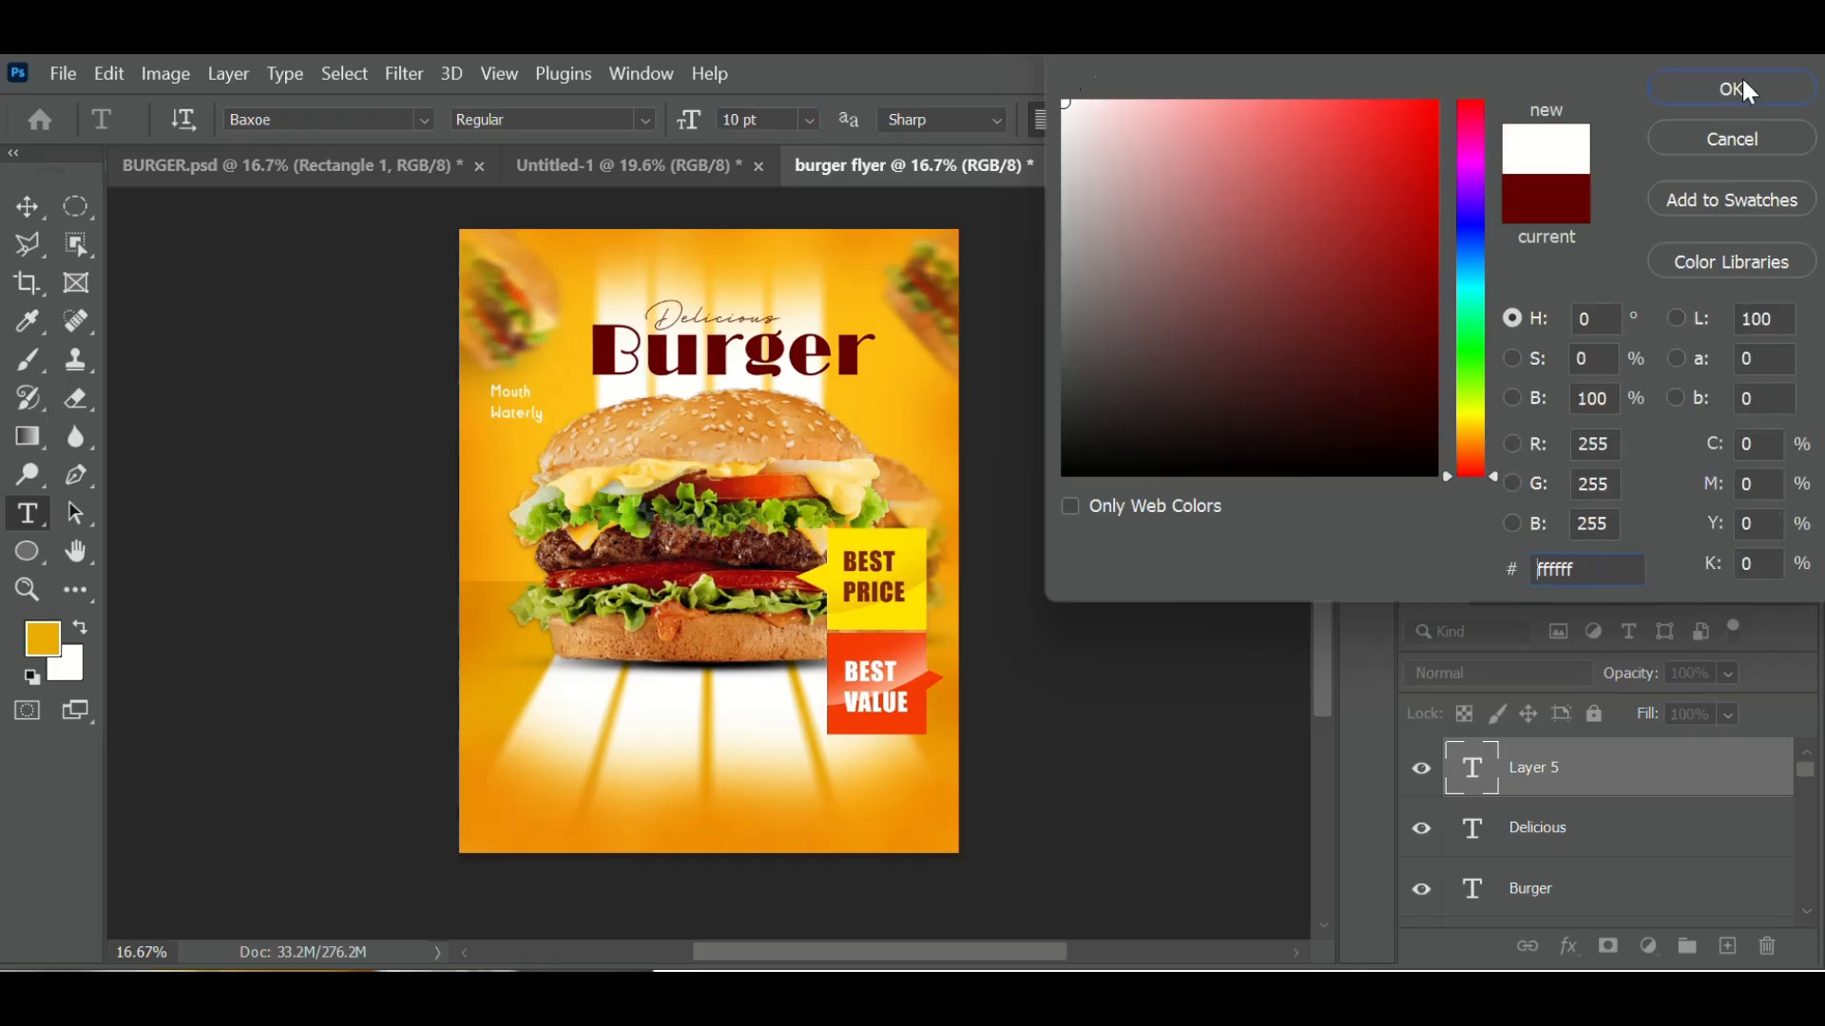
left_click(1745, 85)
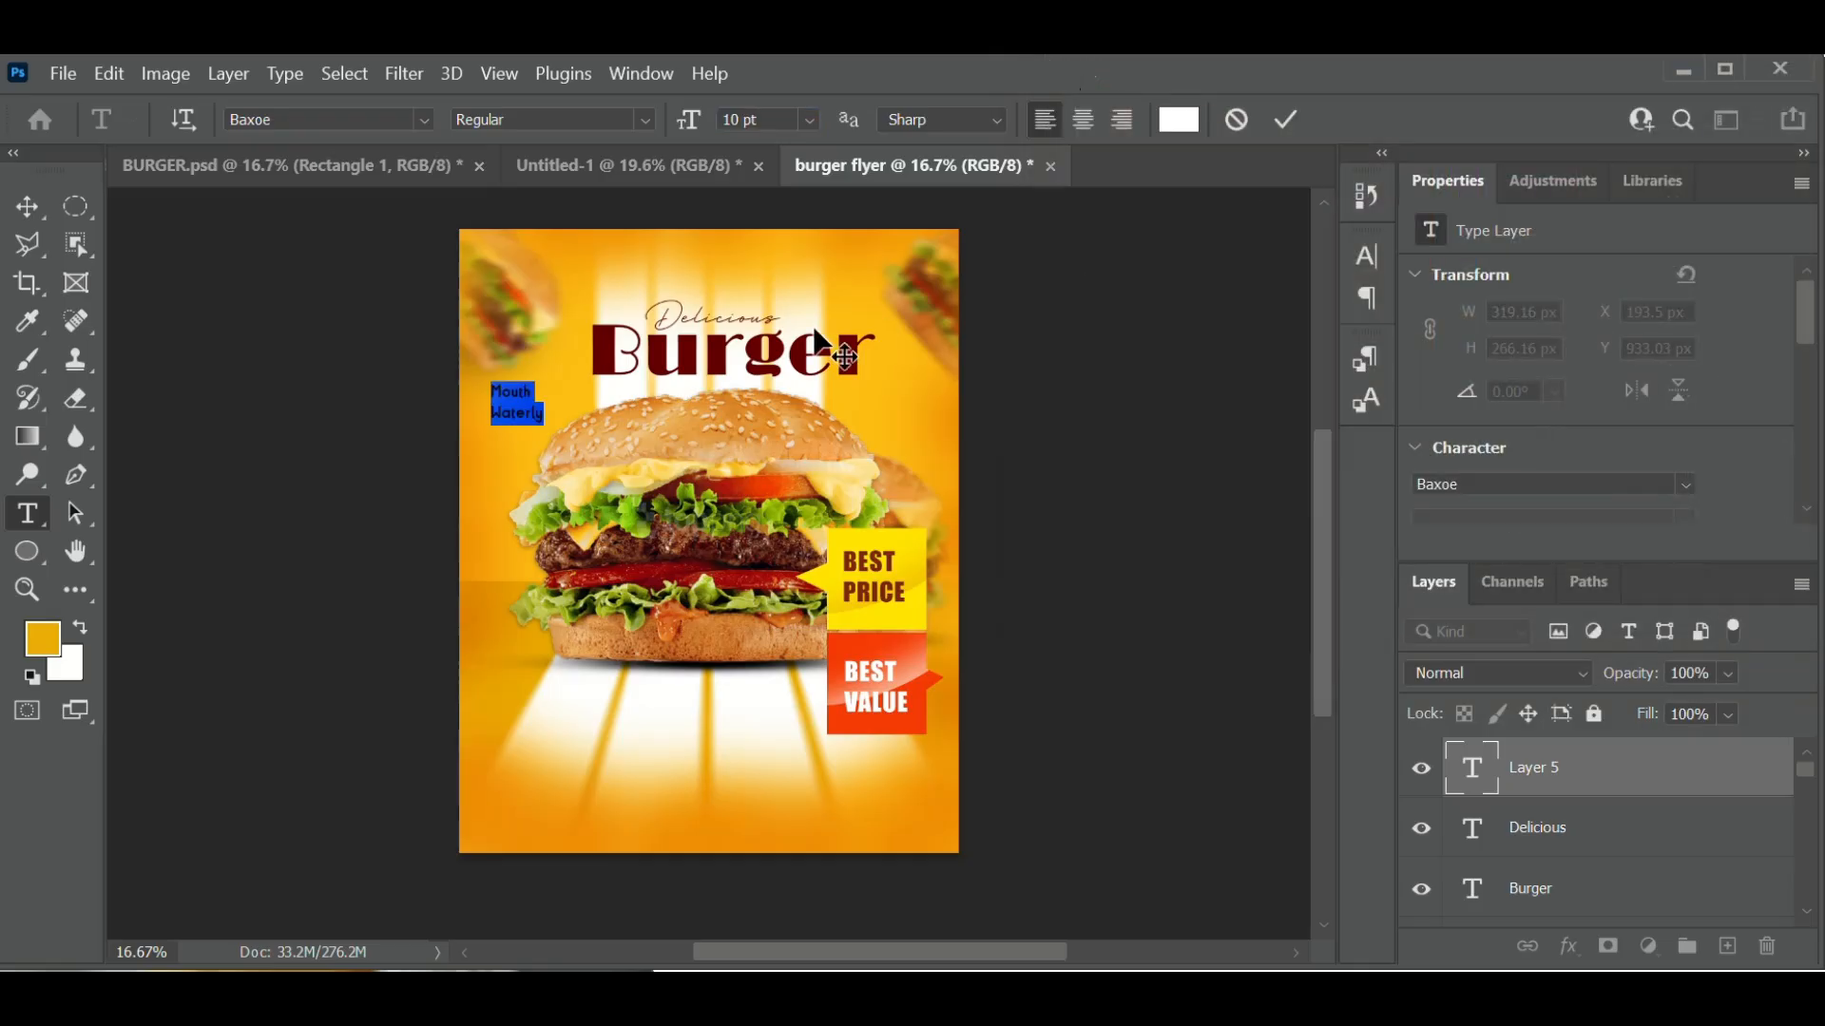
left_click(1283, 118)
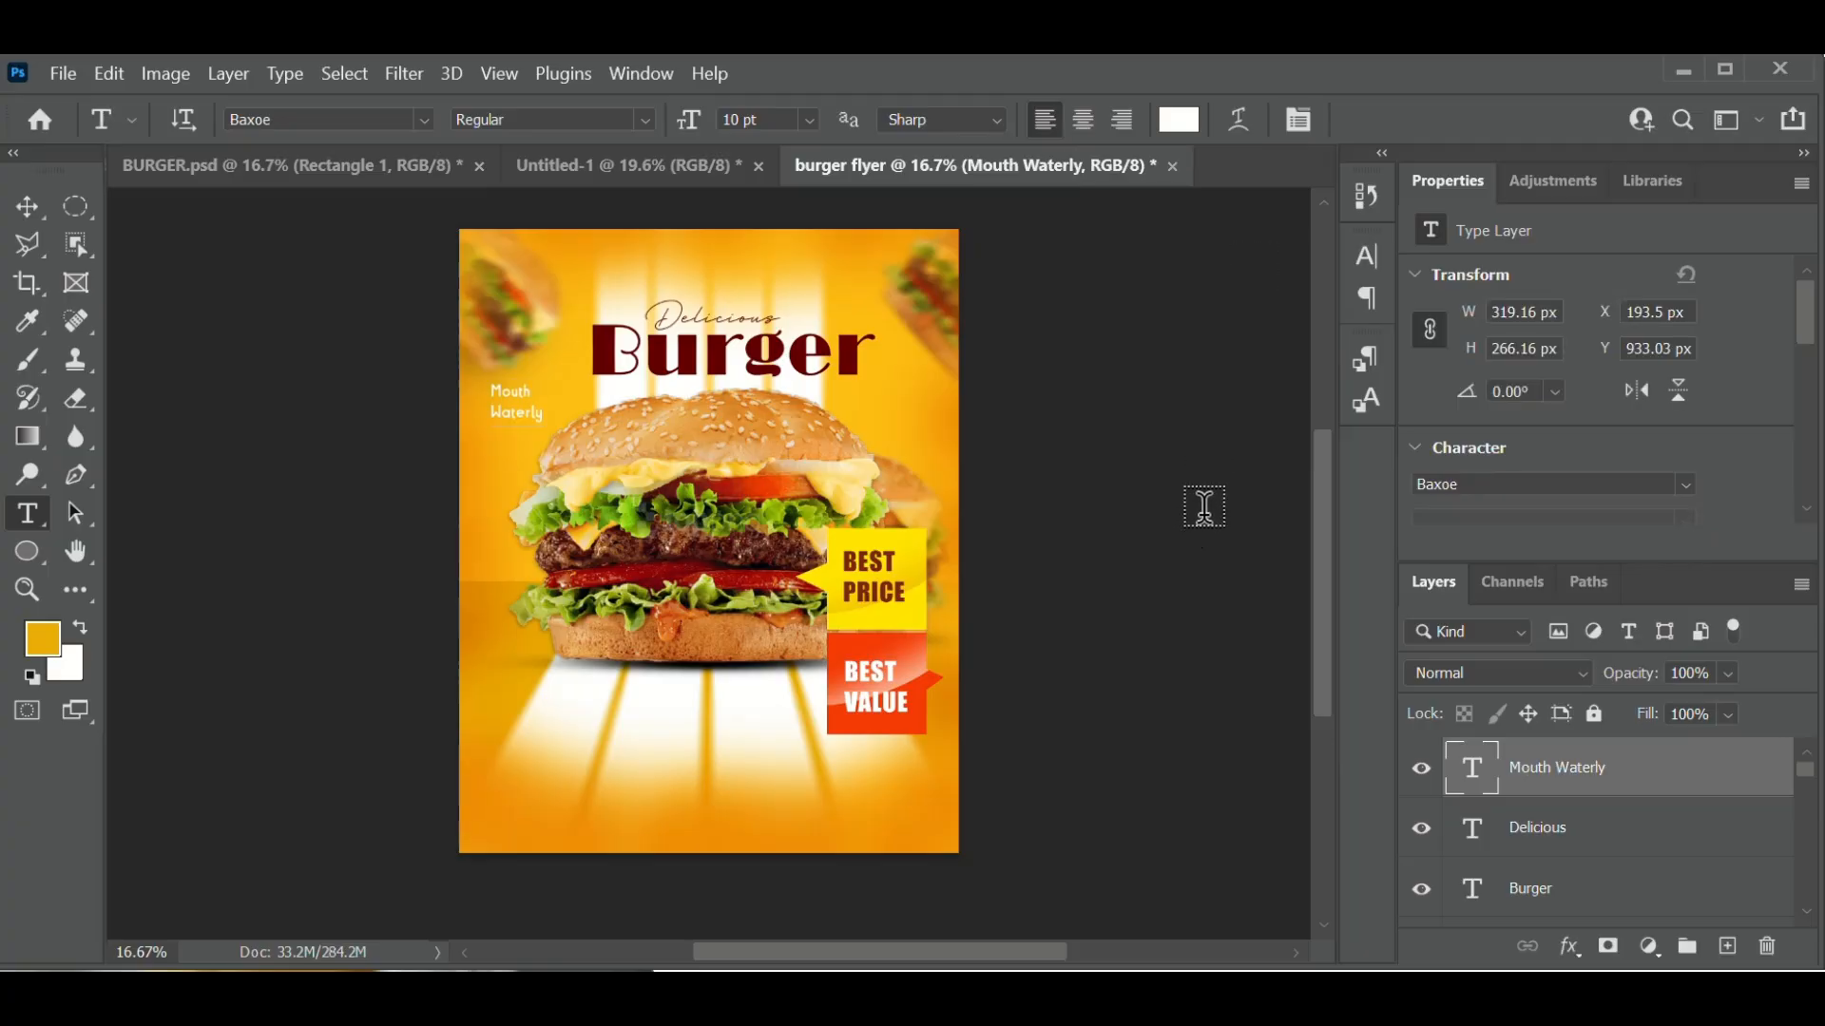
- Duplicate the caption layer, then enlarge the copy and place it right of Burger
key("ctrl+j")
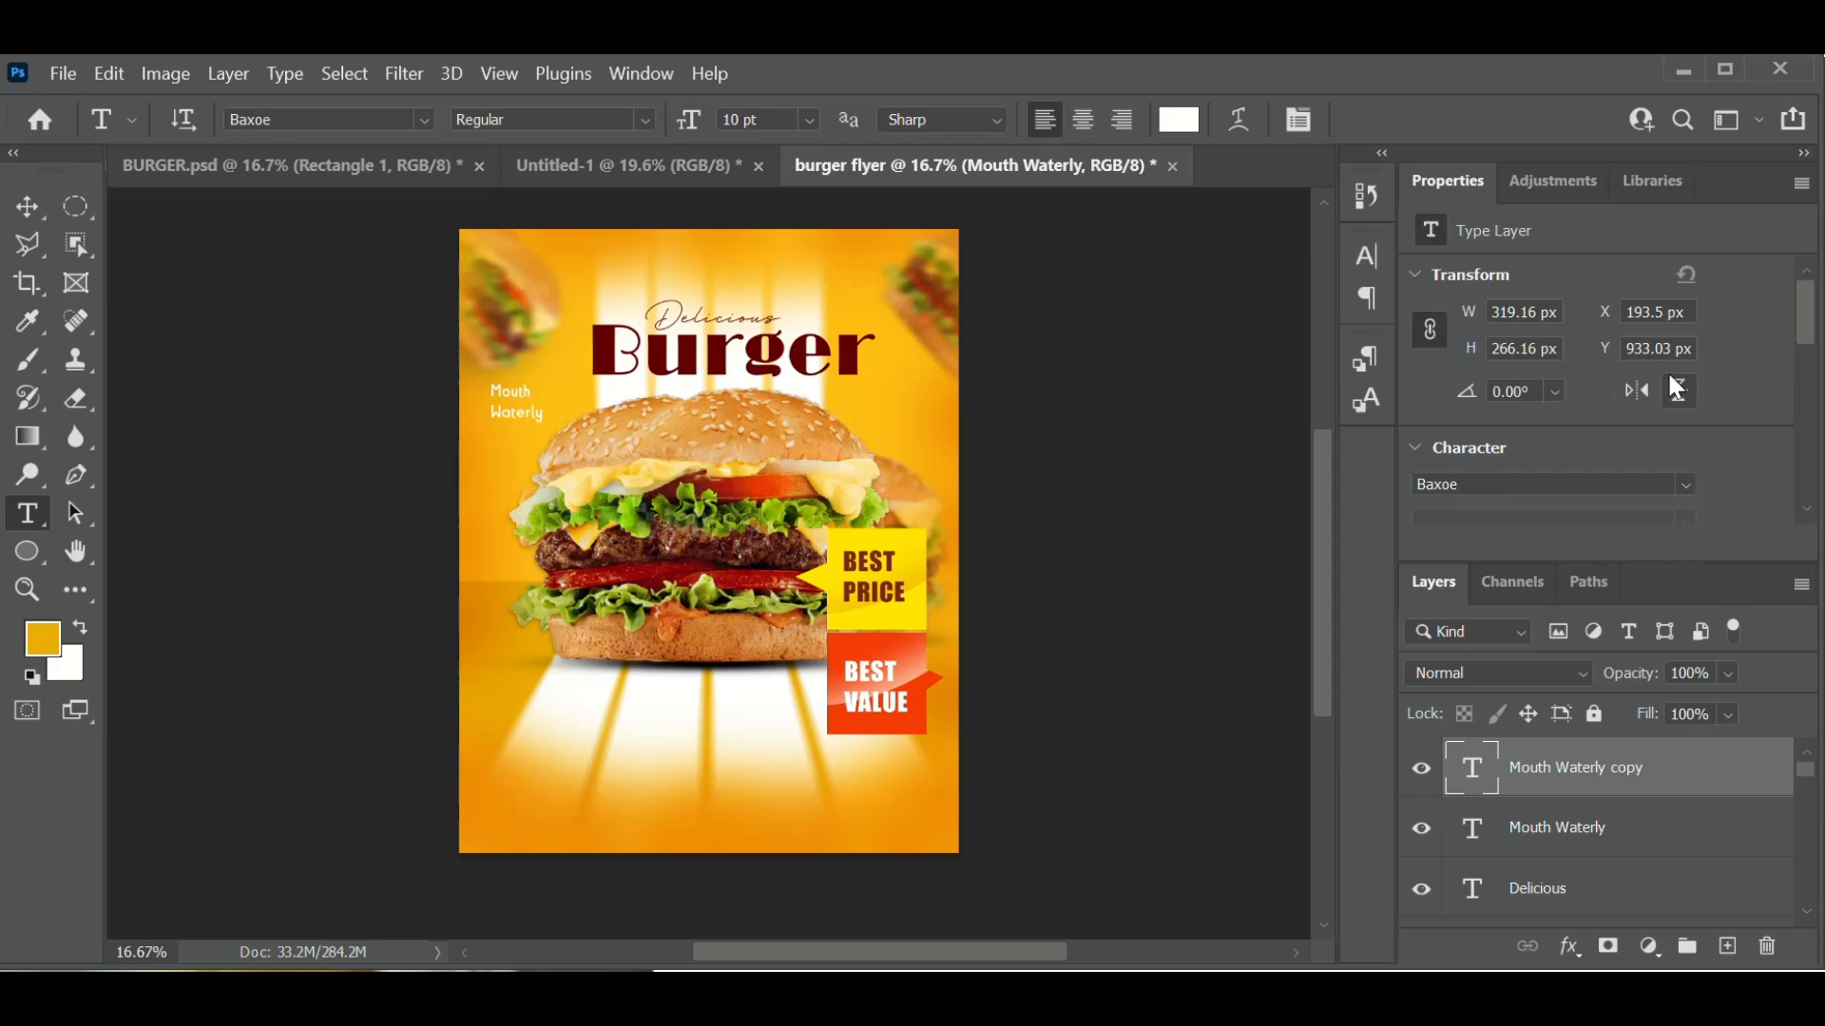
left_click(501, 418)
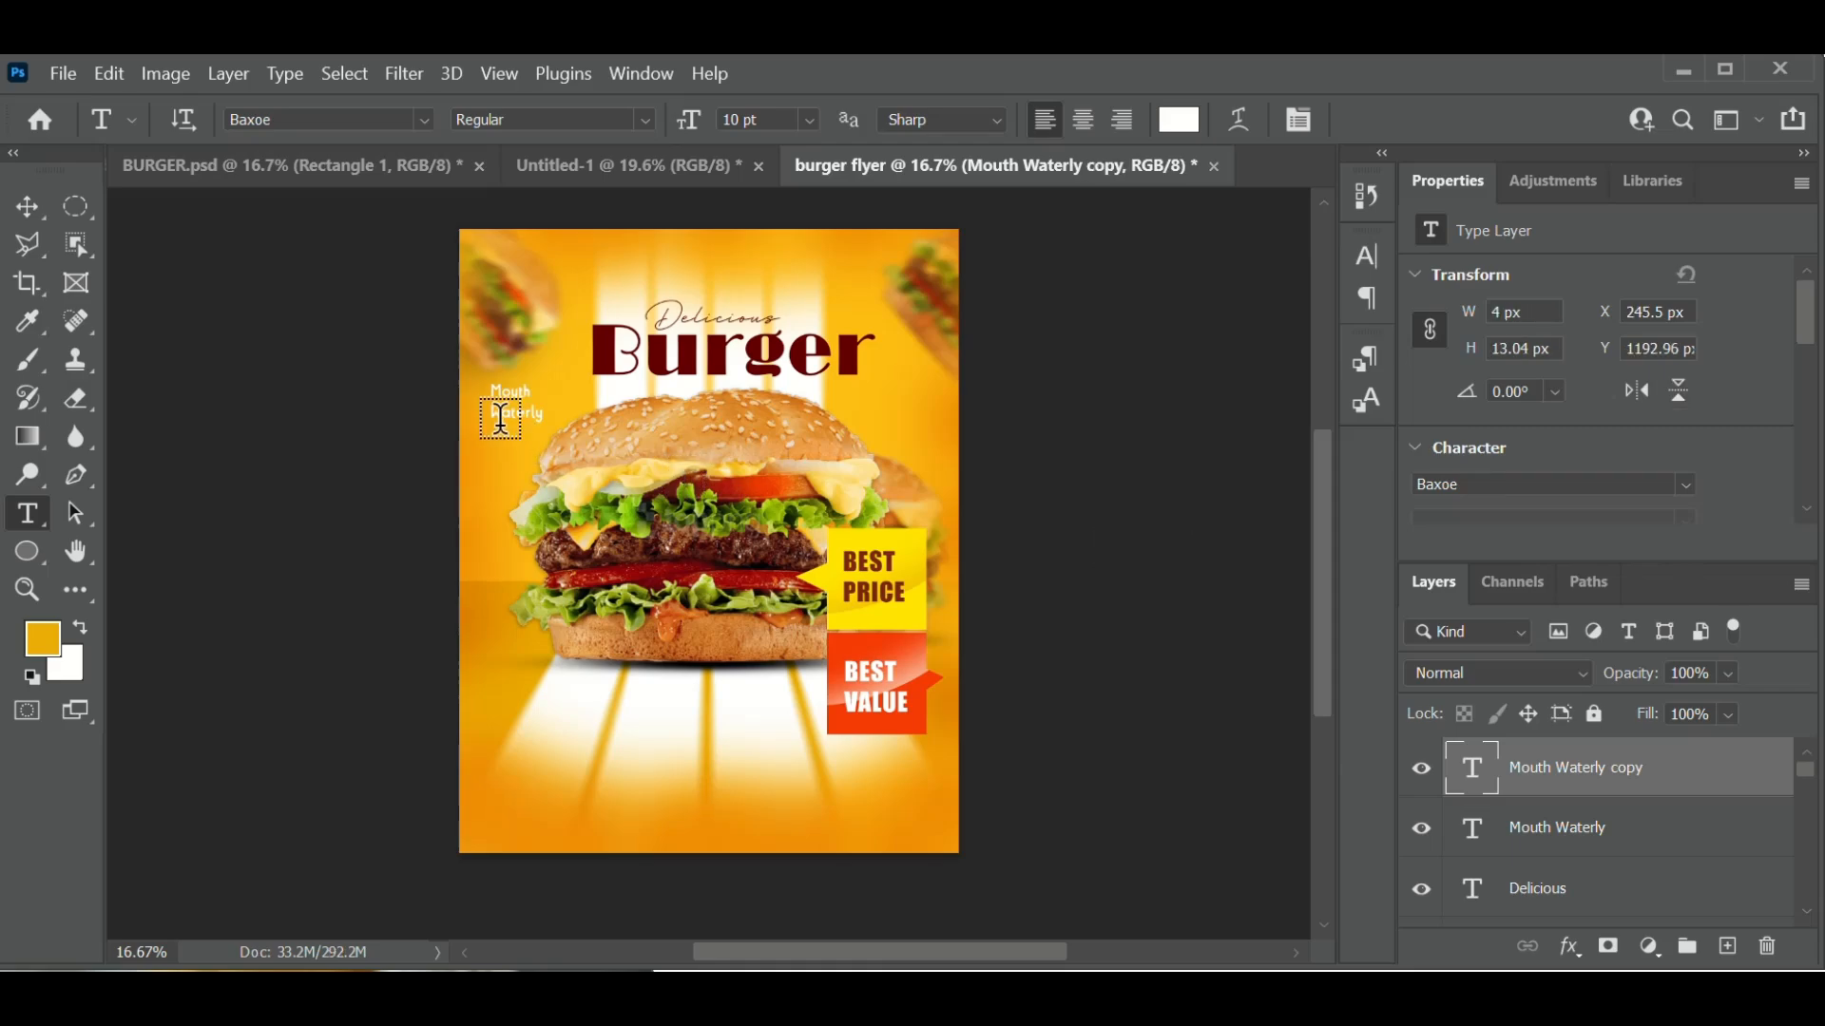
left_click(1234, 120)
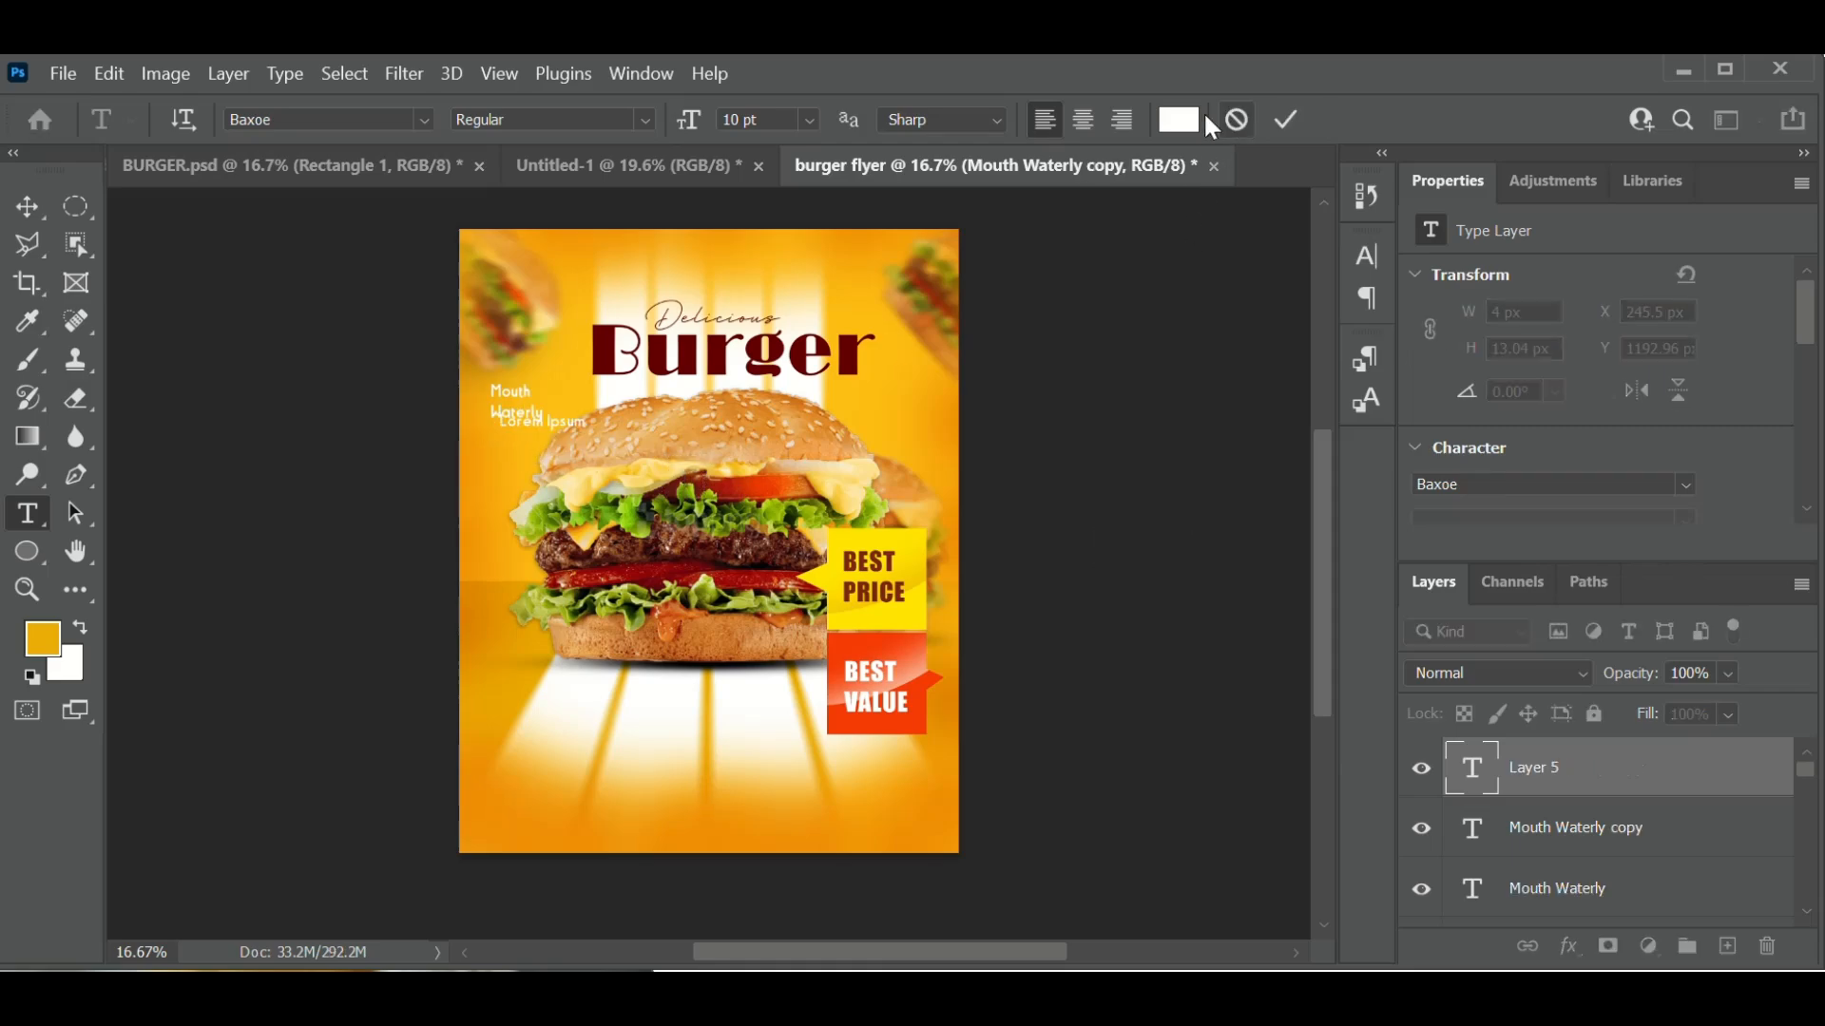
left_click(30, 205)
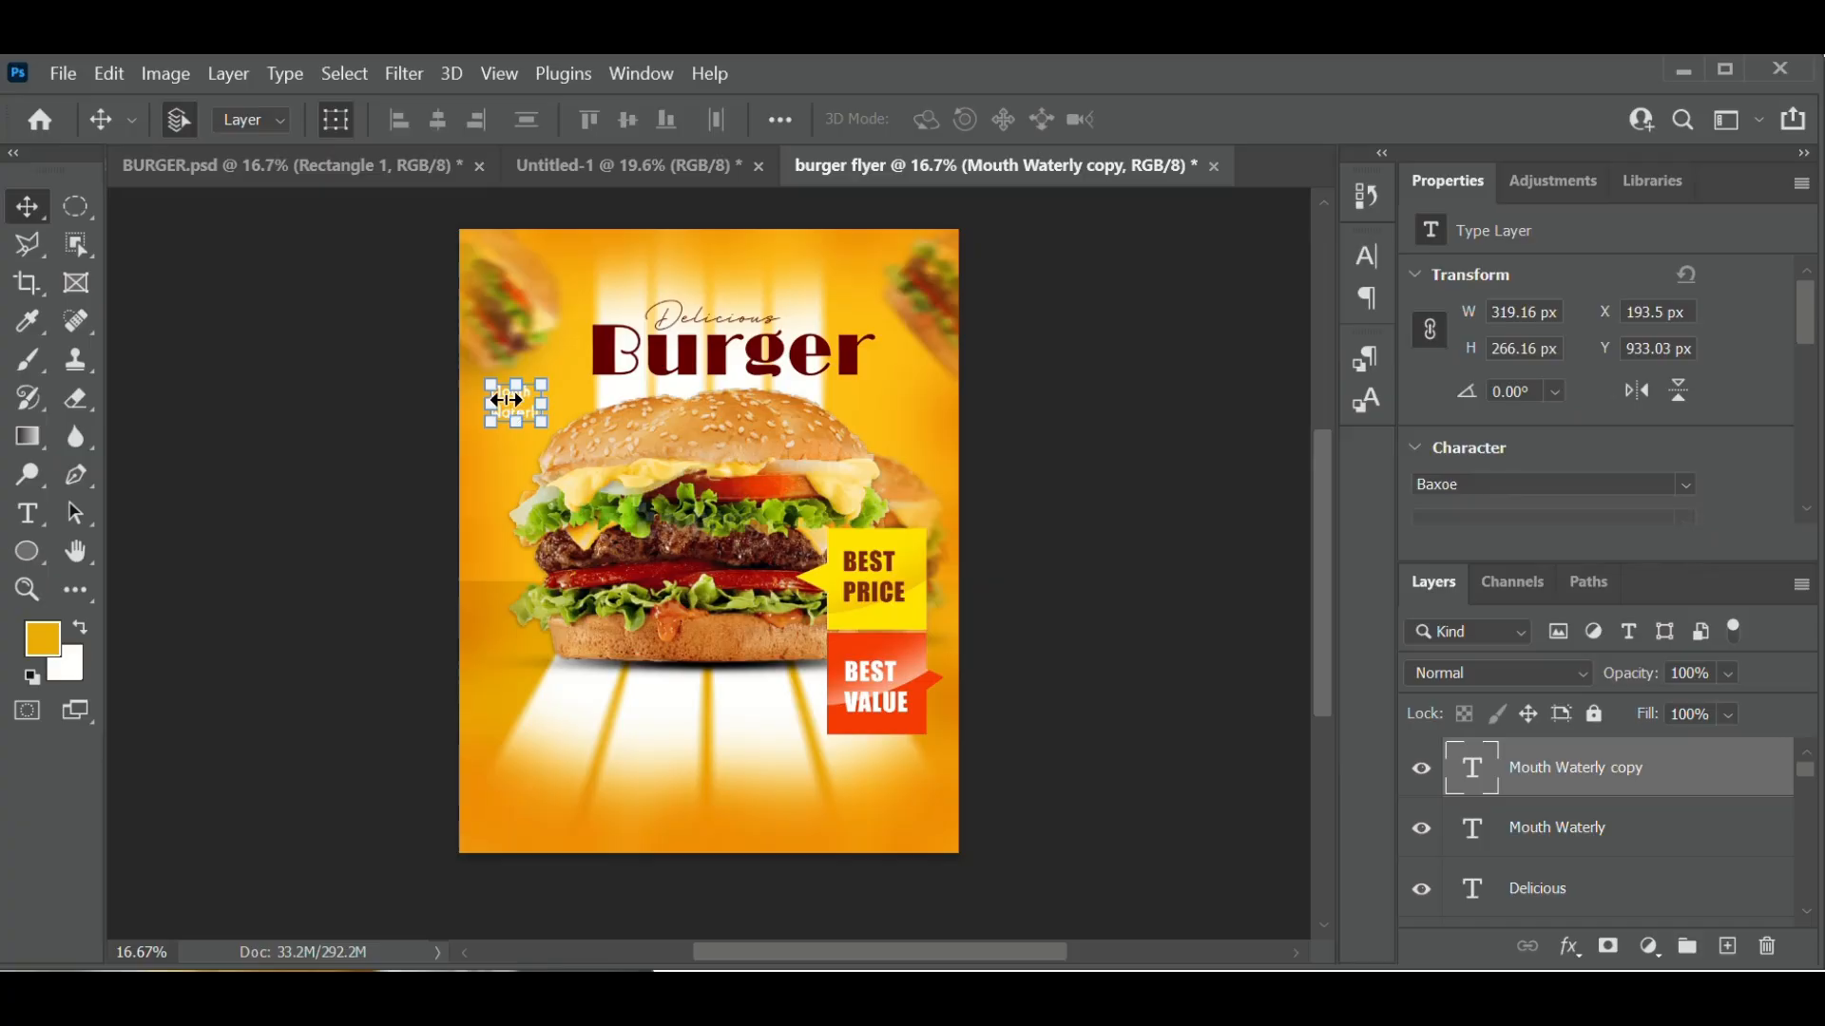
left_click_drag(546, 428, 891, 396)
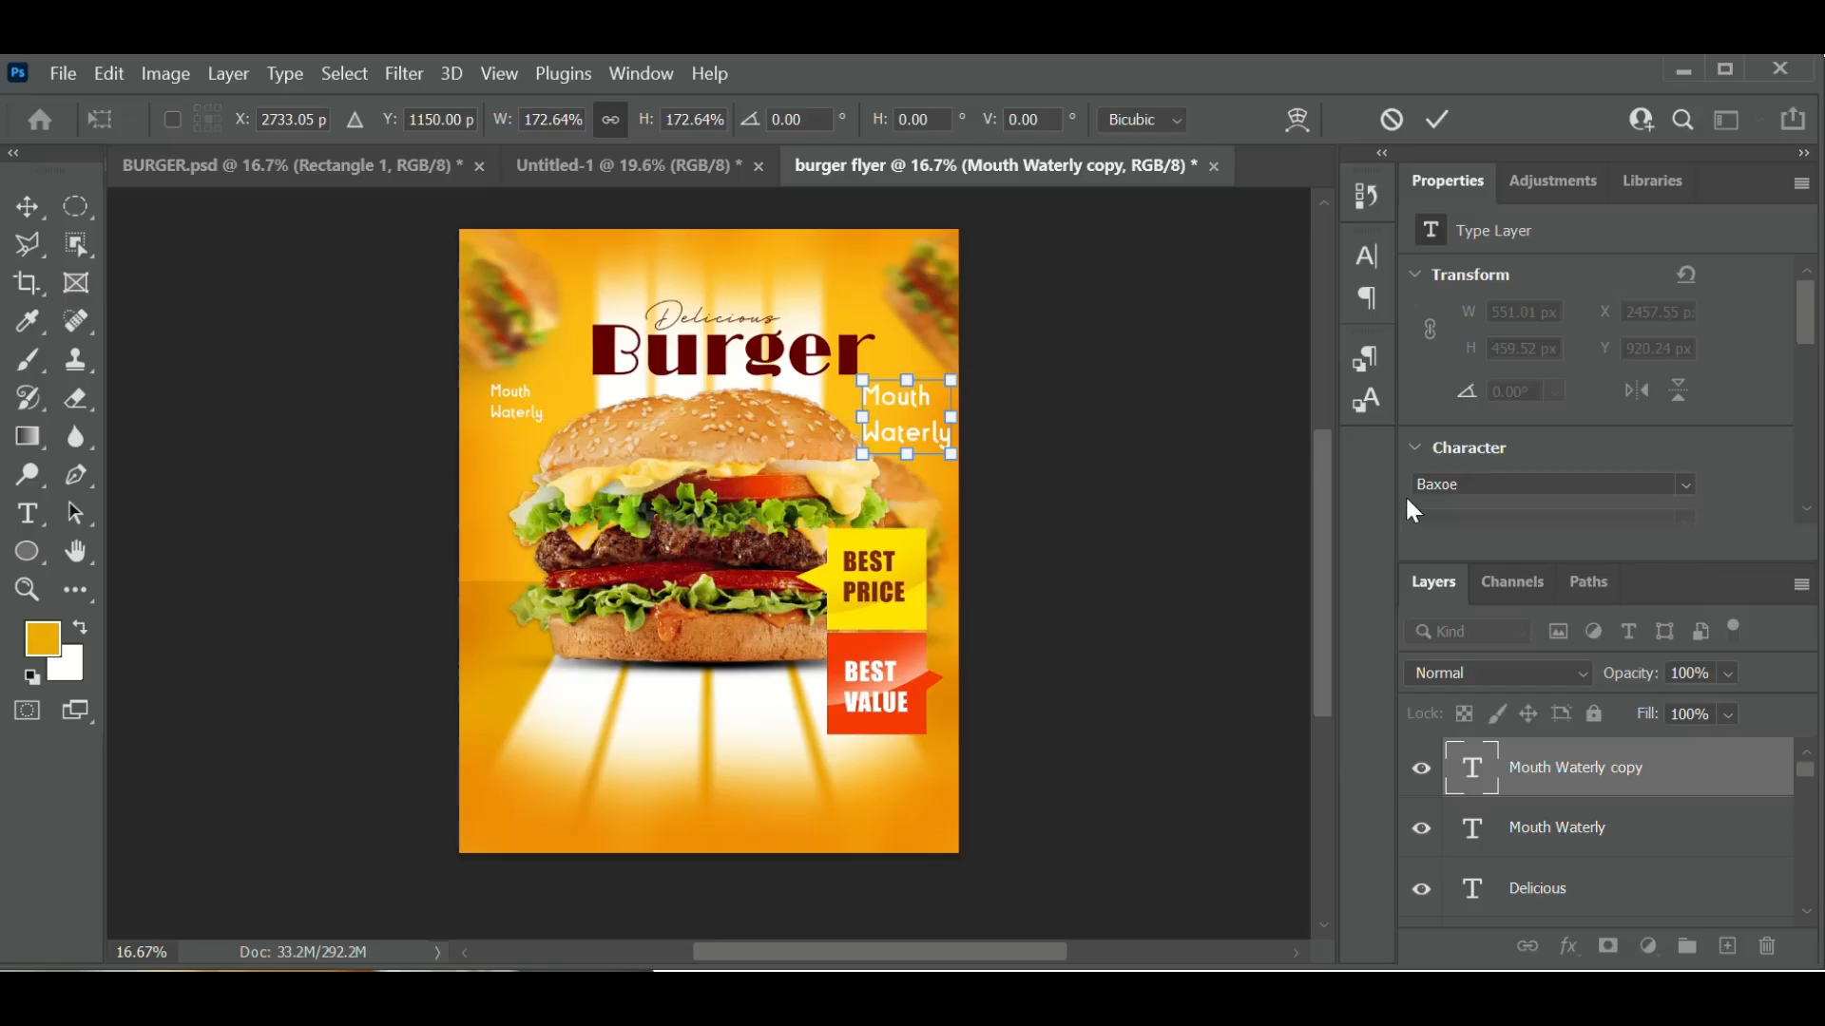
- Retype the copied caption as 'Yummy!' and set it to 12 pt
double_click(1485, 790)
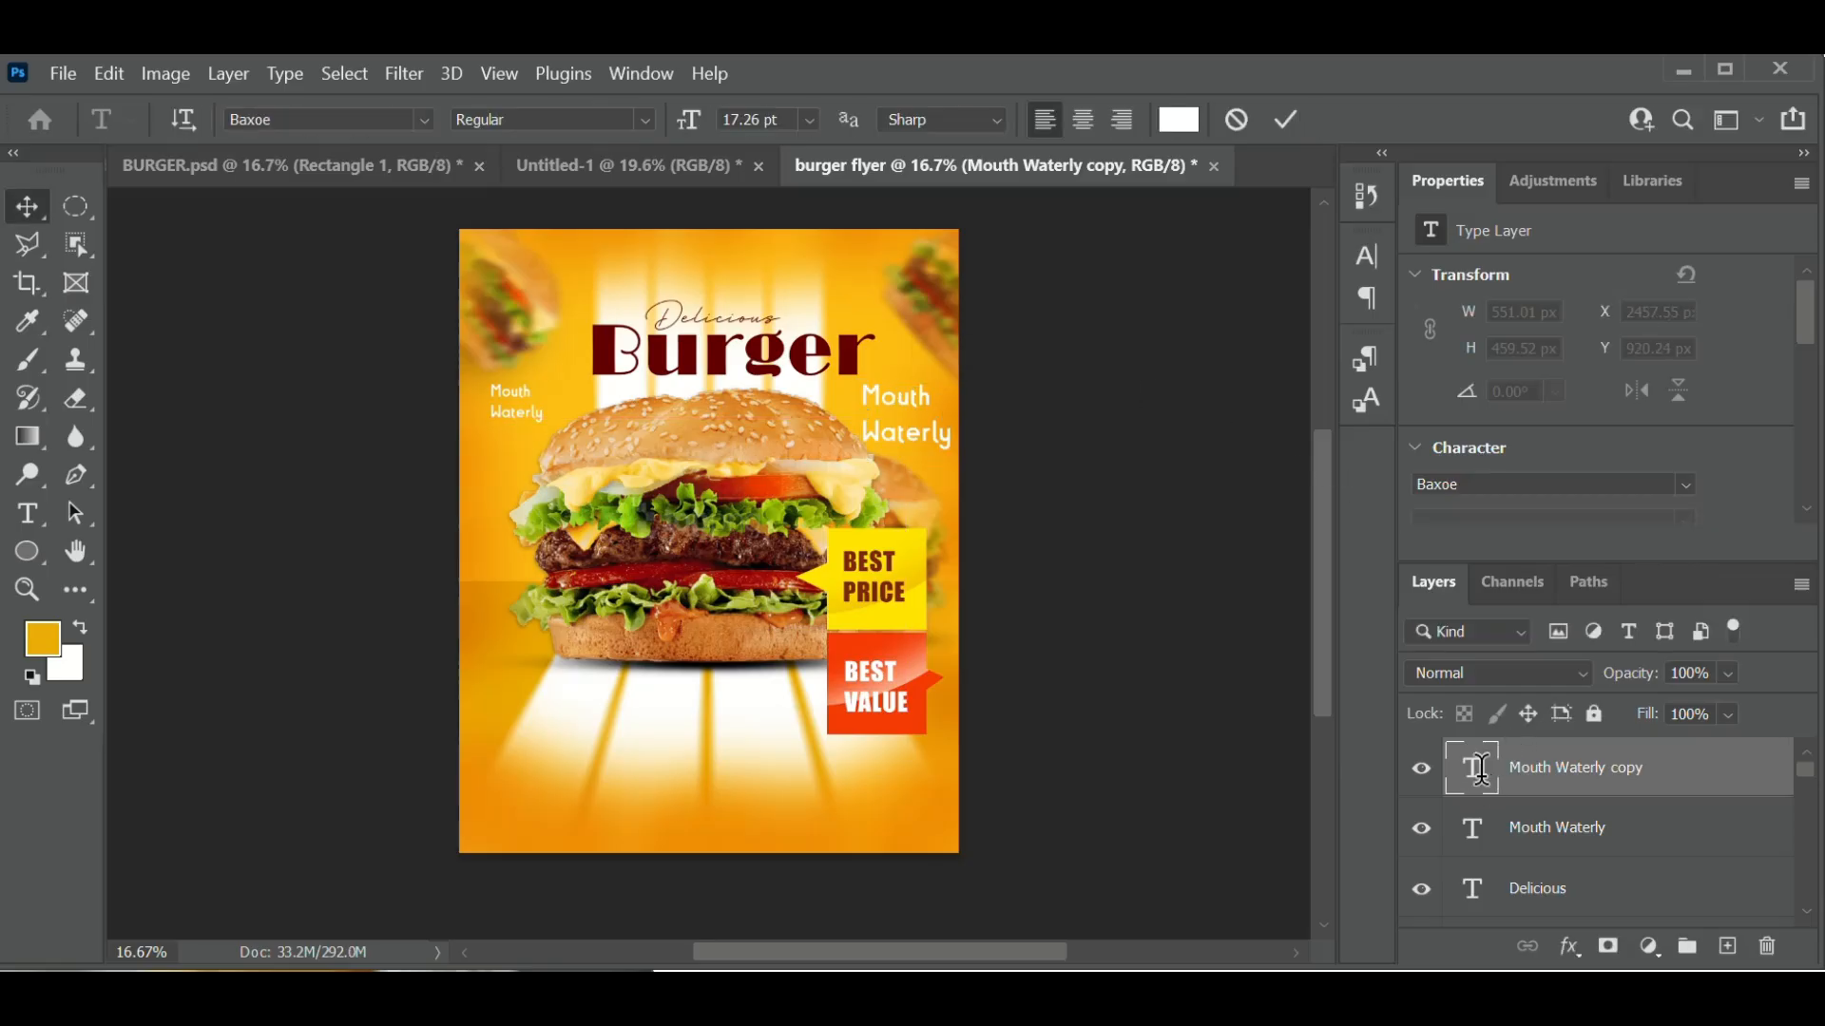
type("Yumm")
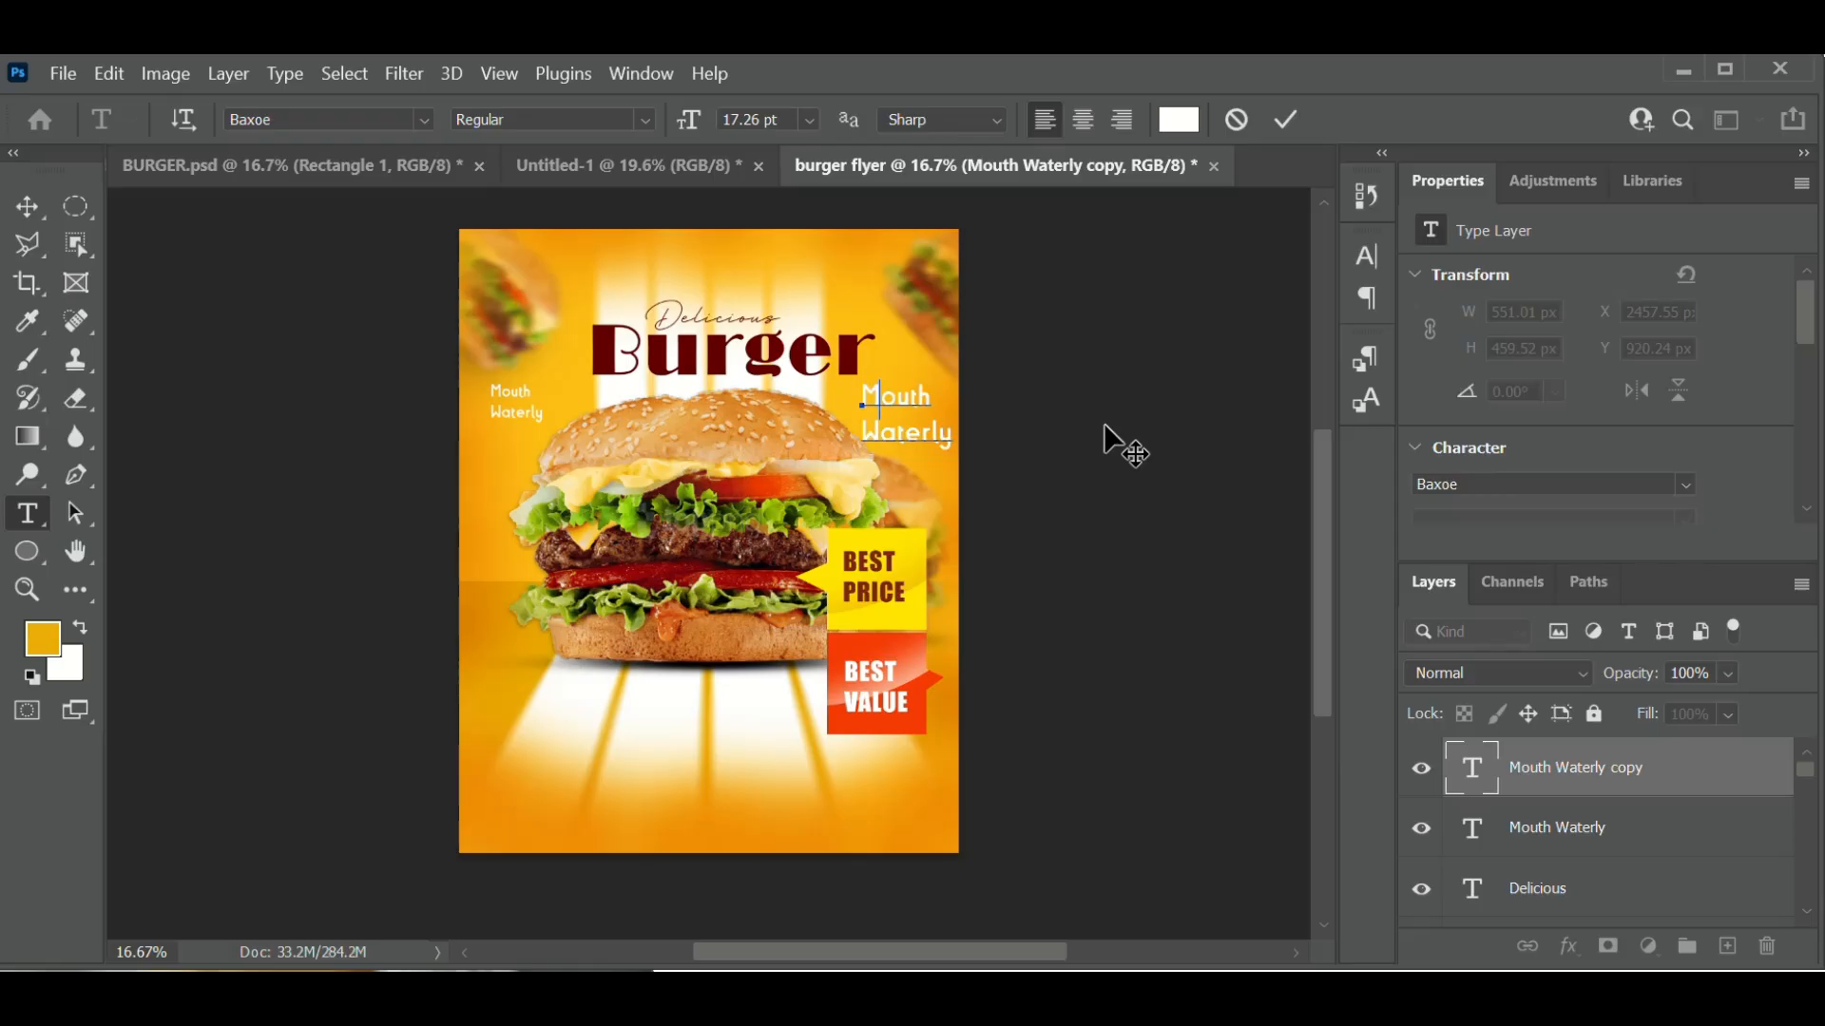
type("y")
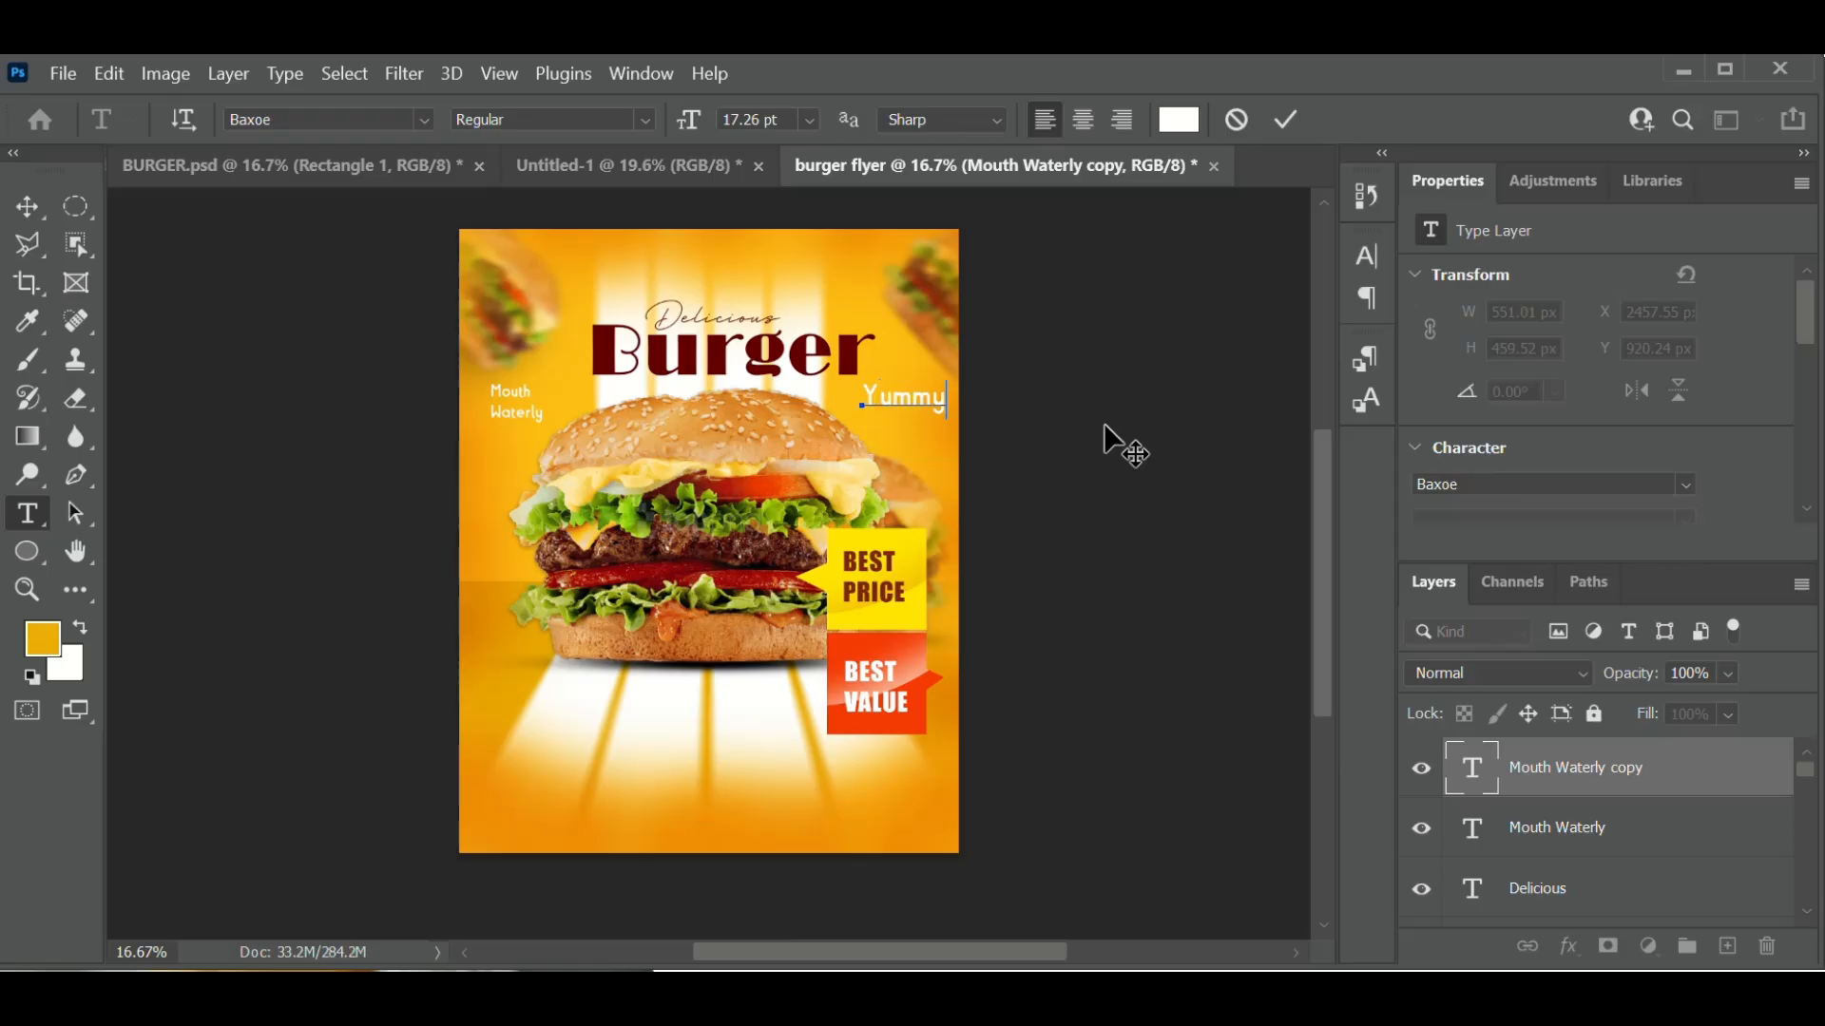
type("!")
left_click(1286, 120)
key("v")
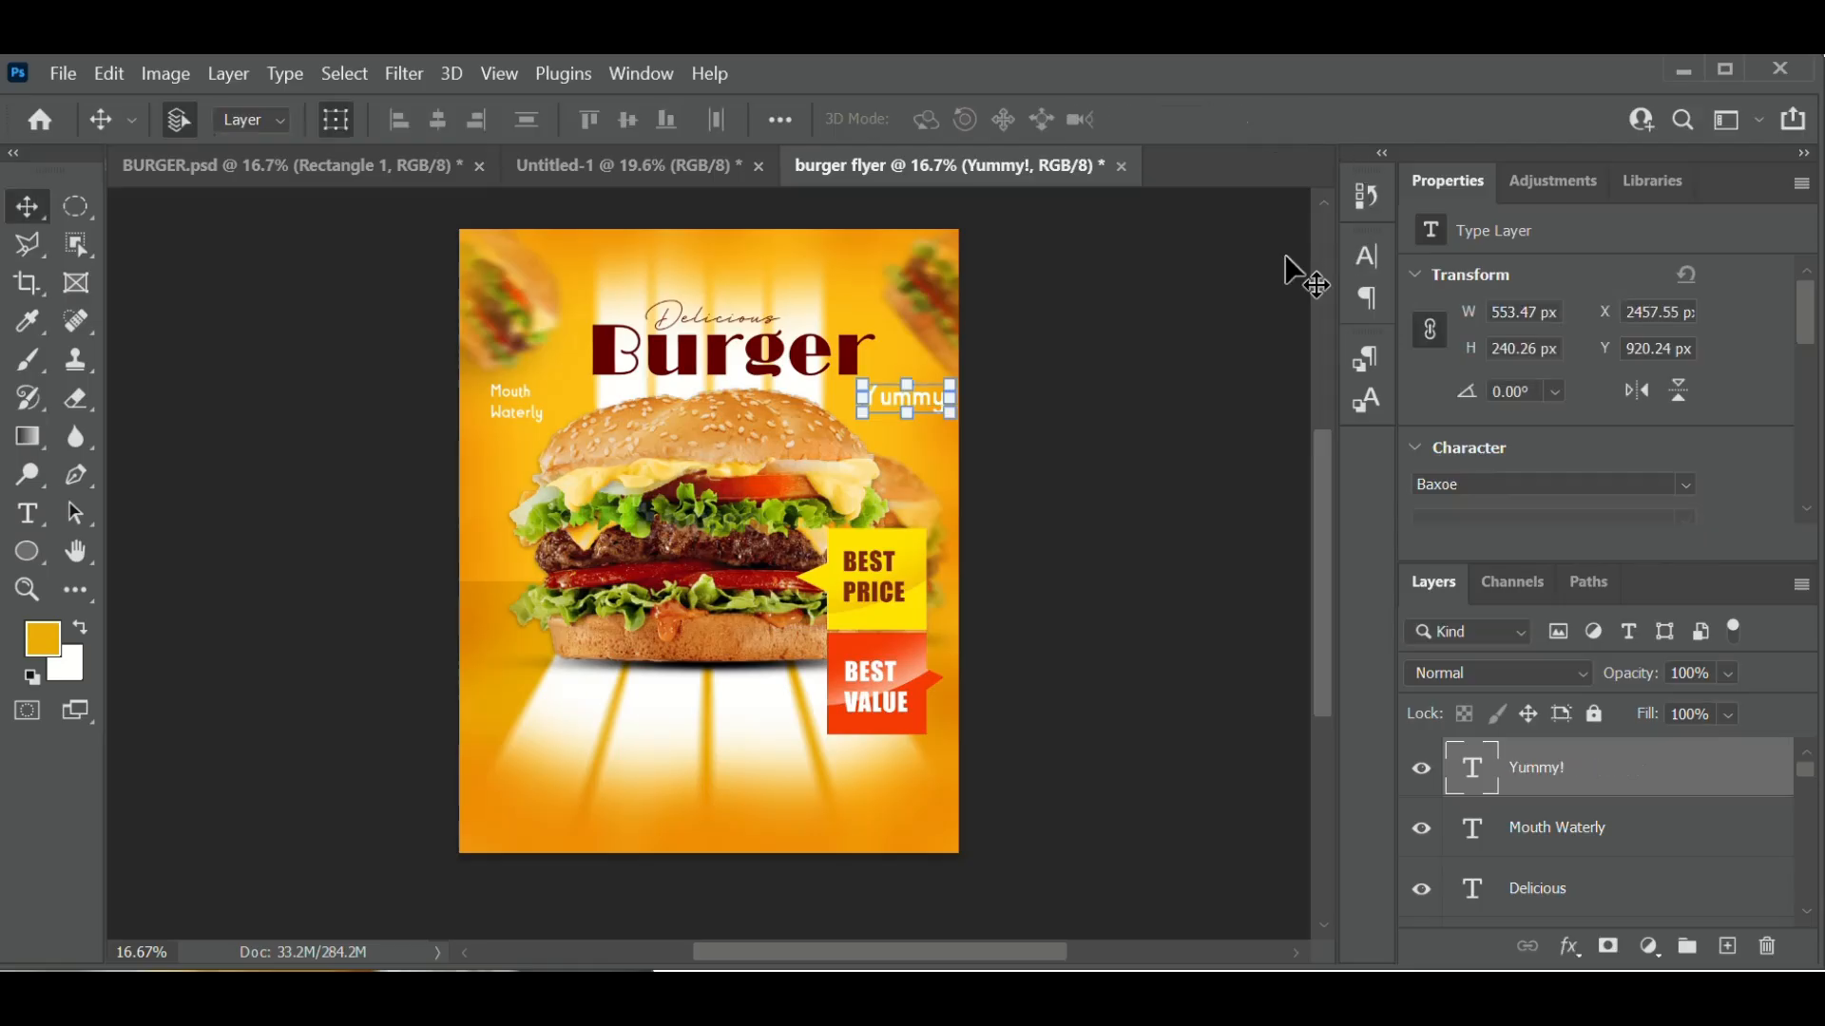
double_click(1475, 779)
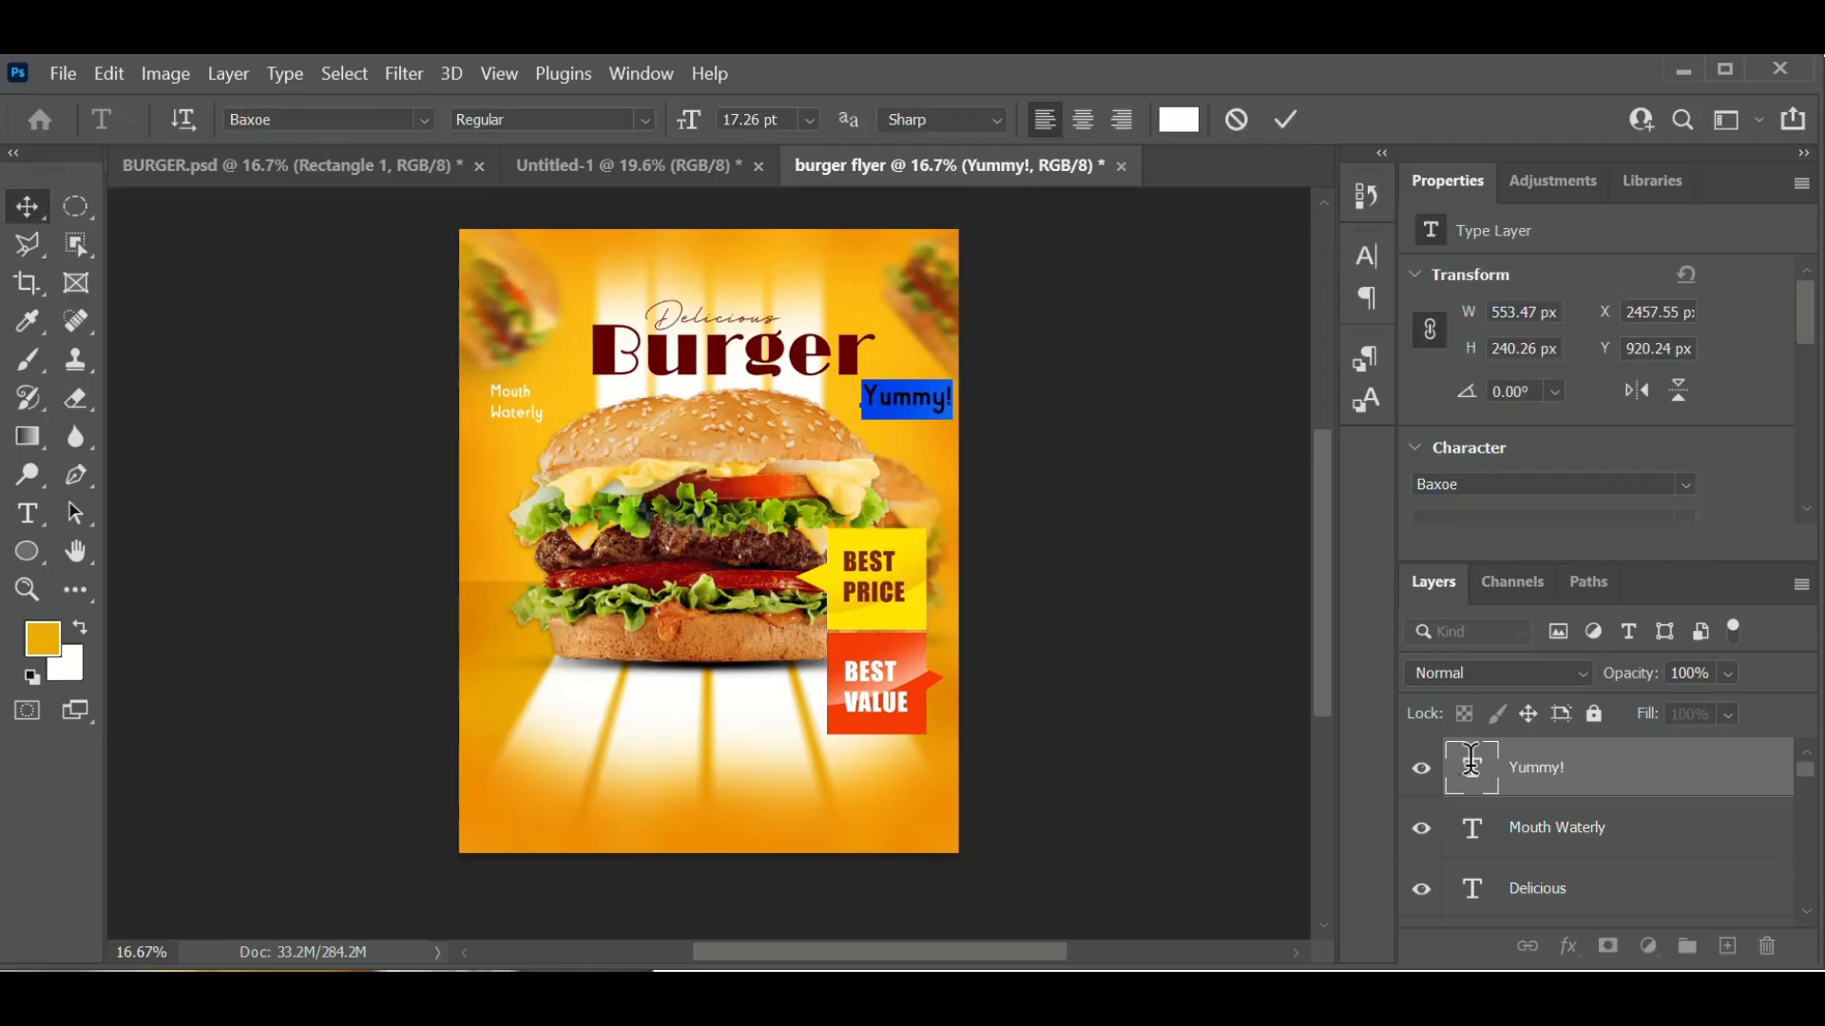
left_click(809, 120)
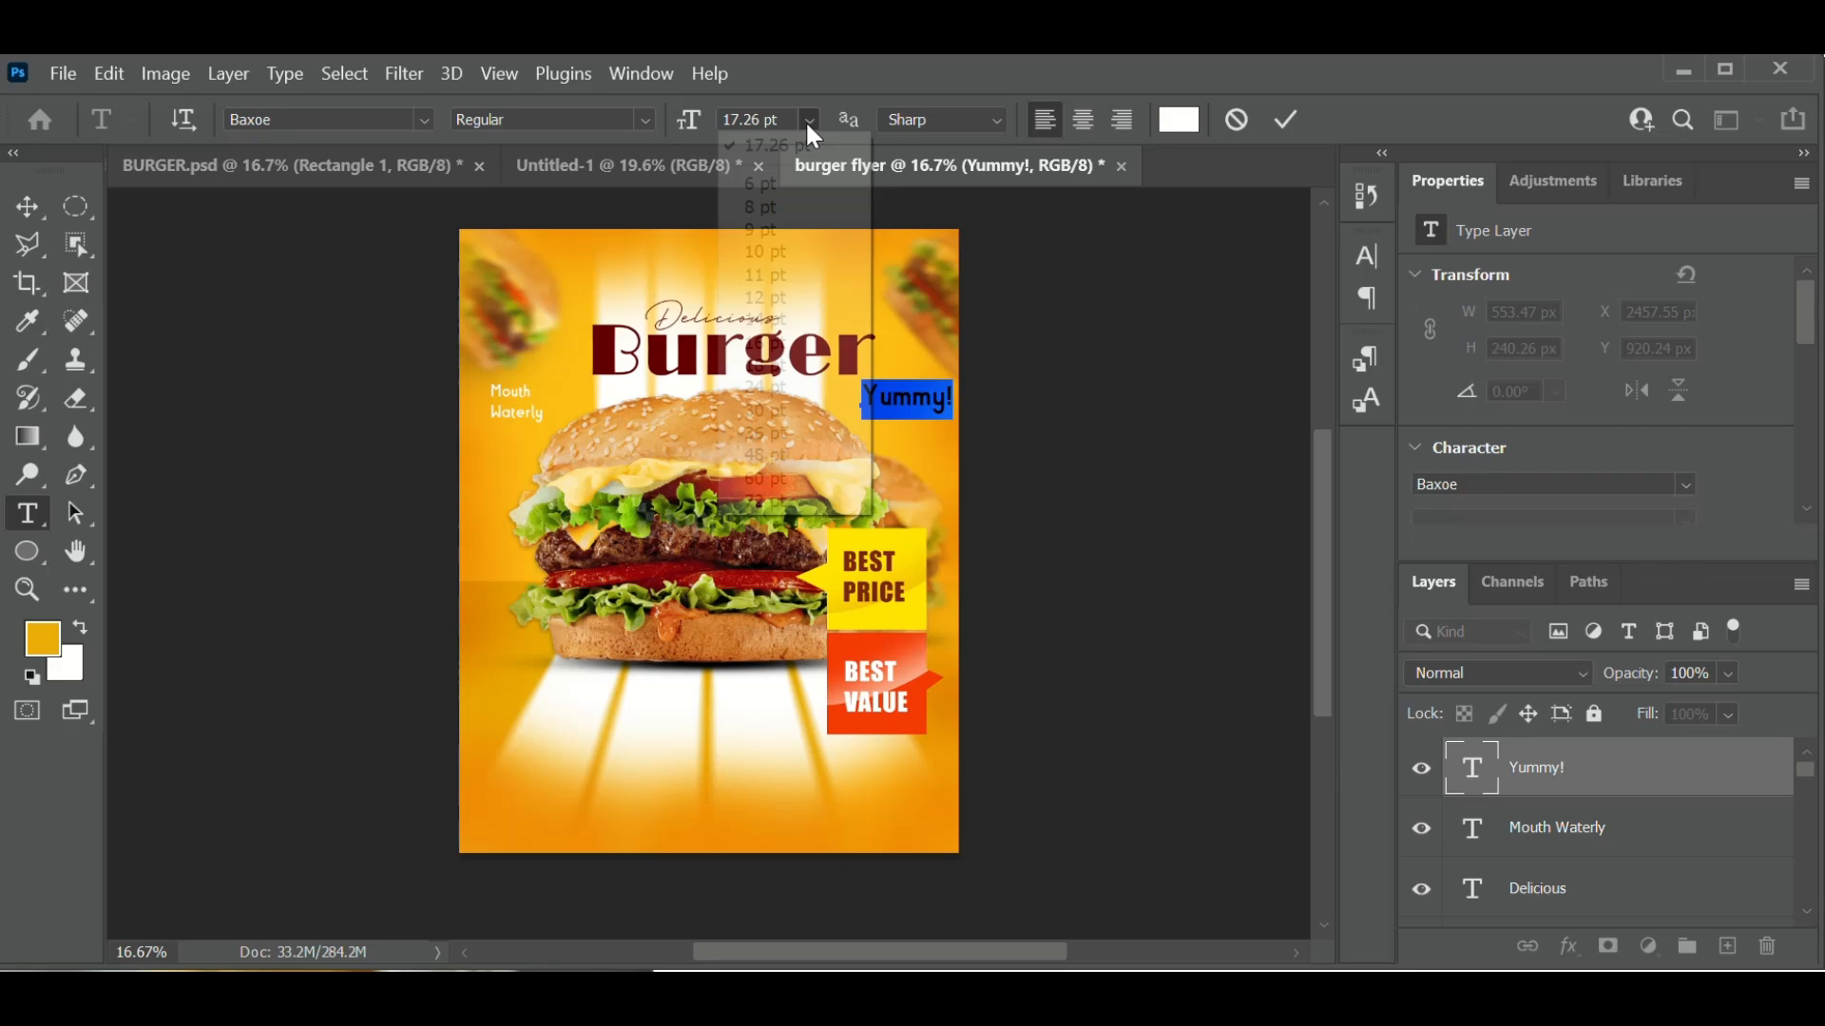
left_click(809, 120)
left_click(789, 299)
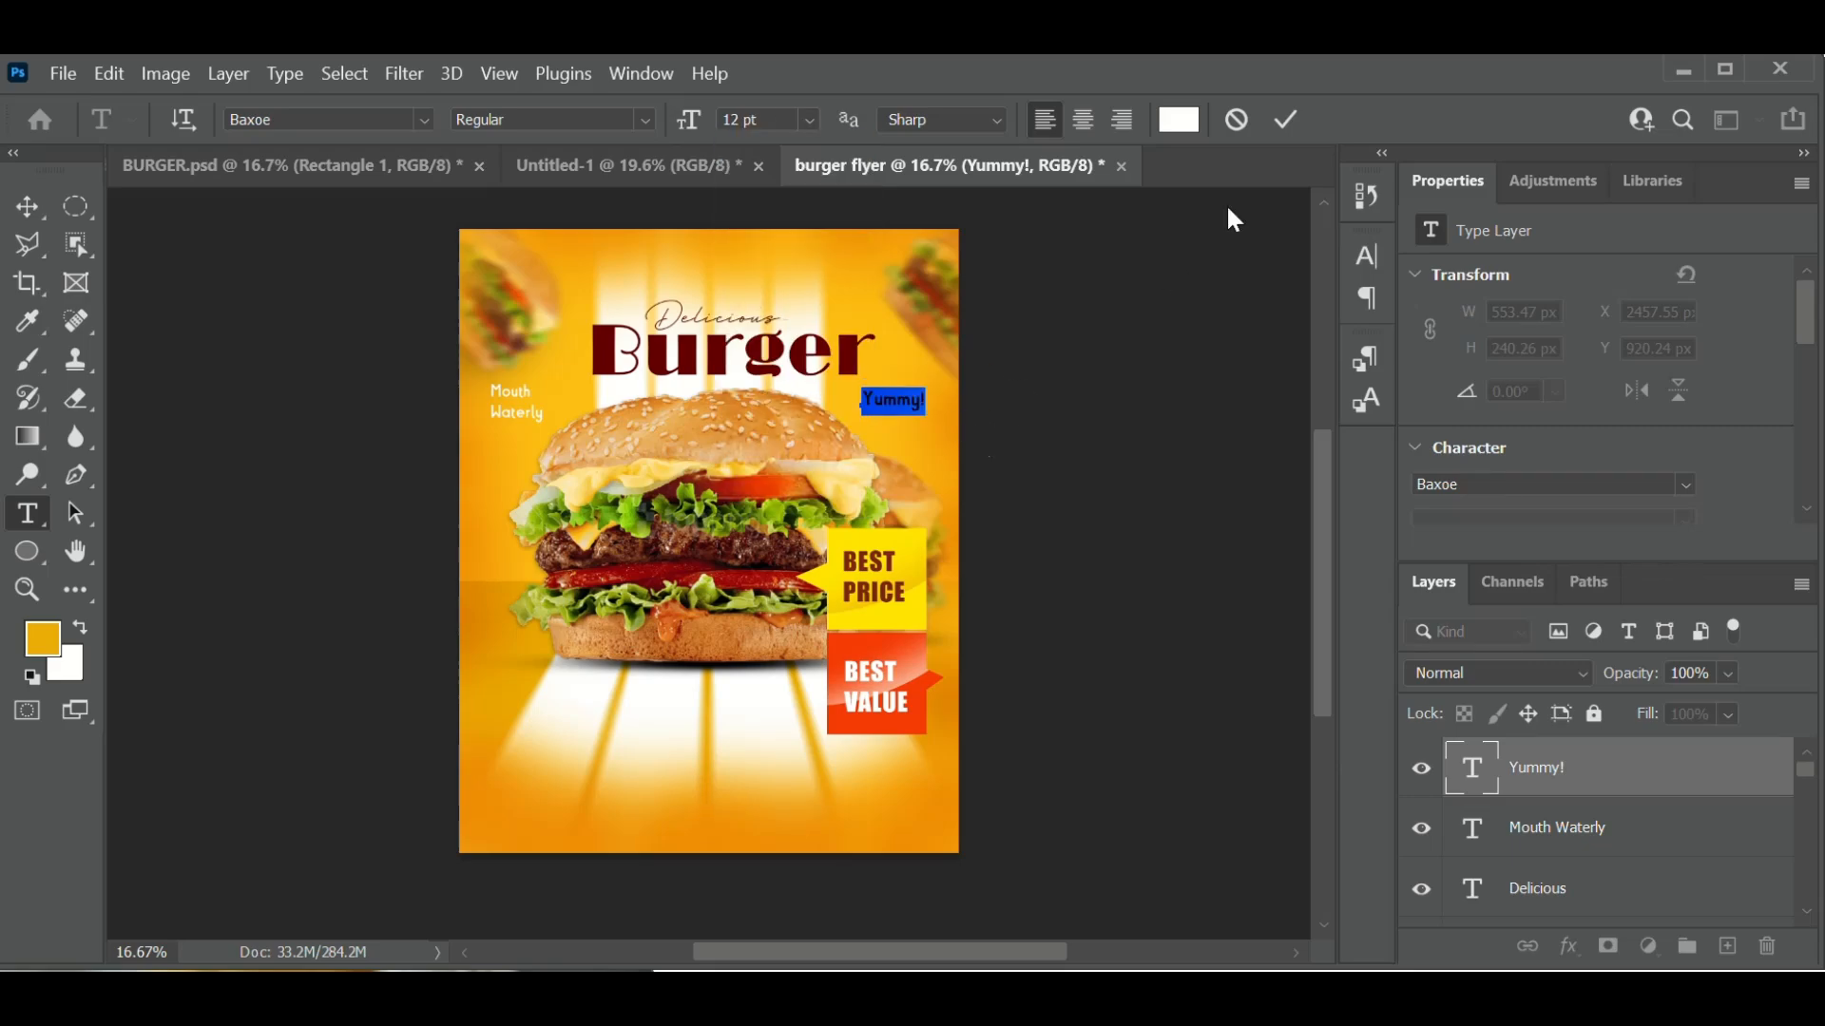
left_click(1288, 121)
key("v")
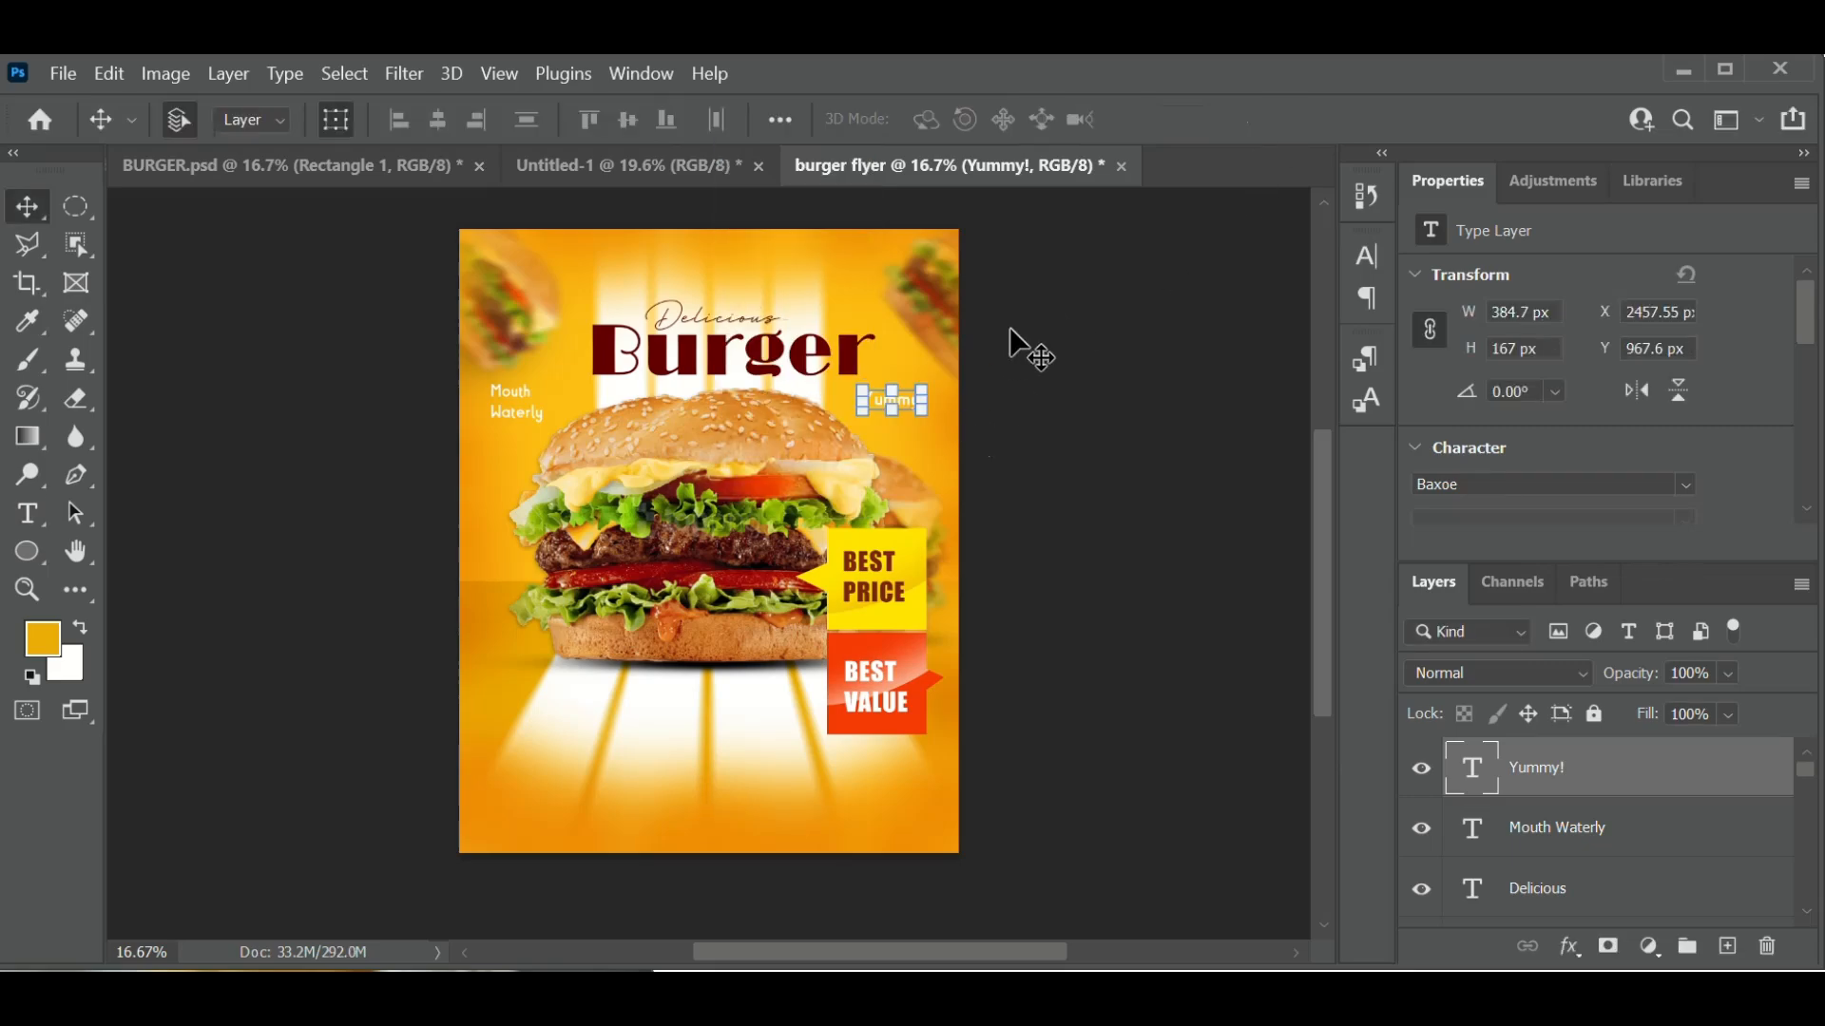
- Nudge the Yummy! caption slightly right under the end of Burger
left_click(929, 453)
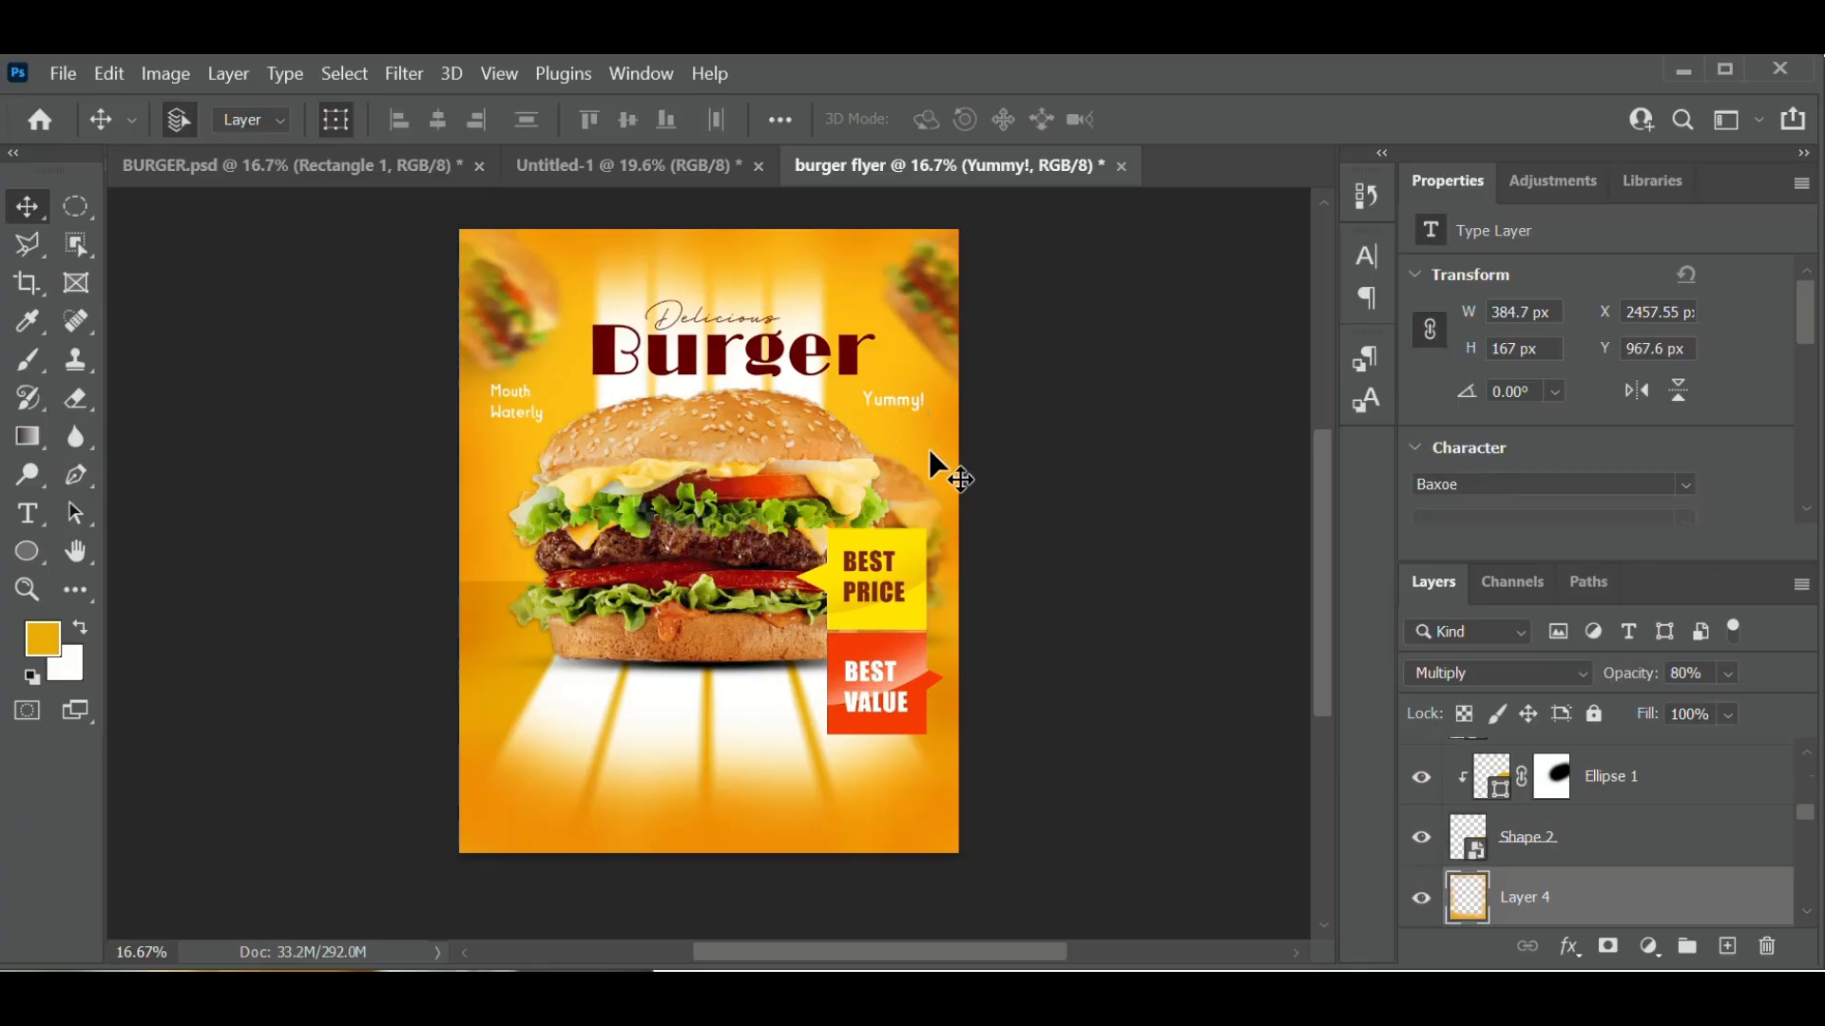
left_click(885, 401)
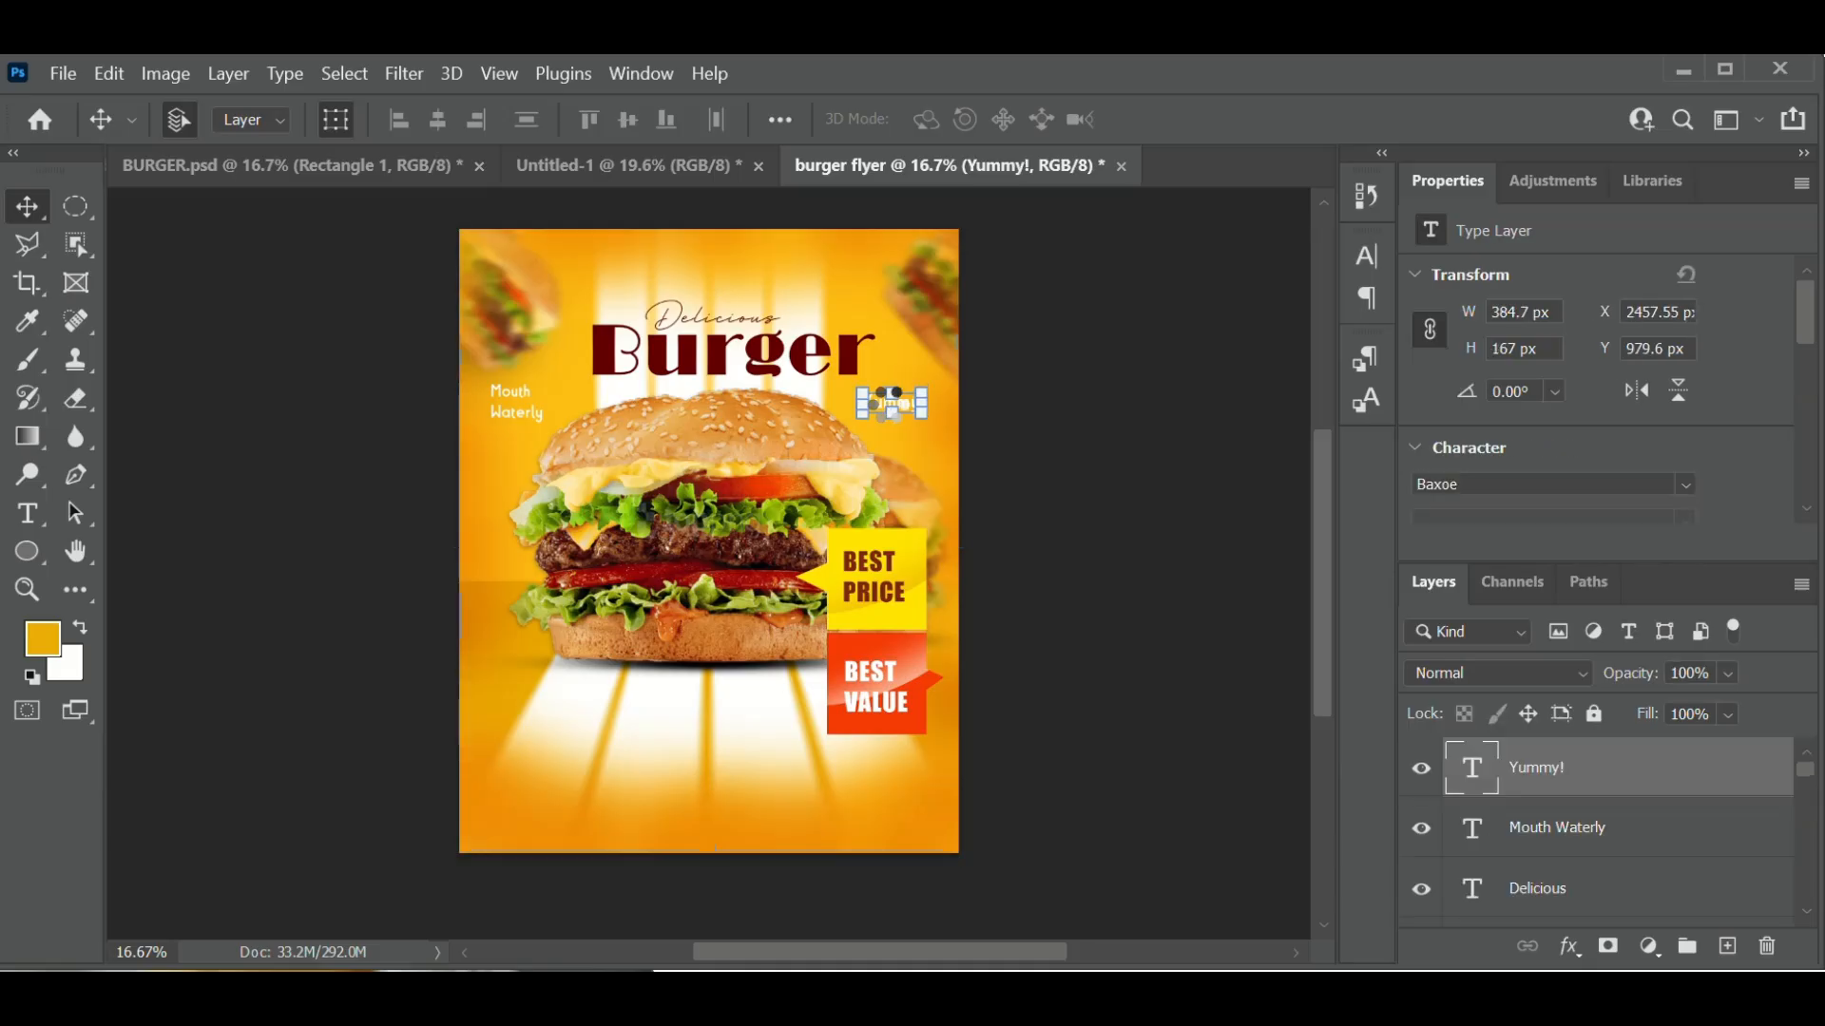
left_click_drag(888, 406, 894, 406)
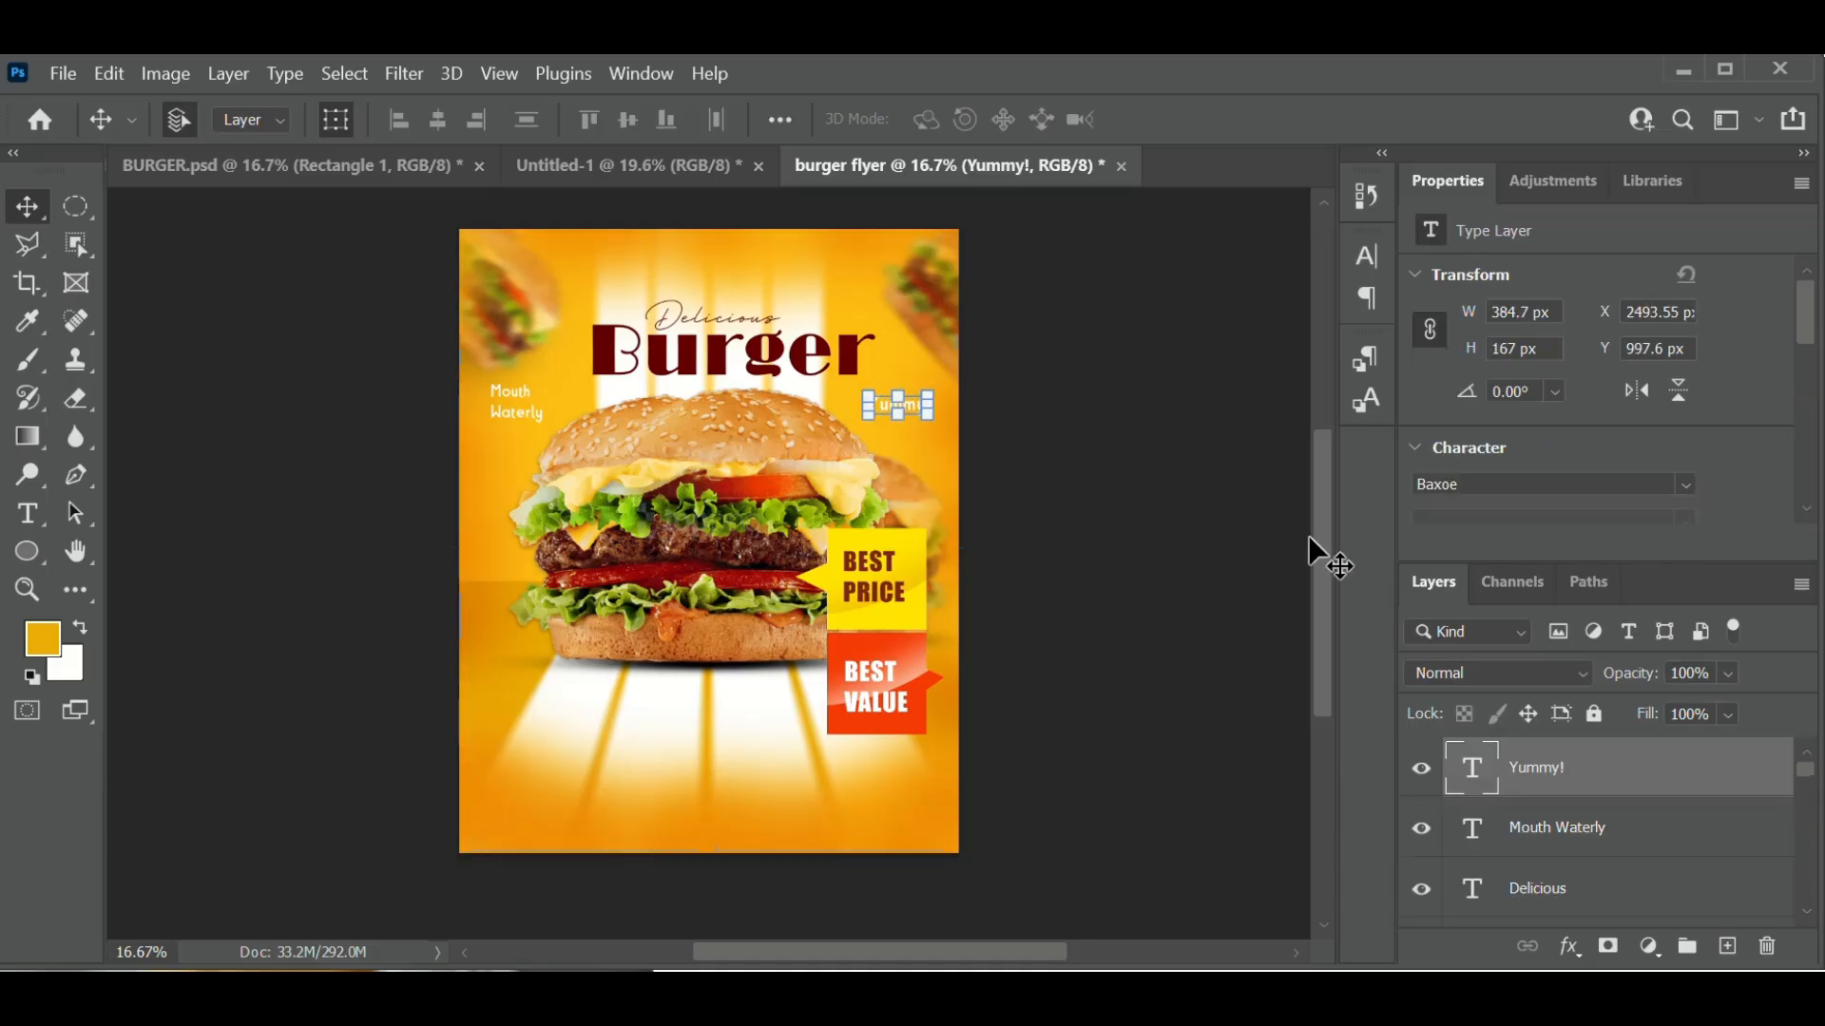
- Duplicate the Yummy! layer and move the copy to the flyer's lower left
key("ctrl+j")
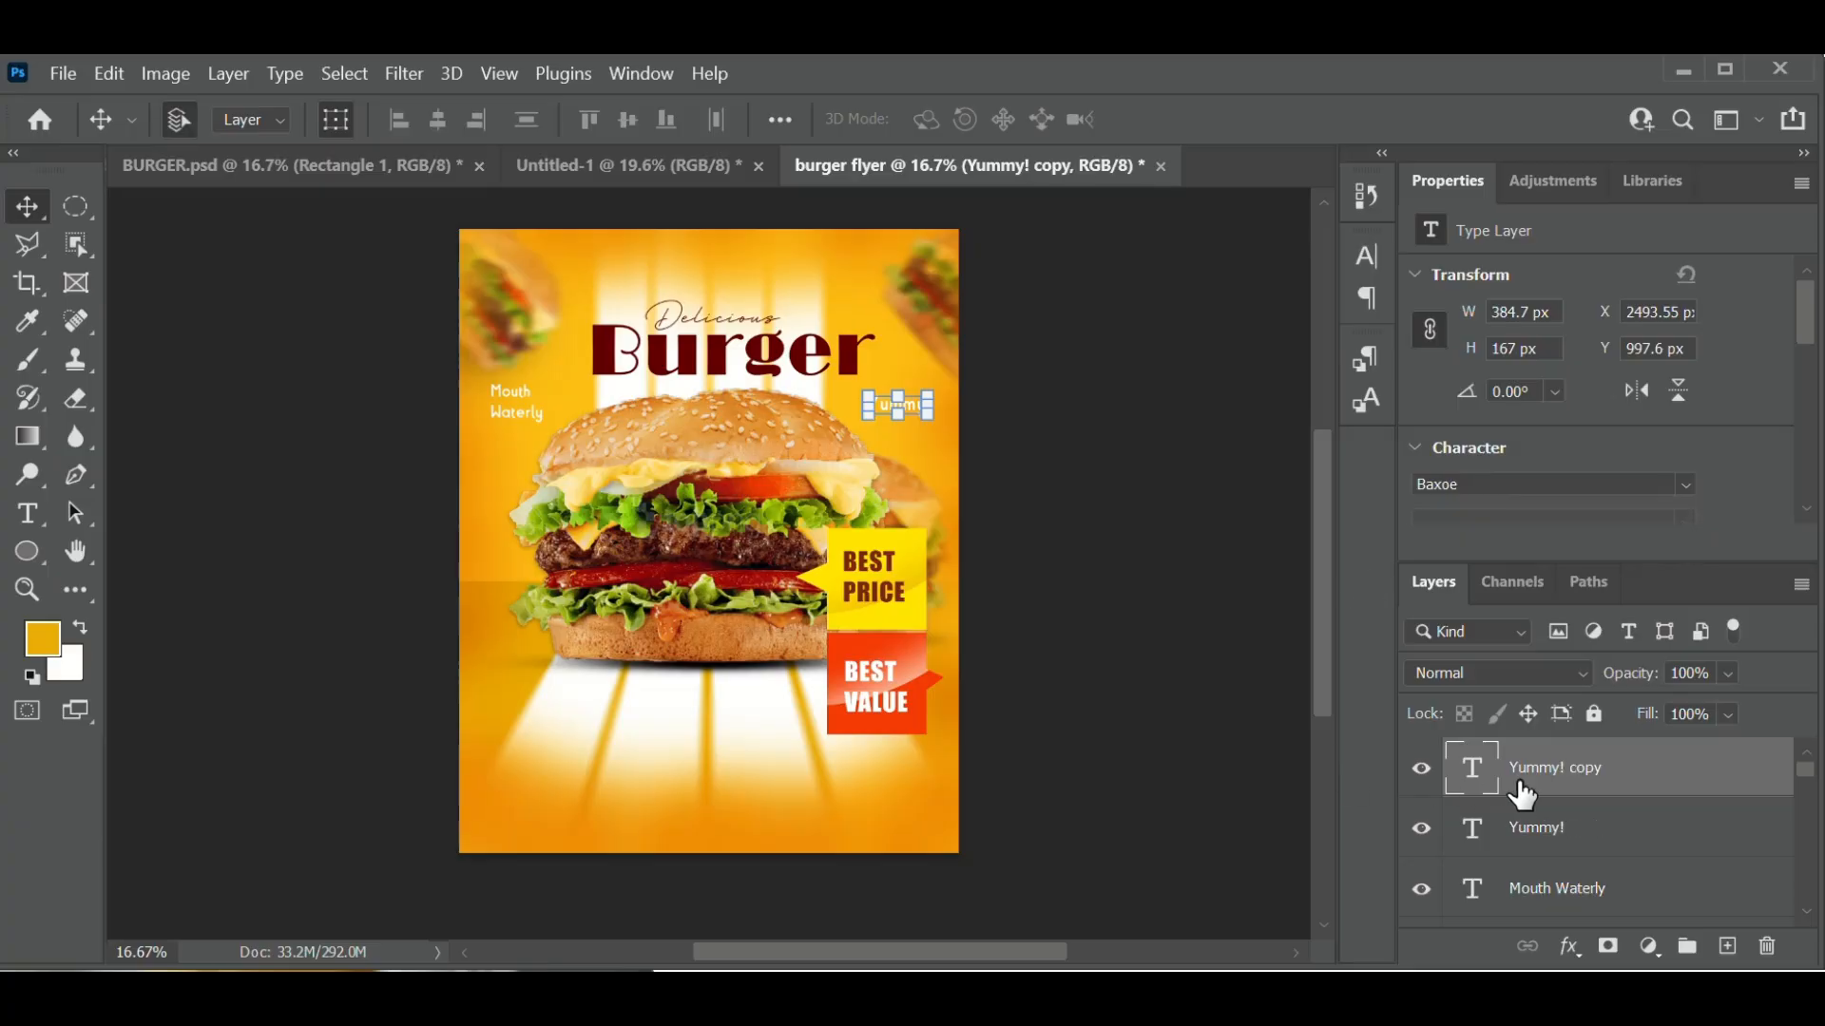
right_click(27, 203)
left_click(336, 118)
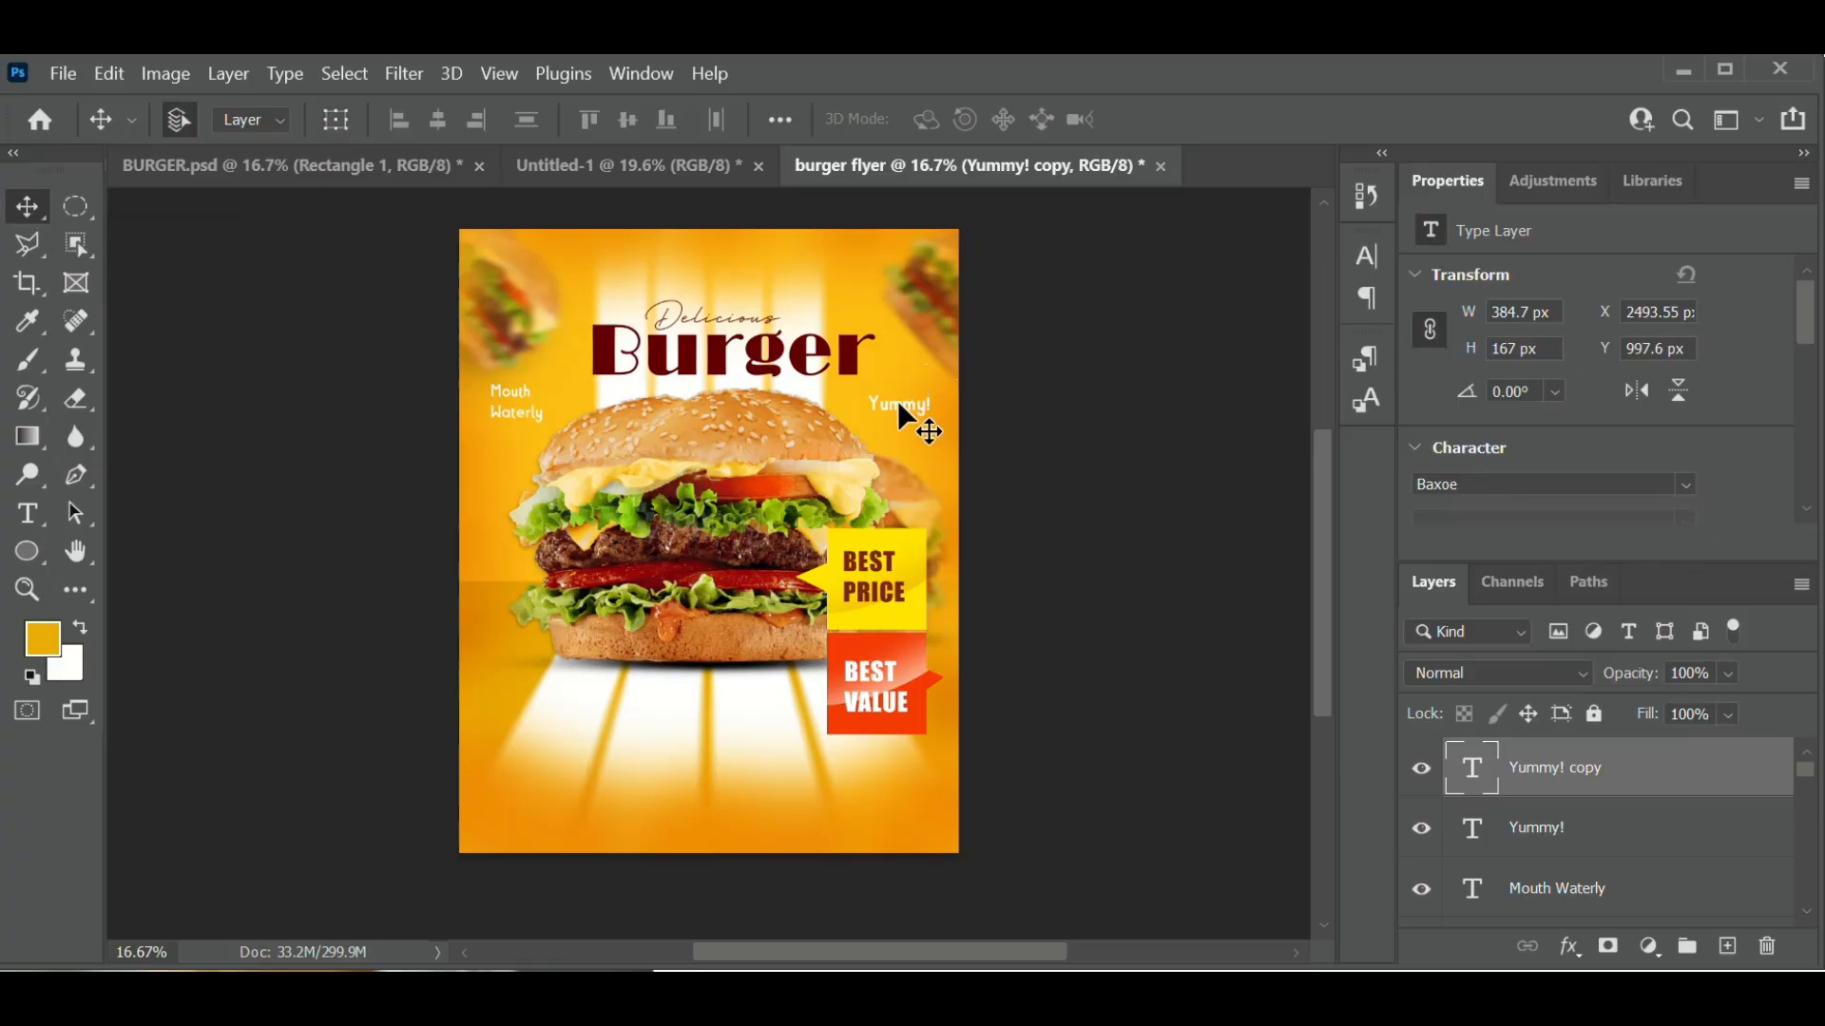
left_click_drag(899, 406, 504, 694)
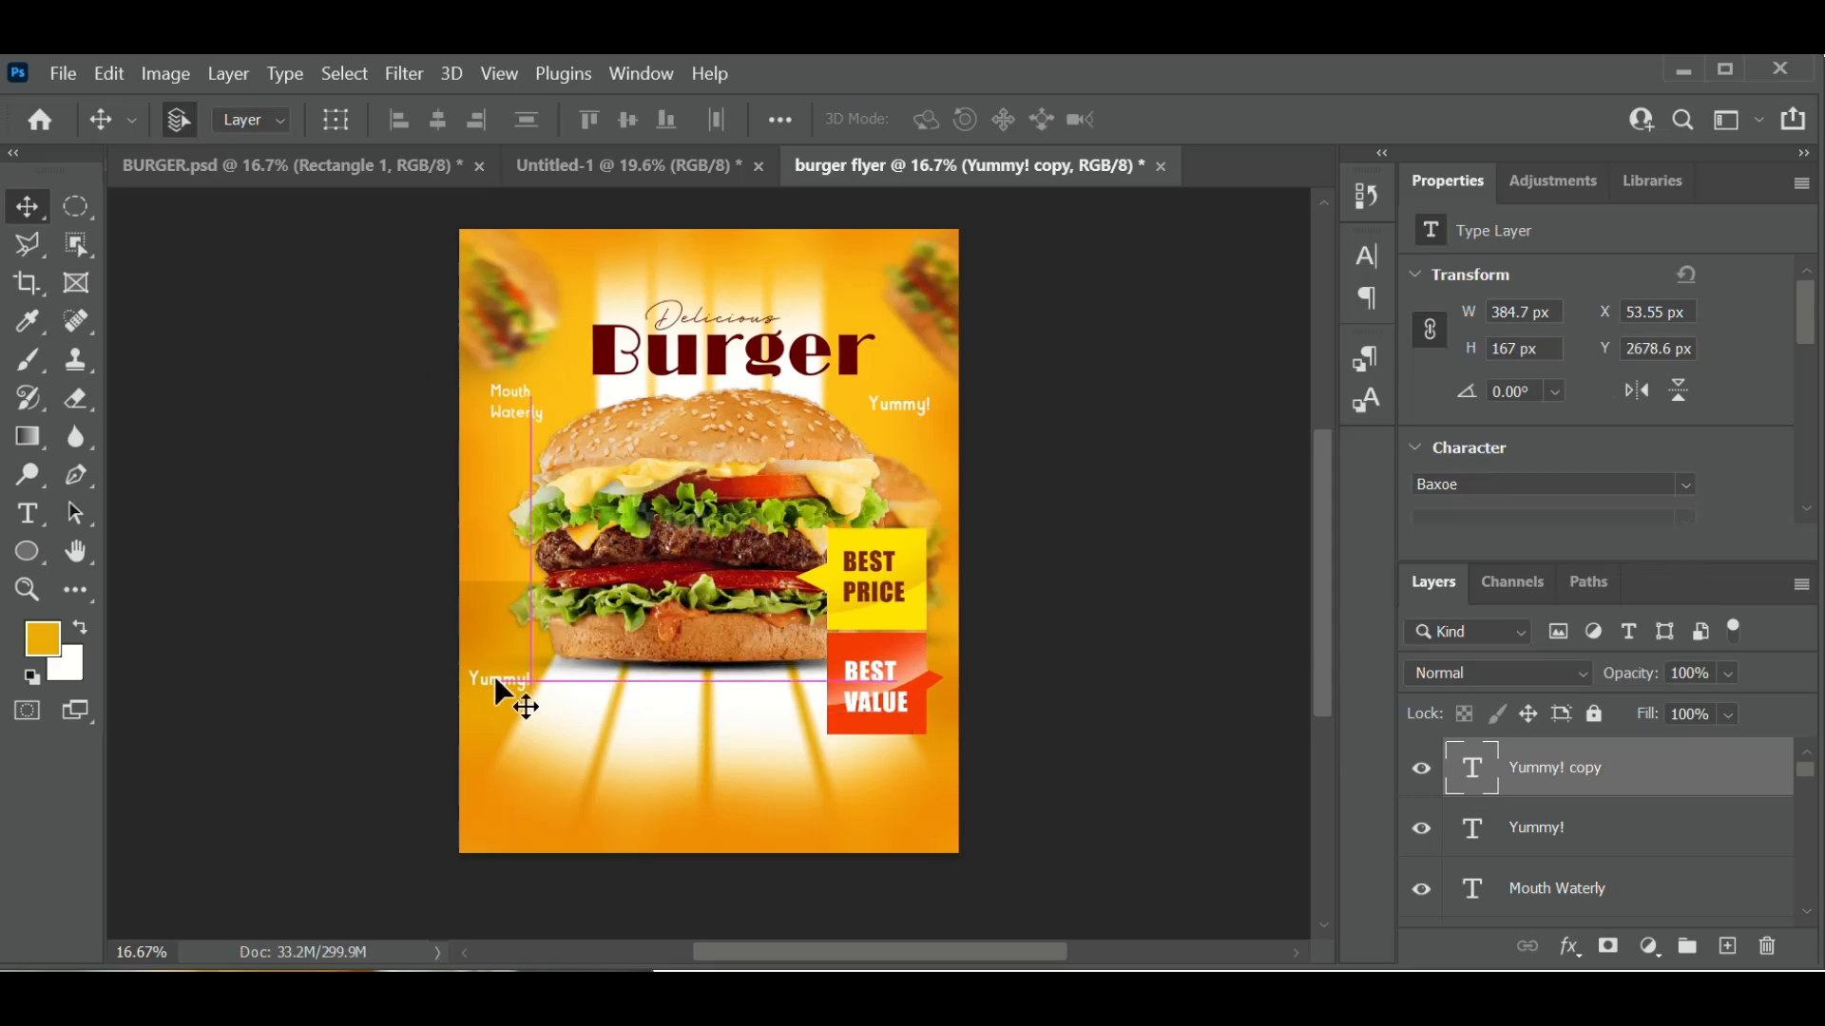
- Retype the copy as a two-line 'Free Delivery' caption and commit it
double_click(1464, 793)
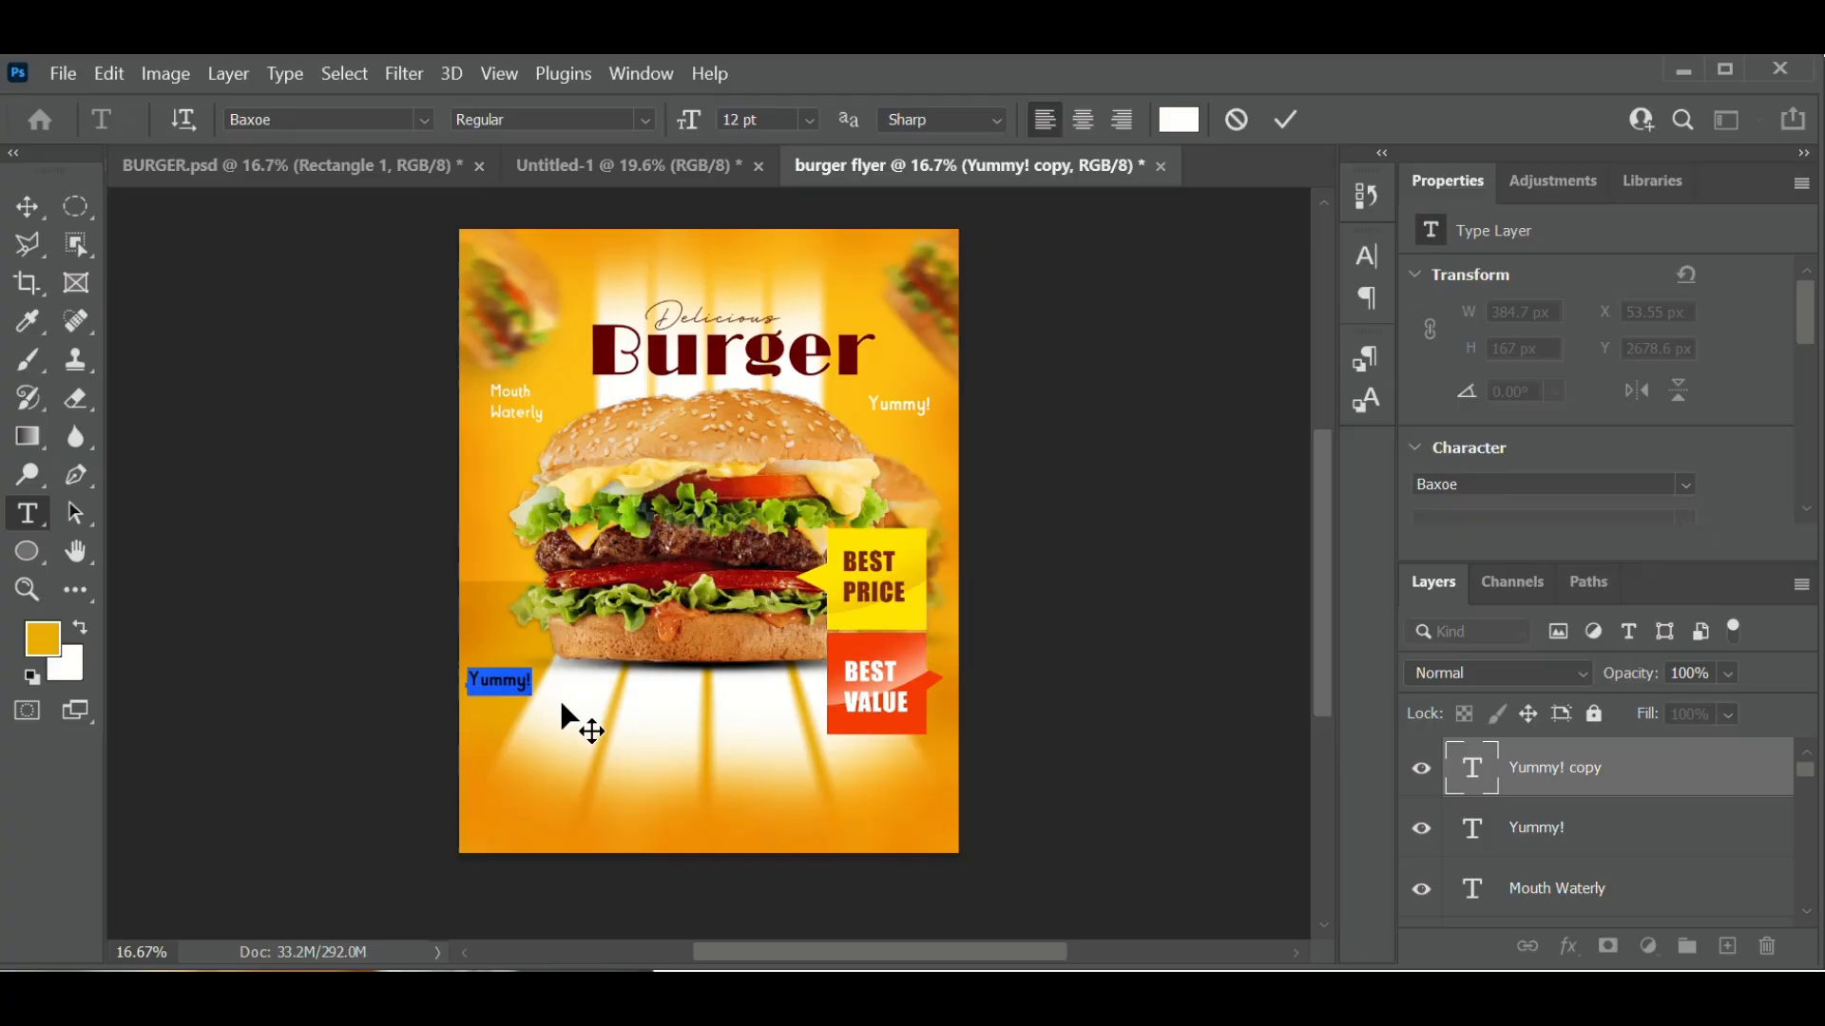
type("Free")
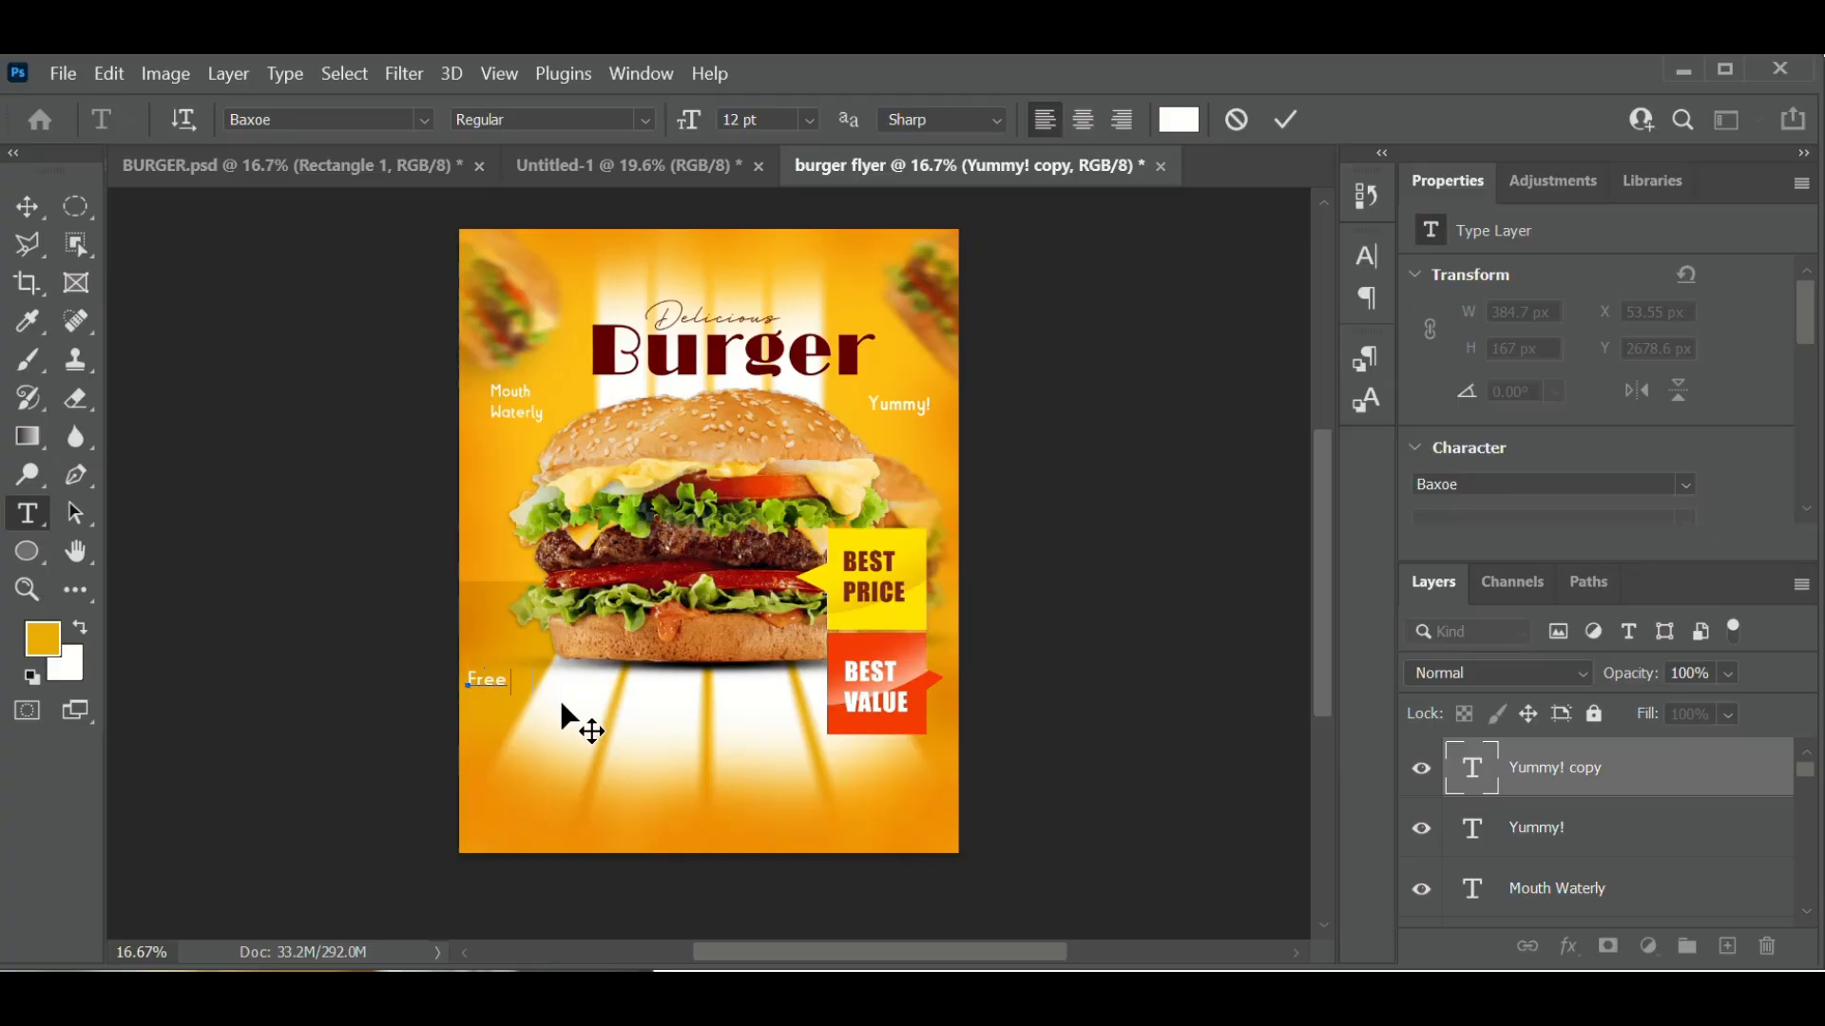
key("Return")
type("Delivery")
left_click_drag(545, 703, 447, 664)
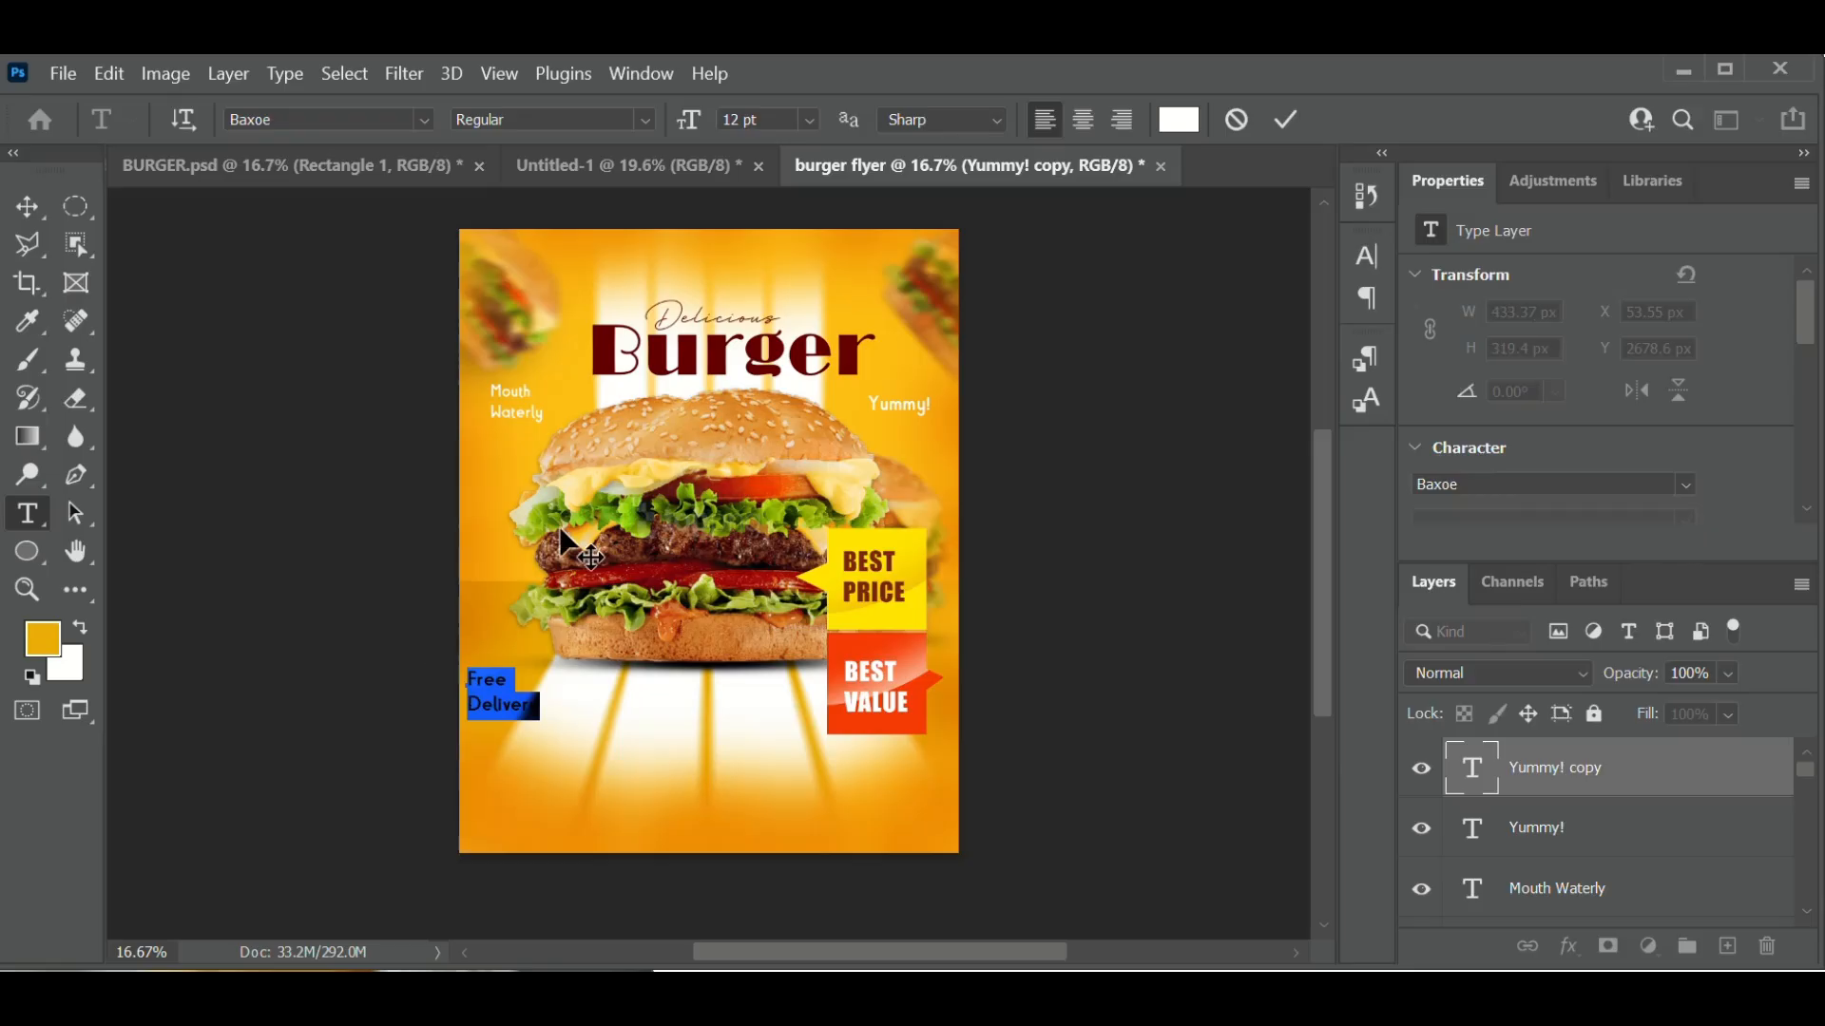
left_click(1289, 120)
key("v")
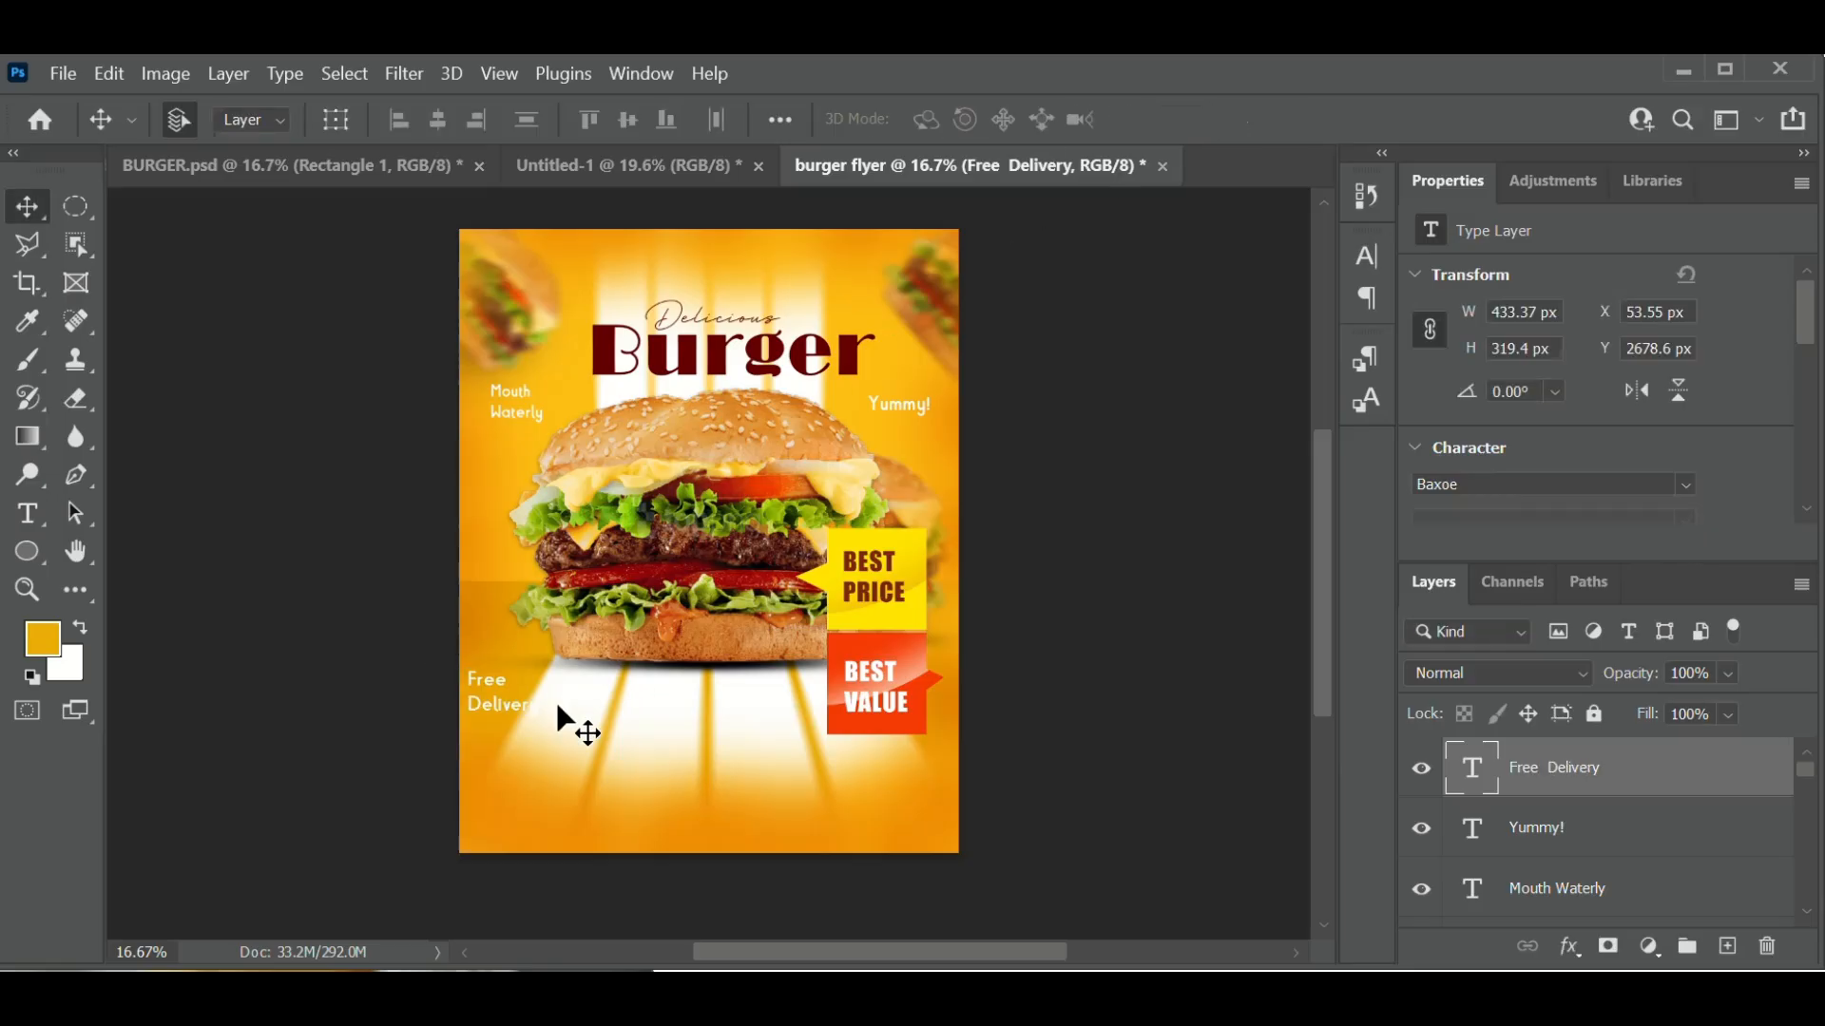
- Undo the accidental background move and raise the Free Delivery caption about 40 px
left_click_drag(500, 744, 503, 727)
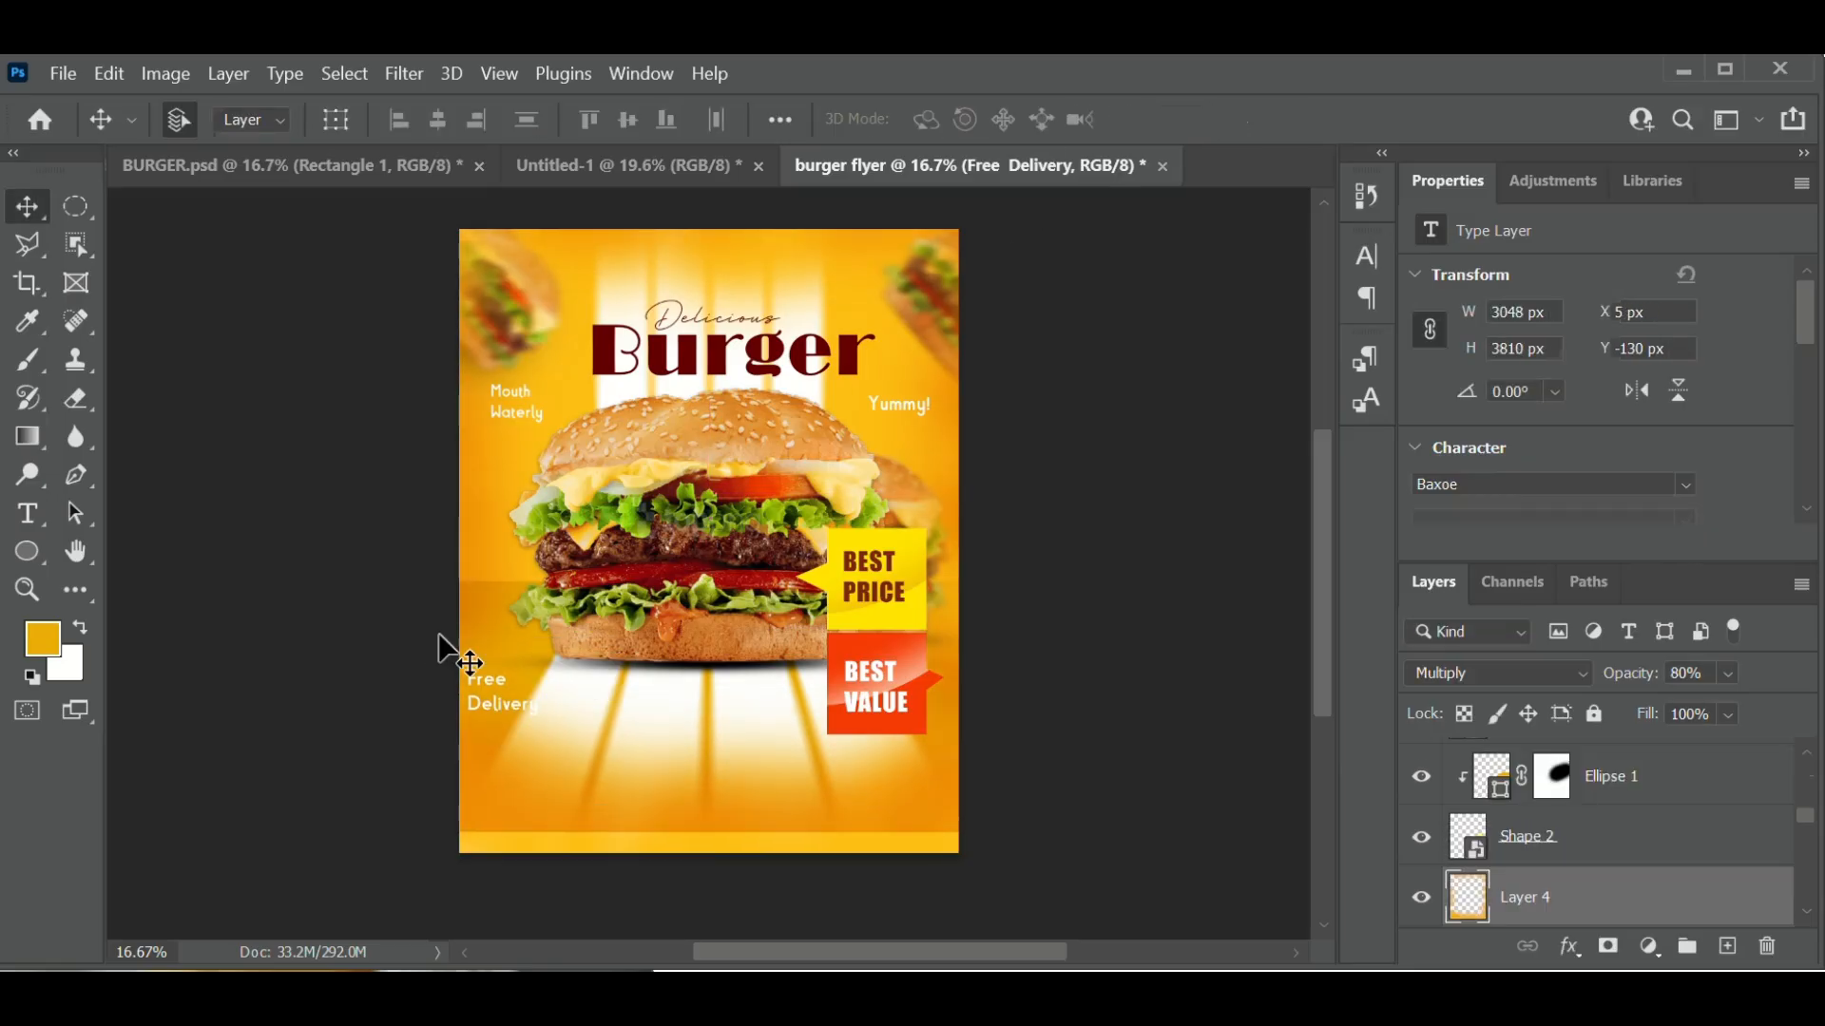
left_click(93, 79)
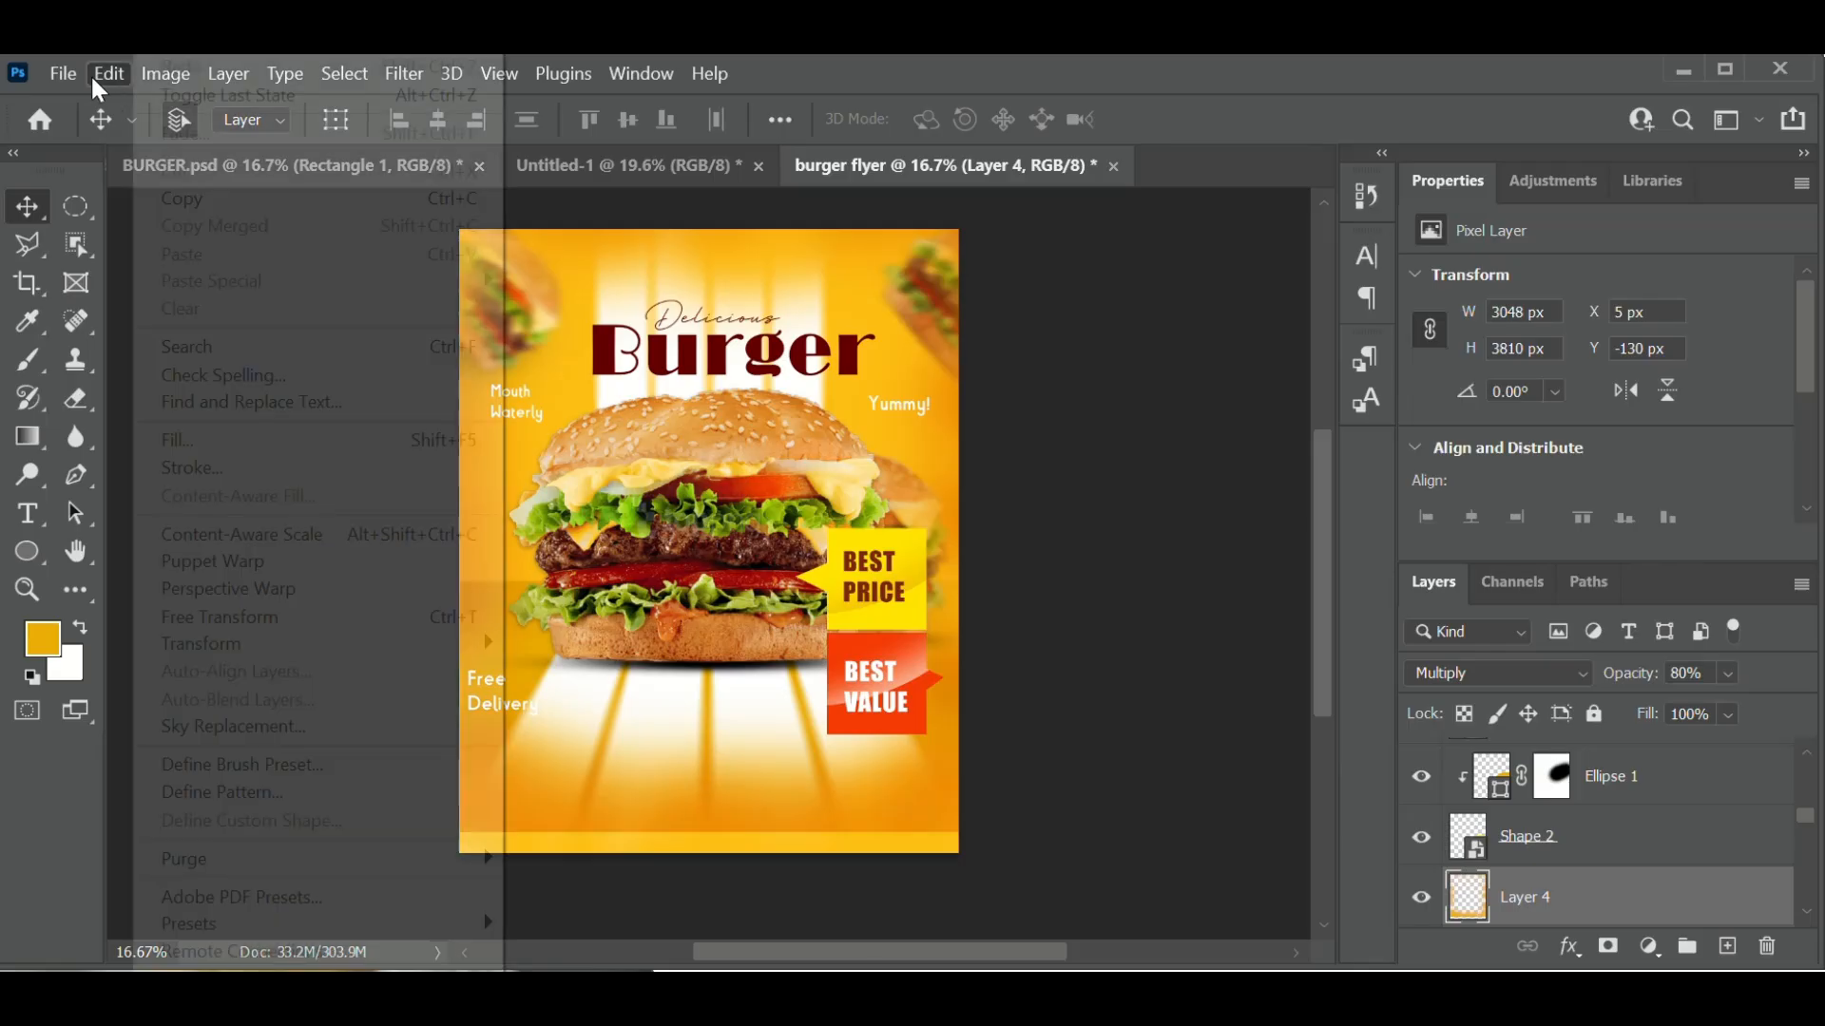
key("Escape")
key("ctrl+z")
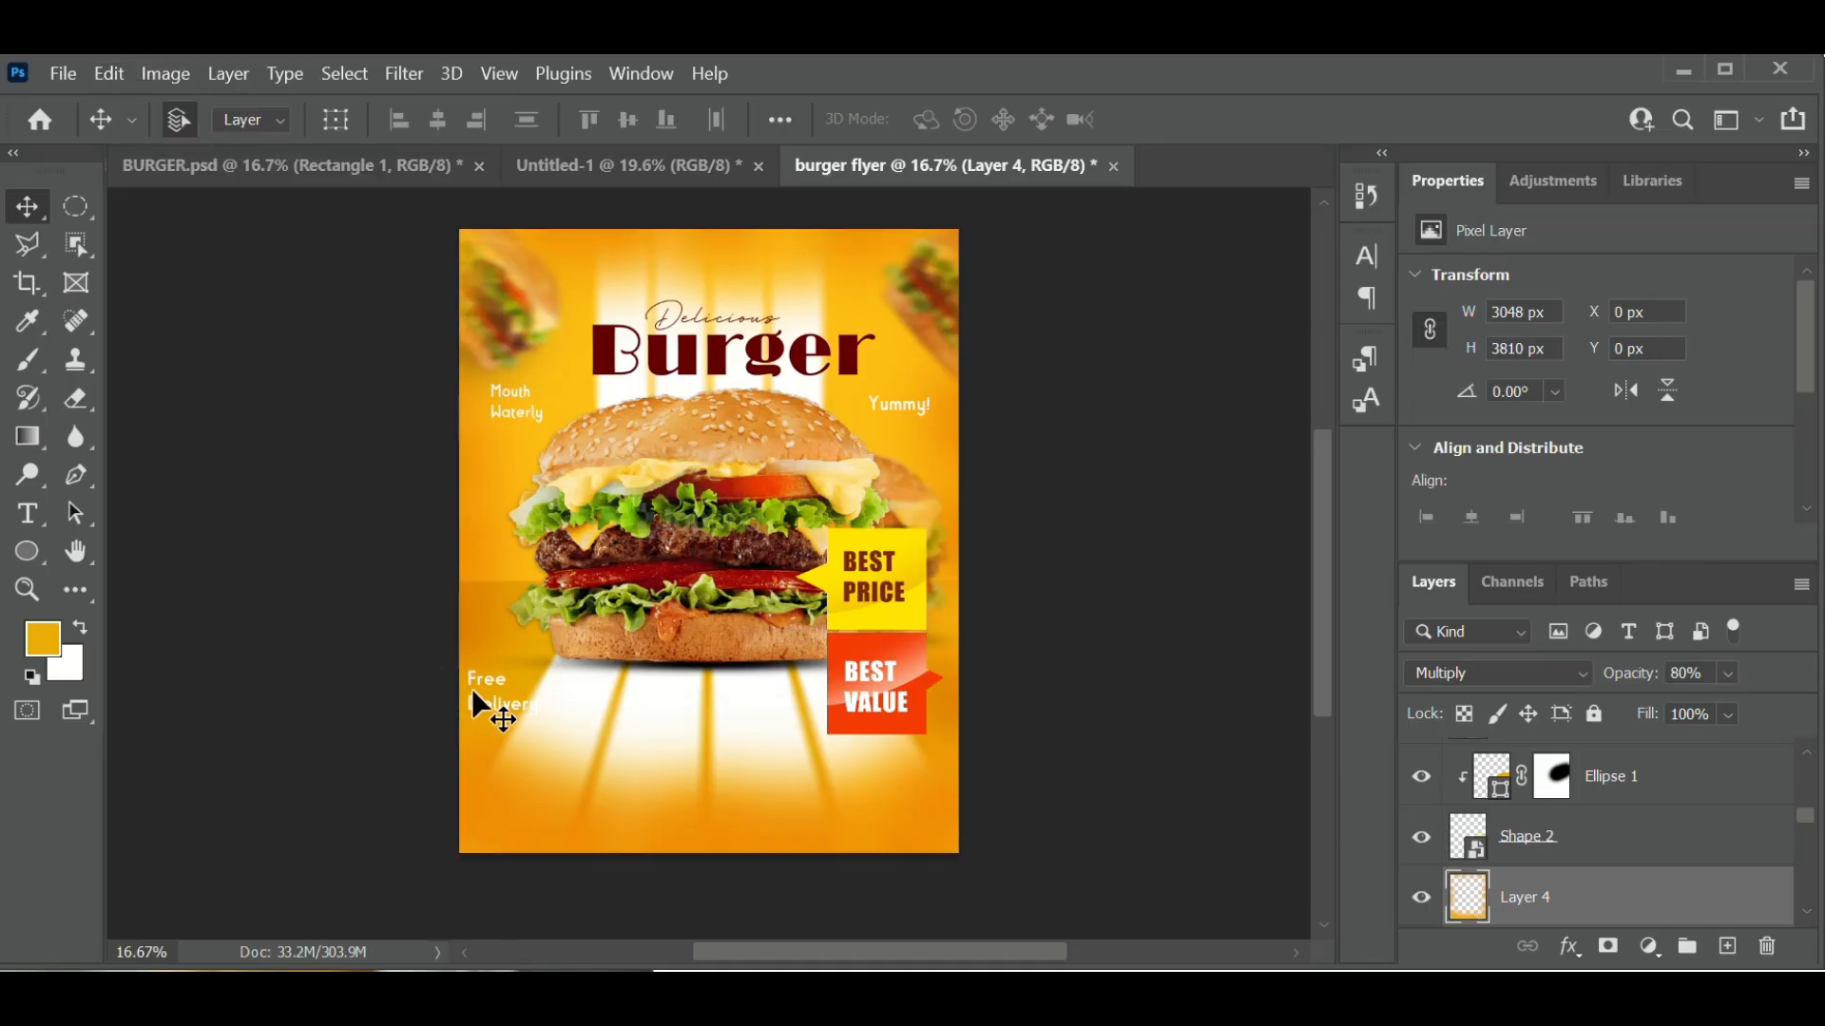
key("ctrl+z")
left_click_drag(493, 684, 492, 644)
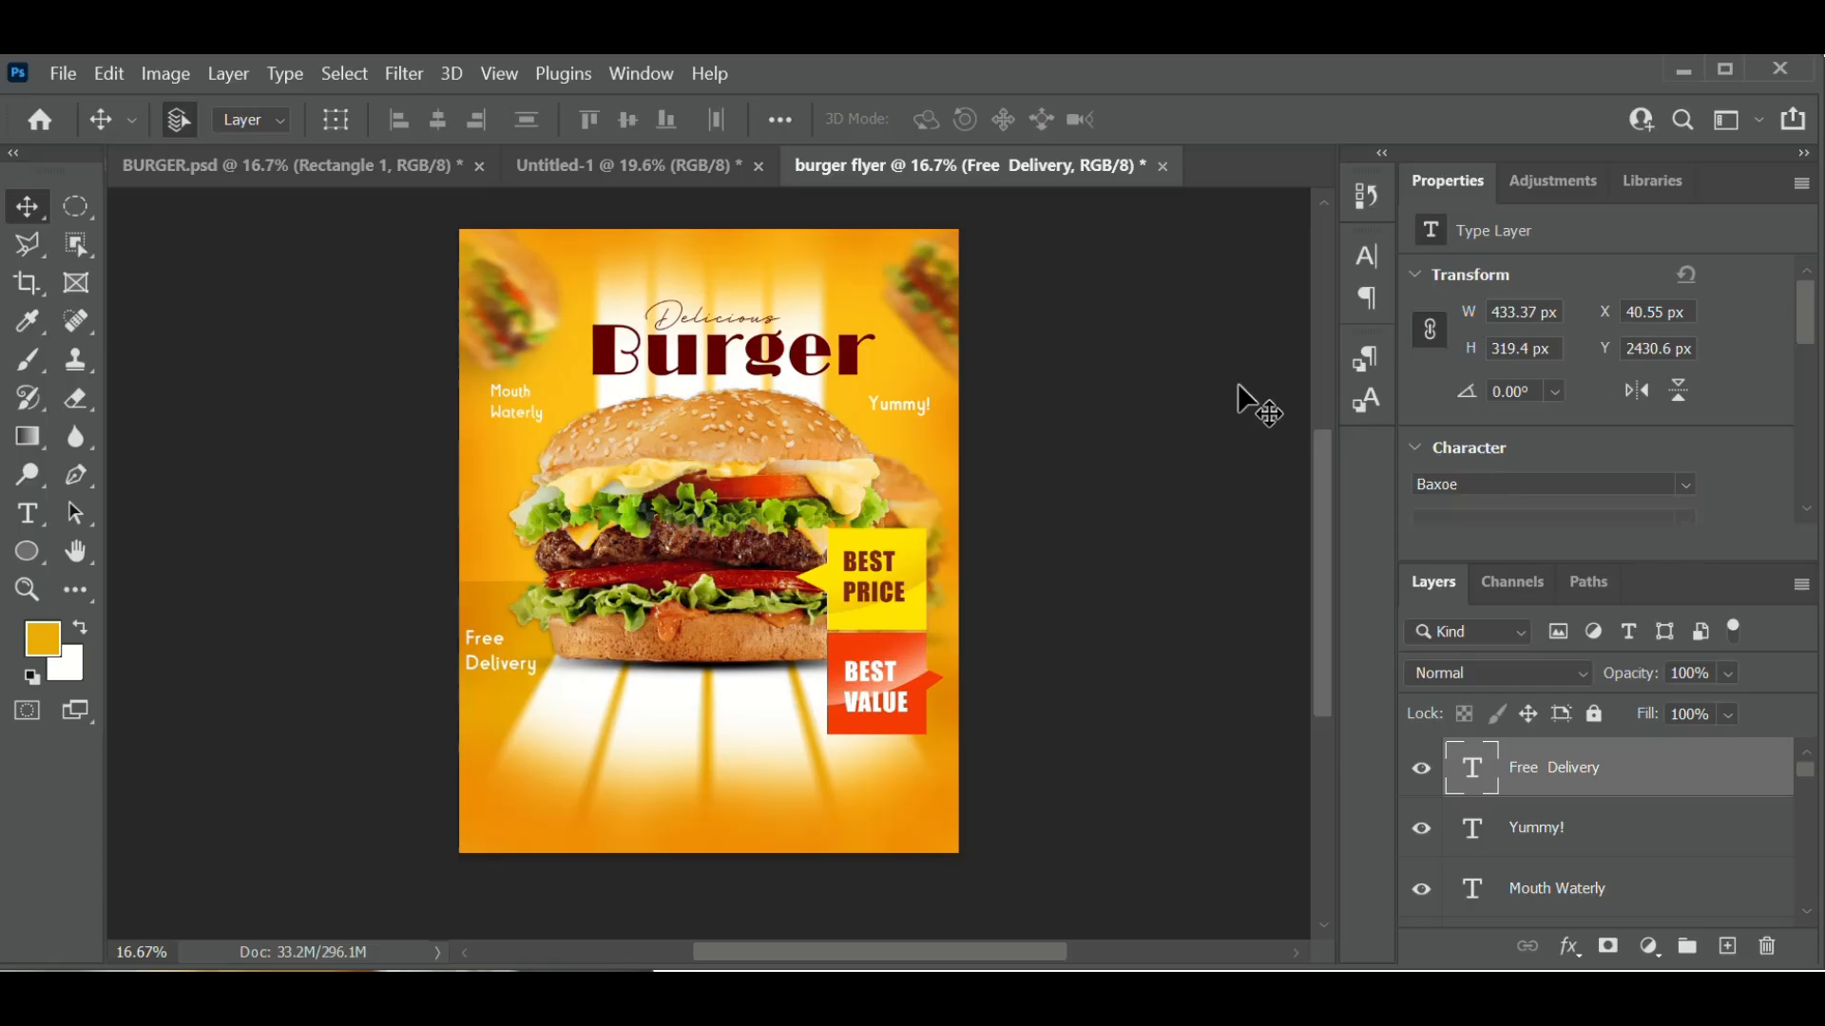
left_click(1271, 580)
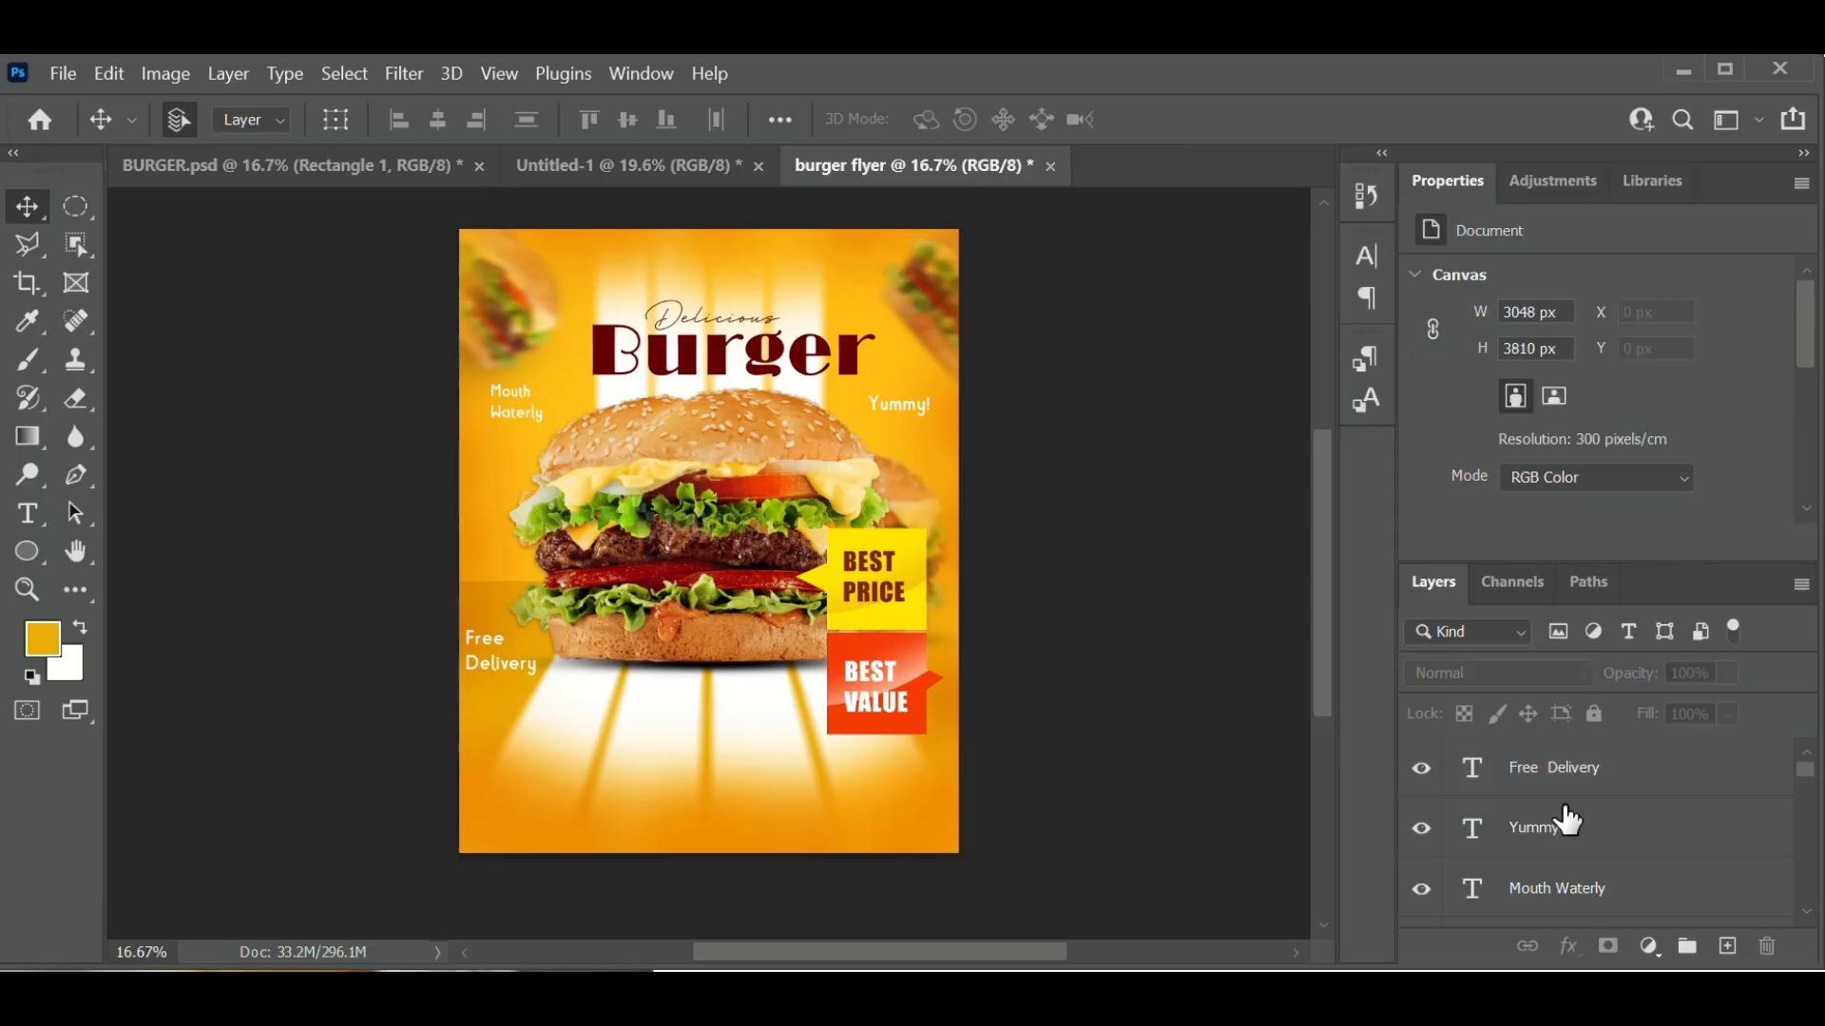
- Select the Shape 1 ribbon layer of the BEST VALUE tab
left_click(924, 718)
left_click(926, 714)
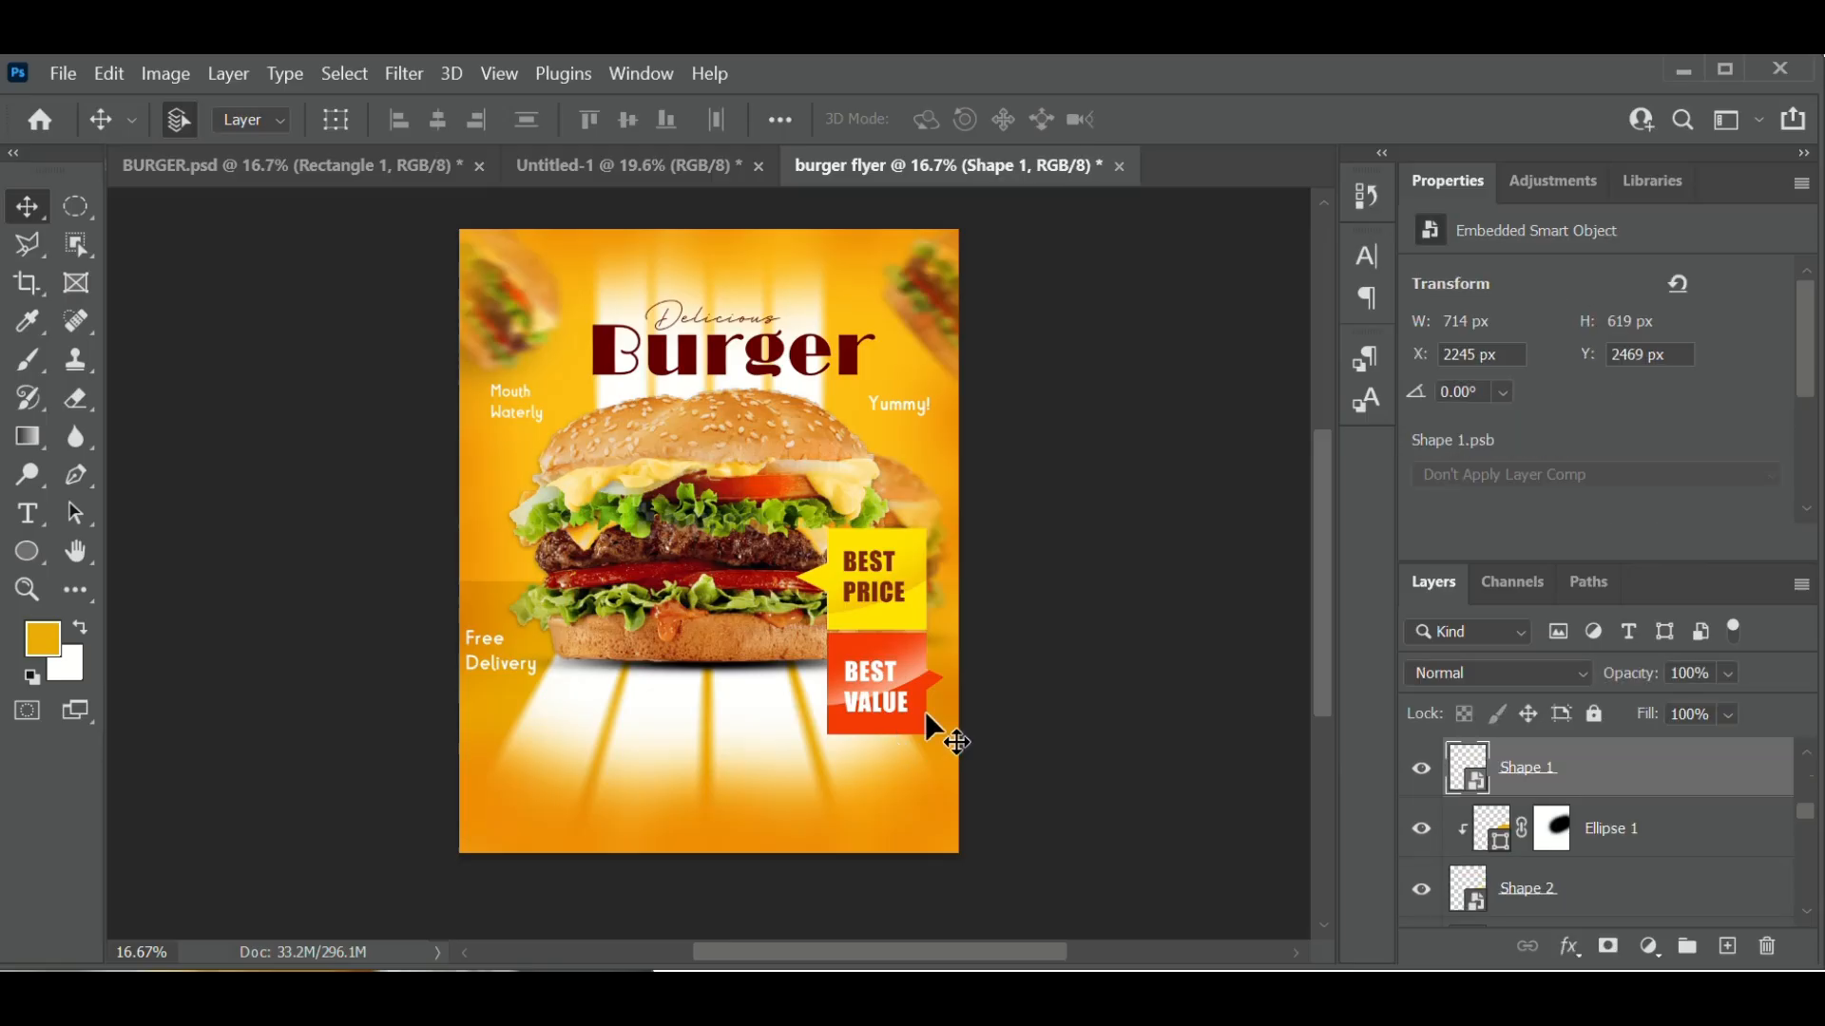
left_click(897, 667)
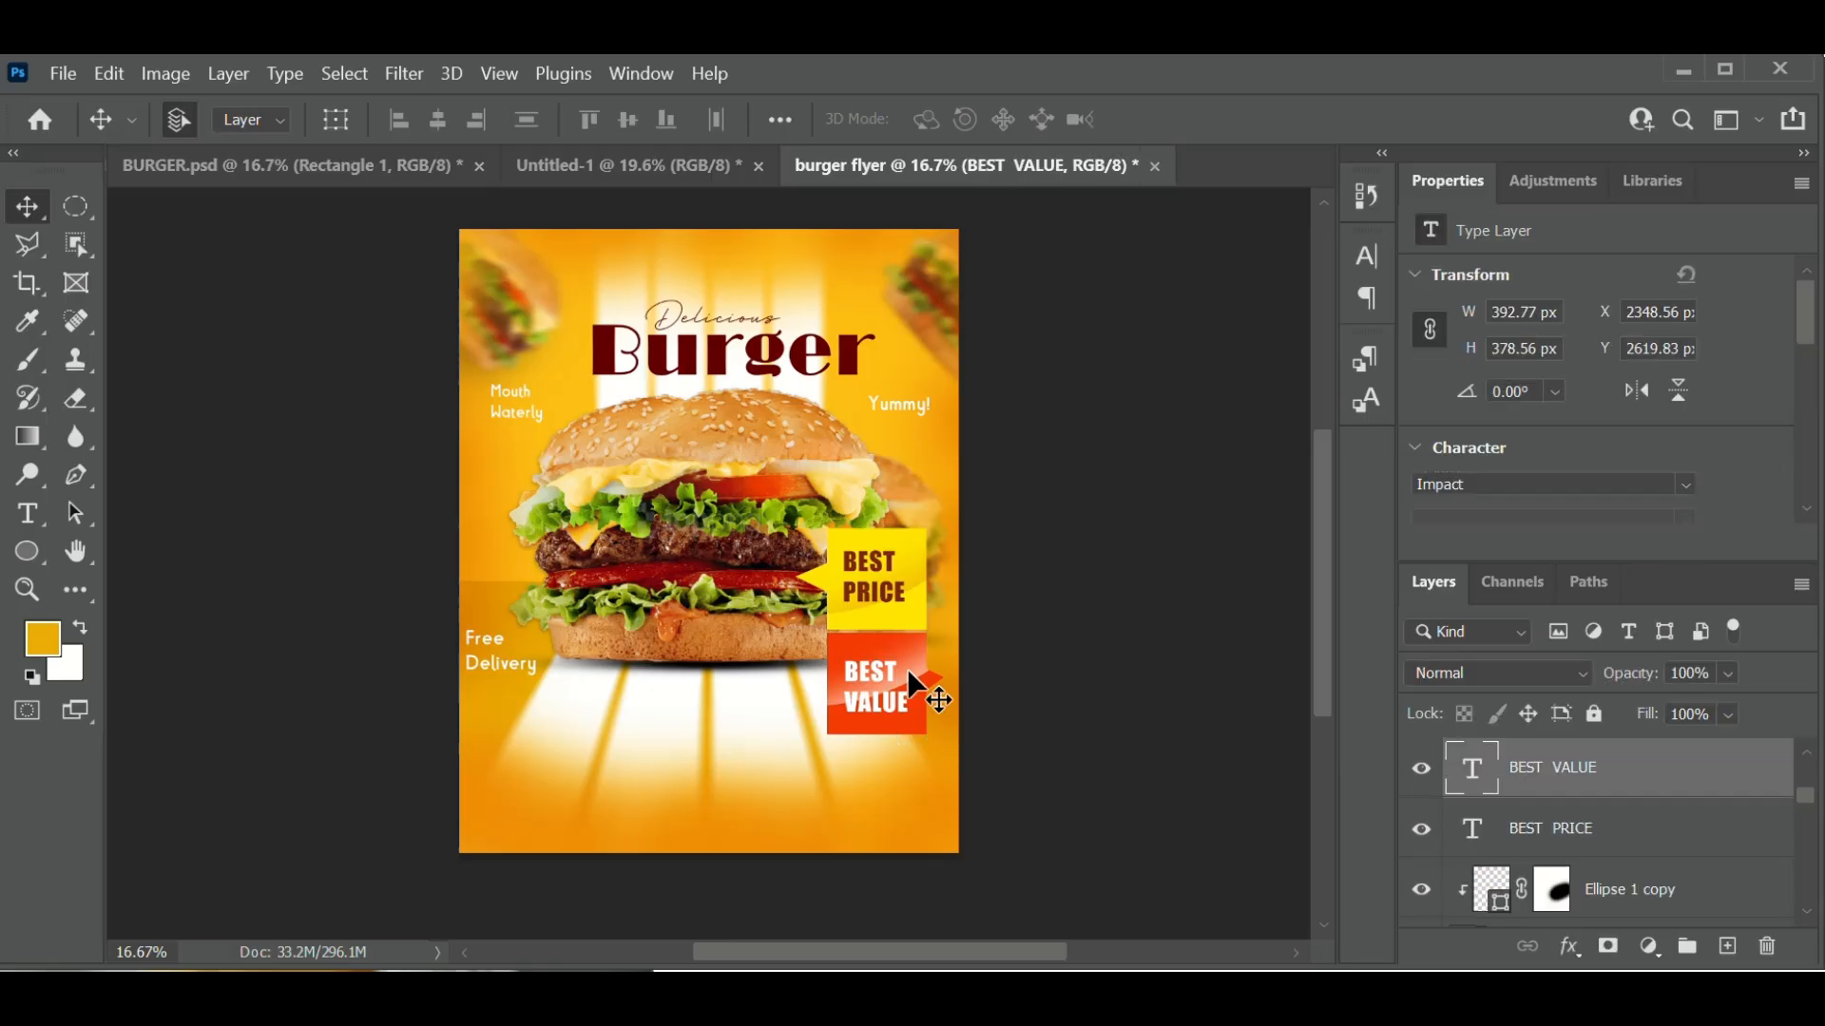
left_click(914, 680)
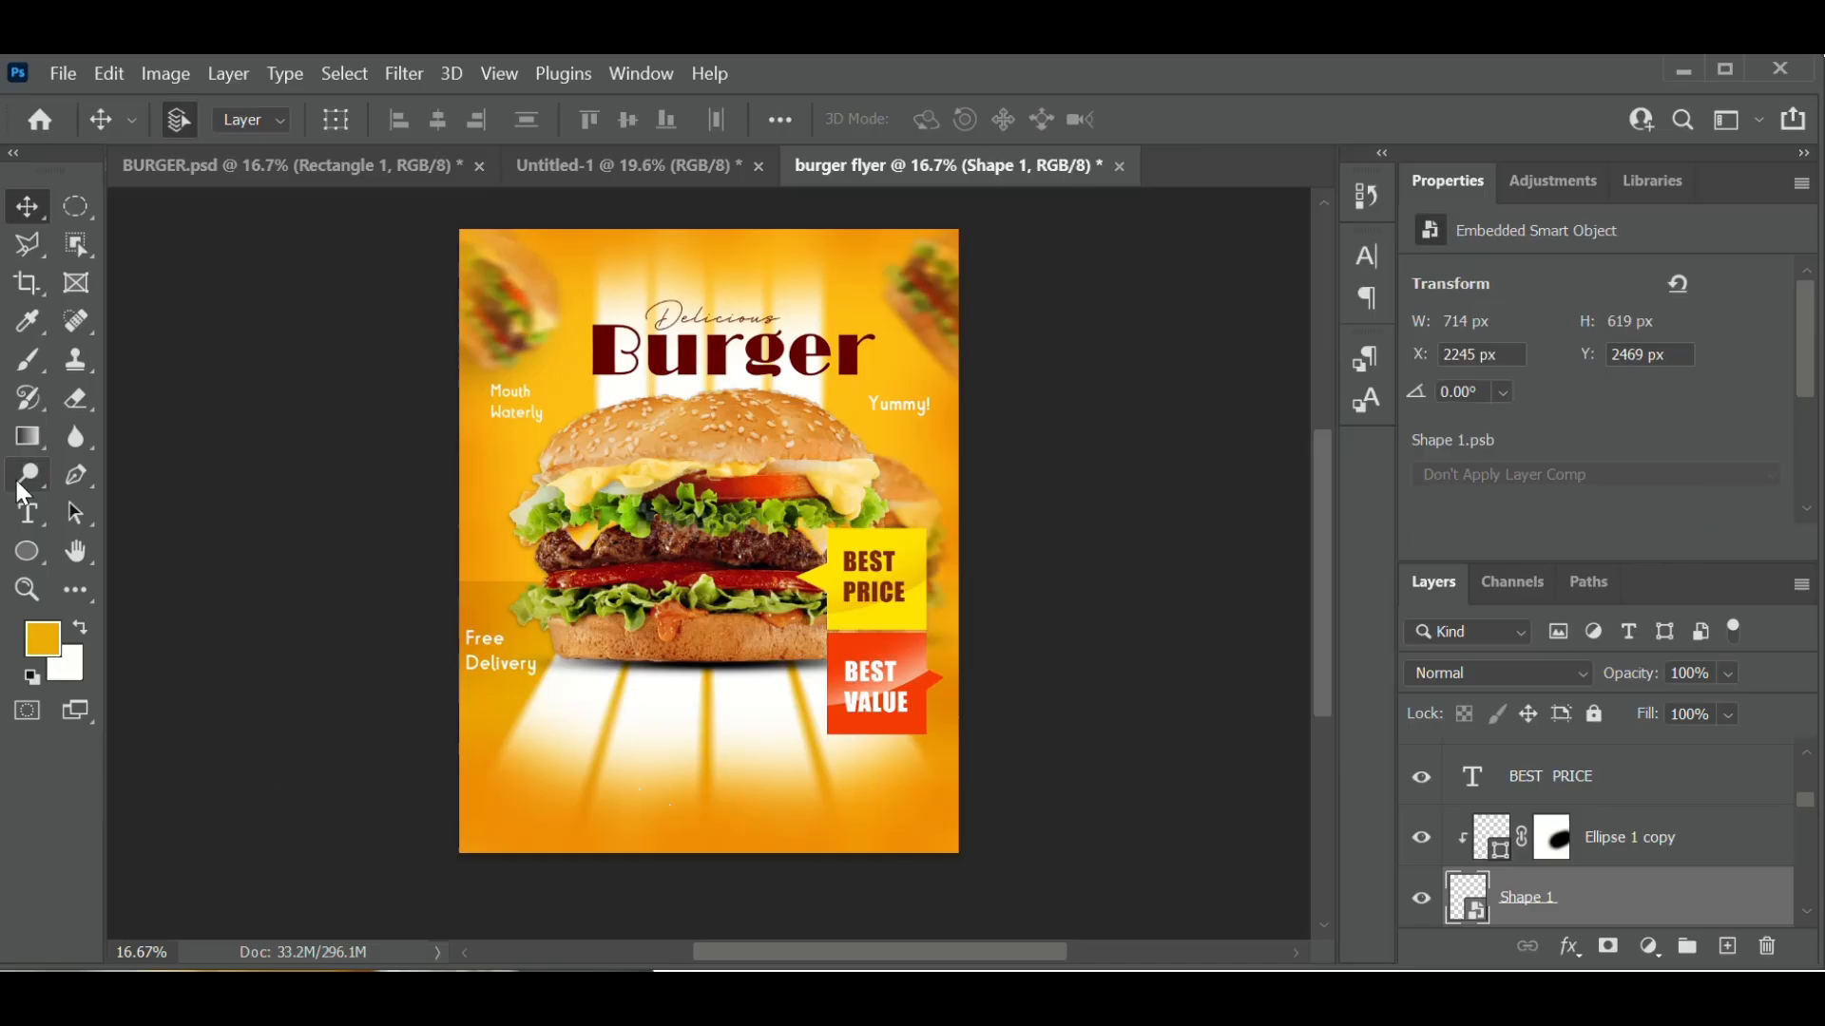
left_click(82, 470)
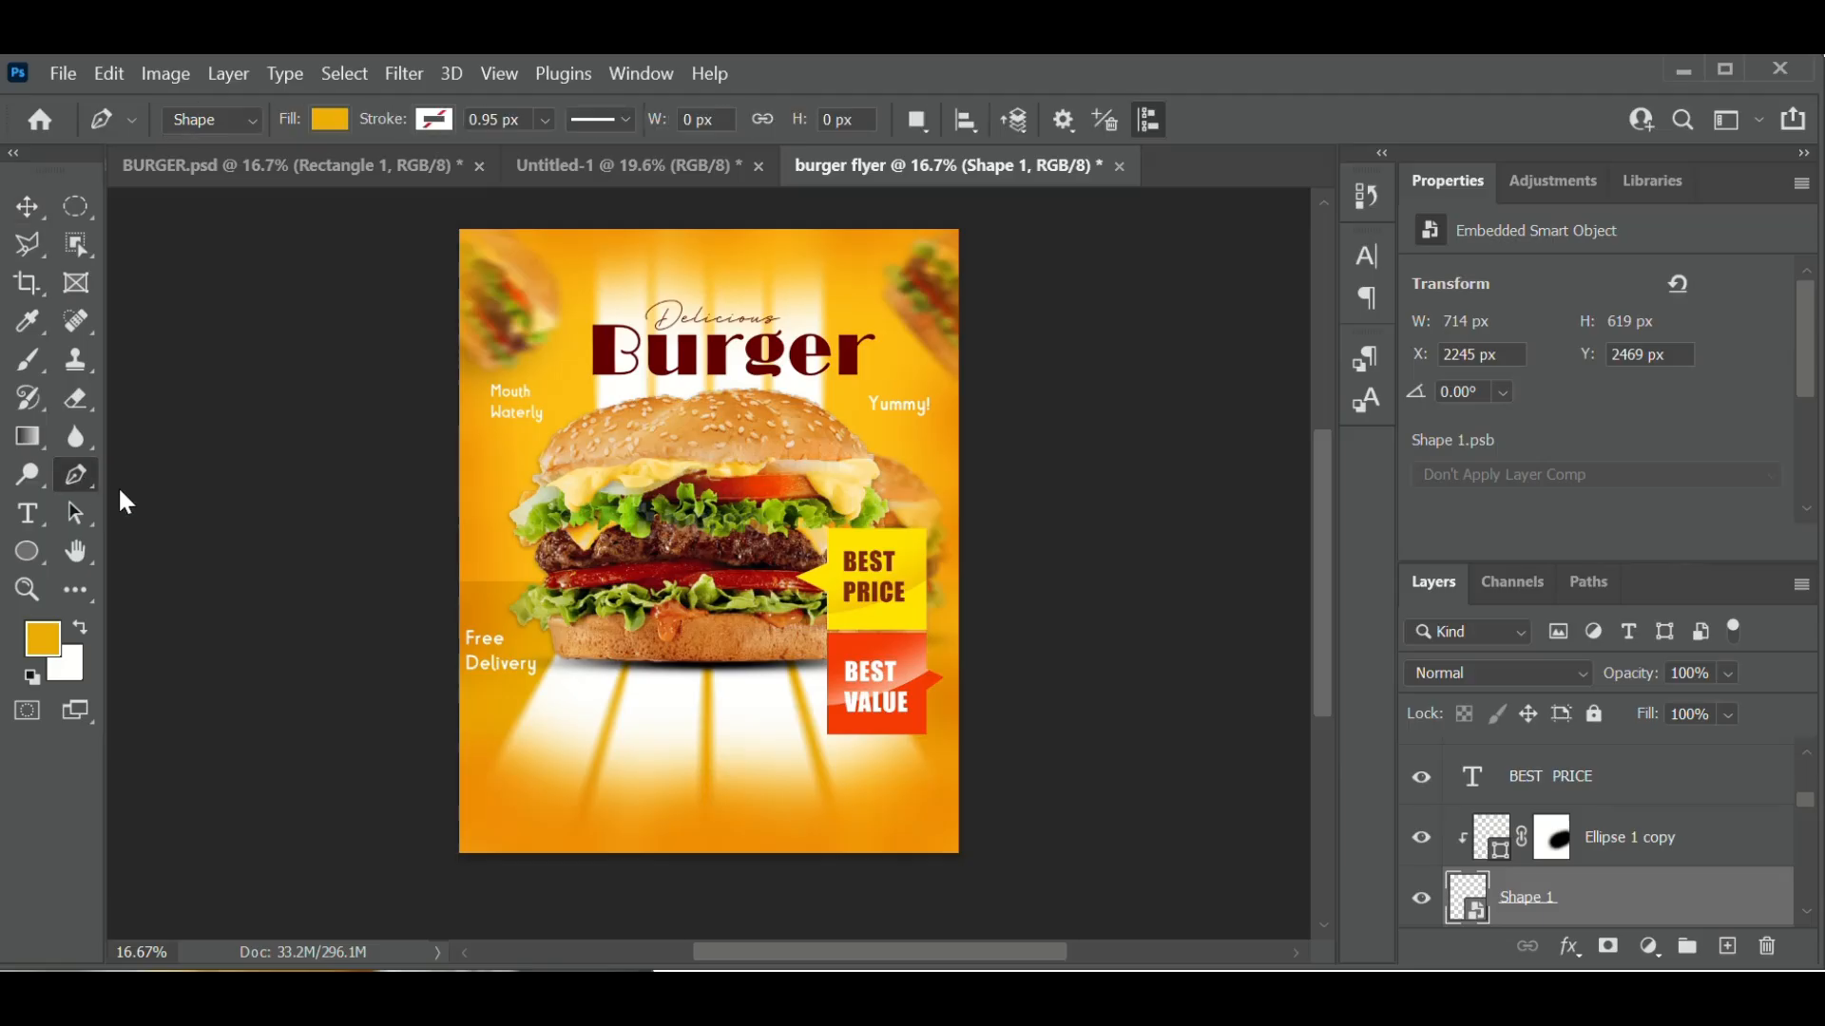
- Draw a four-cornered fold shape beneath the BEST VALUE tab's bottom edge
left_click(829, 733)
left_click(933, 768)
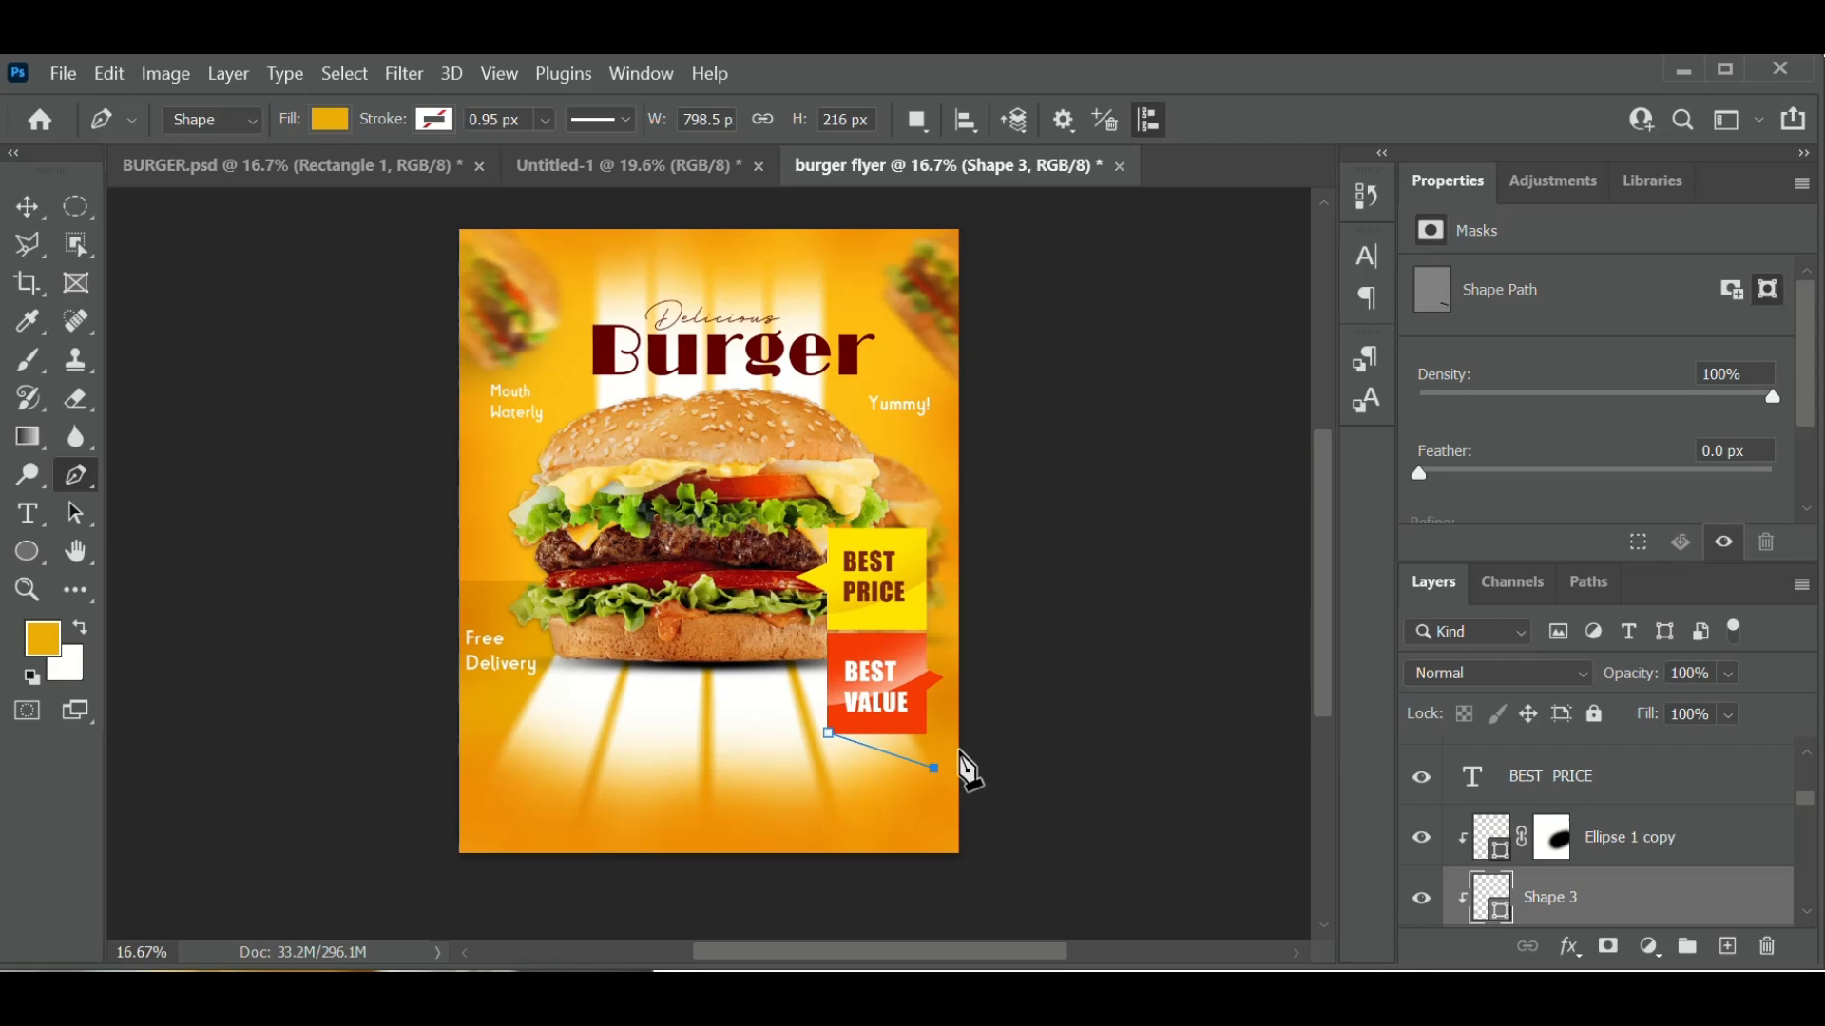
left_click(959, 751)
left_click(927, 737)
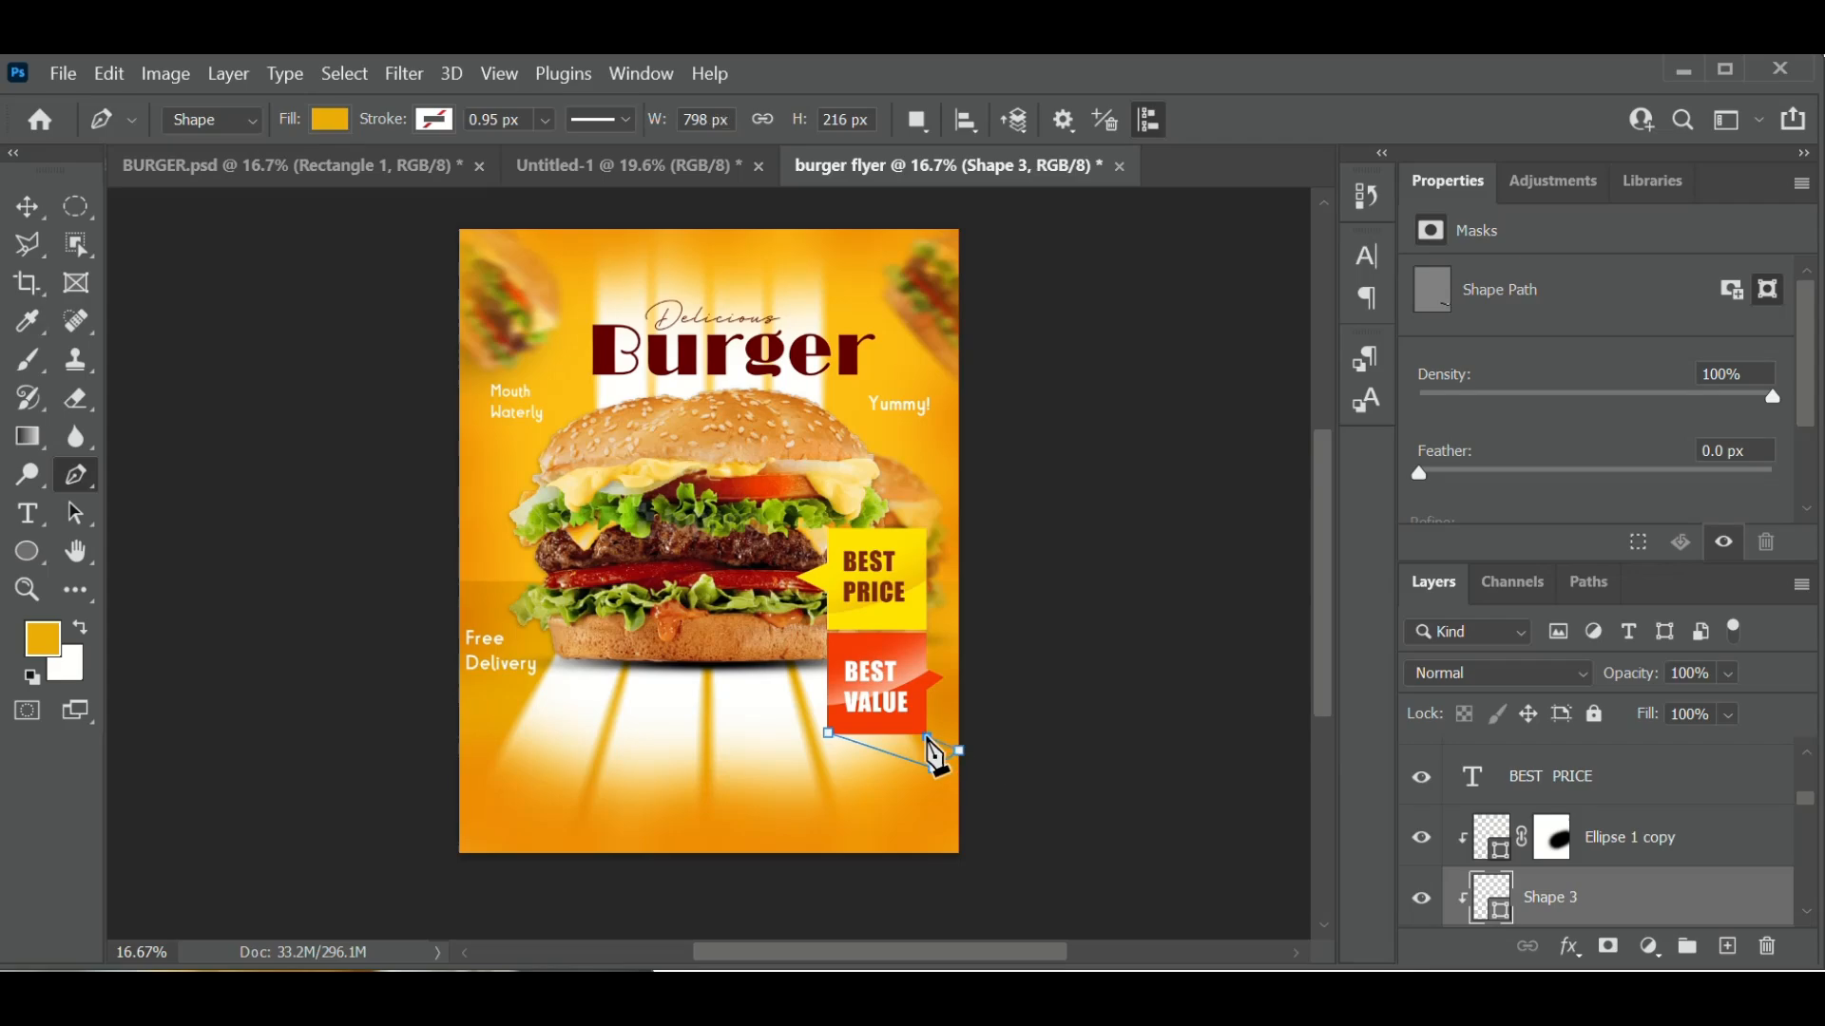
left_click(830, 737)
- Duplicate the fold shape layer as Shape 3 copy
right_click(1704, 884)
left_click(1397, 157)
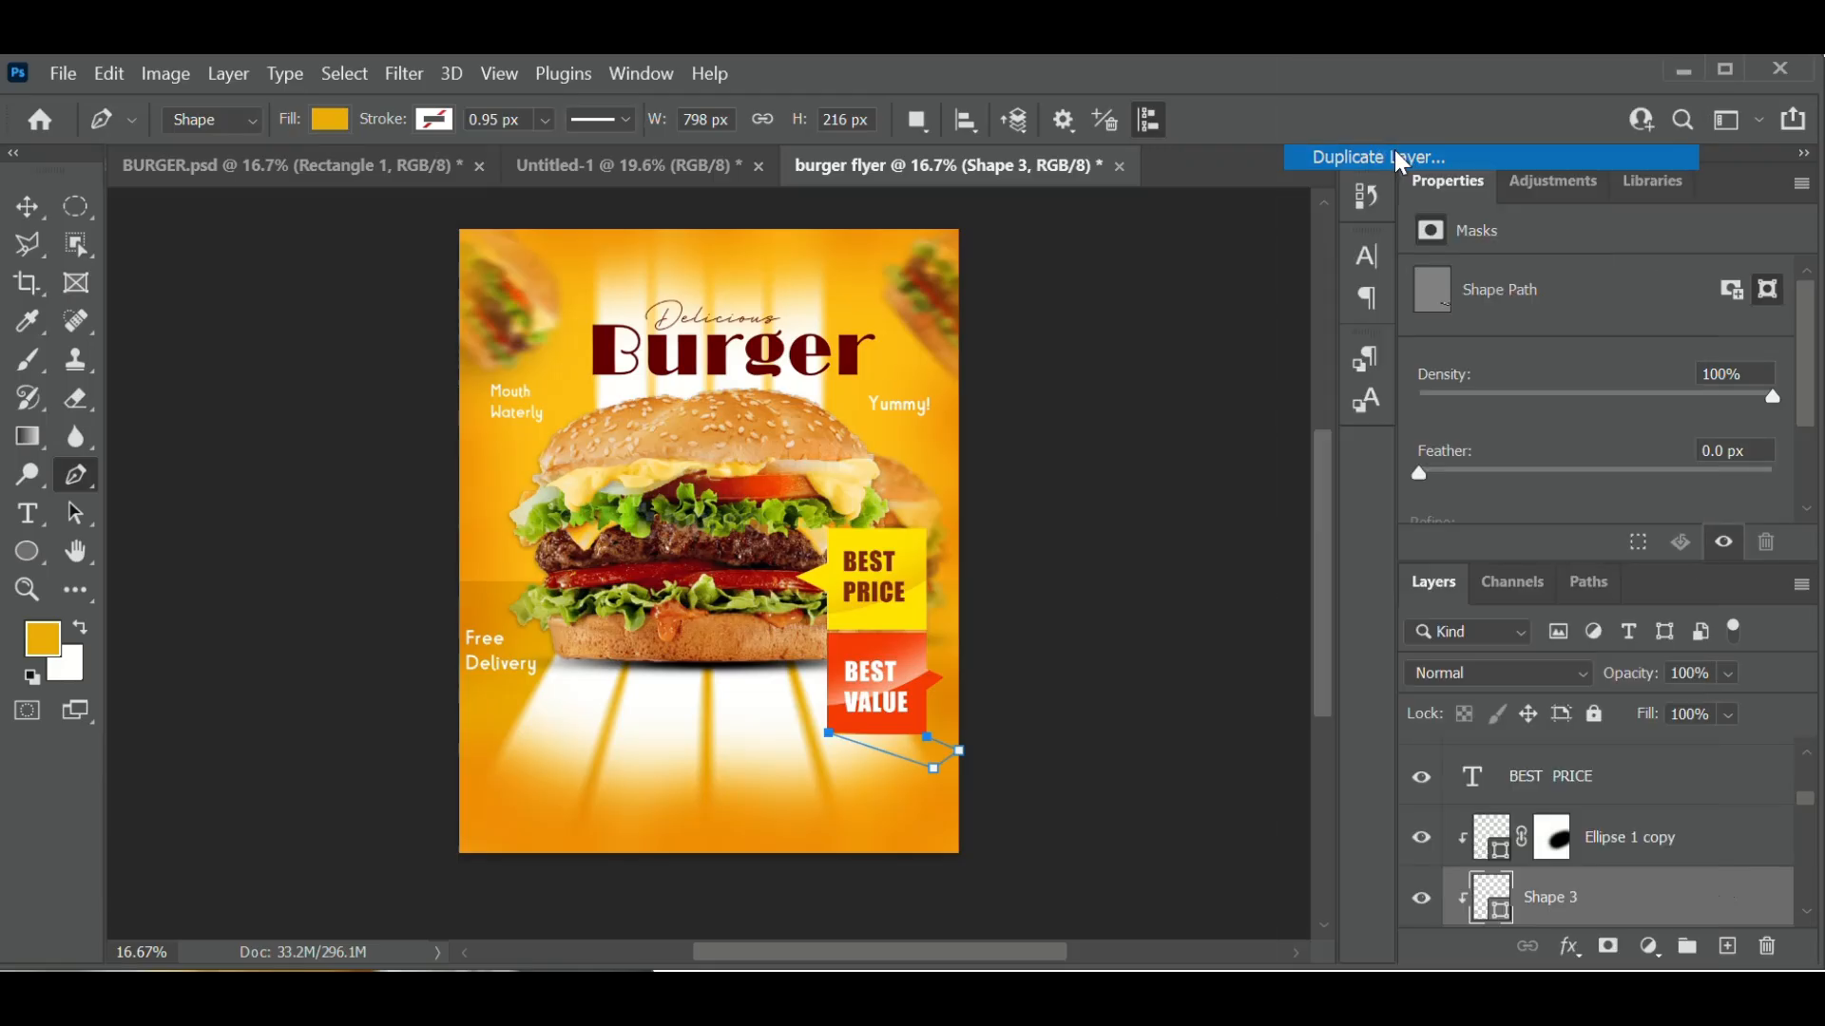
left_click(1145, 252)
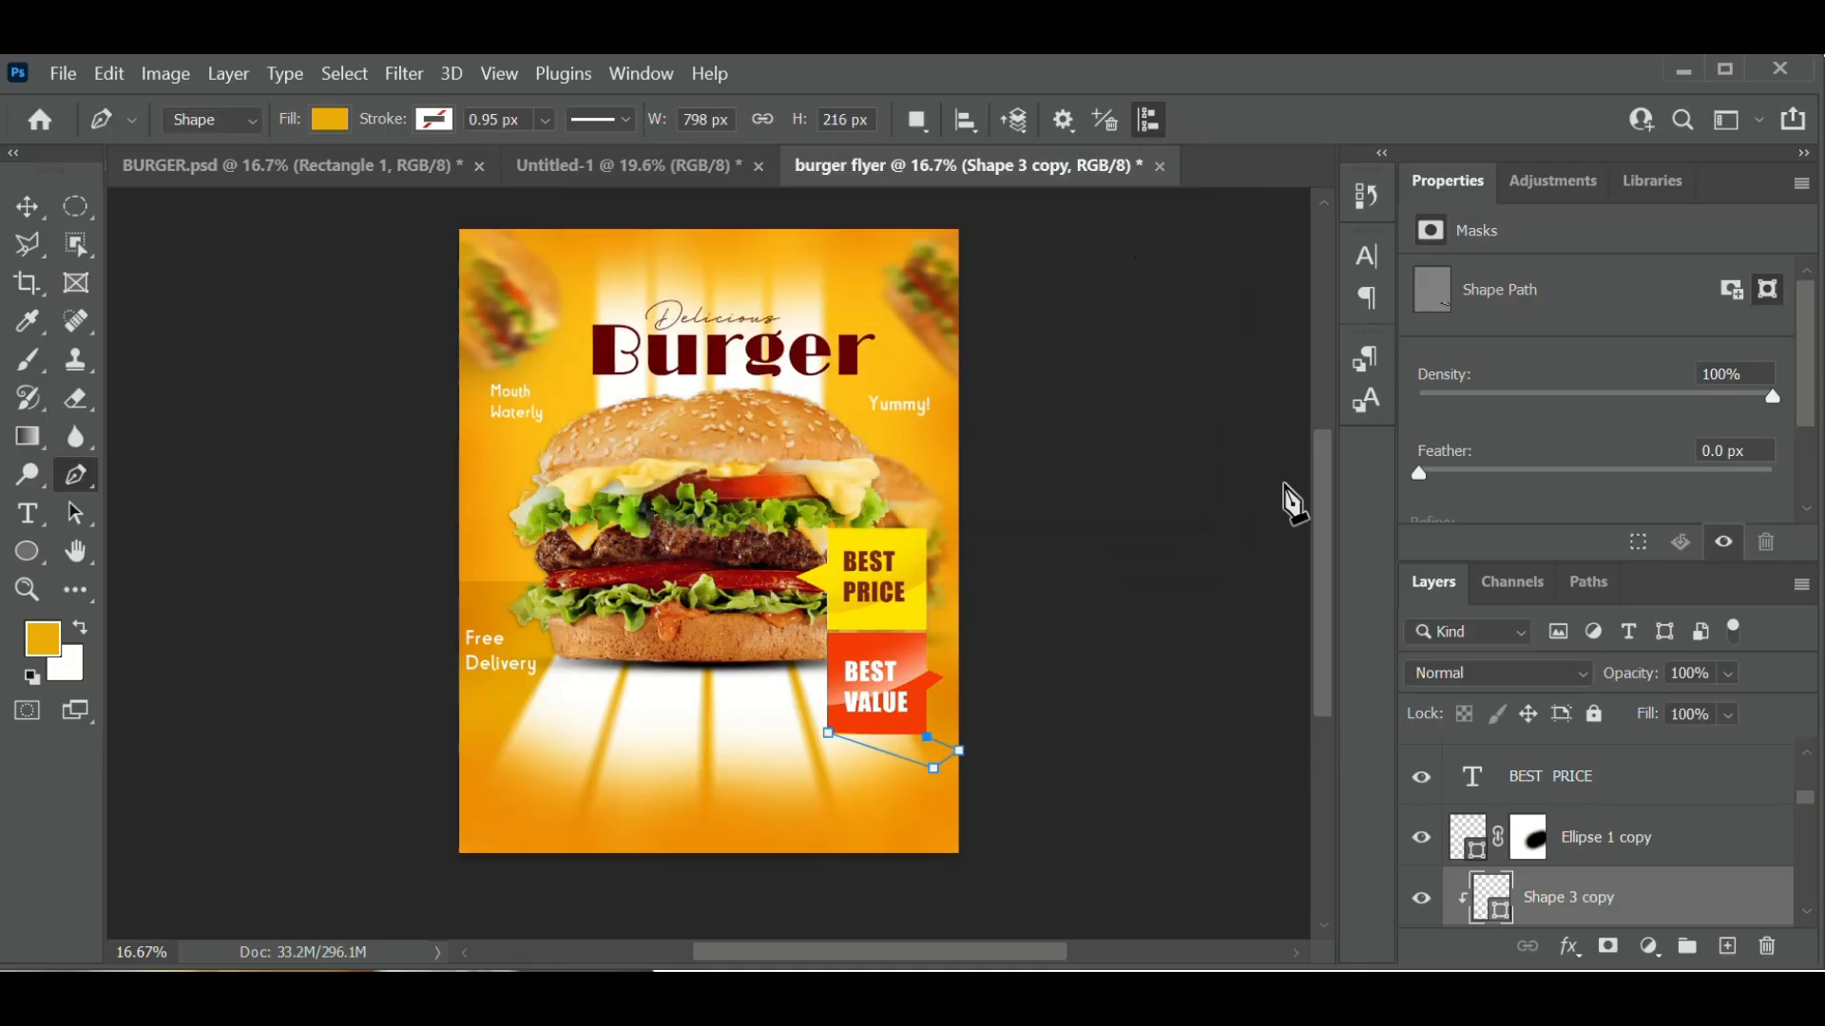
scroll(1650, 887, "up", 3)
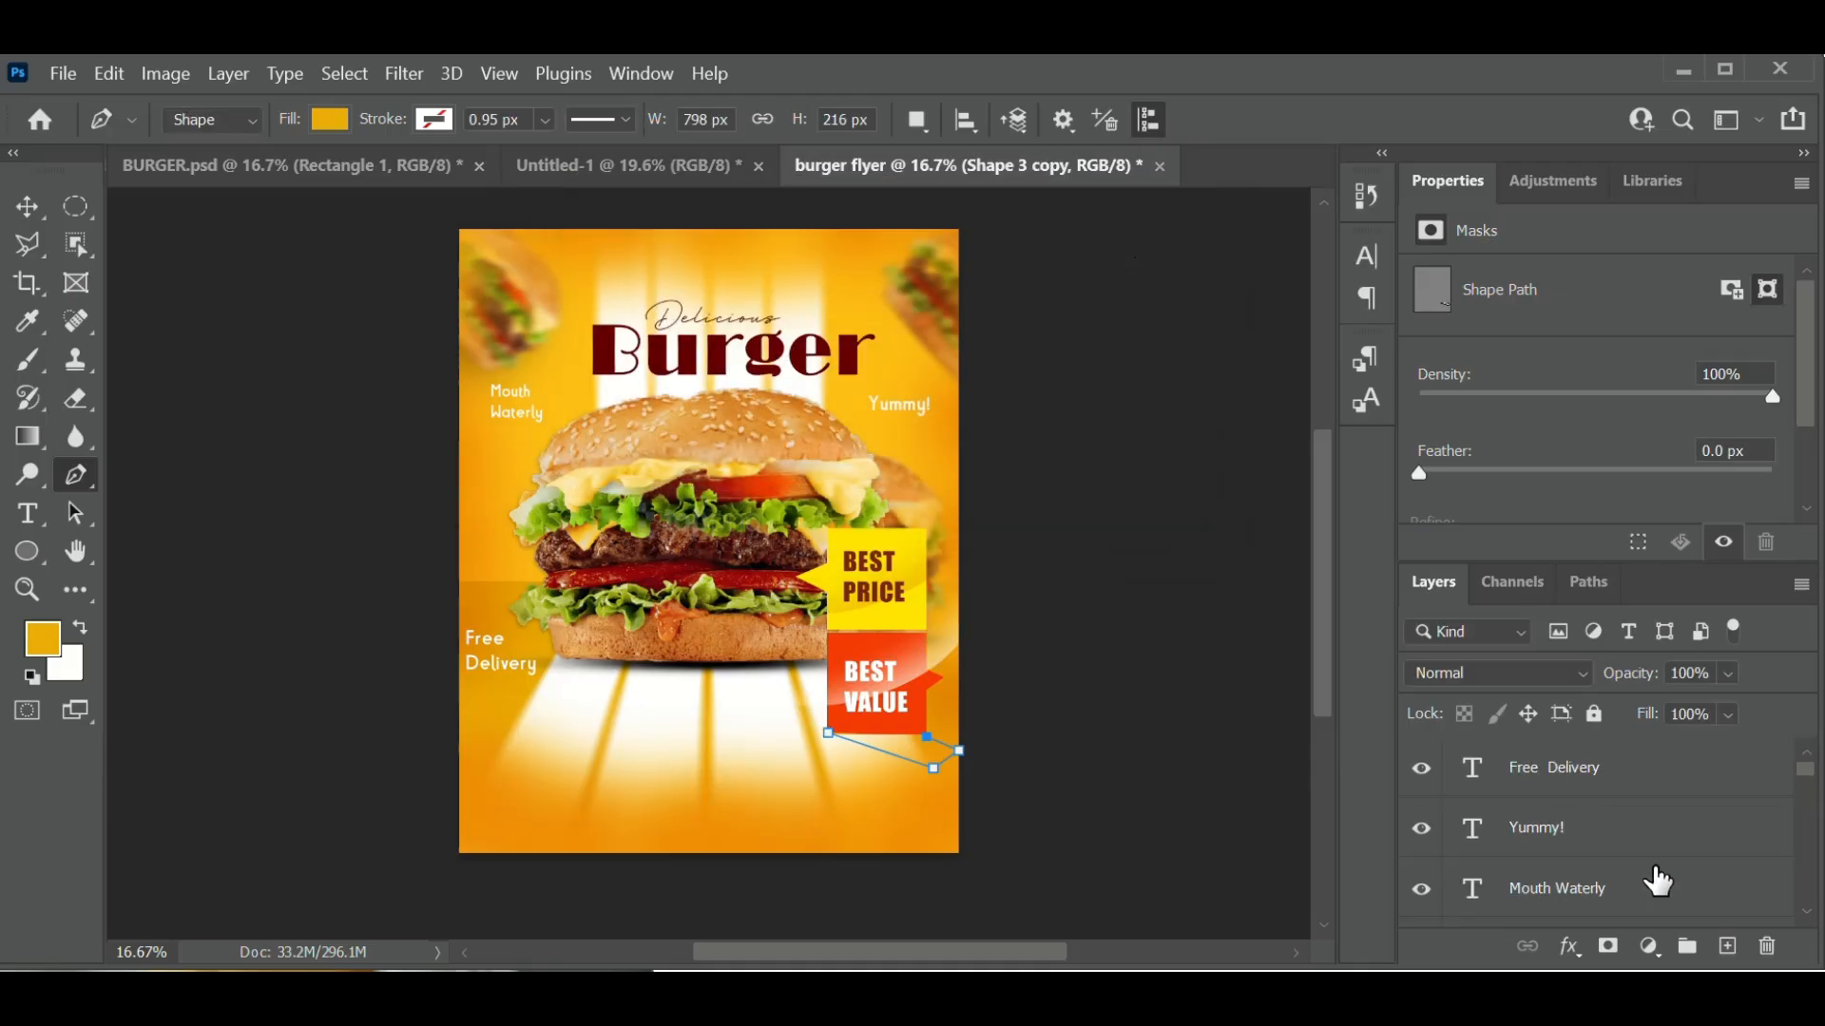
left_click(1675, 785)
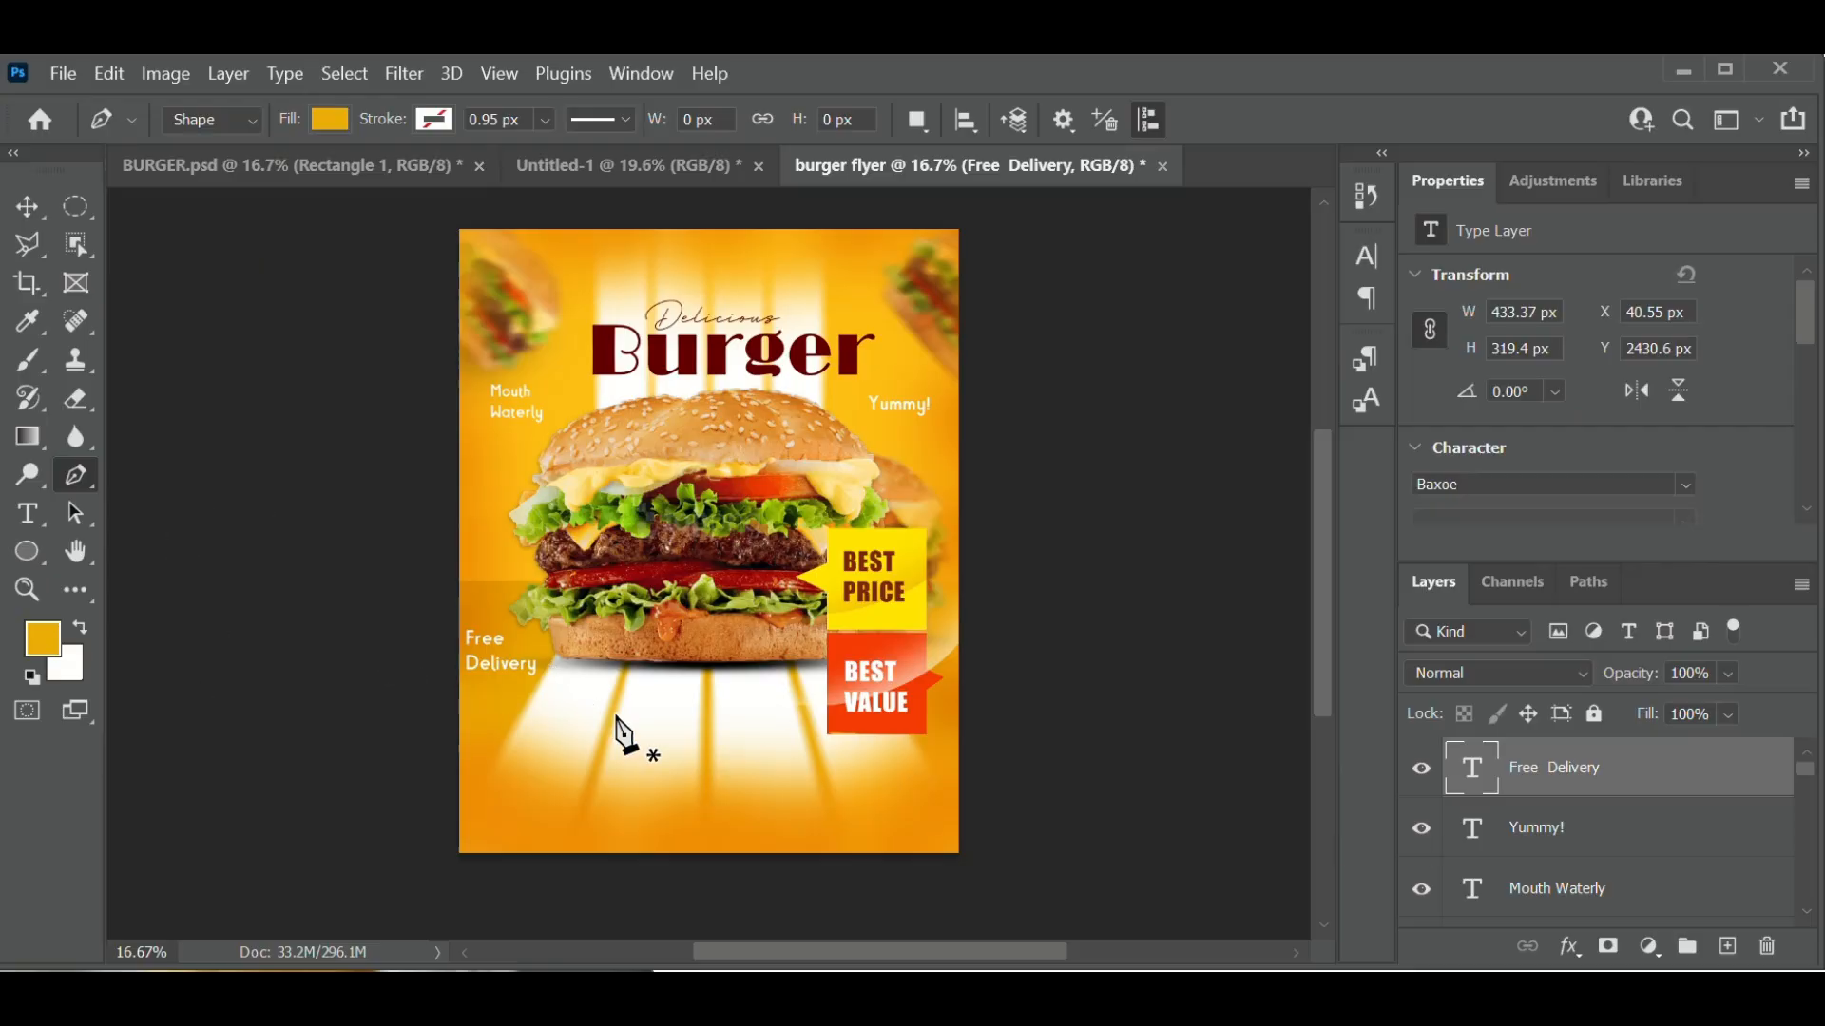
- Draw a new four-cornered fold shape under the BEST VALUE tab
left_click(828, 733)
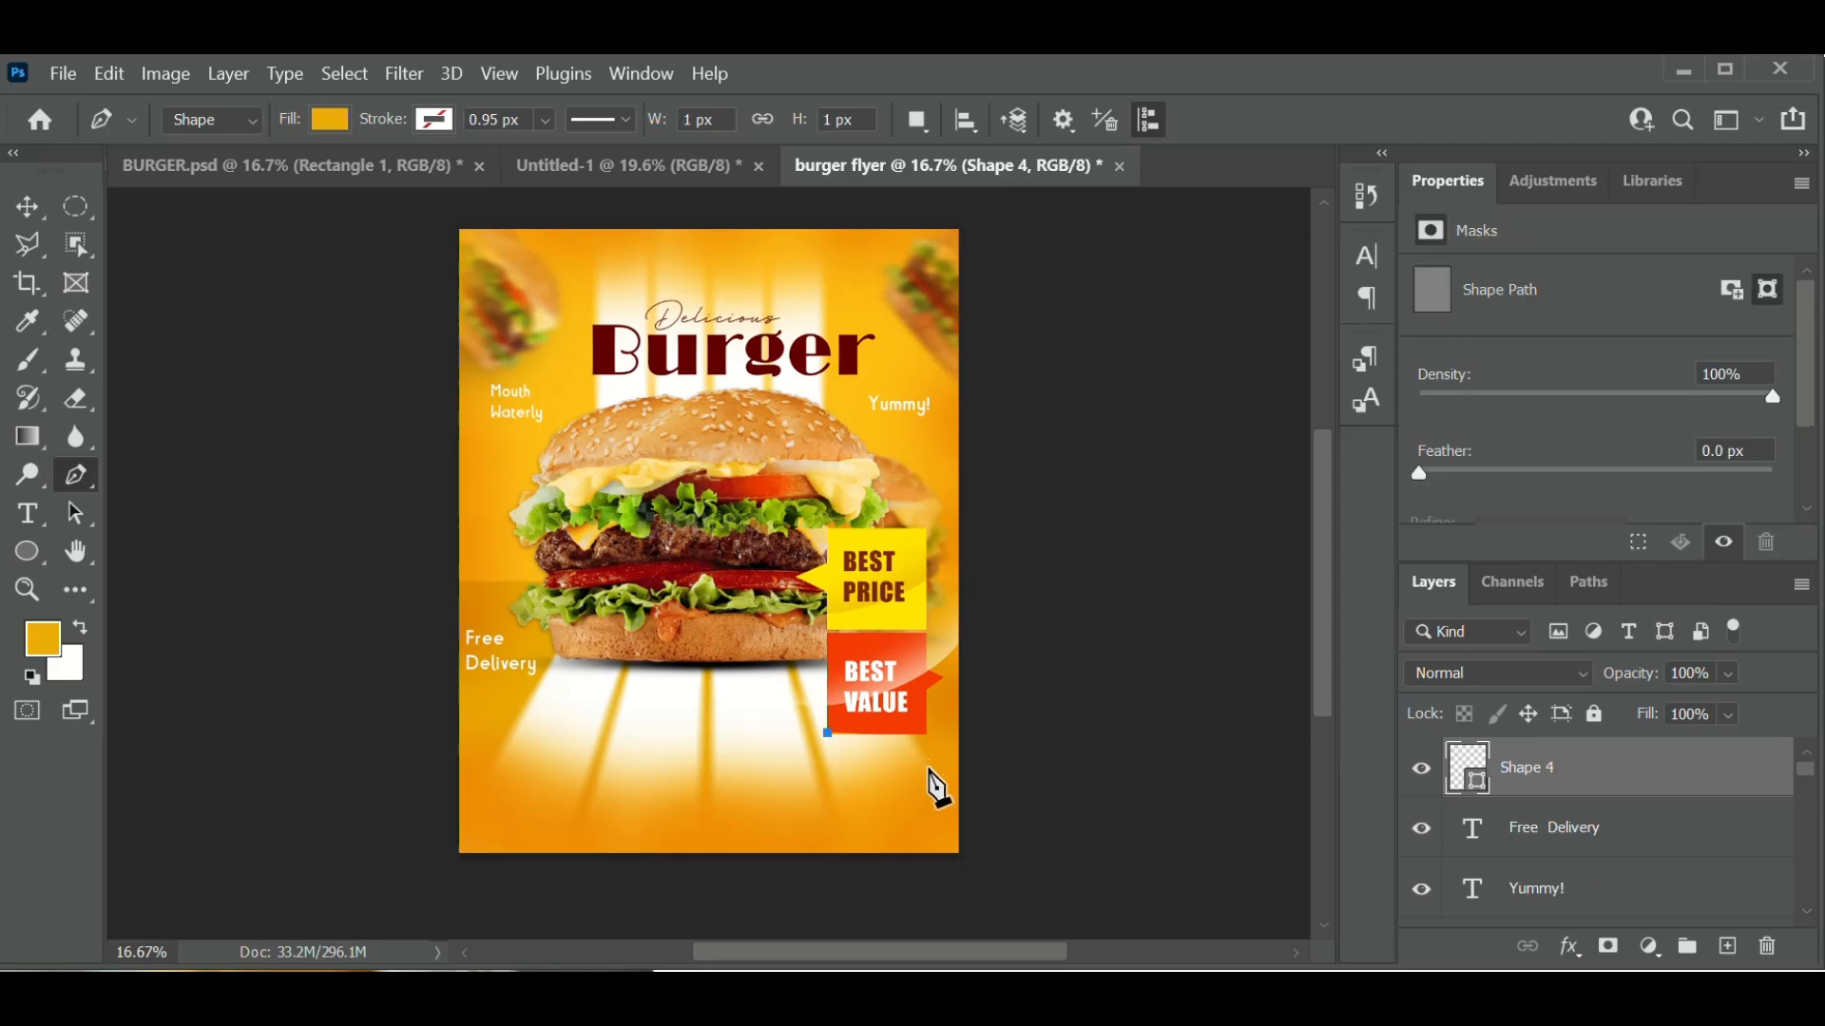
left_click(929, 767)
left_click(956, 750)
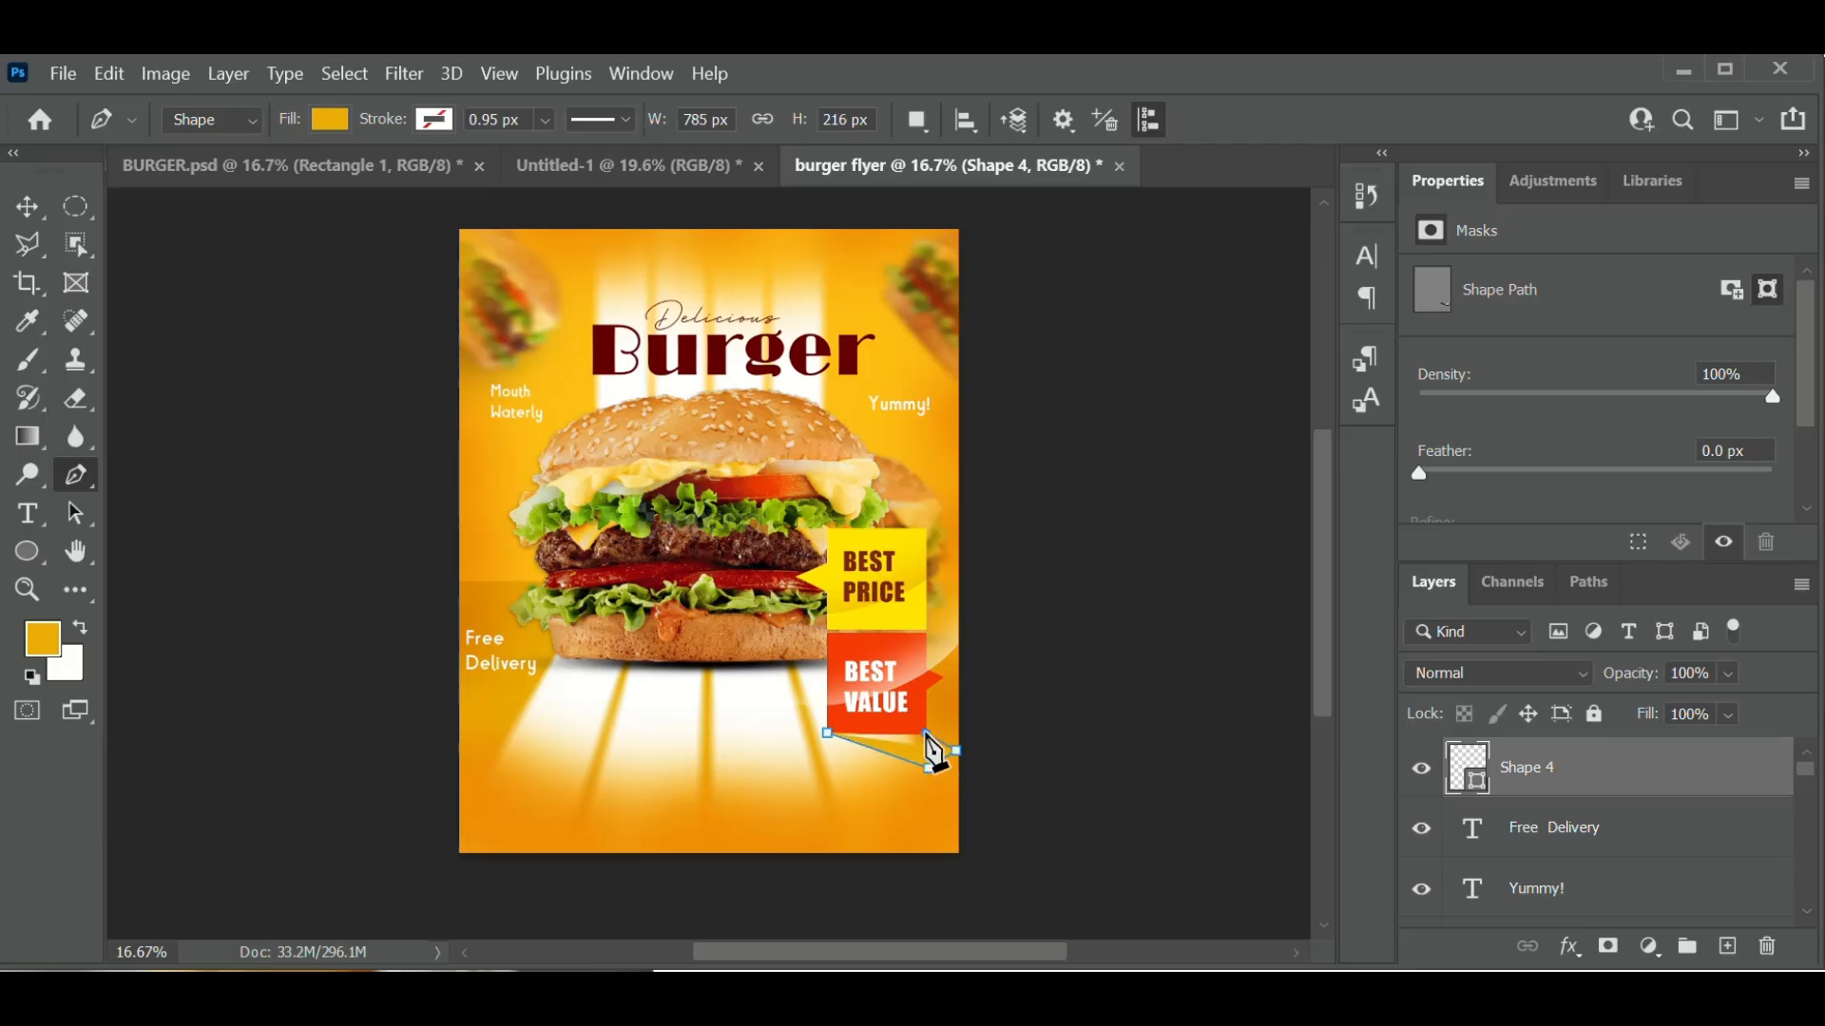
left_click(927, 732)
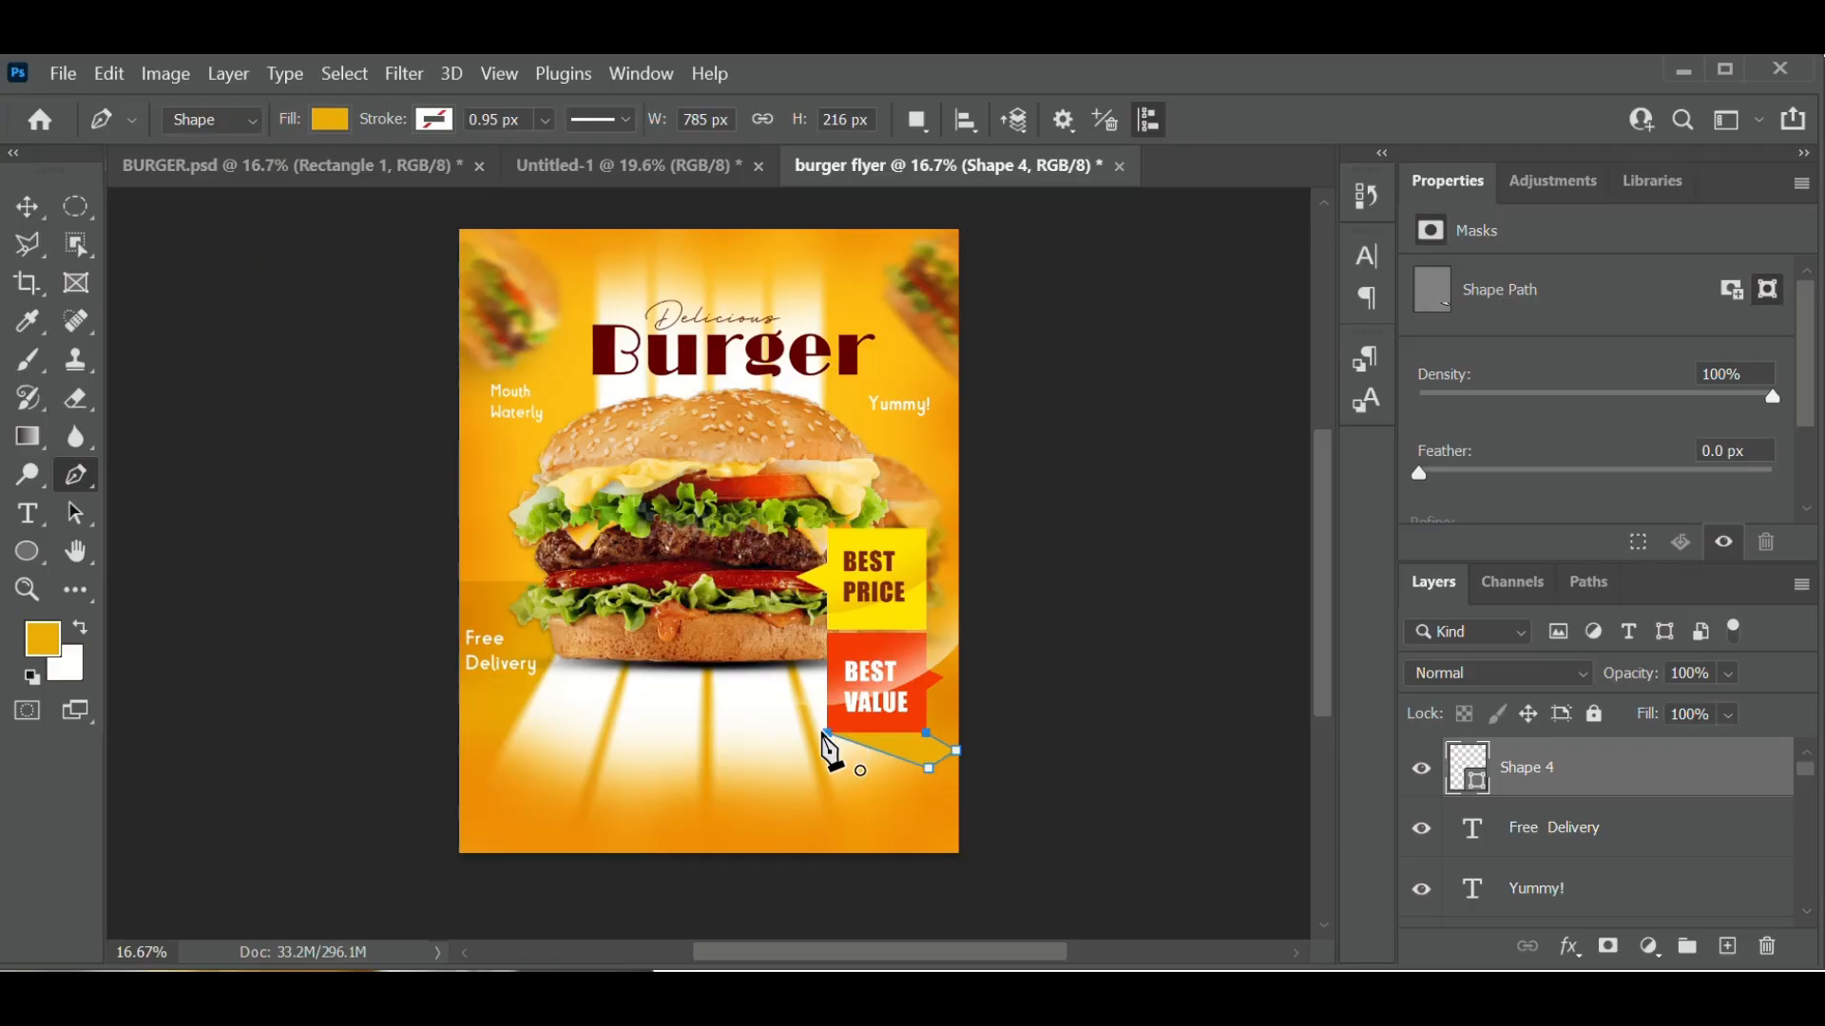
left_click(827, 734)
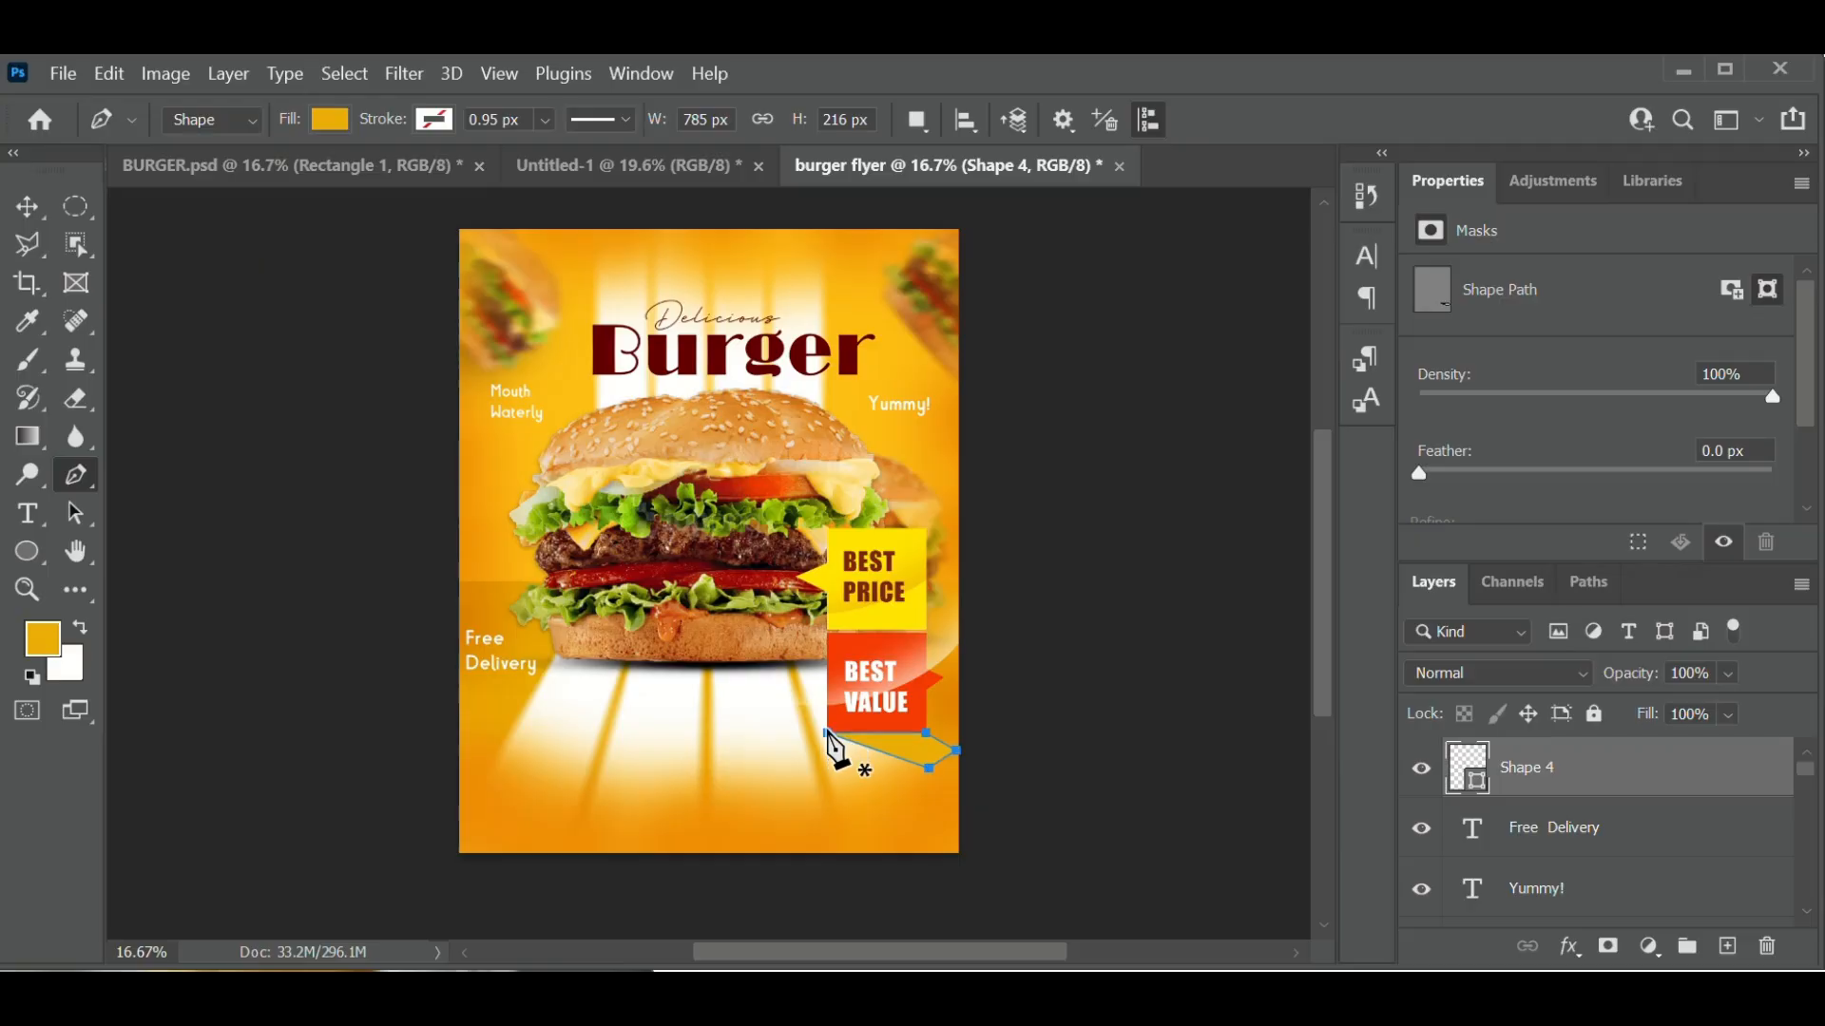
- Fill the new fold shape with near-black #111111
double_click(1468, 777)
left_click(1113, 390)
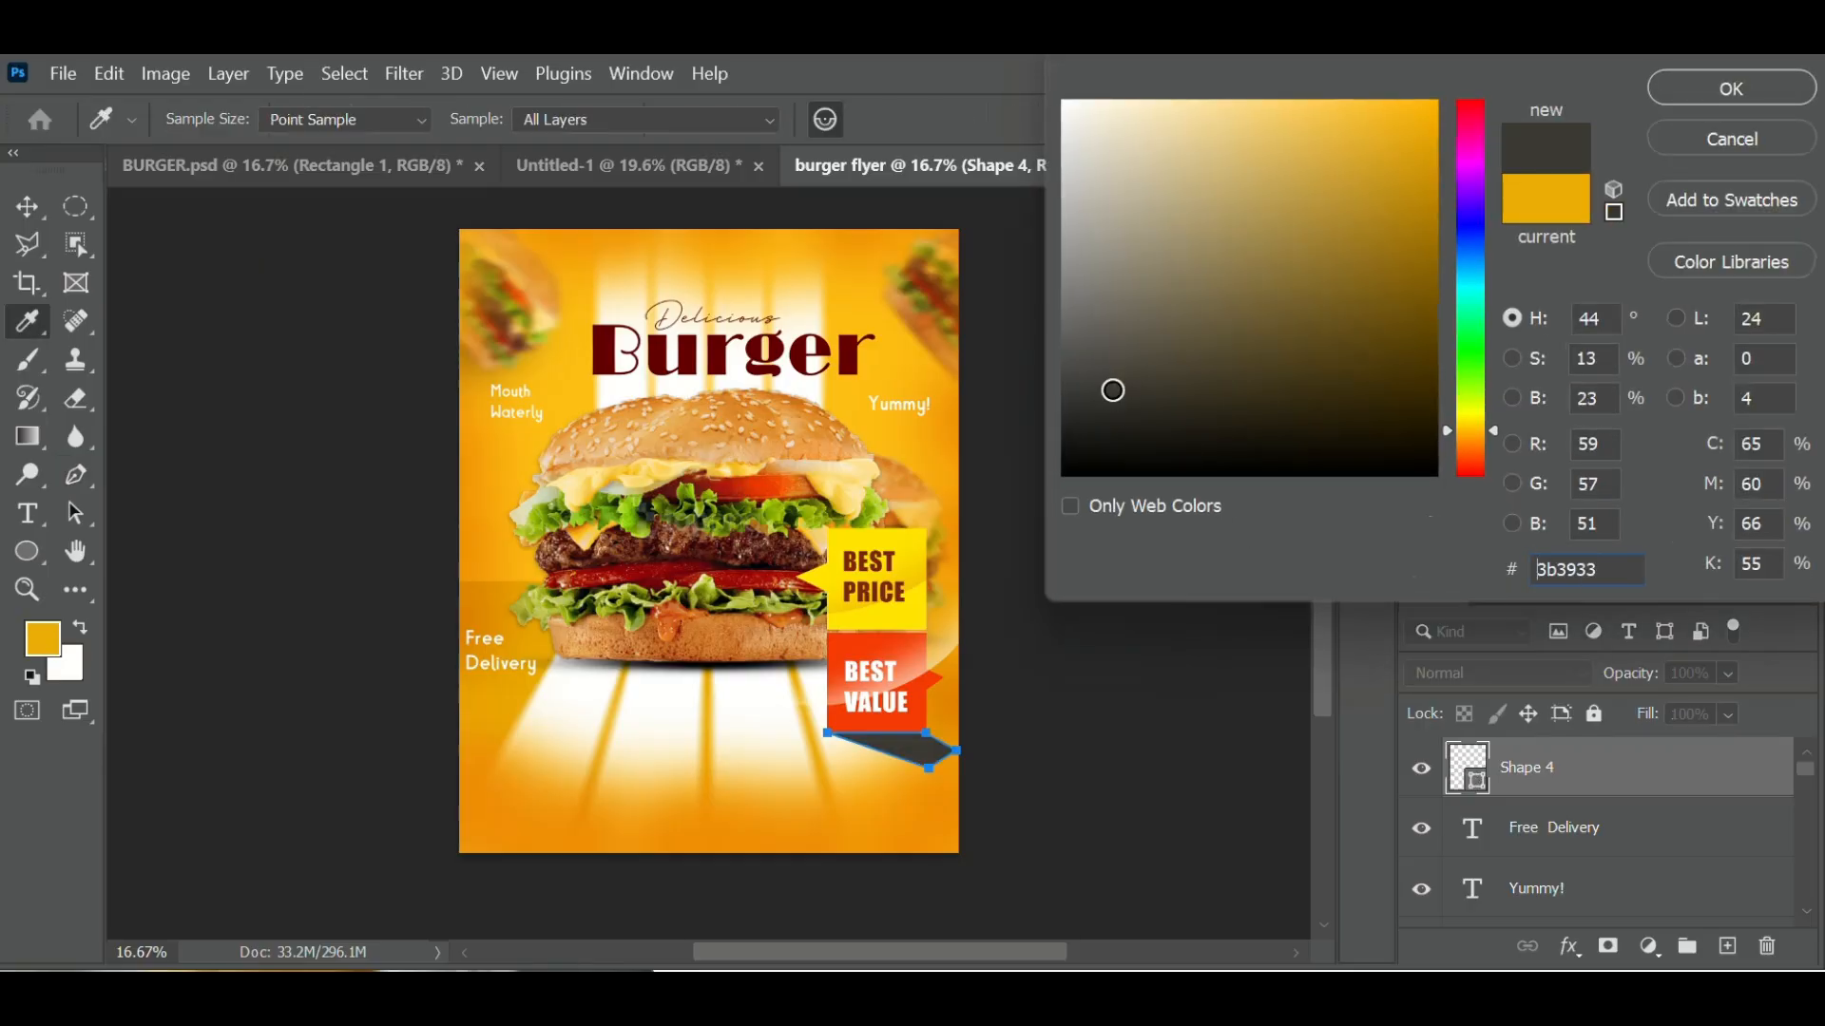
left_click_drag(1112, 389, 1071, 449)
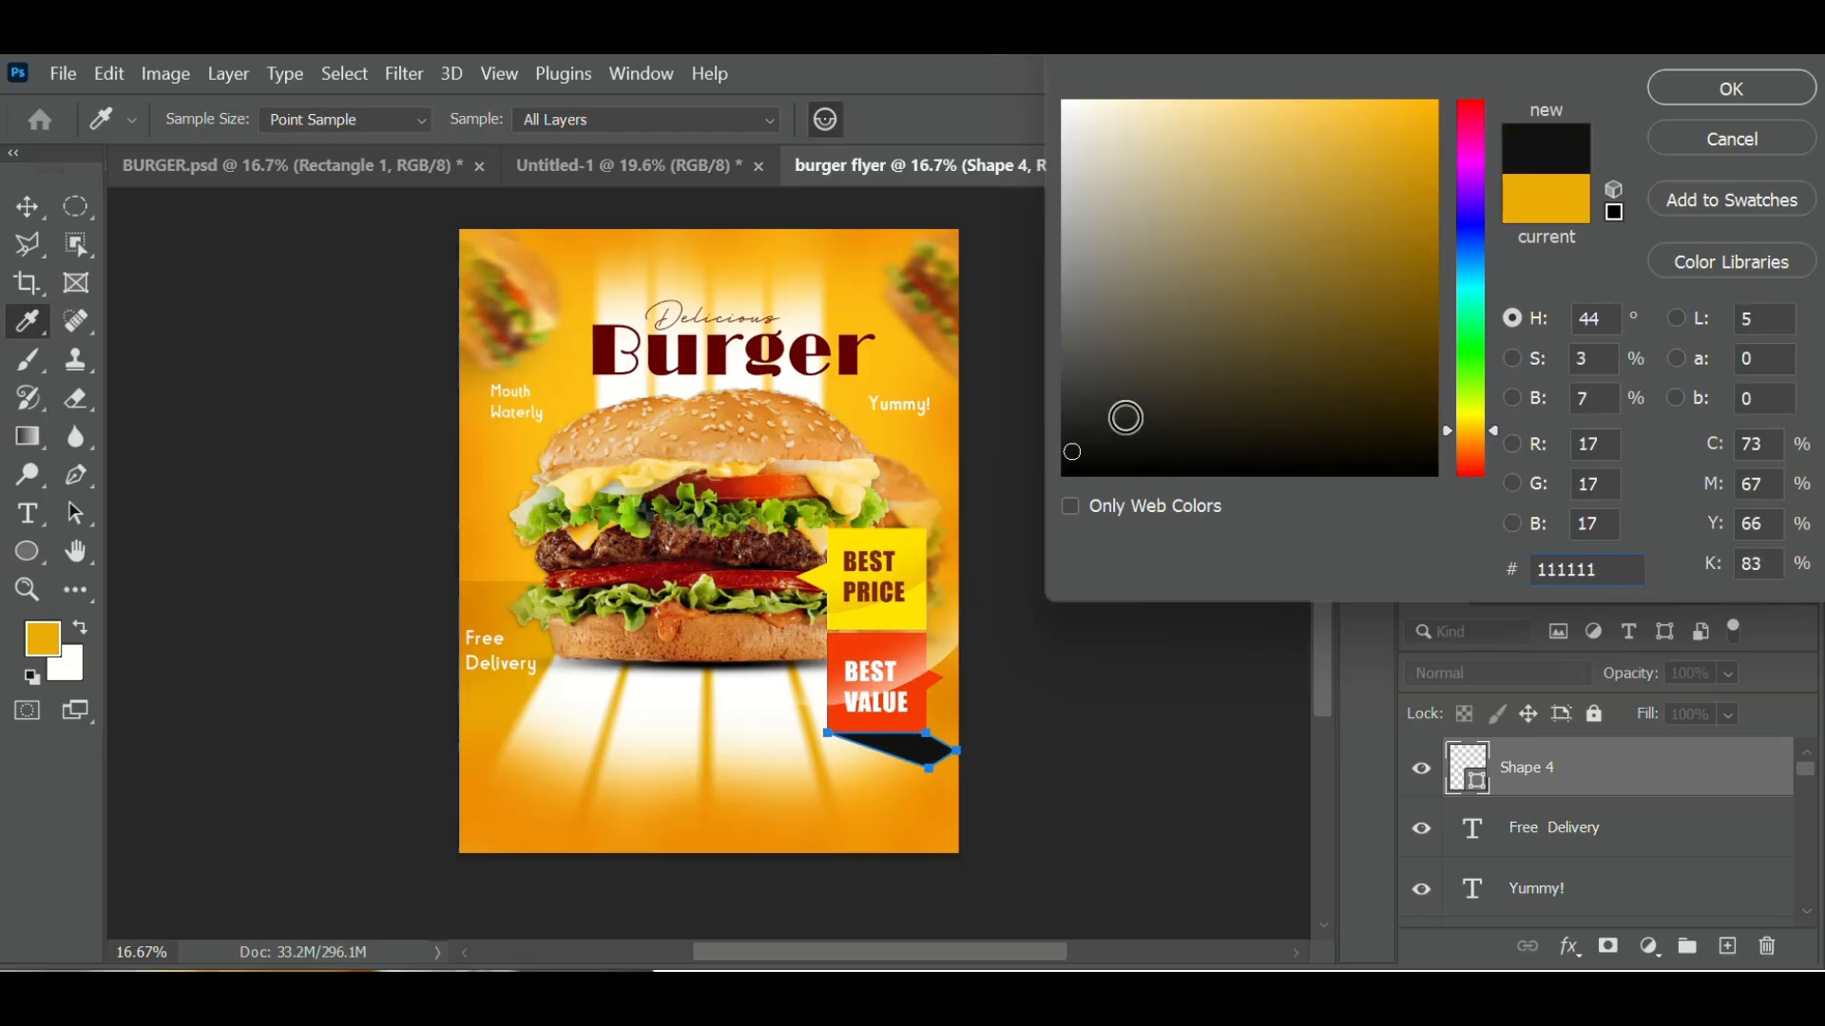
left_click(1740, 87)
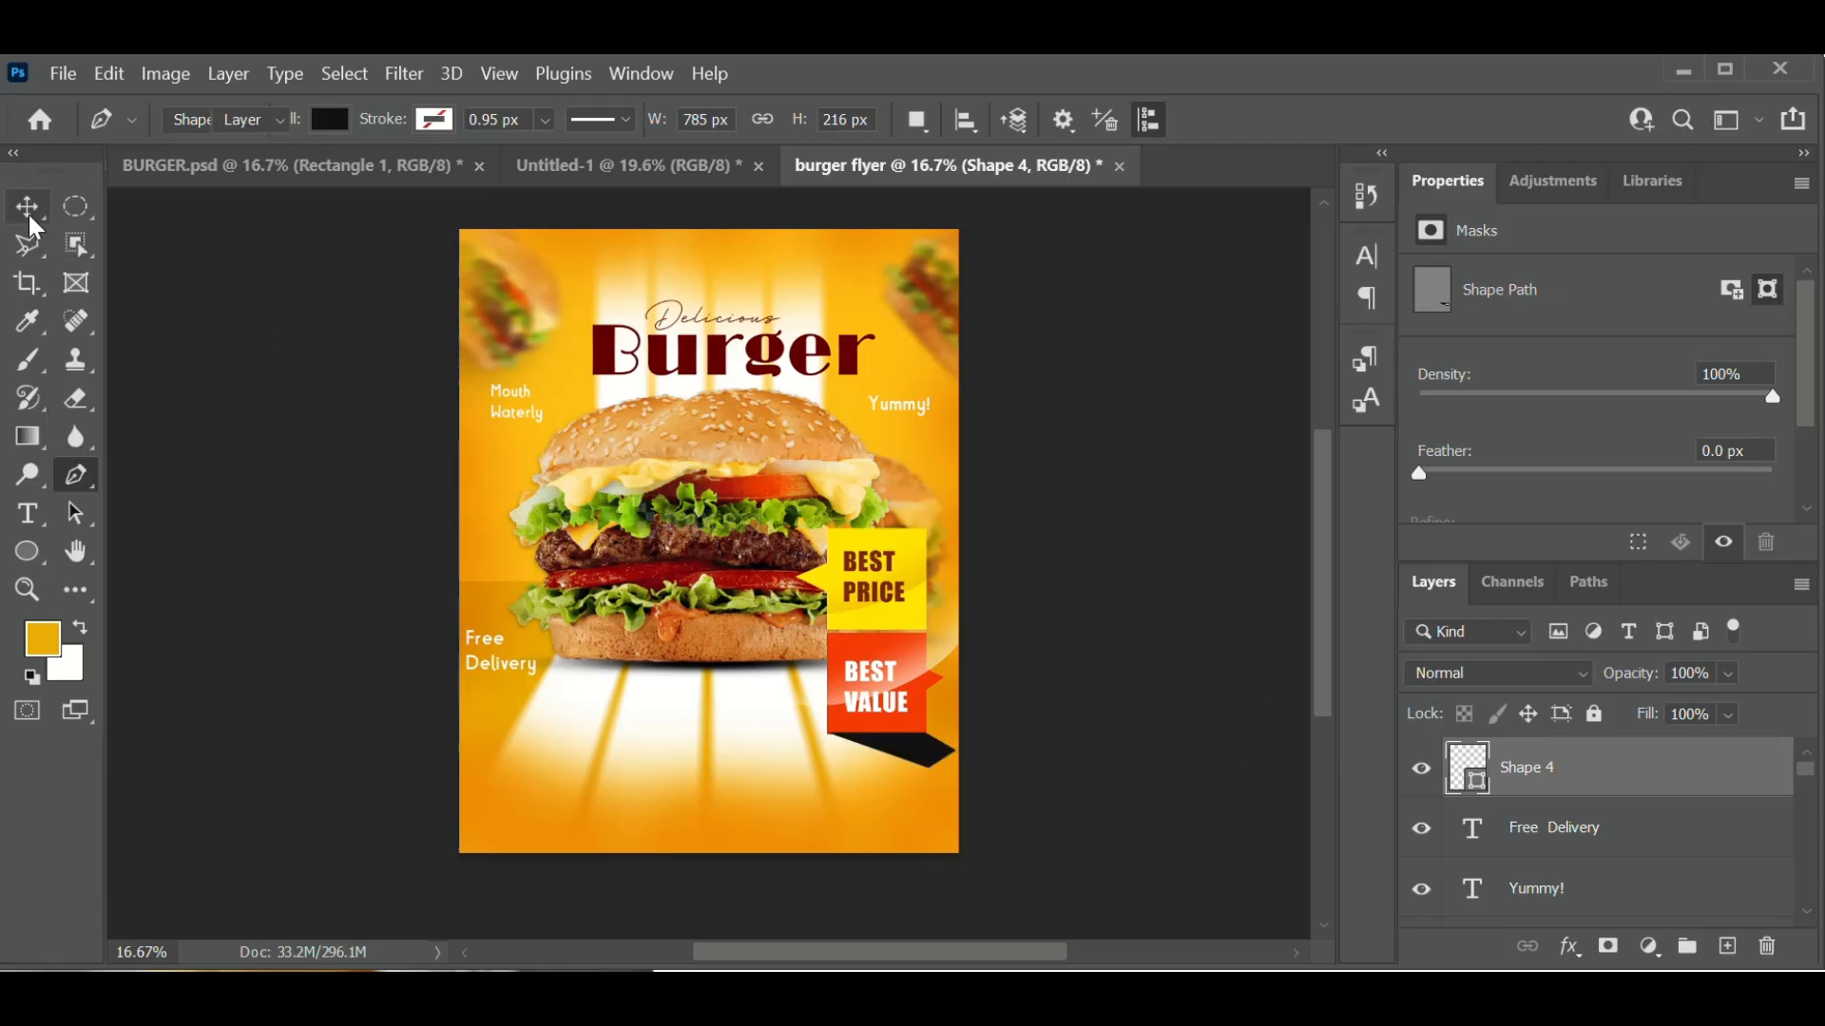
left_click(29, 215)
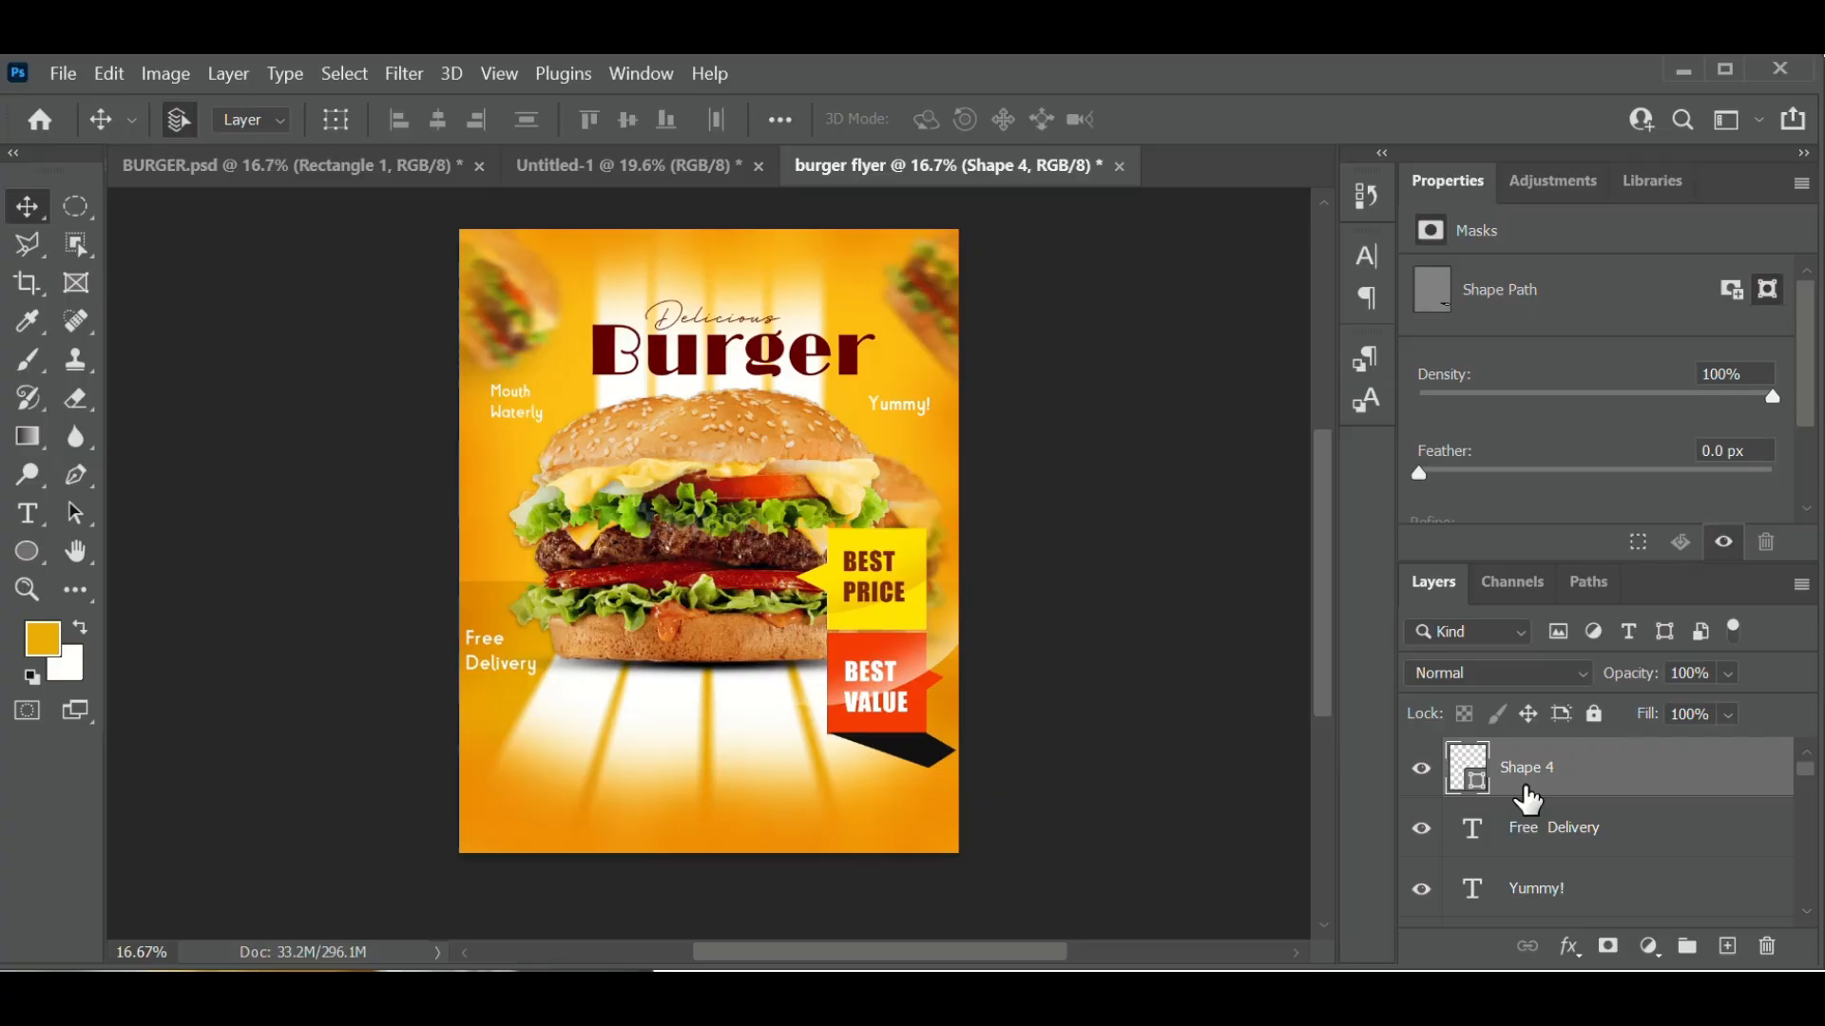
- Add a layer mask to Shape 4, trial a gradient fade on it, then undo the fade
left_click(1606, 947)
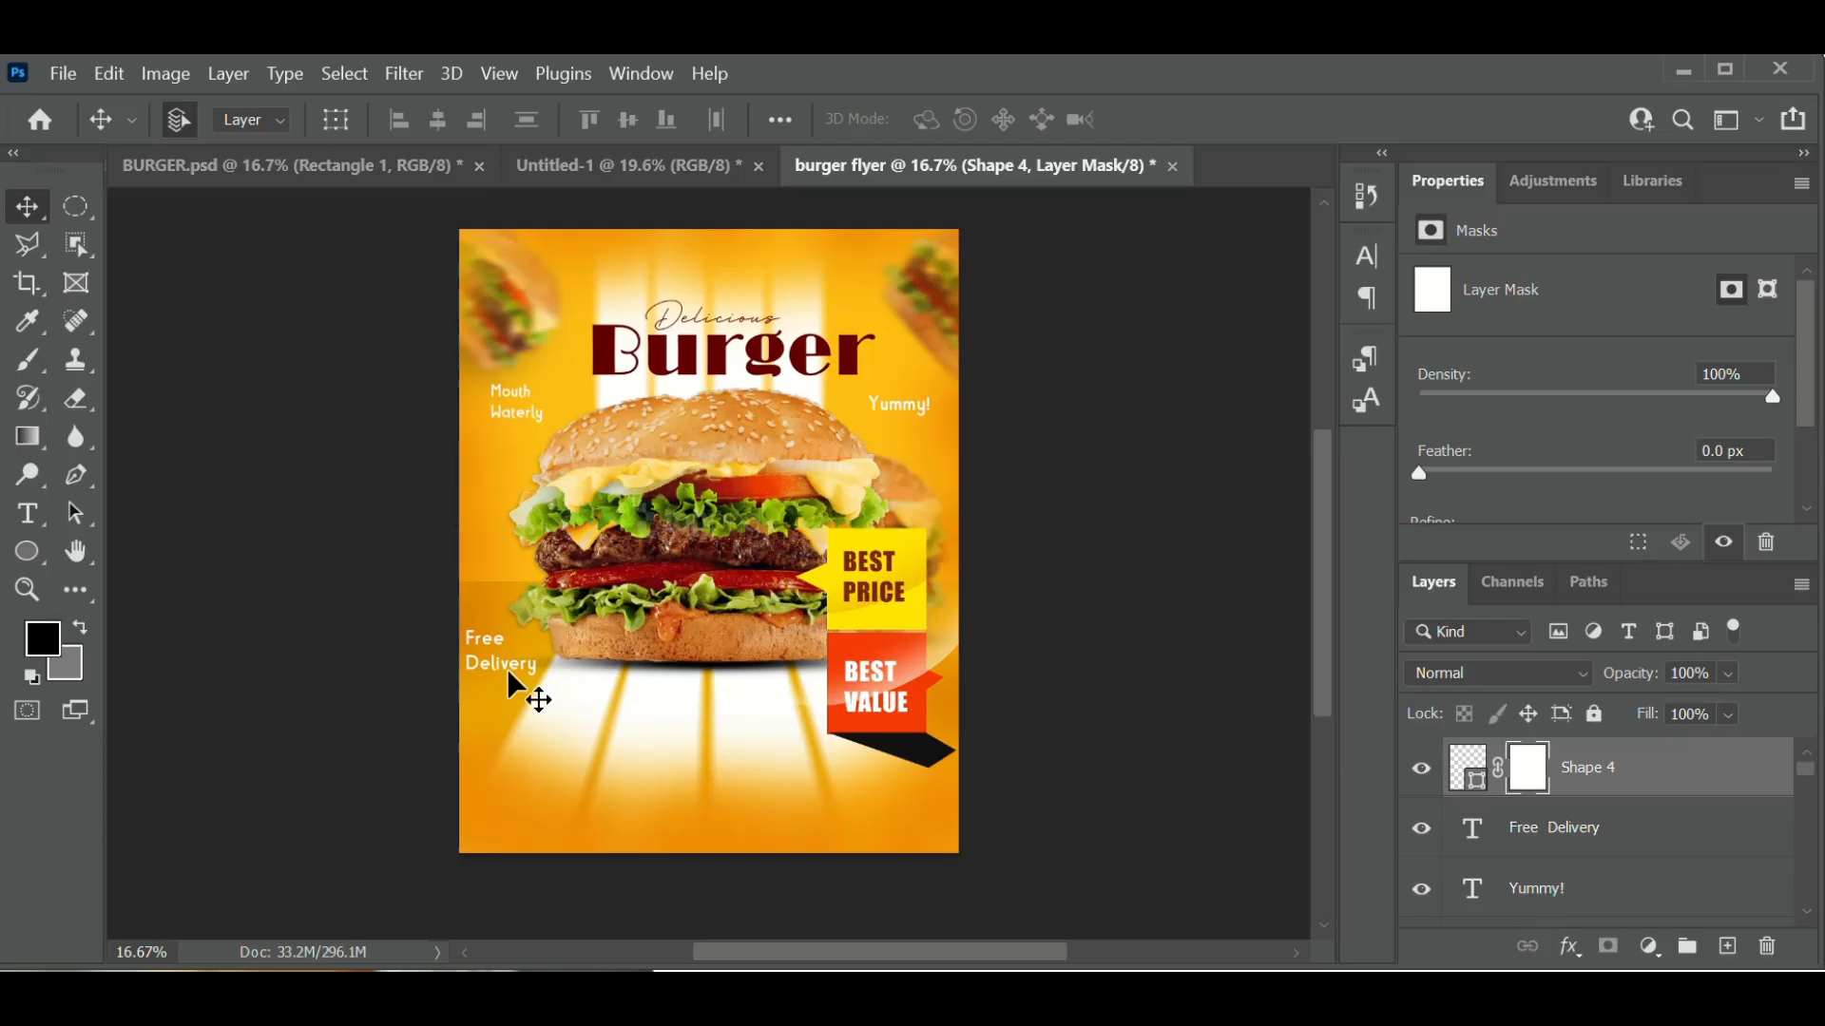
key("g")
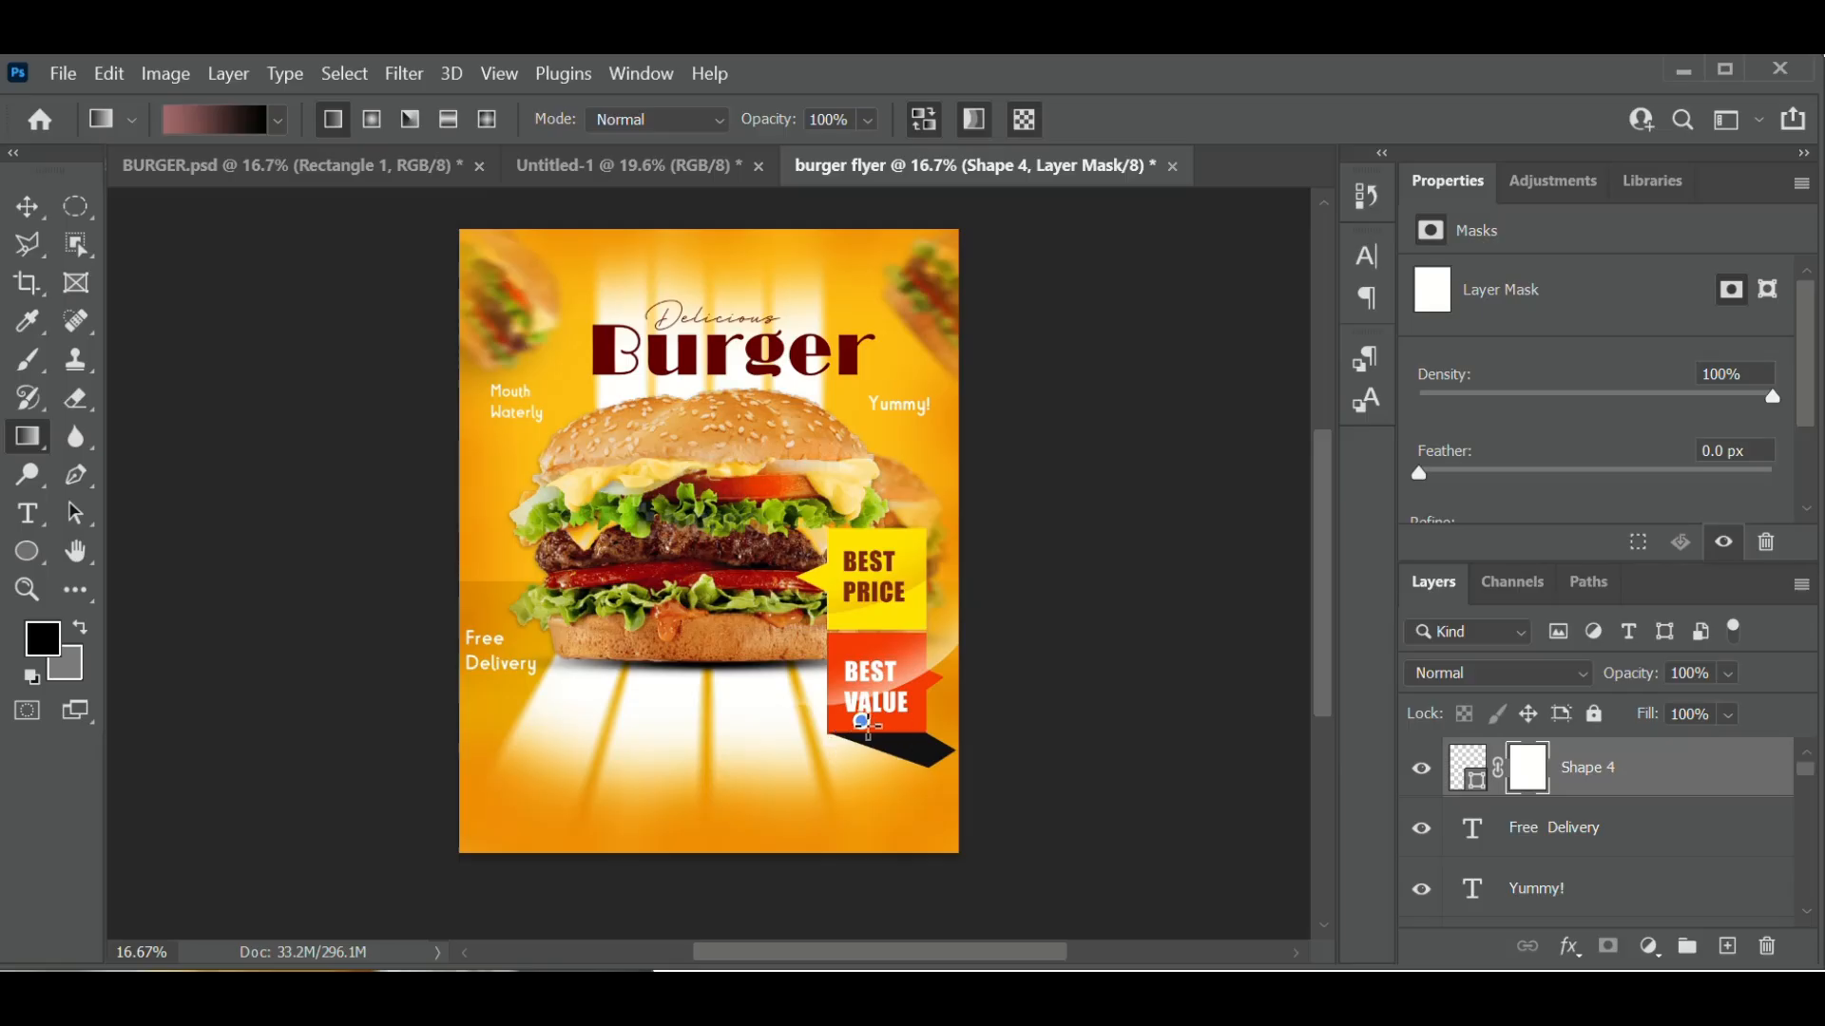
left_click_drag(867, 724, 958, 751)
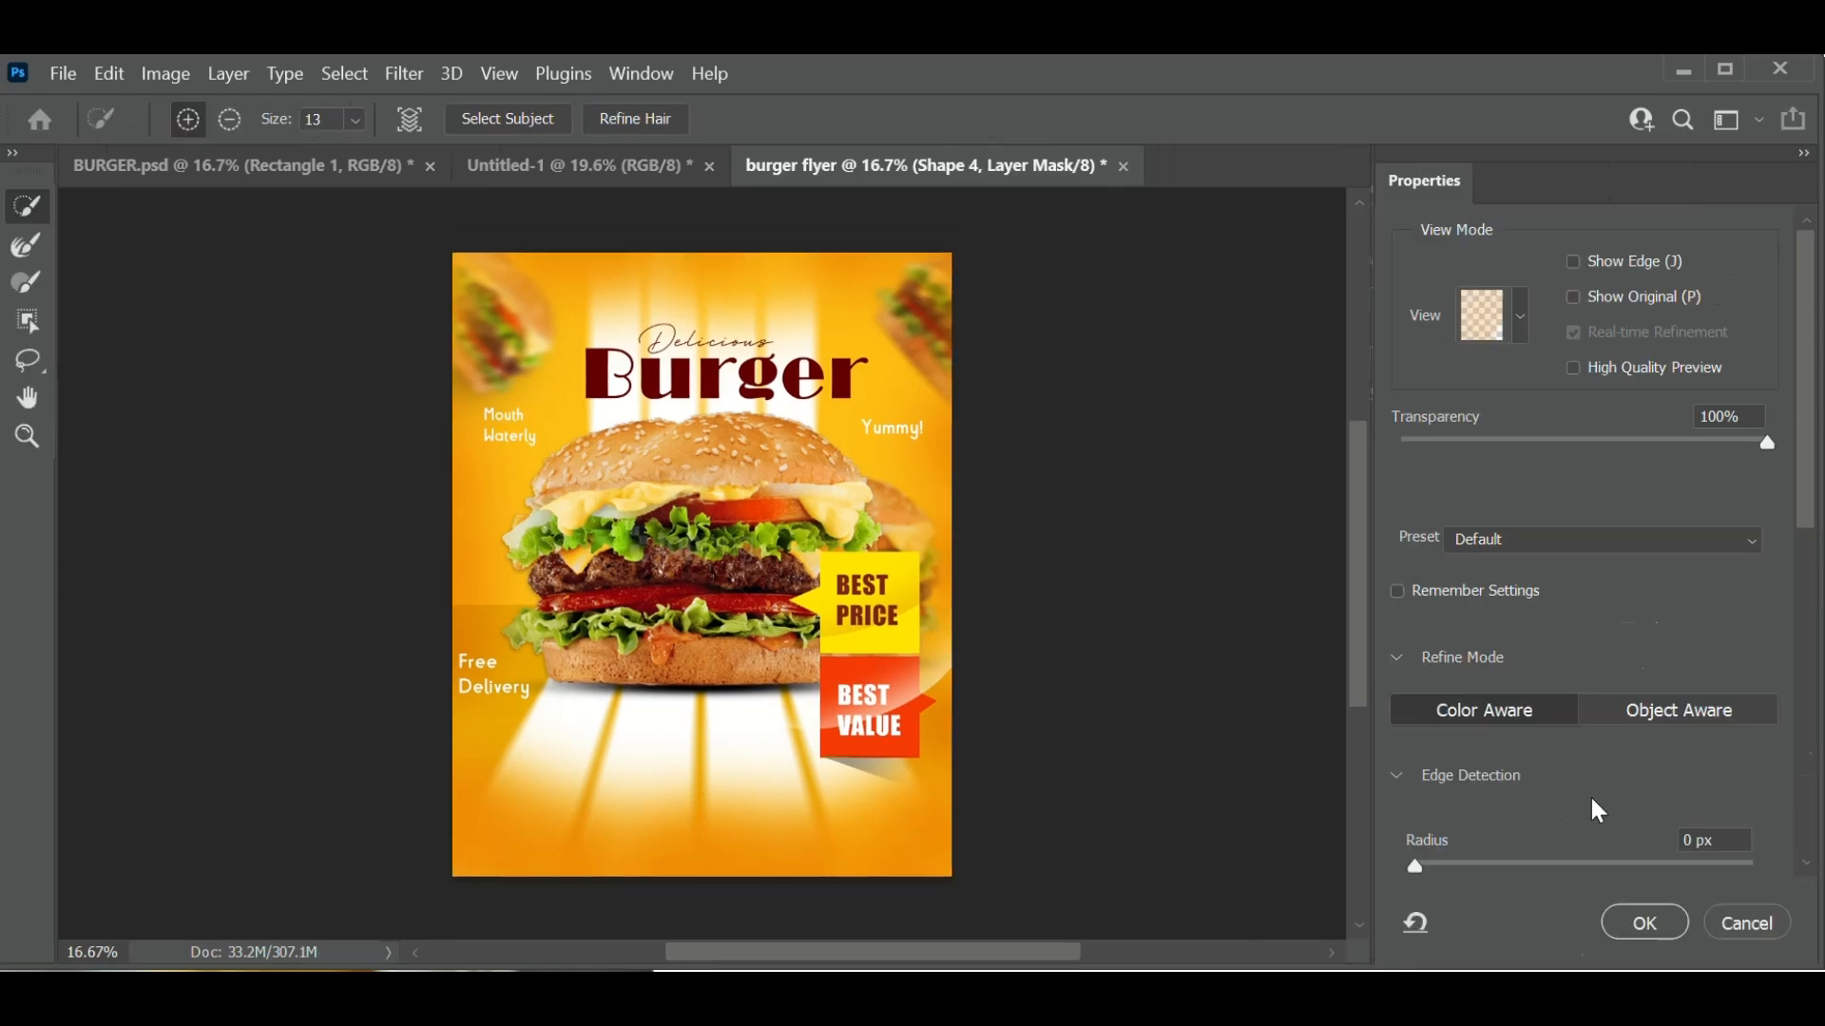
left_click(1747, 922)
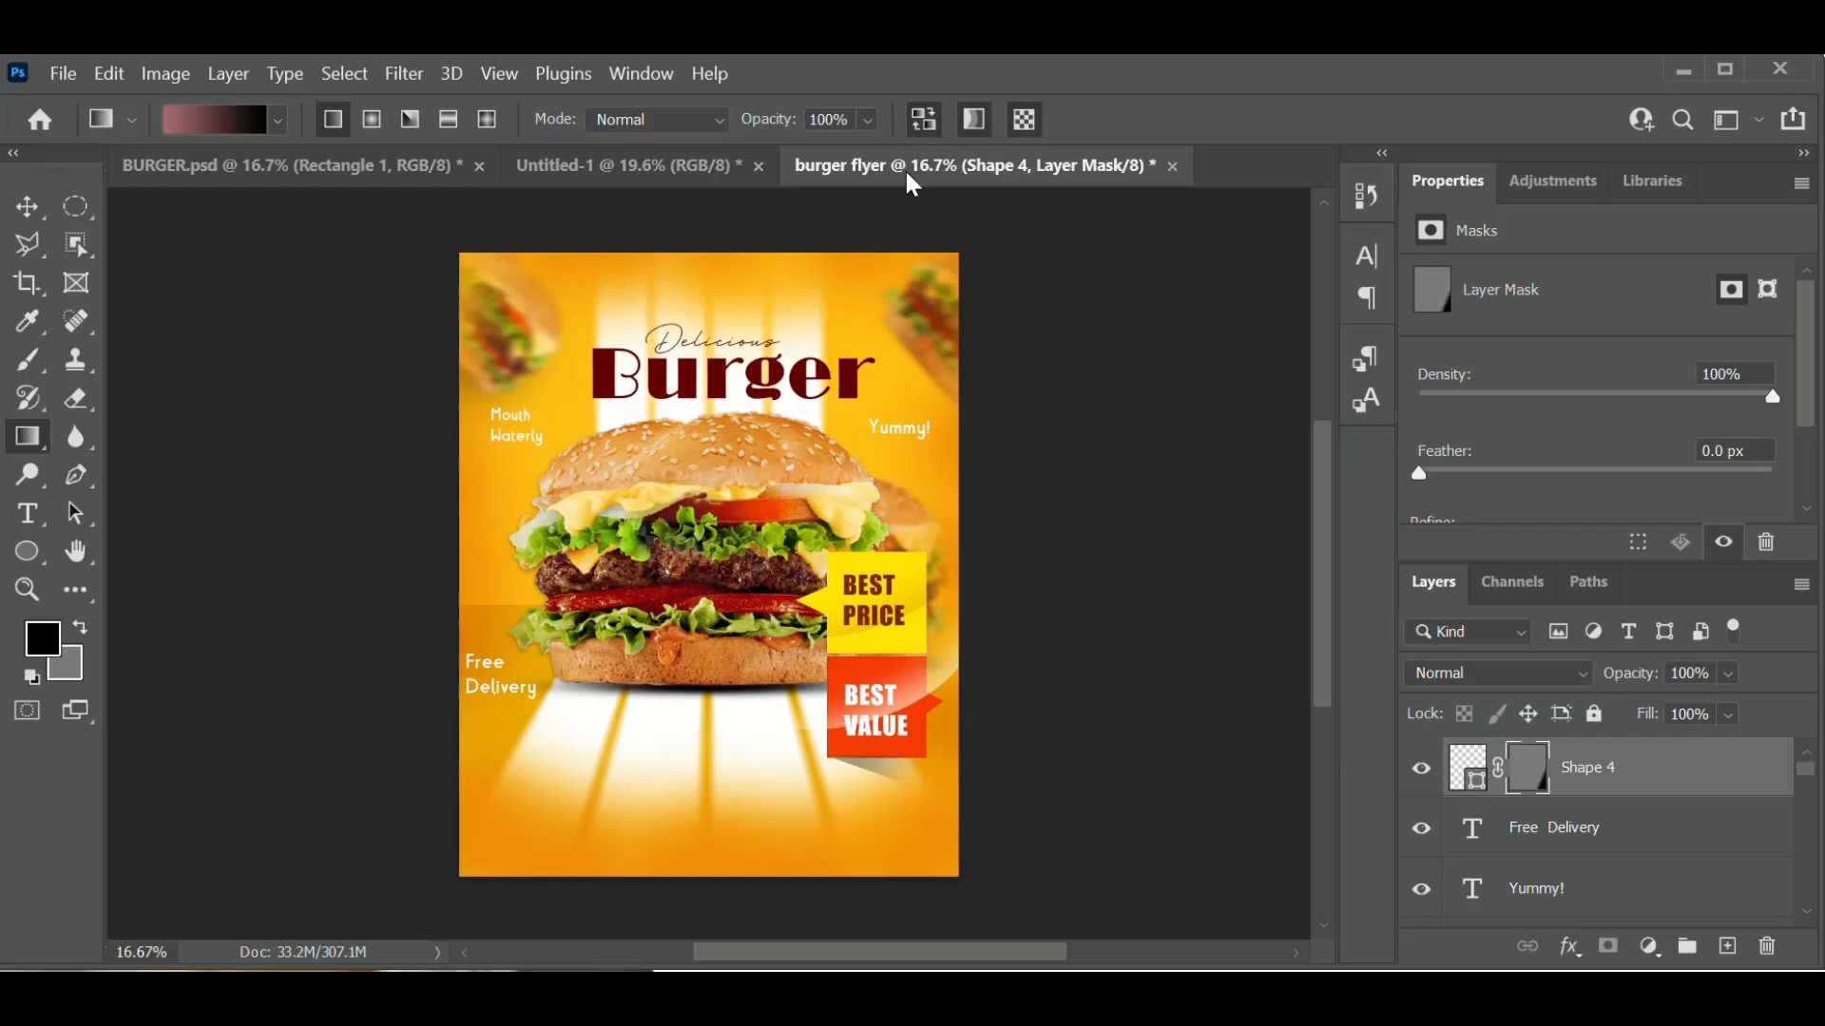
left_click(108, 73)
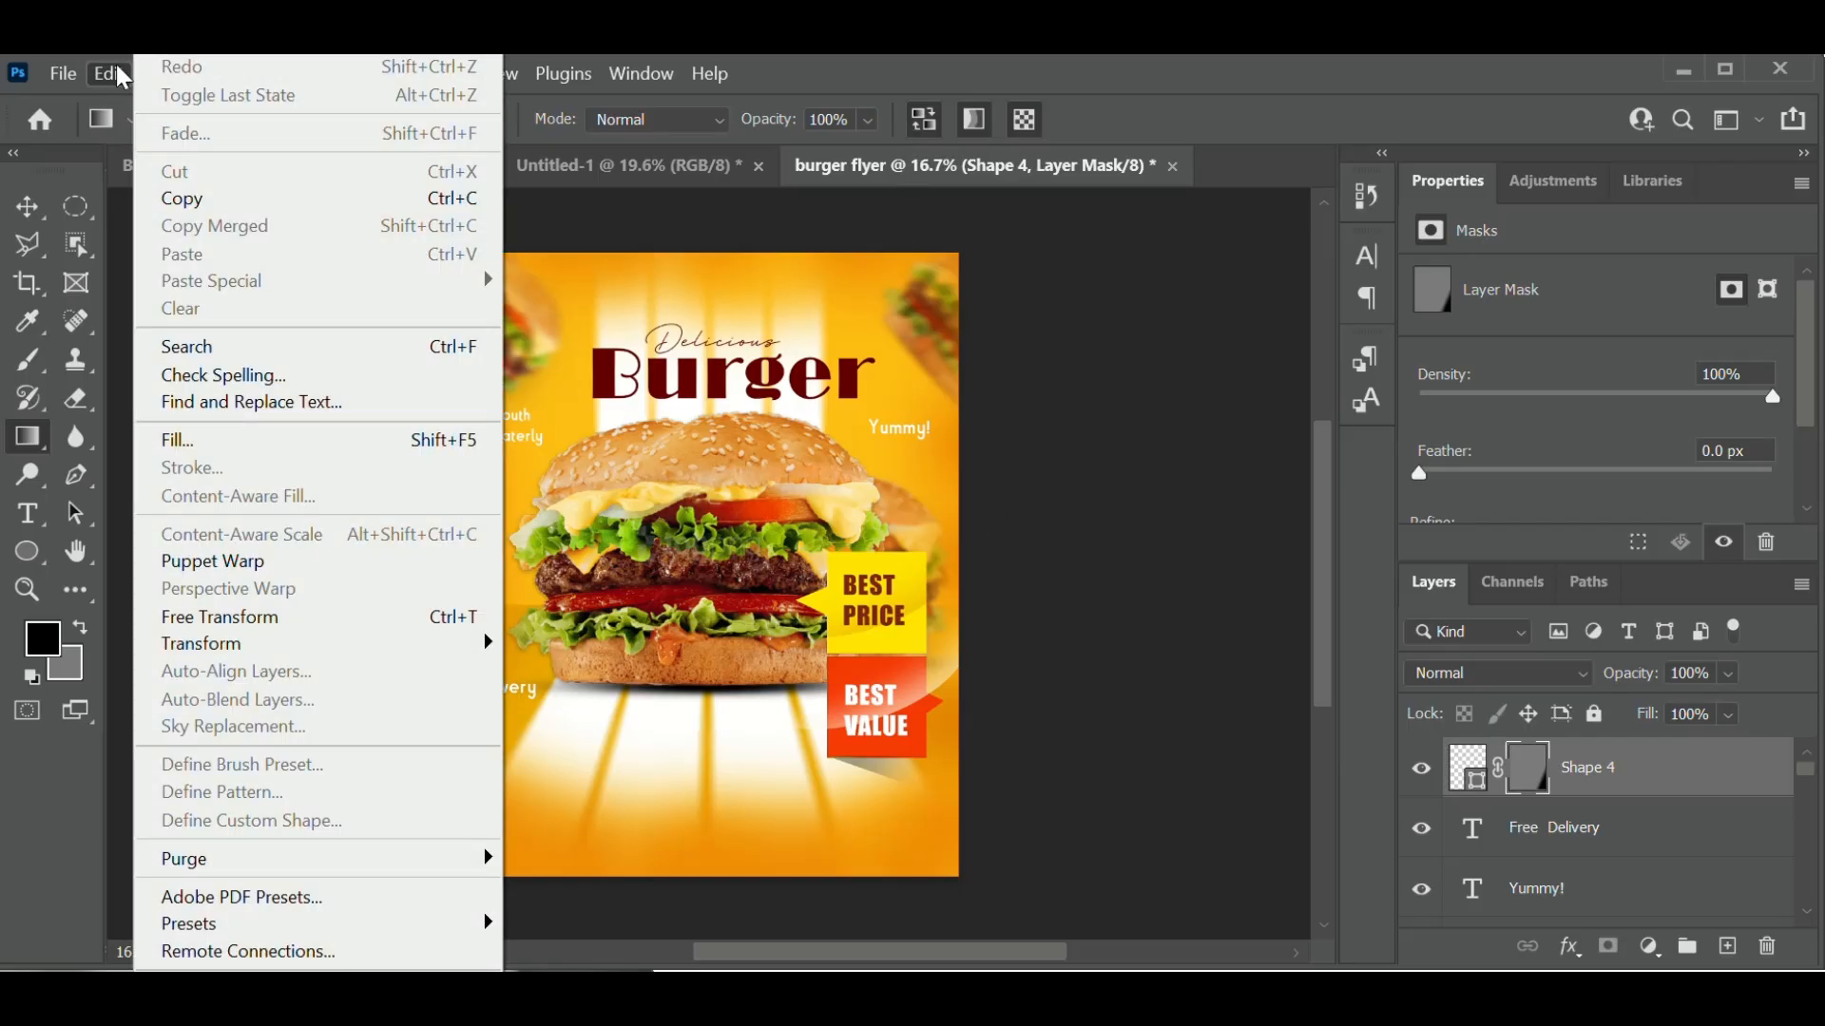
key("Escape")
key("ctrl+z")
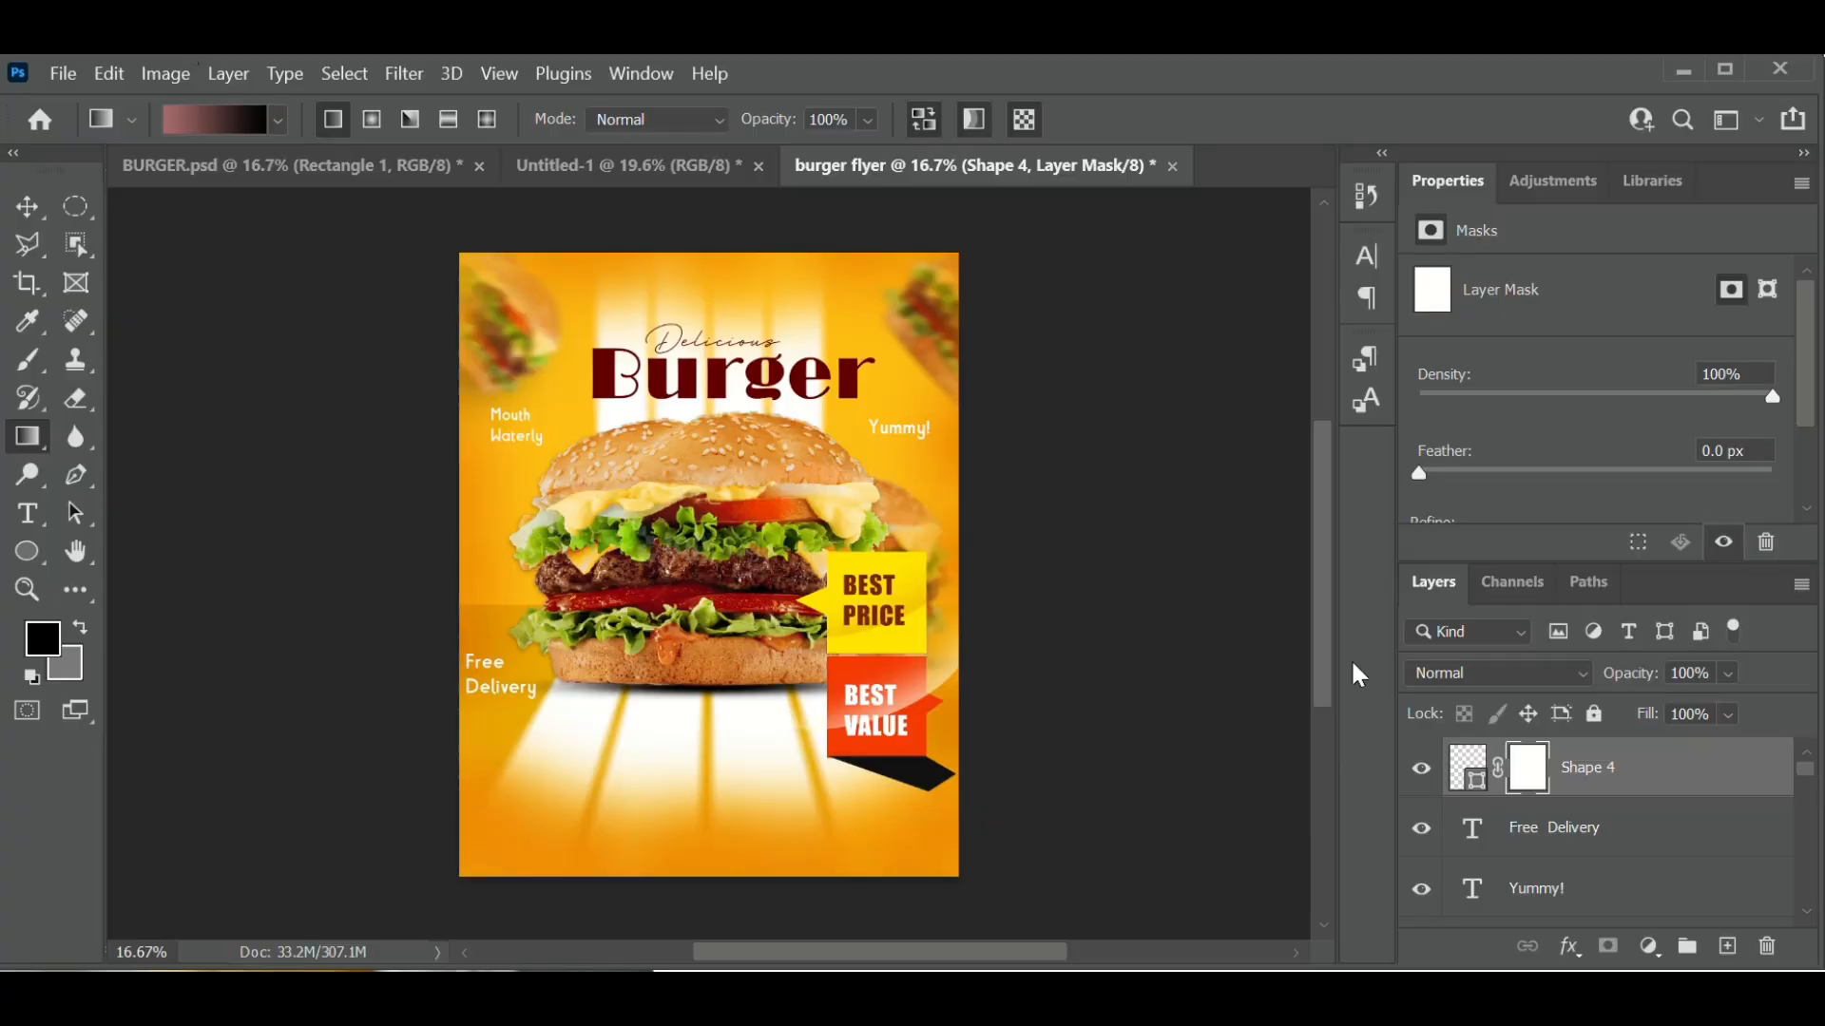
- Change Shape 4's fill to pure black #000000
double_click(1459, 784)
left_click(1058, 474)
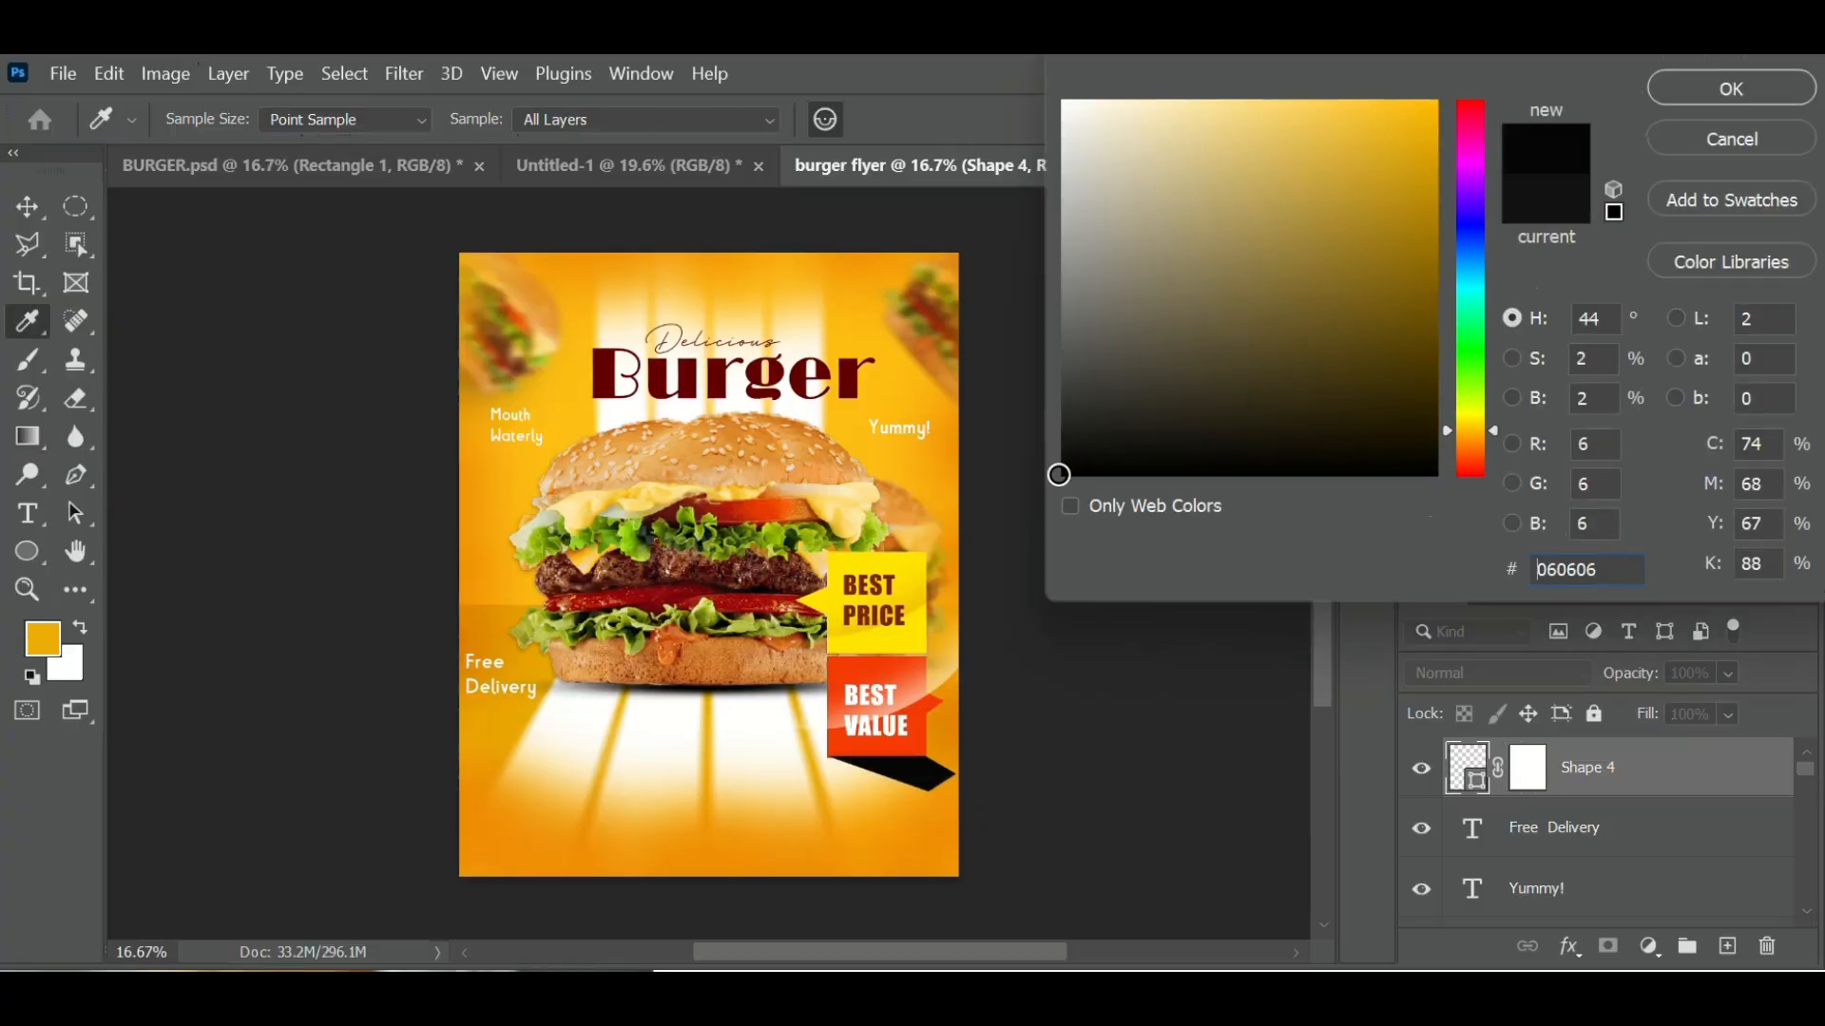
left_click_drag(1058, 474, 1038, 521)
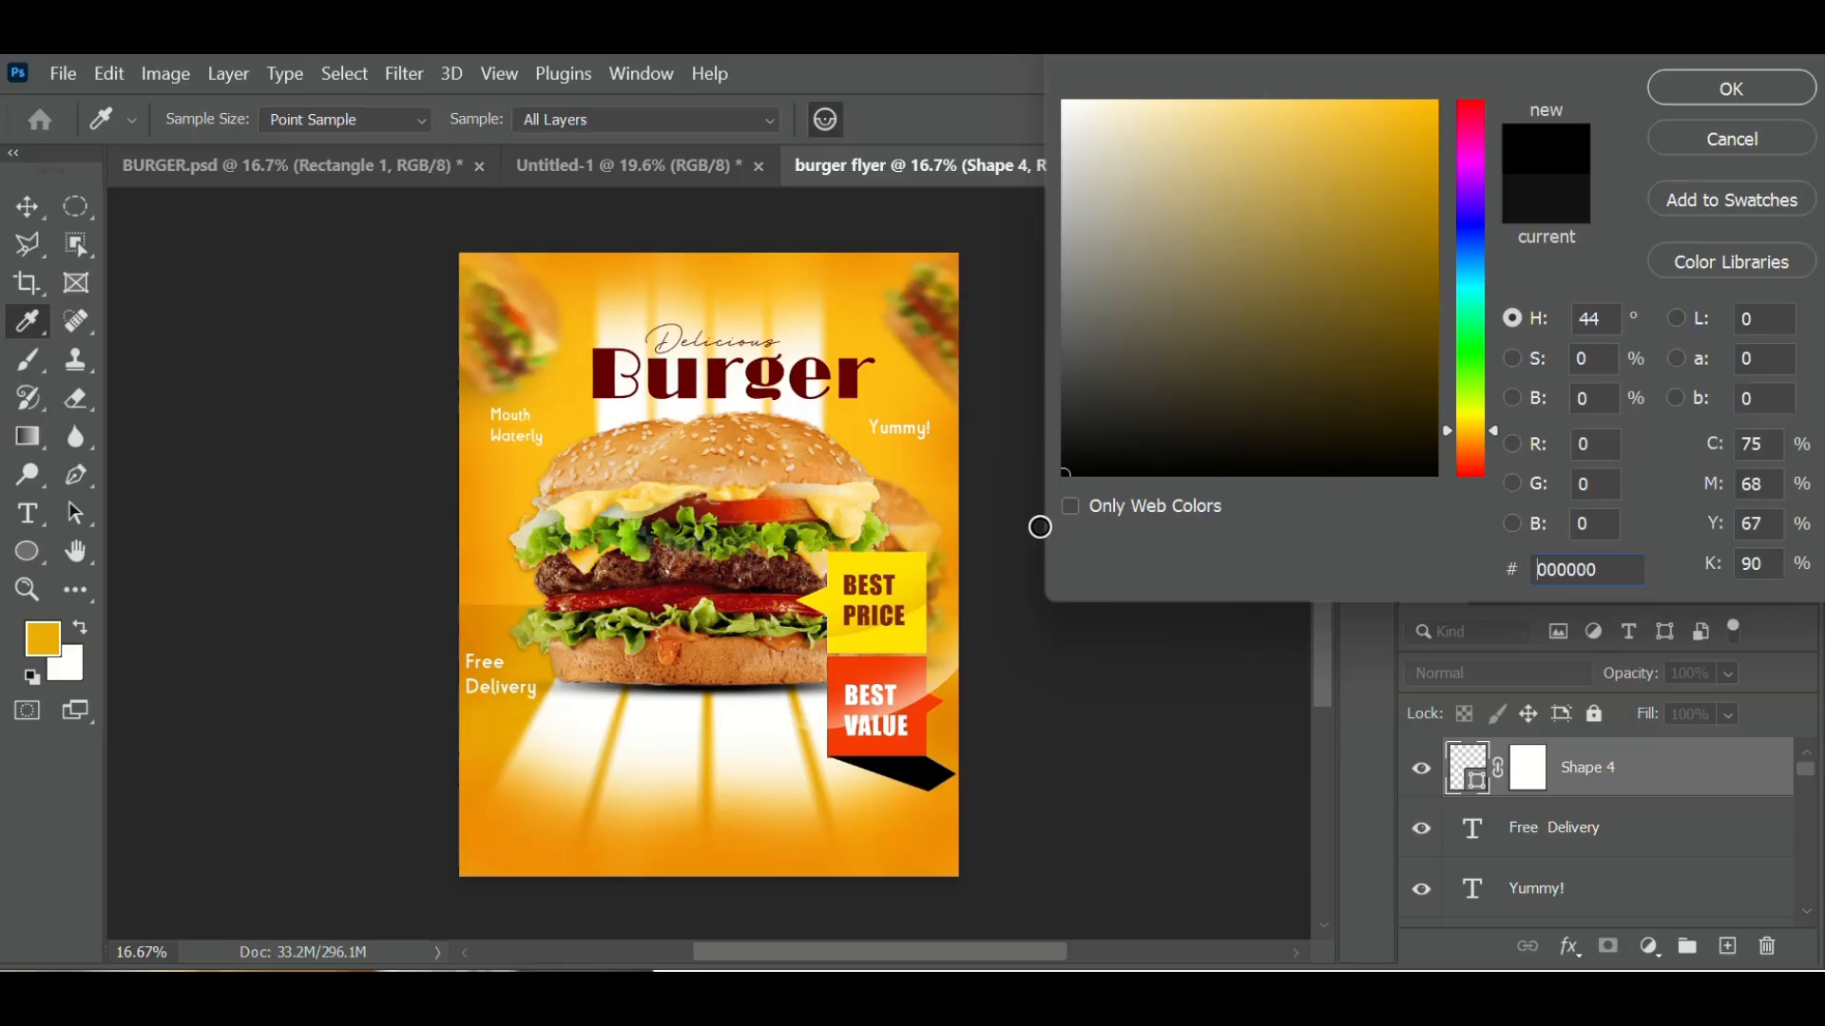
left_click(1730, 92)
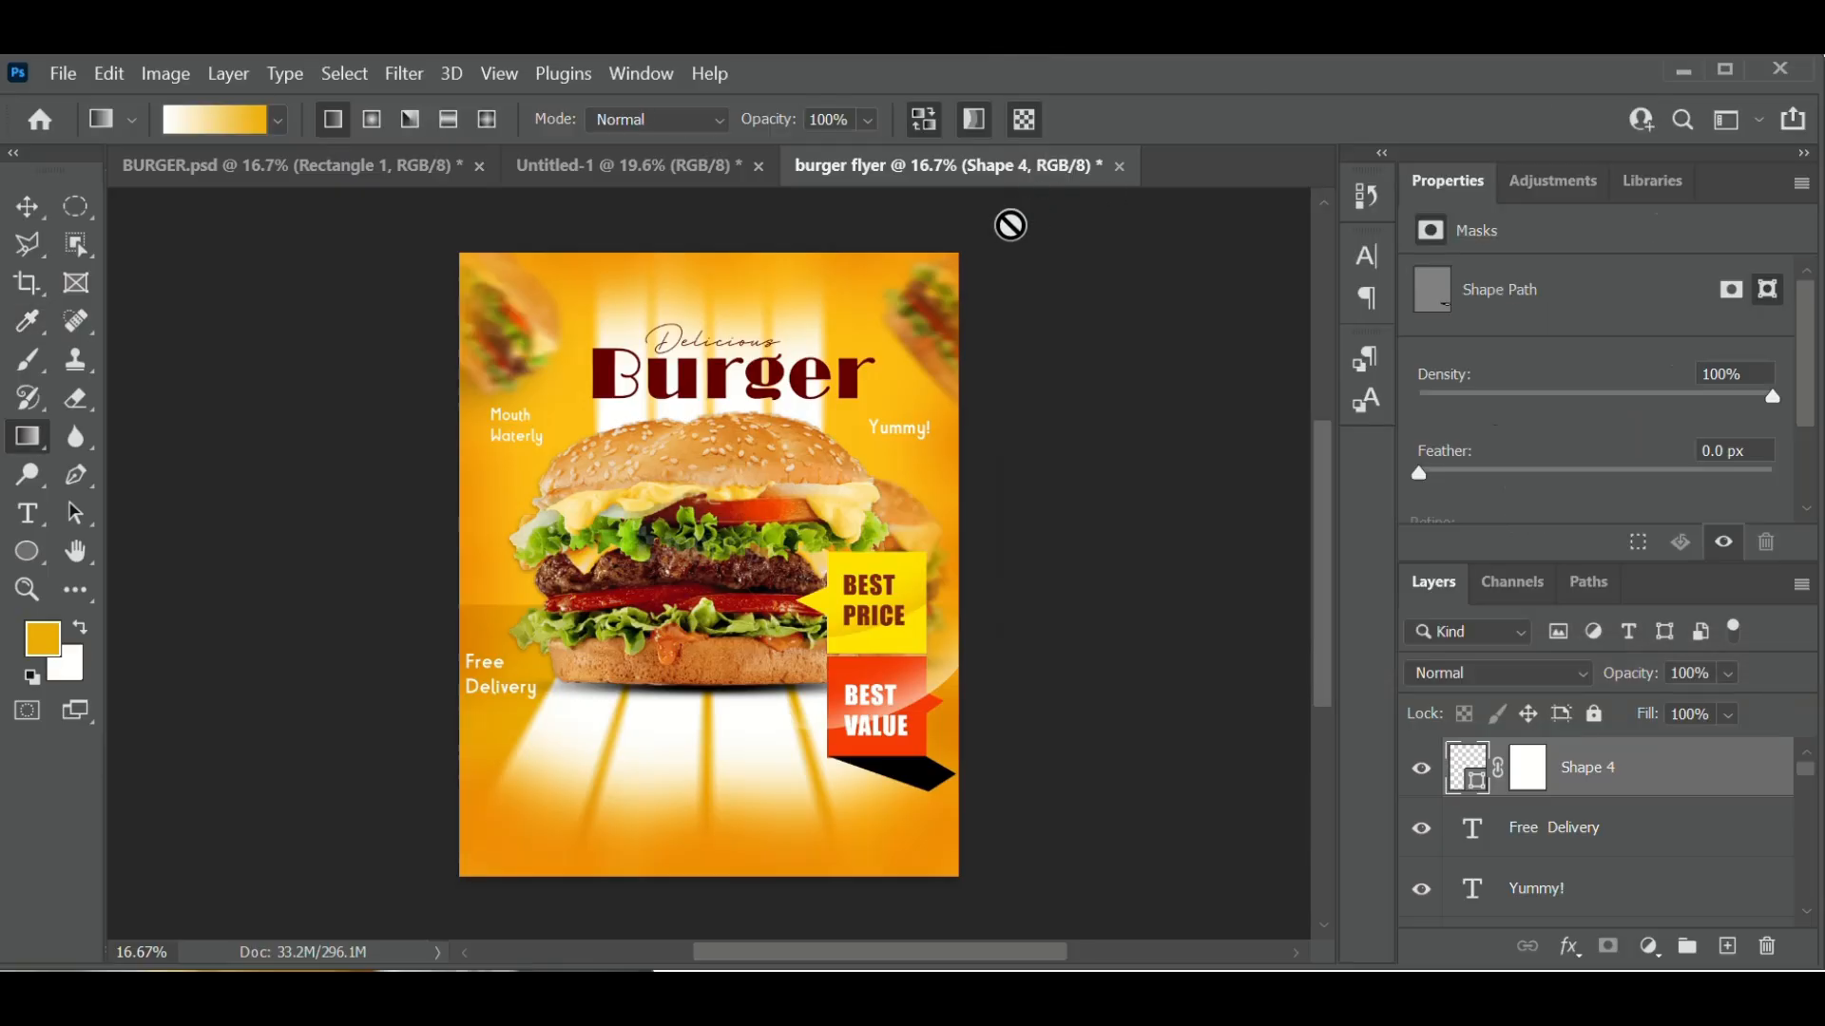
- Enable Reverse and drag a gradient on Shape 4's mask to fade the tail
left_click(925, 118)
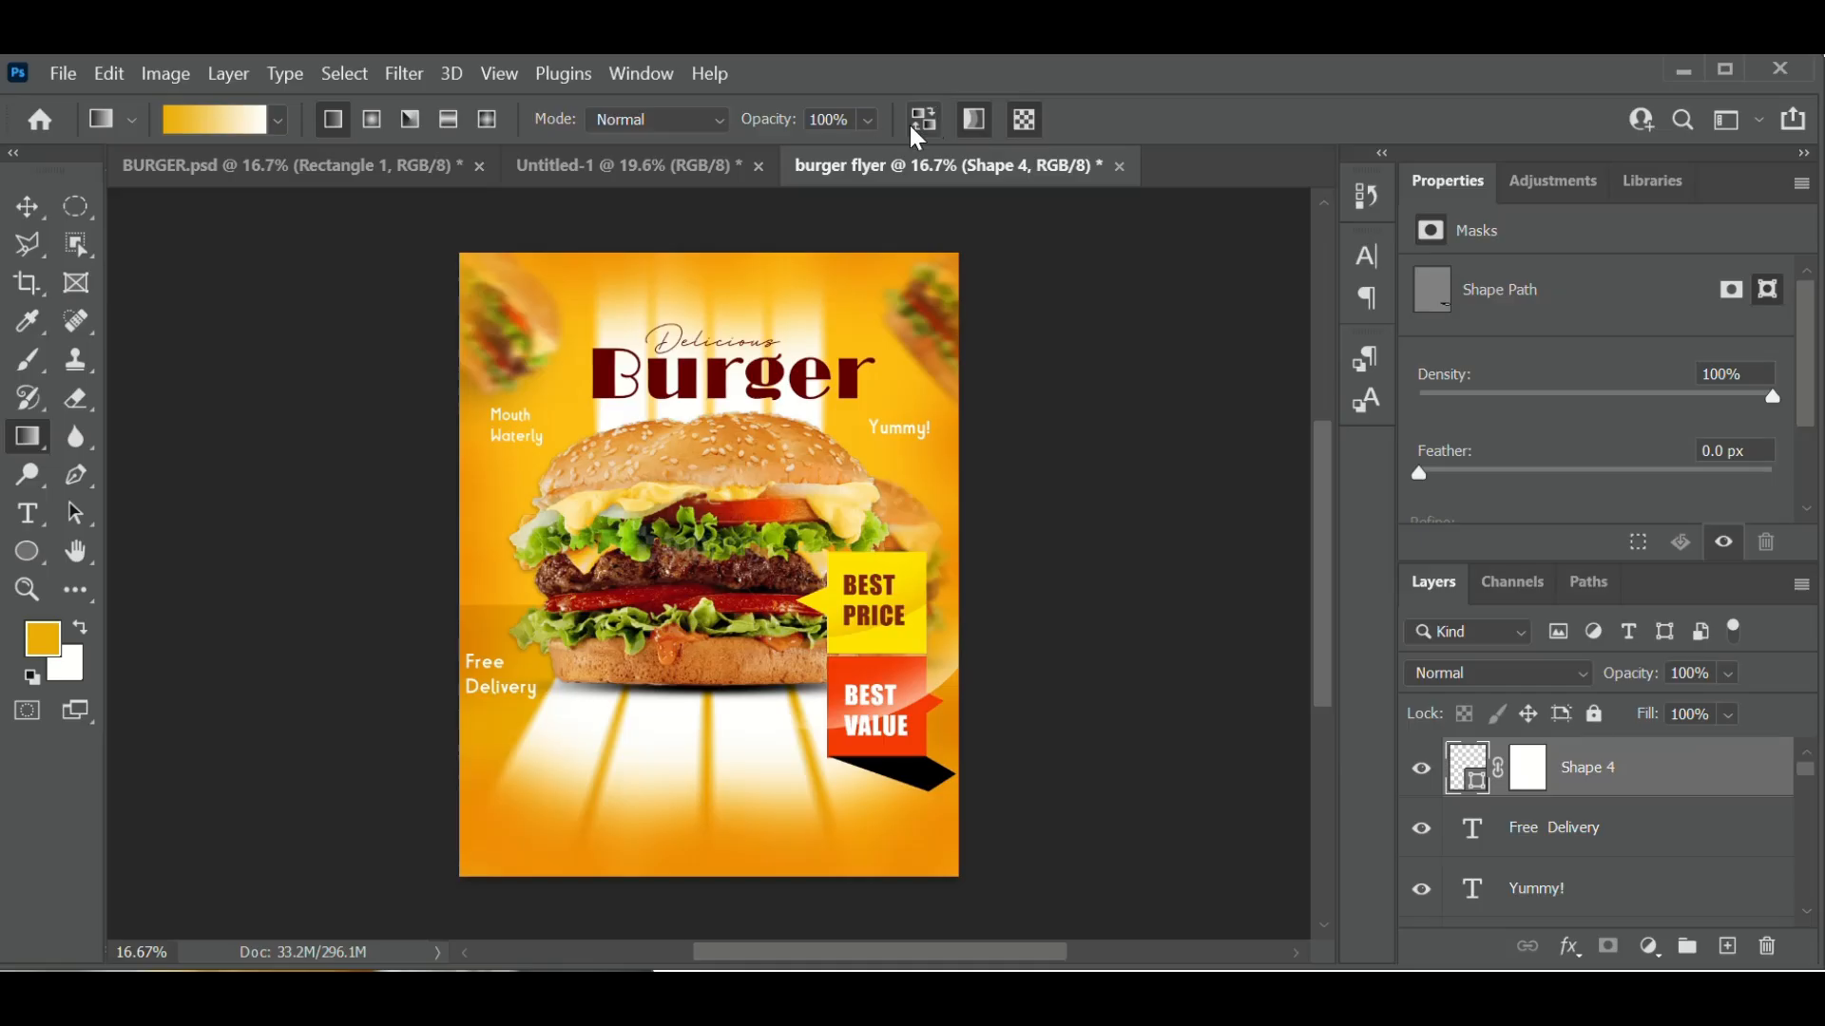
left_click(912, 125)
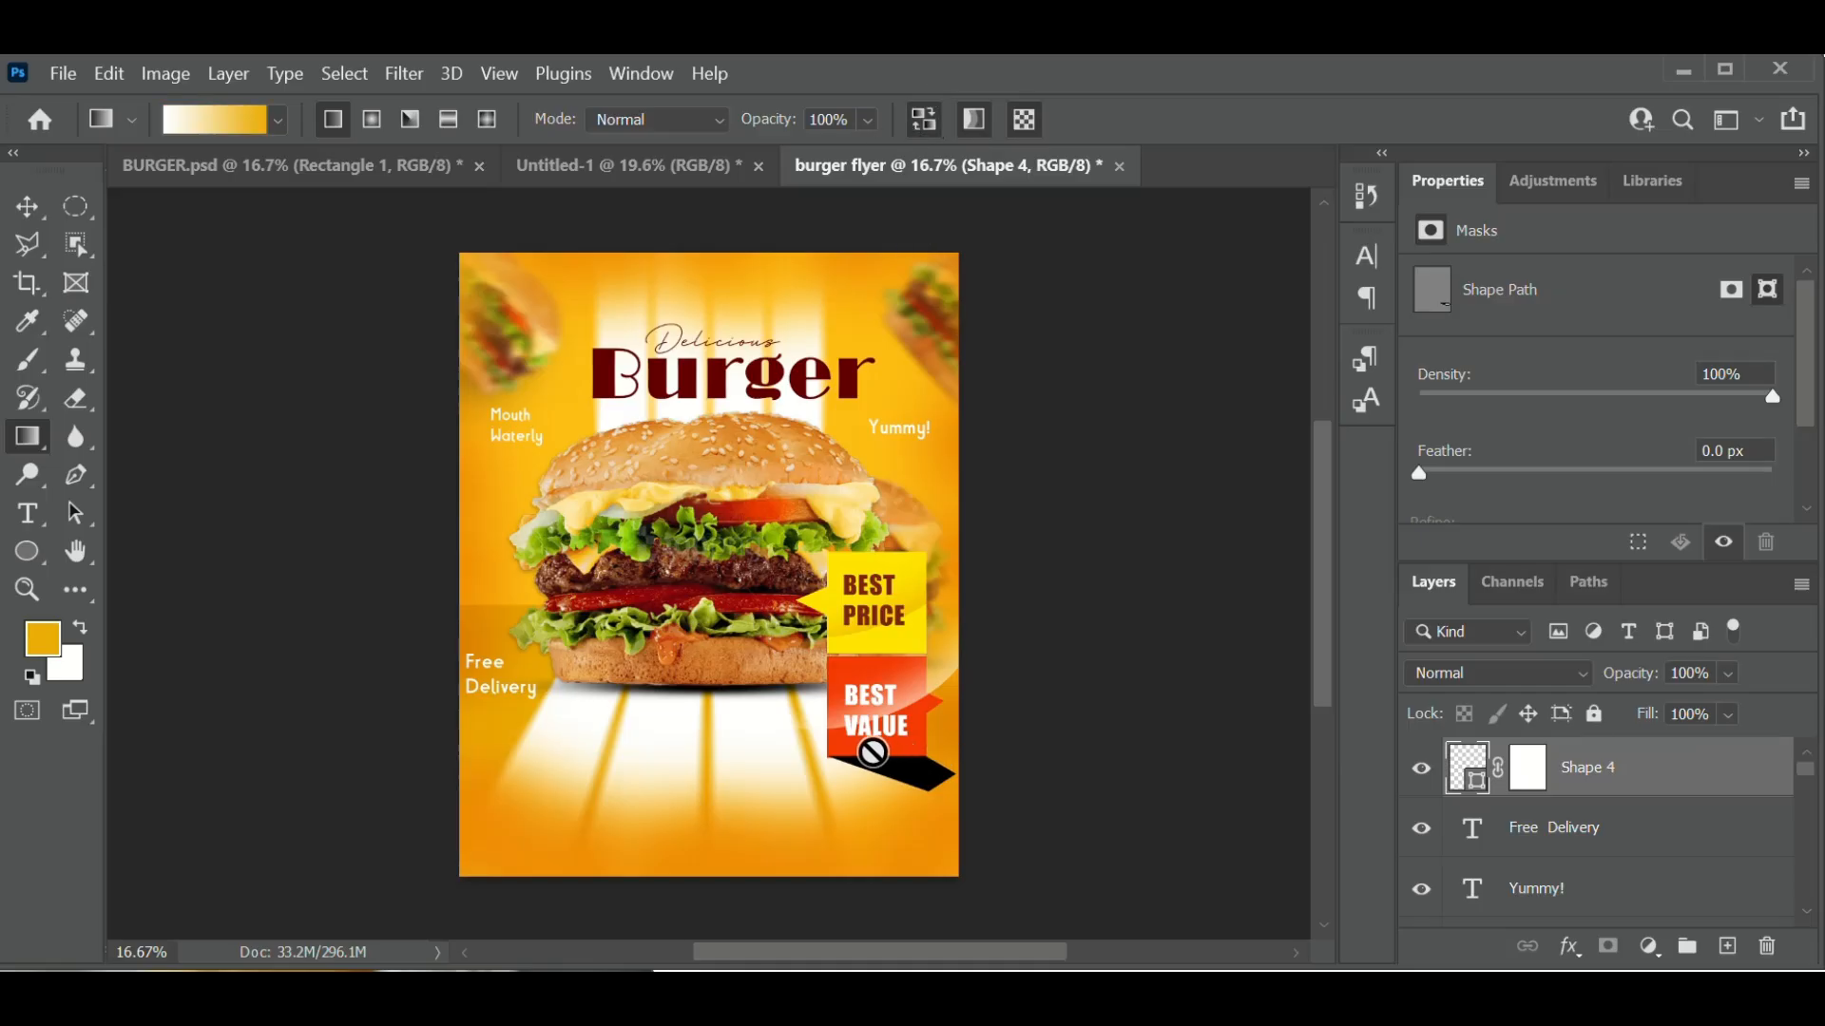
left_click(1526, 769)
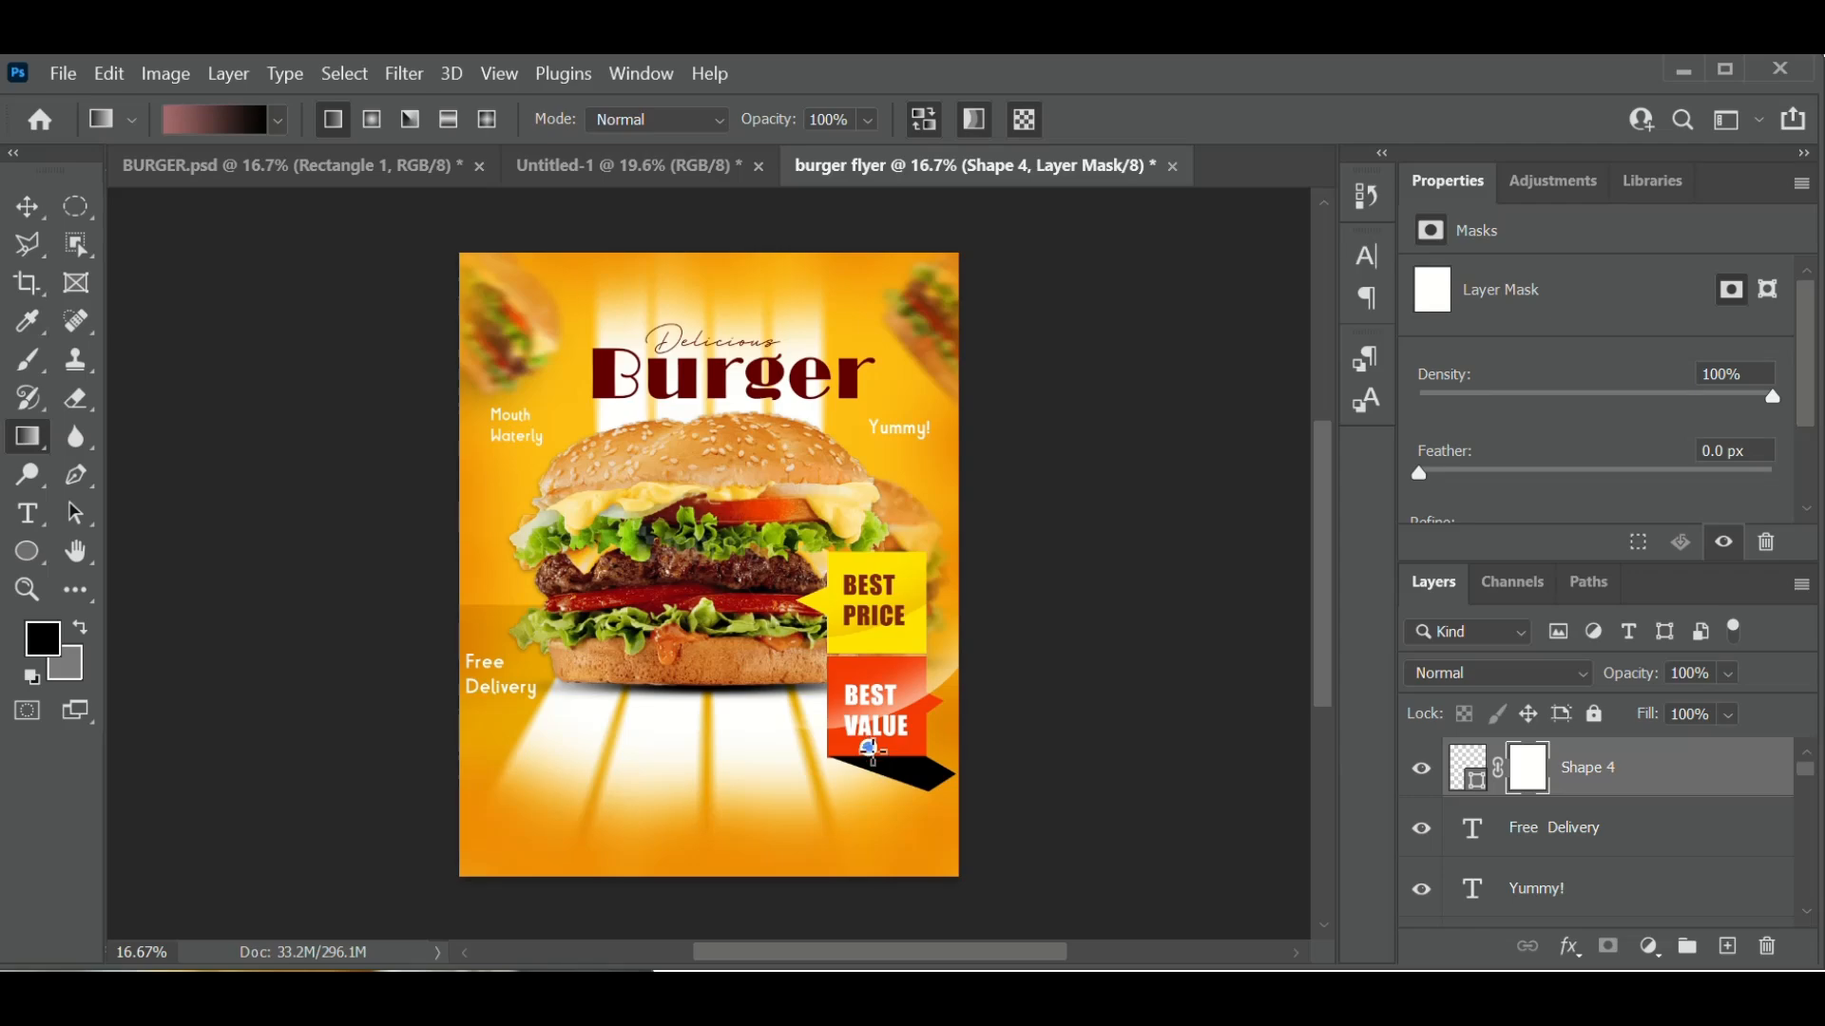
left_click_drag(872, 750, 966, 766)
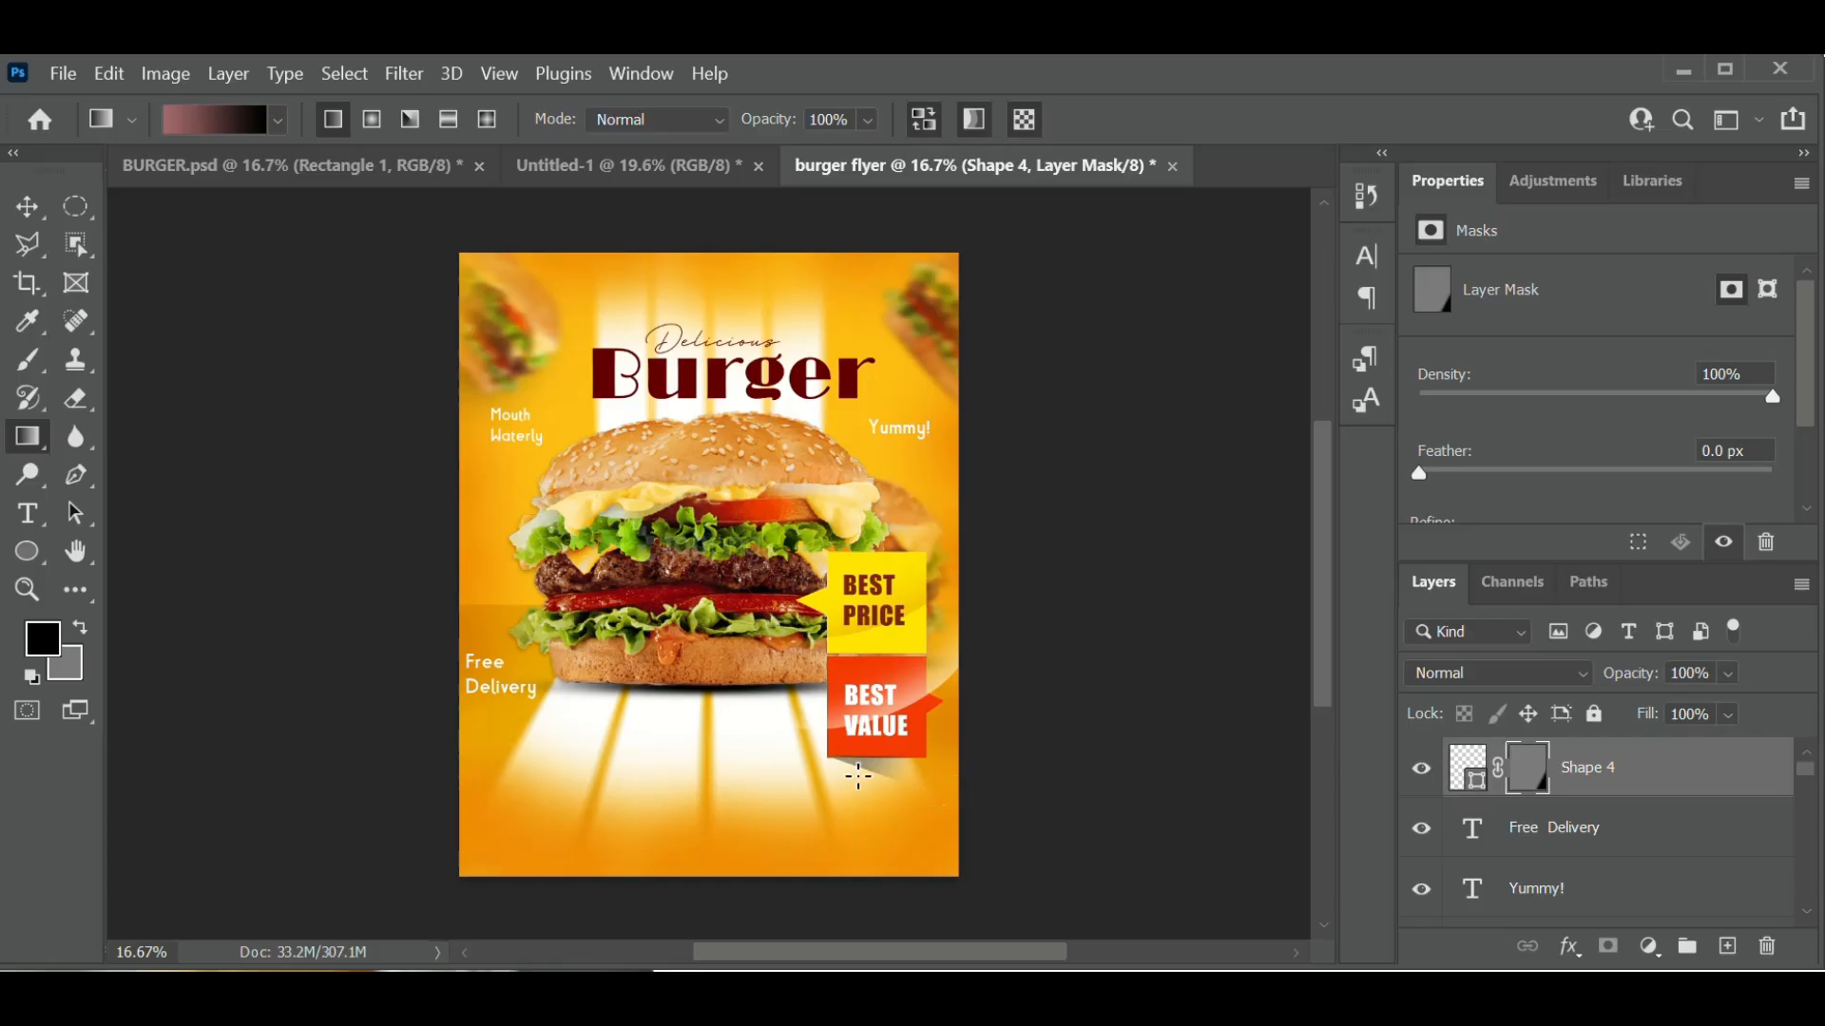
left_click(27, 206)
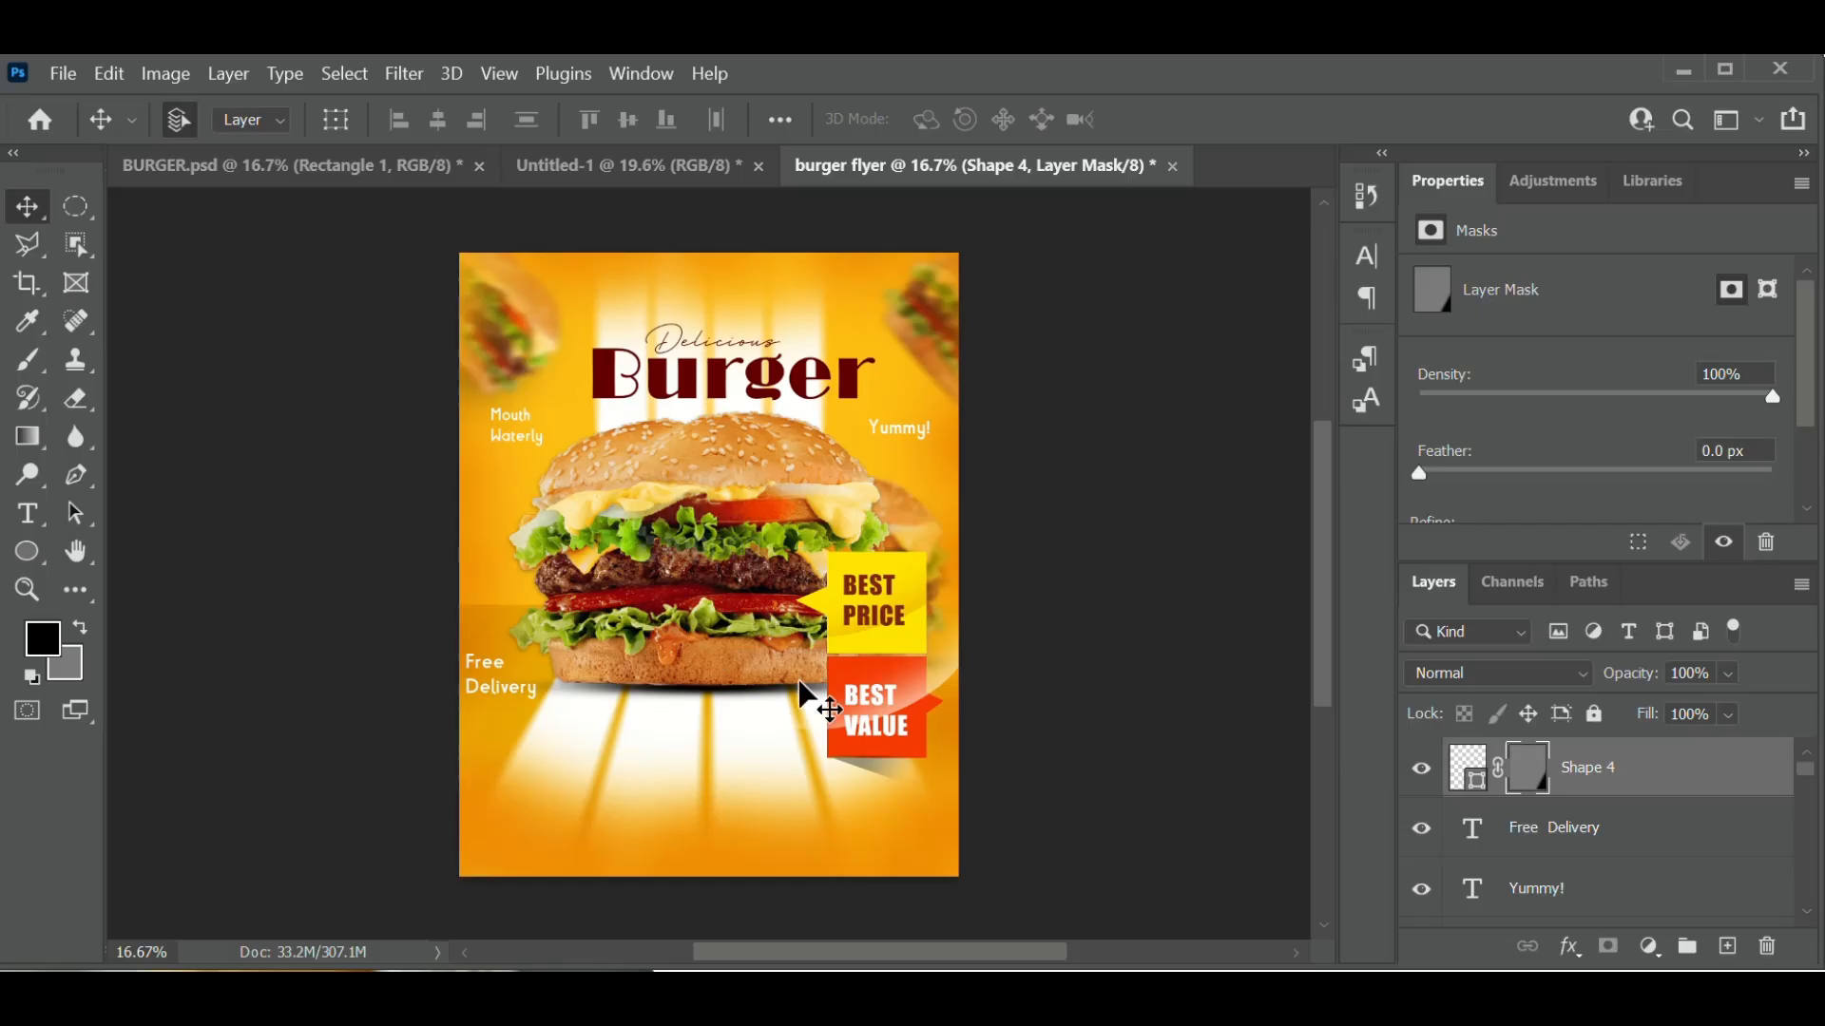
- Clip the Ellipse 1 copy layer to Shape 3 copy with Create Clipping Mask
left_click(937, 680)
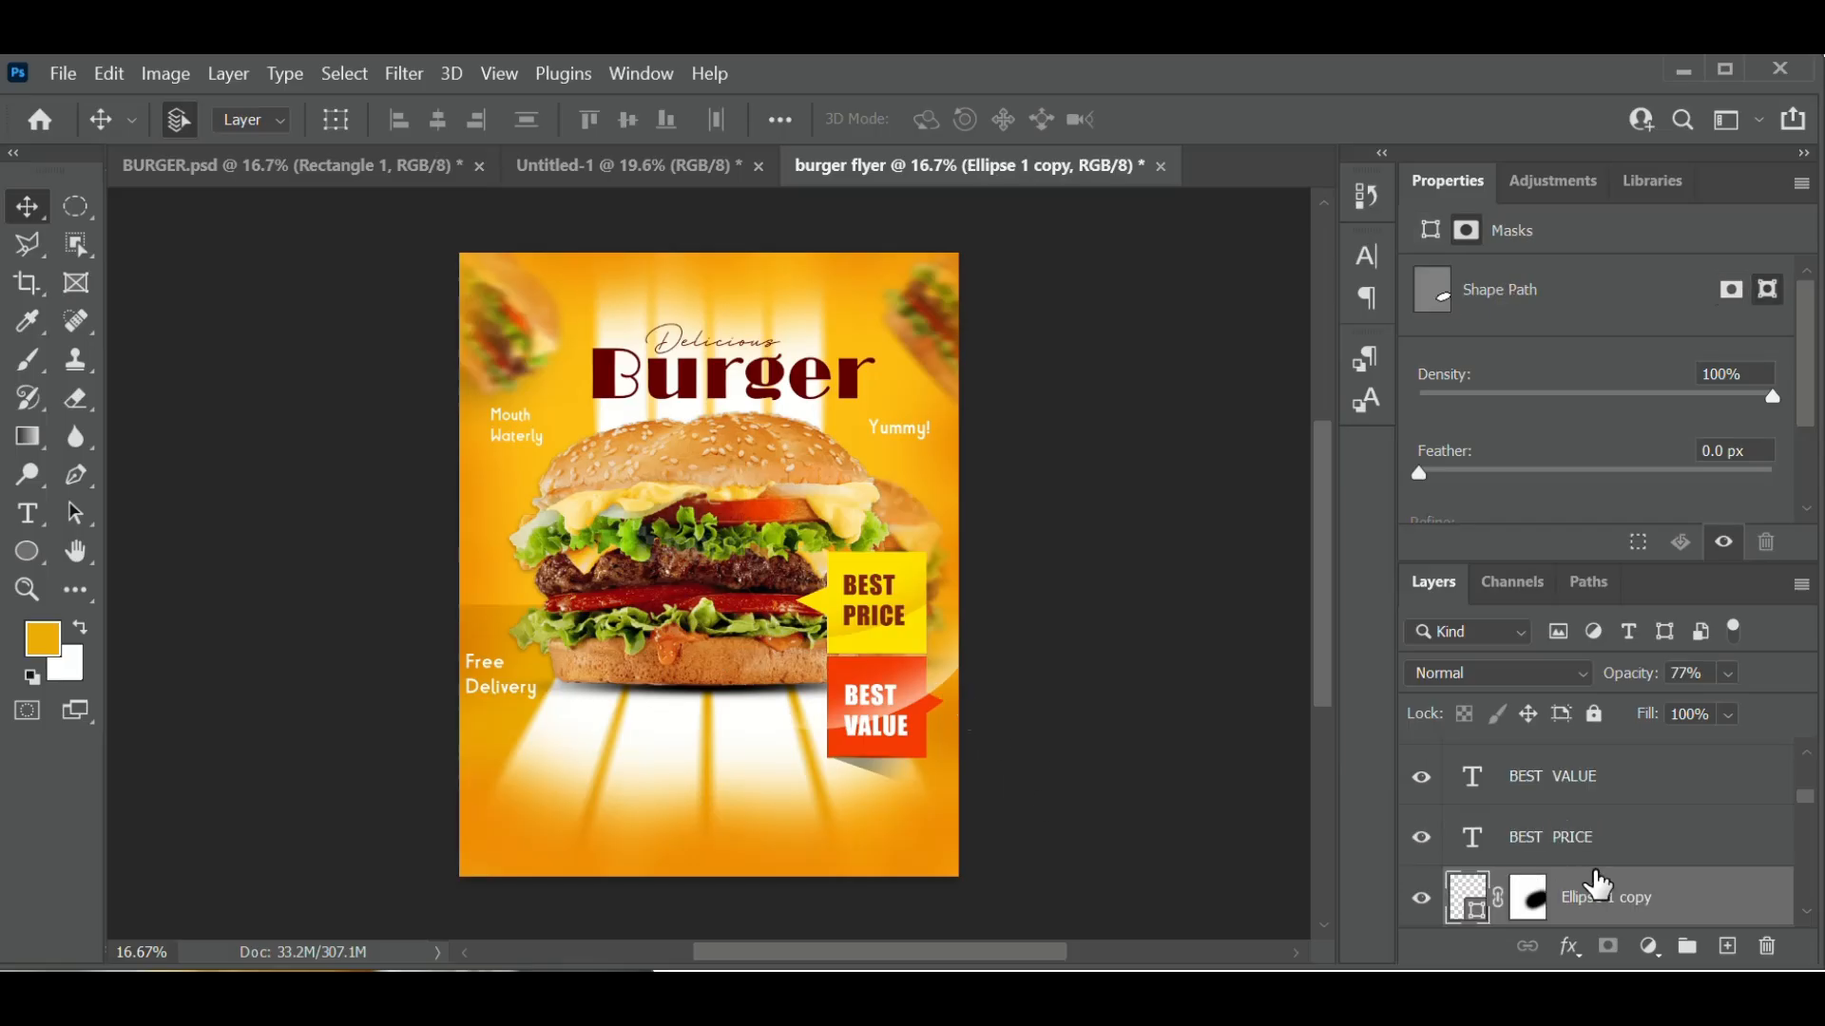
scroll(1600, 885, "down", 2)
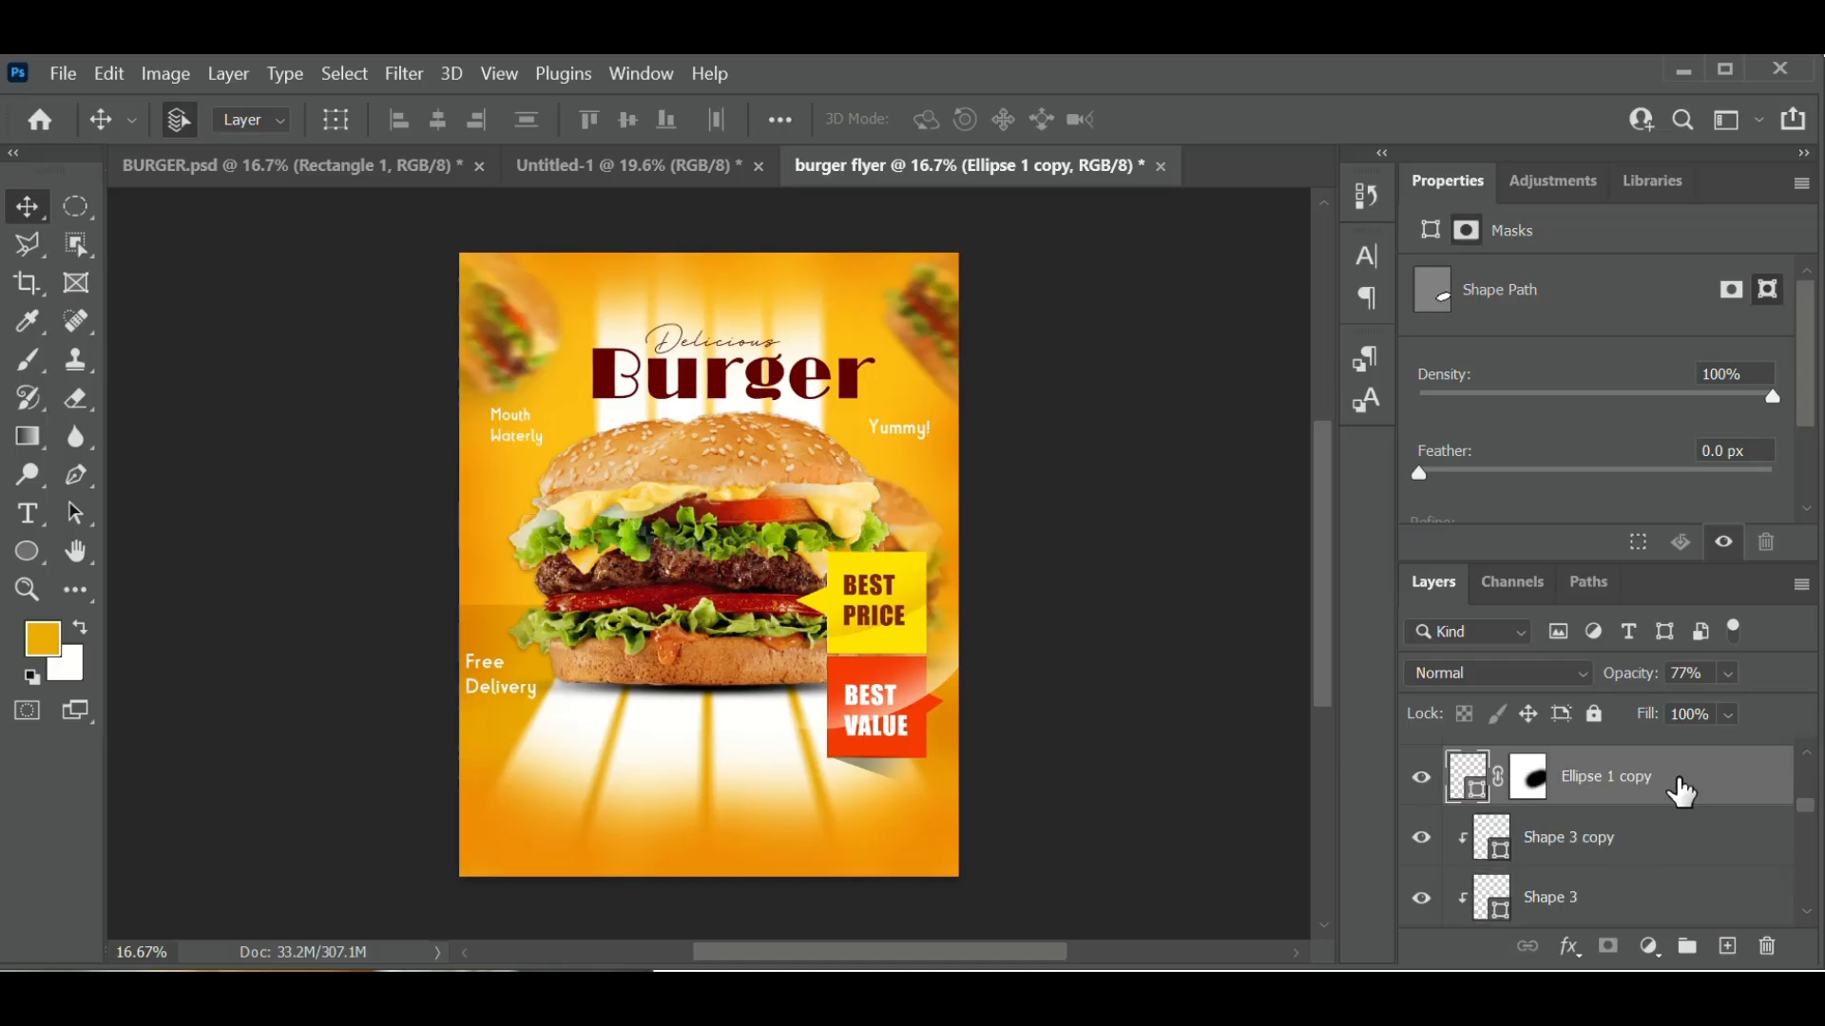
left_click(1423, 842)
left_click(1425, 840)
right_click(1667, 785)
left_click(1397, 574)
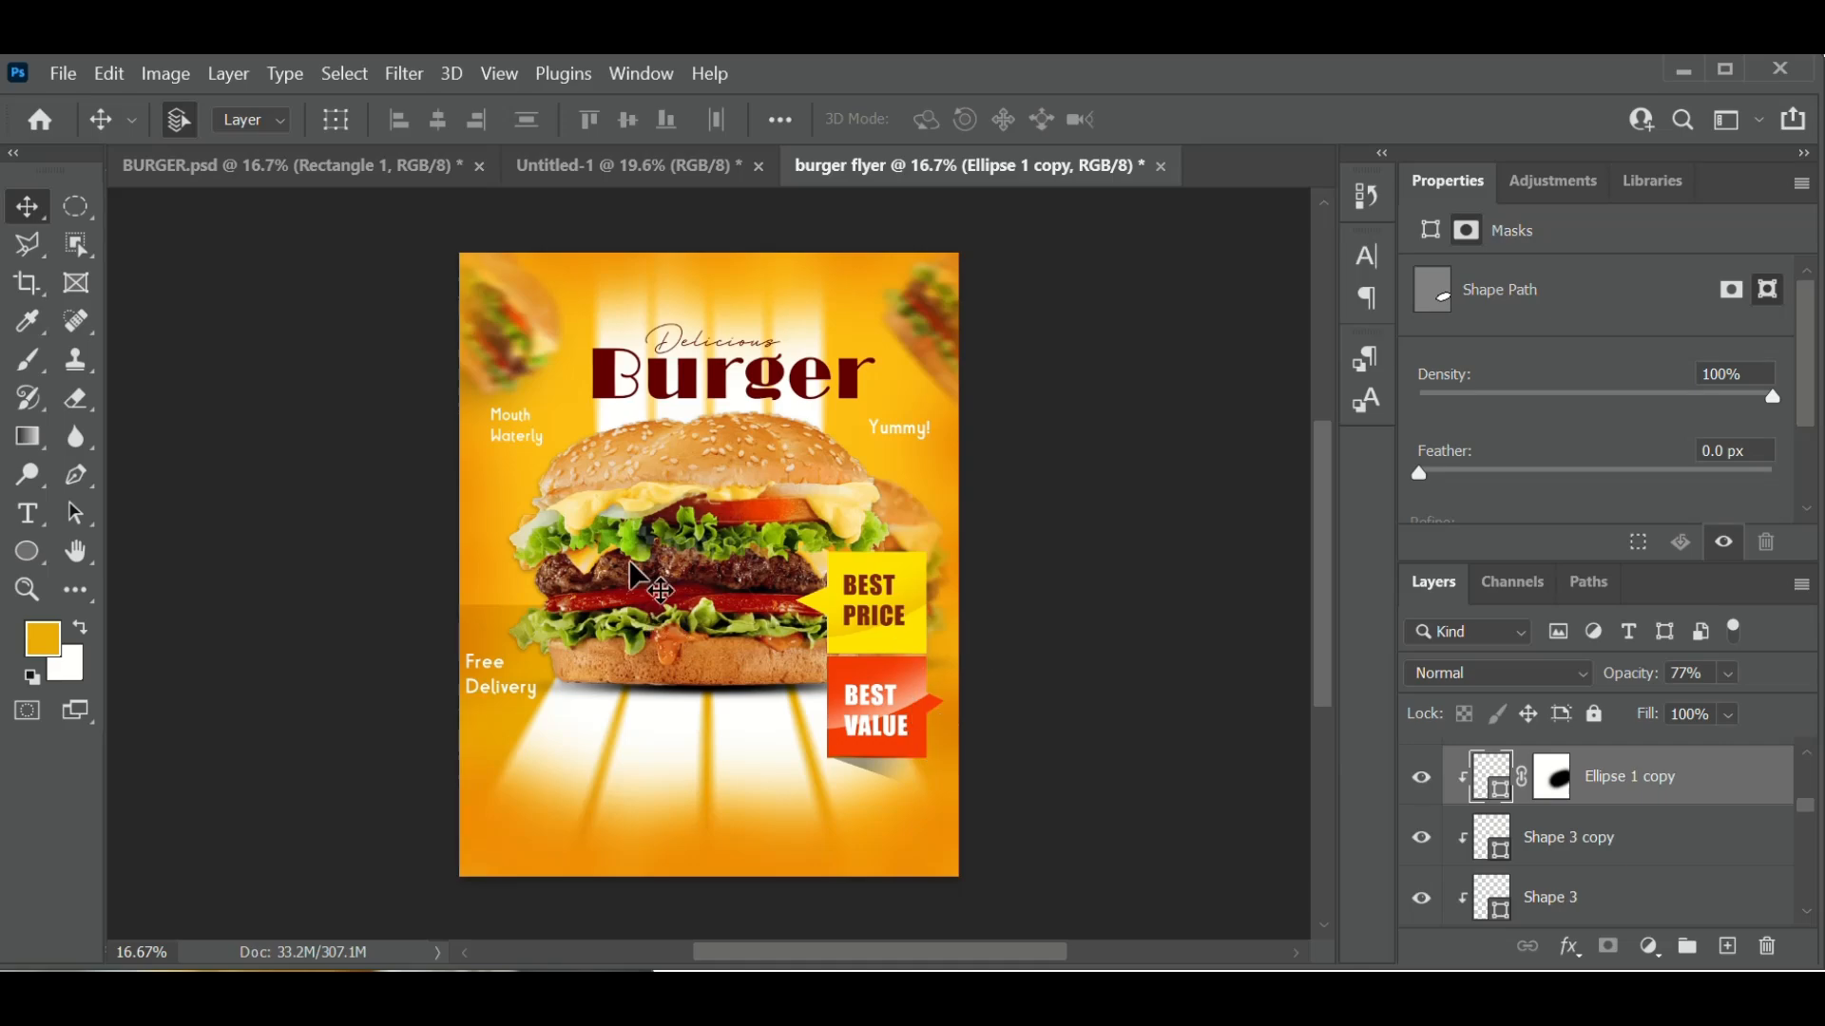
scroll(630, 566, "up", 1)
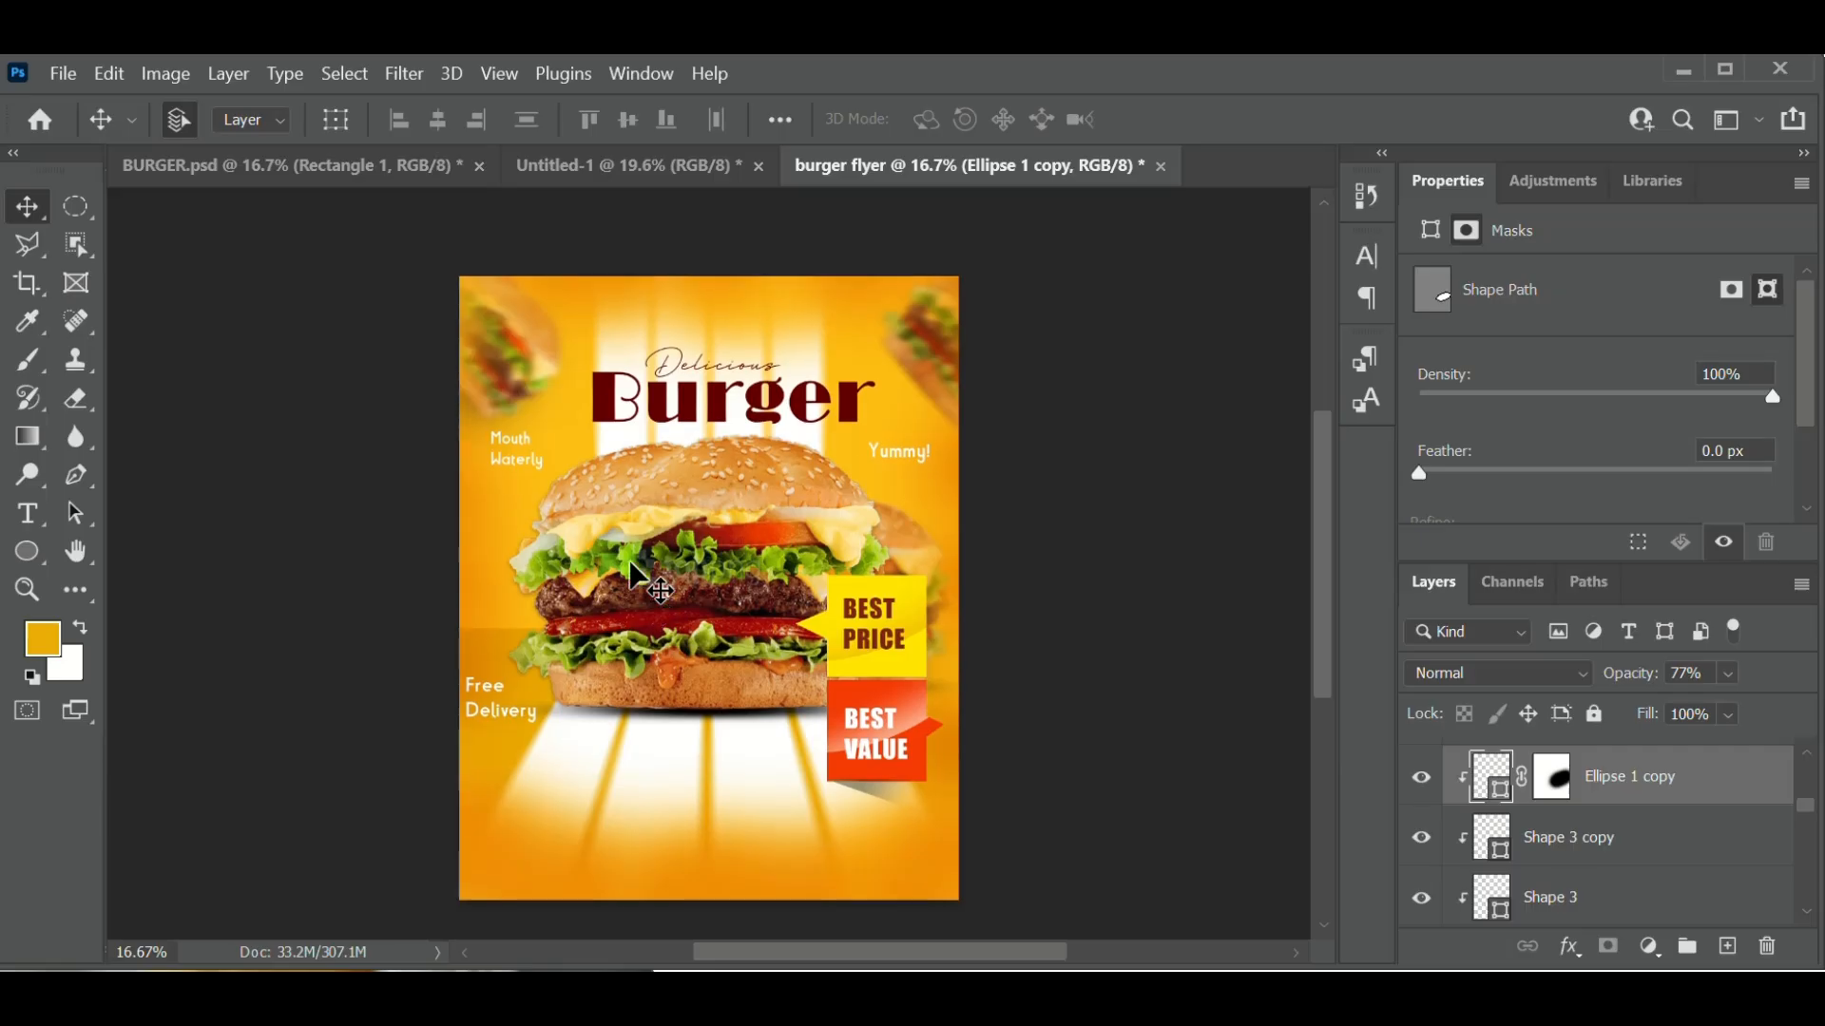
scroll(630, 575, "down", 2)
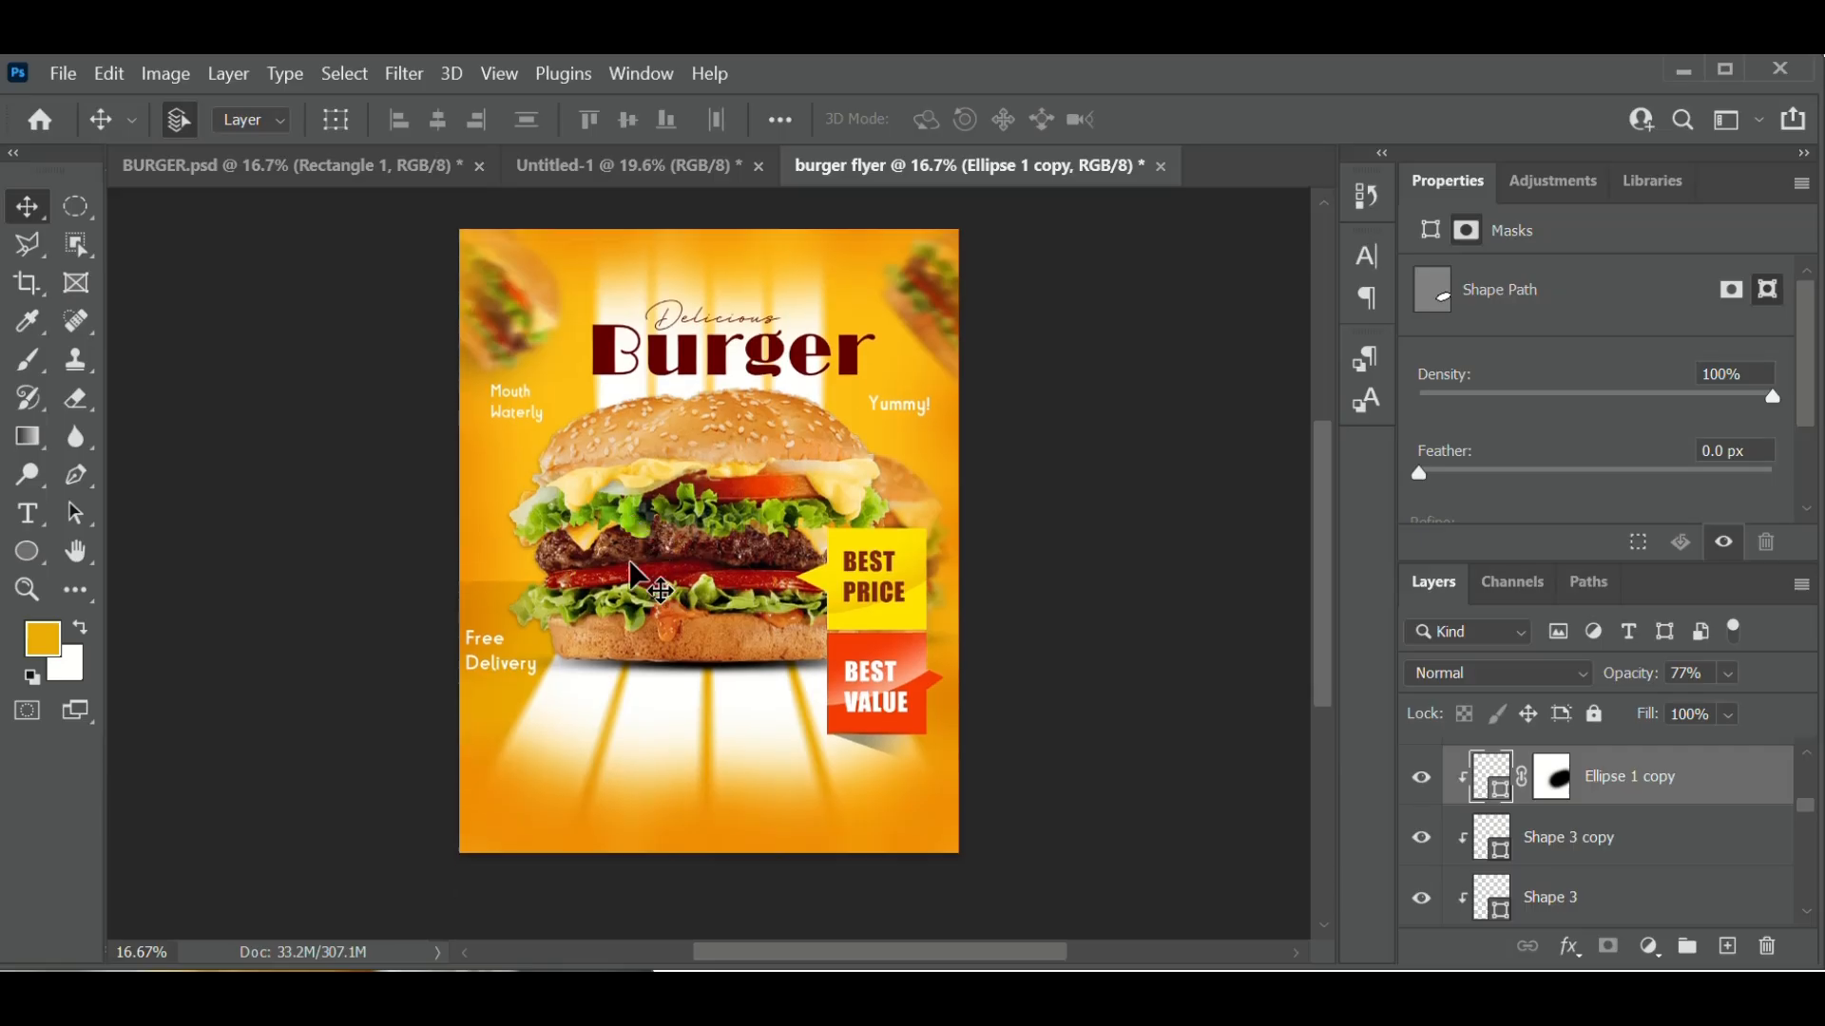
scroll(632, 567, "up", 4)
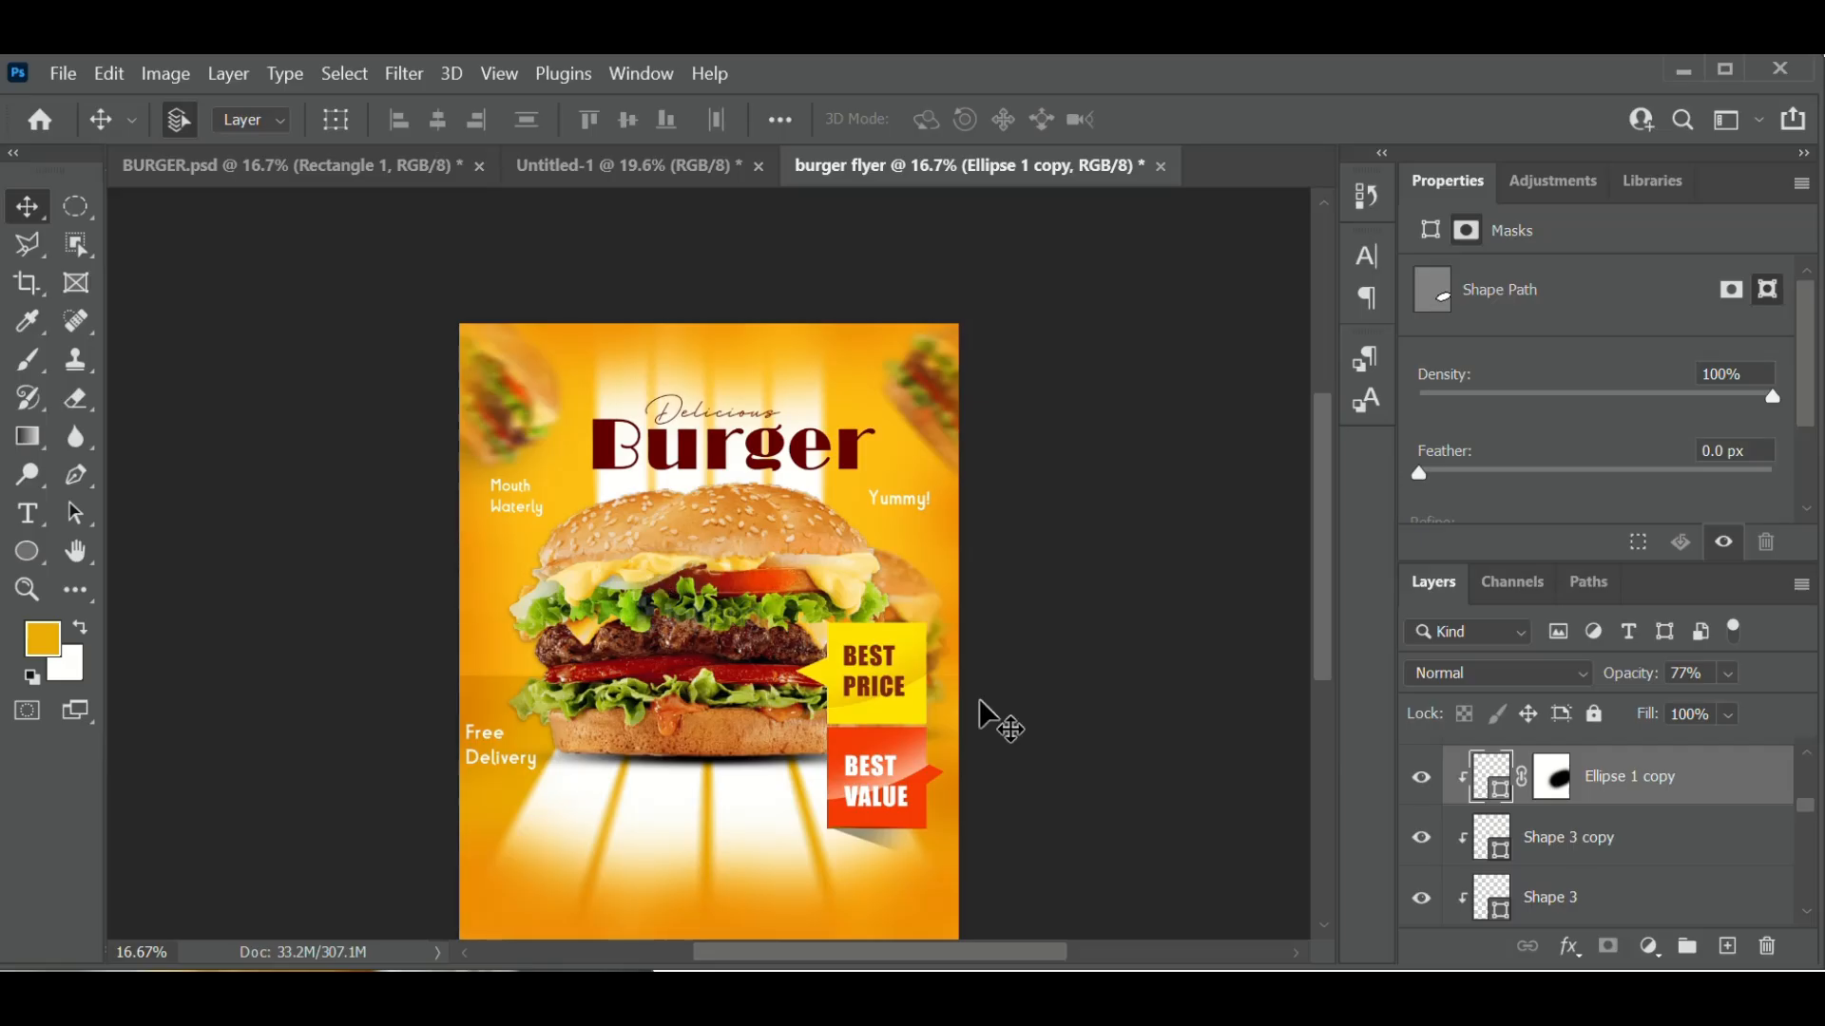
scroll(692, 751, "down", 5)
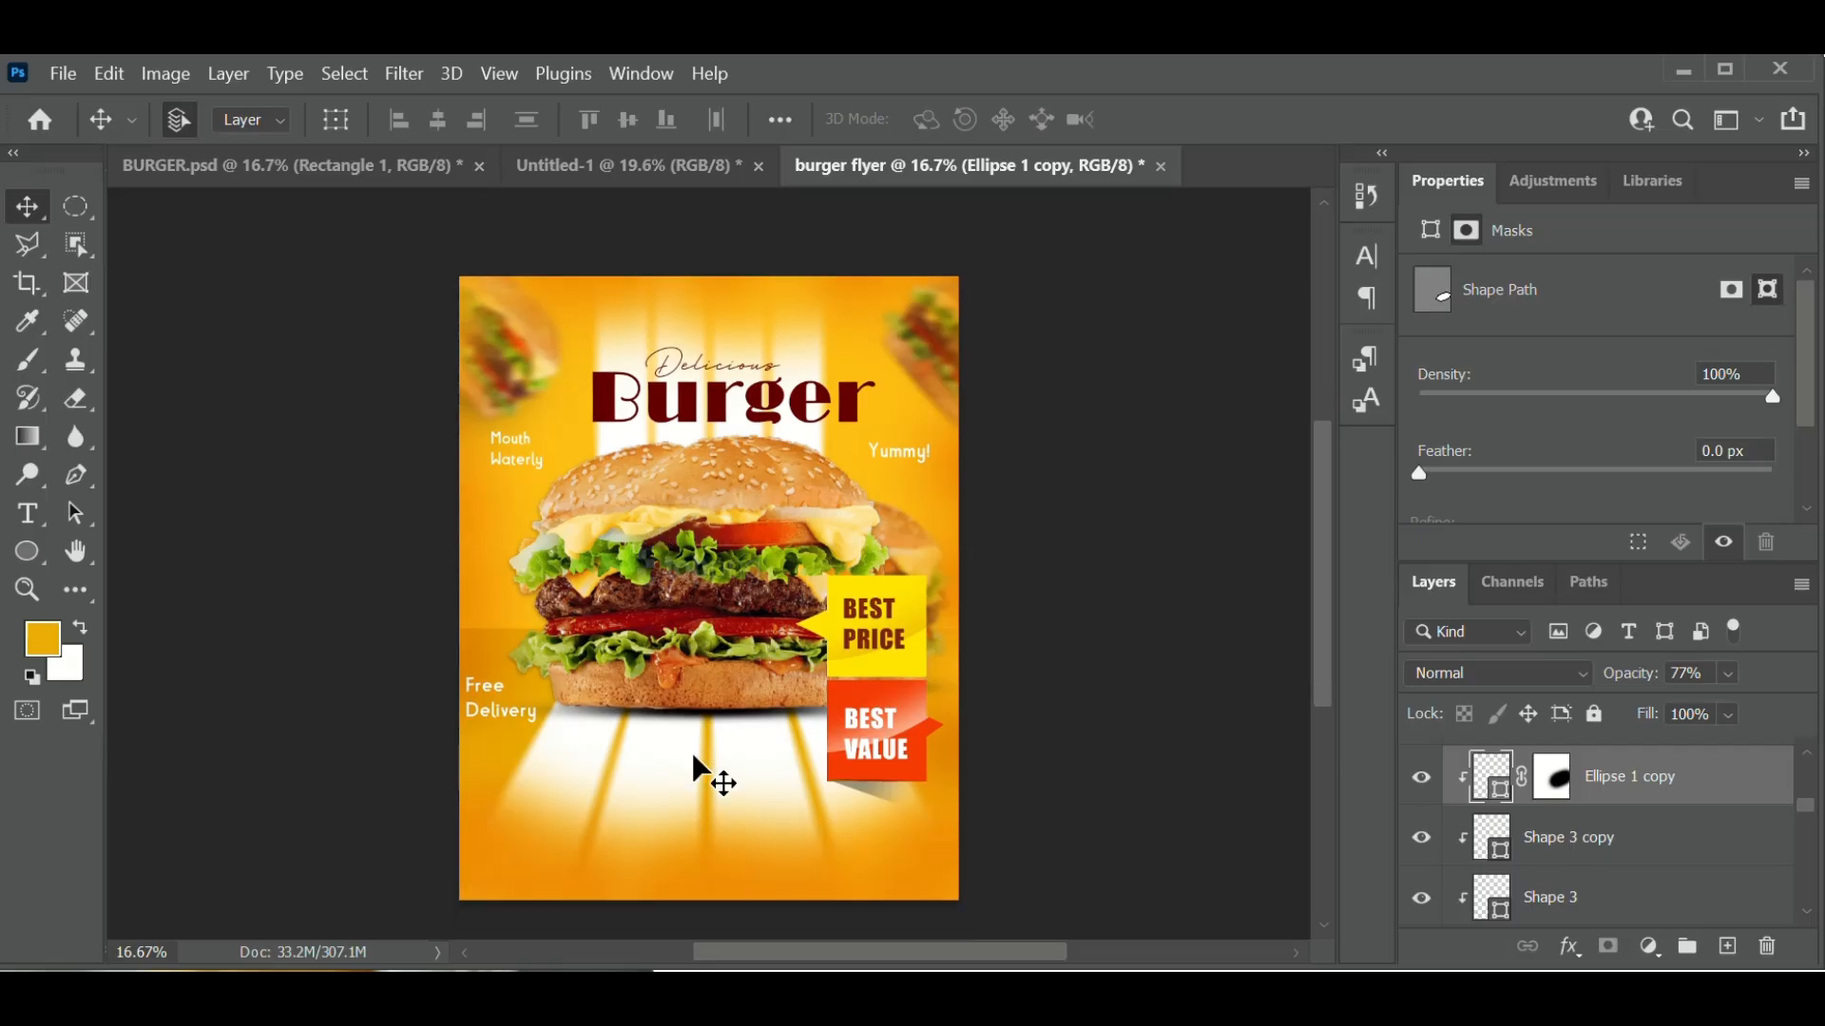
scroll(703, 761, "down", 6)
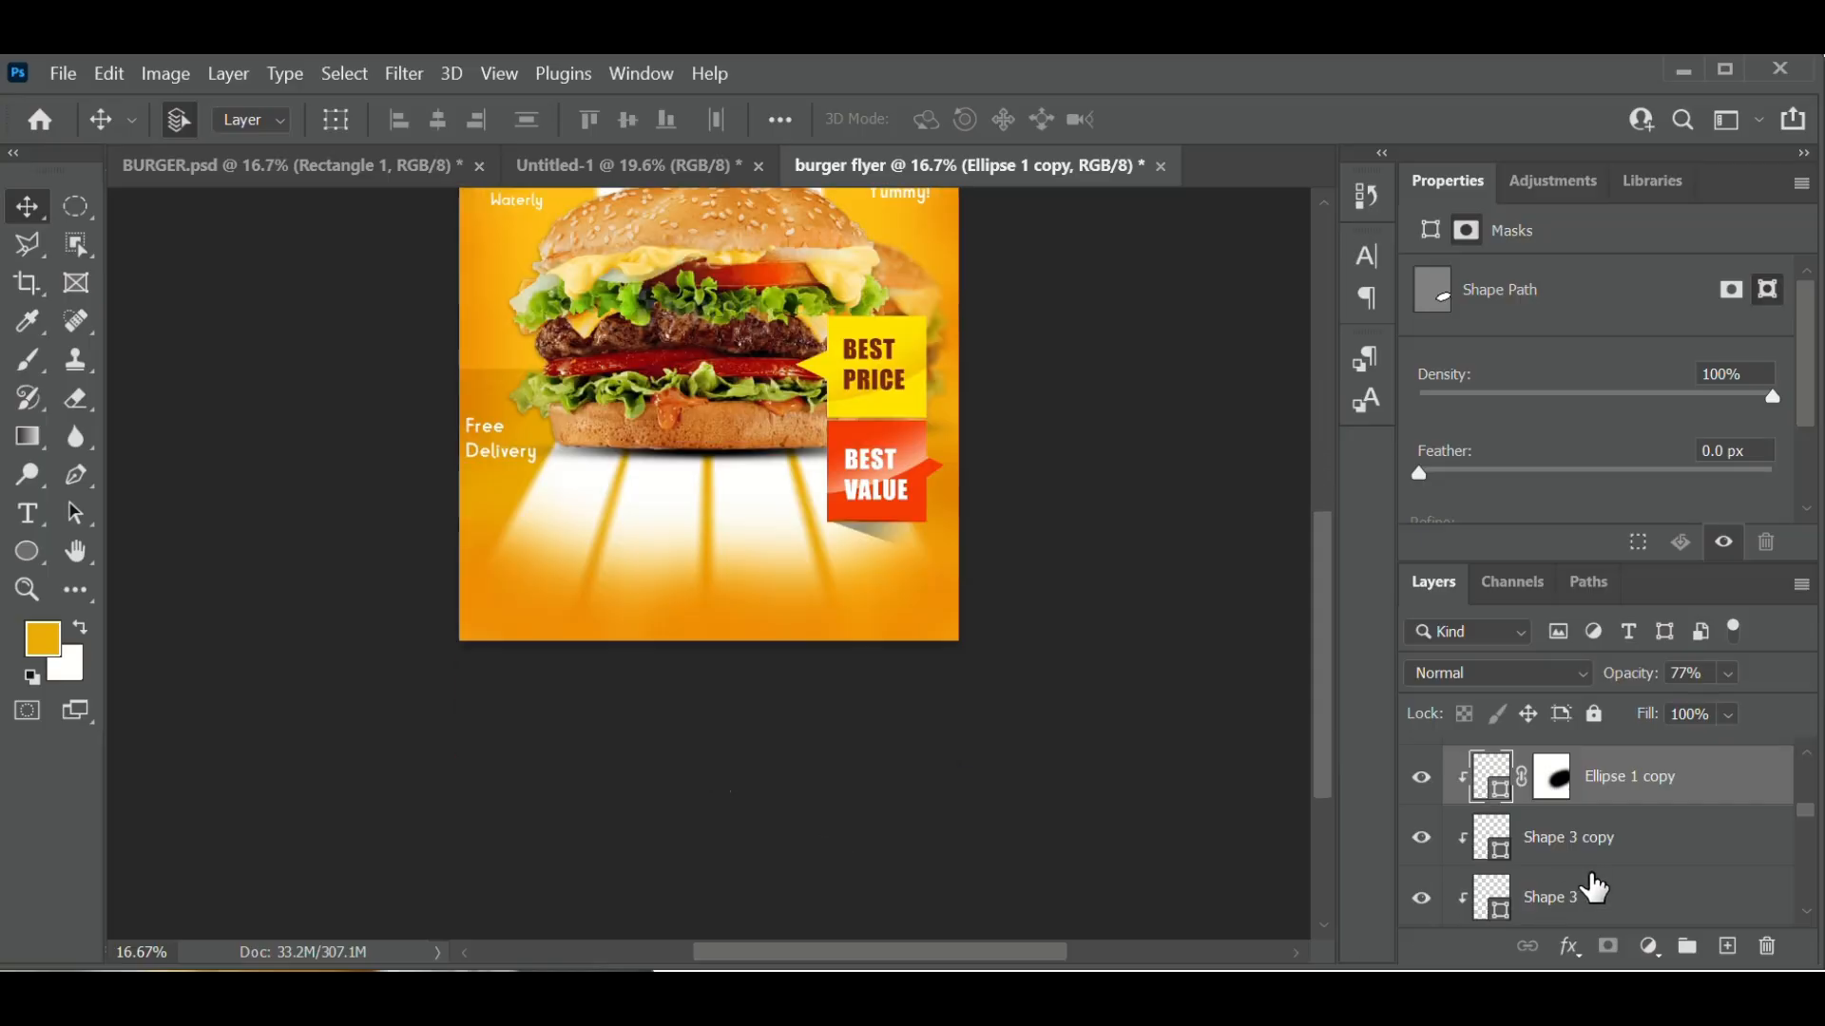
scroll(1595, 888, "down", 3)
scroll(1594, 889, "down", 5)
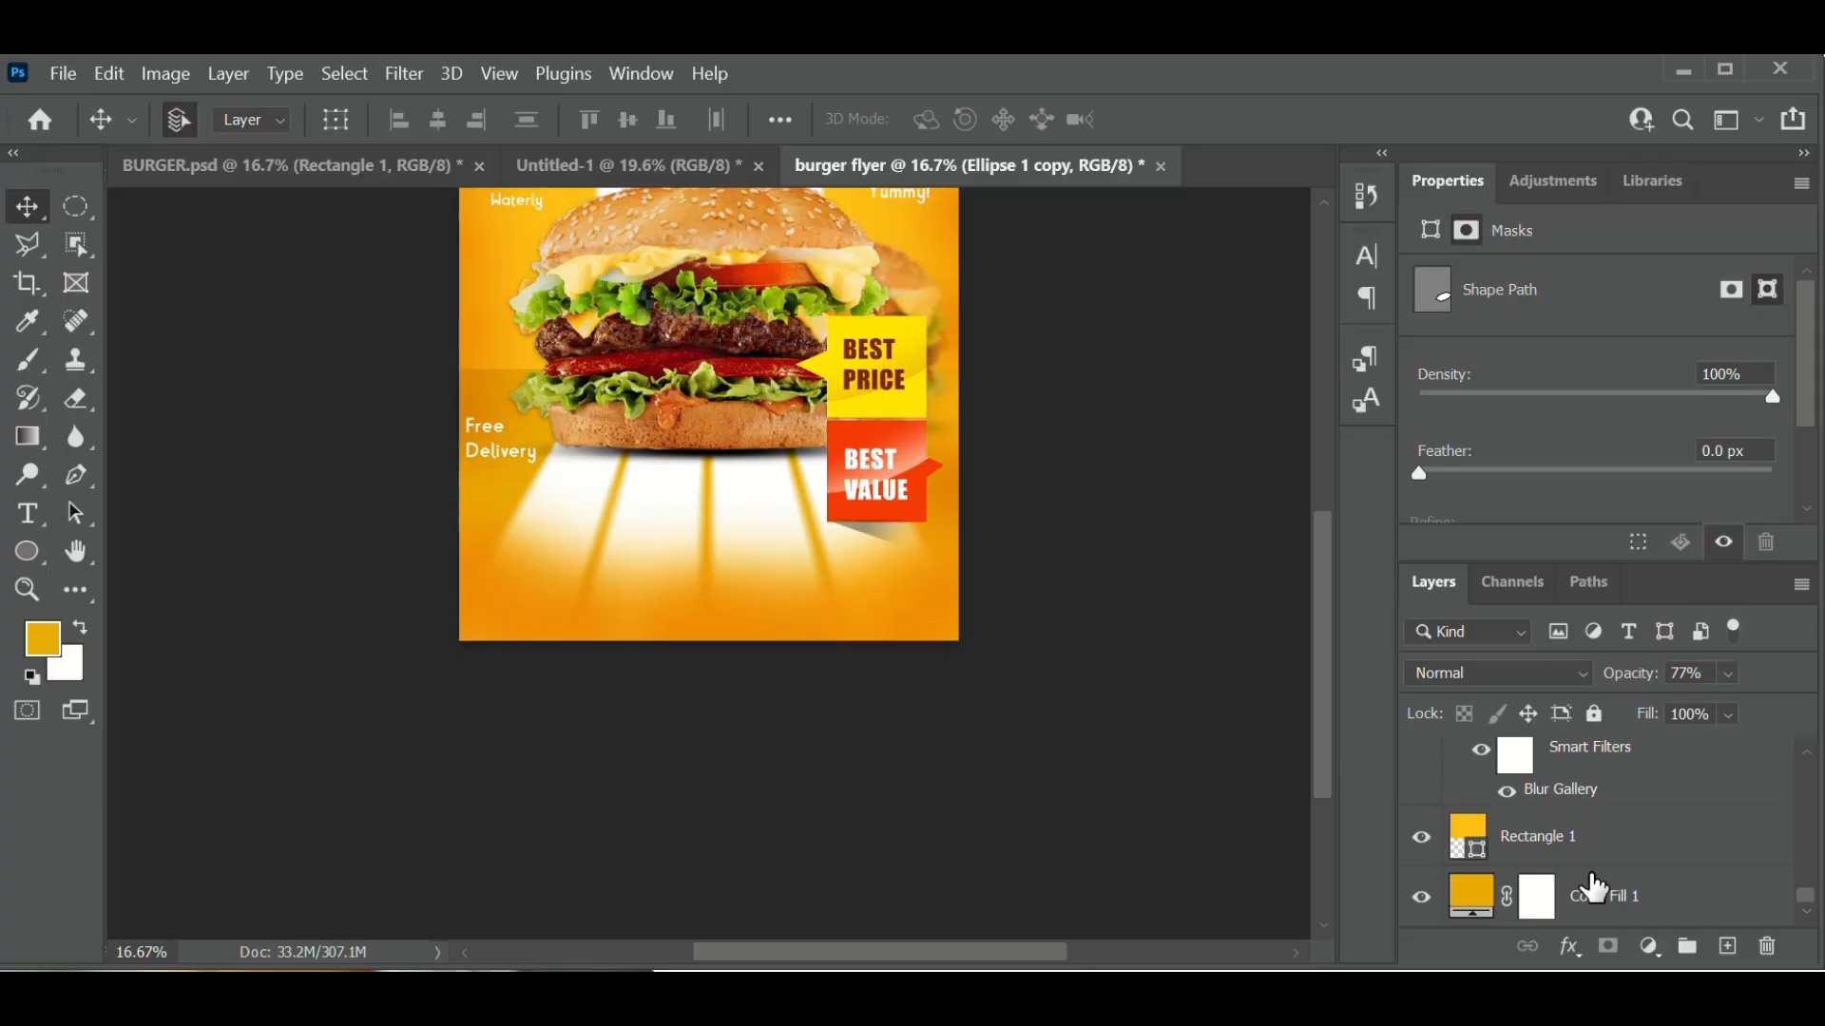
left_click(1473, 898)
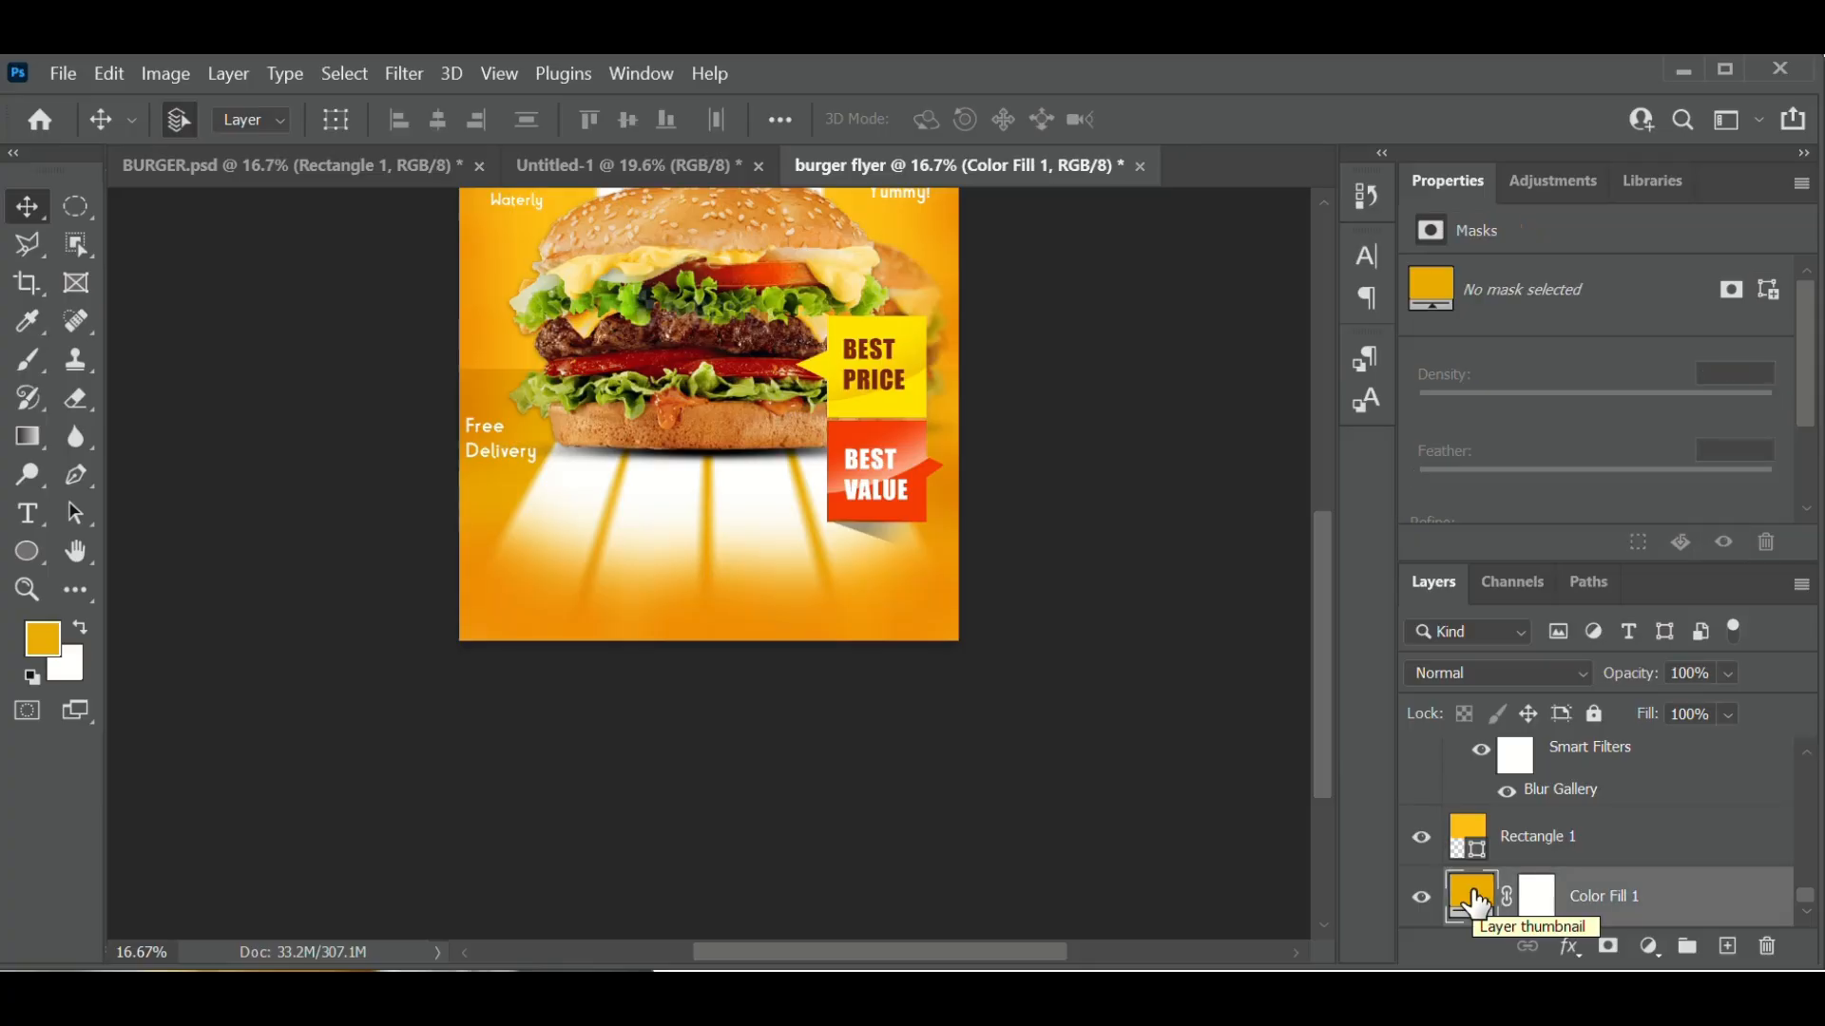
scroll(1596, 831, "up", 10)
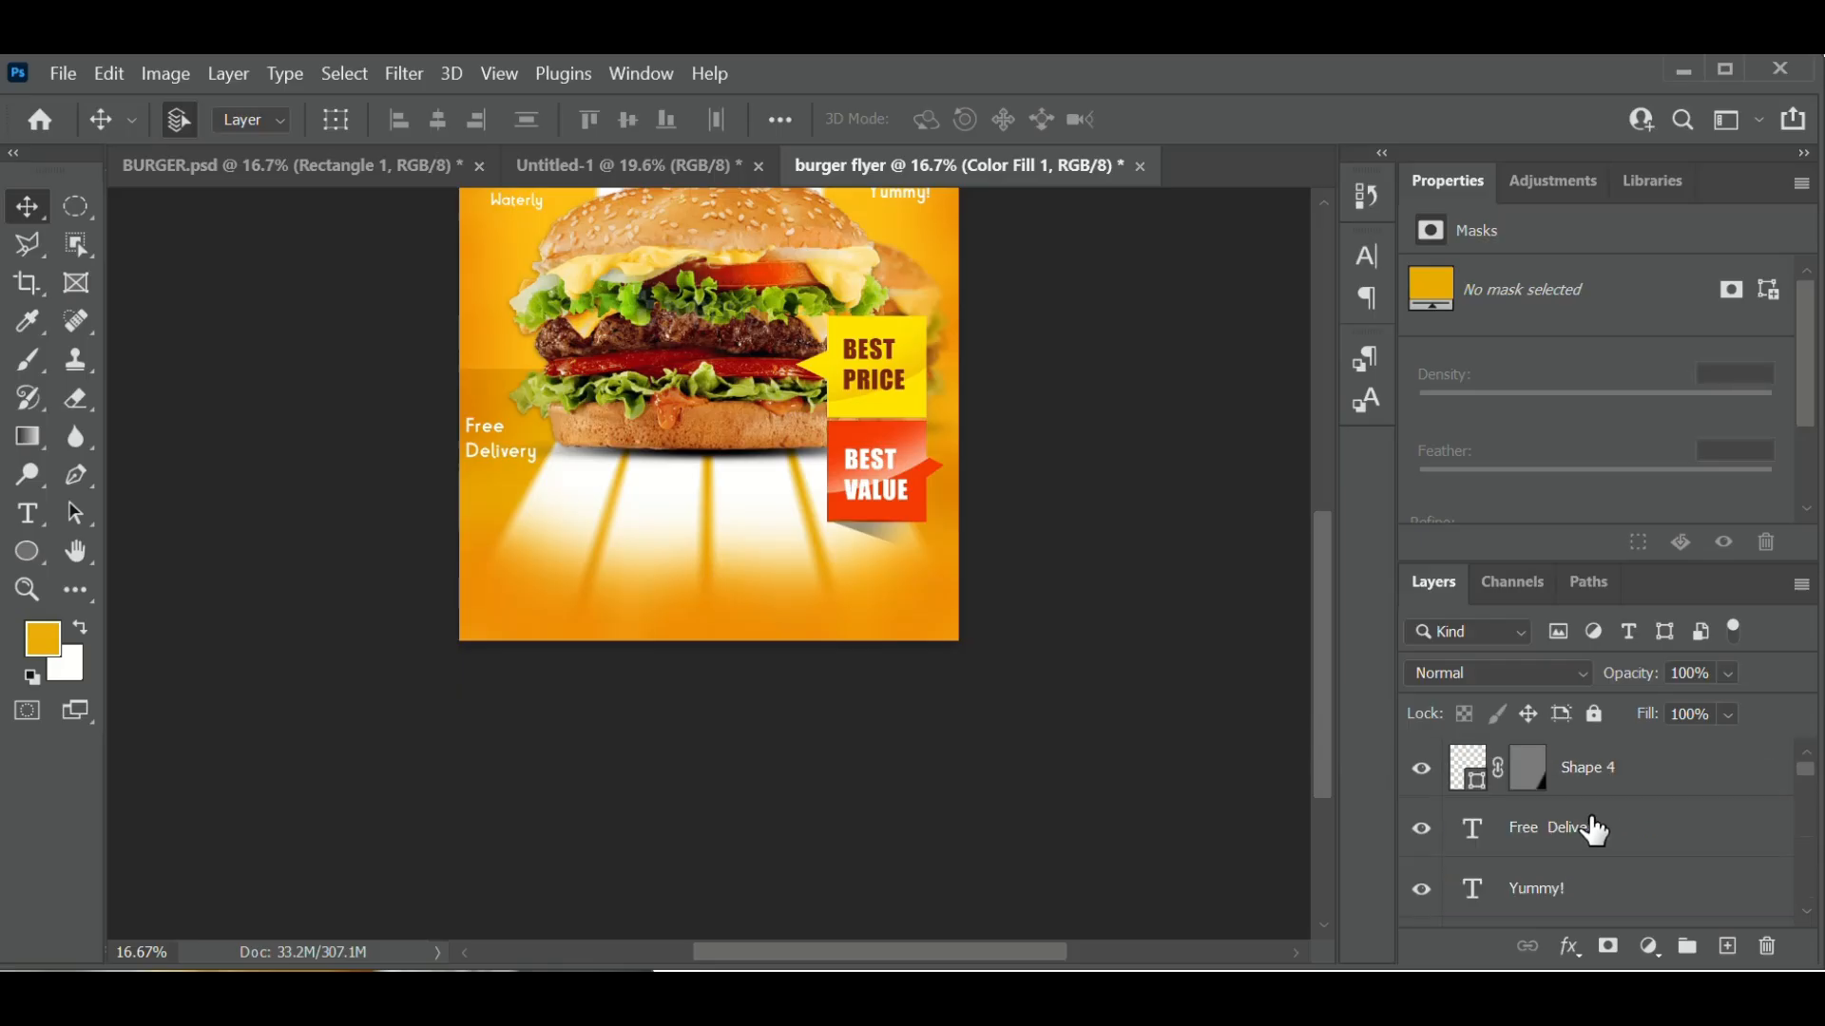
- Convert Shape 4 to a smart object and apply a 36 px Gaussian Blur
left_click(1618, 771)
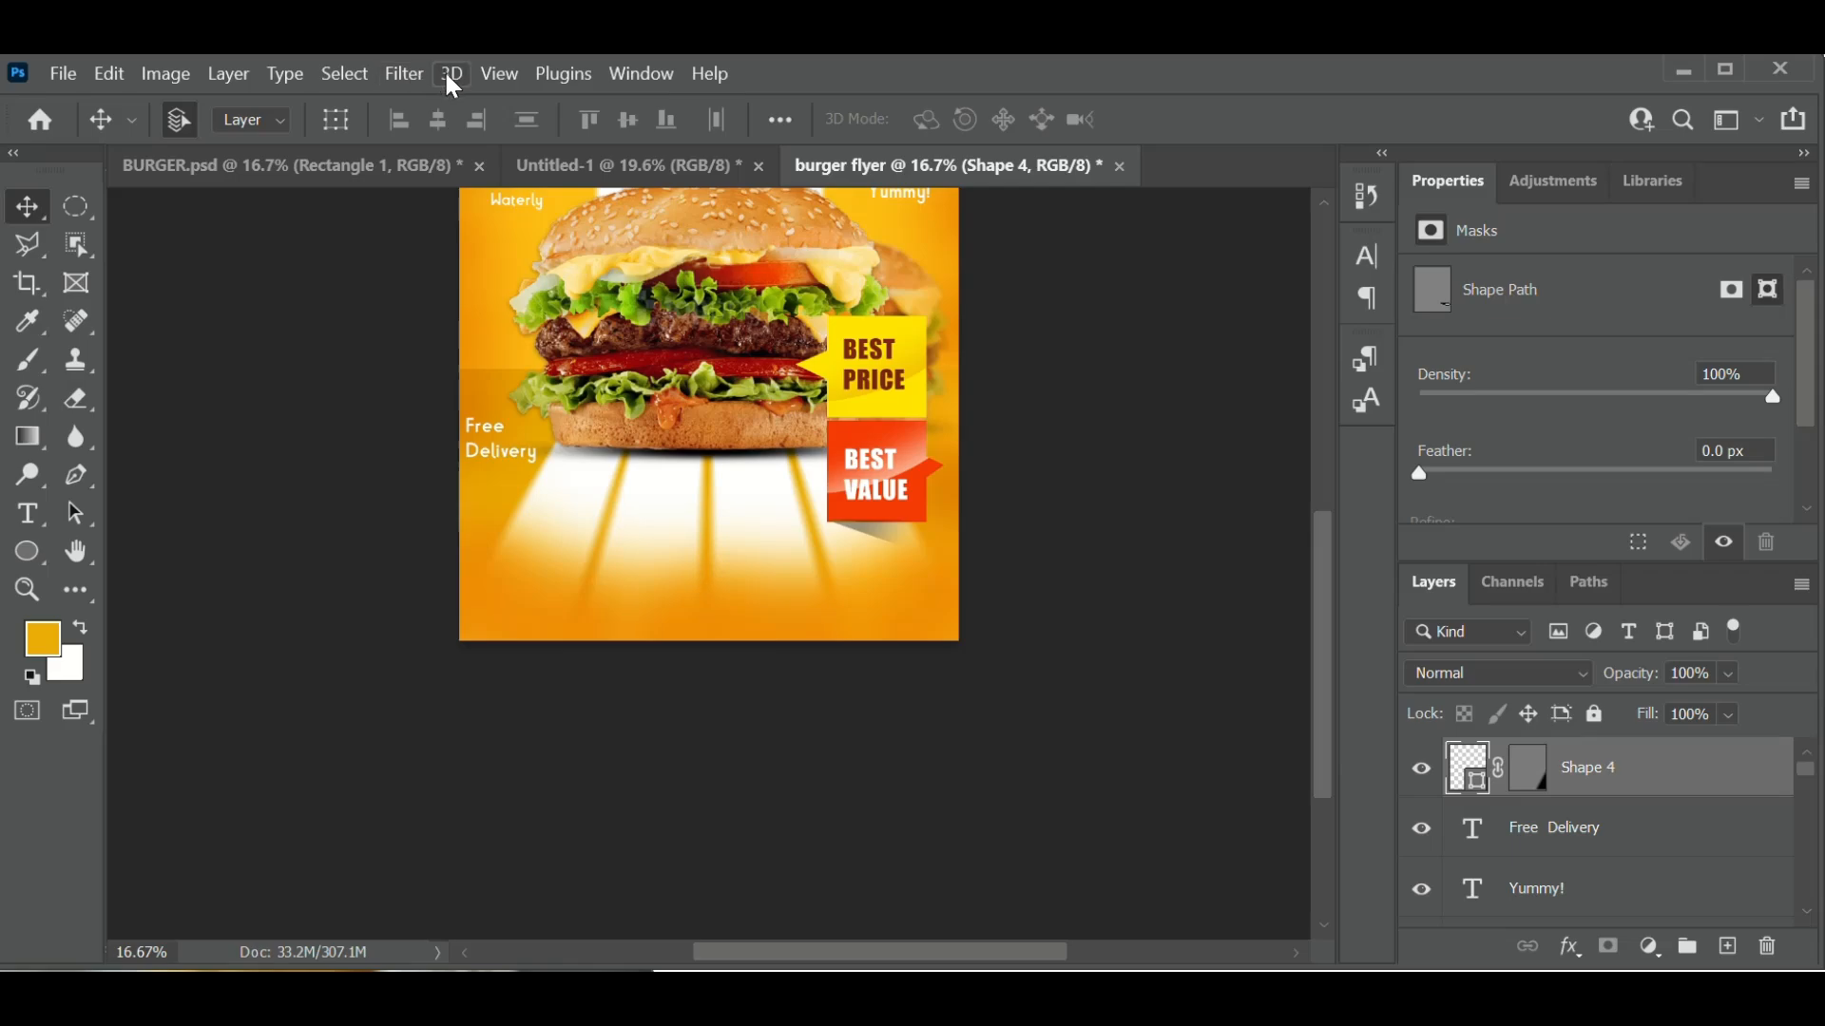
left_click(406, 75)
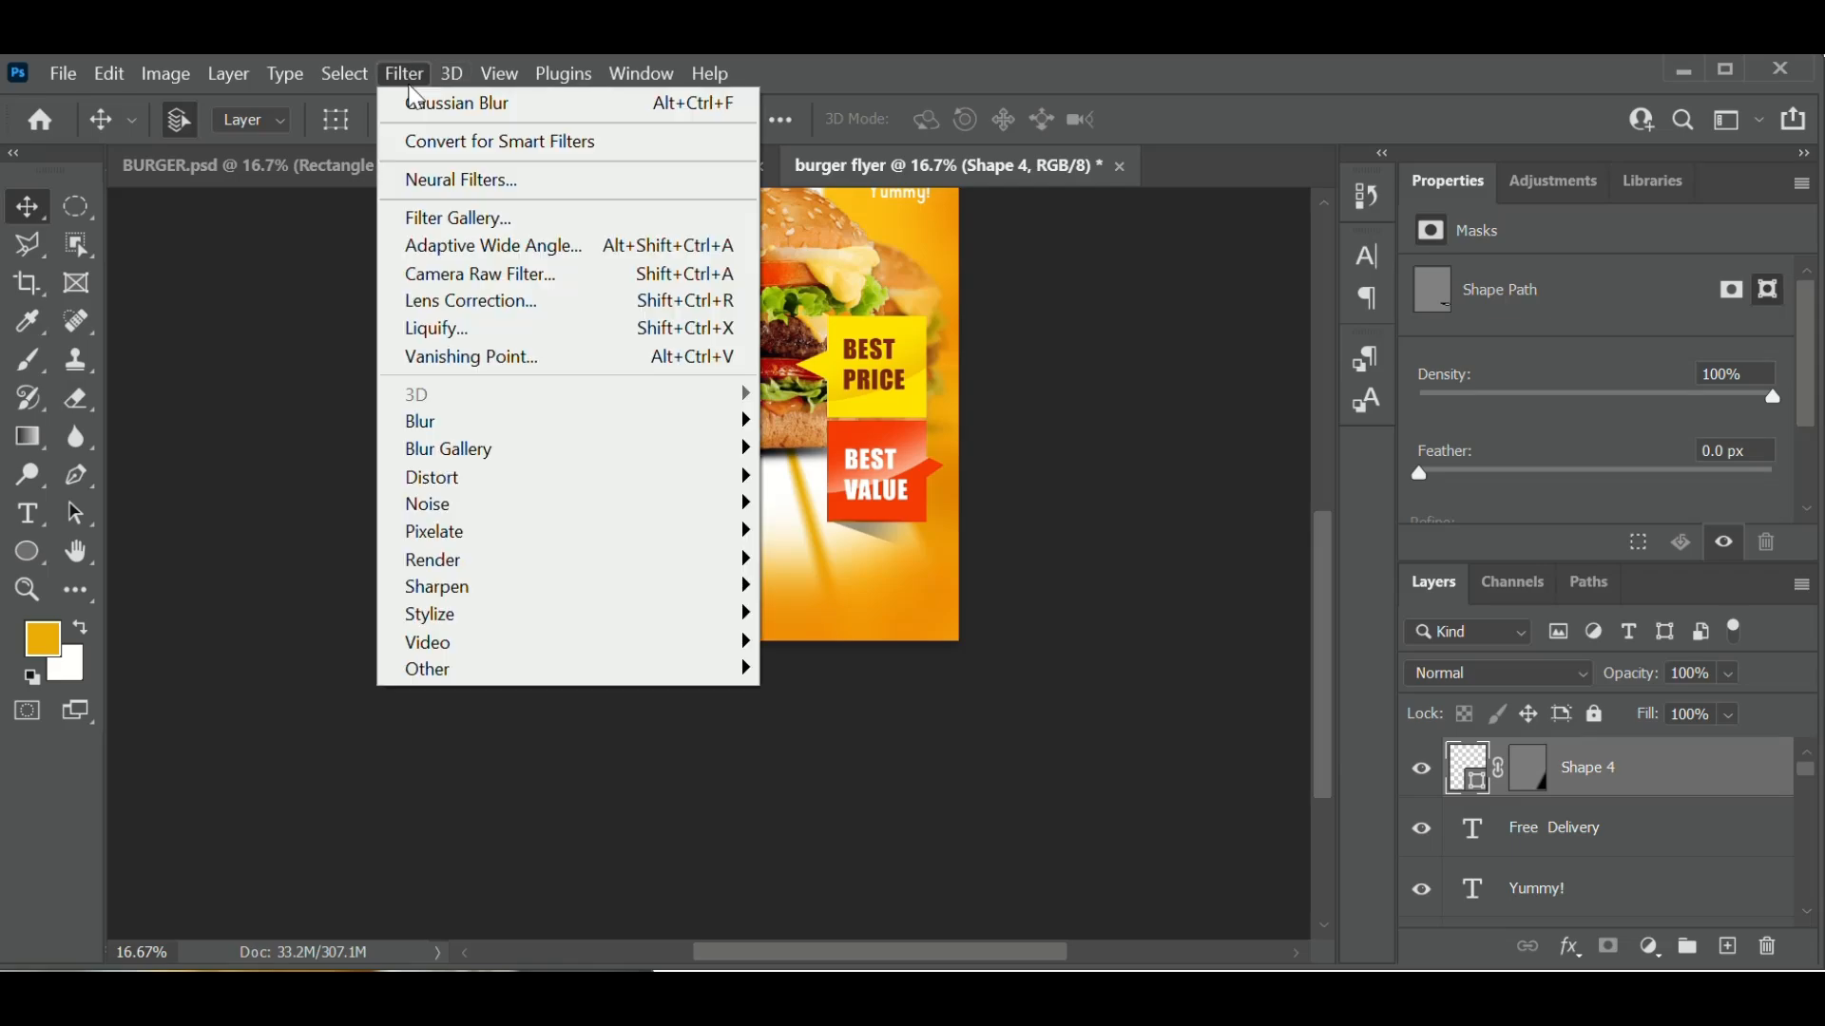
mouse_move(540, 448)
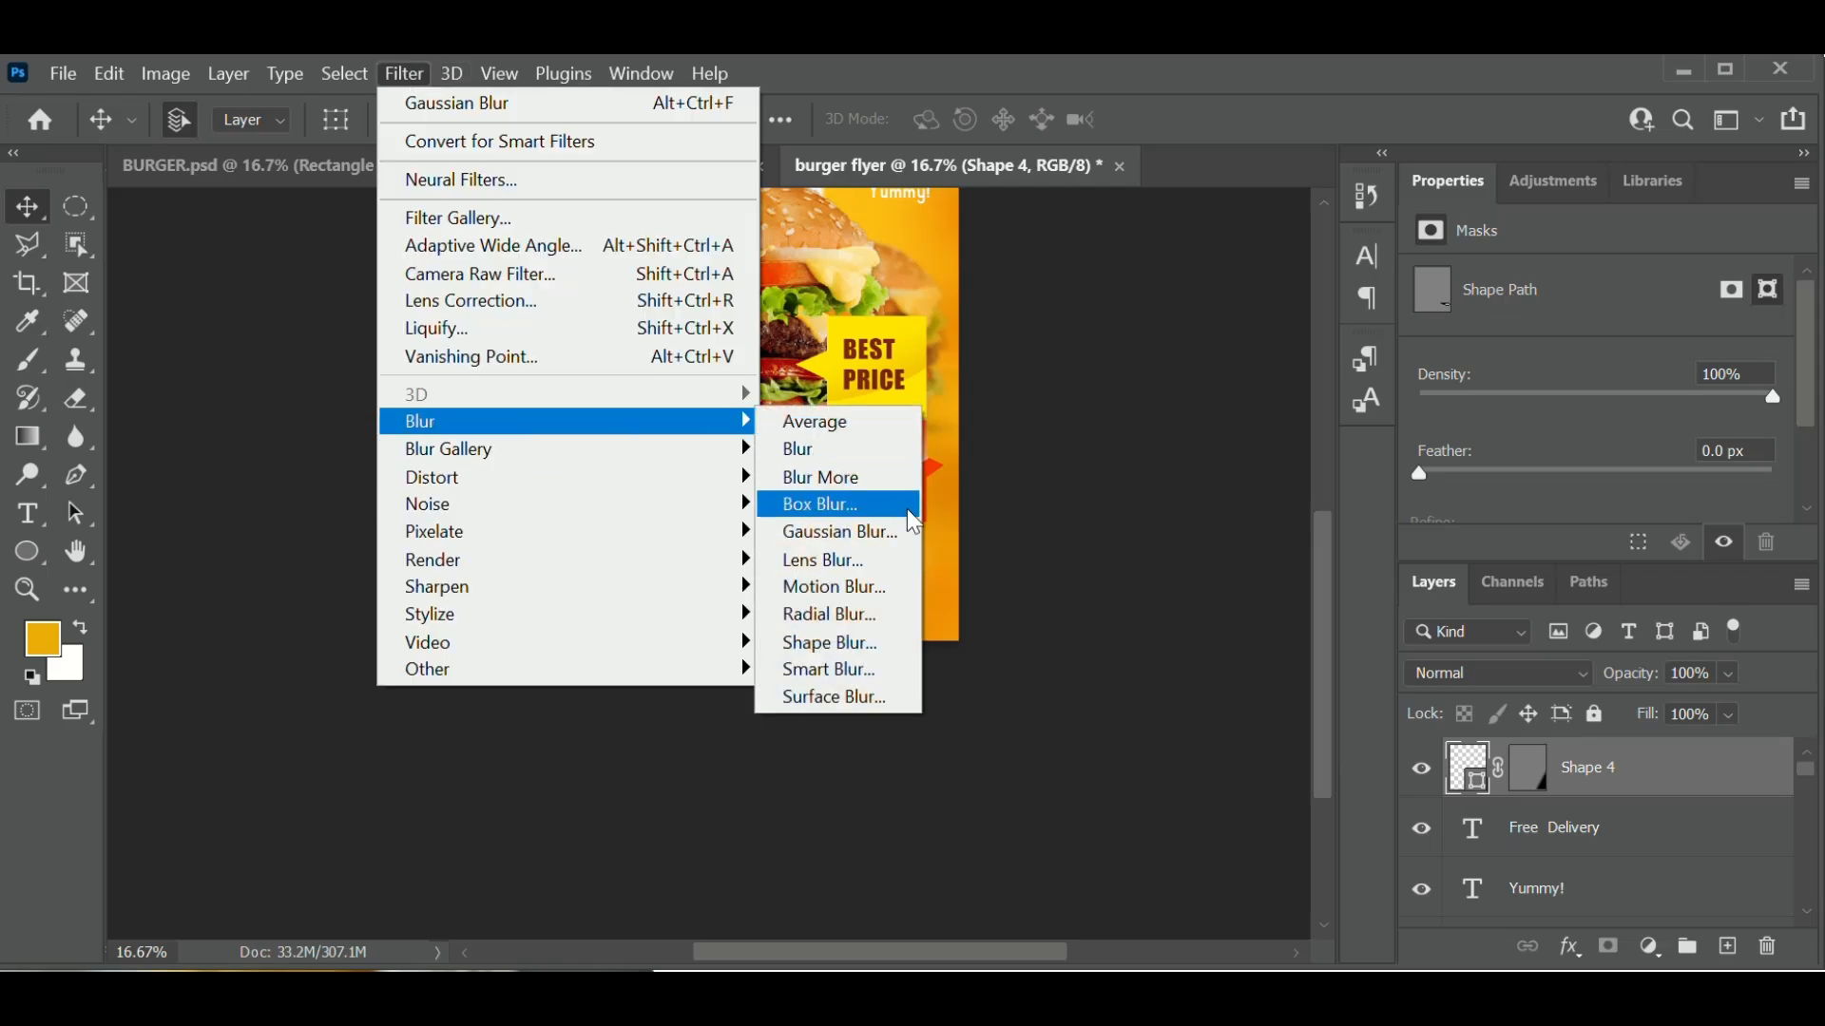
left_click(899, 534)
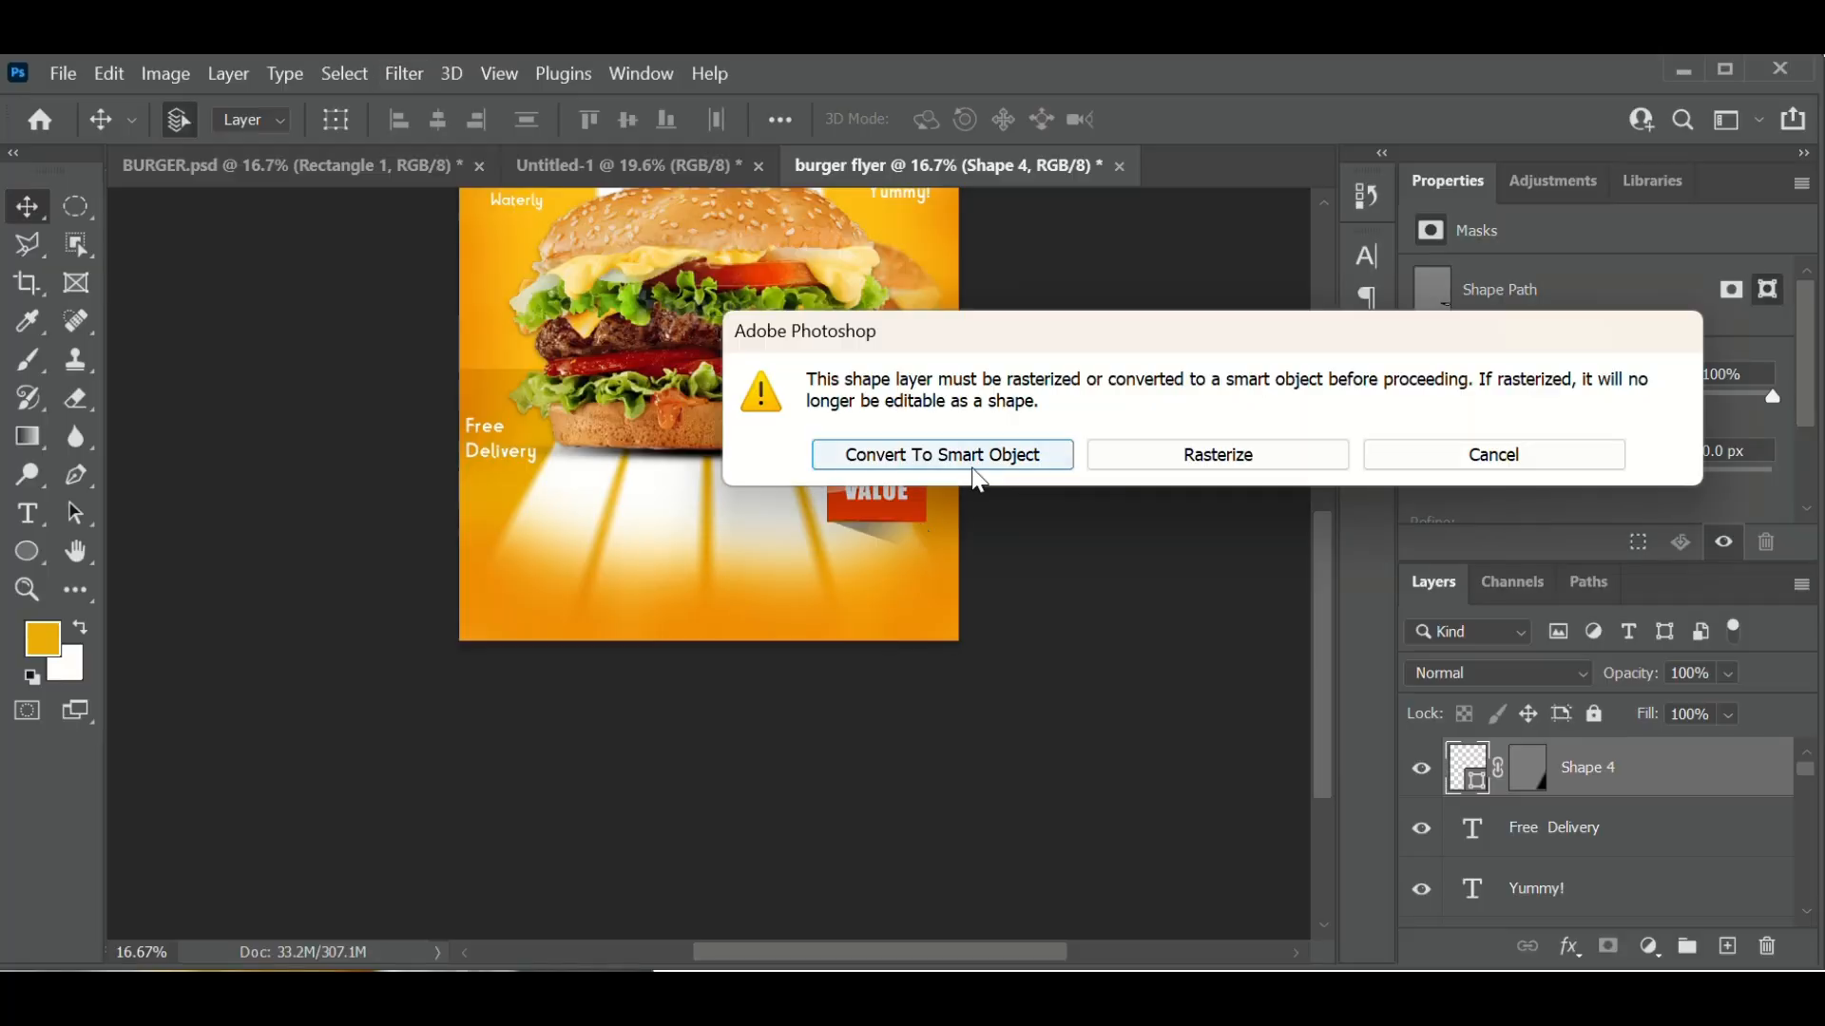
left_click(969, 469)
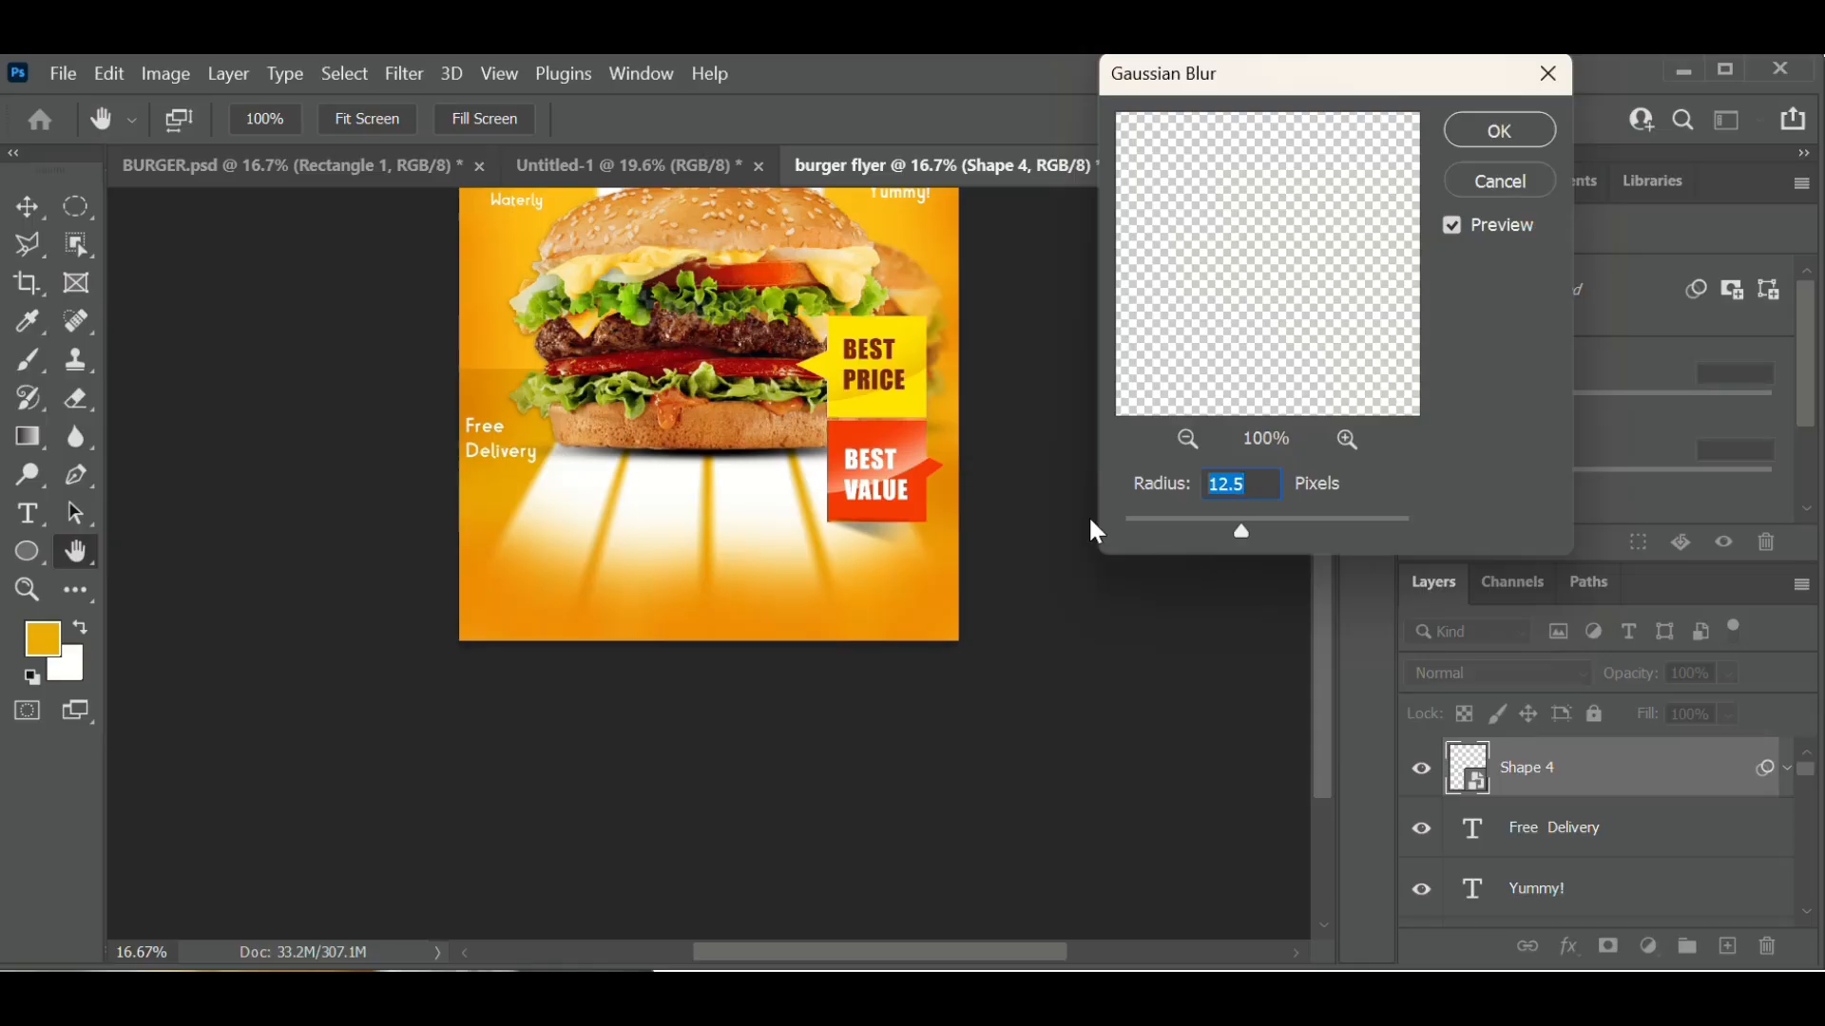
mouse_move(1242, 532)
left_mouse_down()
mouse_move(1271, 538)
mouse_move(1240, 537)
left_mouse_up()
left_click(1537, 129)
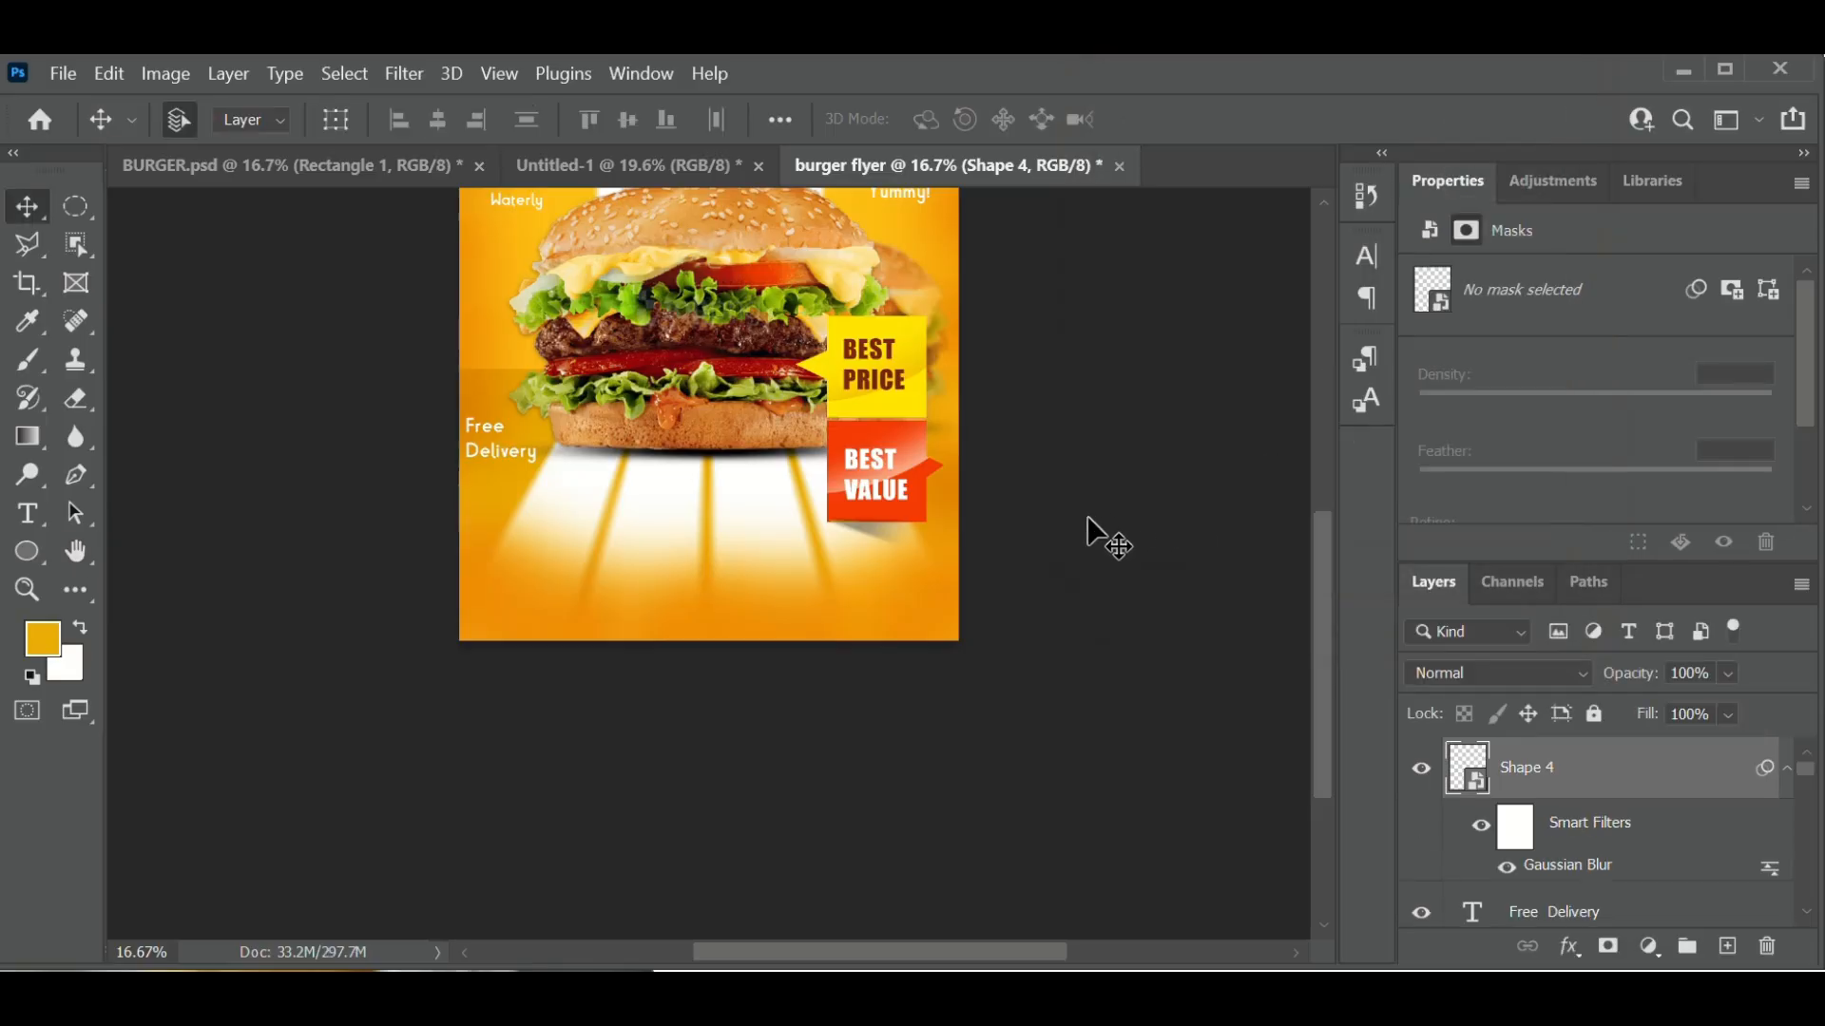
scroll(1653, 837, "down", 3)
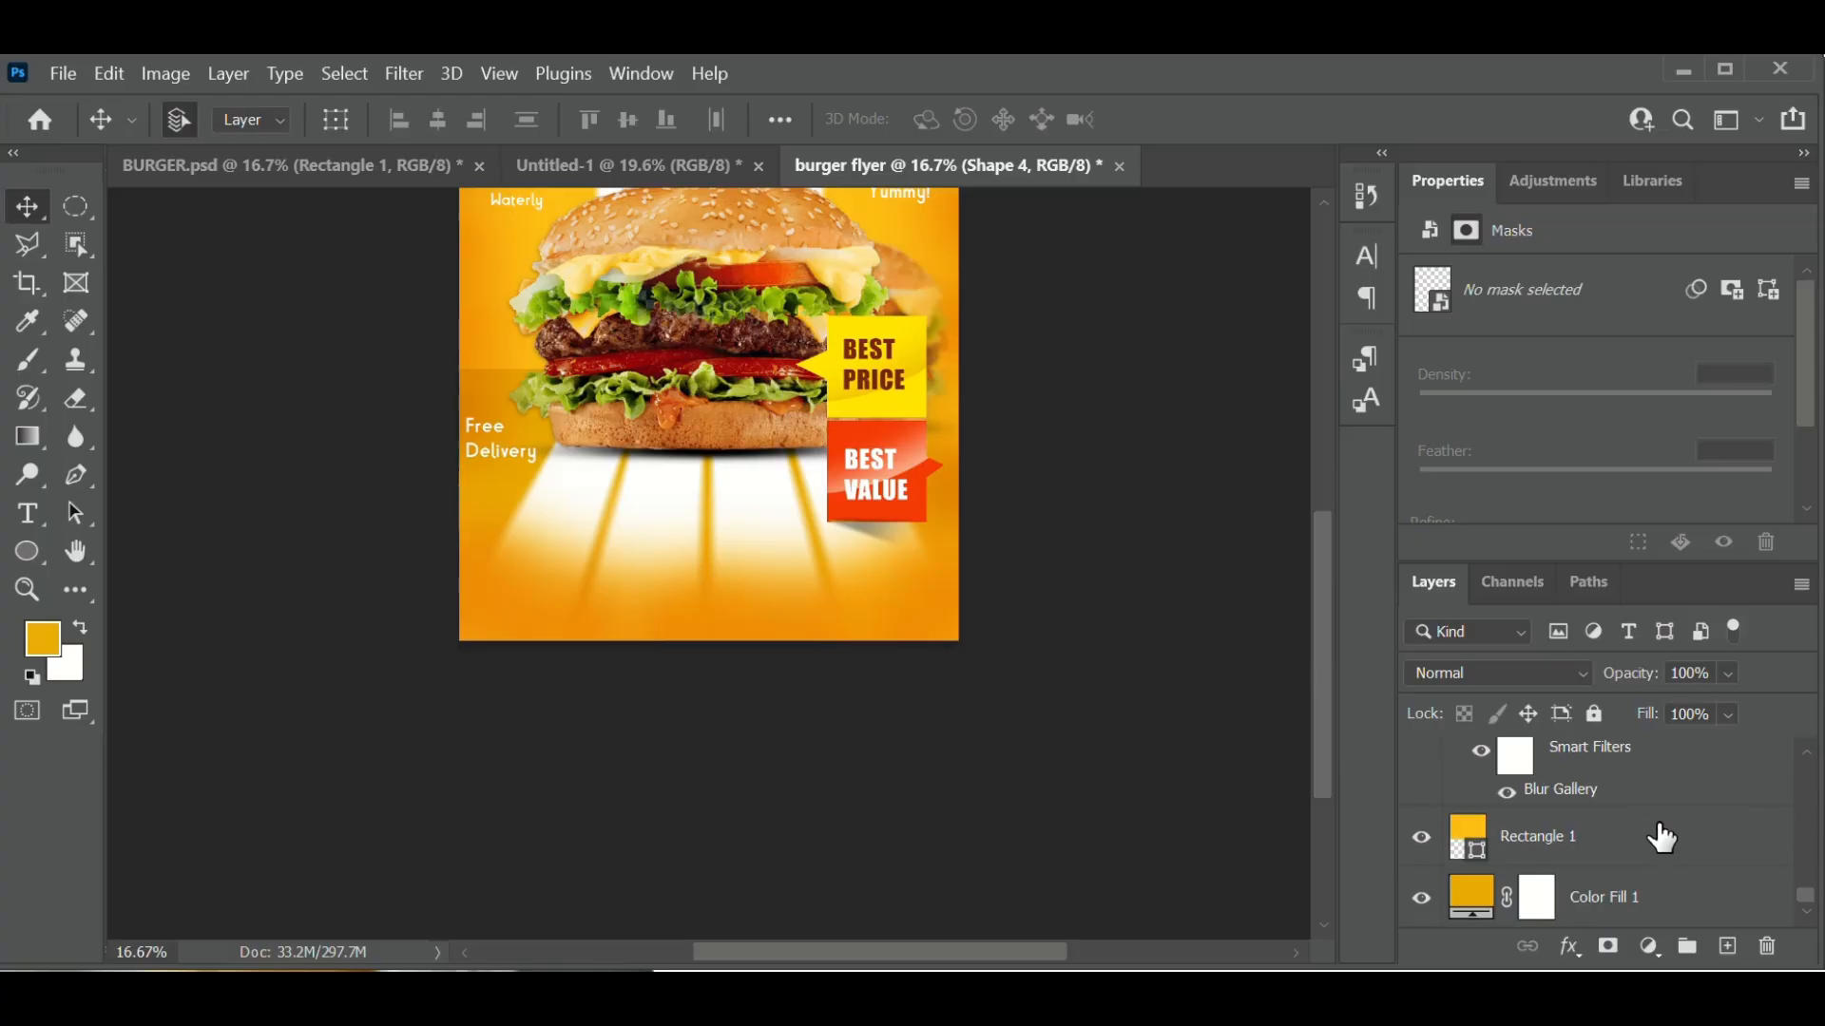
- Convert Color Fill 1 to a smart object and apply Add Noise at 23%
left_click(1475, 901)
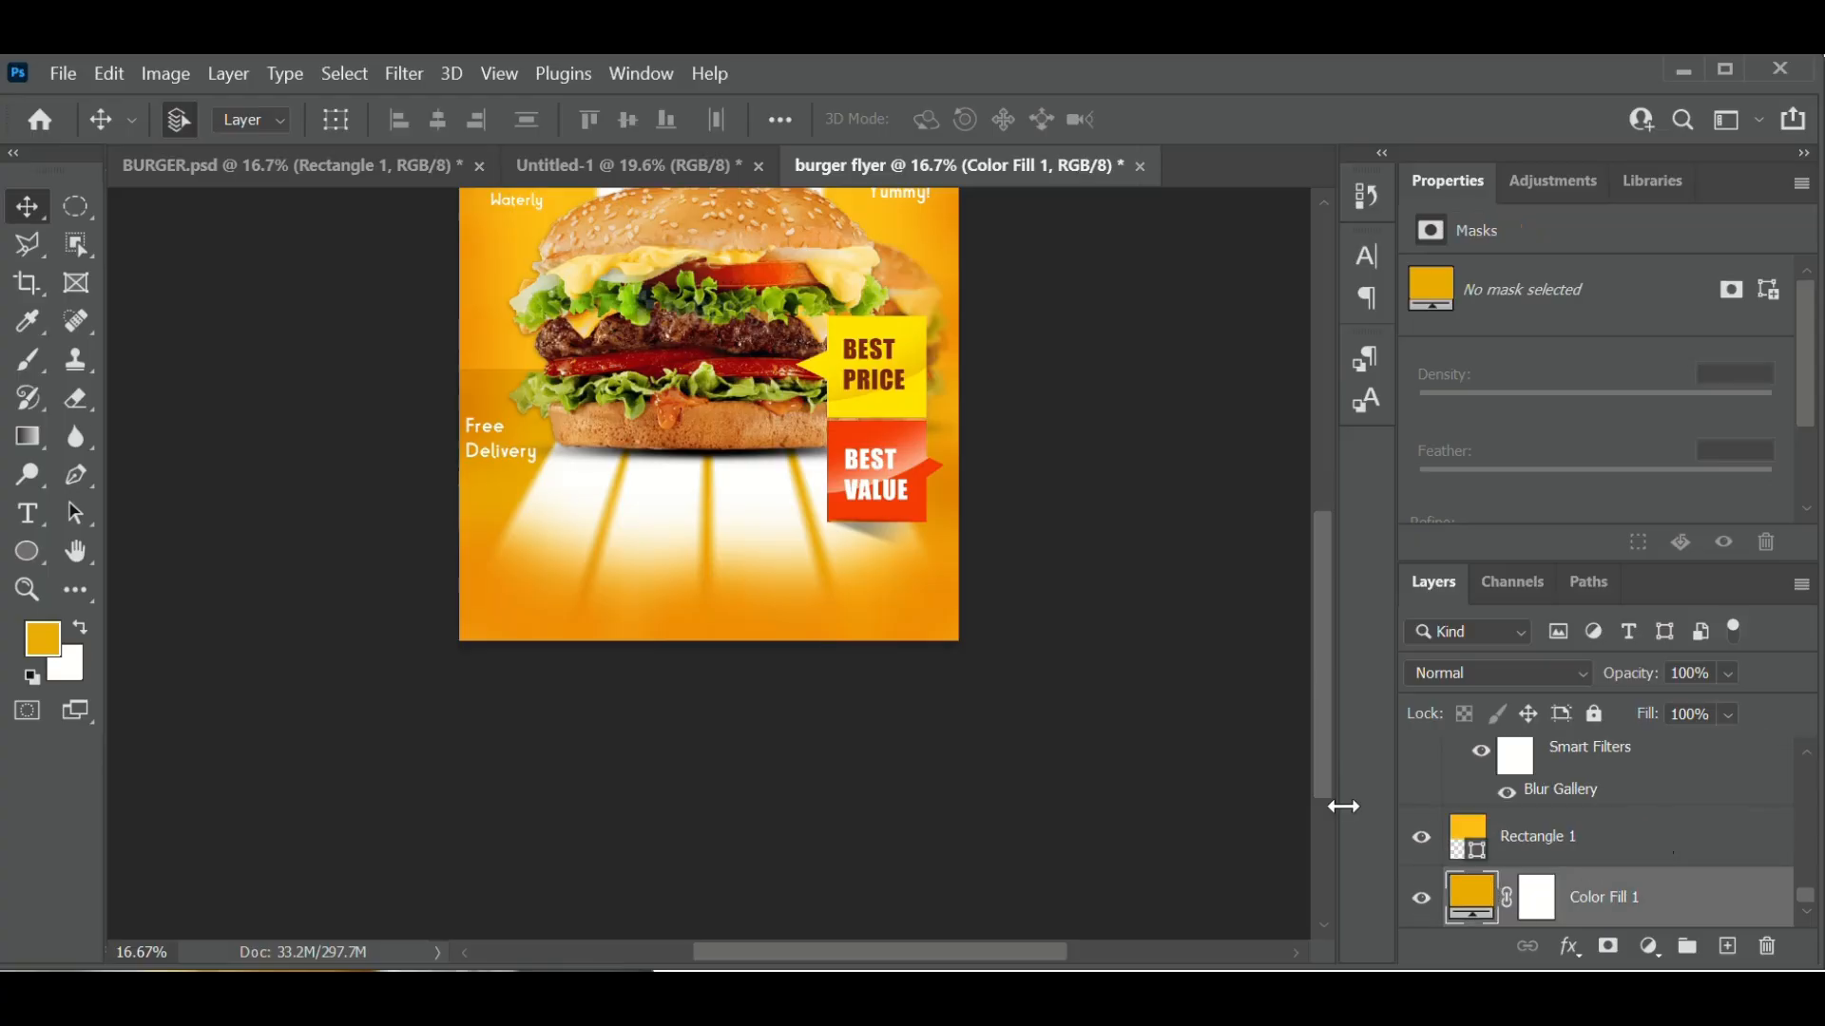
left_click(412, 67)
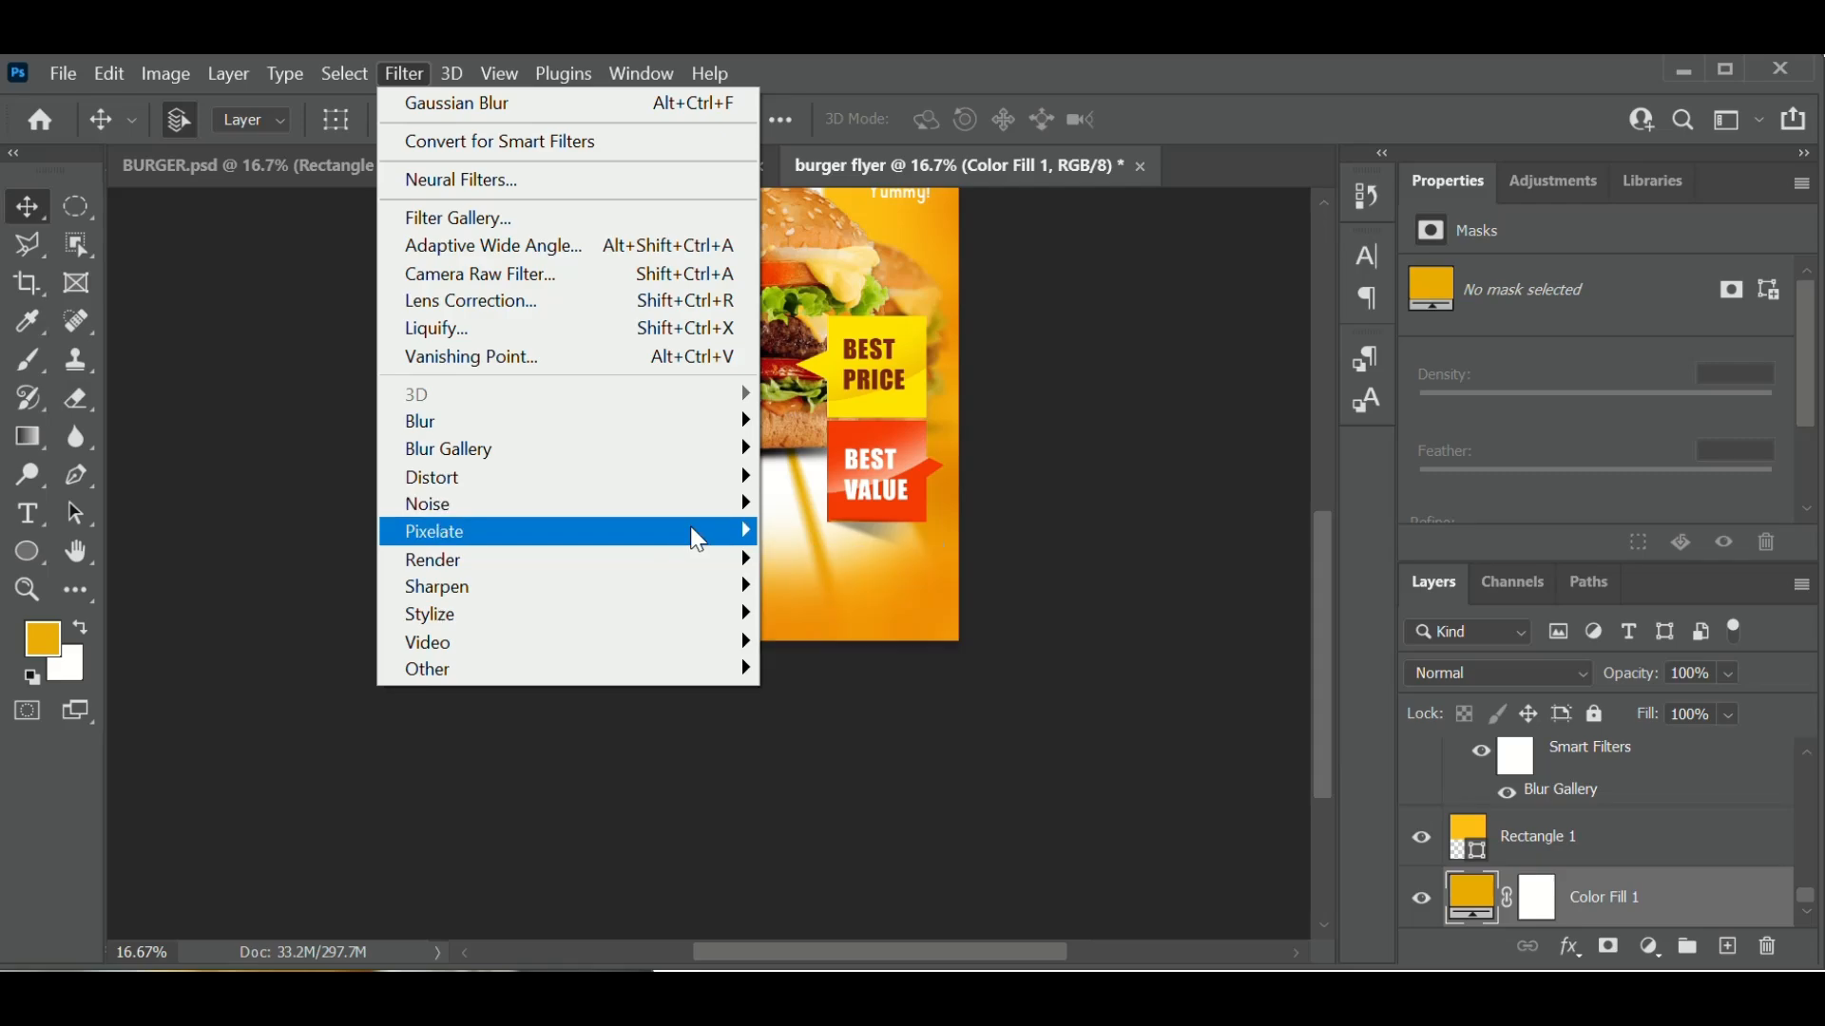
mouse_move(518, 514)
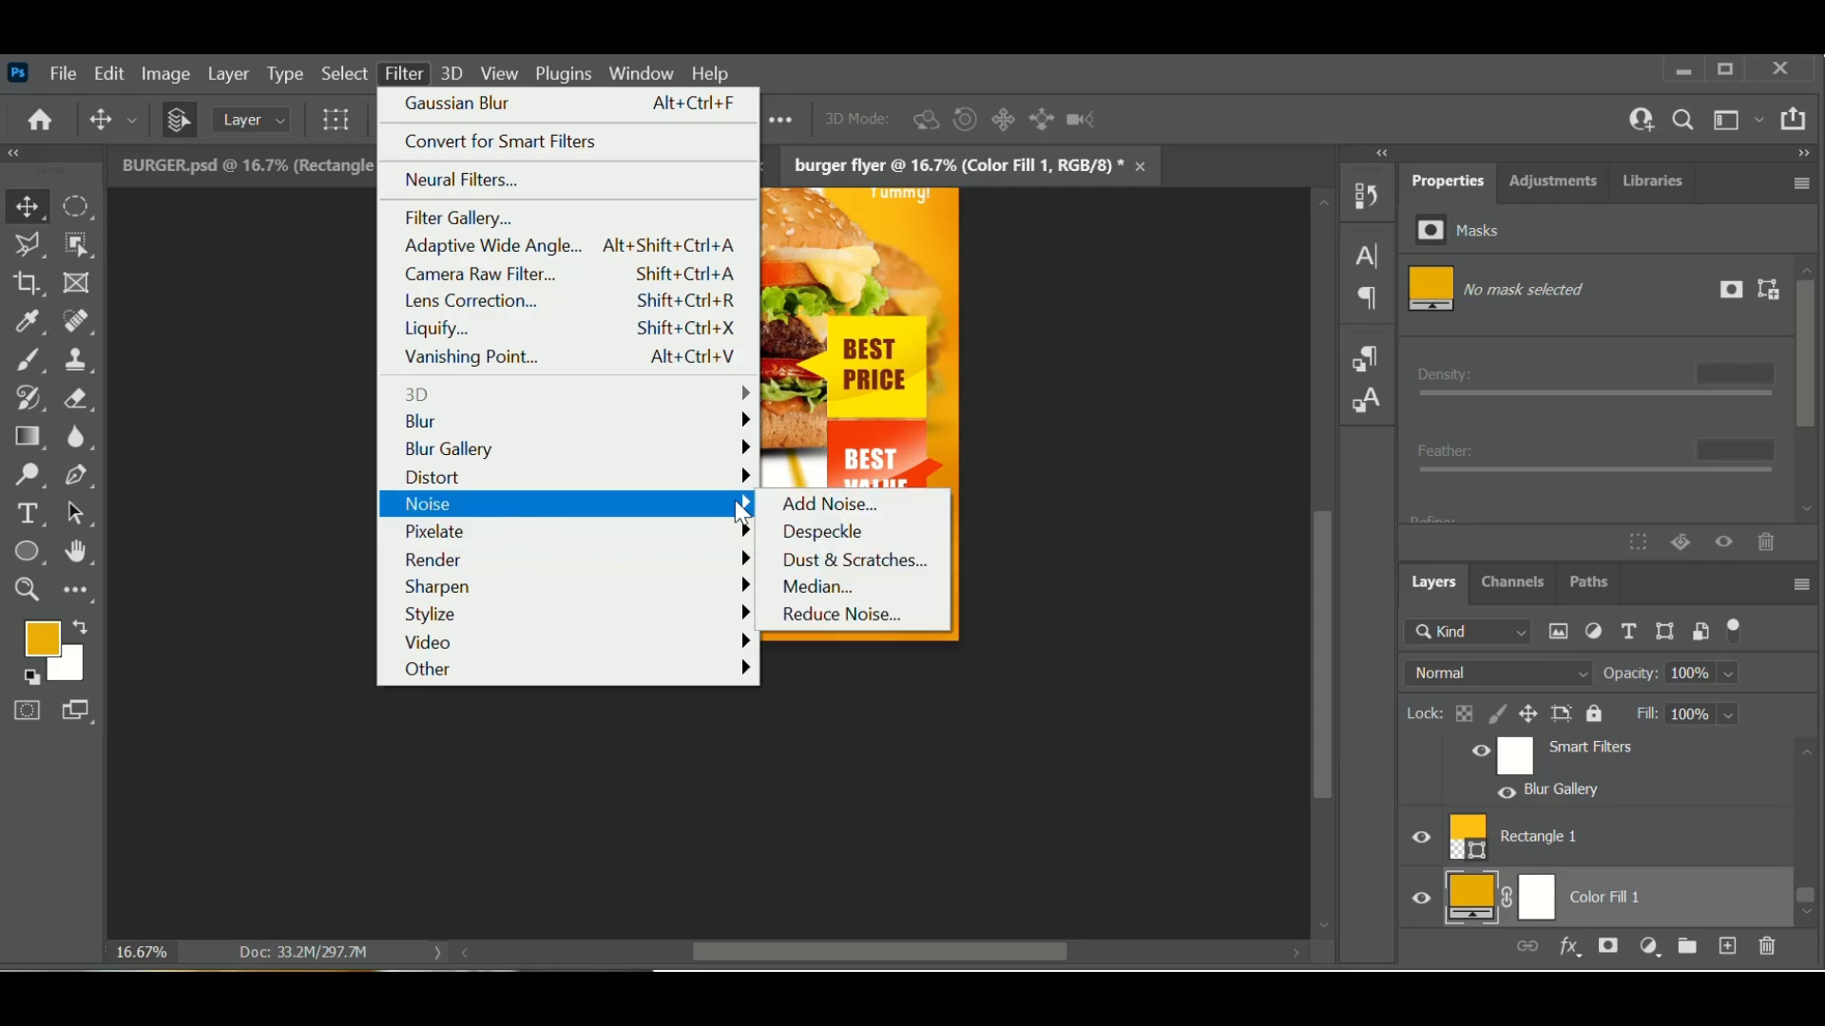
left_click(815, 505)
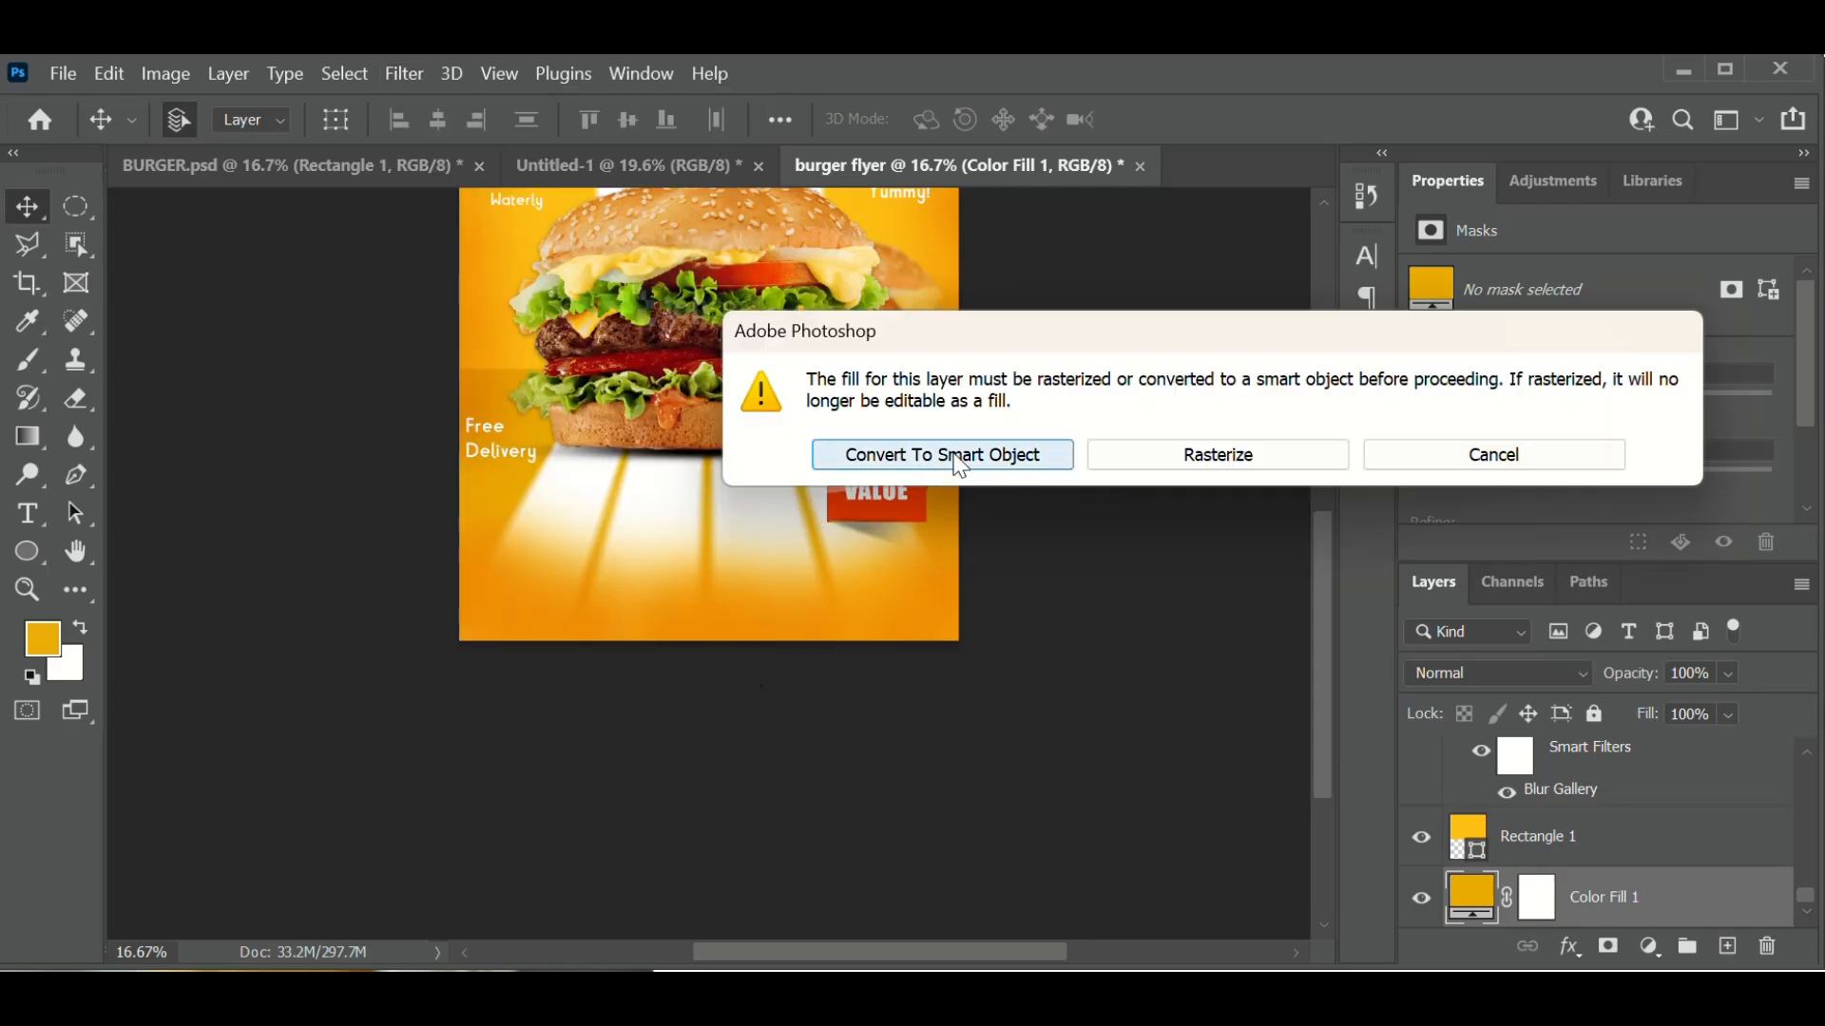
left_click(963, 462)
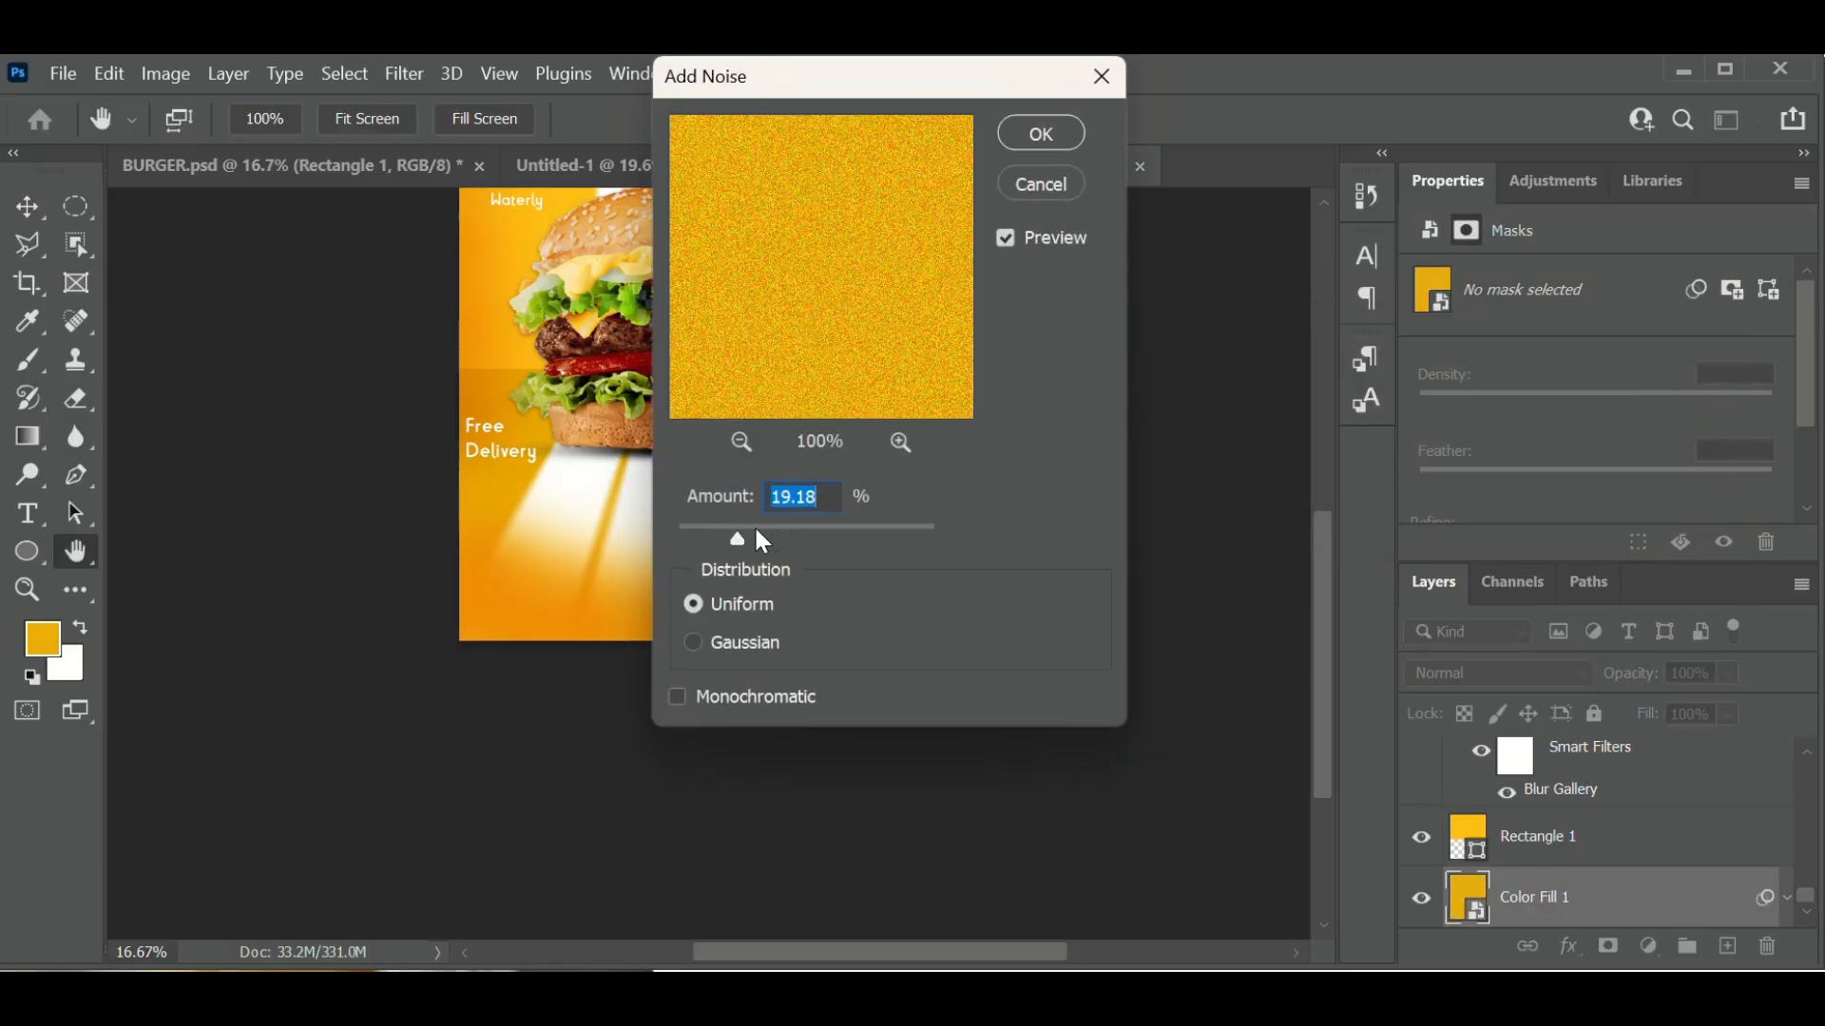
left_click_drag(738, 537, 749, 537)
left_click(1055, 130)
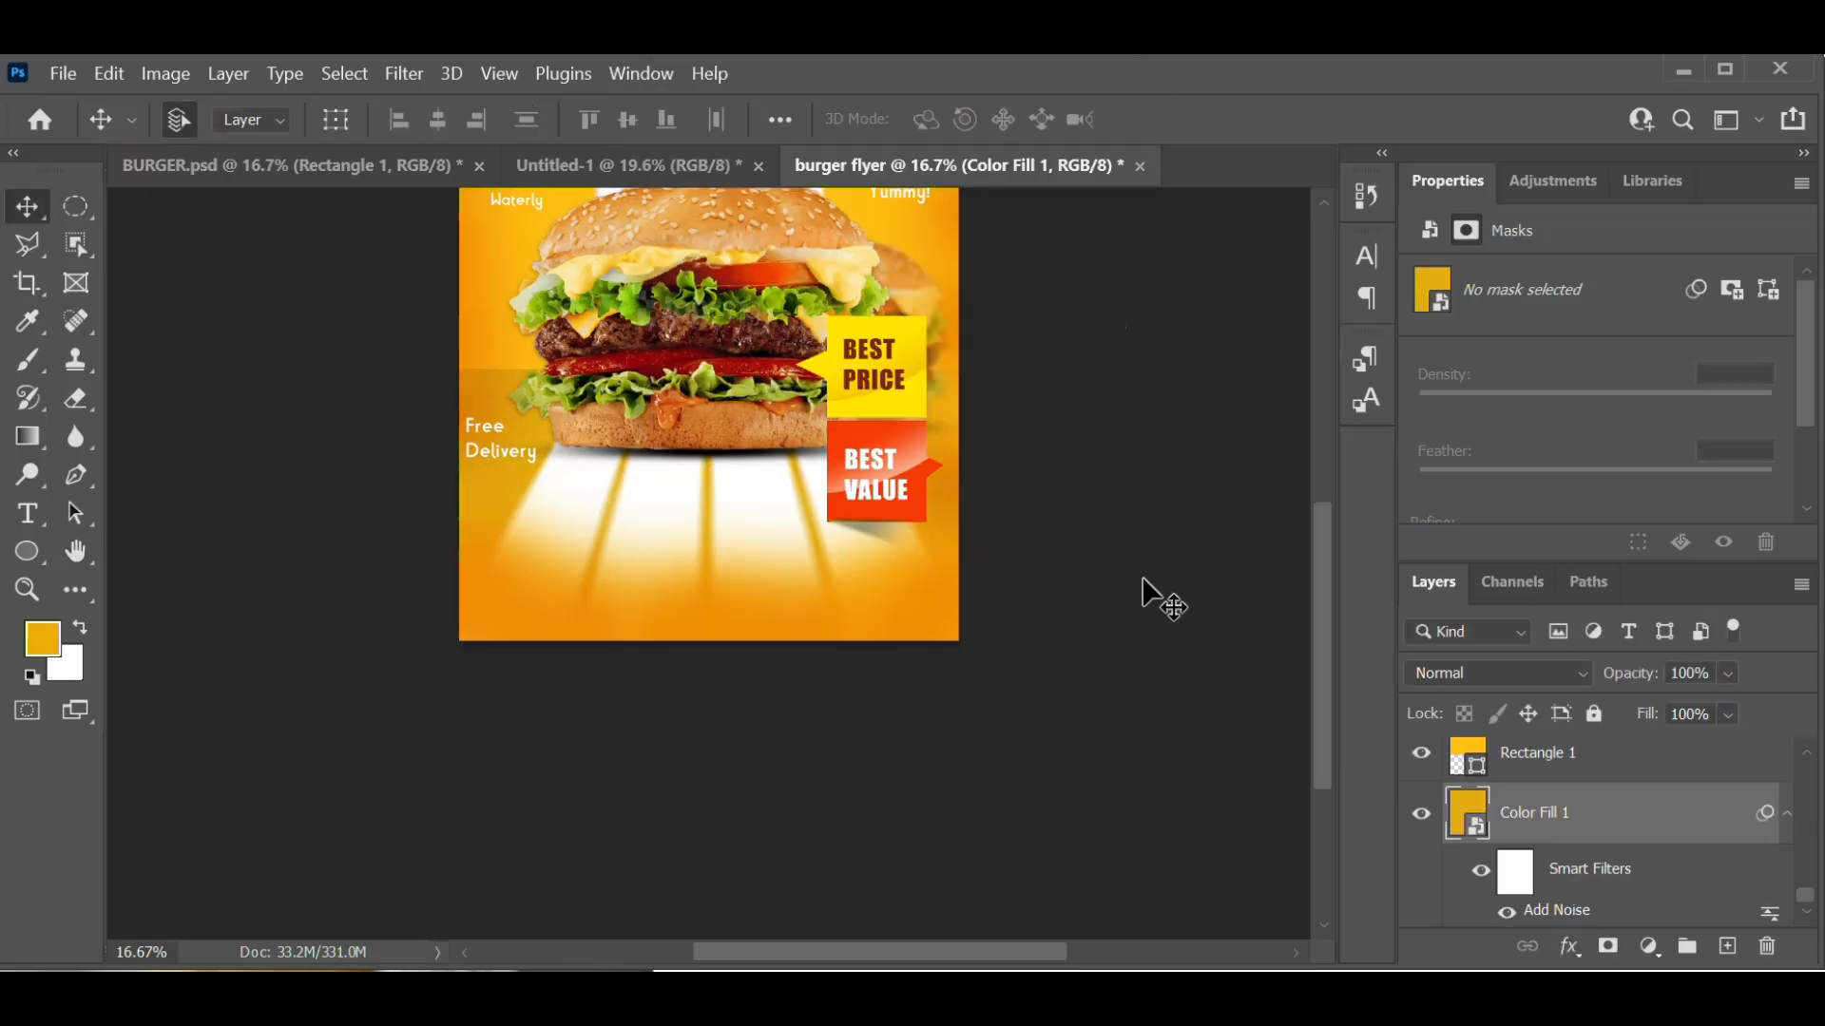
scroll(1162, 598, "up", 5)
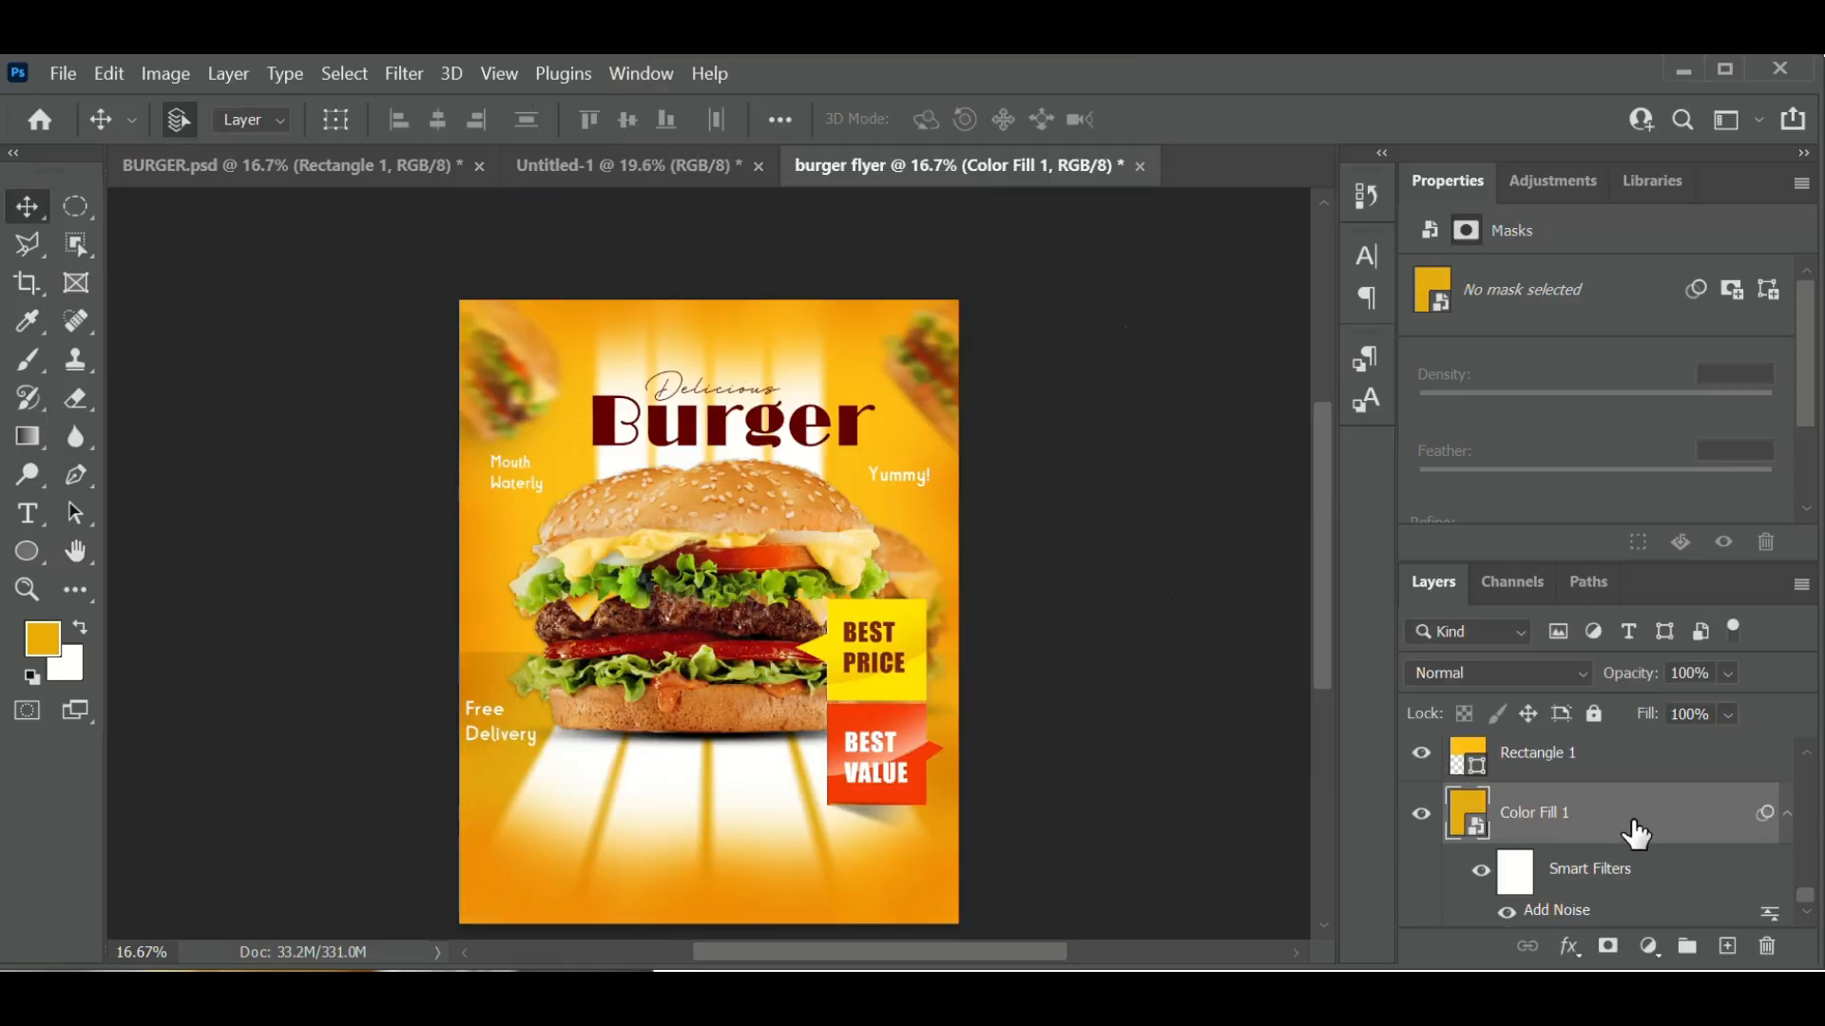
- Select the Shape 4 shadow layer and add an empty Layer 5 above it
scroll(1612, 836, "up", 10)
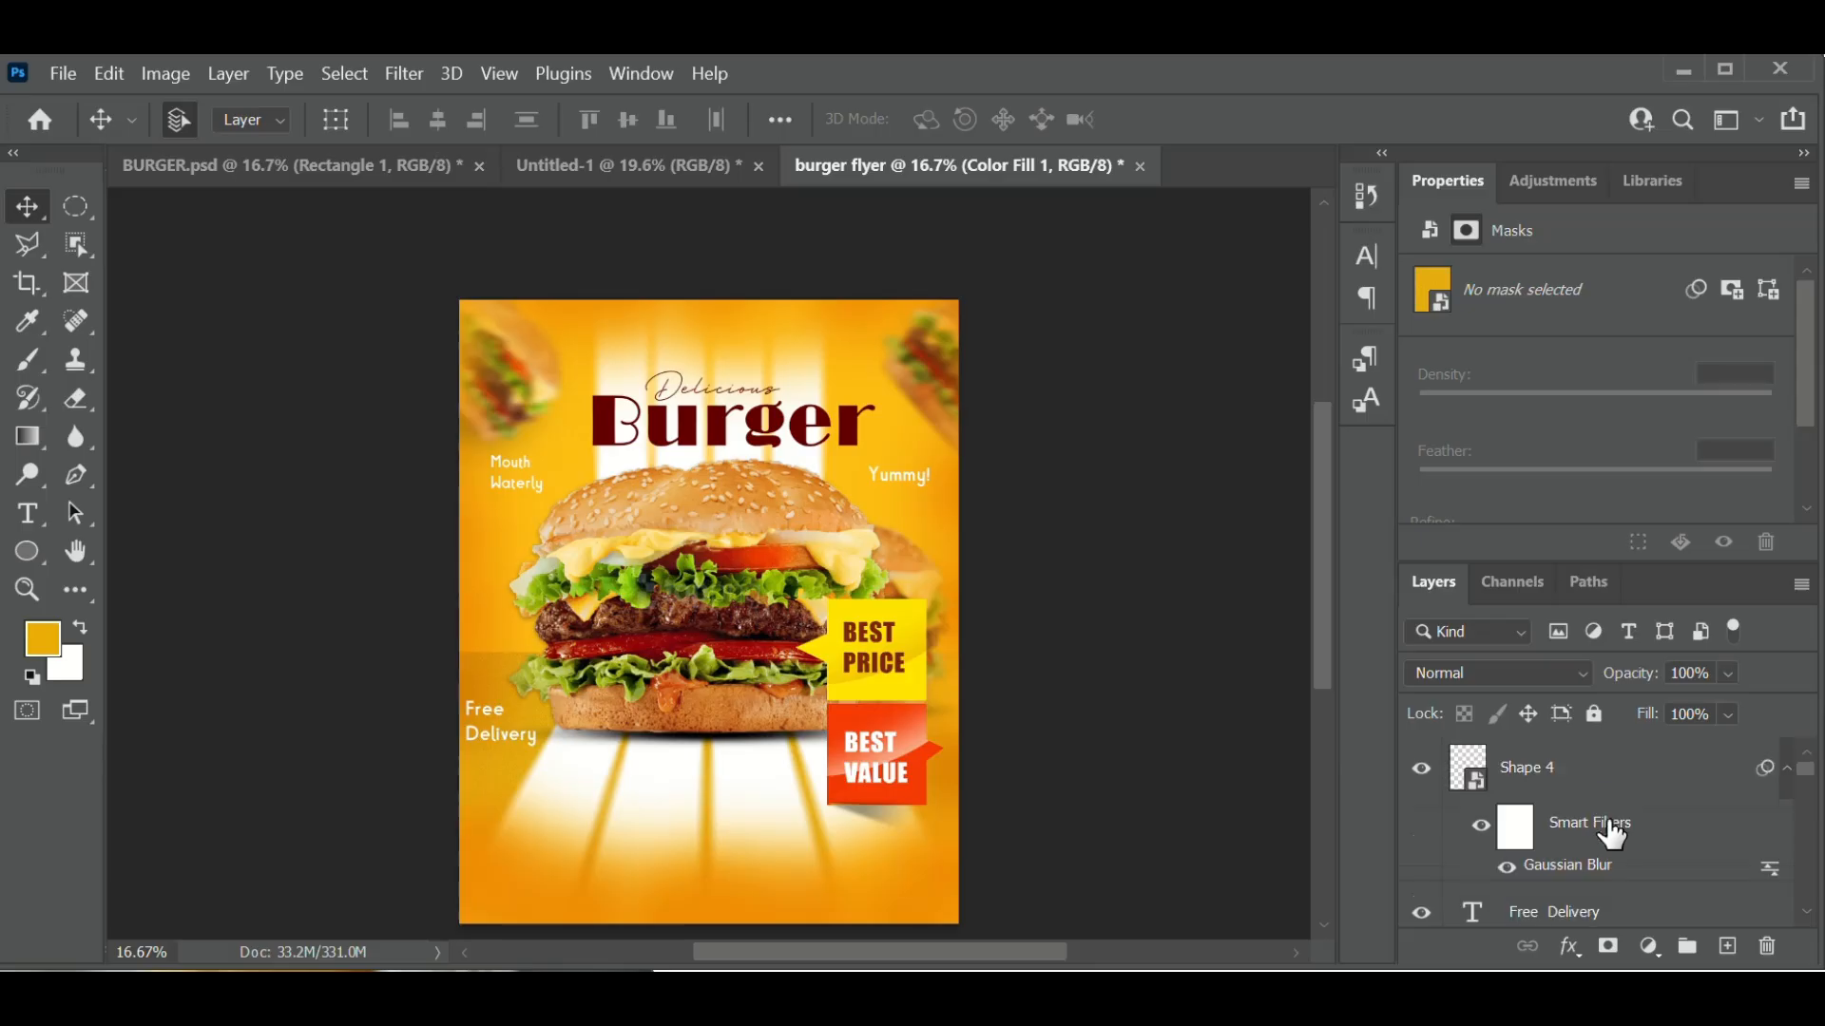
left_click(1556, 766)
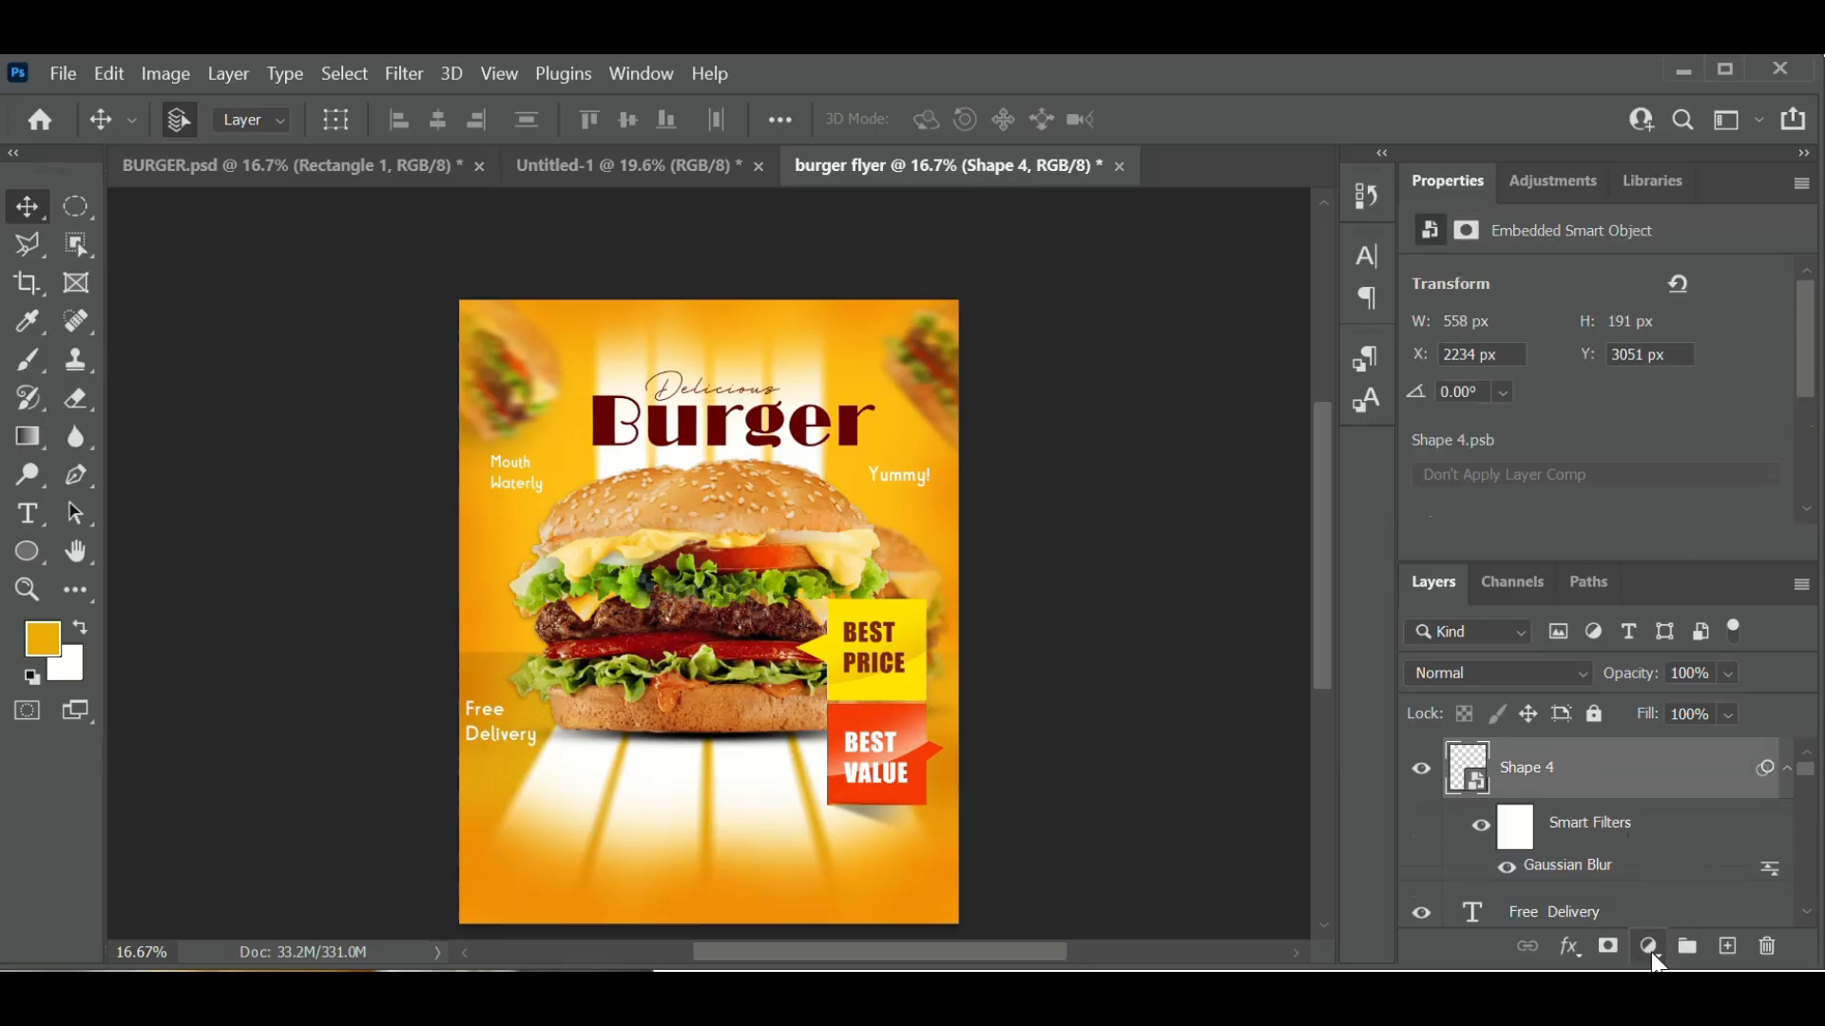
left_click(1650, 947)
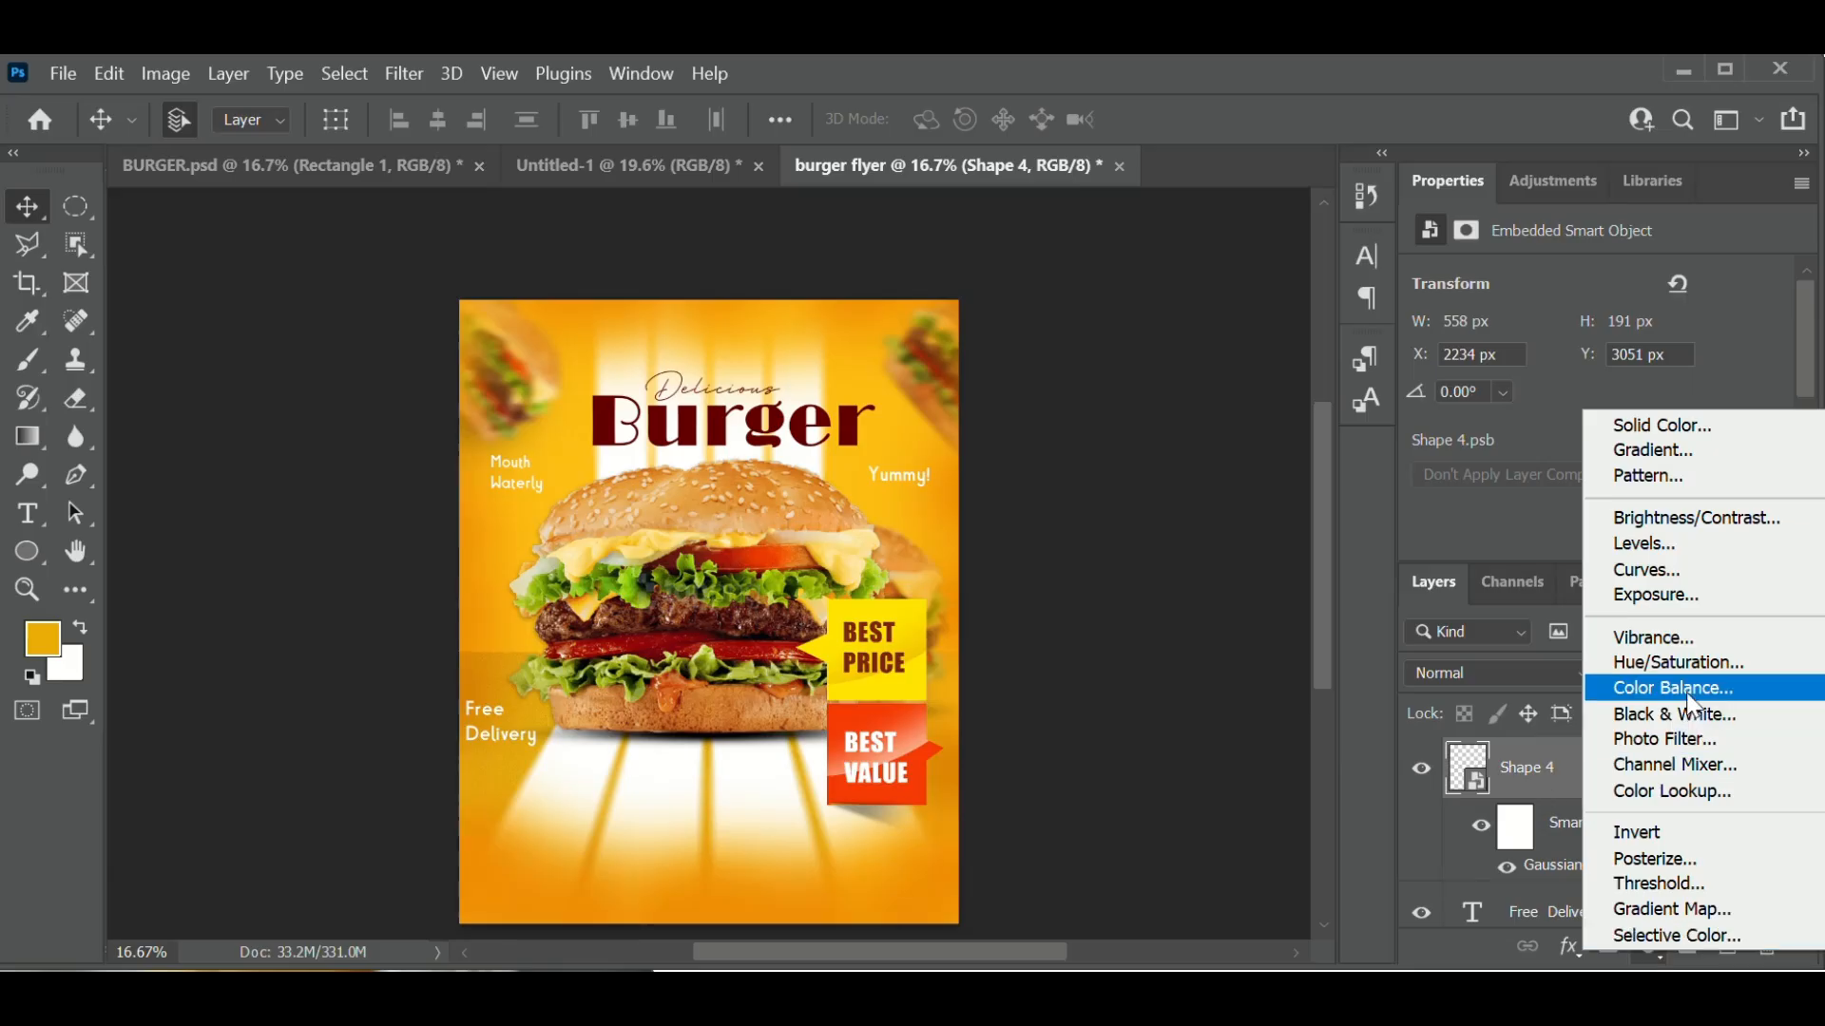
left_click(1564, 770)
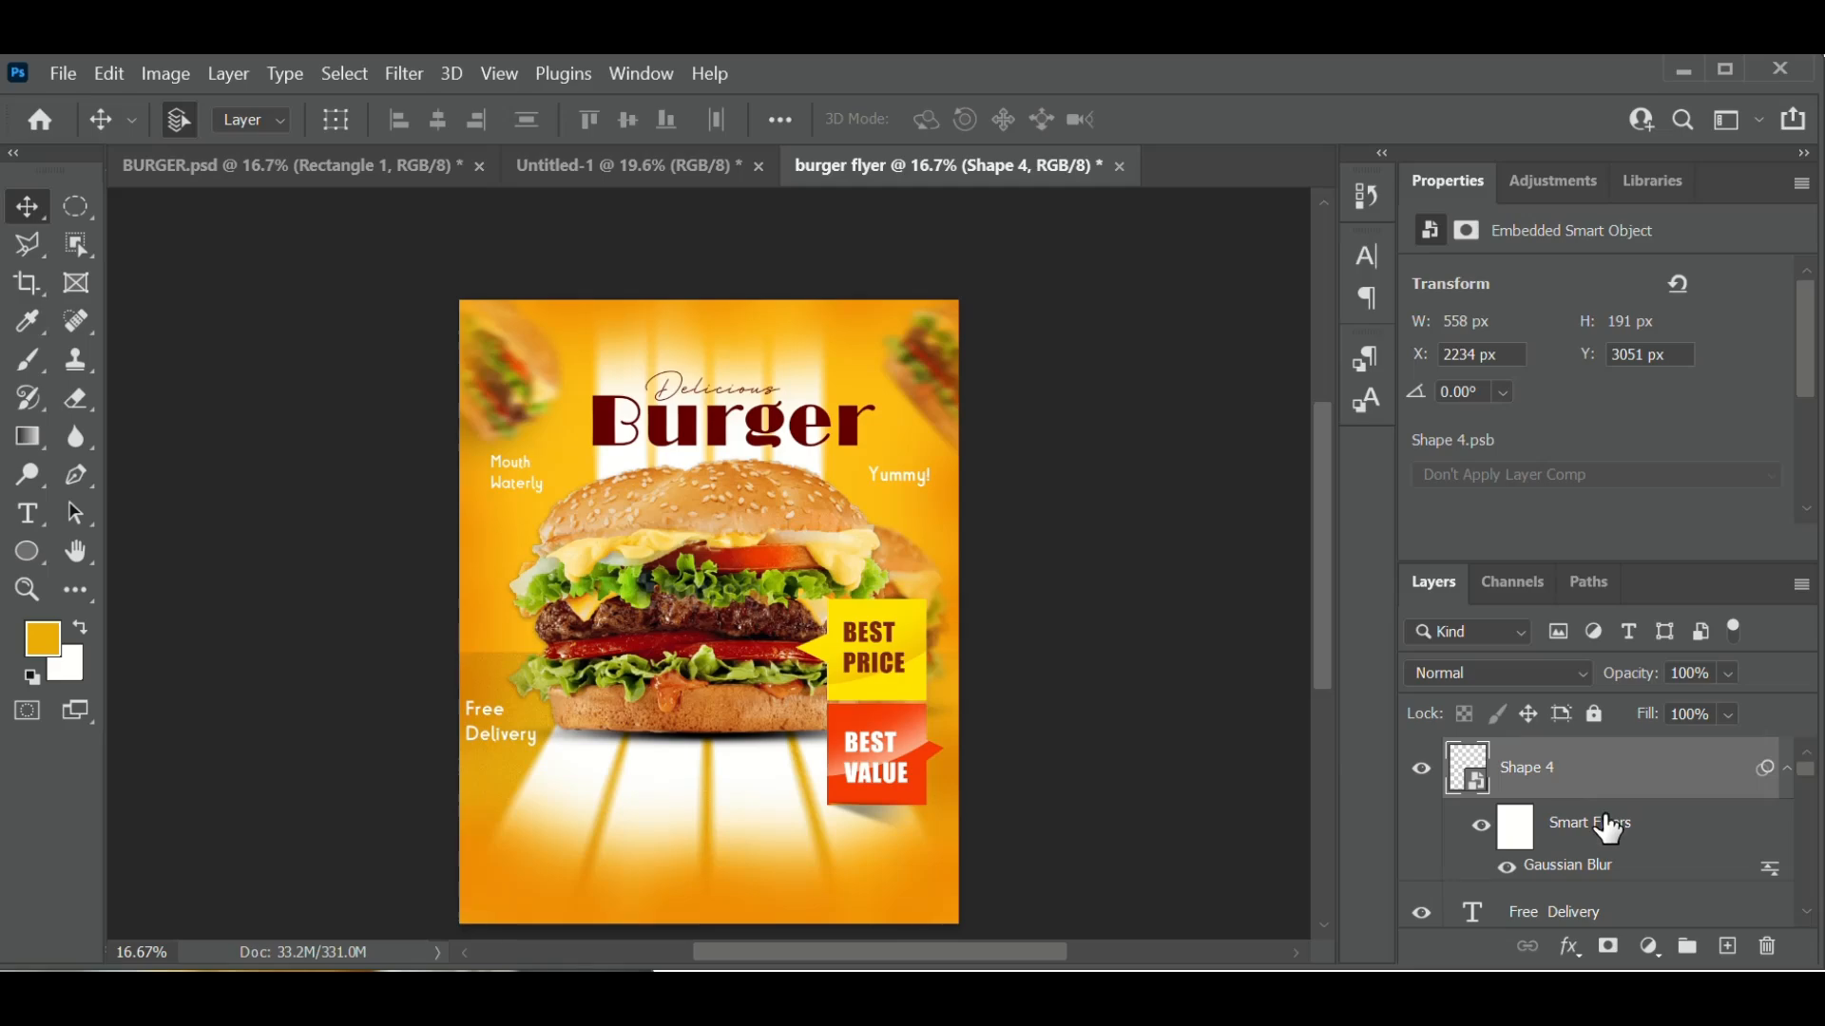
left_click(1728, 947)
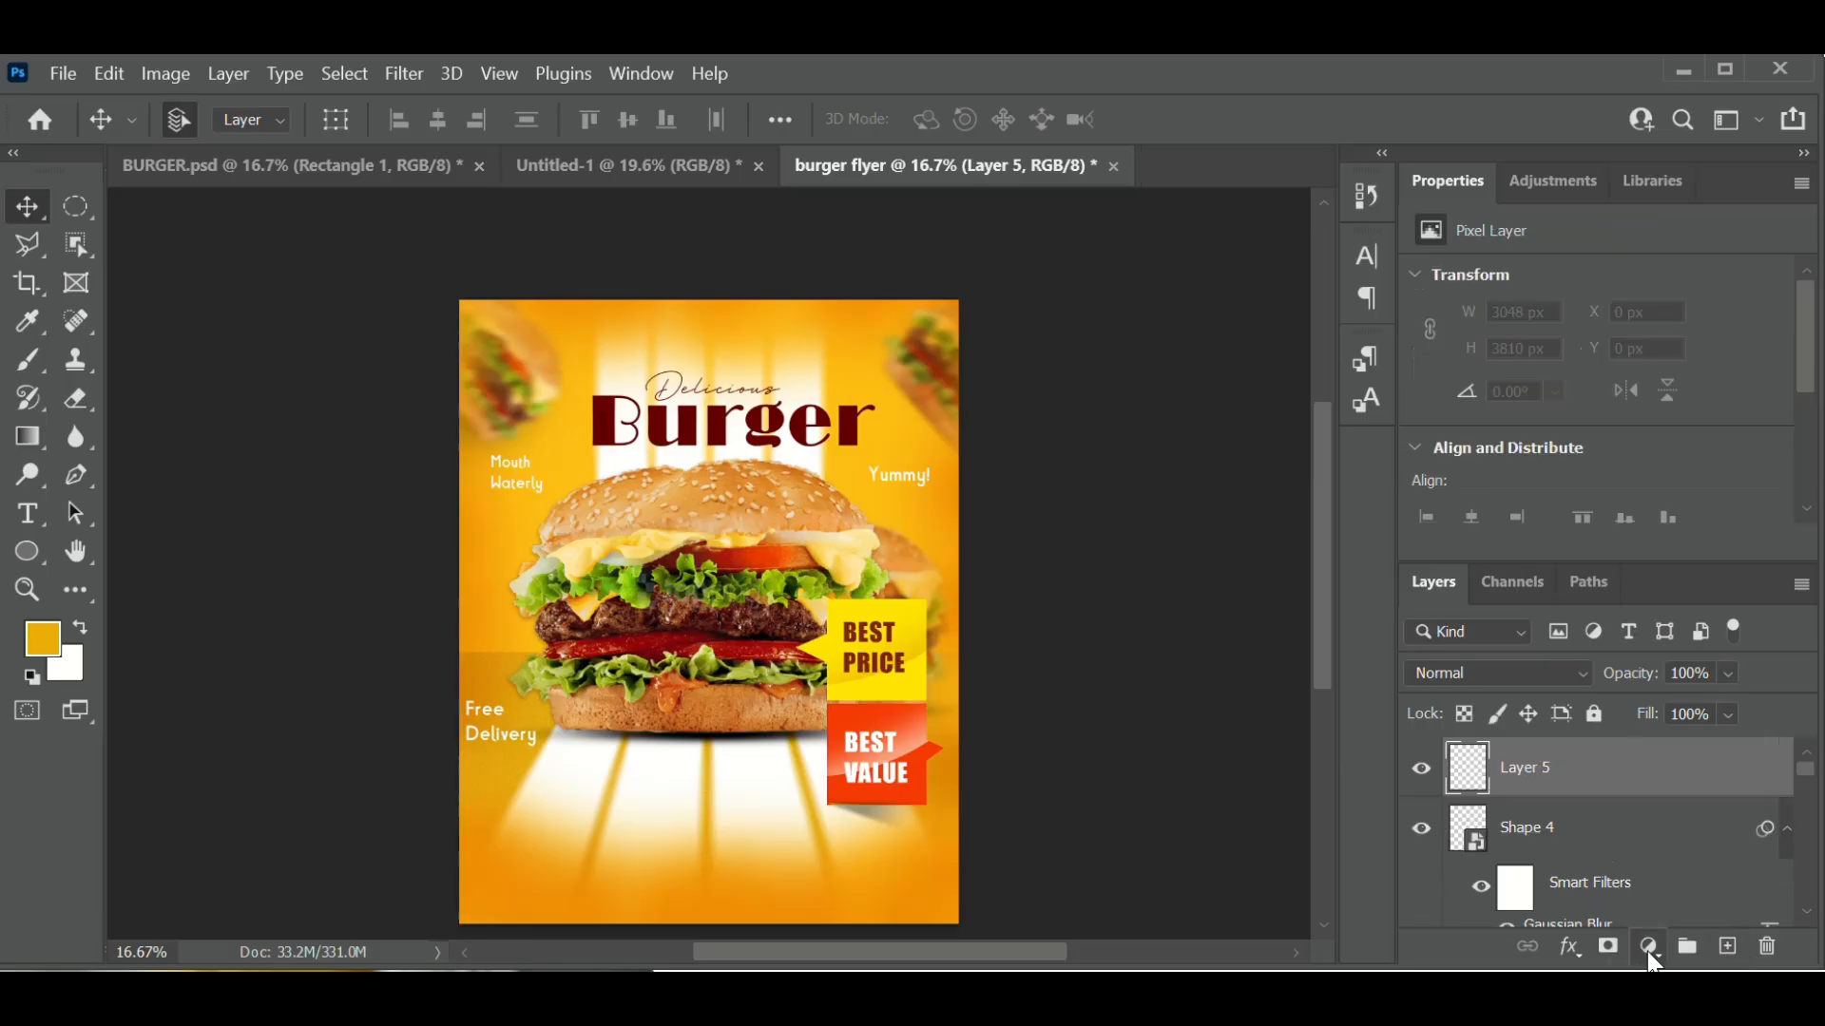
- Add a Color Balance adjustment layer and shift its midtones toward yellow and red
left_click(1650, 952)
left_click(1678, 688)
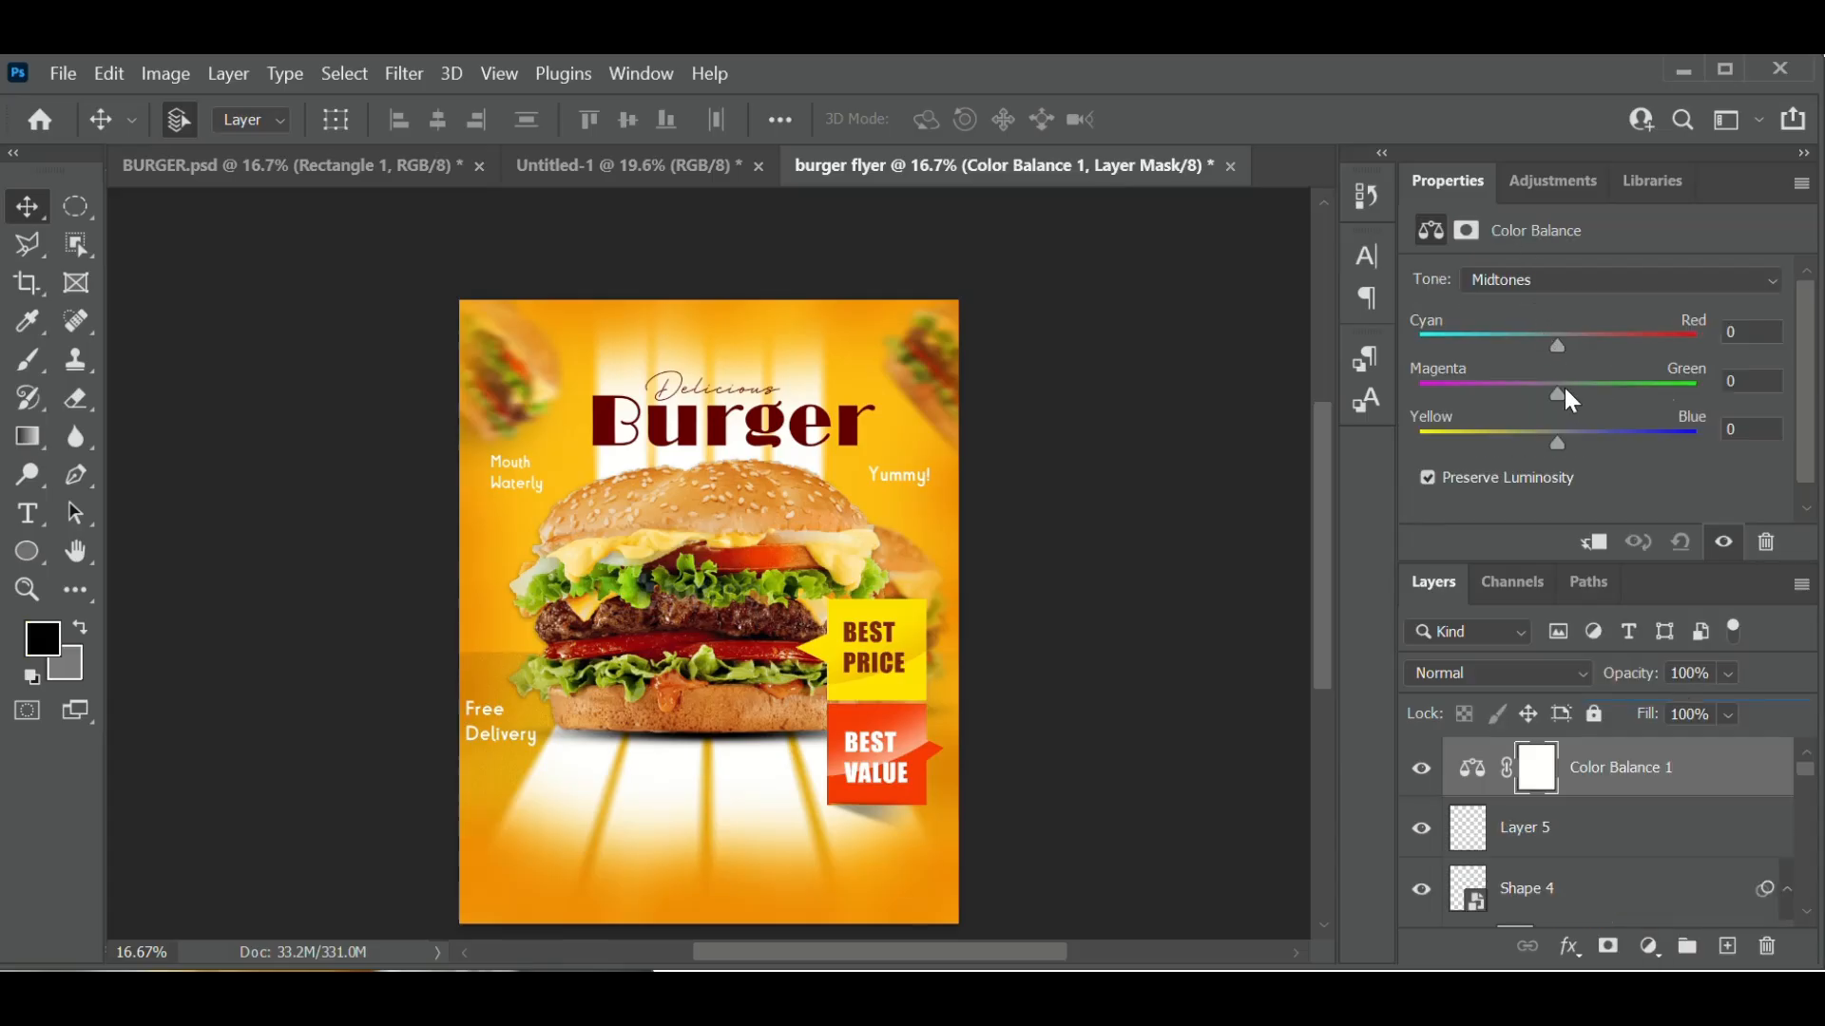
left_click(1545, 283)
left_click(1554, 328)
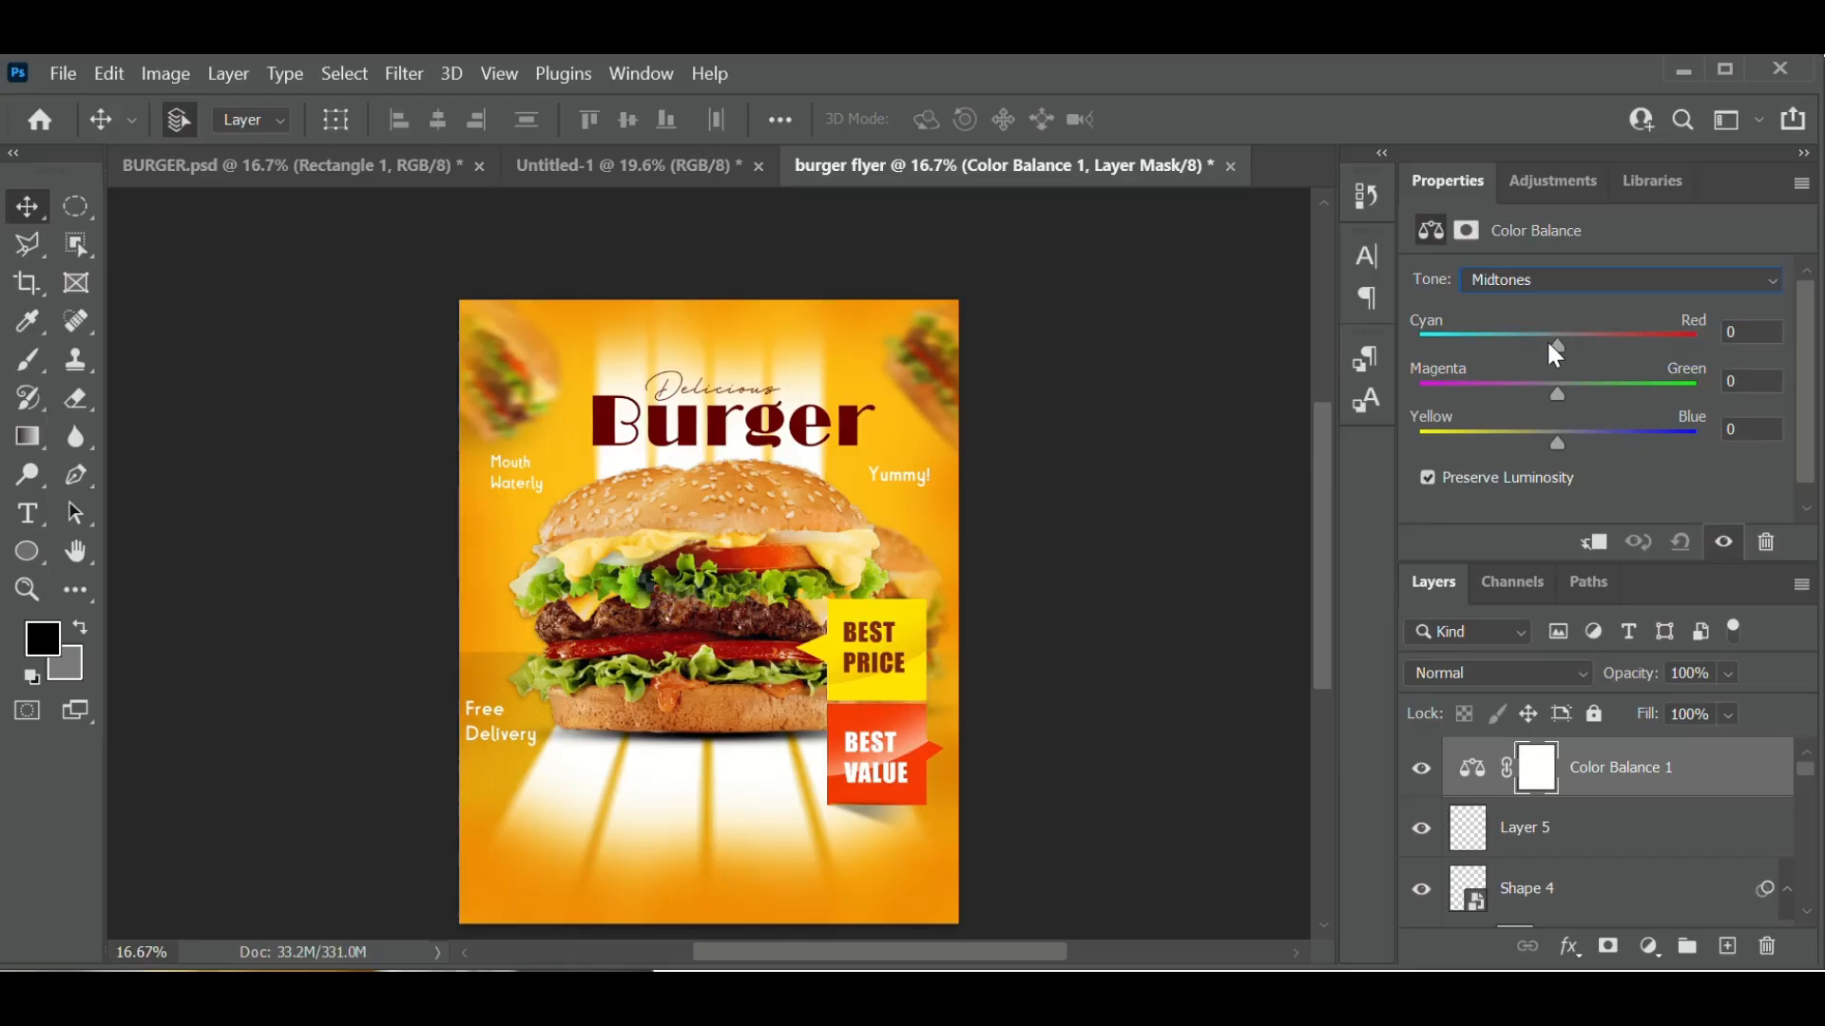
left_click_drag(1555, 435, 1485, 444)
left_click_drag(1484, 443, 1521, 443)
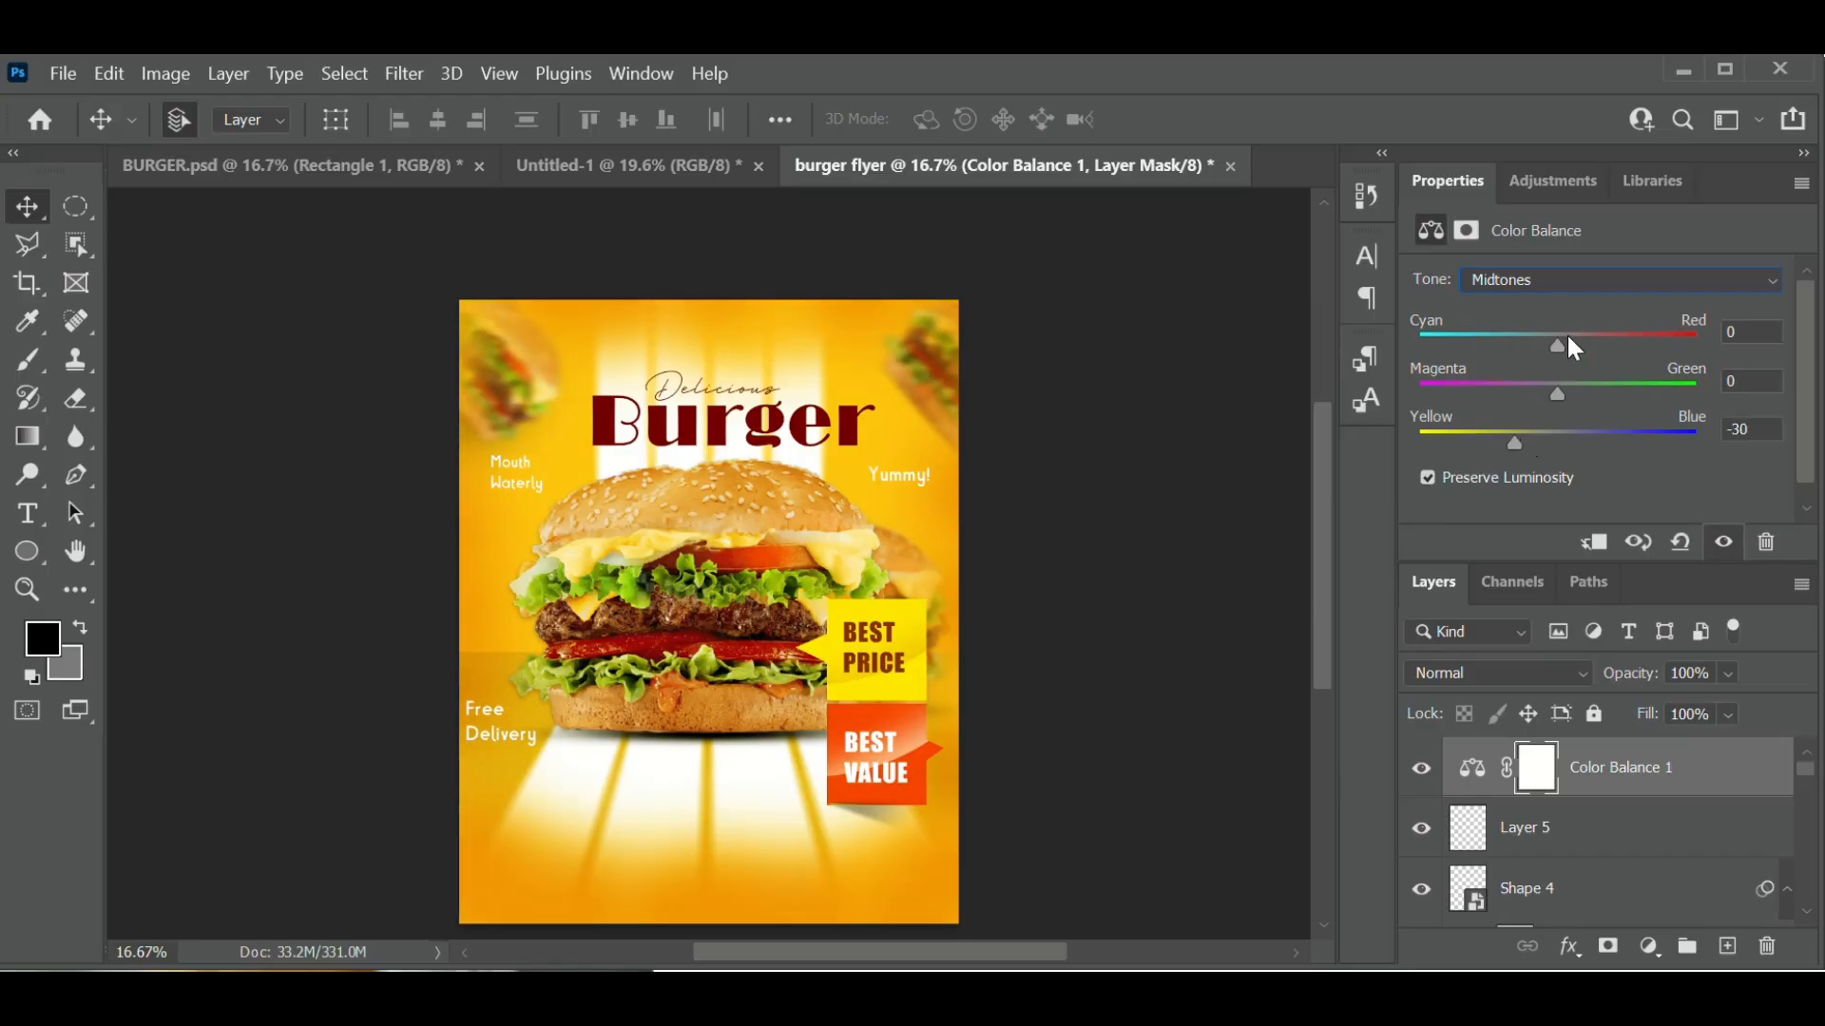
mouse_move(1568, 335)
left_mouse_down()
mouse_move(1610, 327)
mouse_move(1592, 331)
left_mouse_up()
- Shift the Color Balance shadows to Red +7 and Yellow -34
left_click(1650, 272)
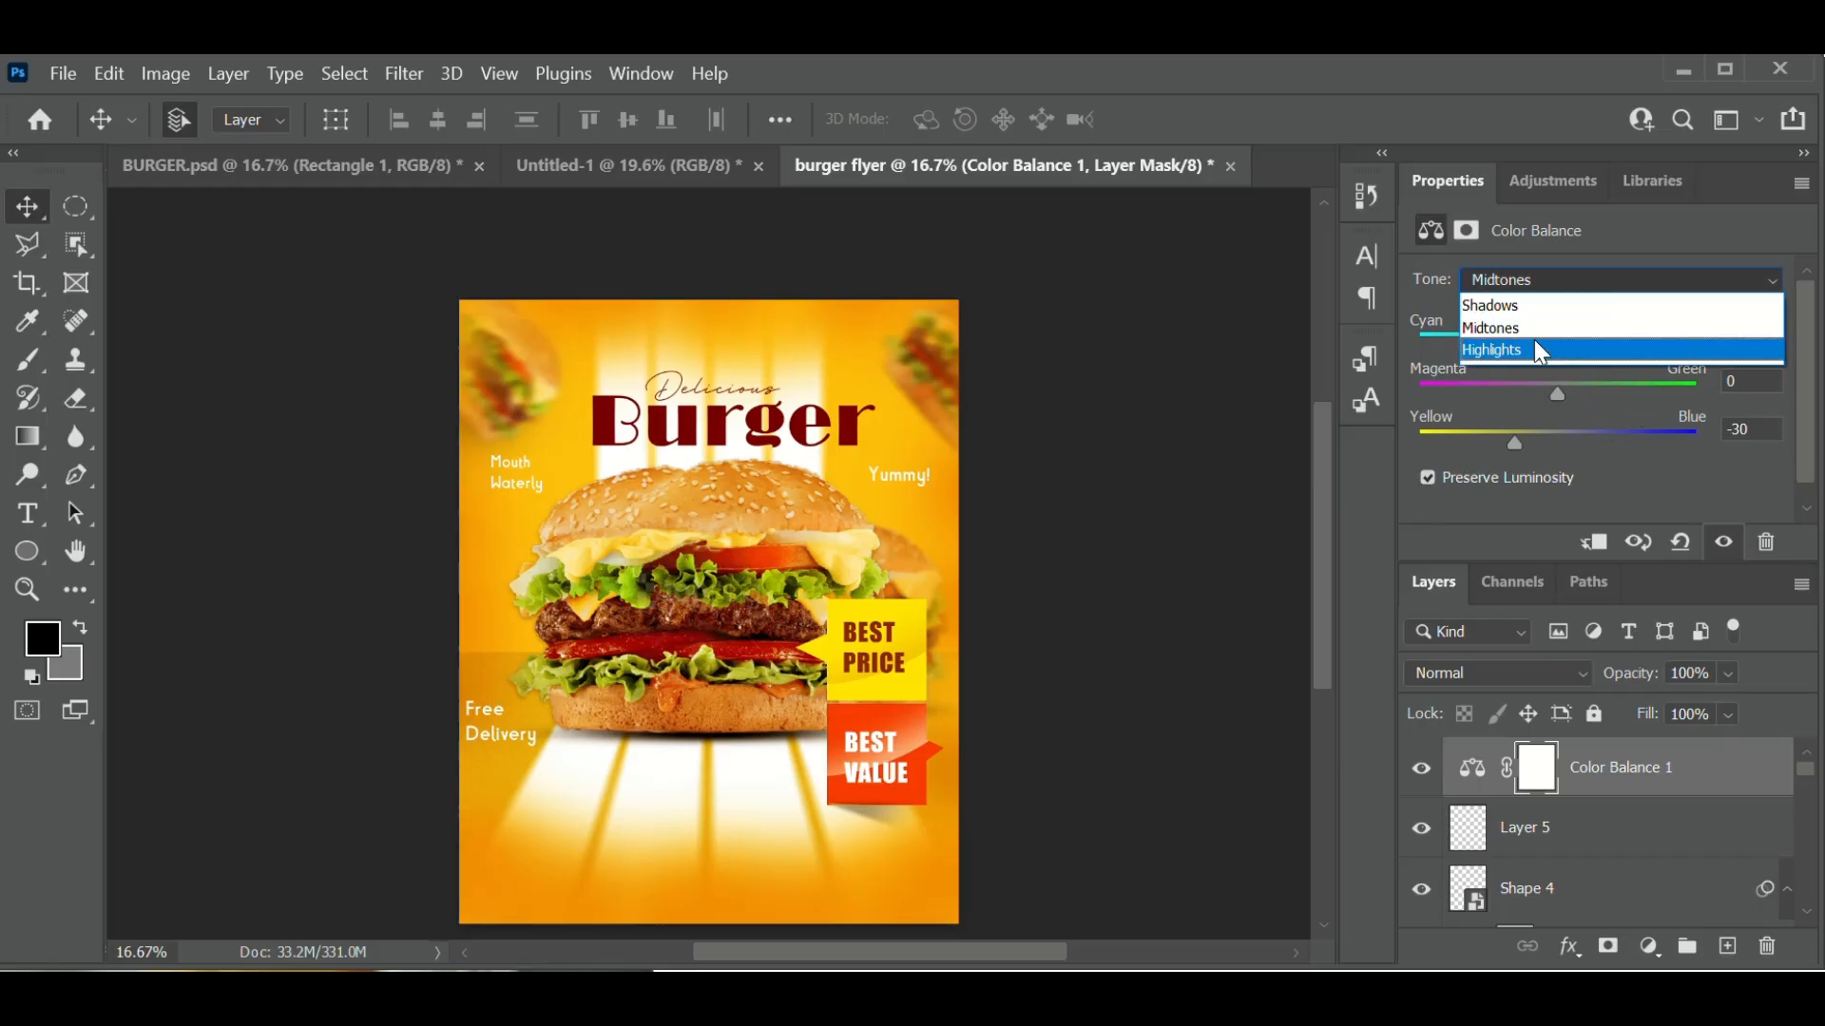
left_click(1523, 305)
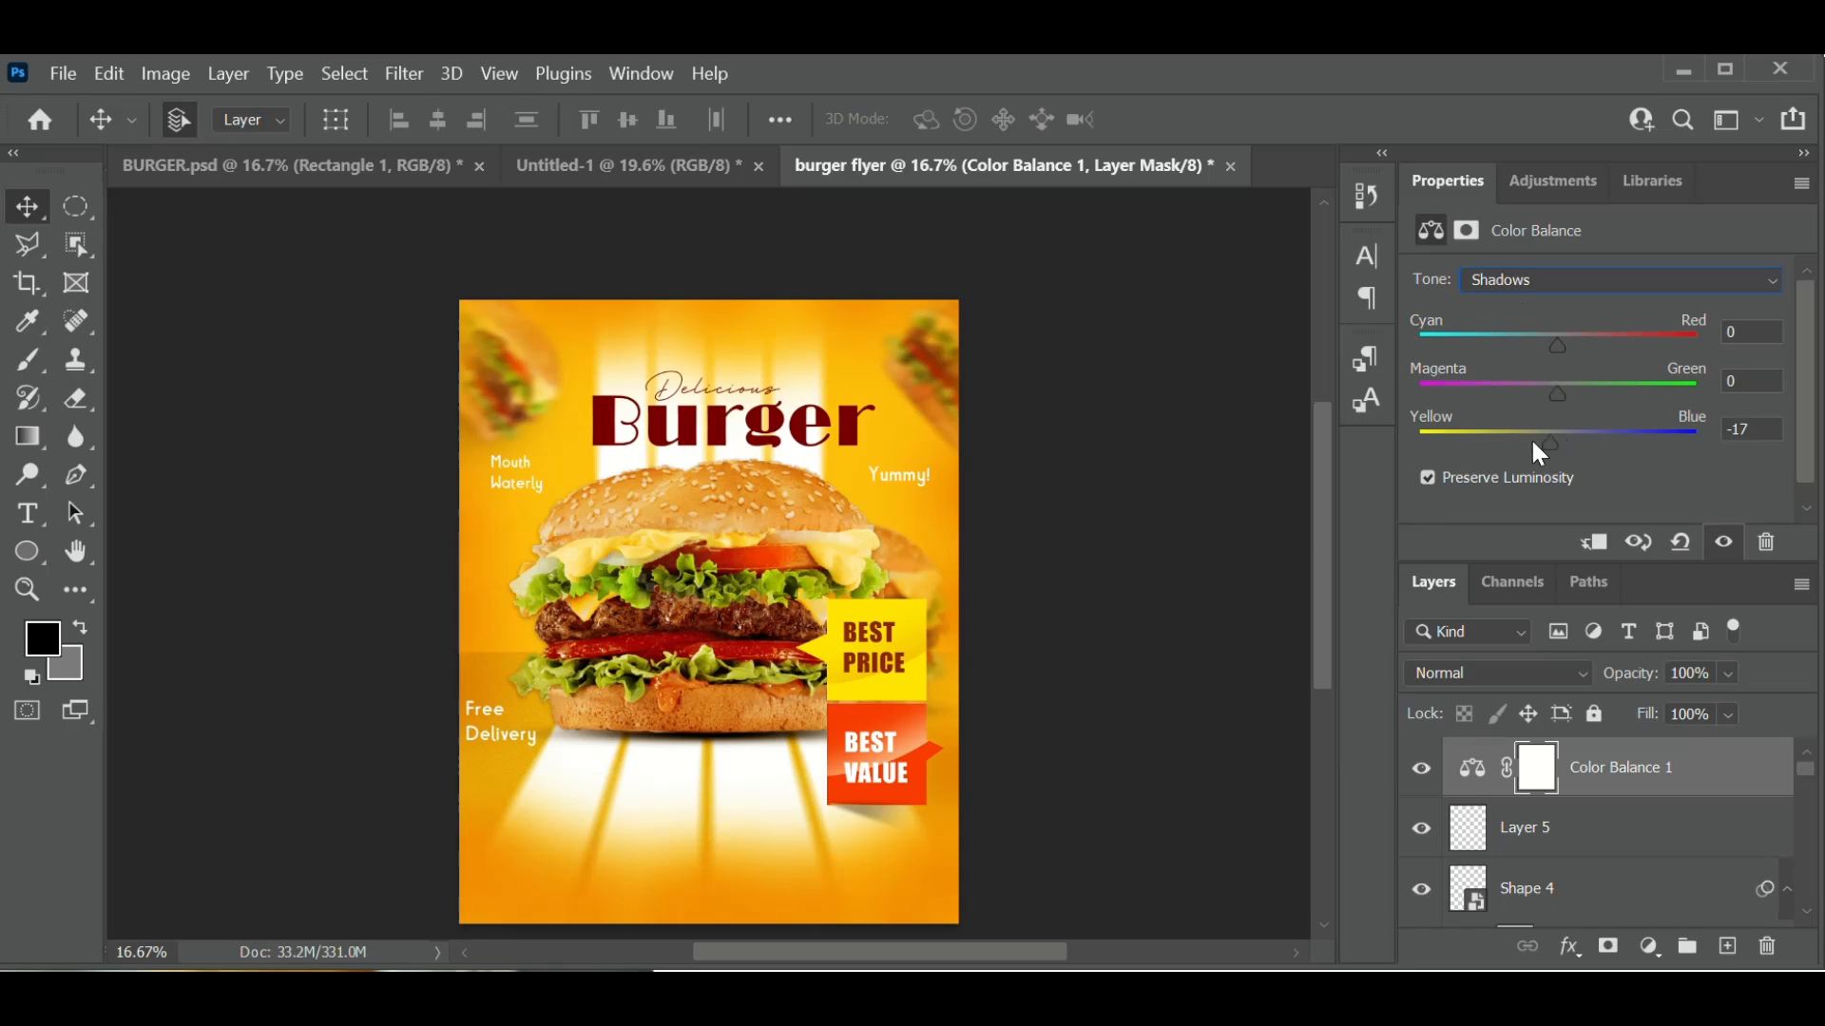
left_click_drag(1514, 439, 1510, 441)
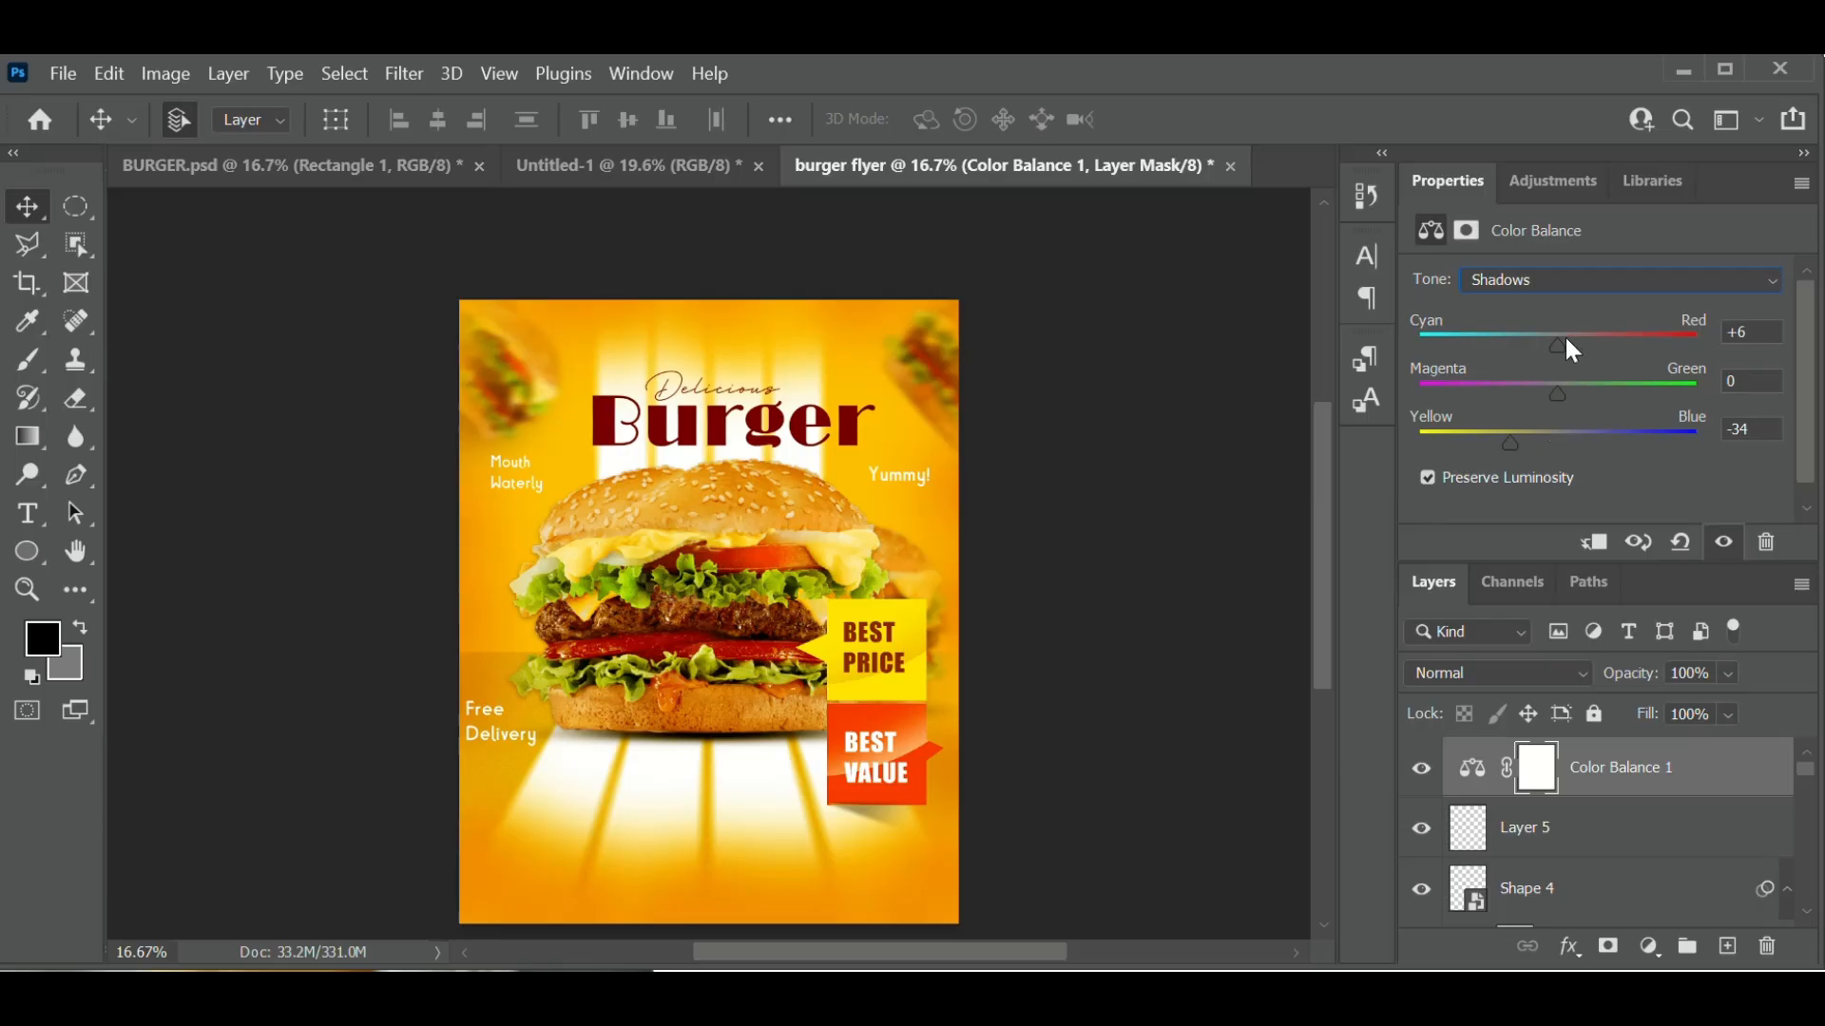
mouse_move(1566, 339)
left_mouse_down()
mouse_move(1587, 339)
mouse_move(1570, 354)
left_mouse_up()
scroll(1652, 893, "down", 10)
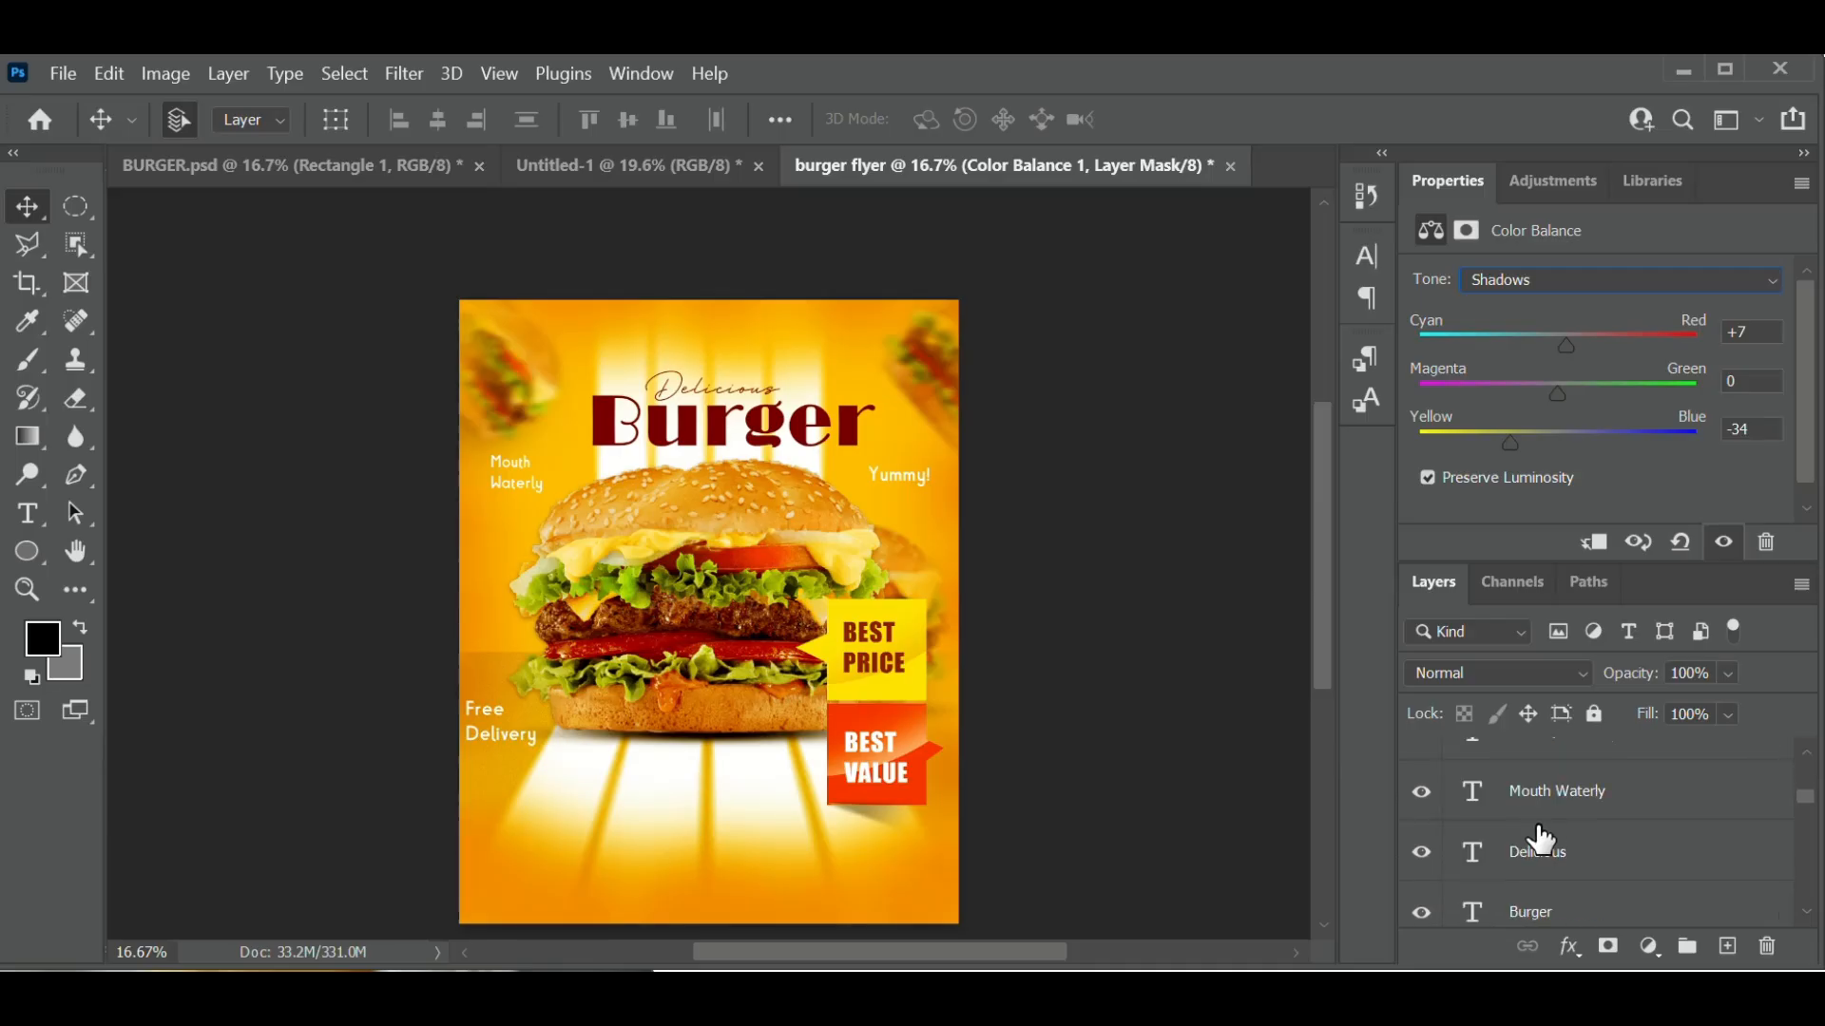
left_click(1253, 634)
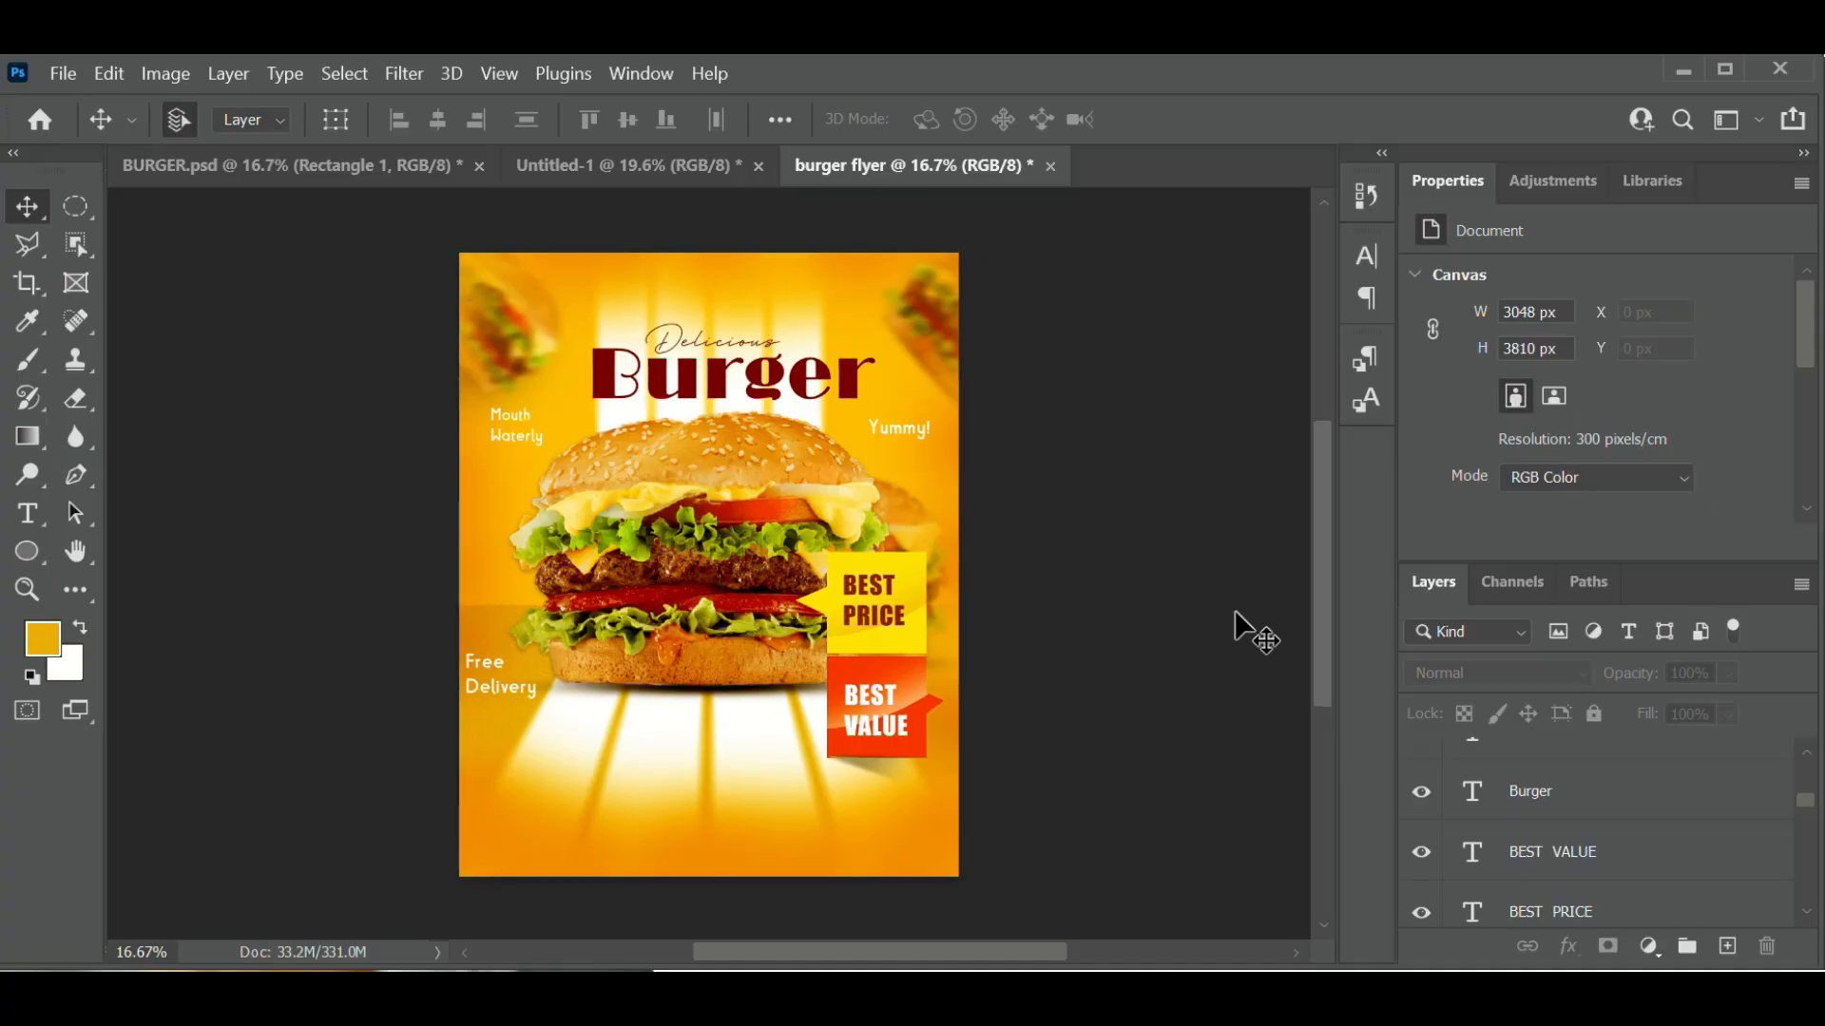
key("ctrl+plus")
key("ctrl+plus")
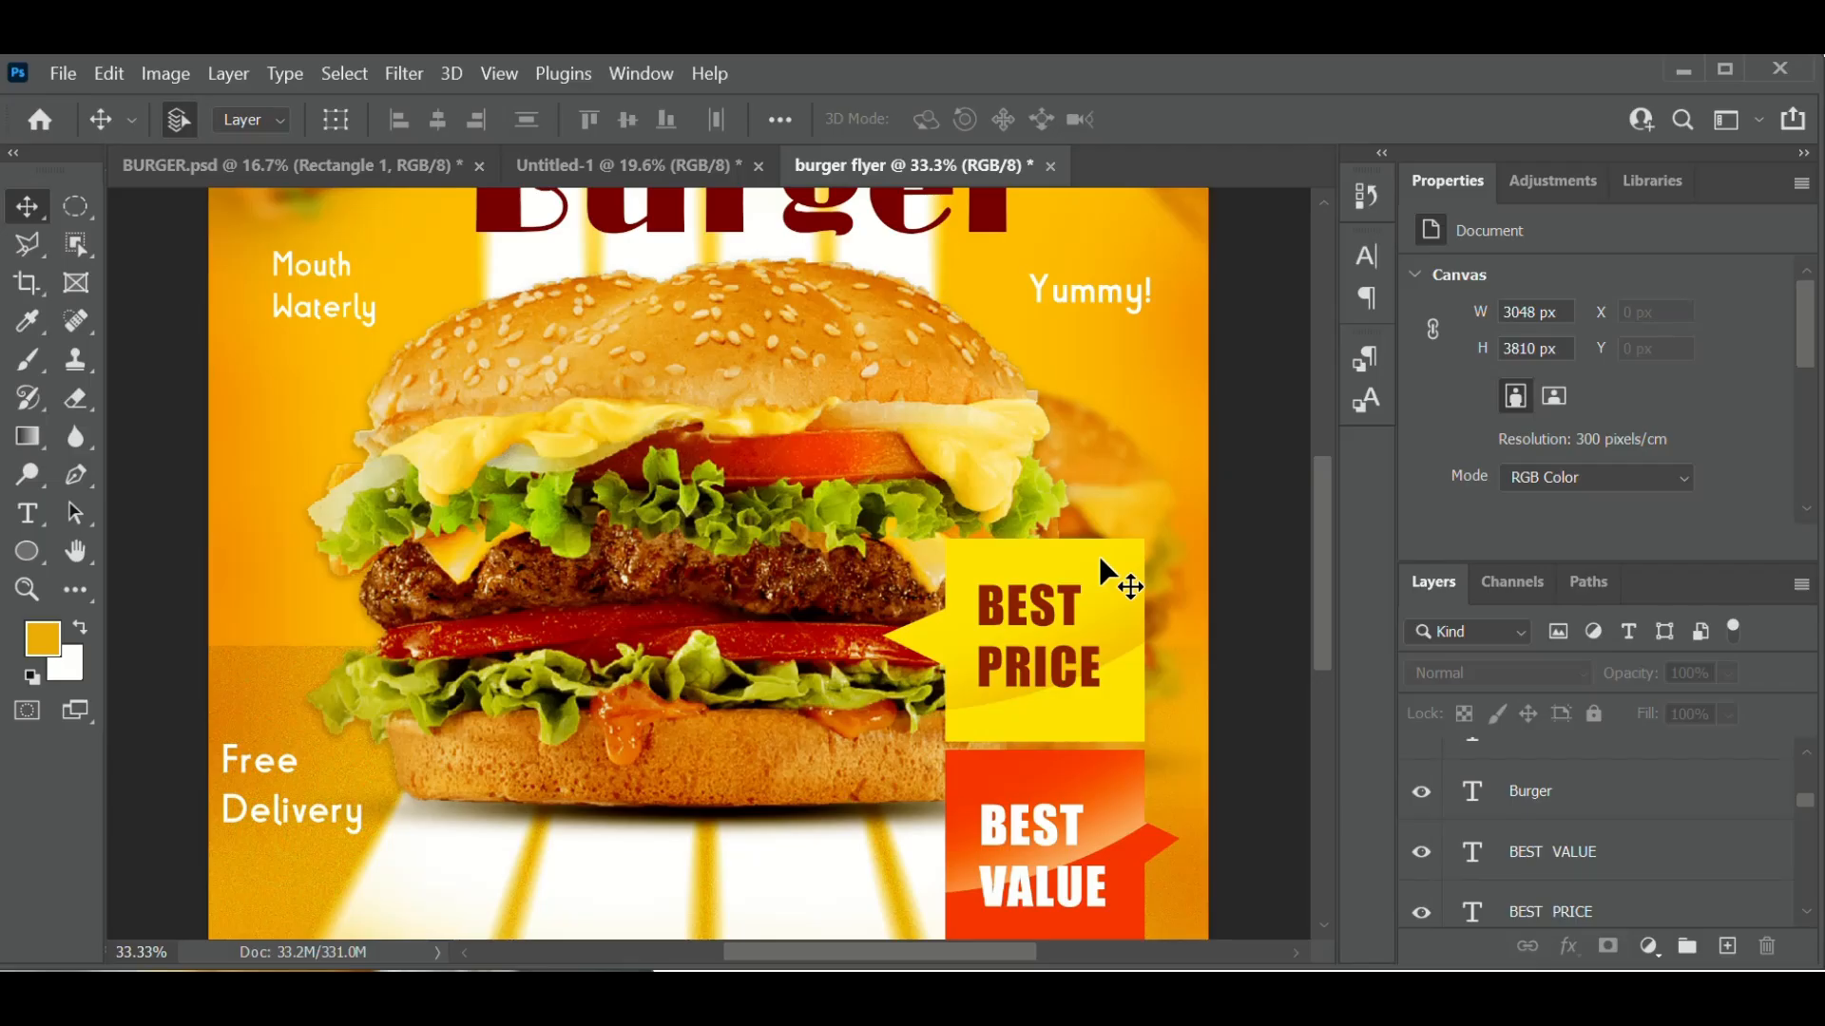
scroll(812, 518, "up", 5)
scroll(807, 502, "down", 10)
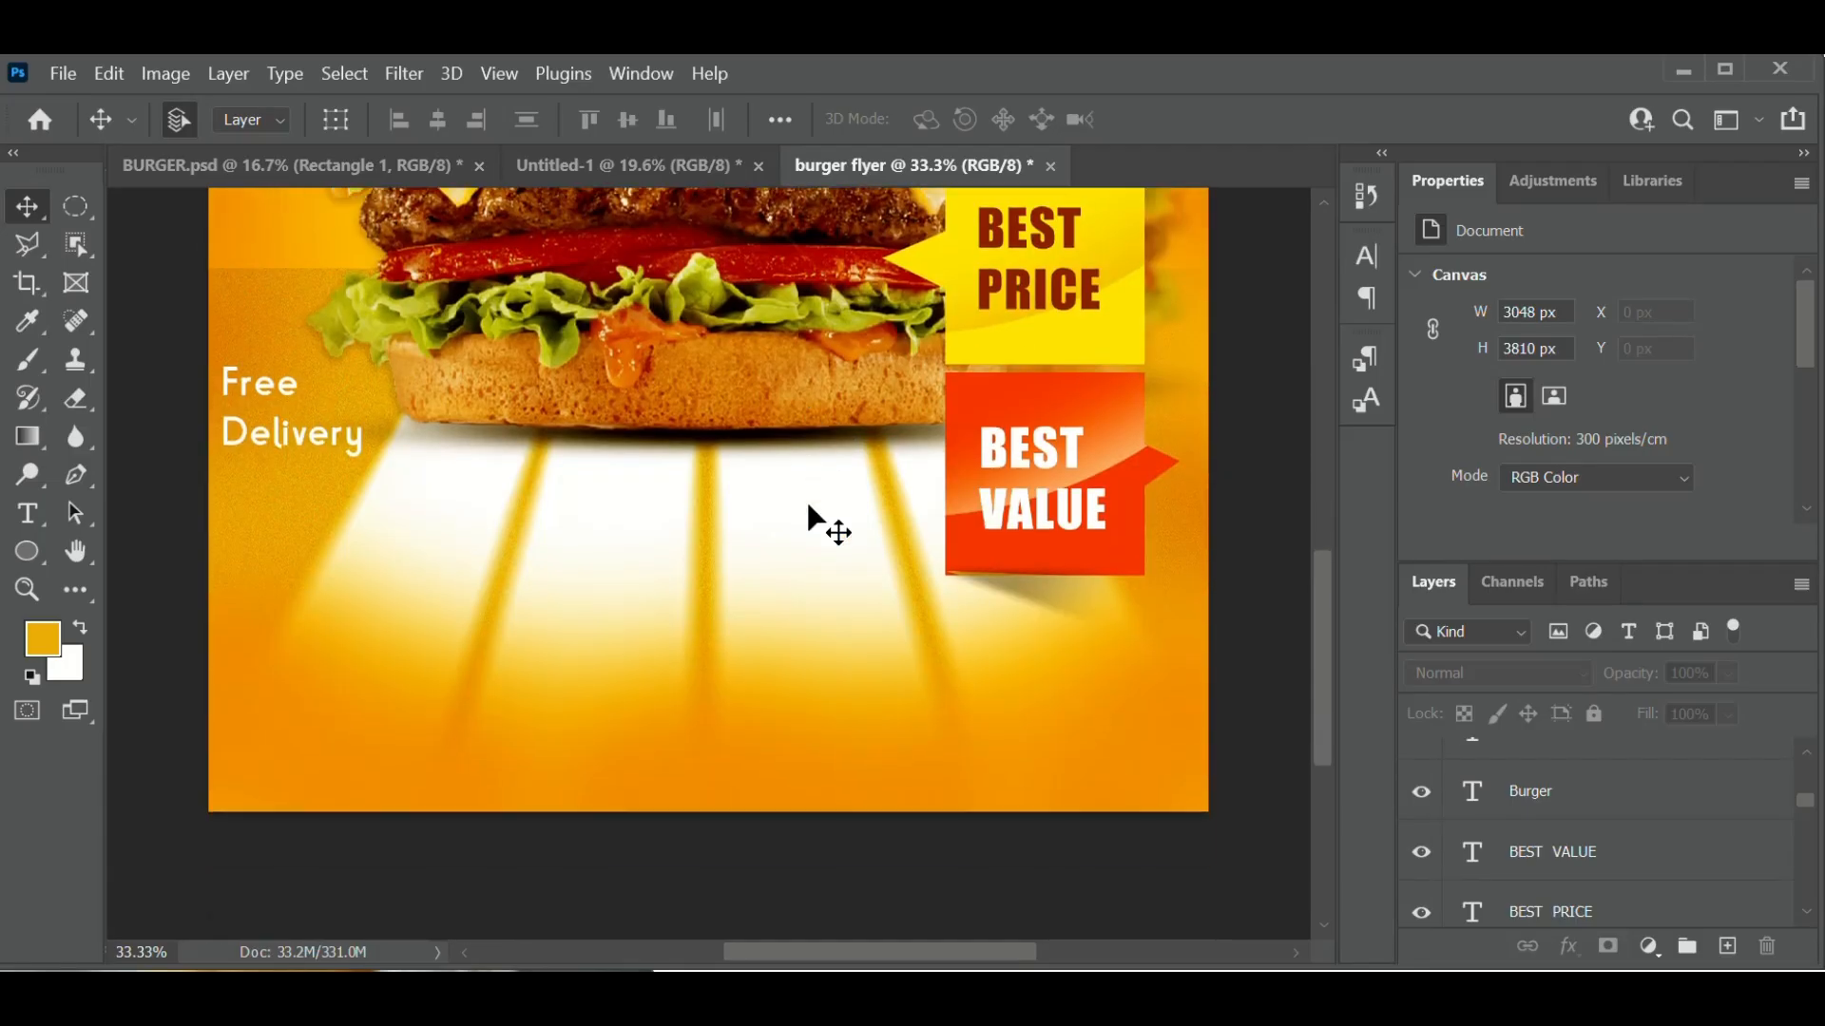
scroll(807, 502, "up", 5)
scroll(807, 502, "up", 1)
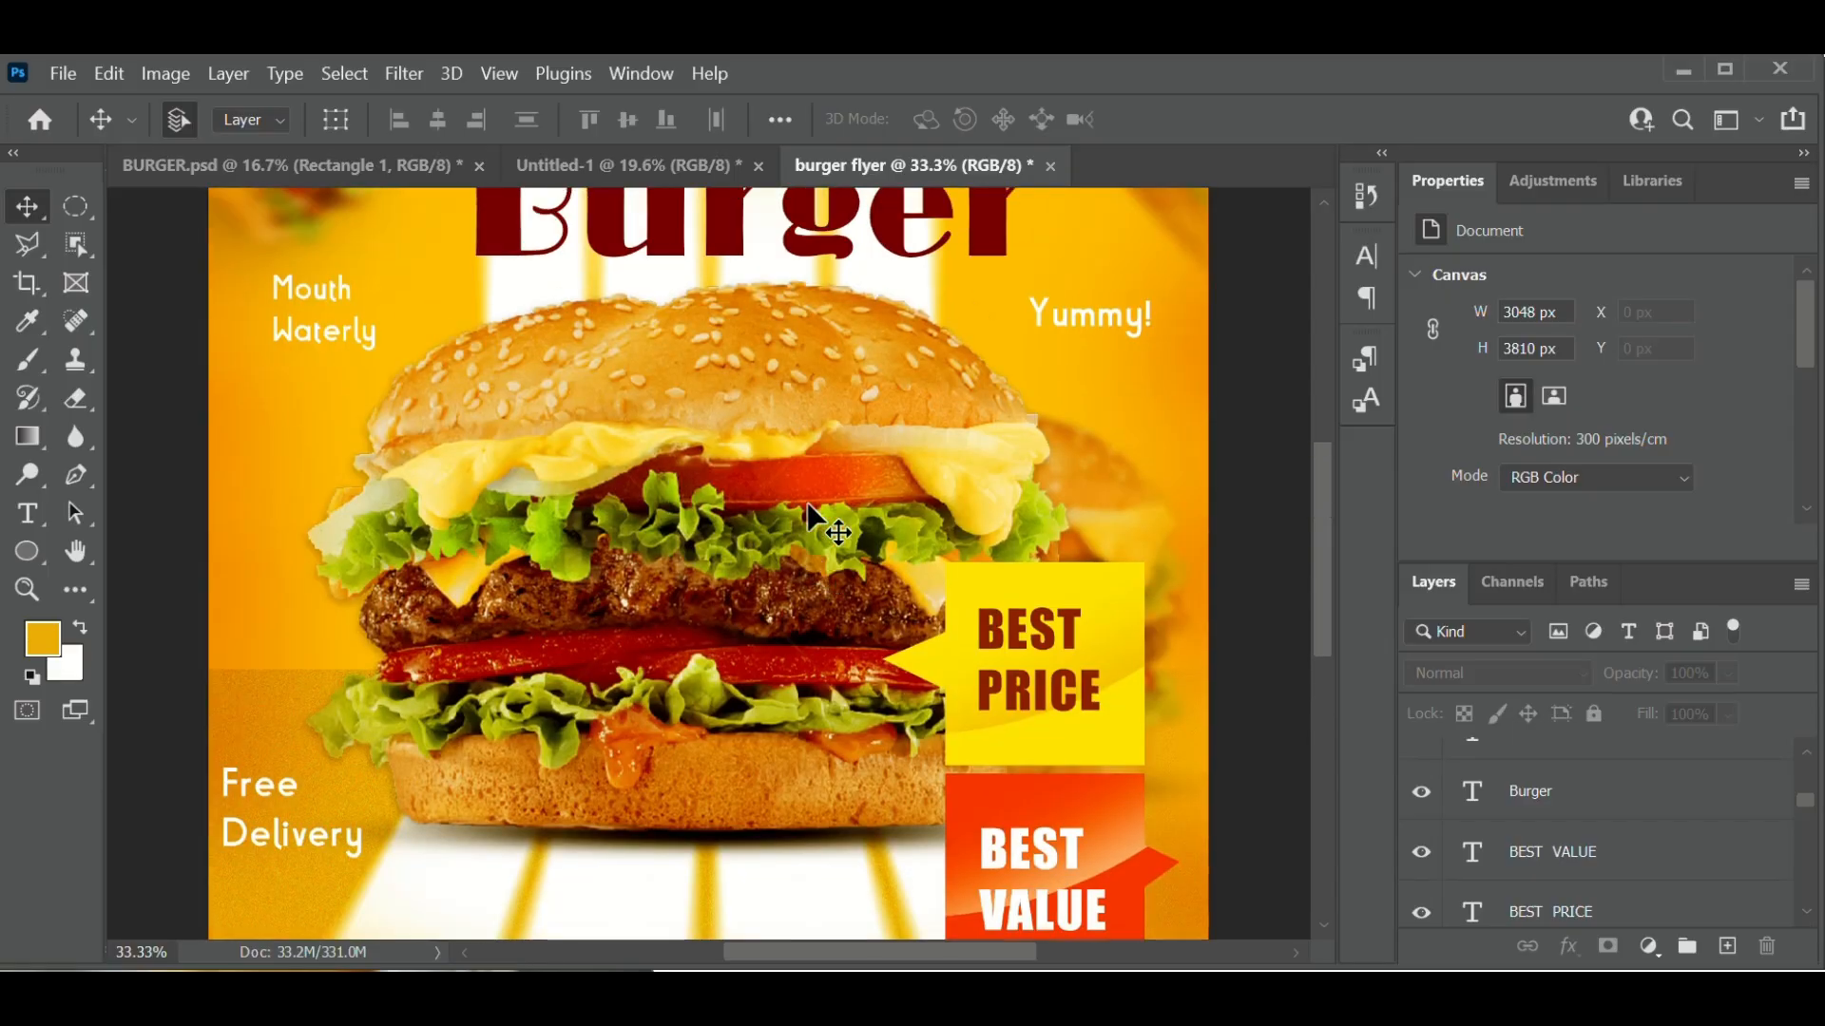
scroll(807, 502, "up", 2)
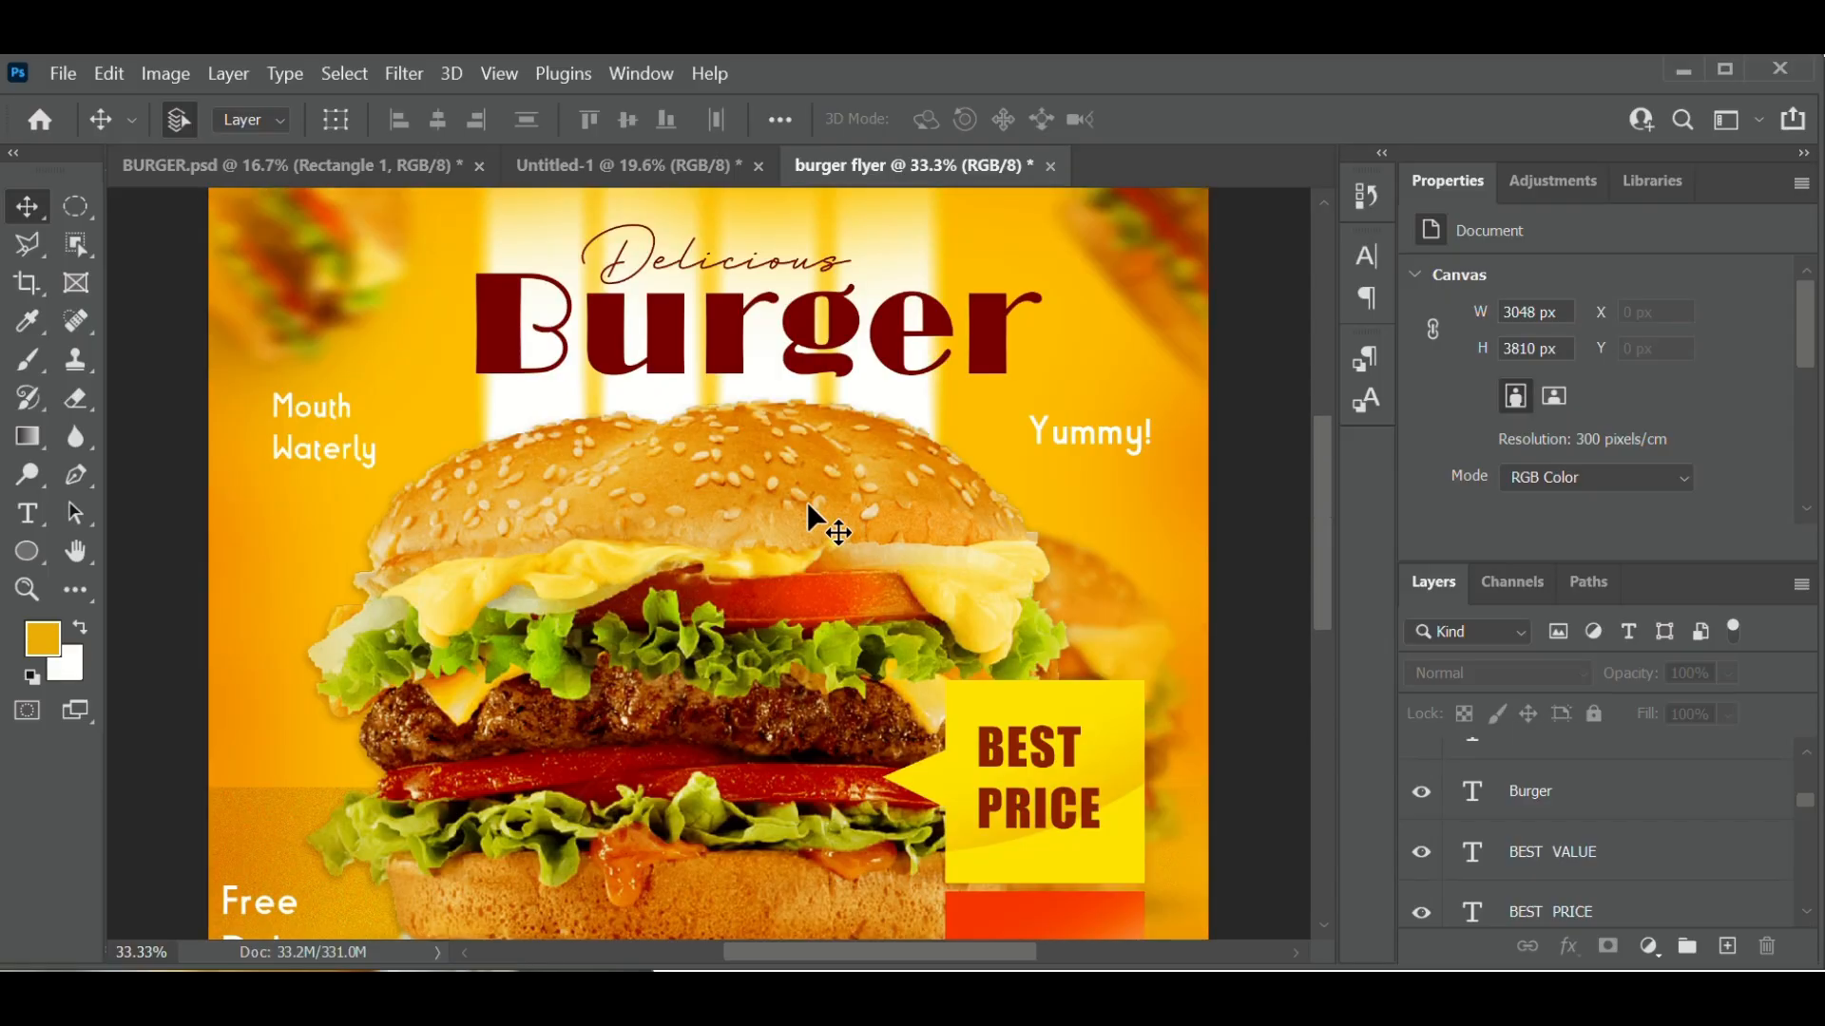
scroll(807, 502, "down", 7)
scroll(807, 504, "up", 1)
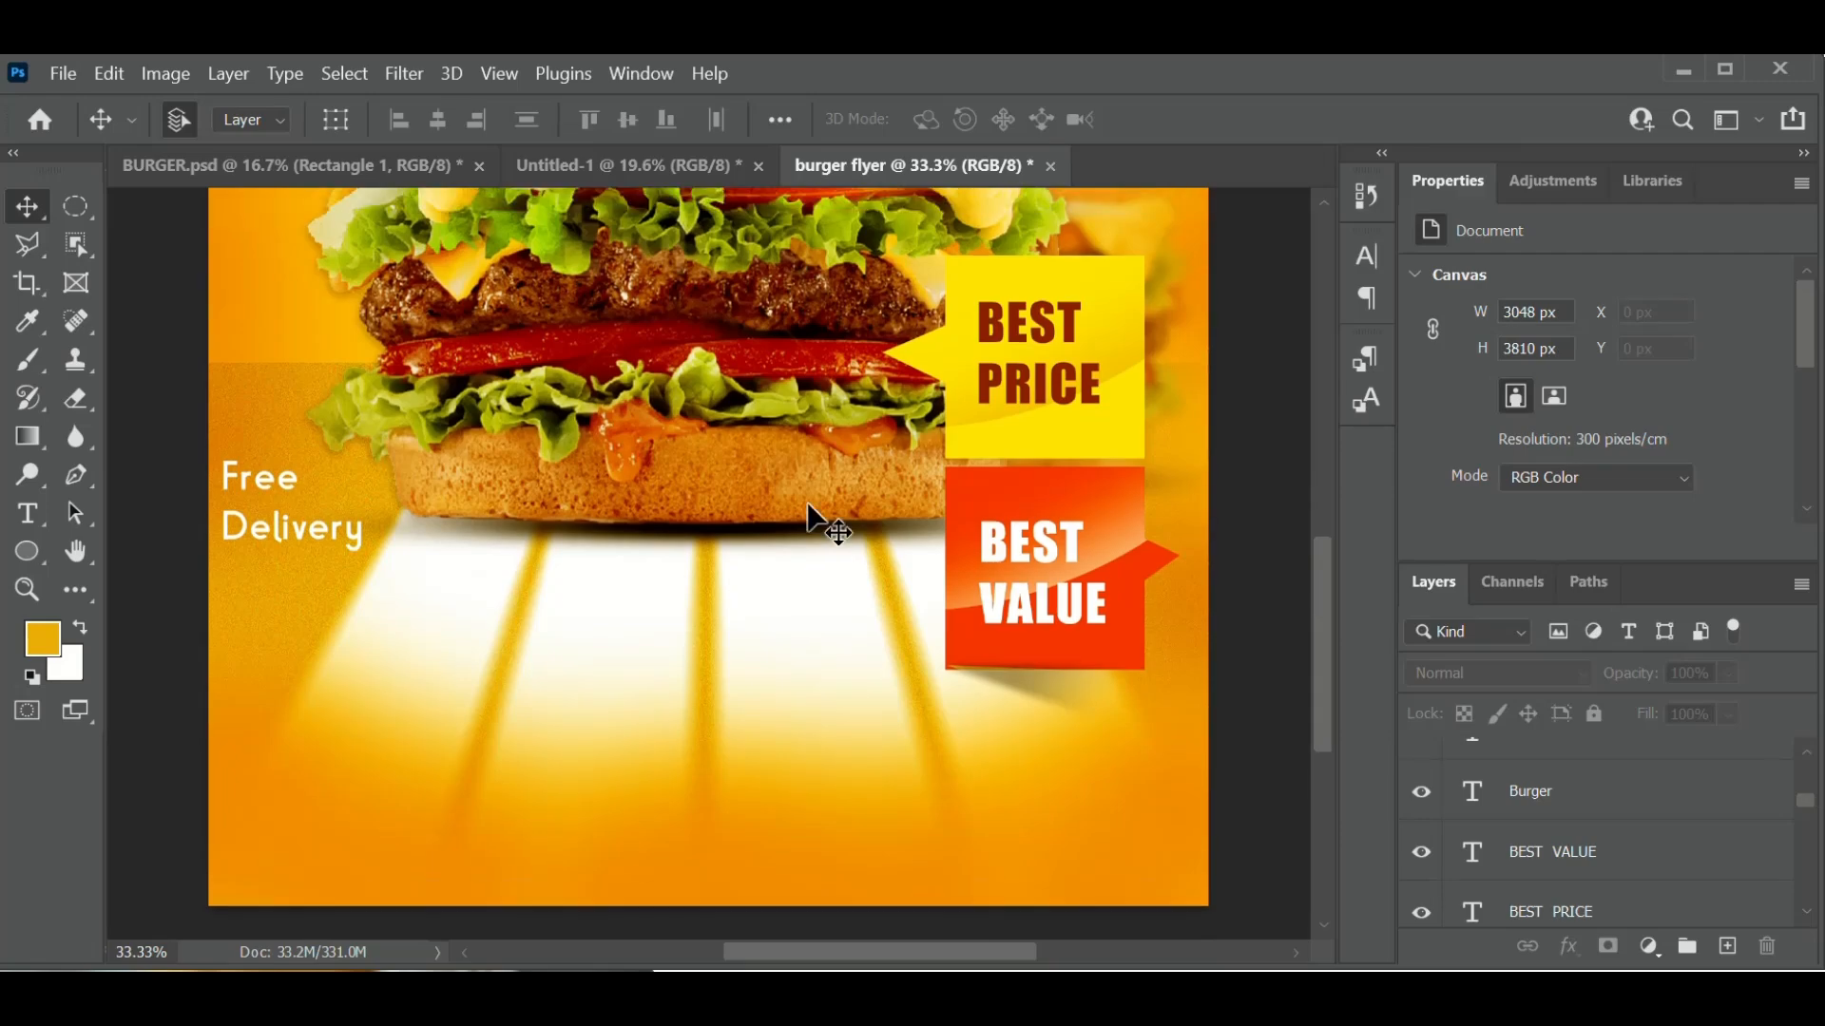
scroll(809, 516, "up", 2)
scroll(809, 516, "right", 2)
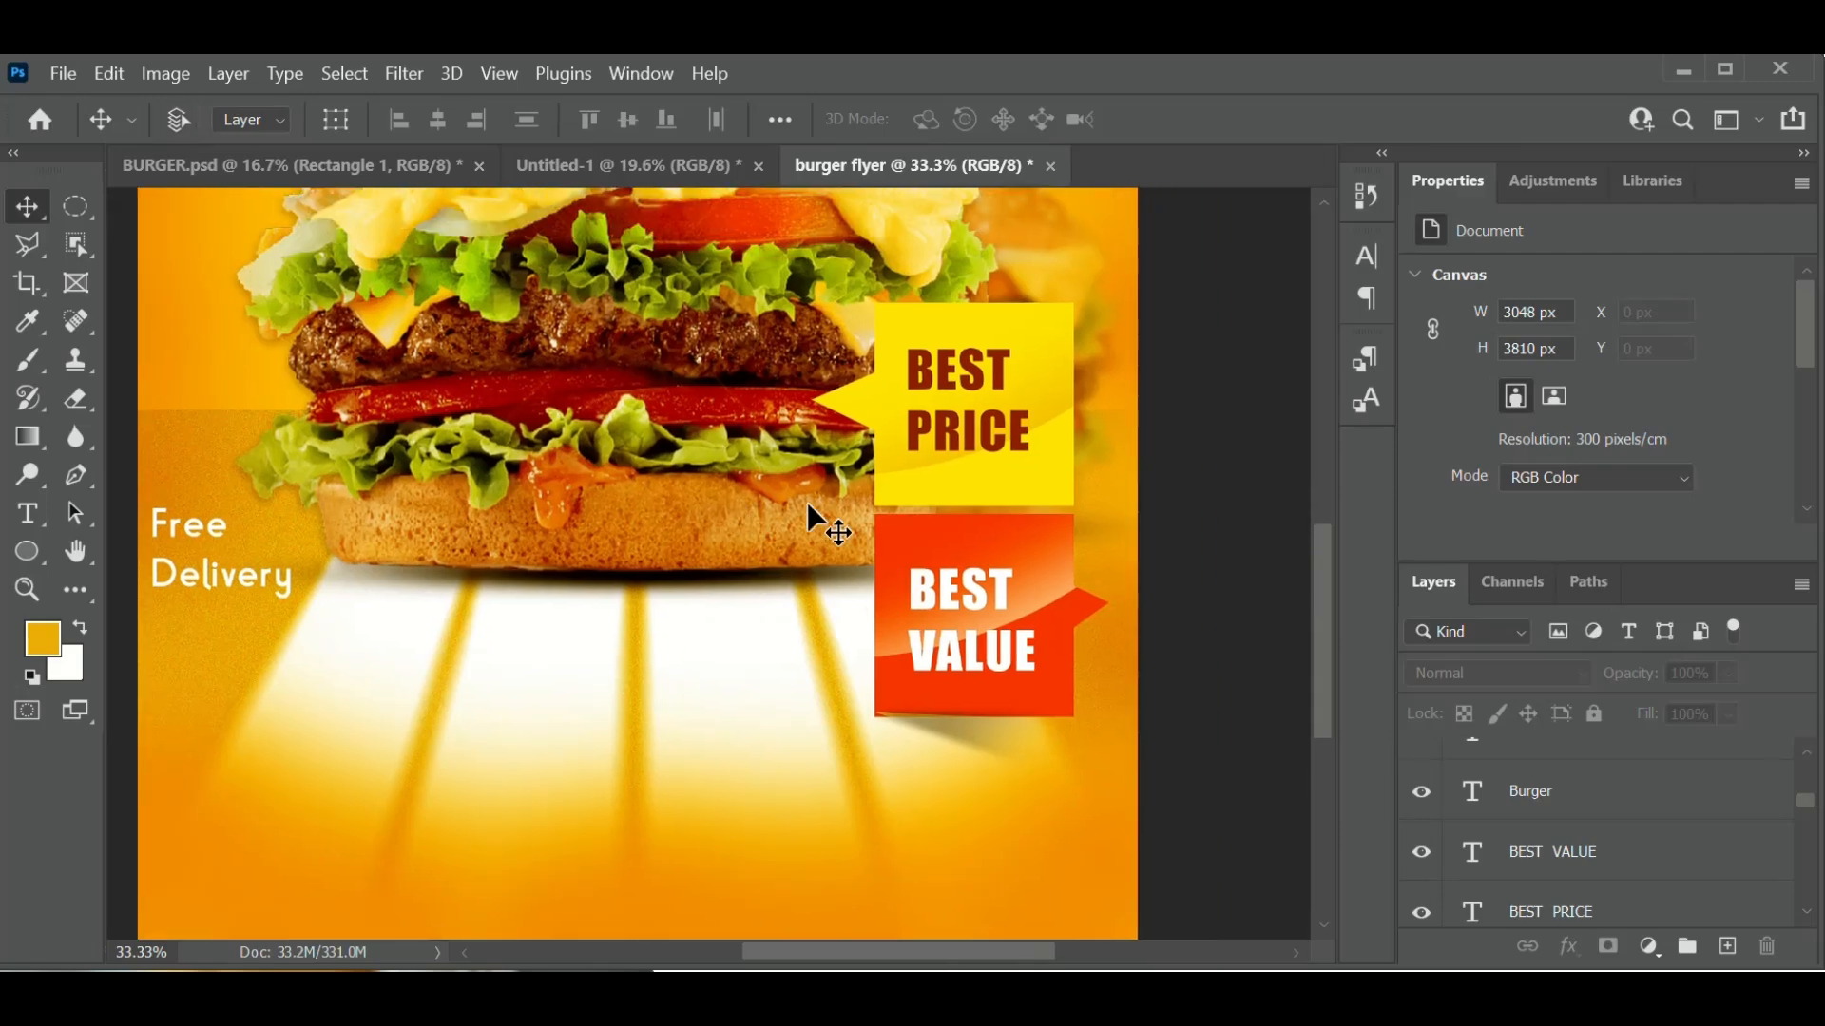